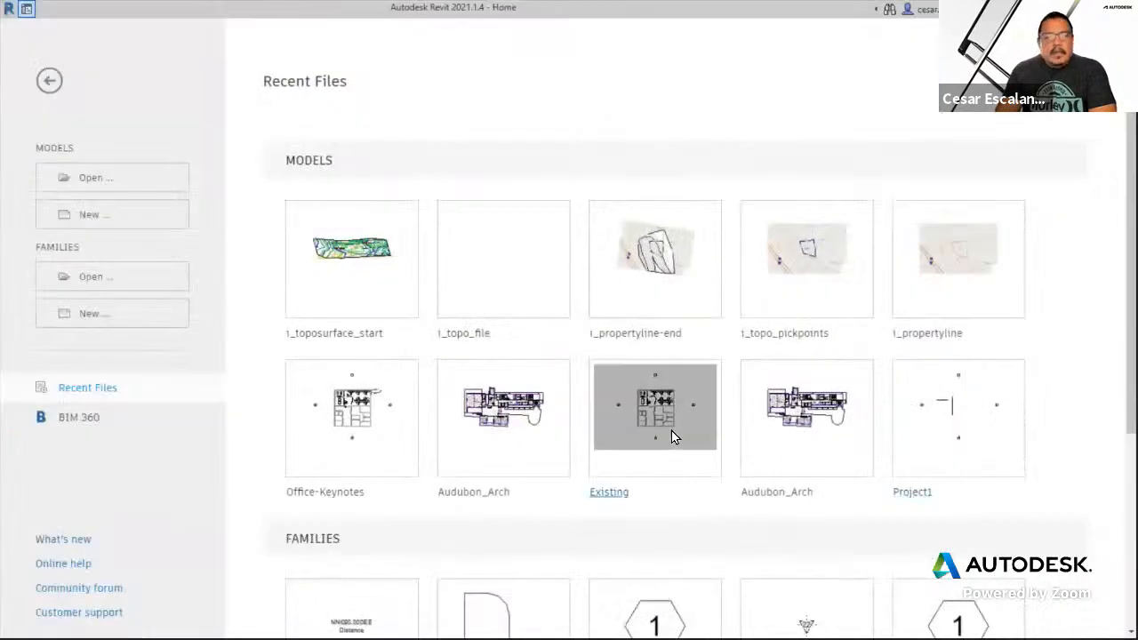
- Create a new project from the Imperial-Architectural Template
click(105, 218)
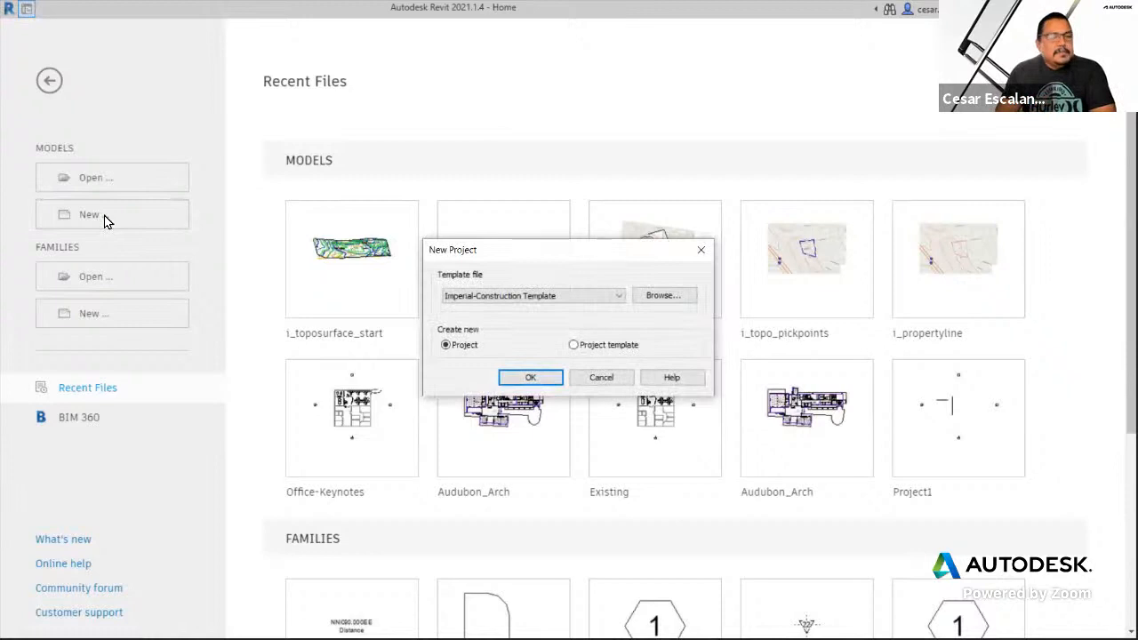
click(595, 295)
click(550, 326)
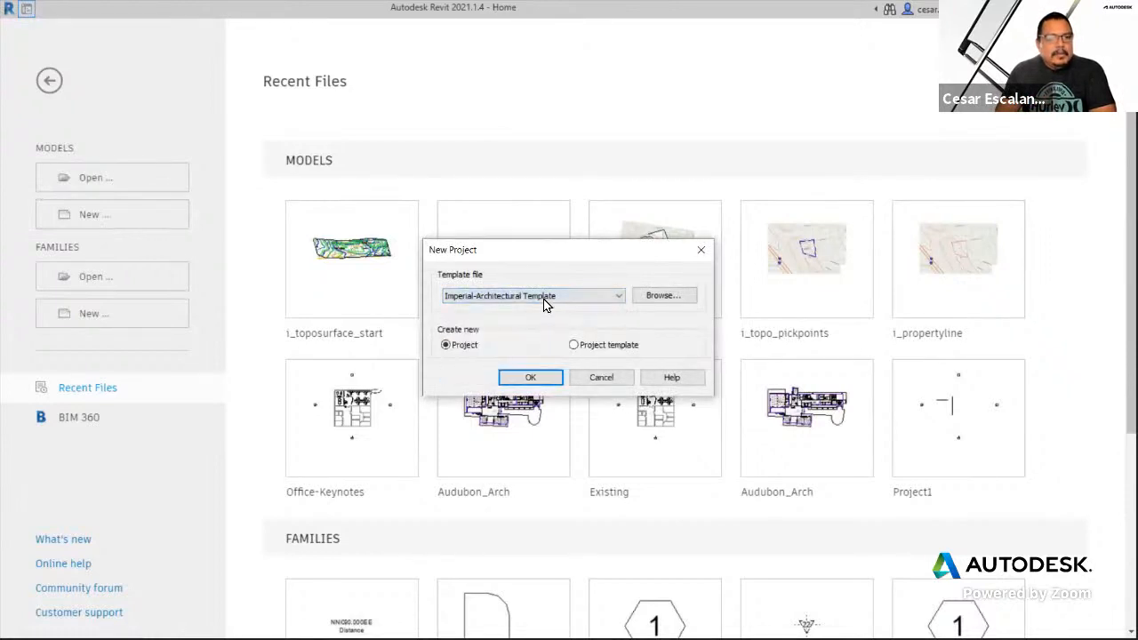
click(531, 380)
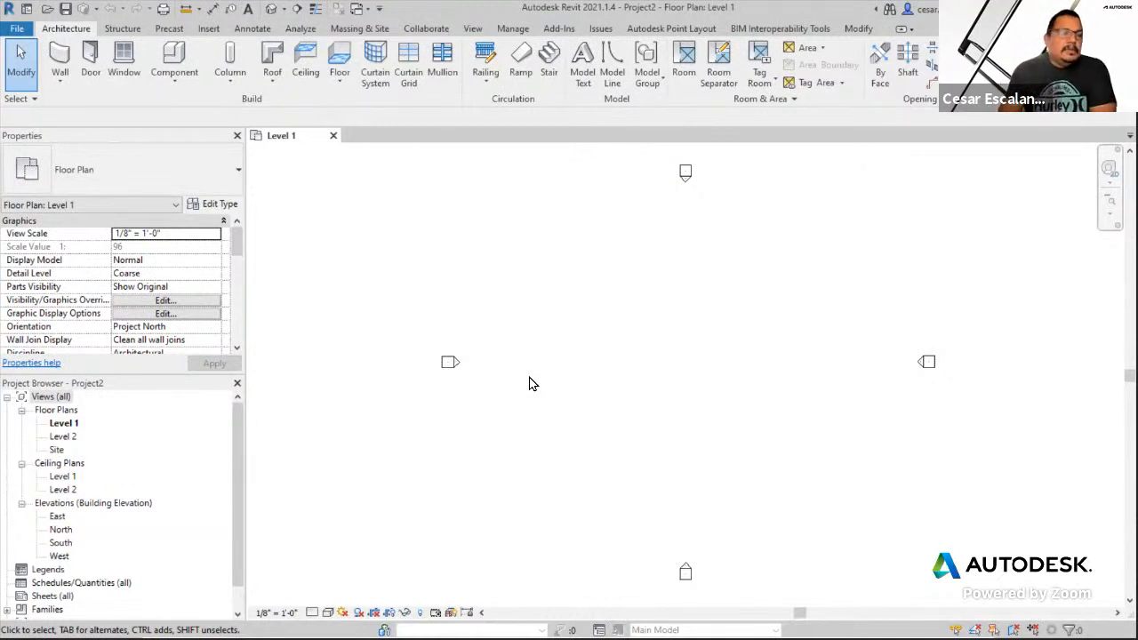
- Open the Site floor plan view
double_click(56, 450)
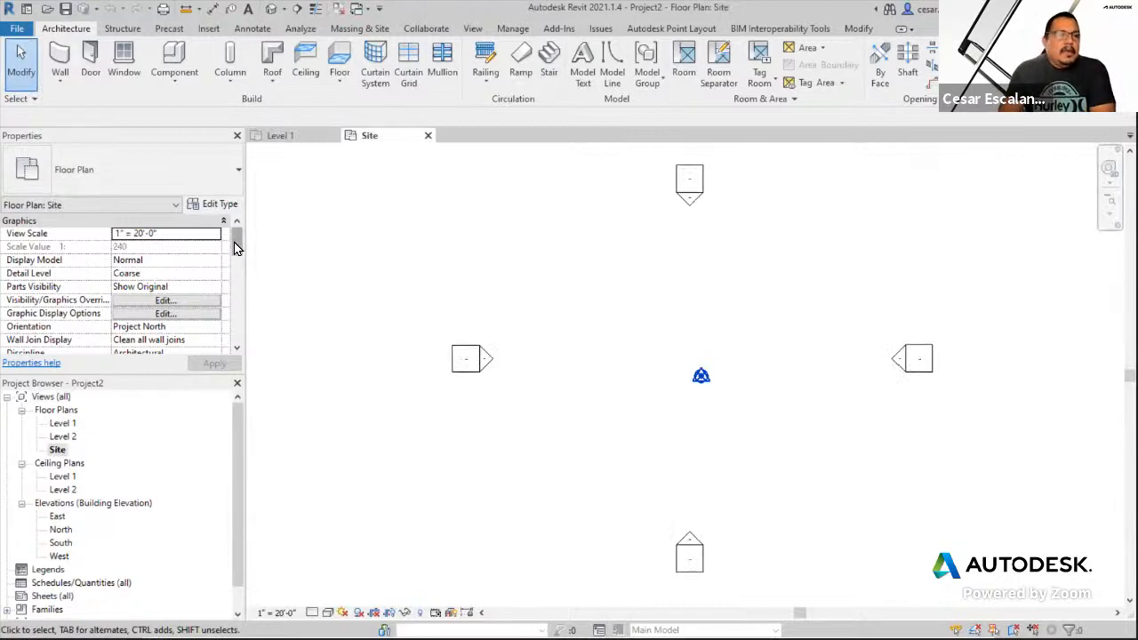
scroll(234, 244, down, 1)
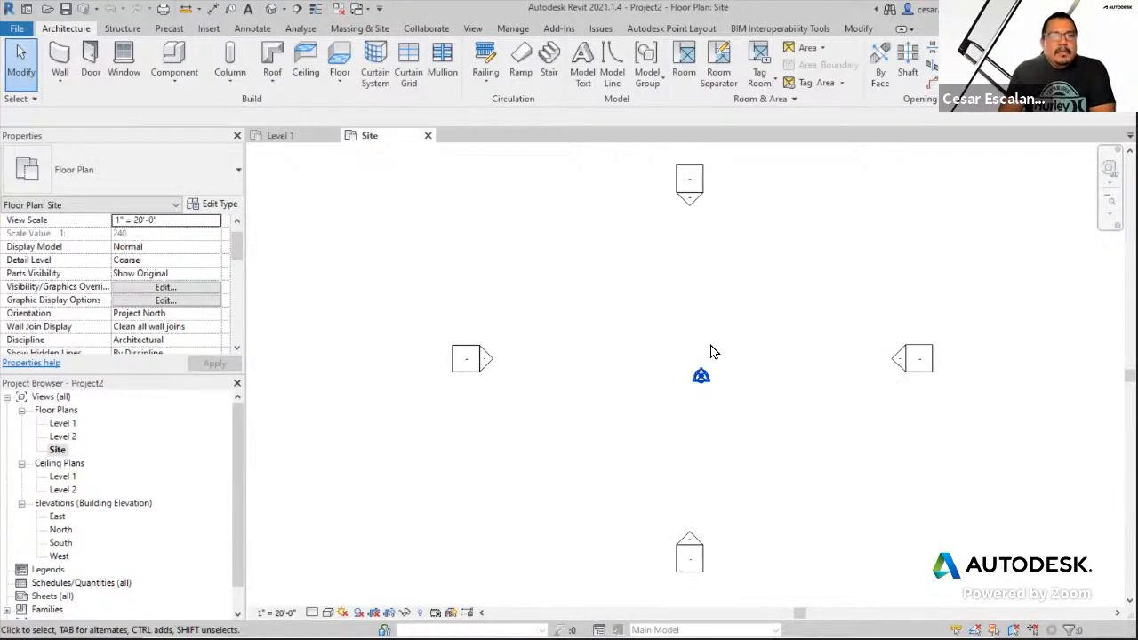
scroll(710, 377, up, 1)
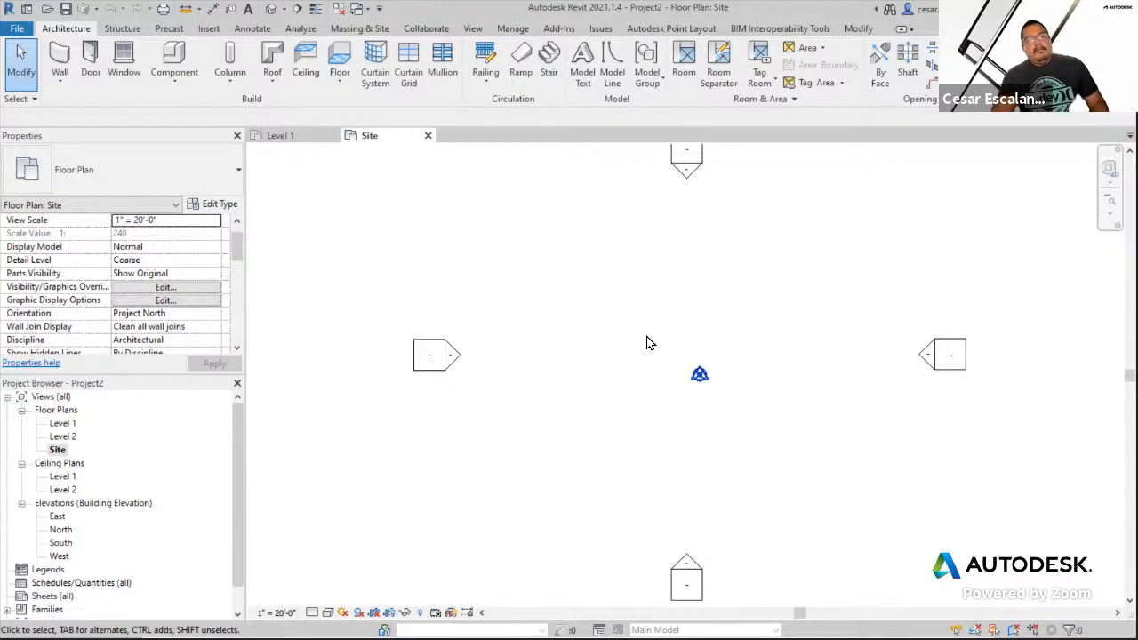
- Turn on the Internal Origin subcategory under Site in the Site plan's Visibility/Graphic Overrides and apply the change
key(v)
key(g)
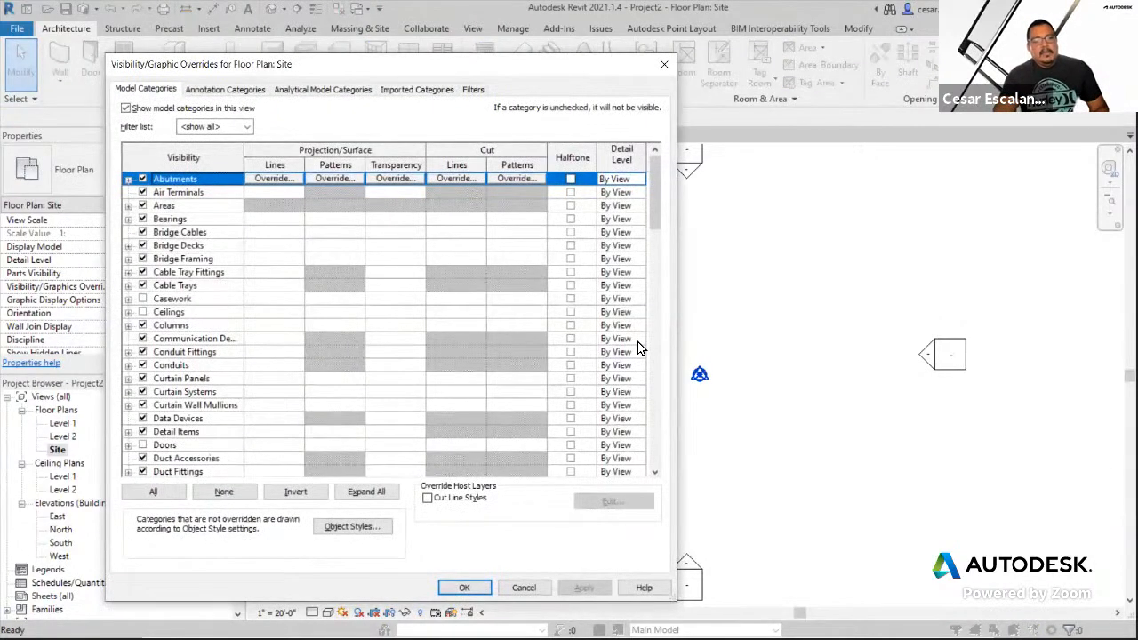
key(s)
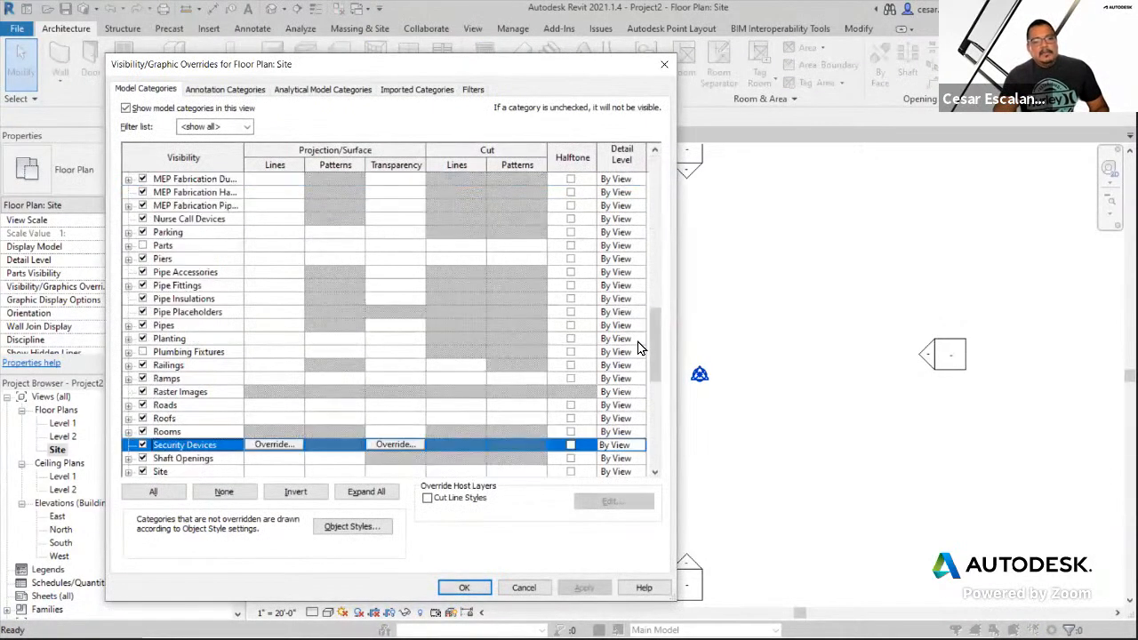
click(176, 471)
click(129, 445)
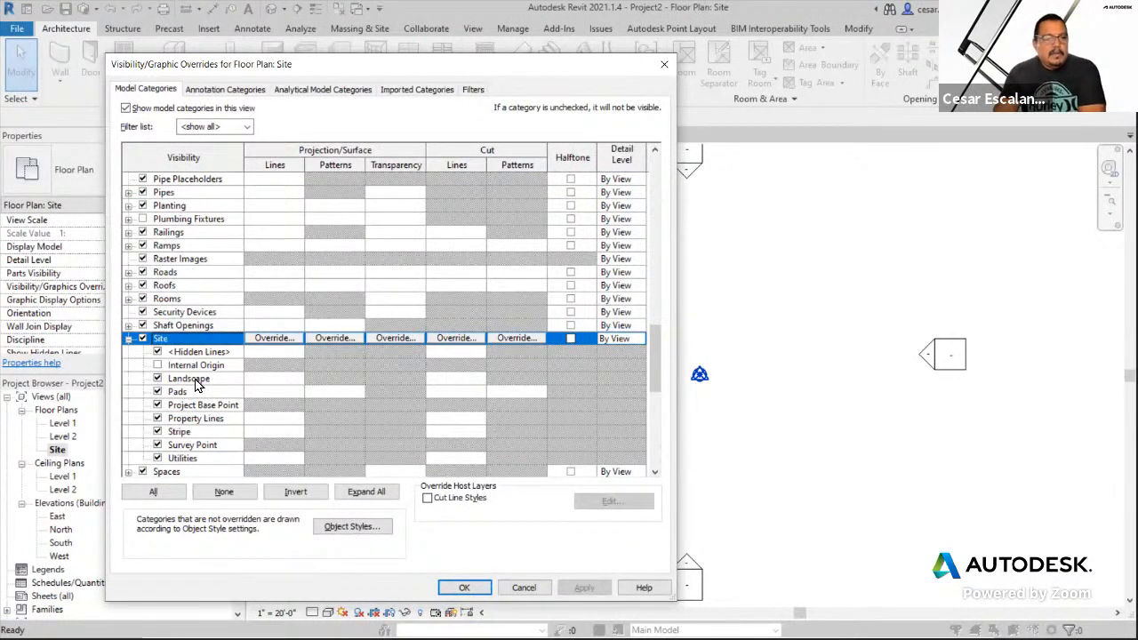
click(157, 365)
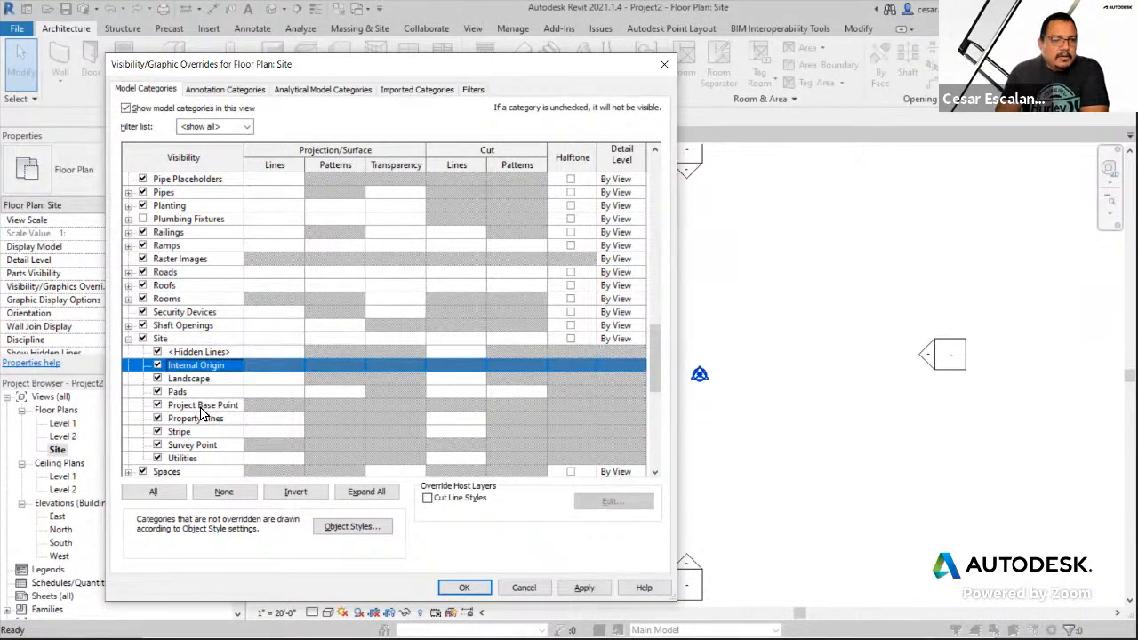
click(206, 407)
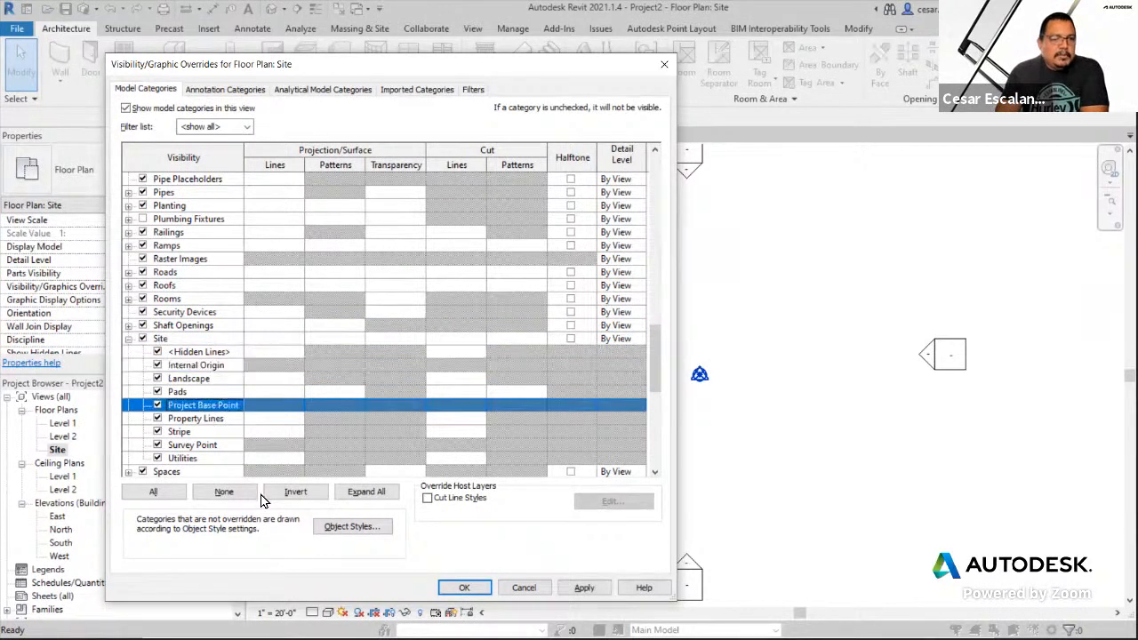
click(206, 448)
click(584, 588)
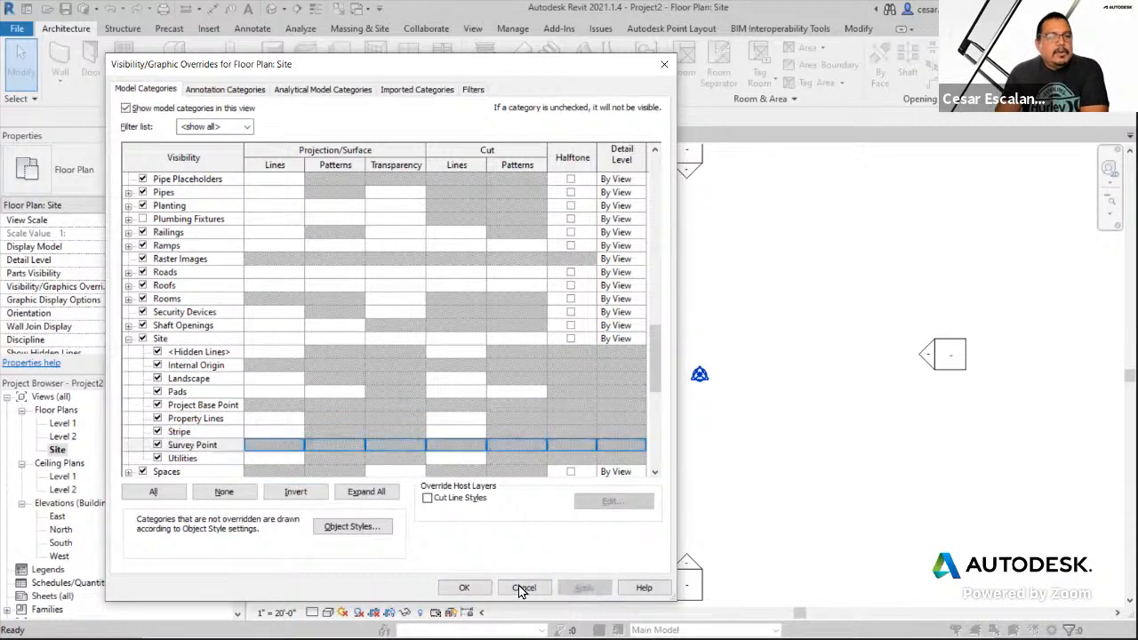
click(464, 587)
middle_drag(770, 435, 638, 467)
scroll(611, 439, up, 3)
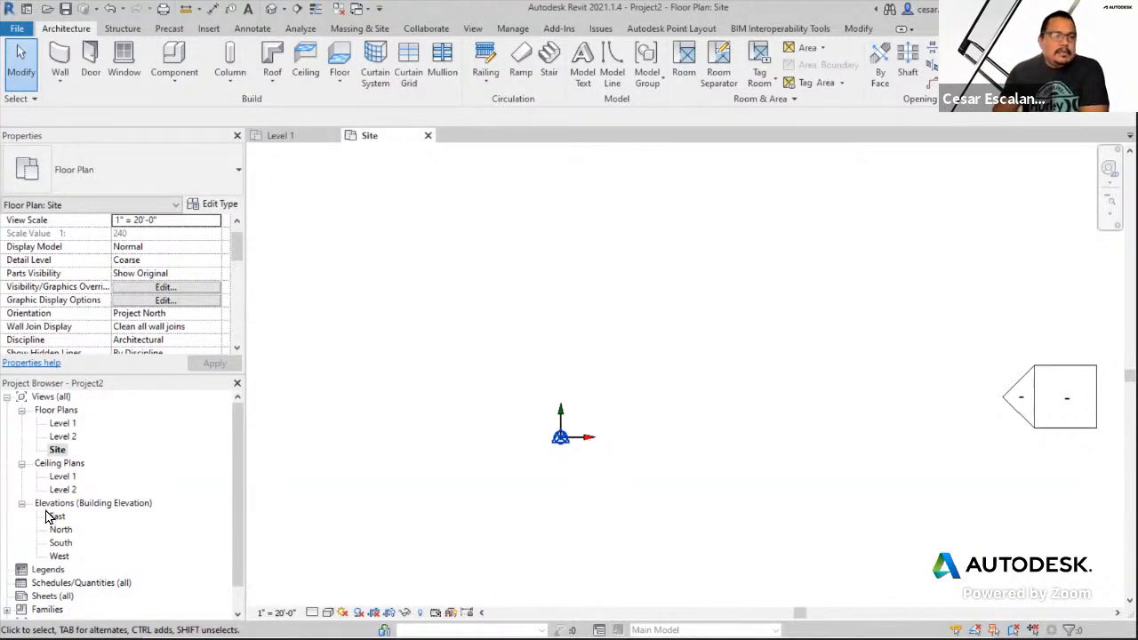
- Open the South elevation and rename Level 1 to Sea Level, renaming the corresponding views as well
double_click(61, 543)
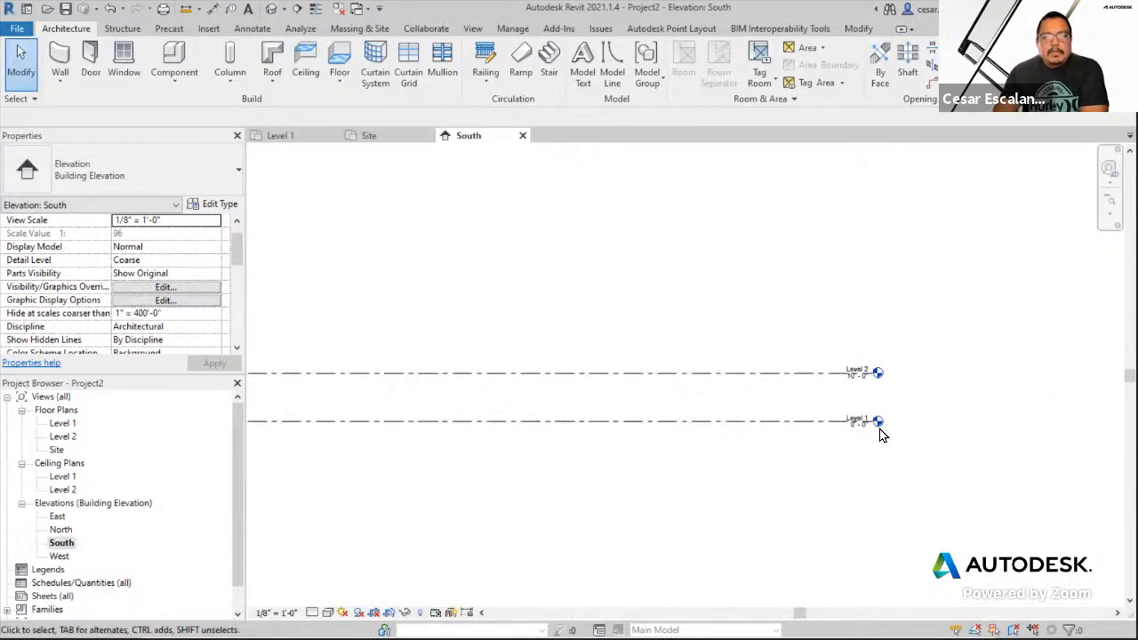
scroll(880, 426, up, 5)
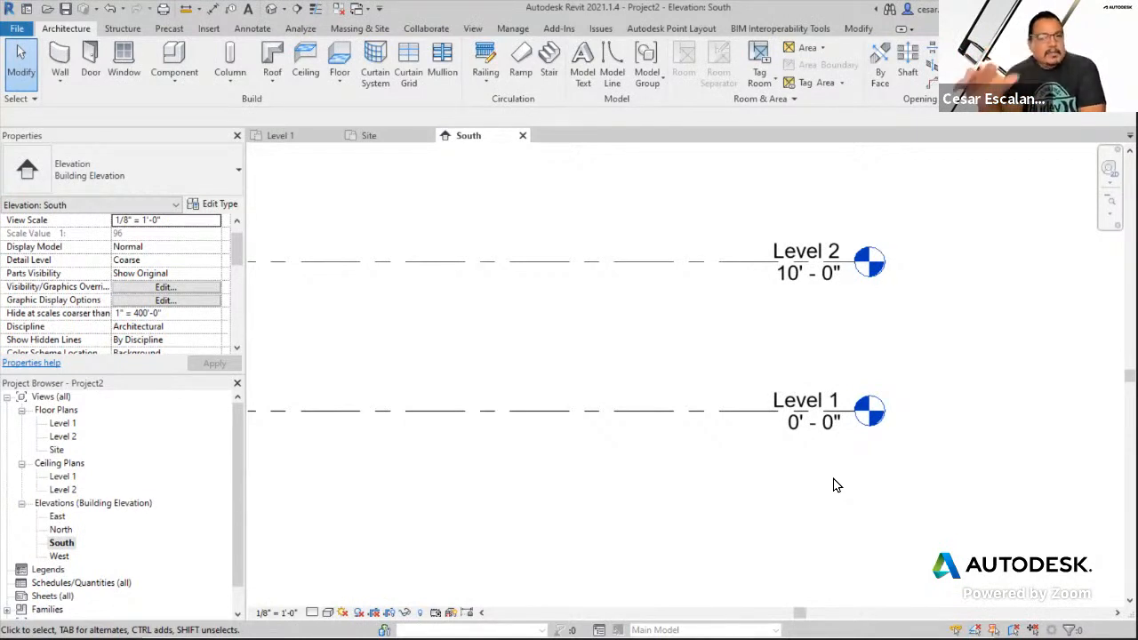
click(801, 402)
click(801, 403)
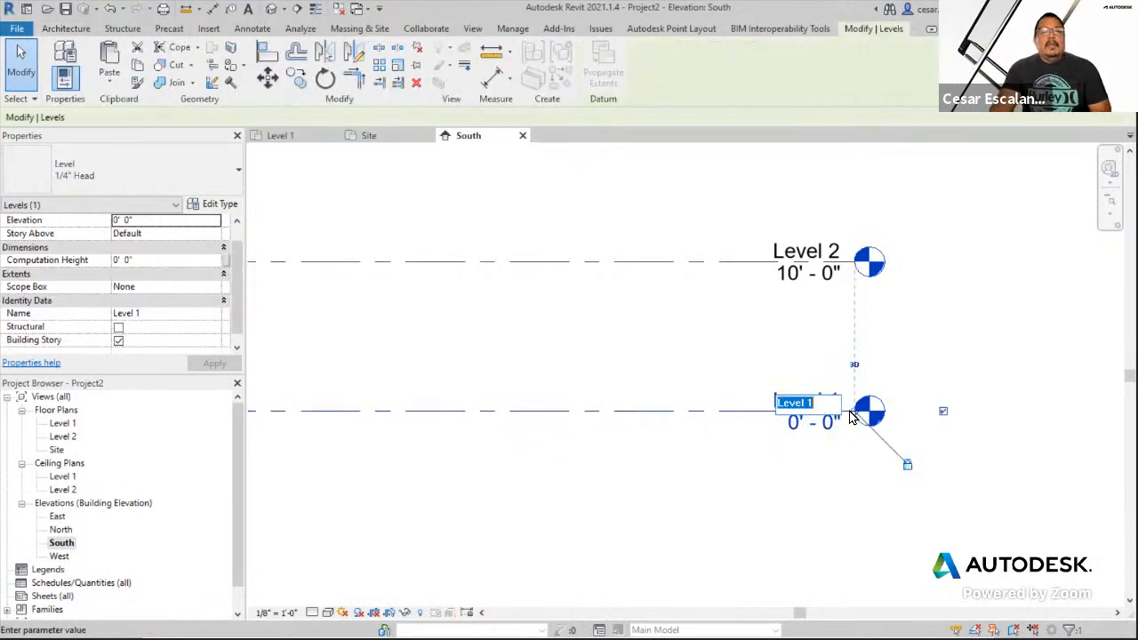
text(Se)
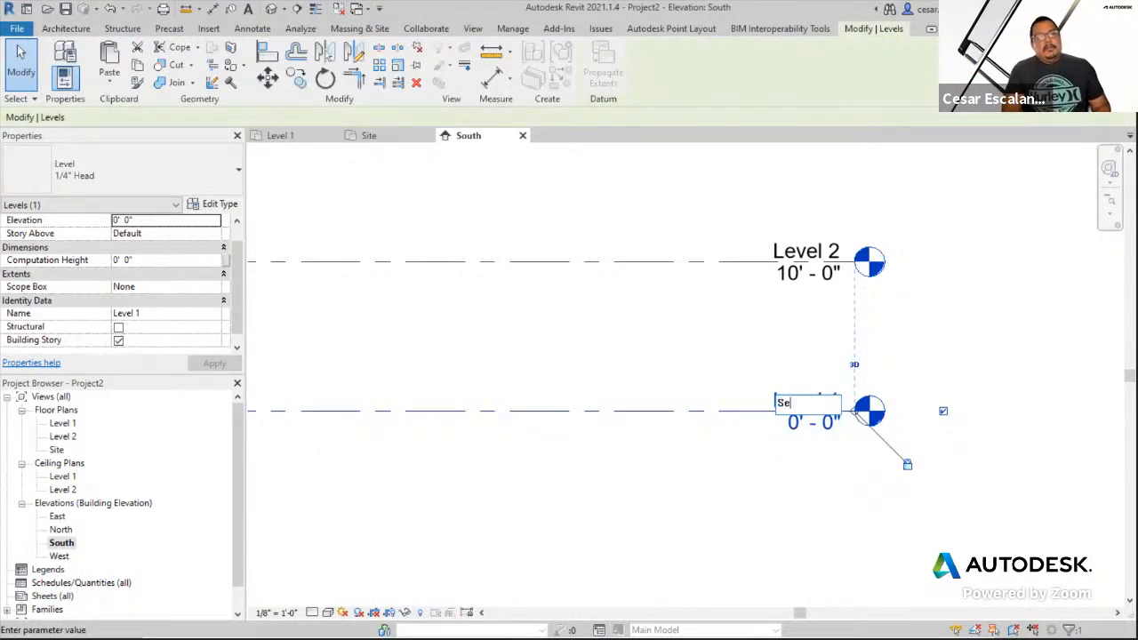
text(a Level)
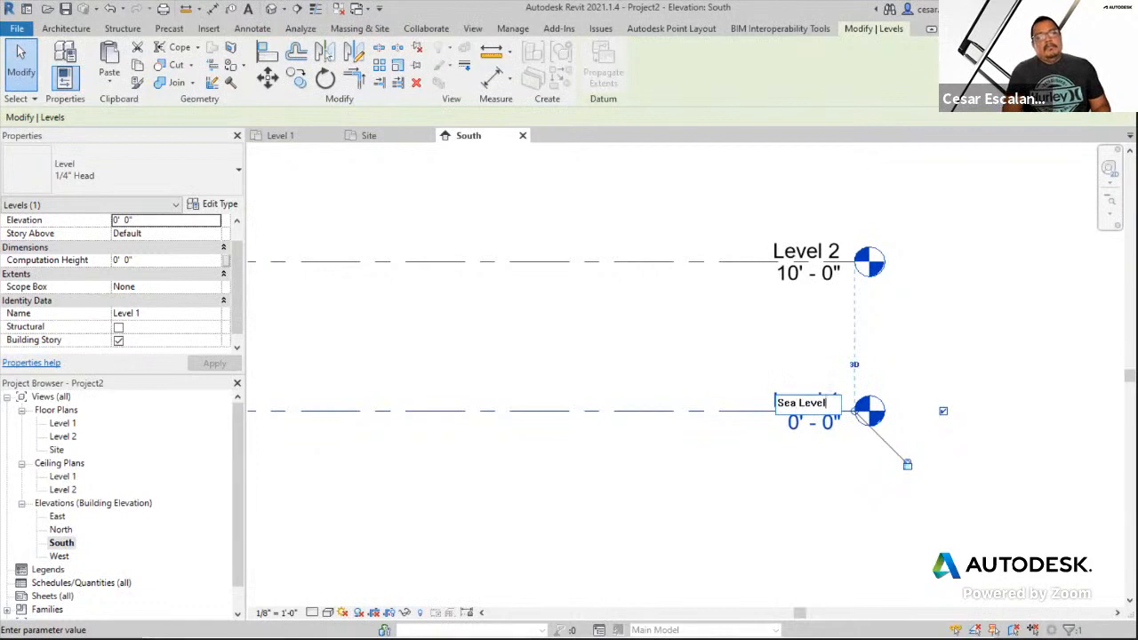
key(Return)
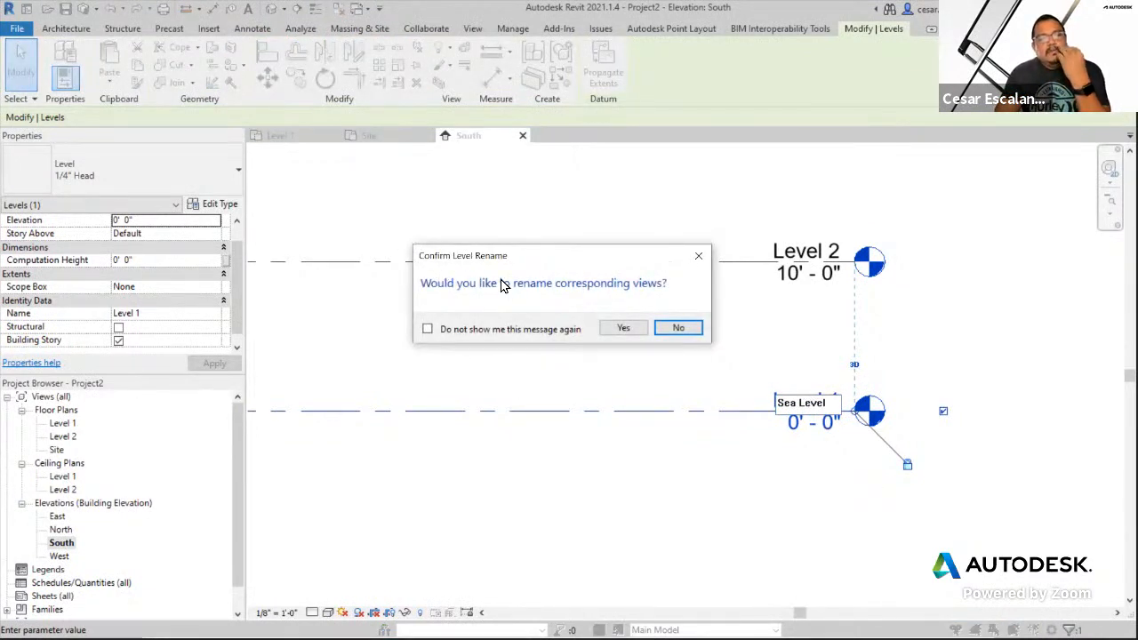
click(623, 330)
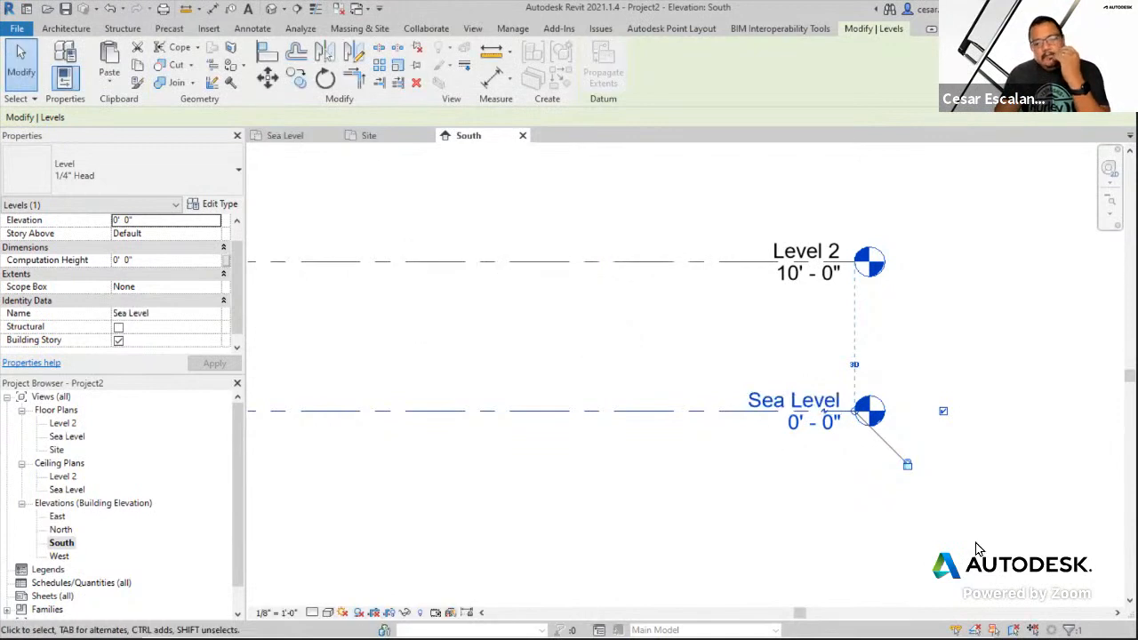
- Rename Level 2 to Ground Level, including its corresponding views
middle_drag(985, 349, 990, 467)
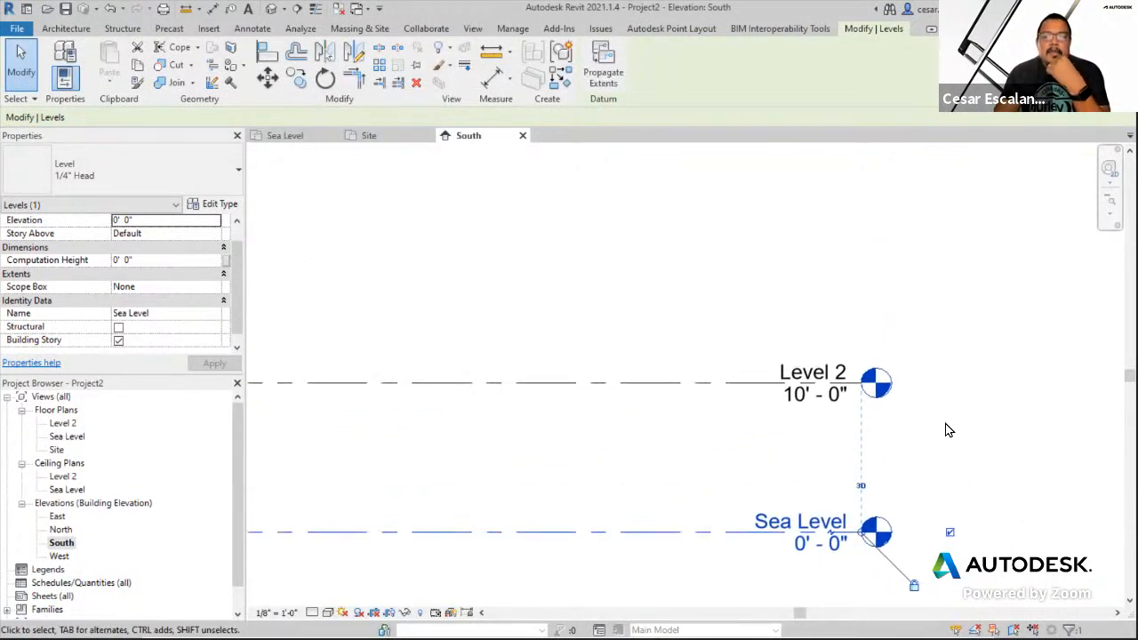
click(816, 375)
click(815, 374)
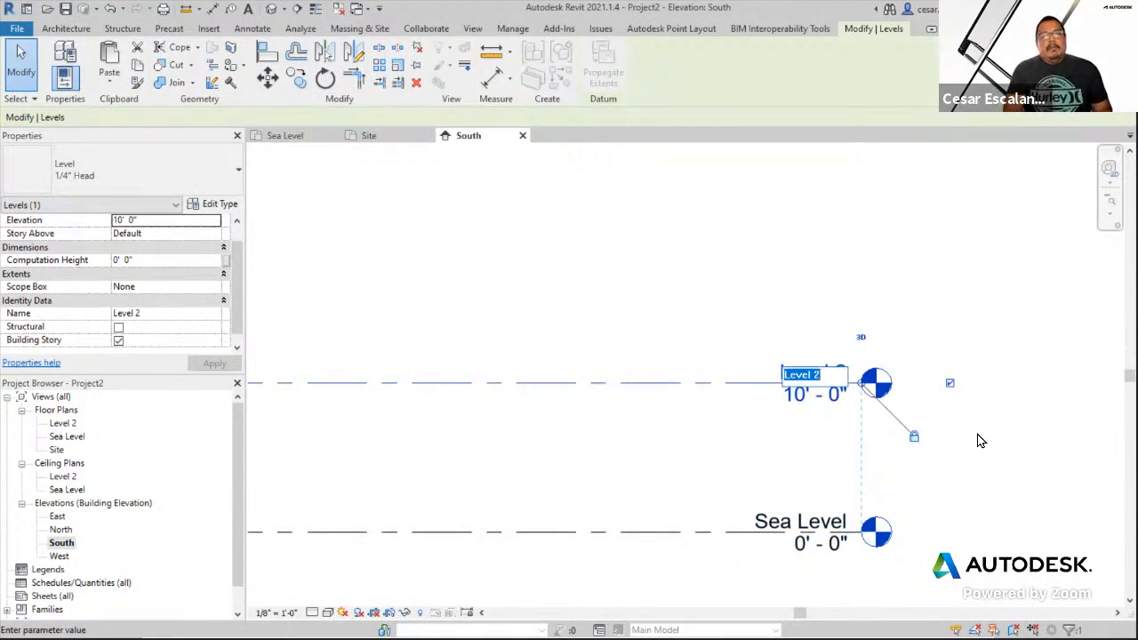
text(Gr)
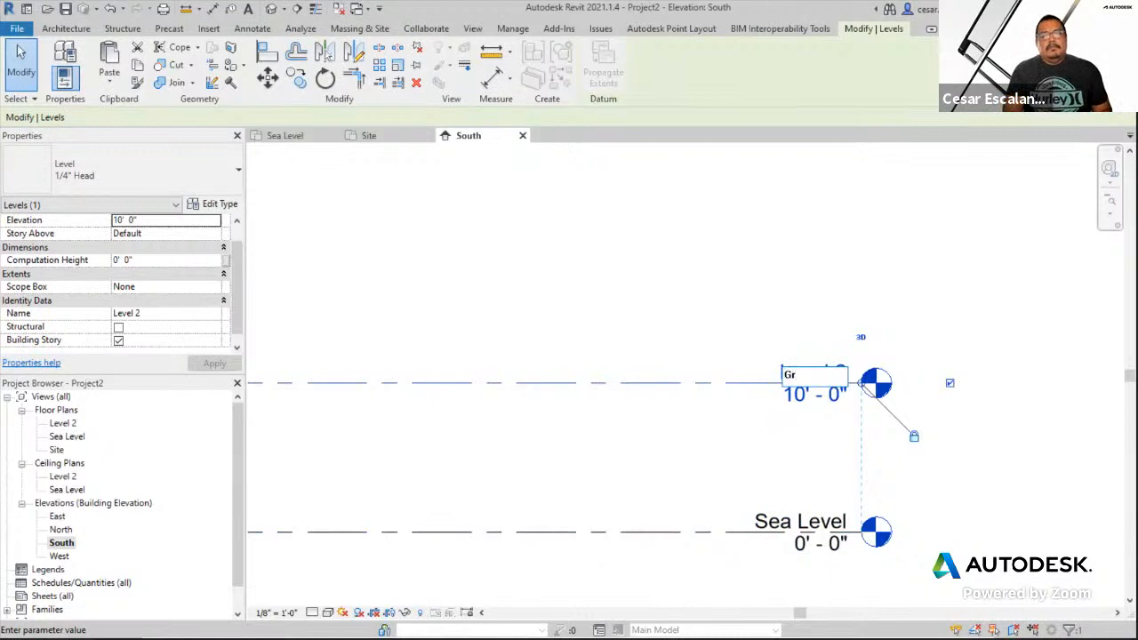
text(ound L)
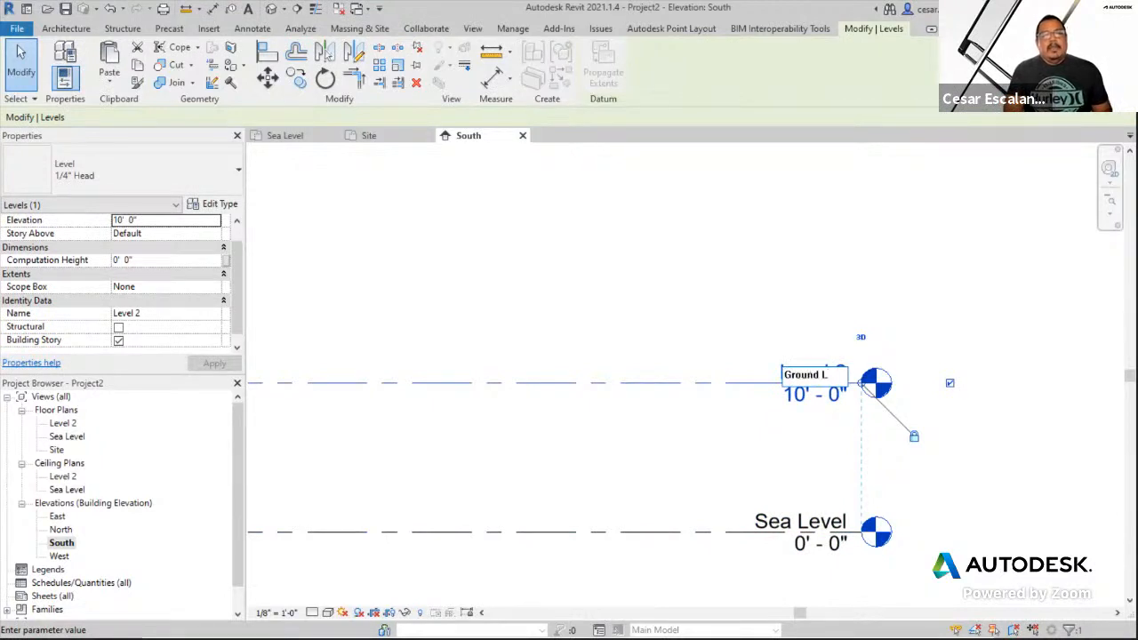
text(evel)
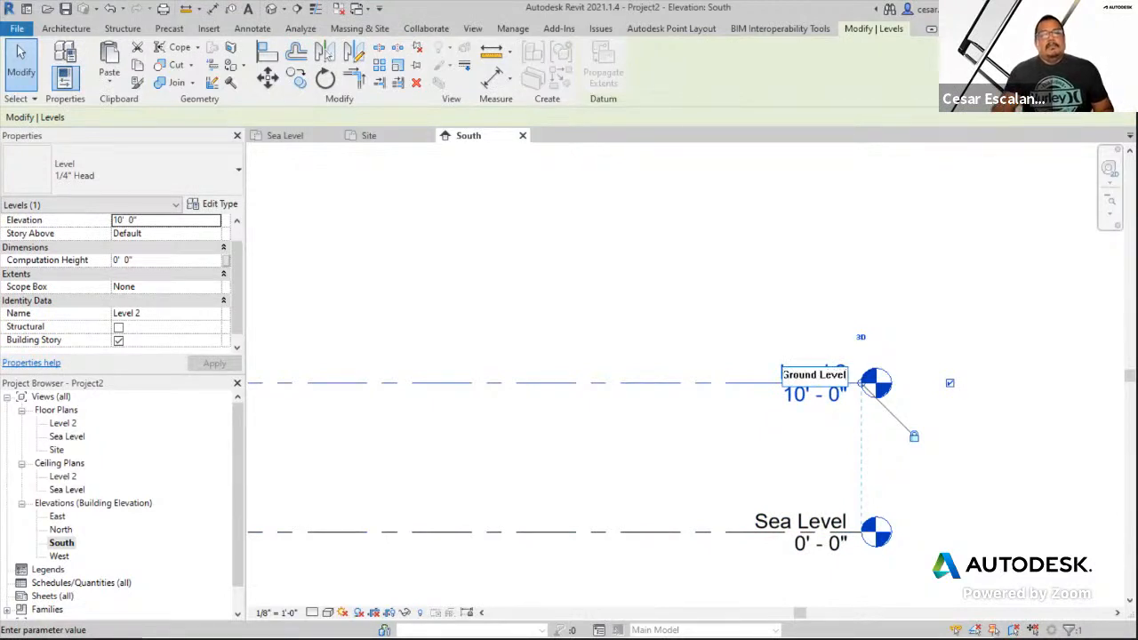
key(Return)
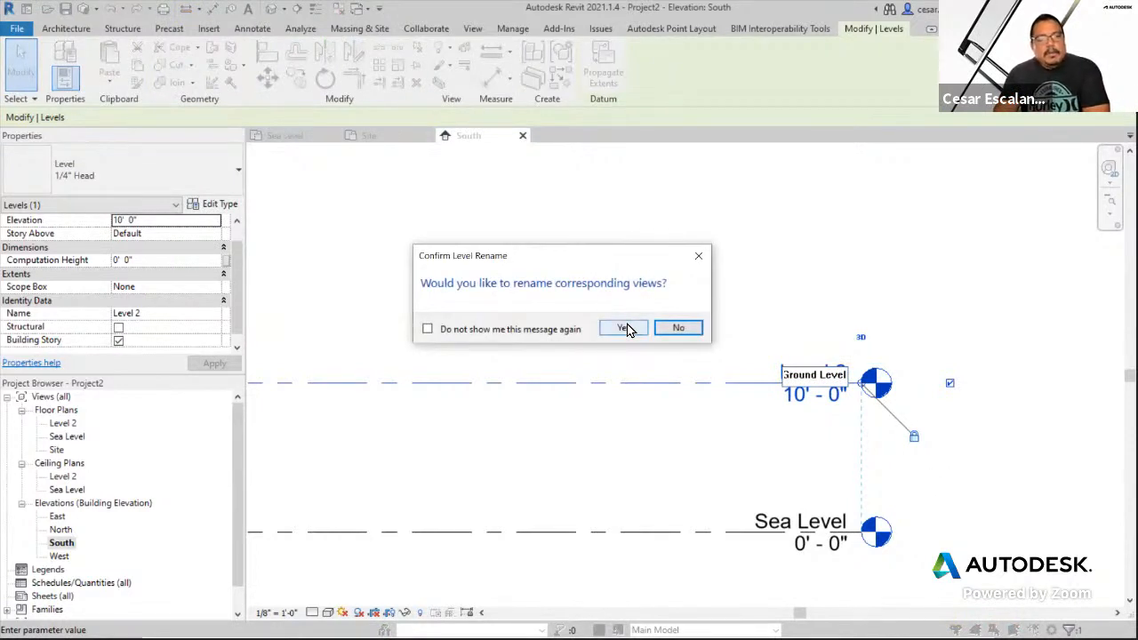
click(624, 328)
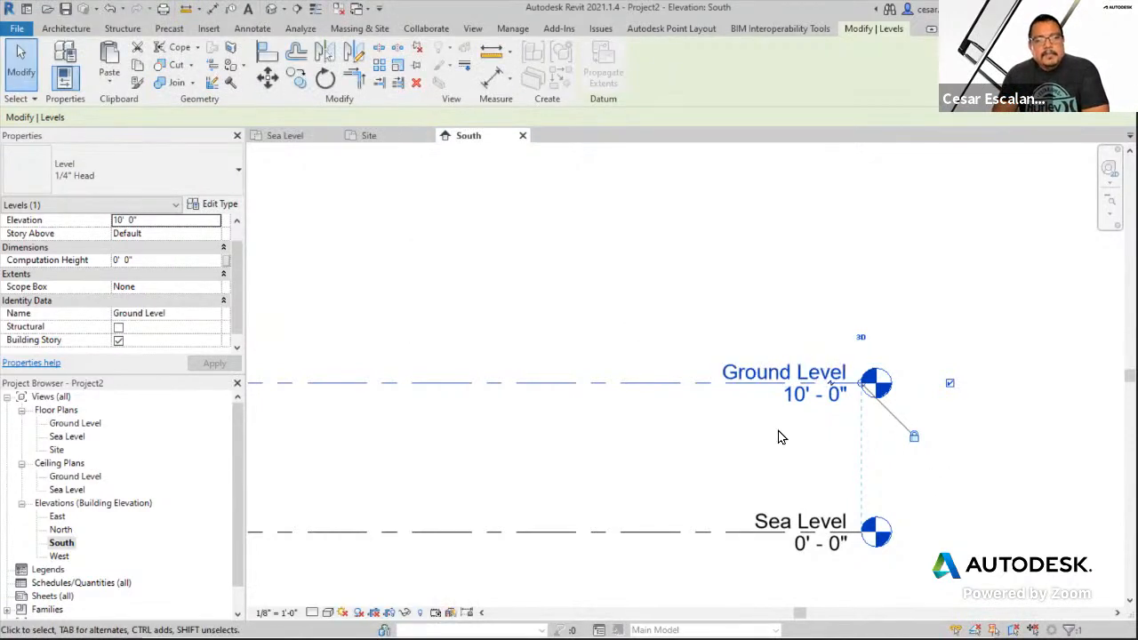
- Set the Ground Level elevation to 200 feet
click(807, 406)
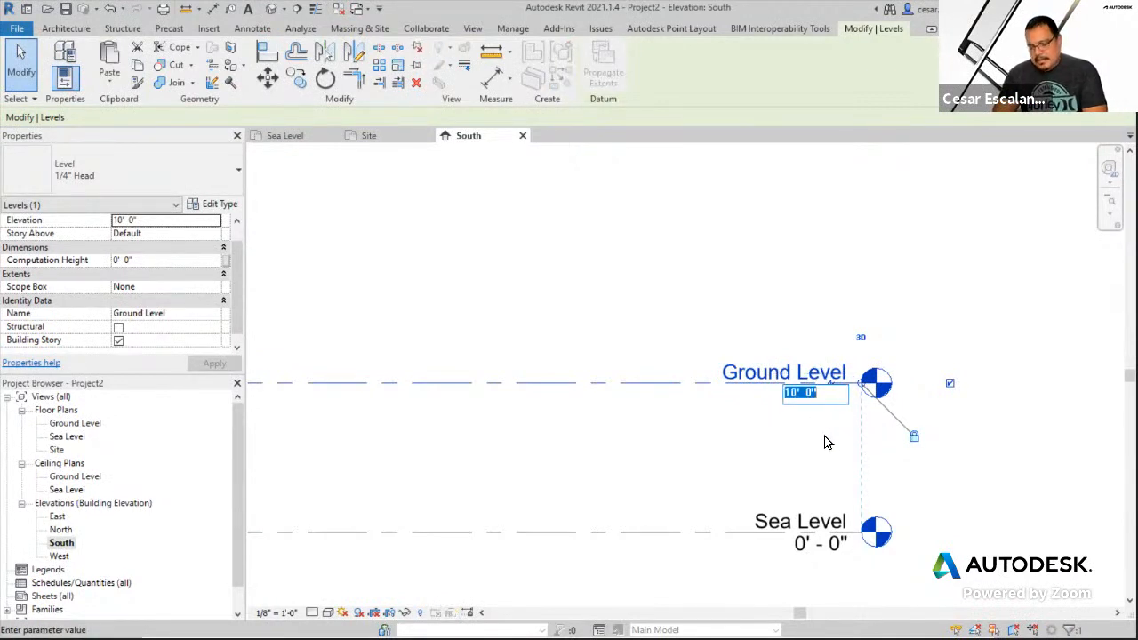
text(1200)
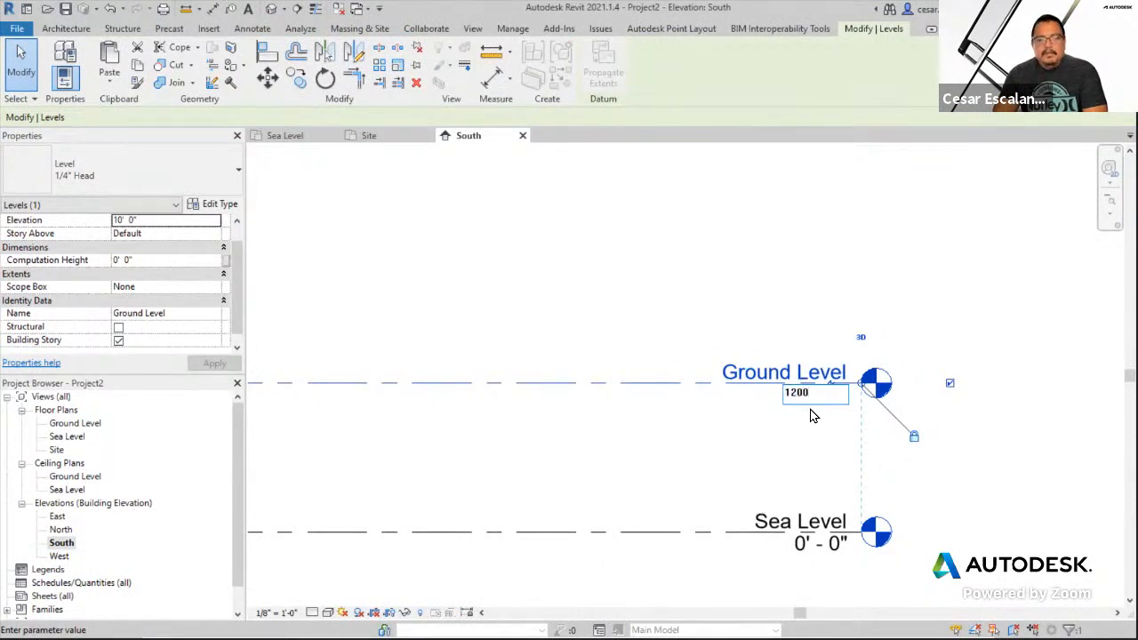
key(ctrl+a)
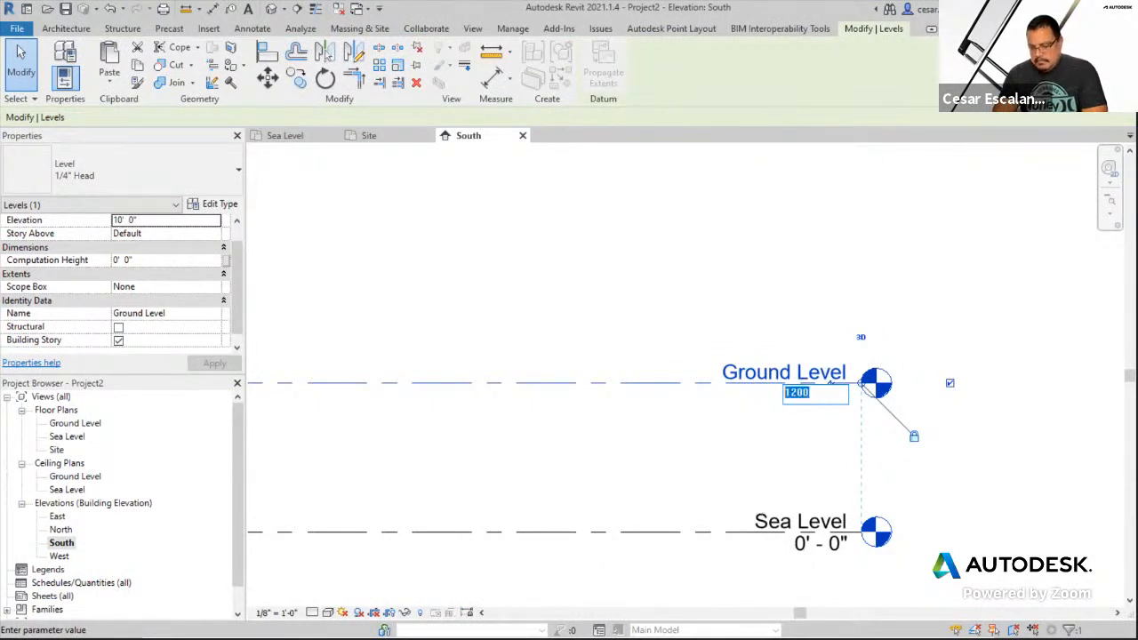
text(200)
key(Return)
- Examine the vertical spacing between Ground Level and Sea Level in the South elevation
scroll(873, 505, down, 1)
scroll(872, 498, down, 3)
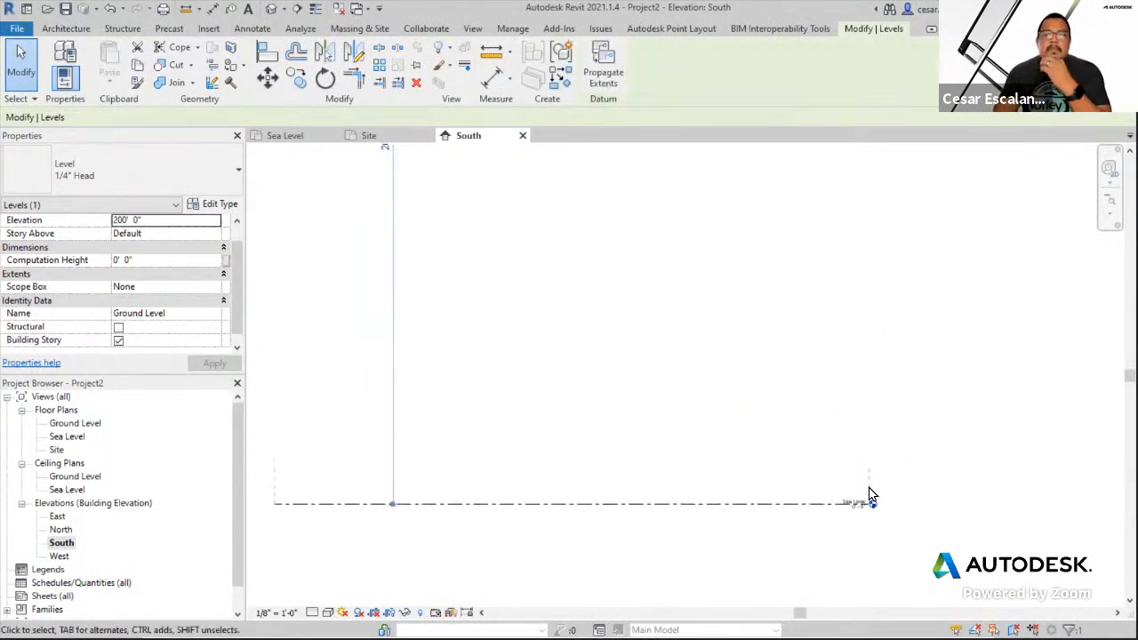
middle_drag(868, 371, 886, 587)
scroll(886, 587, down, 2)
scroll(869, 523, down, 1)
middle_drag(868, 523, 803, 450)
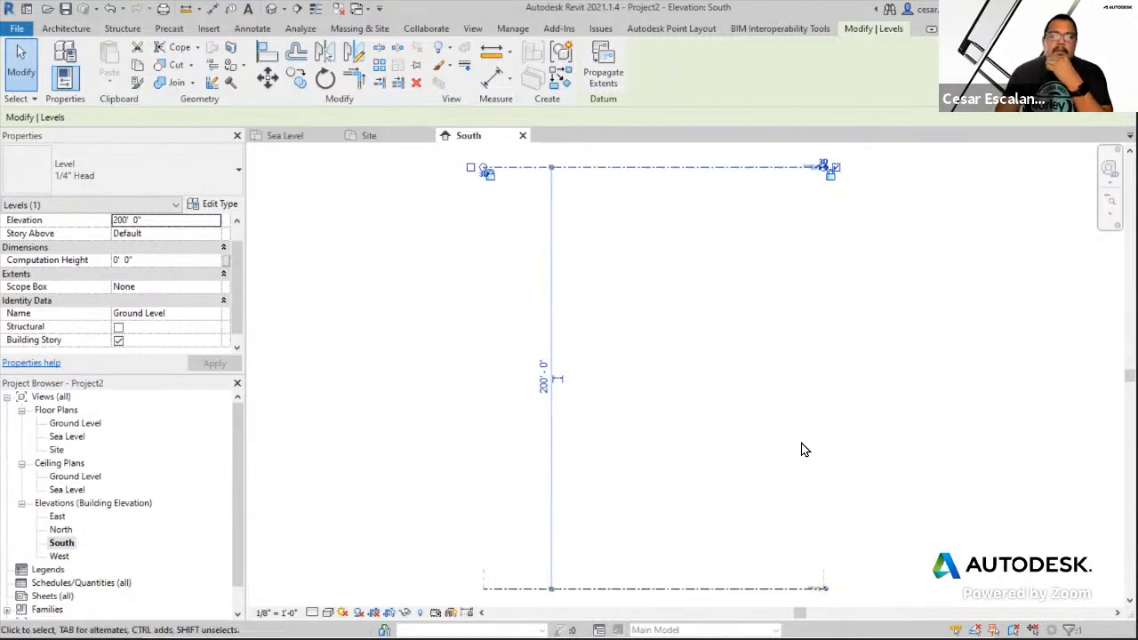
scroll(846, 351, down, 3)
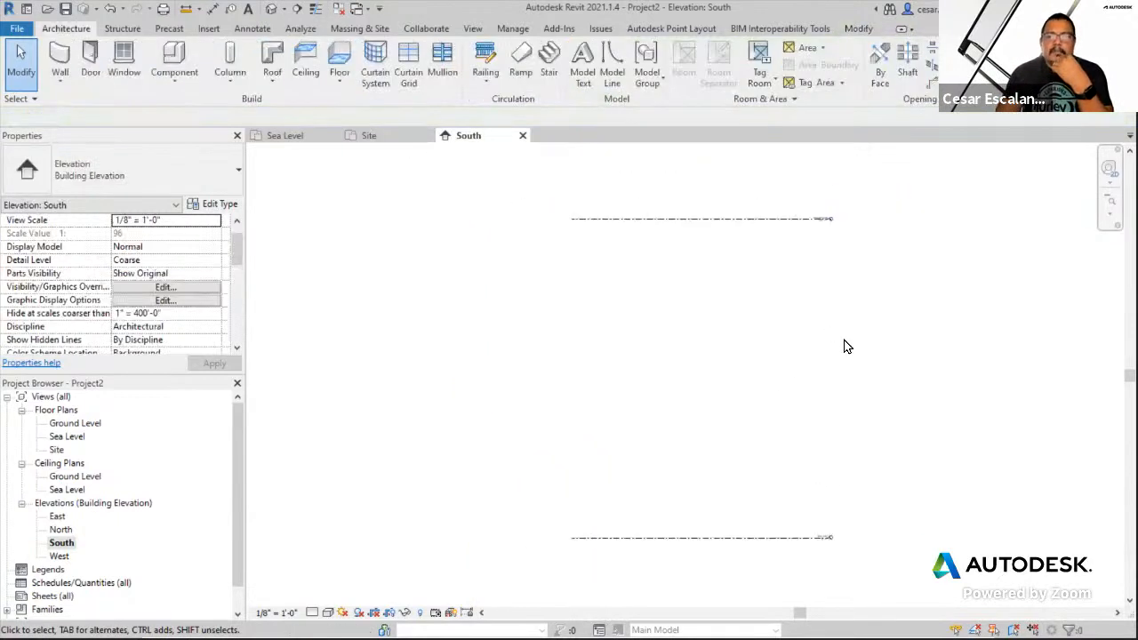
middle_drag(845, 346, 796, 359)
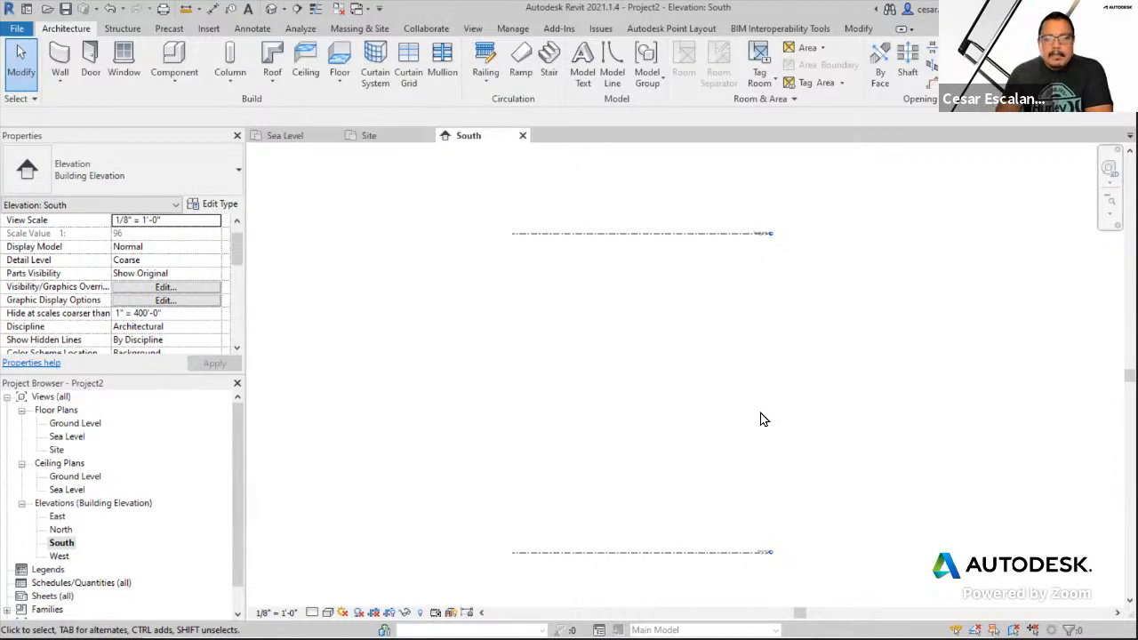
scroll(761, 419, down, 2)
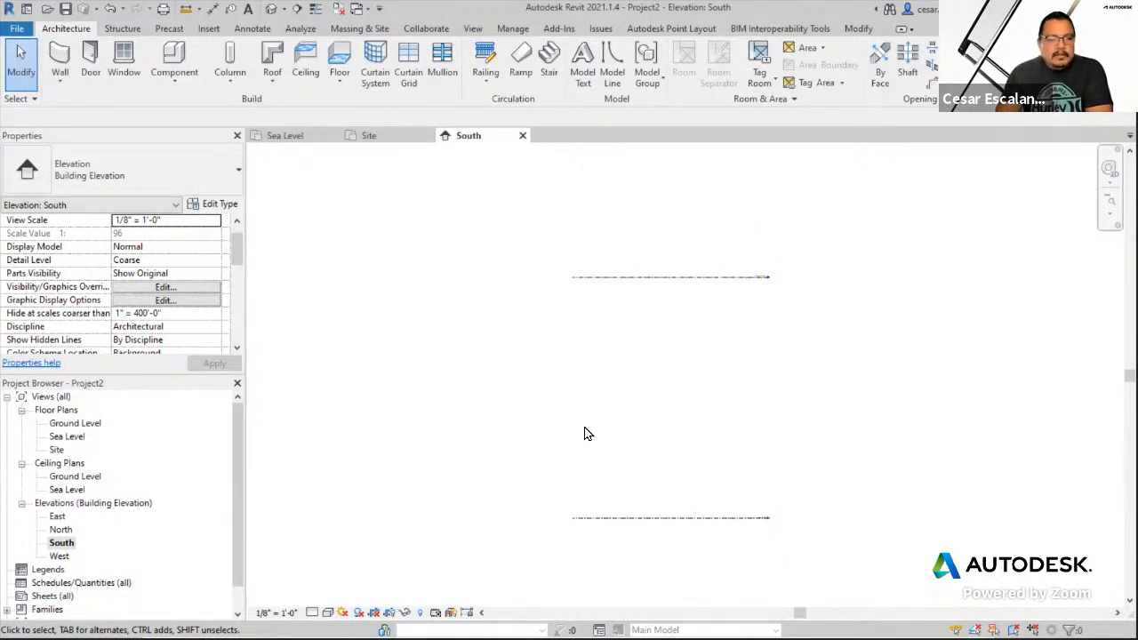
- Switch to AutoCAD and examine the overall site layout around Ascent Place in Site-Civil.dwg
scroll(498, 440, up, 1)
scroll(612, 406, down, 3)
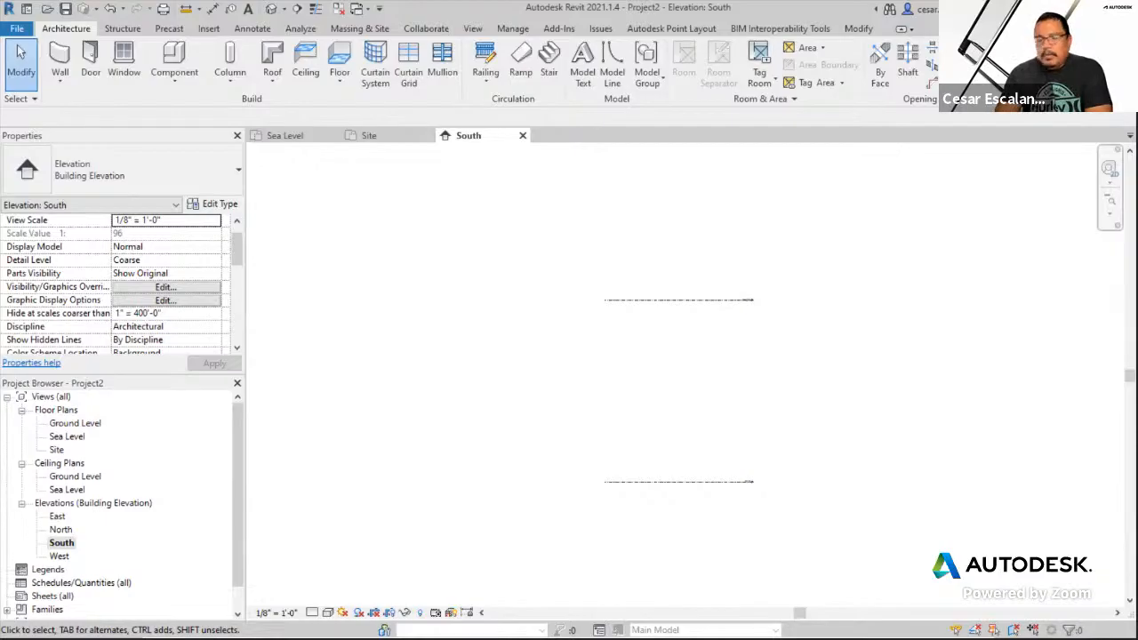
key(alt+Tab)
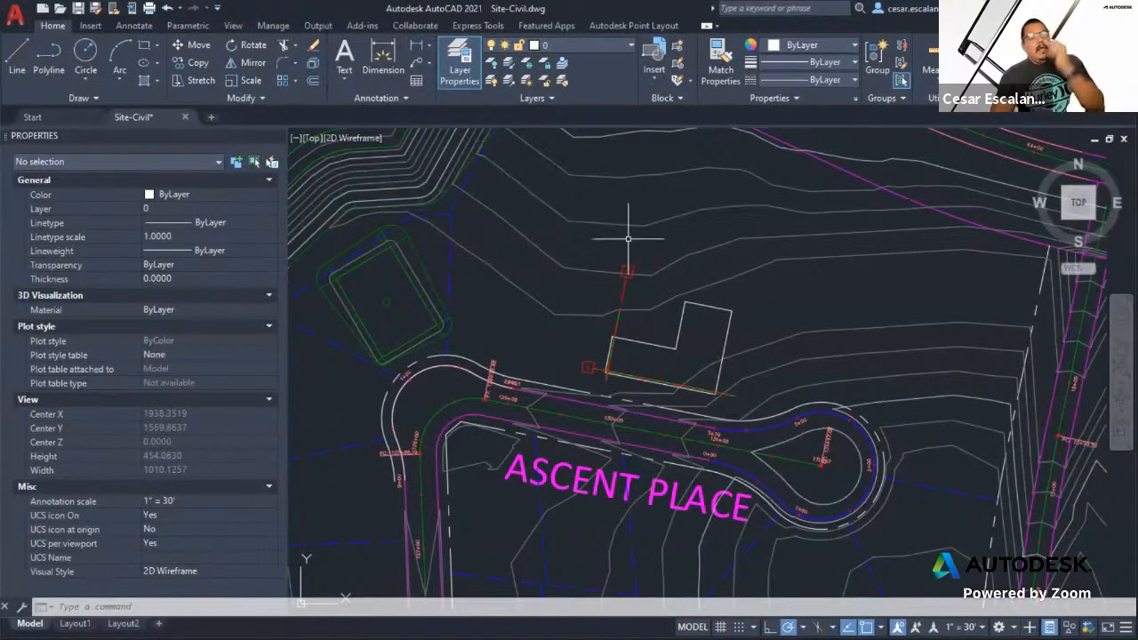
scroll(666, 249, down, 4)
middle_drag(763, 243, 741, 292)
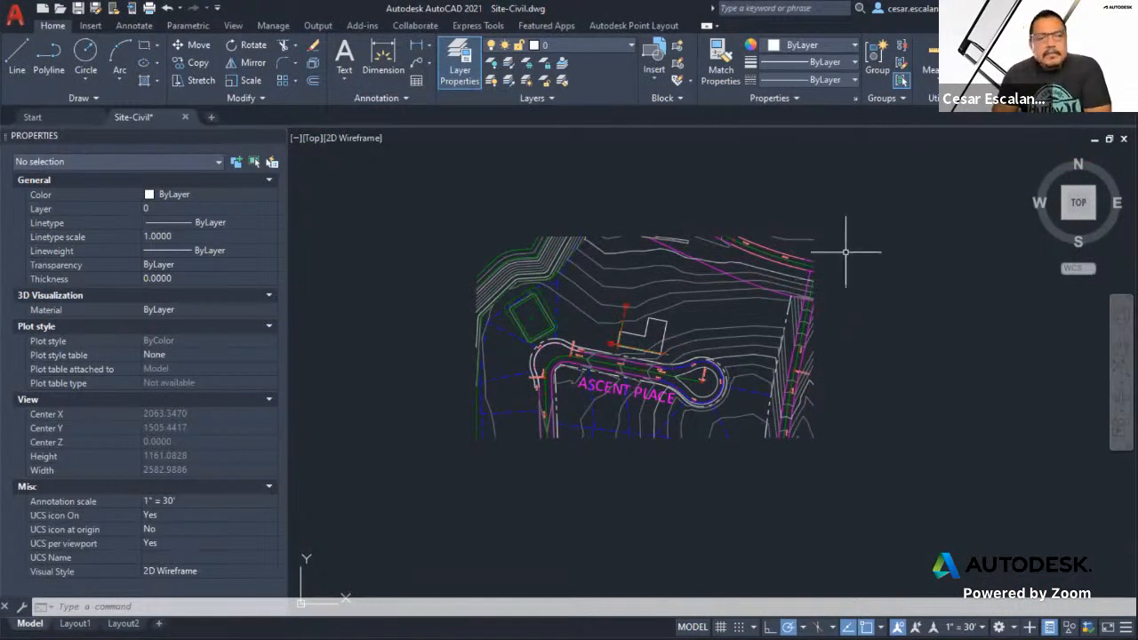
middle_drag(845, 244, 846, 266)
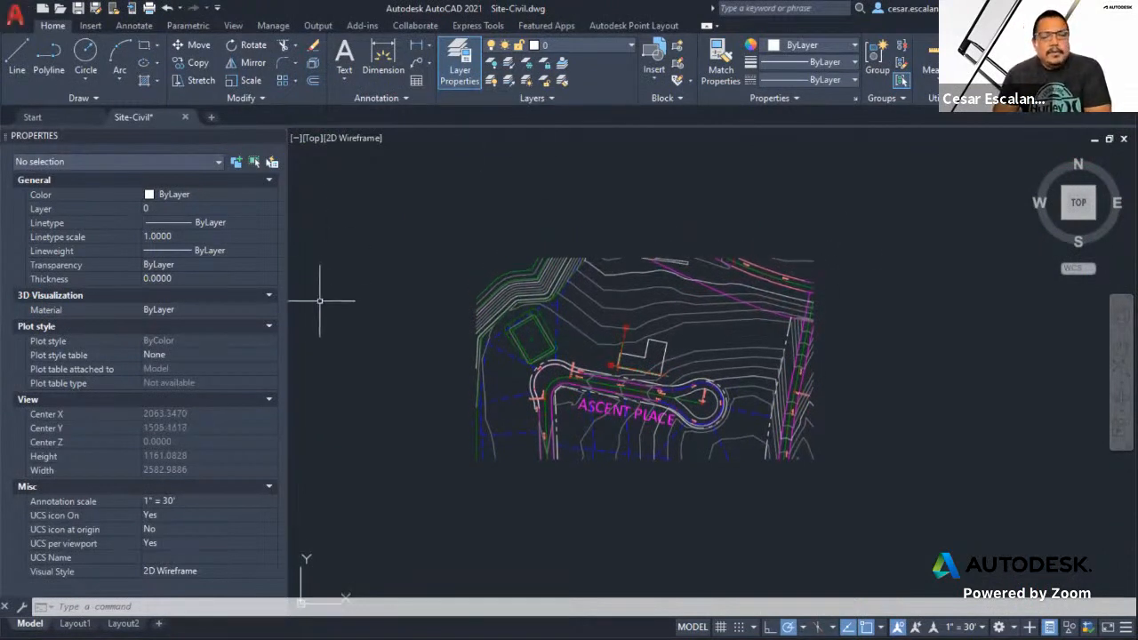
scroll(649, 437, up, 4)
middle_drag(656, 382, 698, 465)
scroll(695, 457, down, 4)
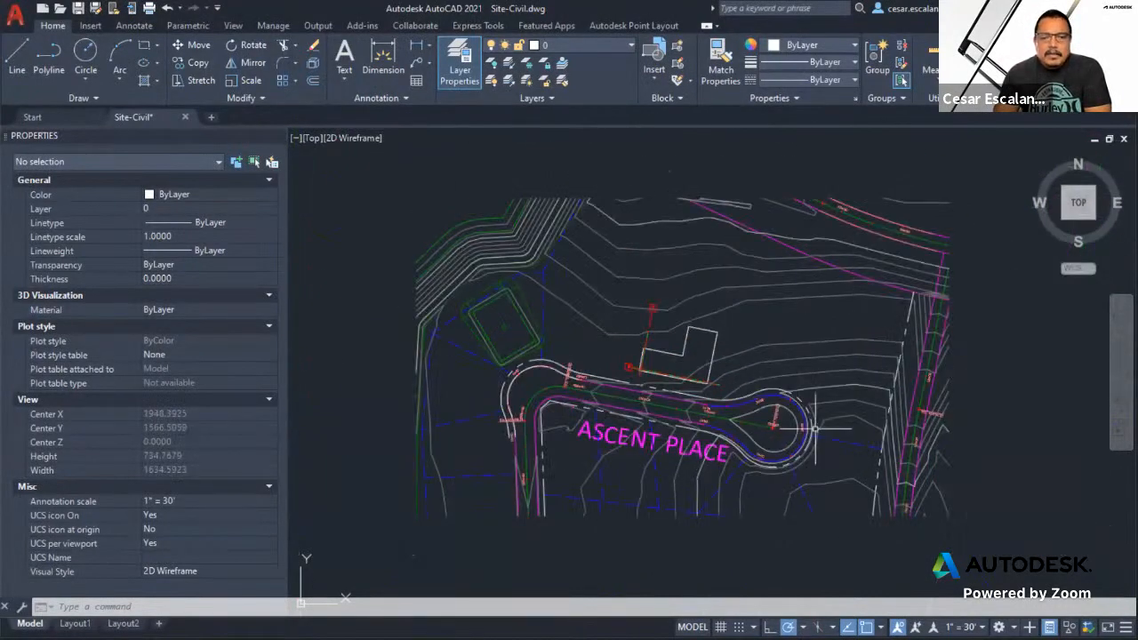
- Examine the L-shaped building footprint and grid lines 1 and A within the civil site drawing
scroll(711, 351, up, 5)
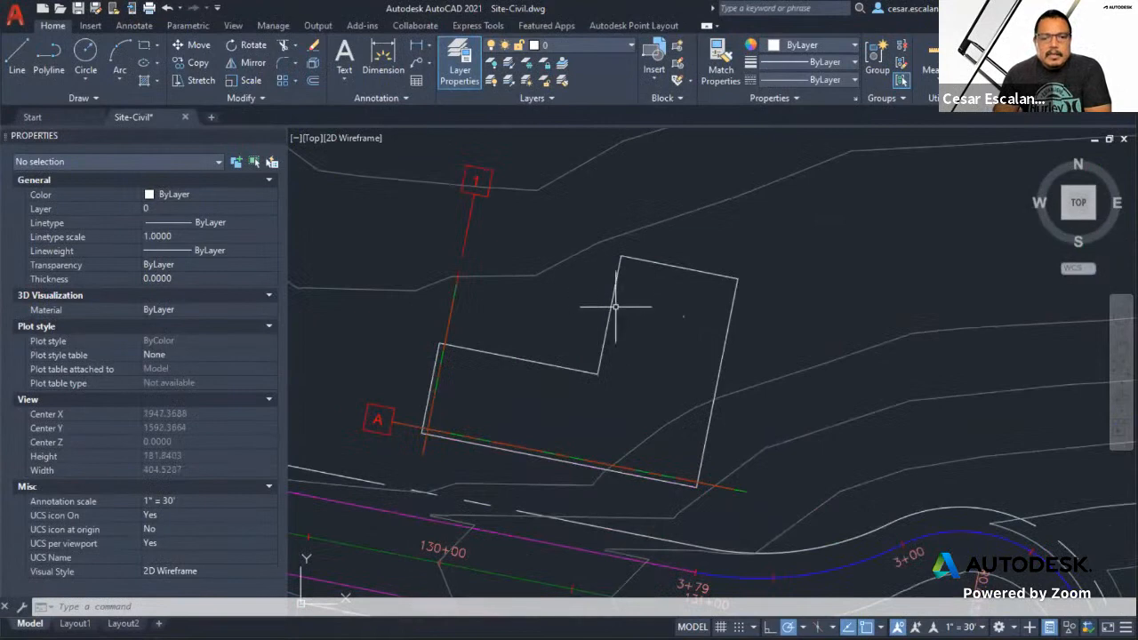
scroll(789, 329, down, 5)
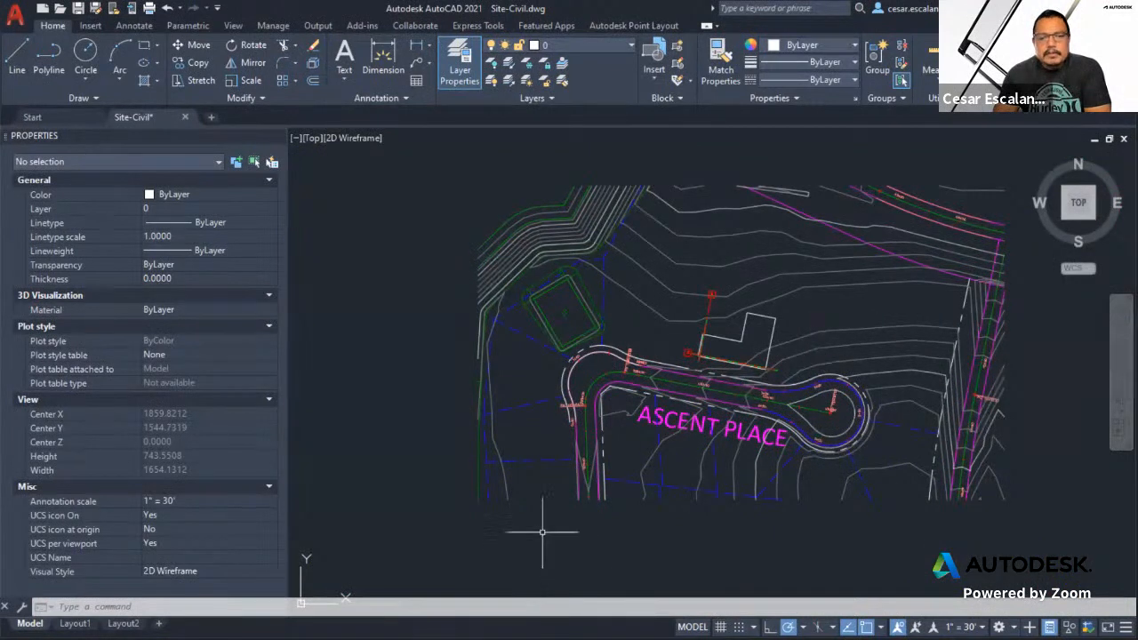
middle_drag(899, 358, 851, 385)
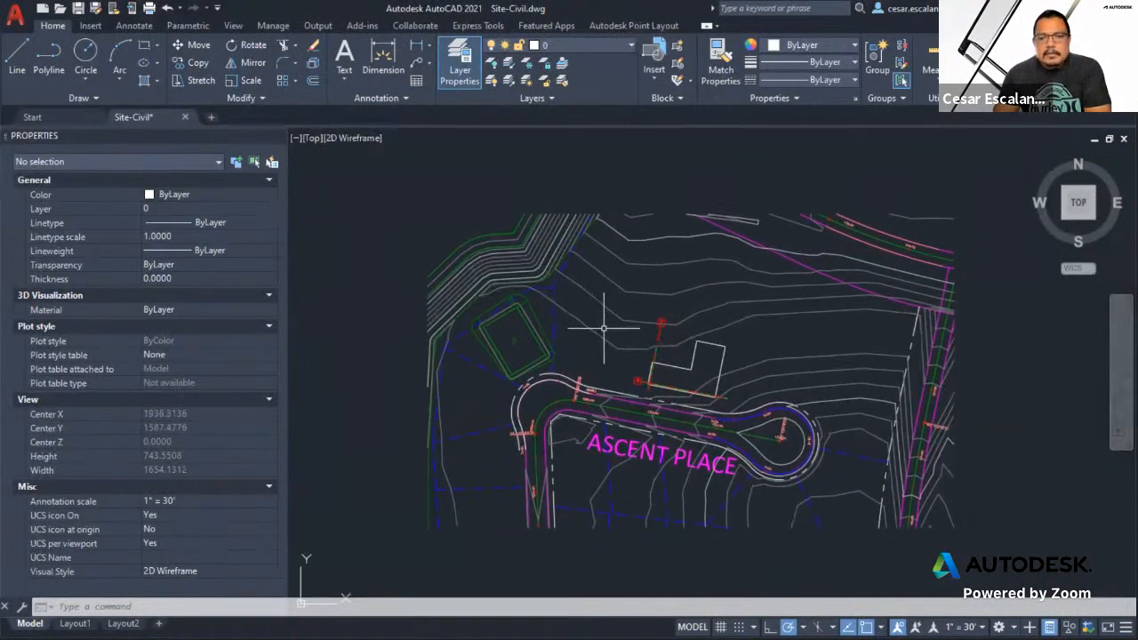
mouse_move(929, 345)
middle_down()
mouse_move(932, 371)
mouse_move(944, 335)
middle_up()
scroll(675, 360, up, 8)
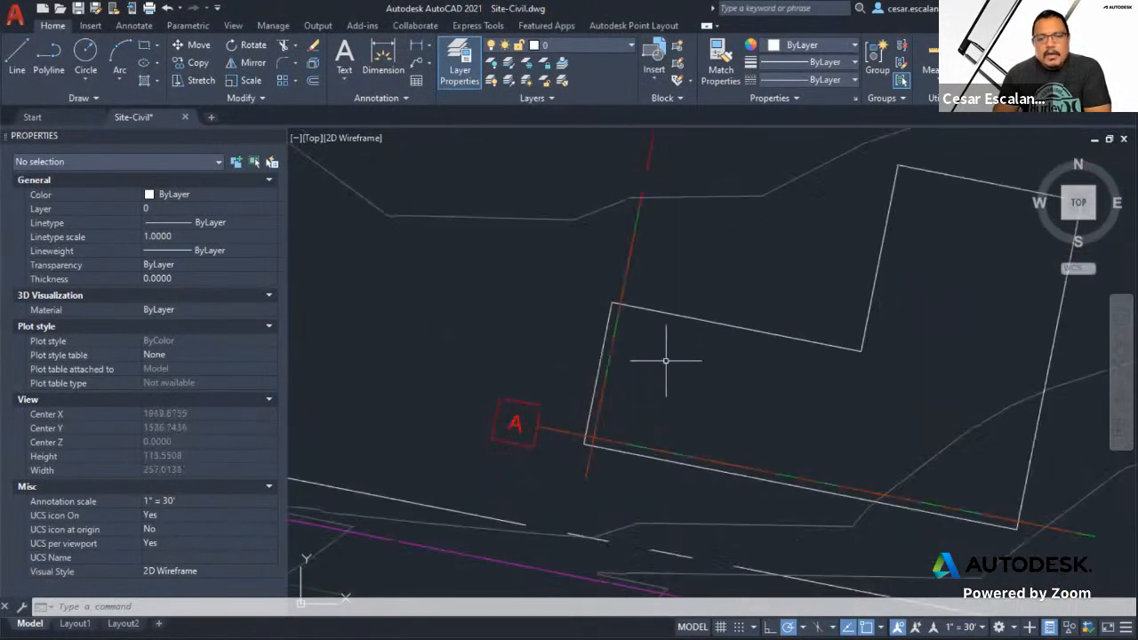
scroll(666, 359, down, 6)
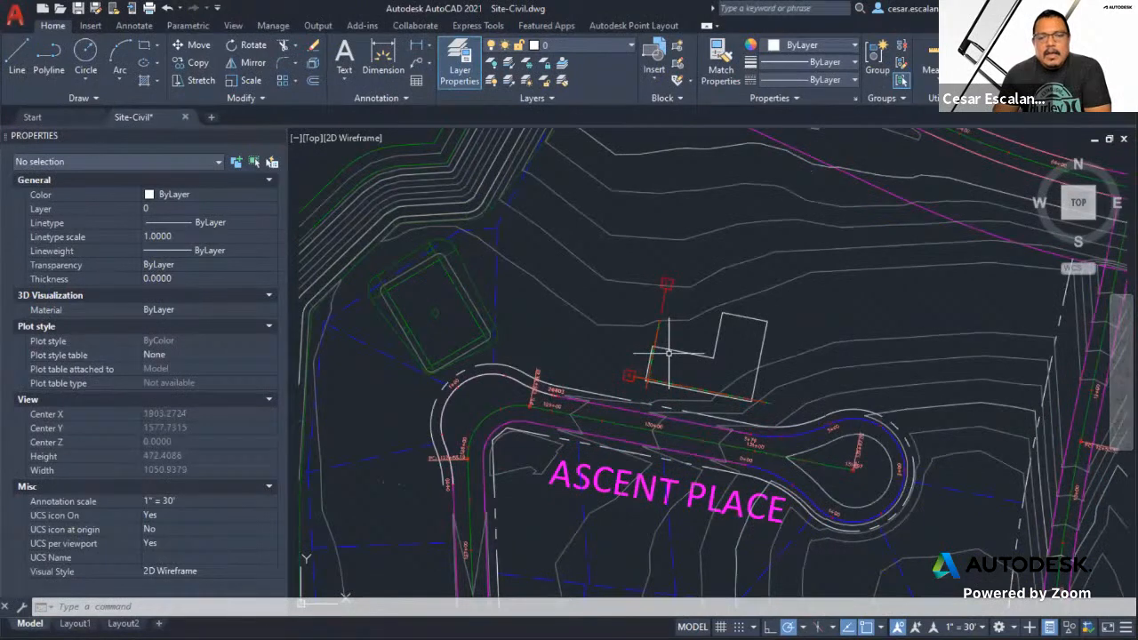
scroll(668, 353, up, 4)
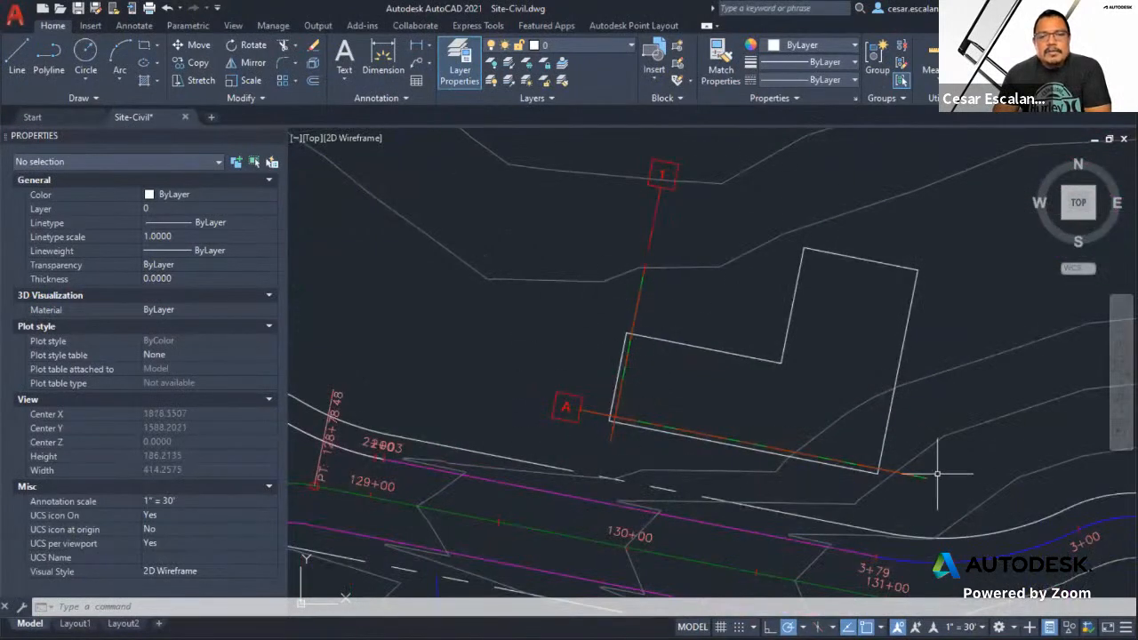
- Inspect the properties of the building footprint polyline, grid line 1 and grid line A in turn, clearing the selection after each
click(717, 347)
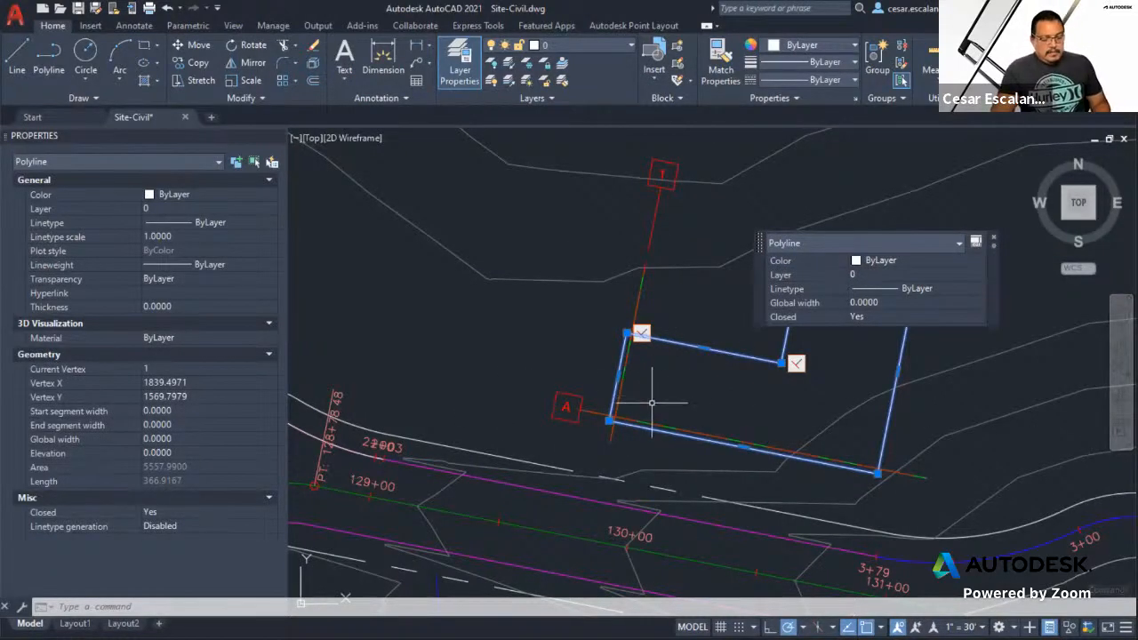
key(Escape)
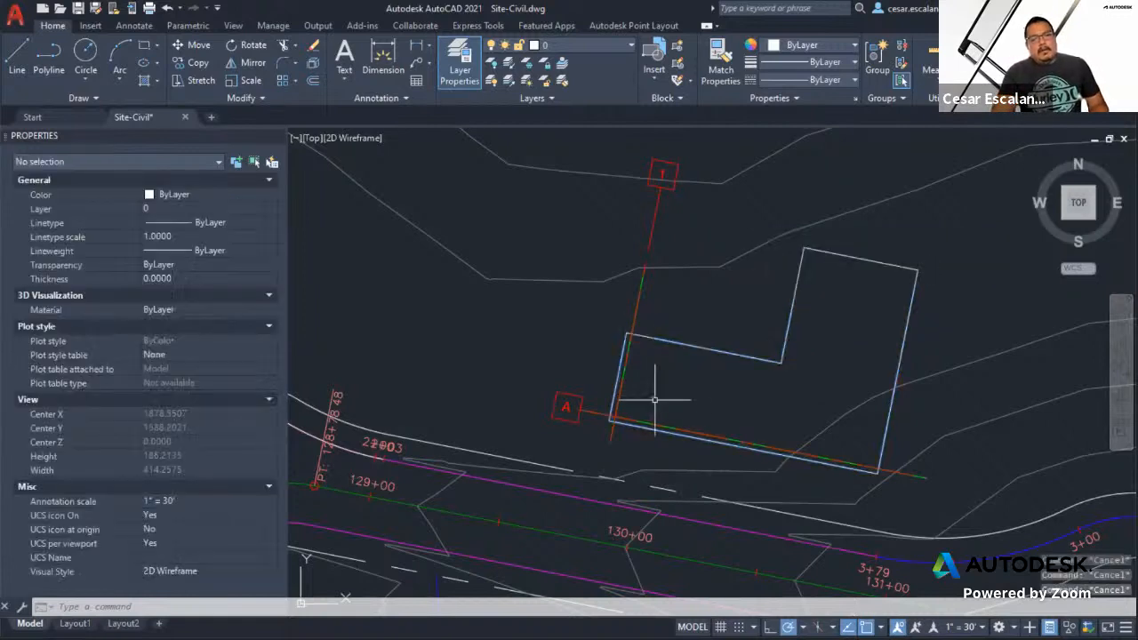
click(652, 224)
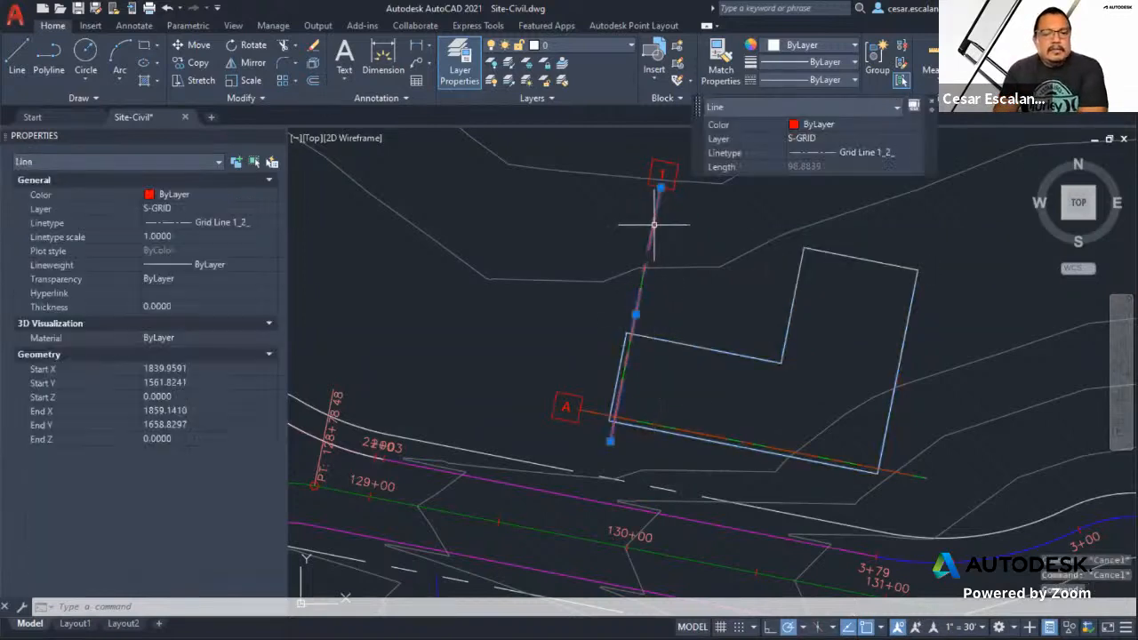
key(Escape)
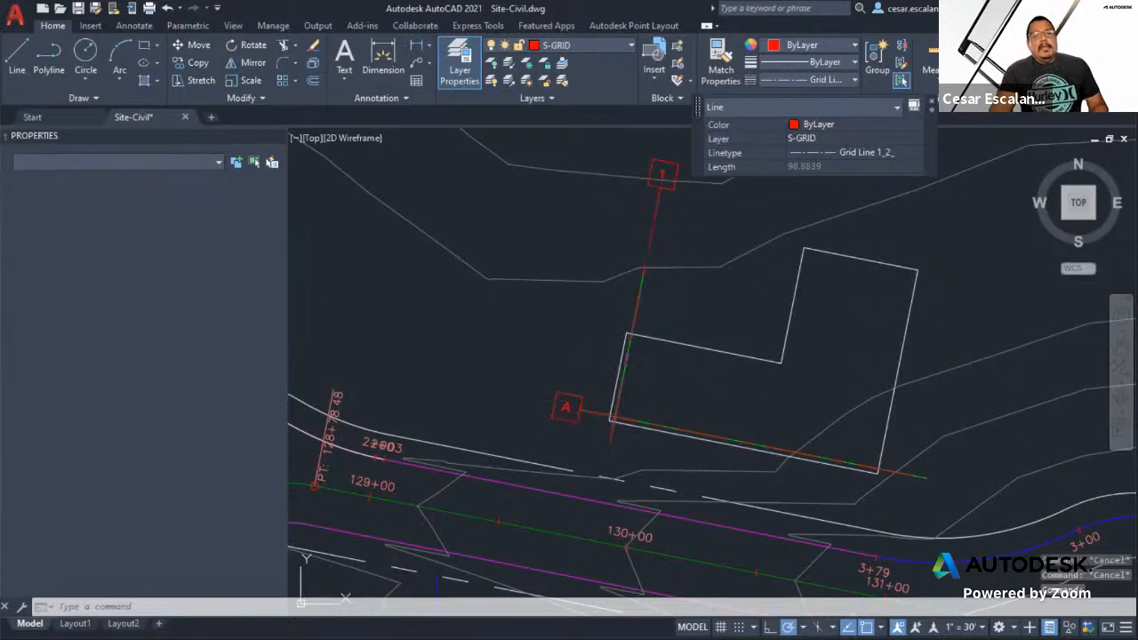
click(597, 416)
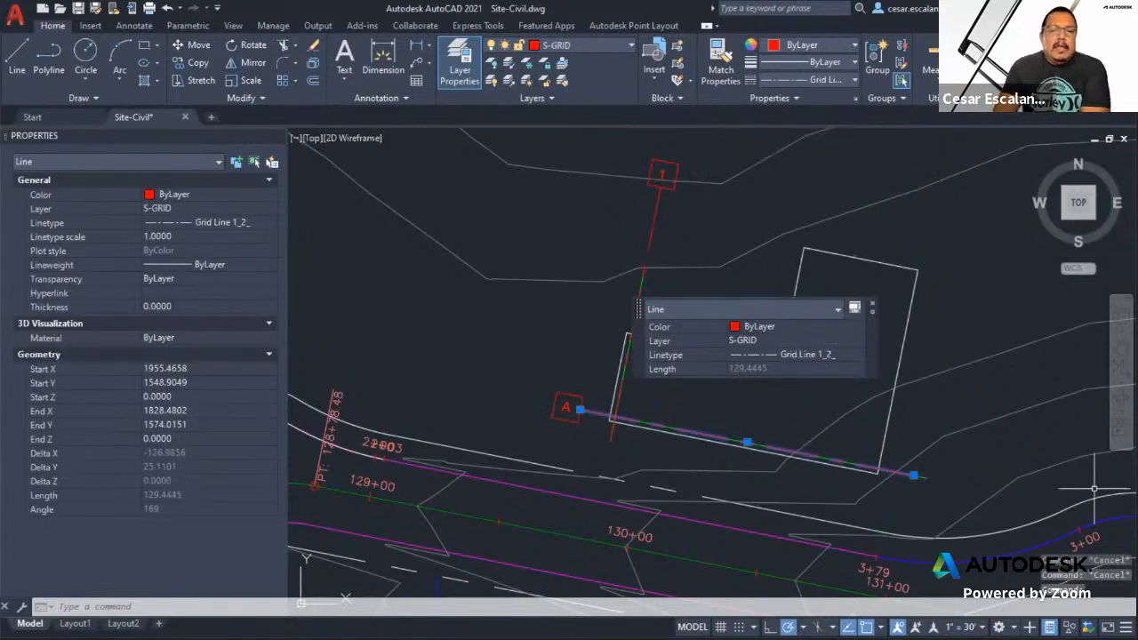
scroll(925, 462, down, 4)
middle_drag(954, 443, 791, 462)
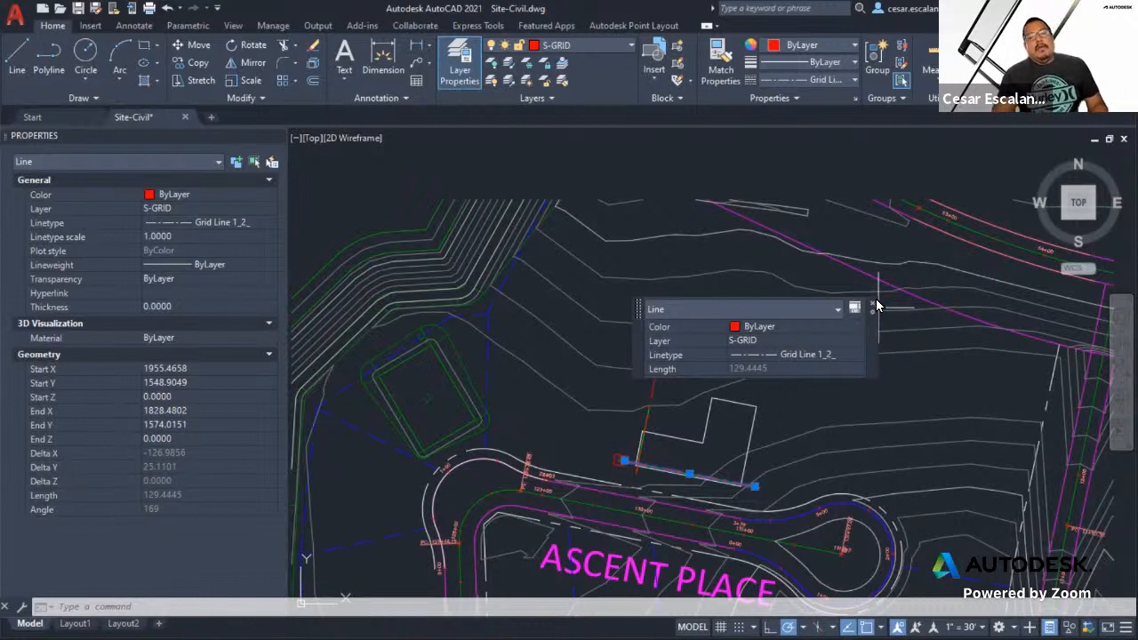
key(Escape)
key(Escape)
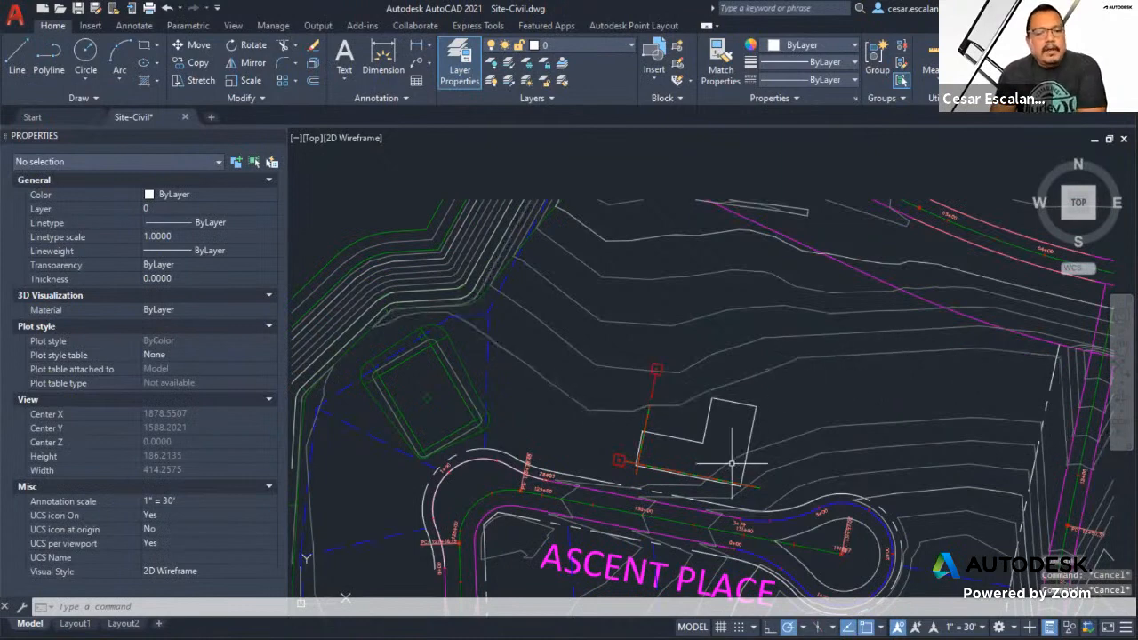
- Examine where grid lines 1 and A cross at the footprint's corner and how the building sits among the contours
scroll(634, 459, up, 5)
scroll(720, 480, down, 4)
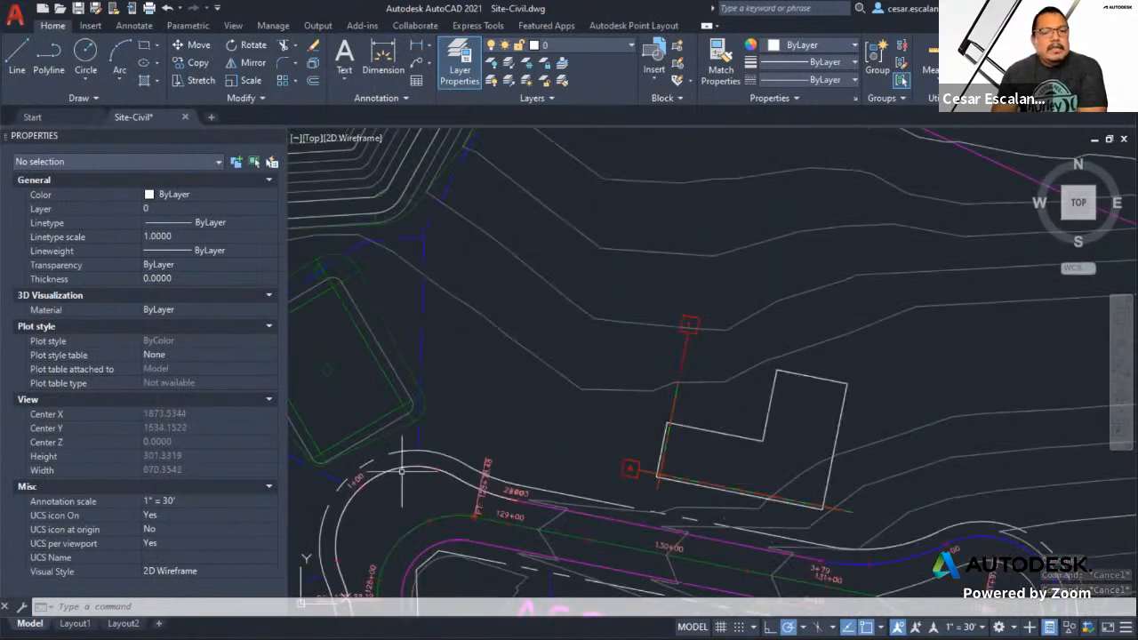
middle_drag(847, 430, 518, 452)
scroll(748, 495, down, 2)
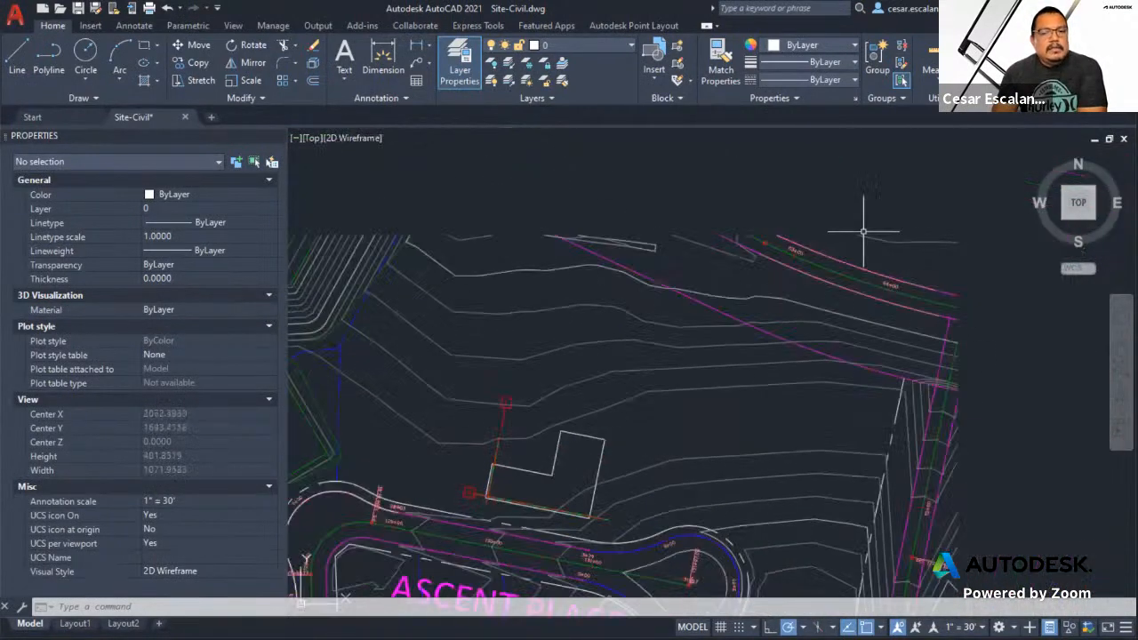
scroll(586, 525, up, 3)
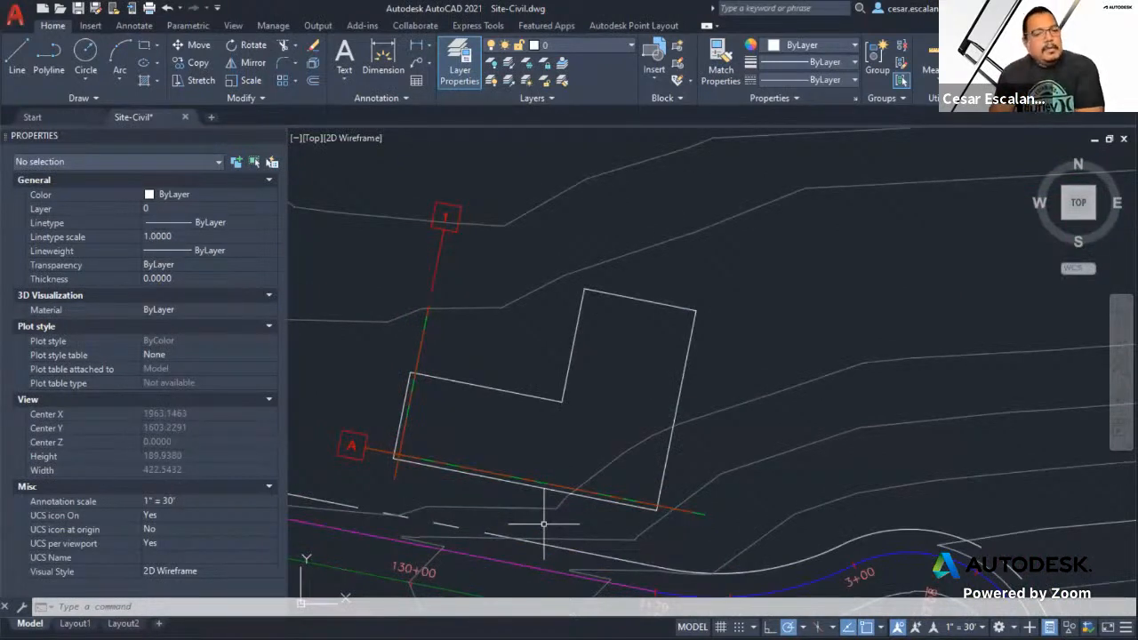
middle_drag(738, 337, 772, 355)
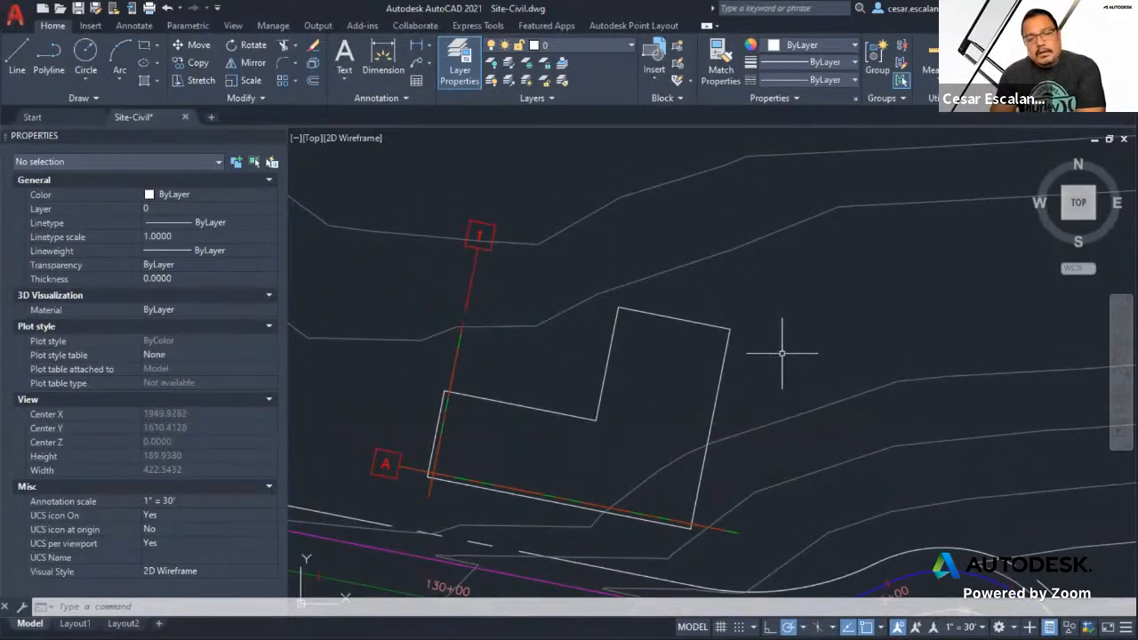
scroll(350, 512, up, 6)
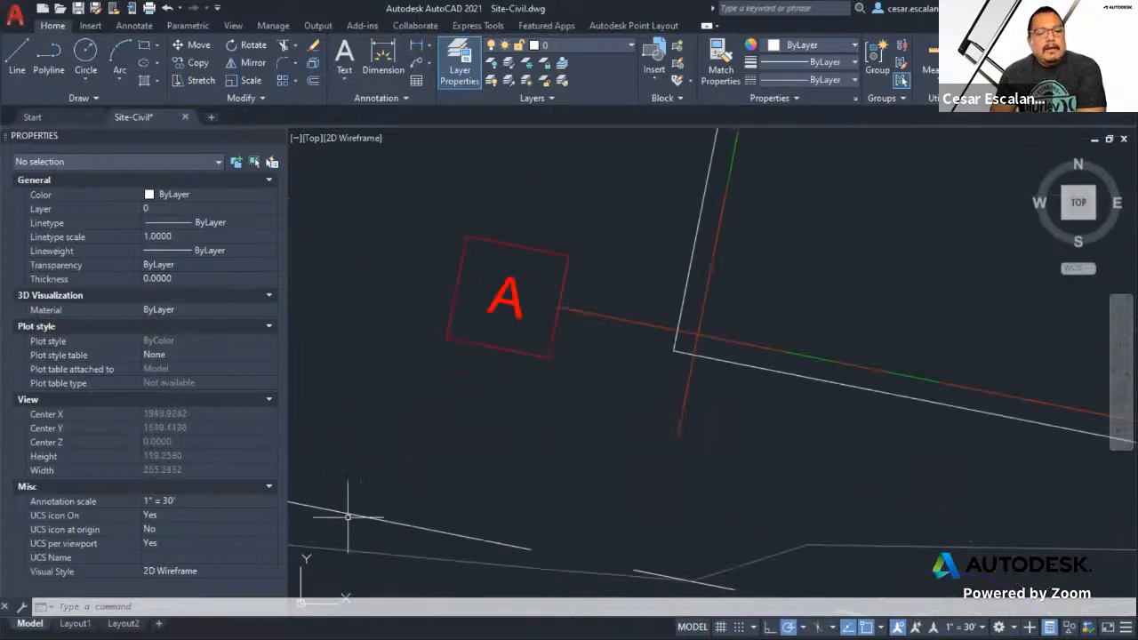
scroll(378, 502, down, 9)
scroll(378, 503, up, 5)
scroll(382, 497, down, 6)
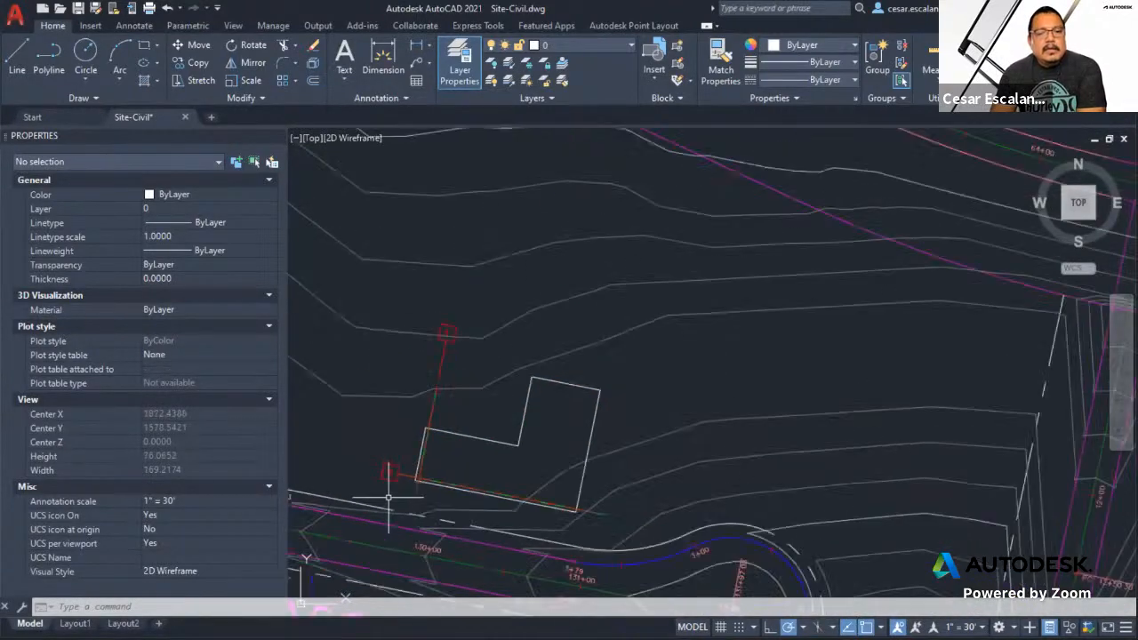
scroll(436, 494, up, 2)
middle_drag(457, 444, 595, 416)
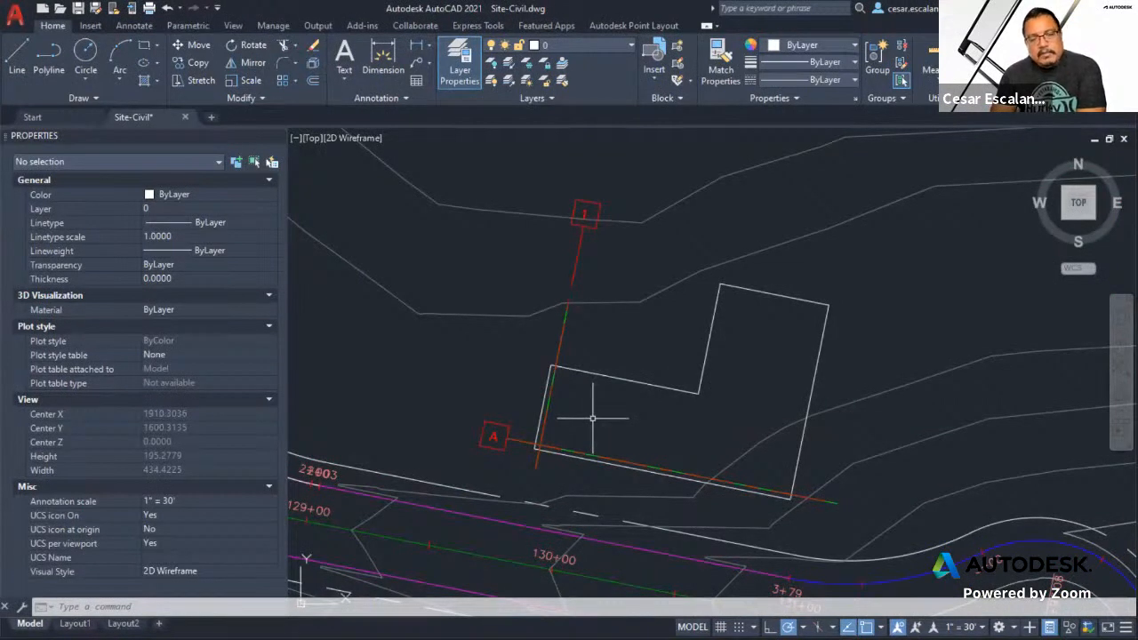
scroll(592, 417, down, 2)
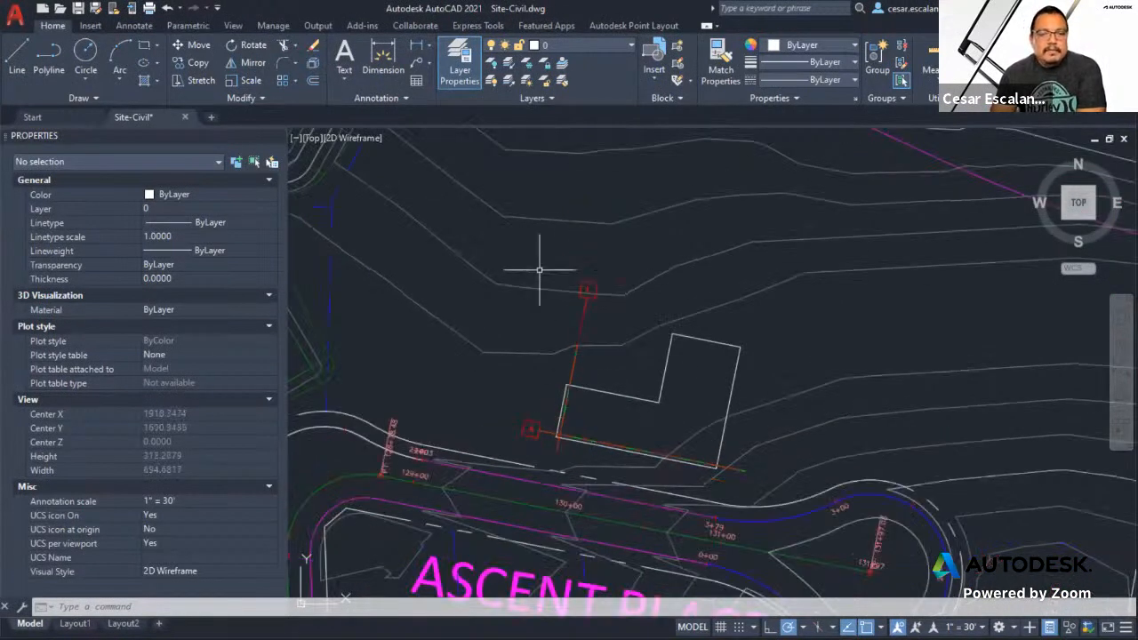
- Window-select the building footprint together with grid line 1 to point them out, and clear the selection
mouse_move(506, 243)
mouse_down()
mouse_move(722, 377)
mouse_move(697, 409)
mouse_up()
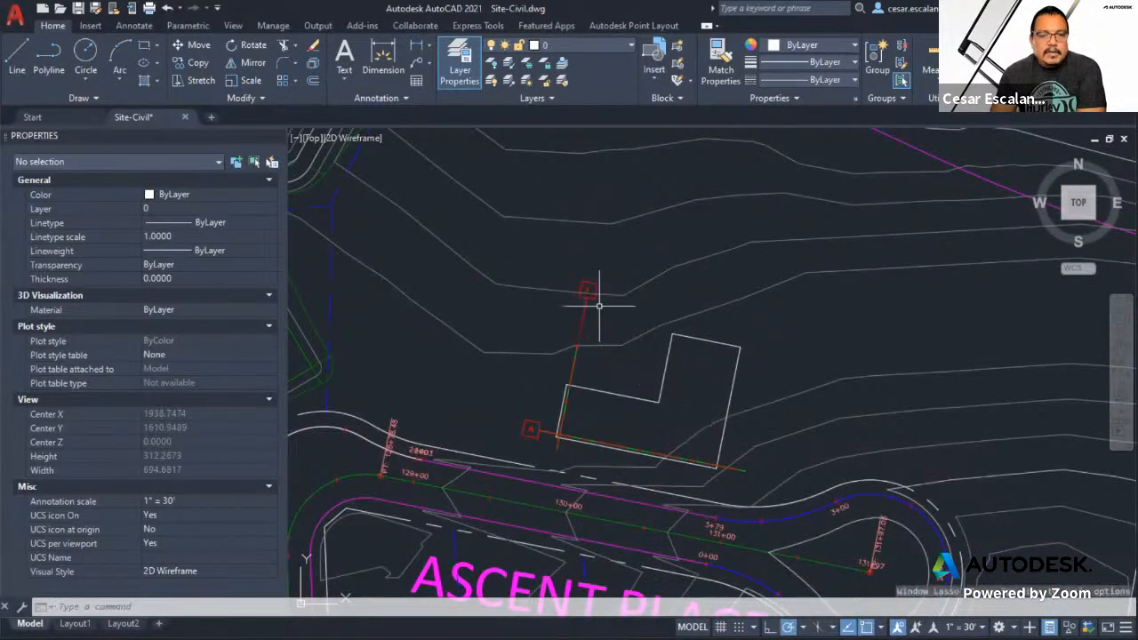
click(549, 266)
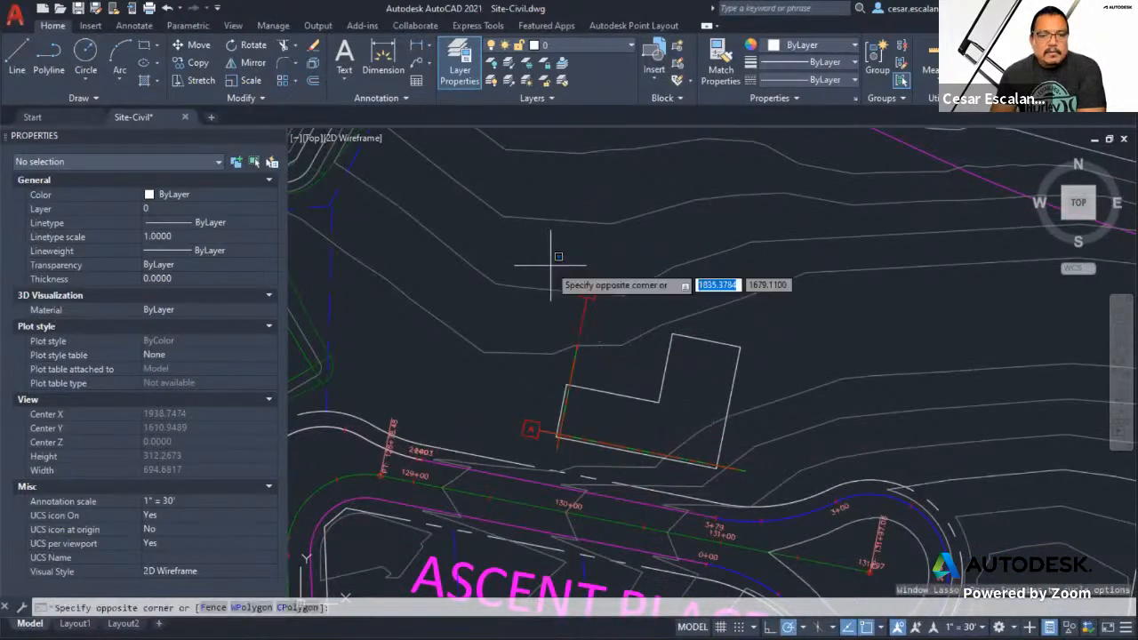
click(770, 491)
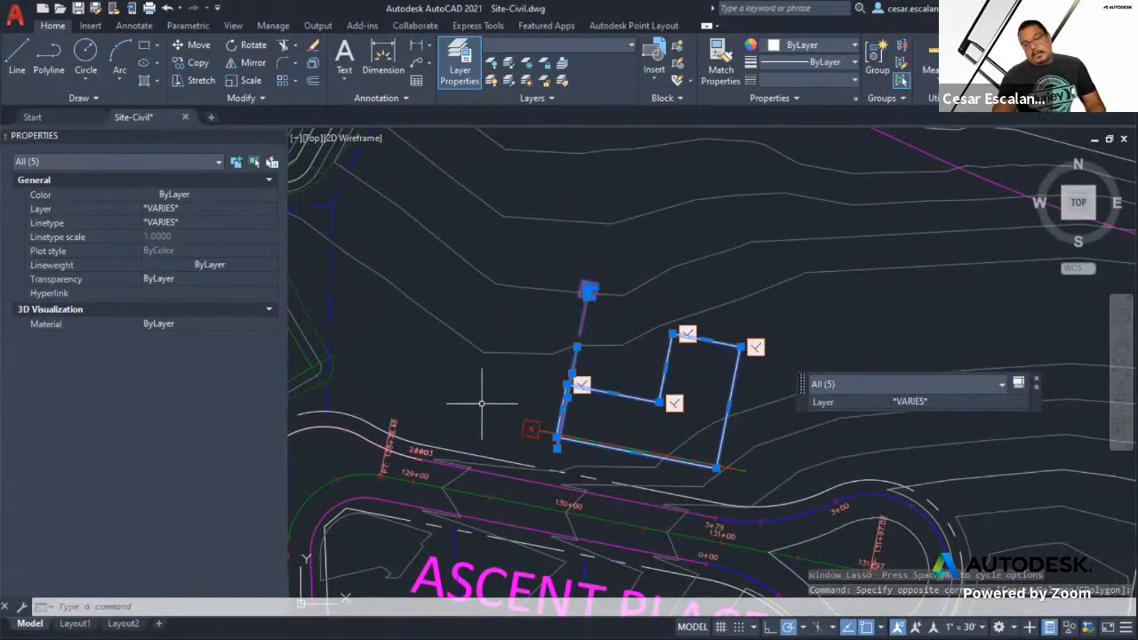
key(Escape)
key(Escape)
- Examine the building's location on the site relative to the surrounding contours, property lines and Ascent Place cul-de-sac
scroll(727, 328, down, 2)
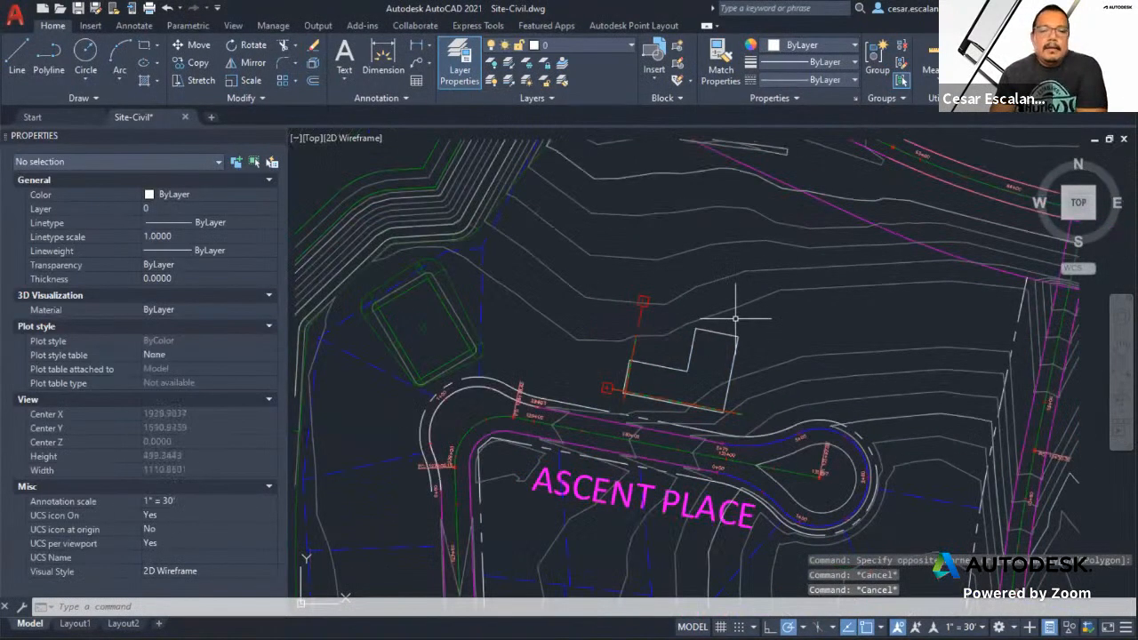
scroll(782, 366, up, 2)
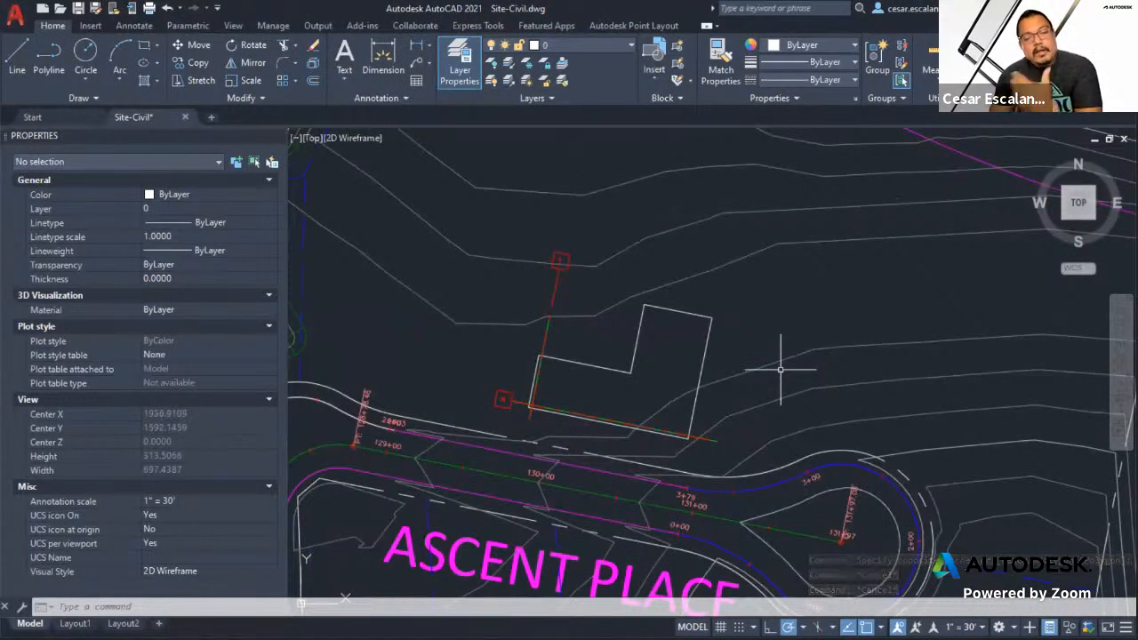
mouse_move(796, 308)
middle_down()
mouse_move(590, 337)
mouse_move(750, 296)
middle_up()
scroll(590, 337, down, 2)
scroll(749, 297, down, 2)
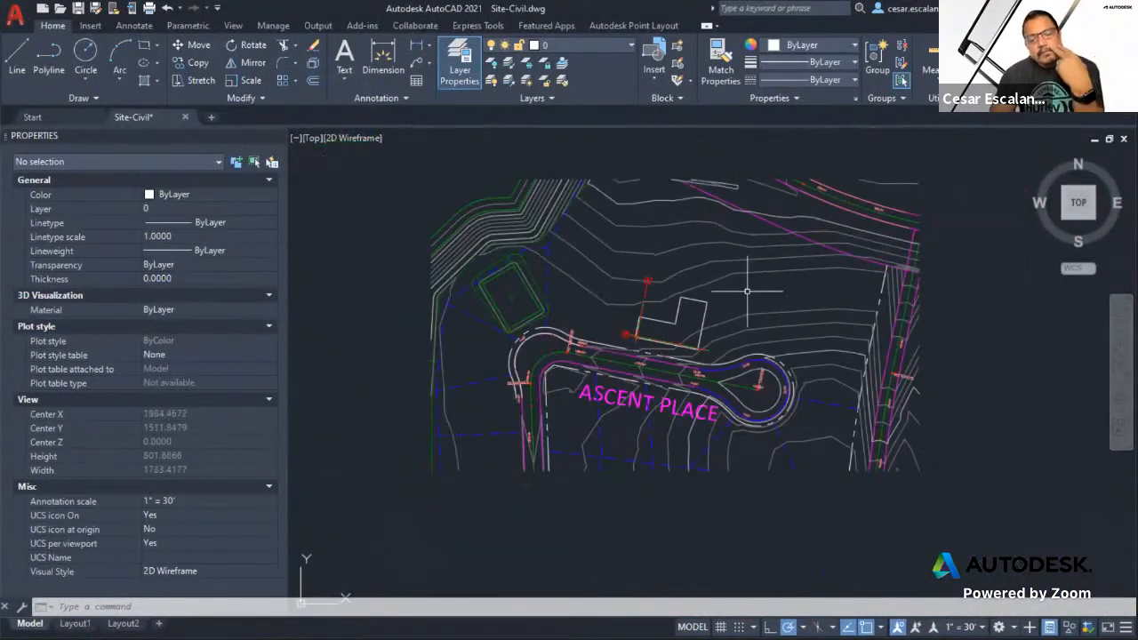
scroll(751, 297, up, 1)
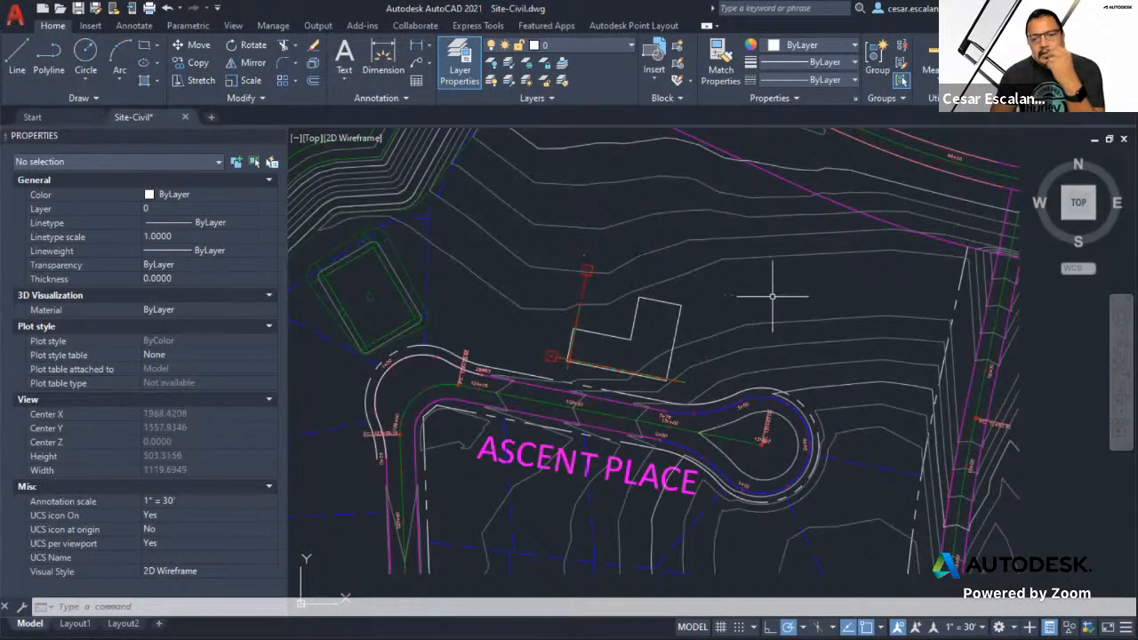
scroll(747, 320, up, 1)
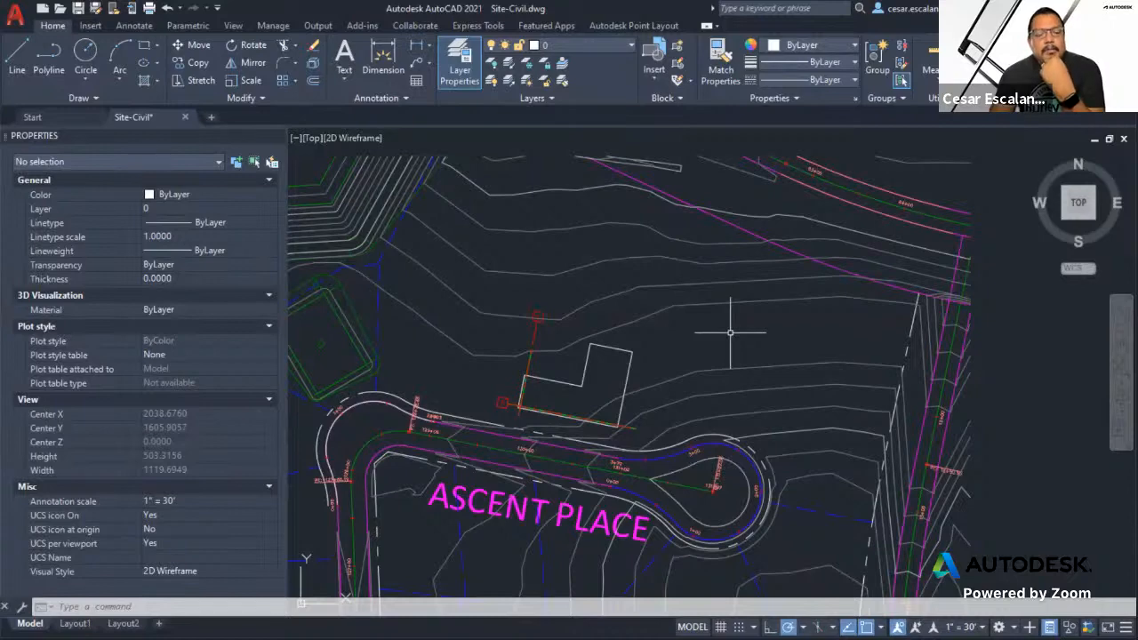
middle_drag(730, 332, 767, 329)
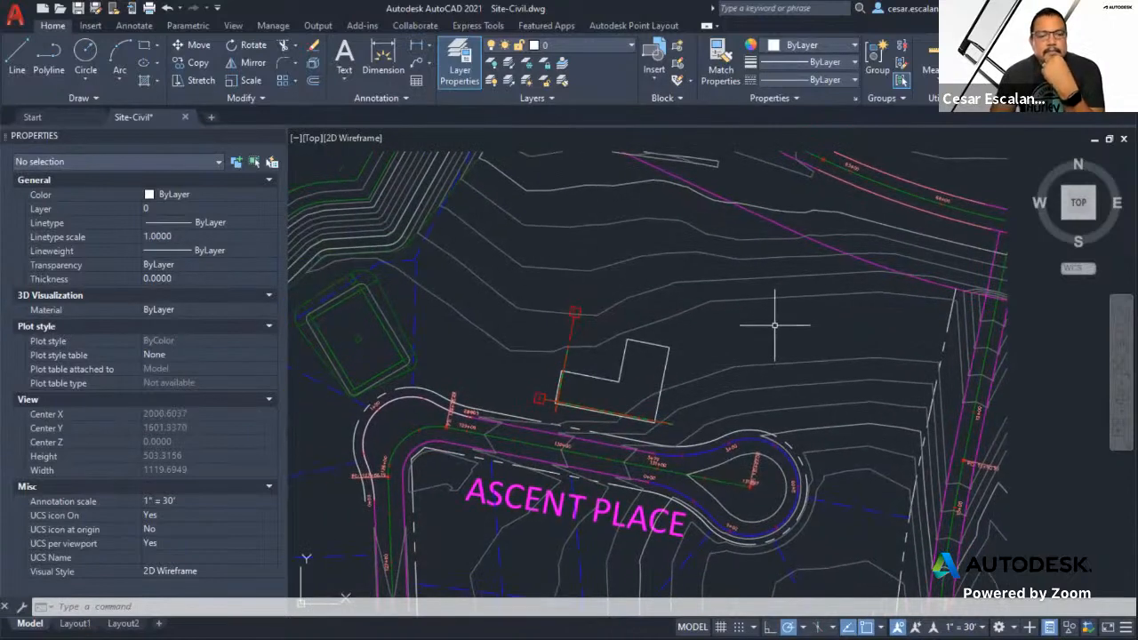
- Check the elevations of the contour crossing the building footprint and the contour just north of it, clearing the selection after each
click(736, 366)
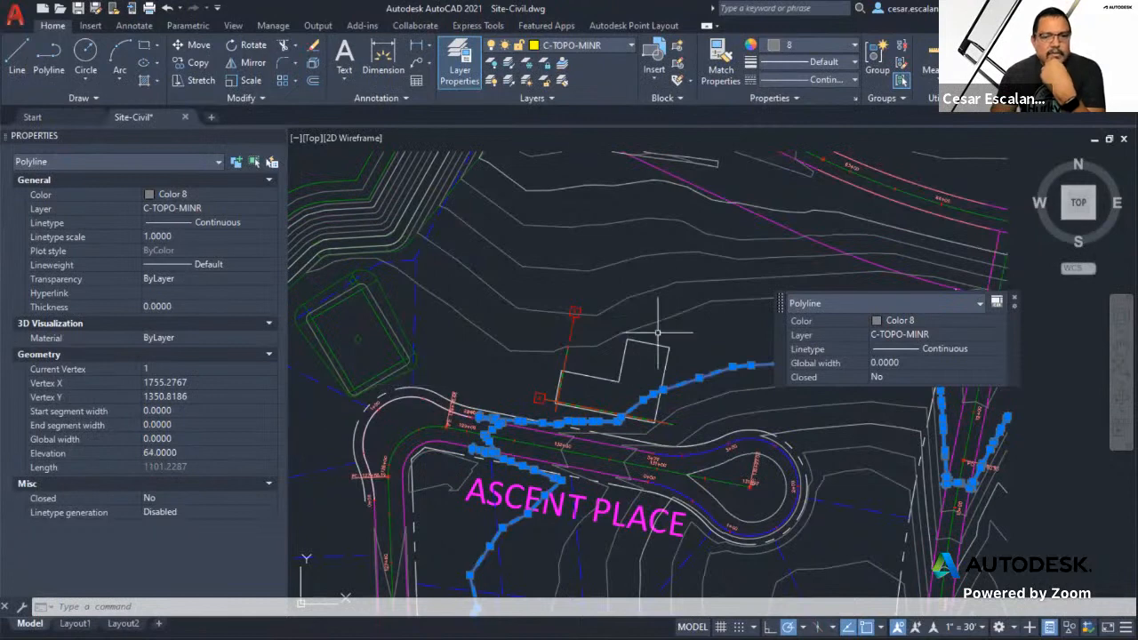
click(687, 313)
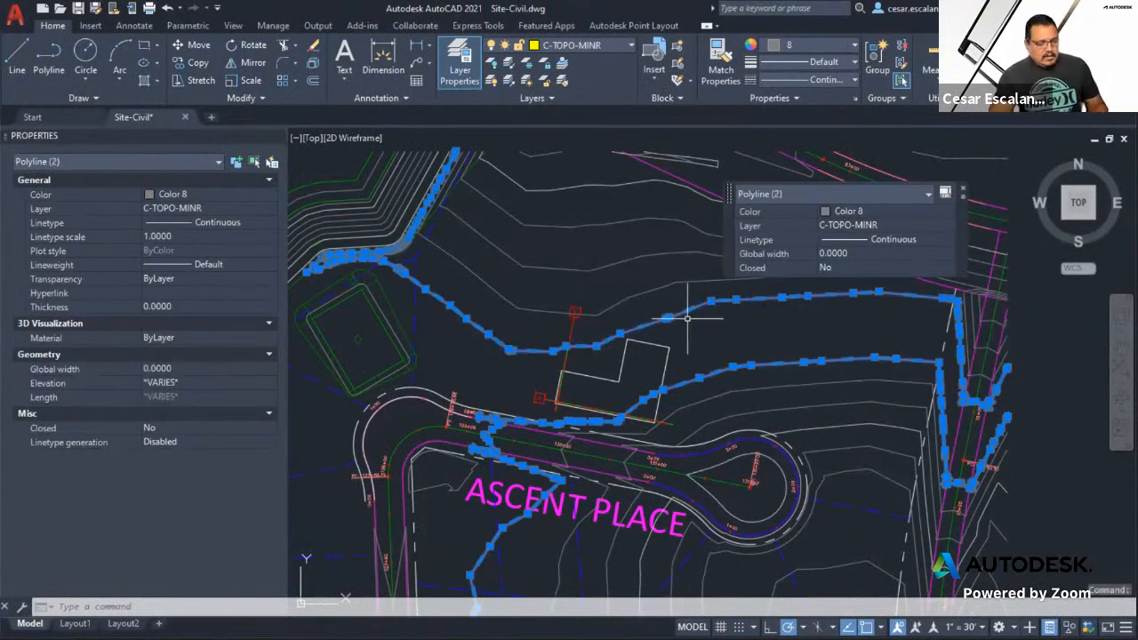
key(Escape)
key(Escape)
click(682, 317)
click(679, 311)
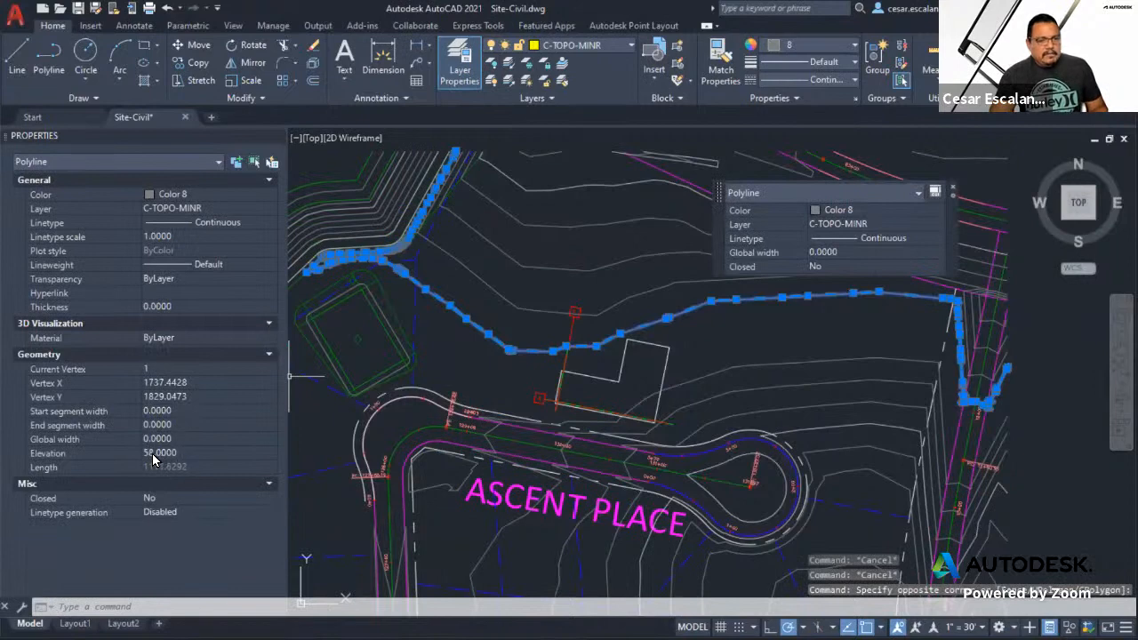
key(Escape)
- Inspect at closer range the elevation of the contour through the footprint's southeast part, followed by that of the nearest contour to the north
scroll(606, 379, up, 4)
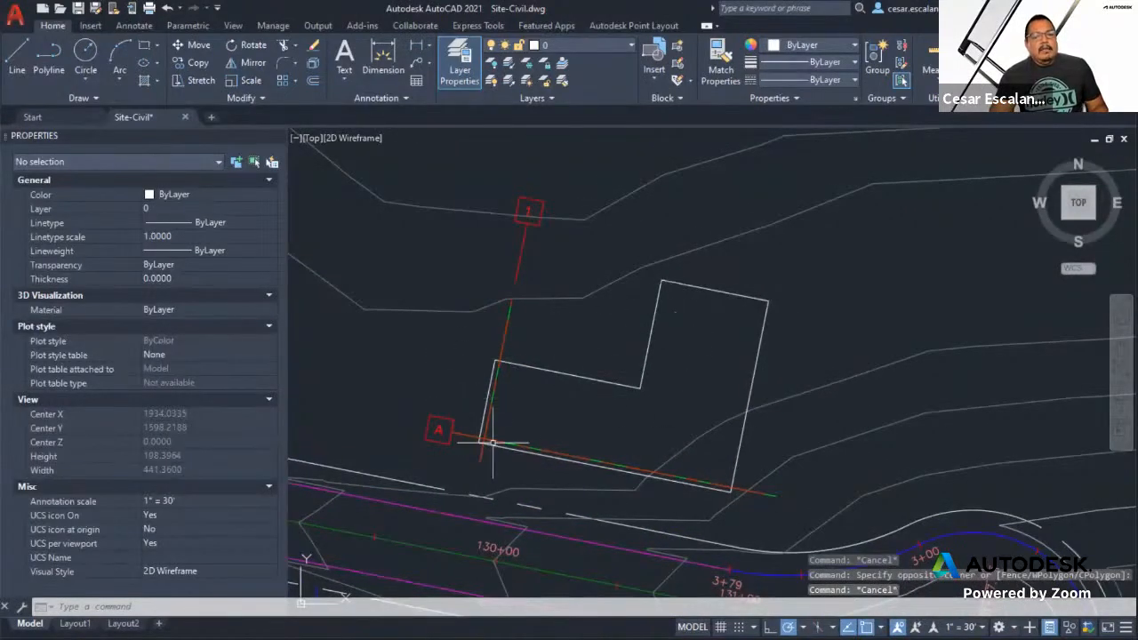
click(781, 400)
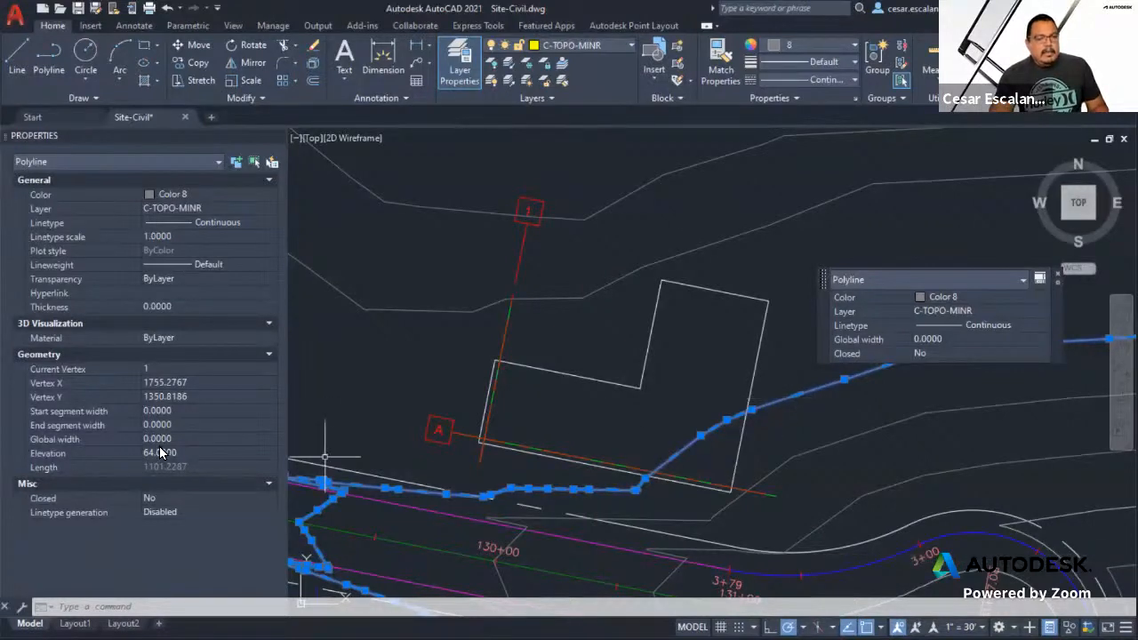
key(Escape)
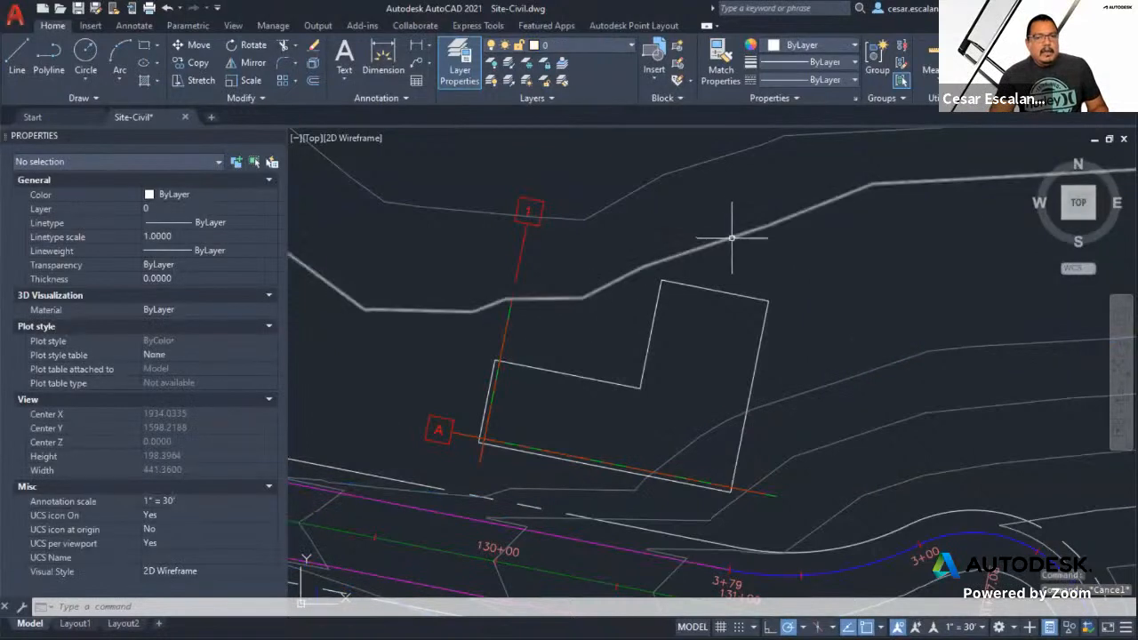
click(731, 238)
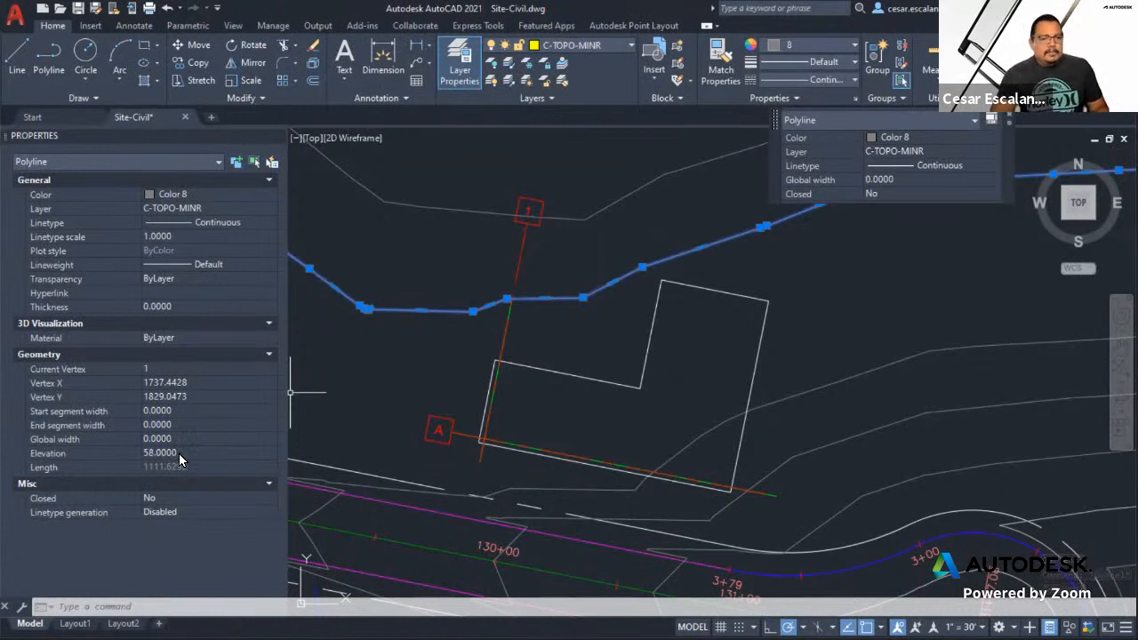
key(Escape)
- Compare the elevations of the two contours bracketing the building once more, selecting and clearing each in turn
click(785, 400)
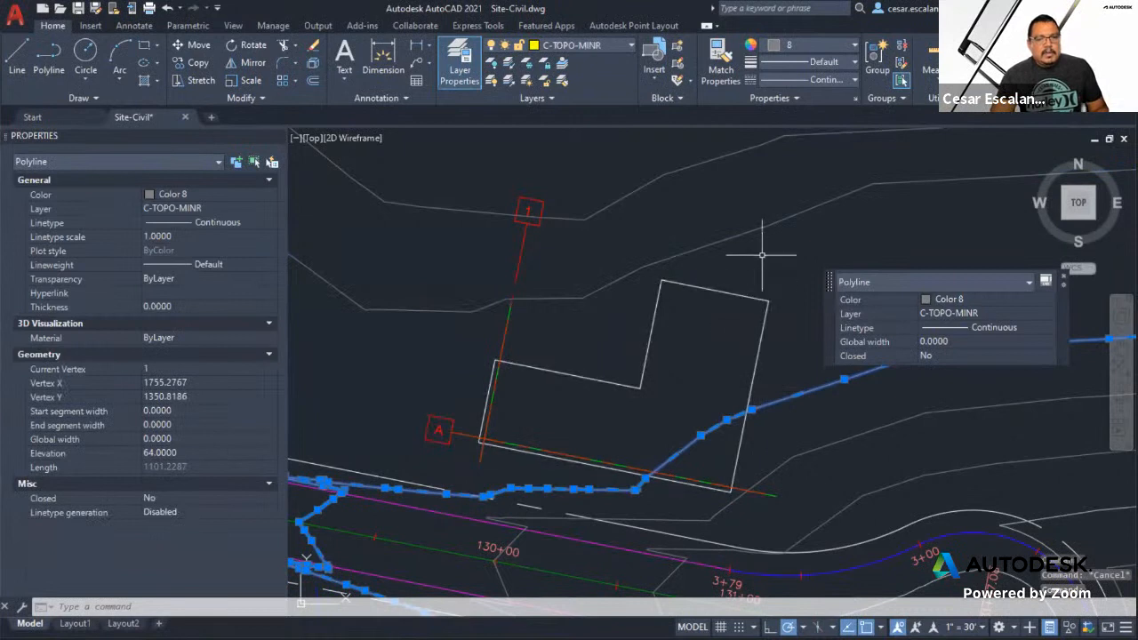
key(Escape)
click(754, 228)
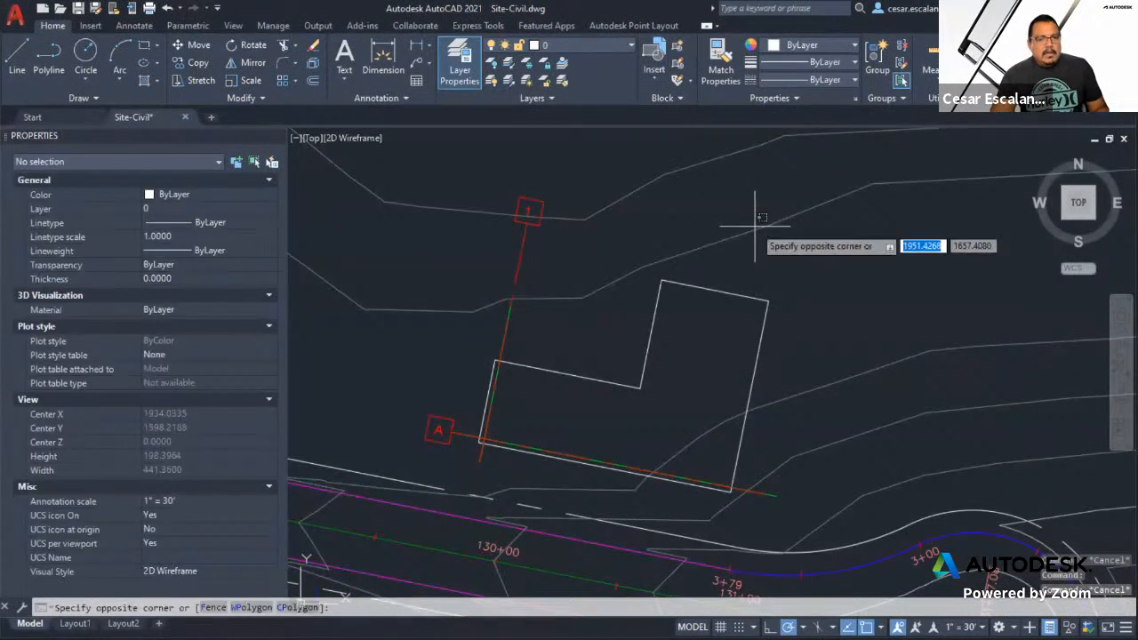
key(Escape)
click(754, 229)
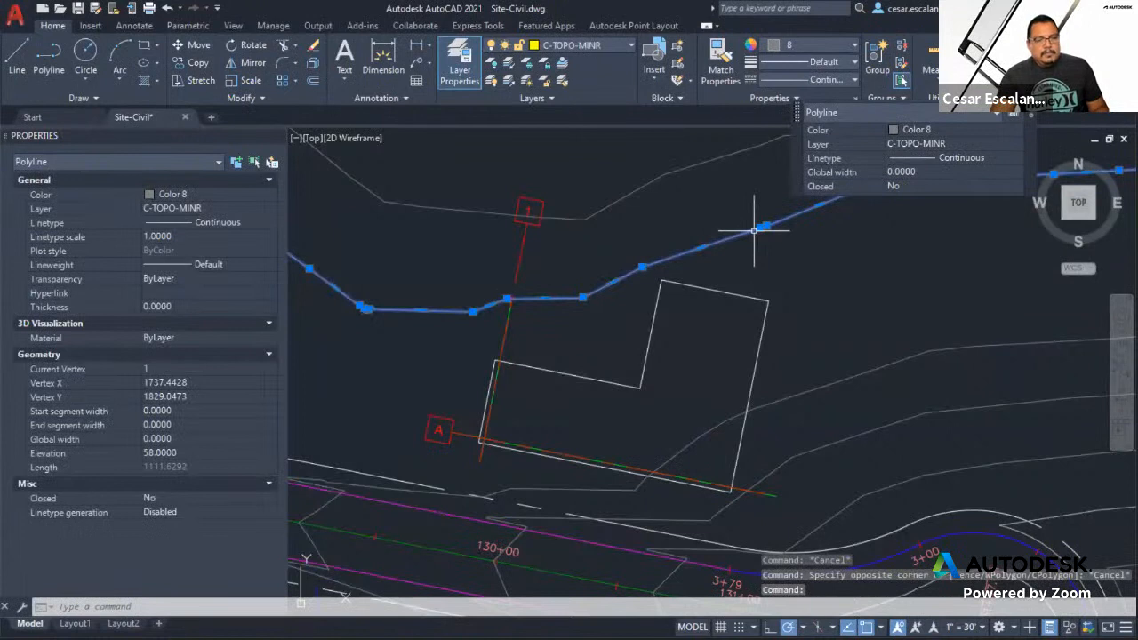
key(Escape)
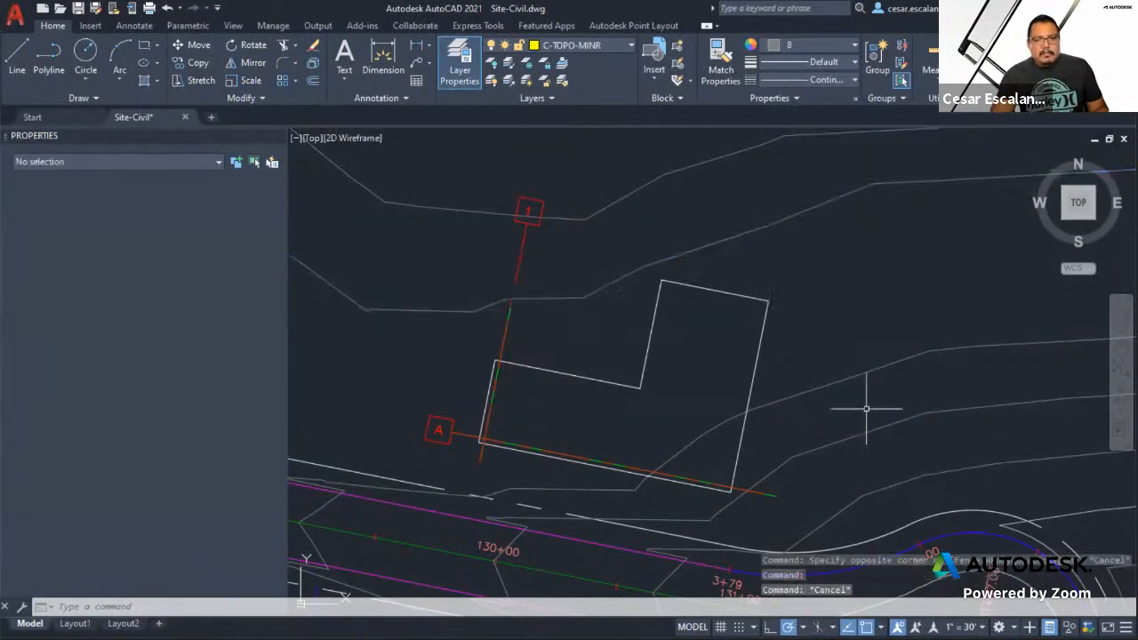
- Inspect the elevation of the contour just southeast of the footprint, and recheck the one crossing the building
click(851, 433)
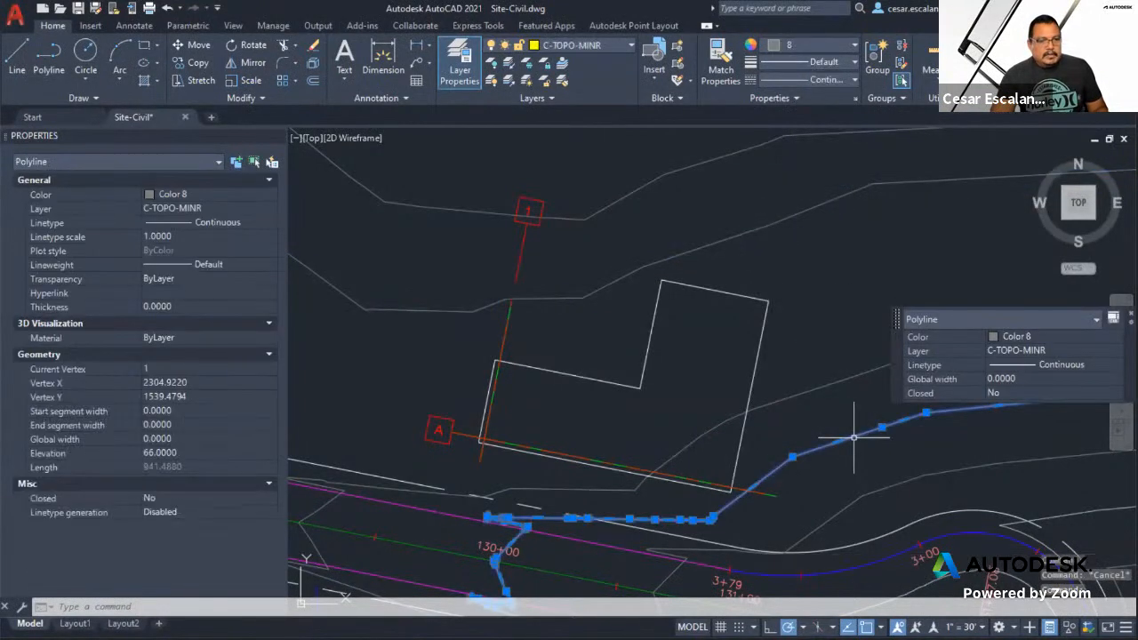
key(Escape)
click(830, 387)
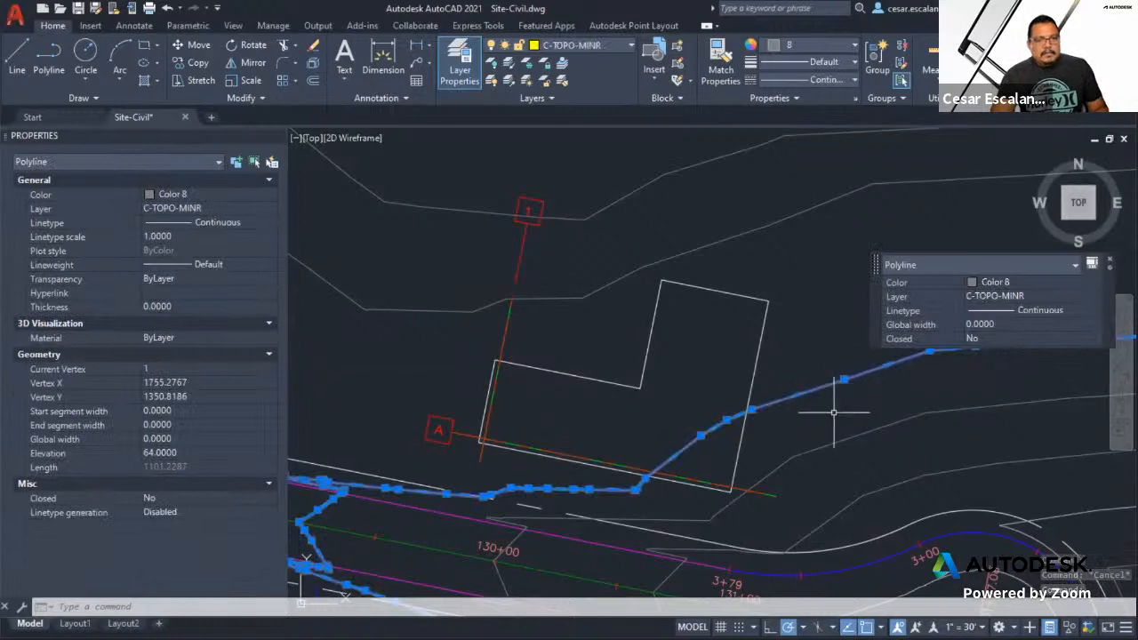
key(Escape)
- Follow the contour north of the building to where it crosses the eastern road and check its elevation there
scroll(802, 320, down, 4)
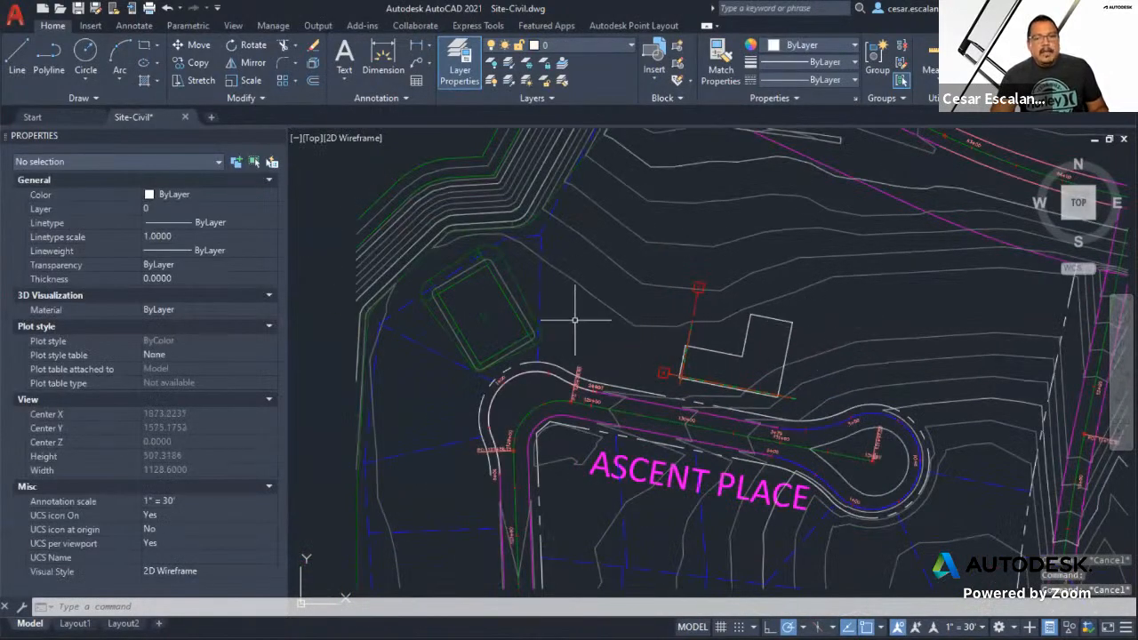
mouse_move(903, 296)
middle_down()
mouse_move(907, 311)
mouse_move(692, 333)
middle_up()
scroll(880, 384, up, 4)
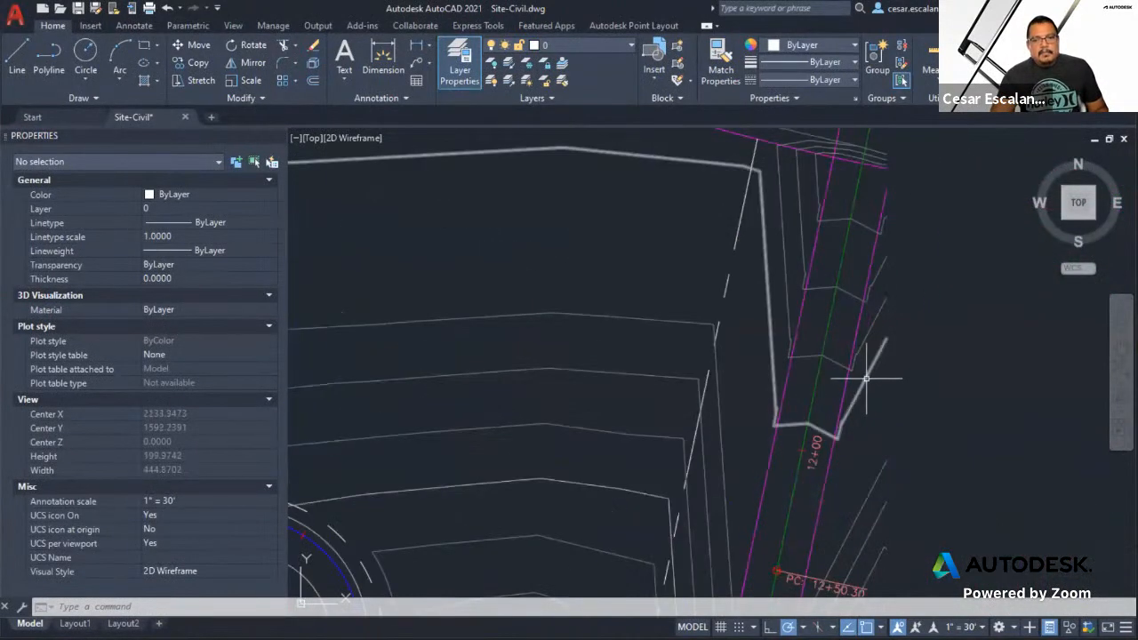
click(865, 380)
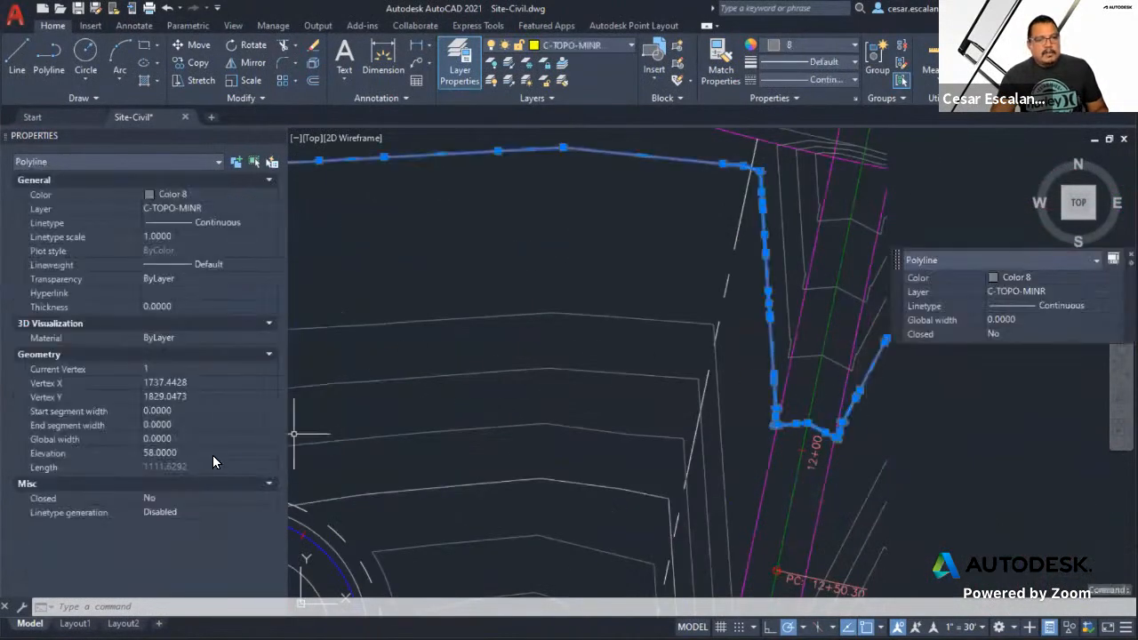
key(Escape)
scroll(693, 377, down, 4)
middle_drag(617, 307, 803, 310)
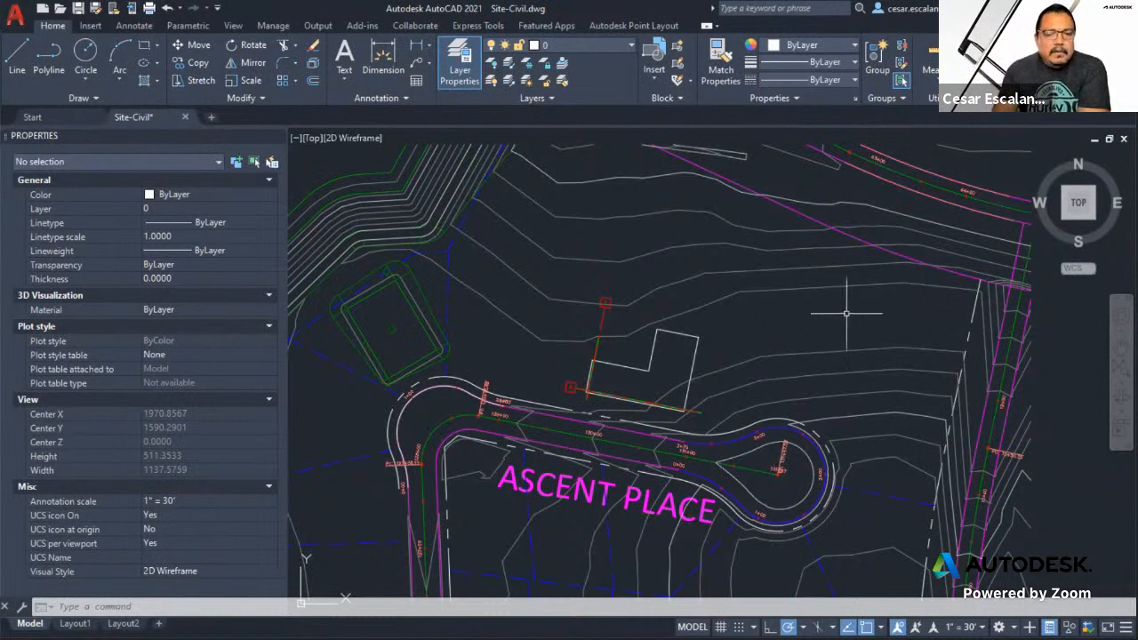
- Select the contour crossing the building footprint to review its elevation in the wider site view, and clear the selection
click(736, 366)
mouse_move(737, 364)
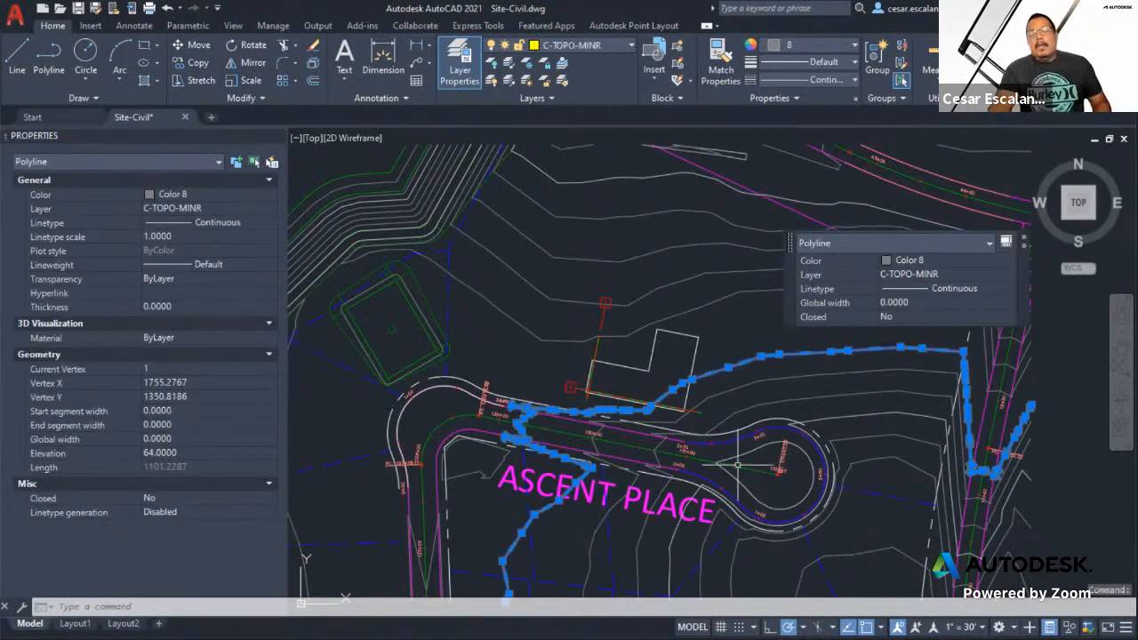
key(Escape)
key(Escape)
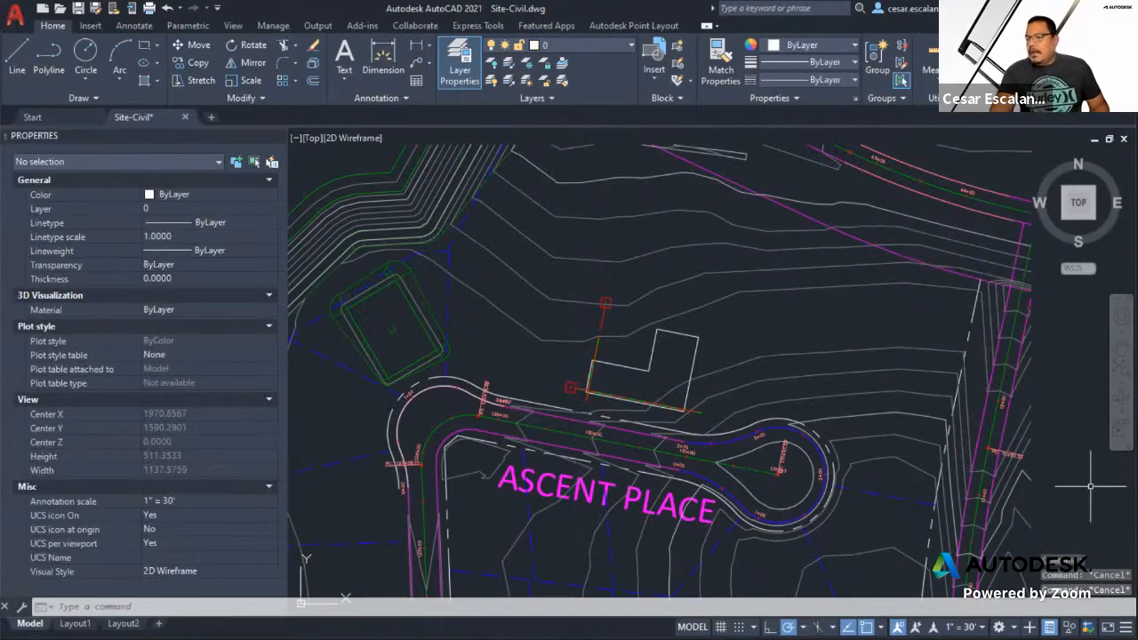
- Switch to Revit and set the Ground Level elevation to 60' in the South elevation
key(alt+Tab)
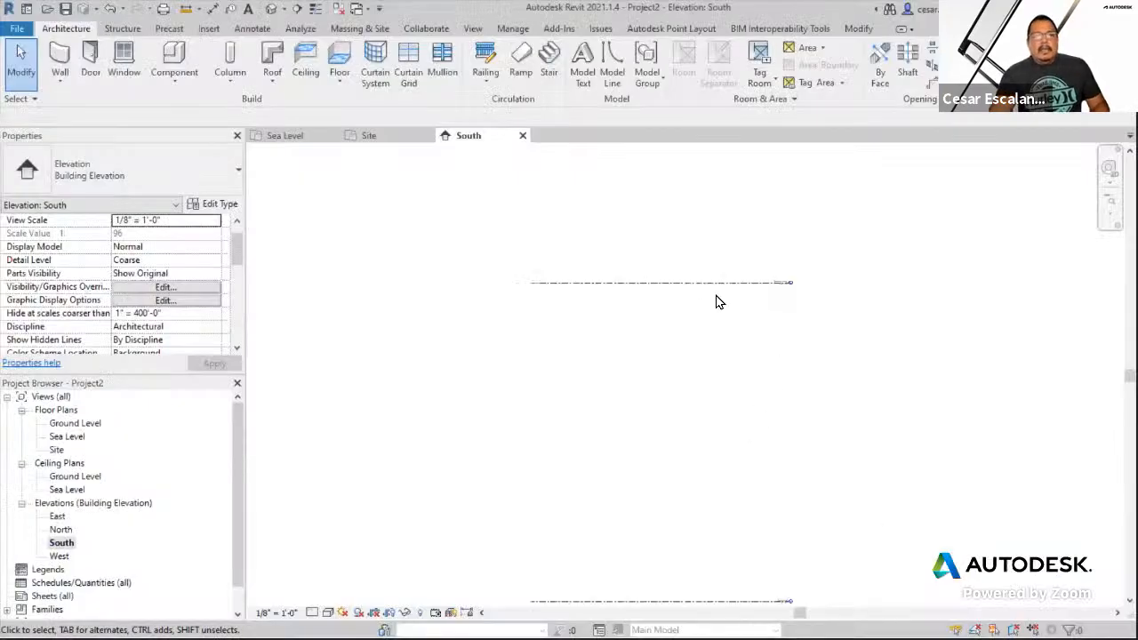
scroll(782, 284, up, 5)
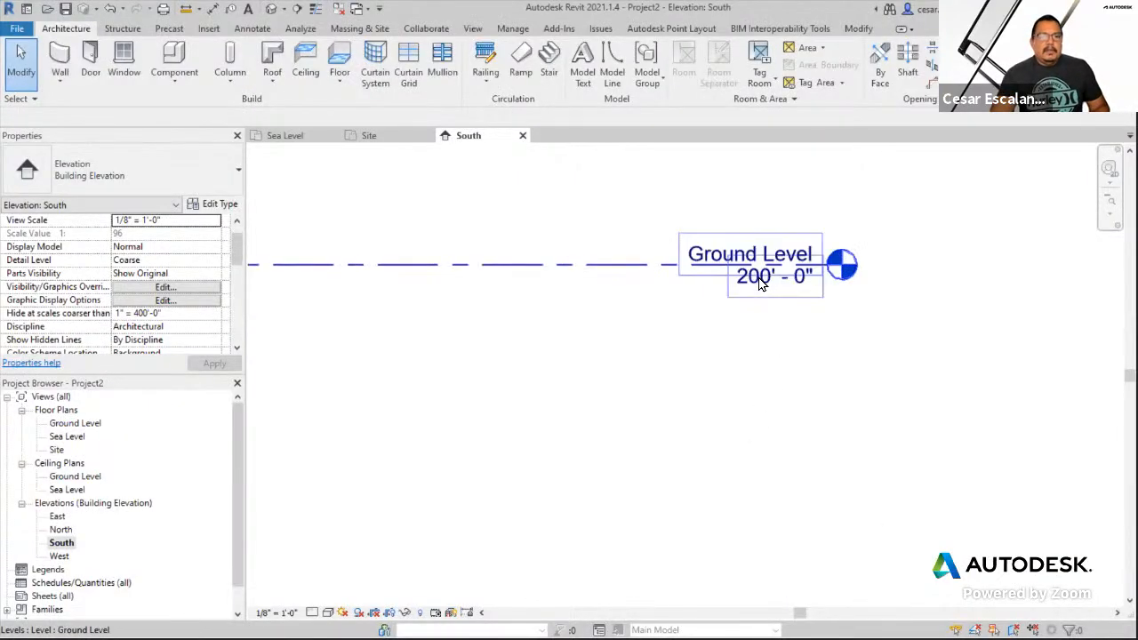
click(760, 282)
click(767, 283)
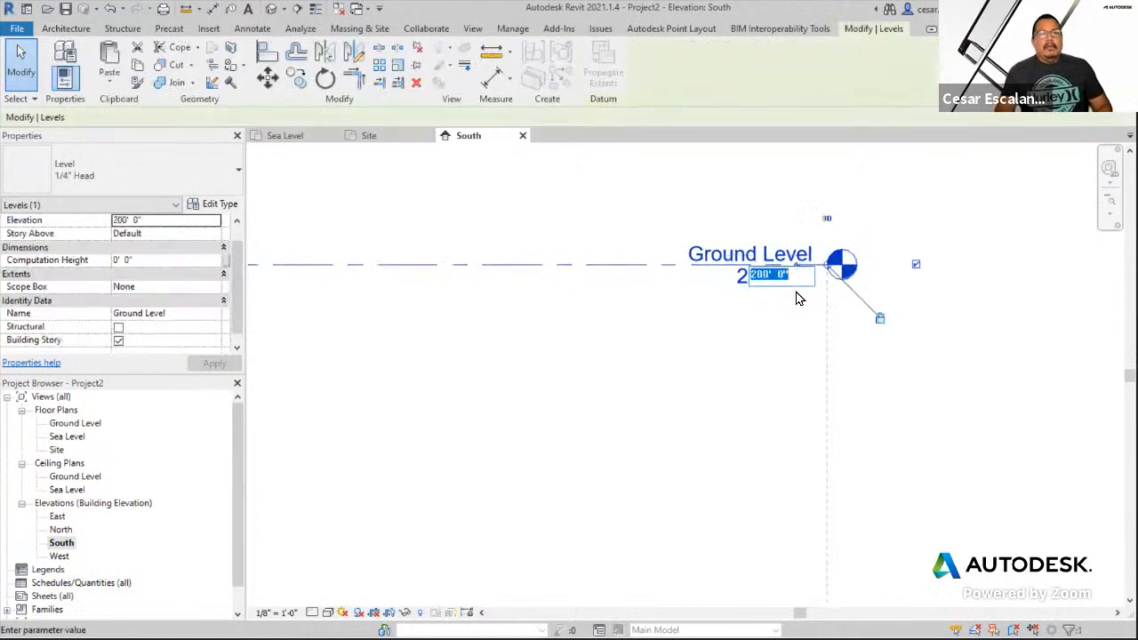
text(60)
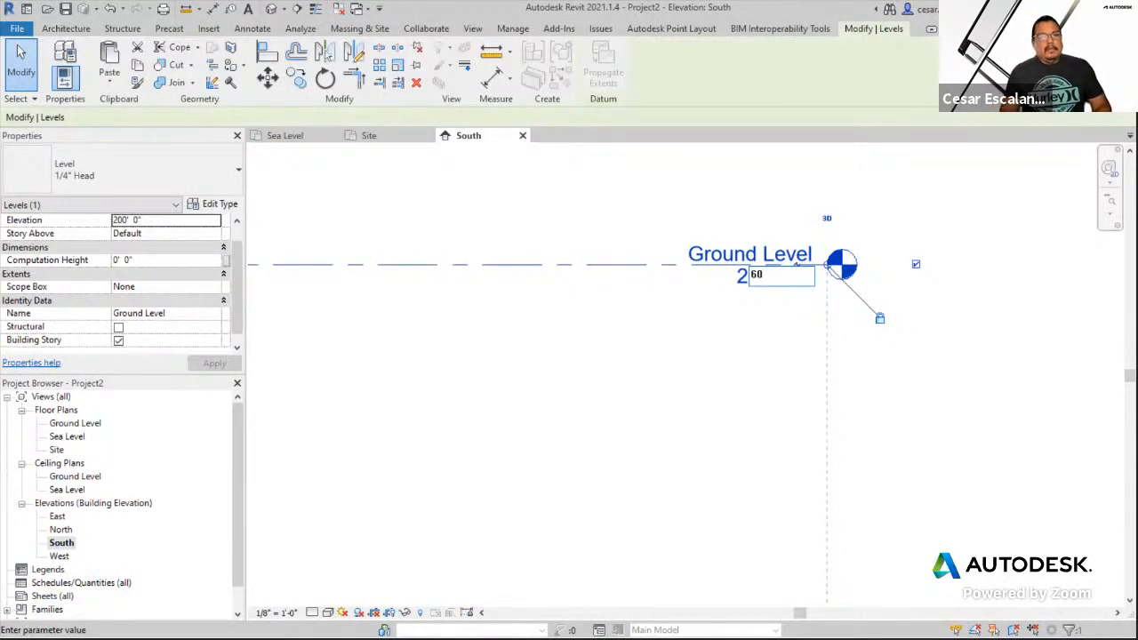
key(Return)
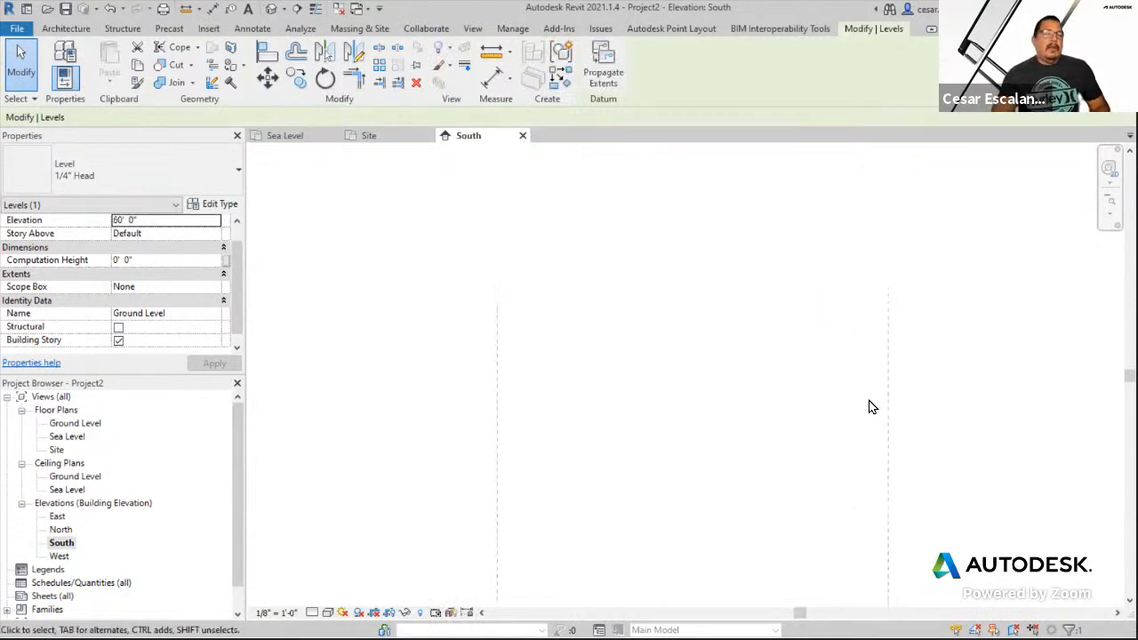
- Check the spacing between Sea Level and Ground Level and review Ground Level's elevation in the South view
scroll(868, 406, down, 3)
scroll(808, 510, up, 3)
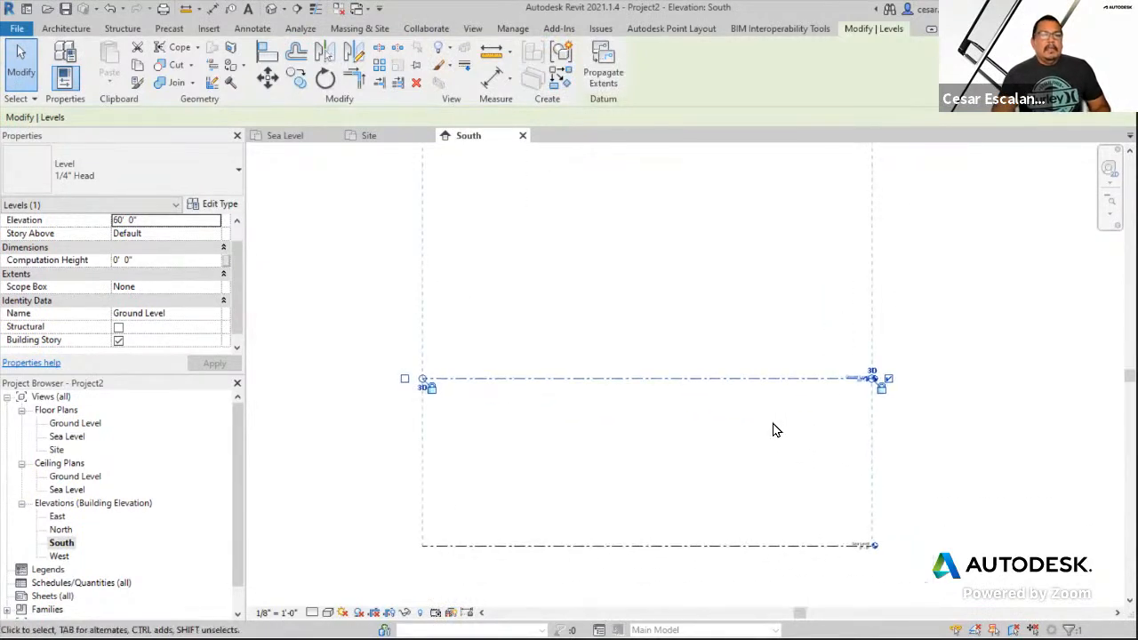
scroll(835, 569, up, 2)
scroll(834, 567, up, 1)
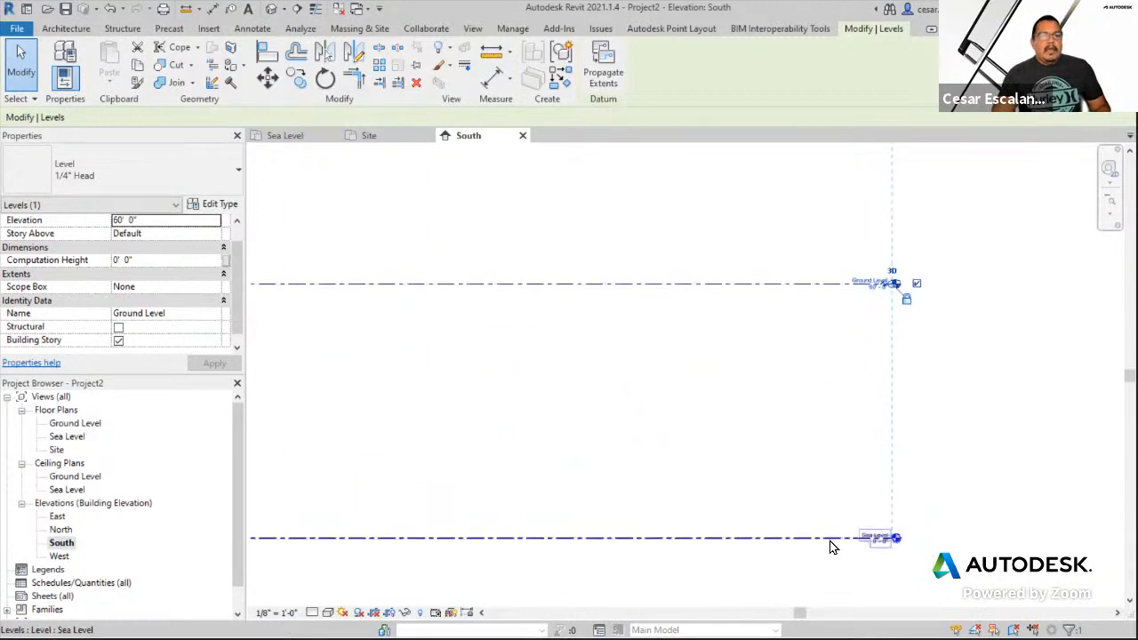
click(830, 540)
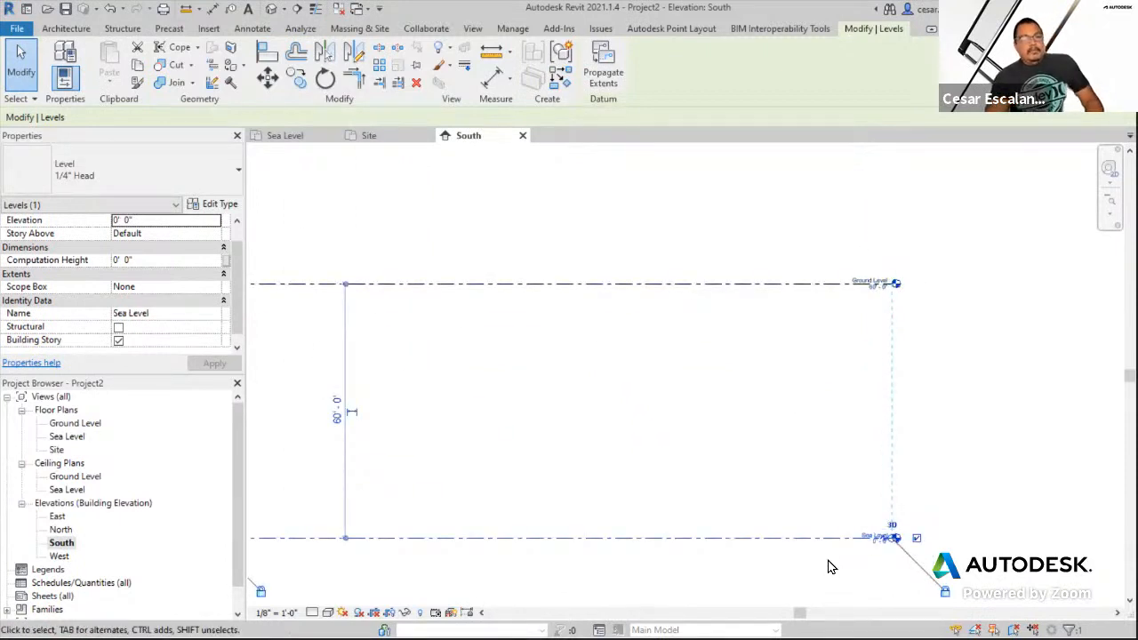
click(986, 453)
scroll(836, 394, up, 3)
click(781, 327)
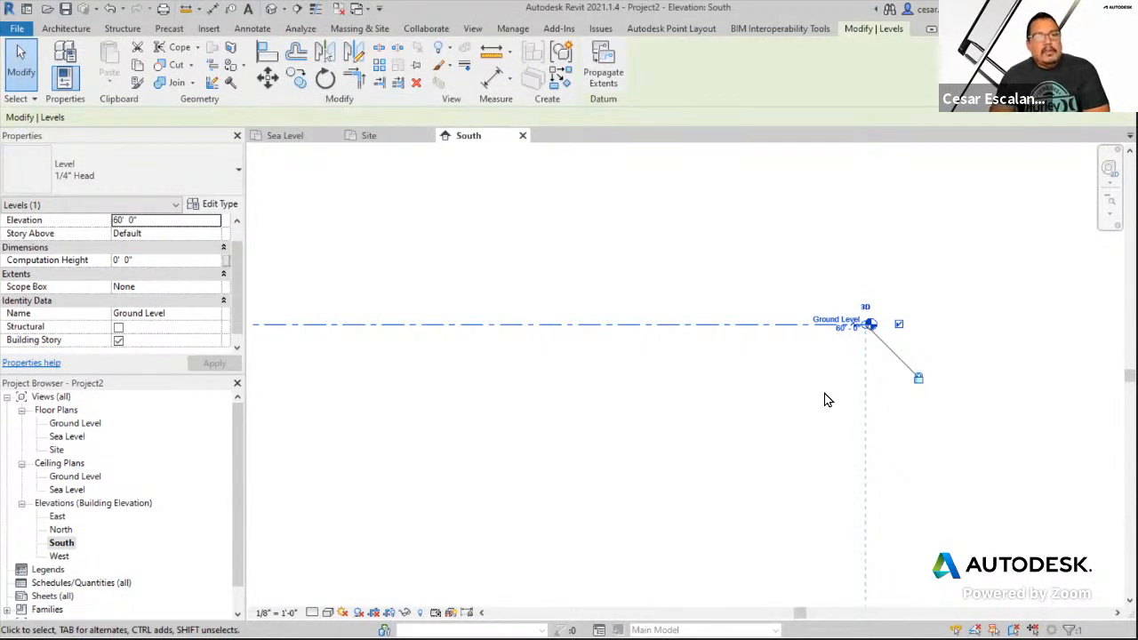
click(940, 474)
scroll(940, 480, down, 3)
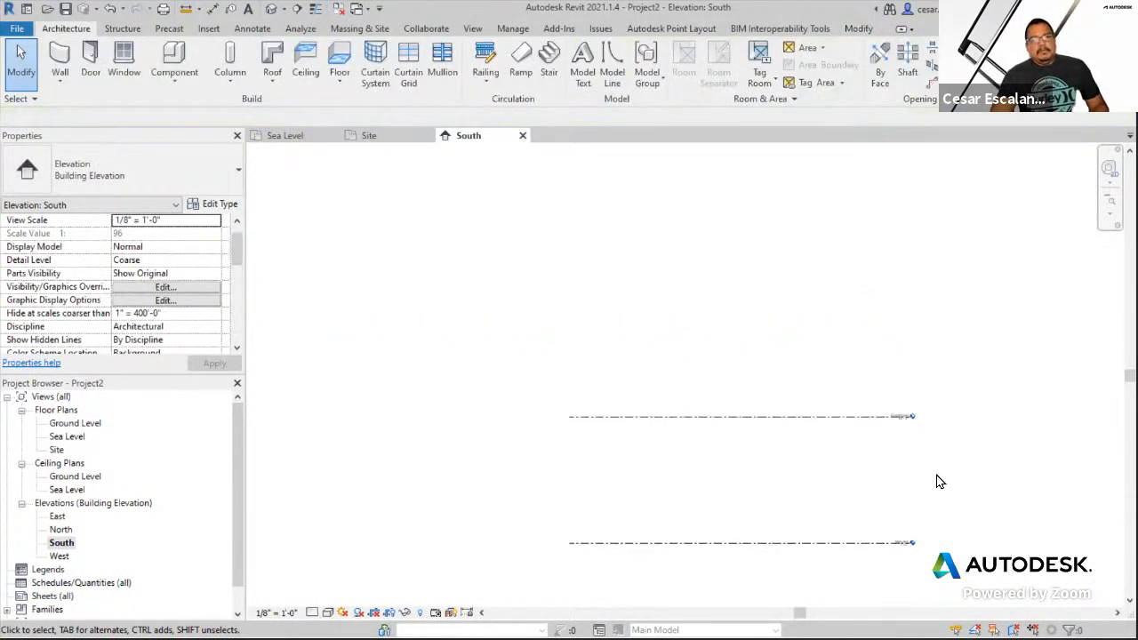
middle_drag(940, 480, 877, 468)
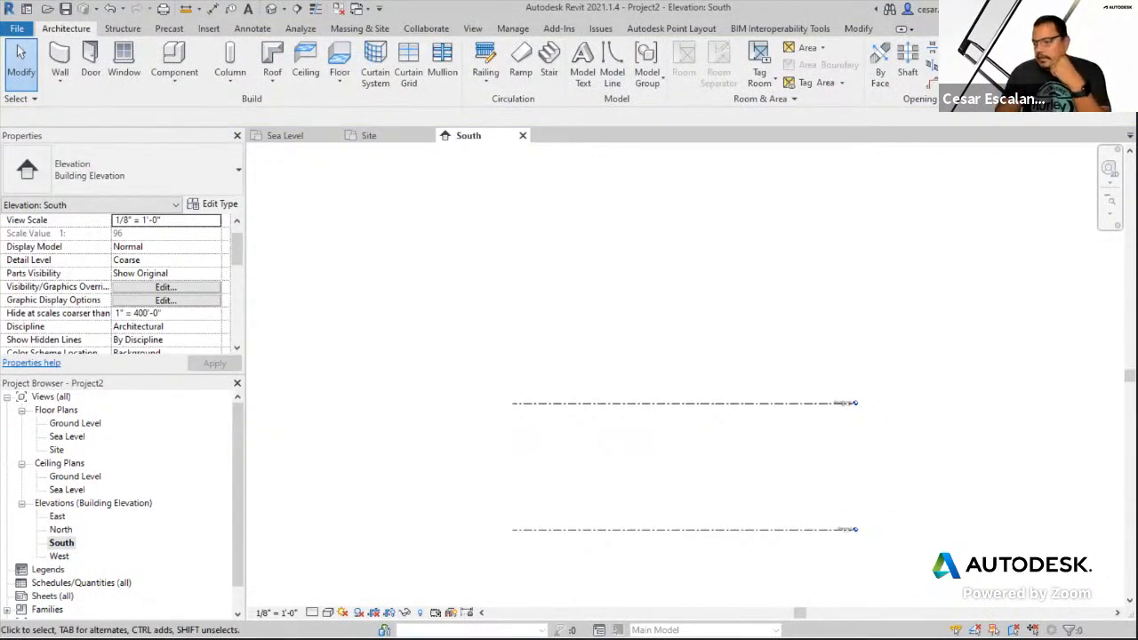
- Switch to AutoCAD and examine the intersection of grid lines 1 and A at the footprint's southwest corner within the site
key(alt+Tab)
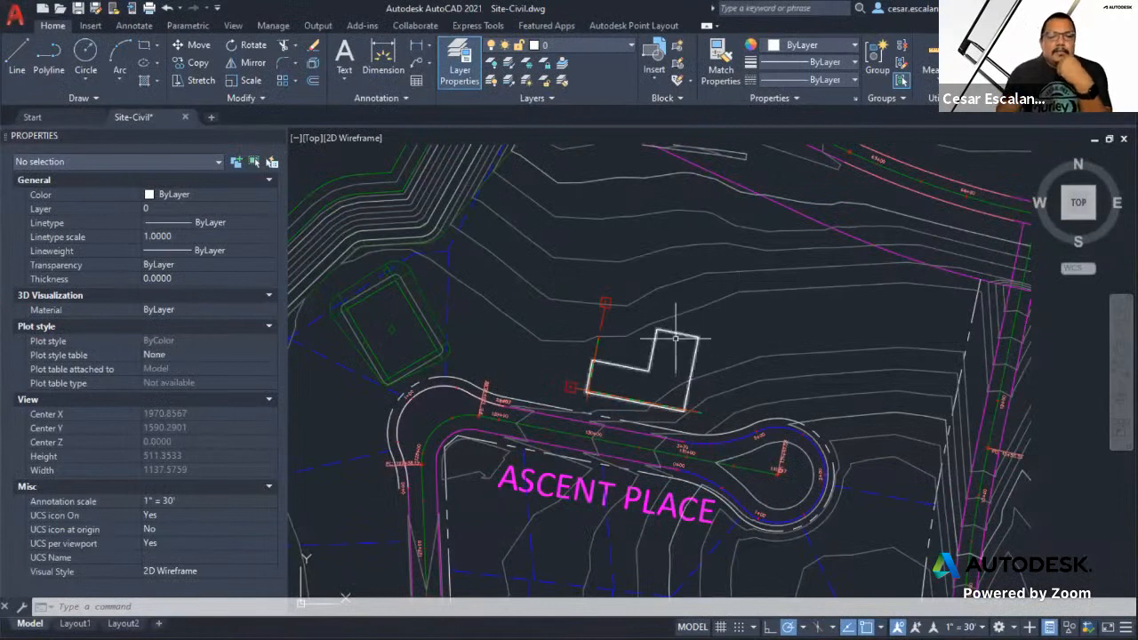
scroll(646, 366, up, 6)
scroll(647, 366, down, 5)
scroll(600, 402, up, 6)
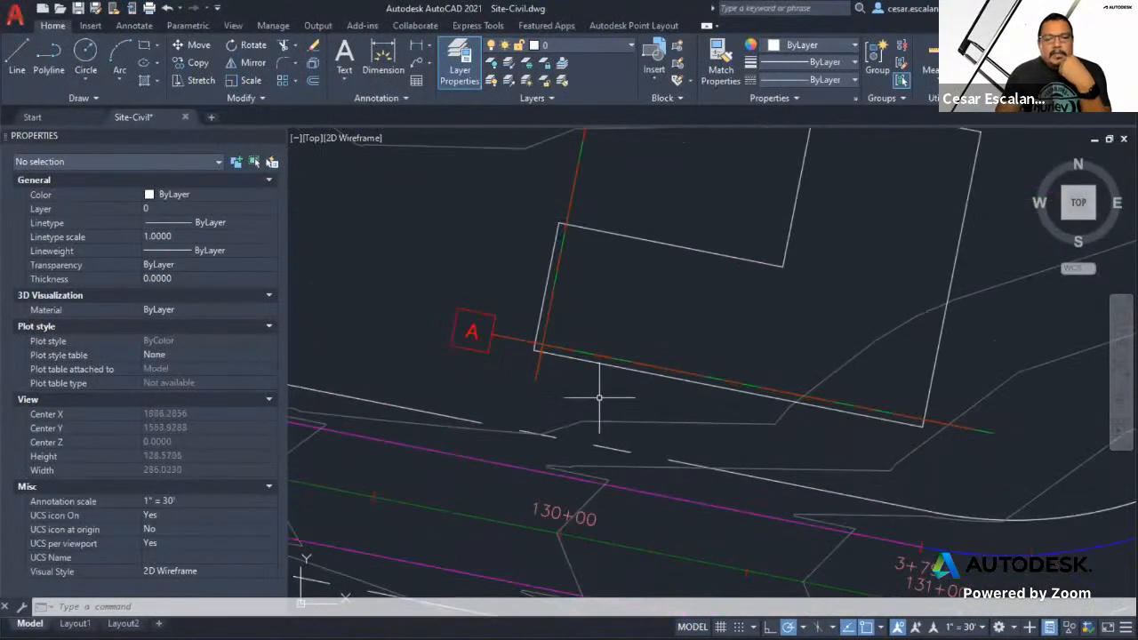
middle_drag(555, 330, 585, 336)
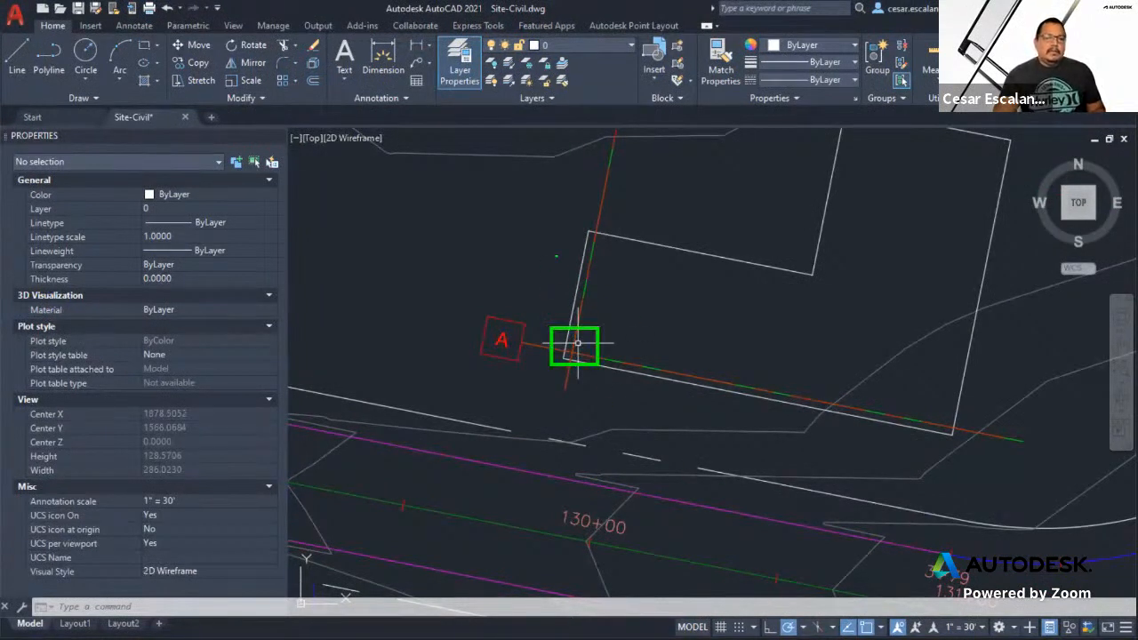
drag(556, 256, 576, 356)
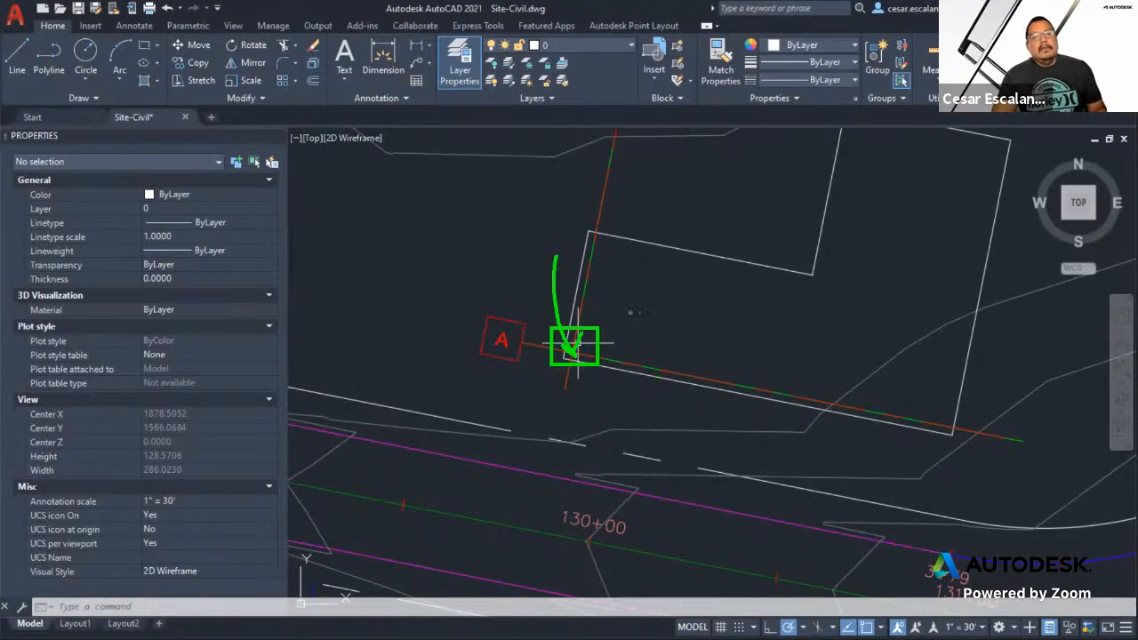
key(Escape)
key(Escape)
scroll(613, 374, down, 8)
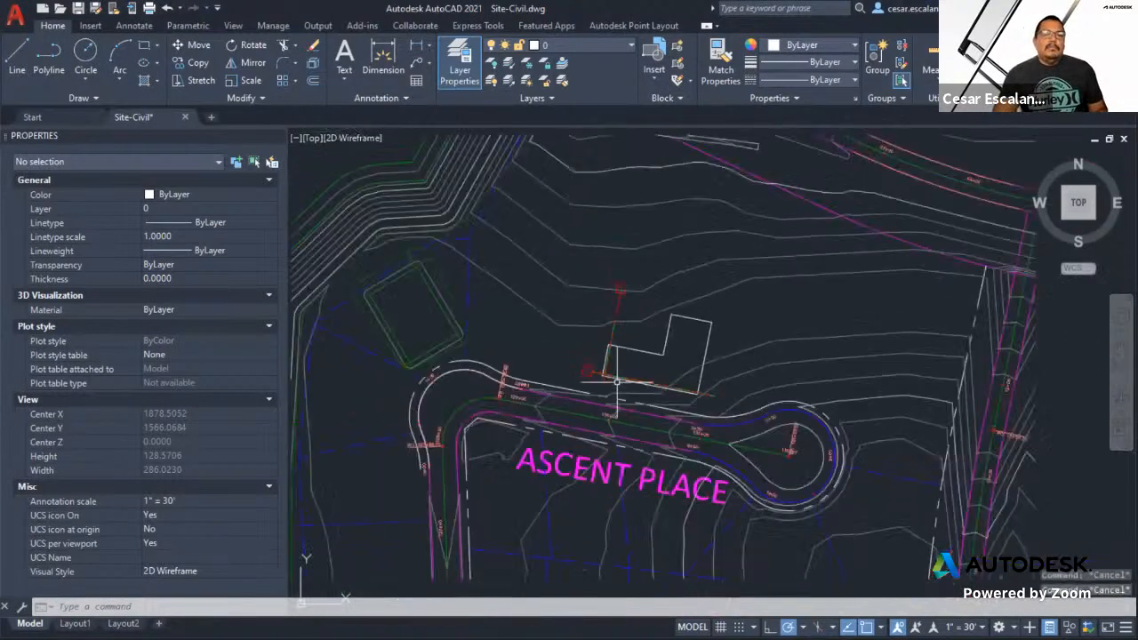
- Examine the direction of the building footprint's east edge and grid line 1 as the Project North reference
scroll(623, 372, up, 4)
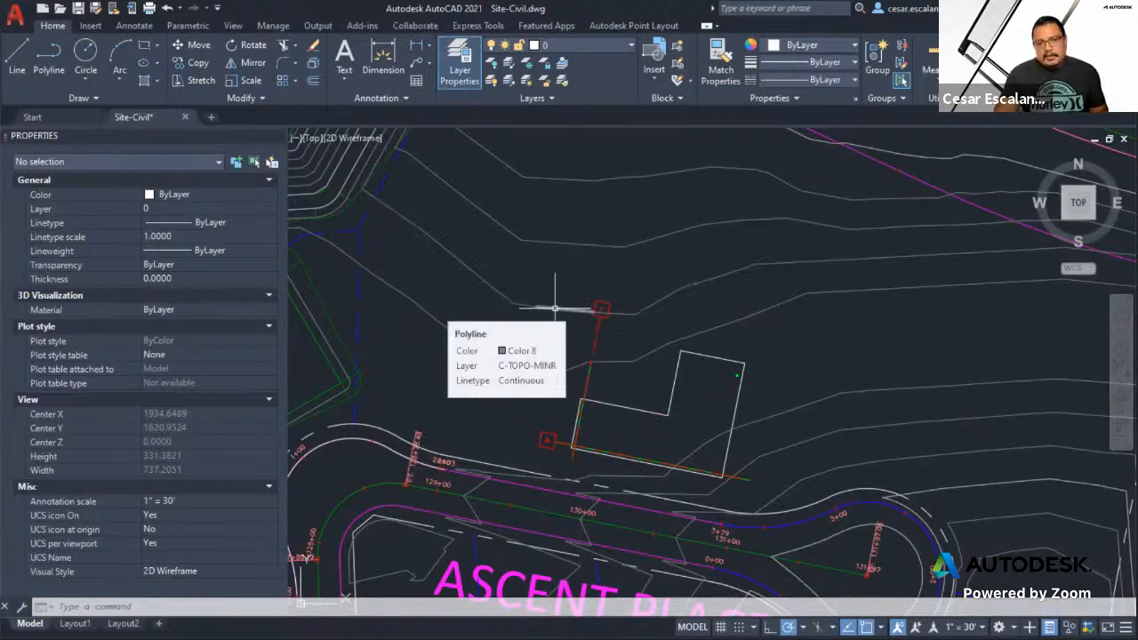
drag(744, 356, 730, 469)
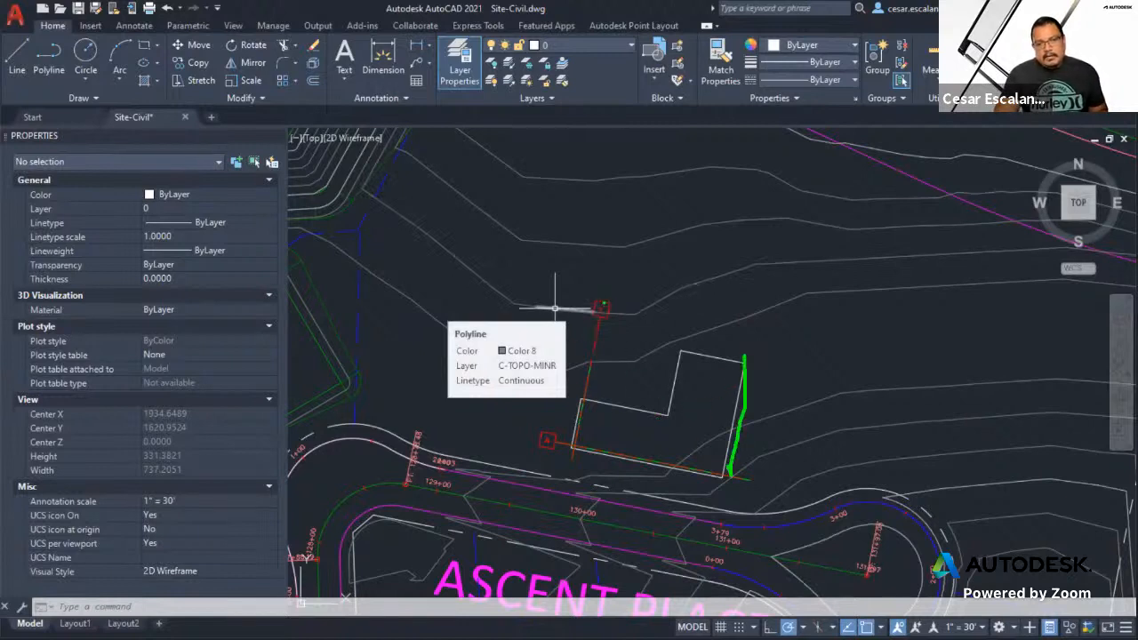
drag(603, 305, 587, 446)
mouse_move(754, 317)
mouse_down()
mouse_move(752, 352)
mouse_move(803, 316)
mouse_up()
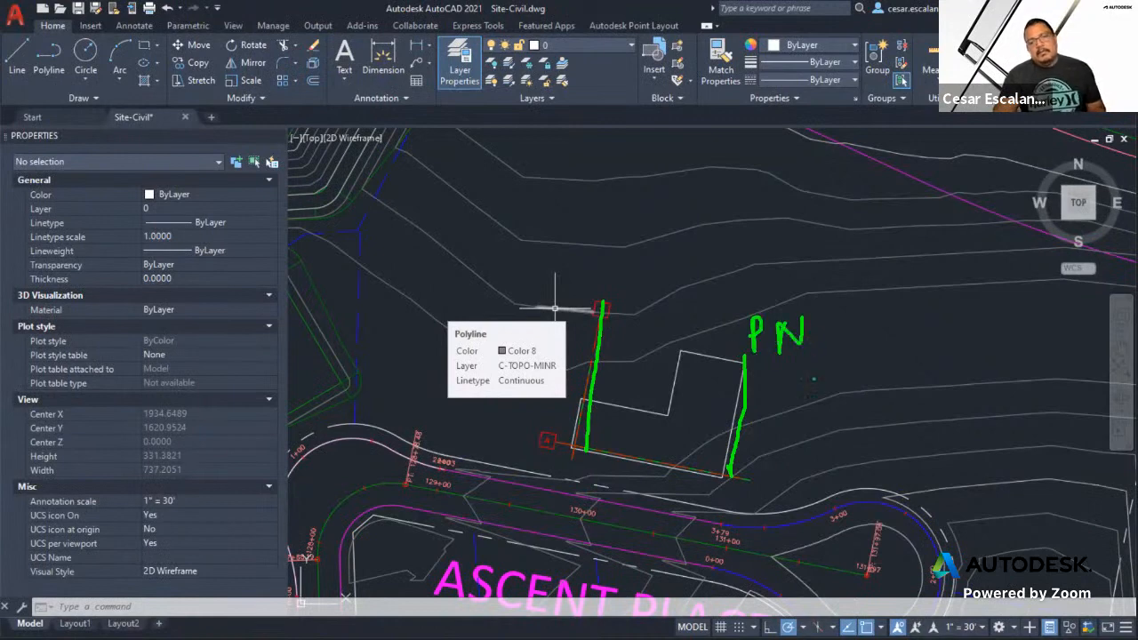
key(Escape)
key(Escape)
scroll(680, 329, down, 6)
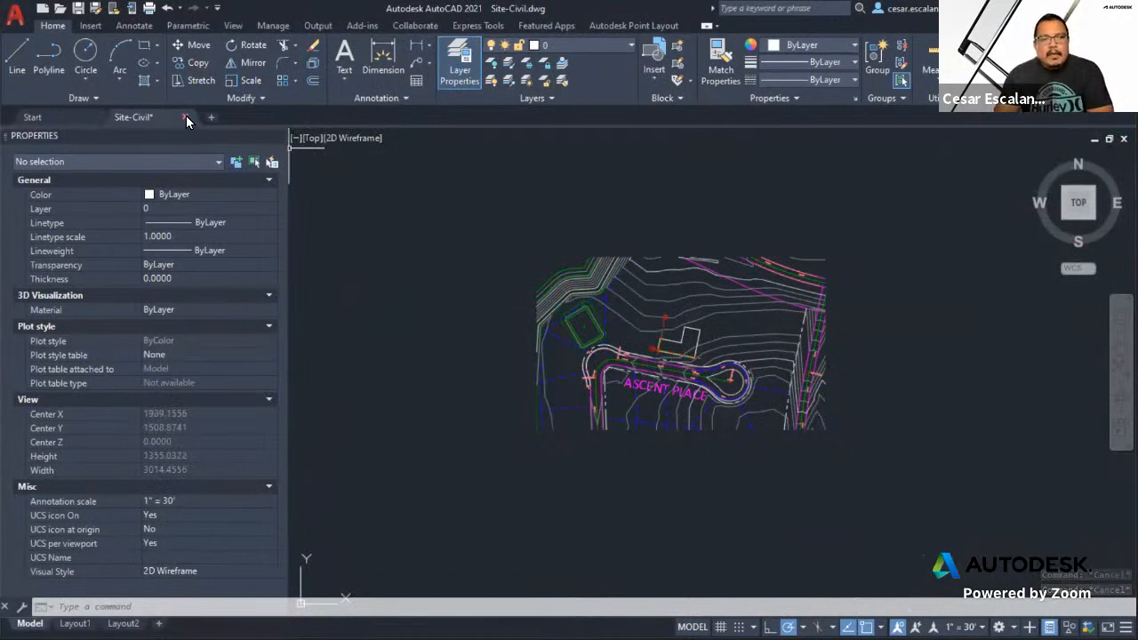
- Open the recent drawing ACAD-(C-4.0)GRADE-17013-J-Model-EXPORT.dwg, ignoring its missing SHX files
click(16, 16)
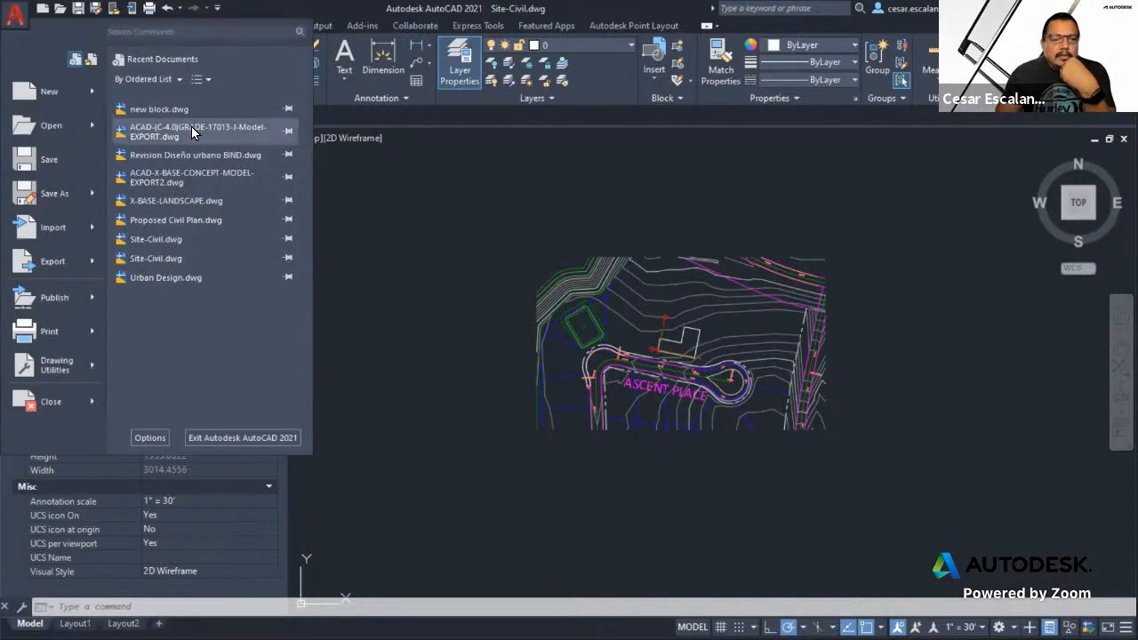
mouse_move(192, 132)
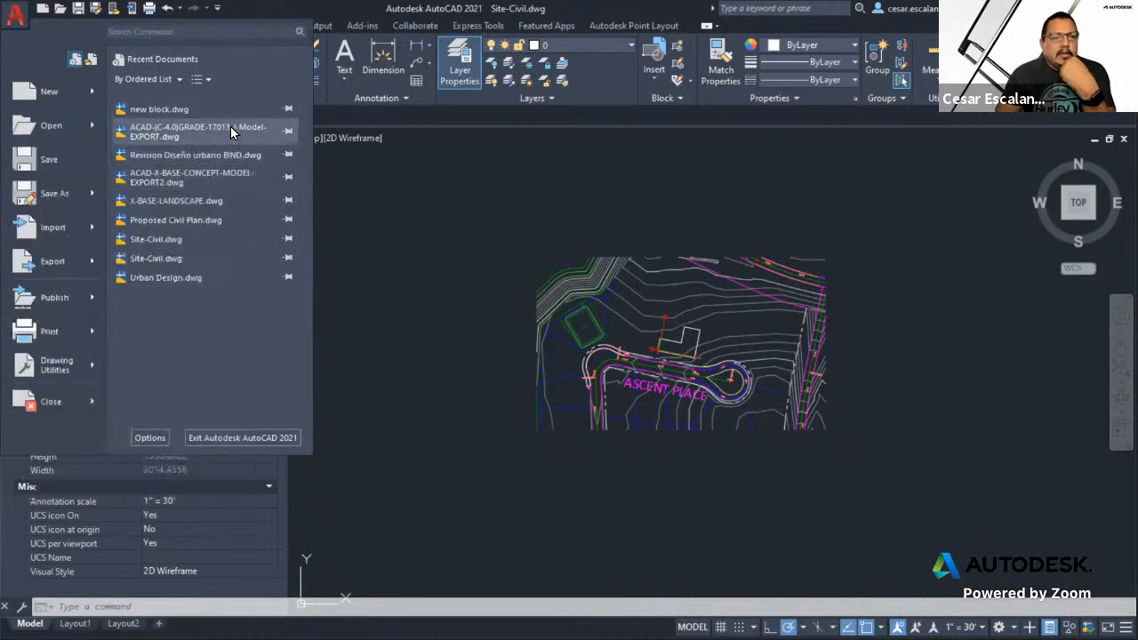
mouse_move(230, 129)
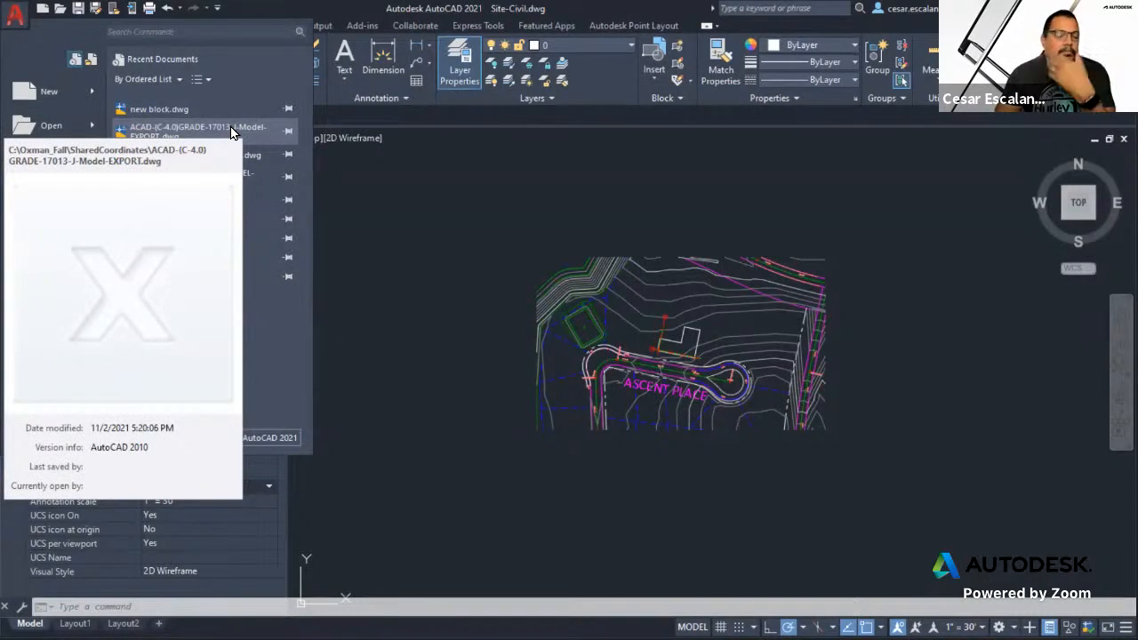
click(231, 129)
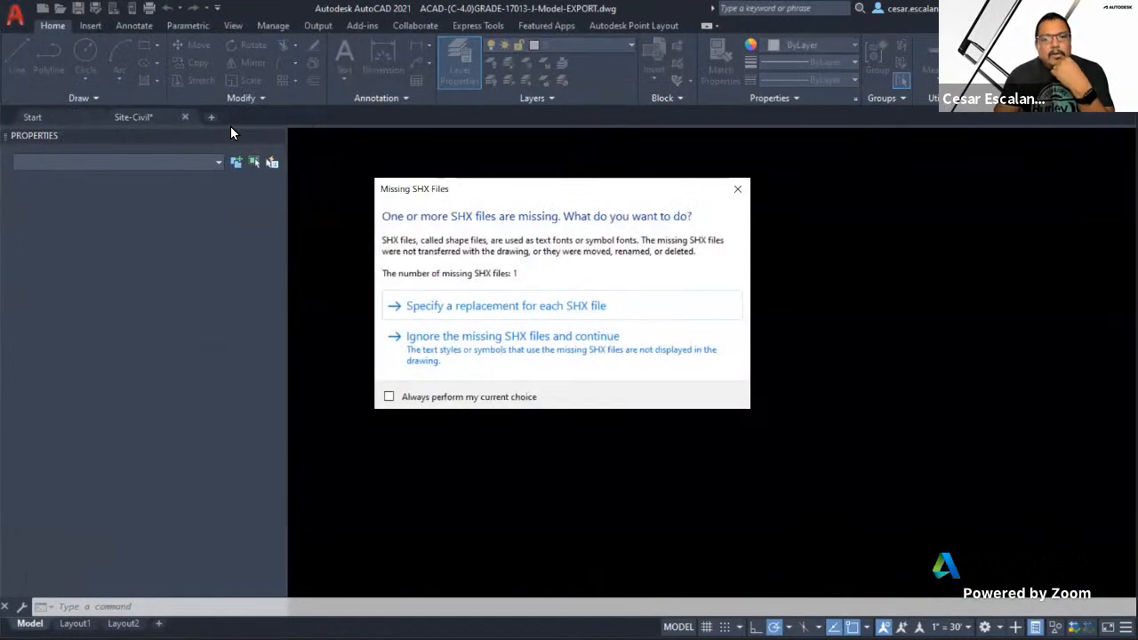
click(433, 340)
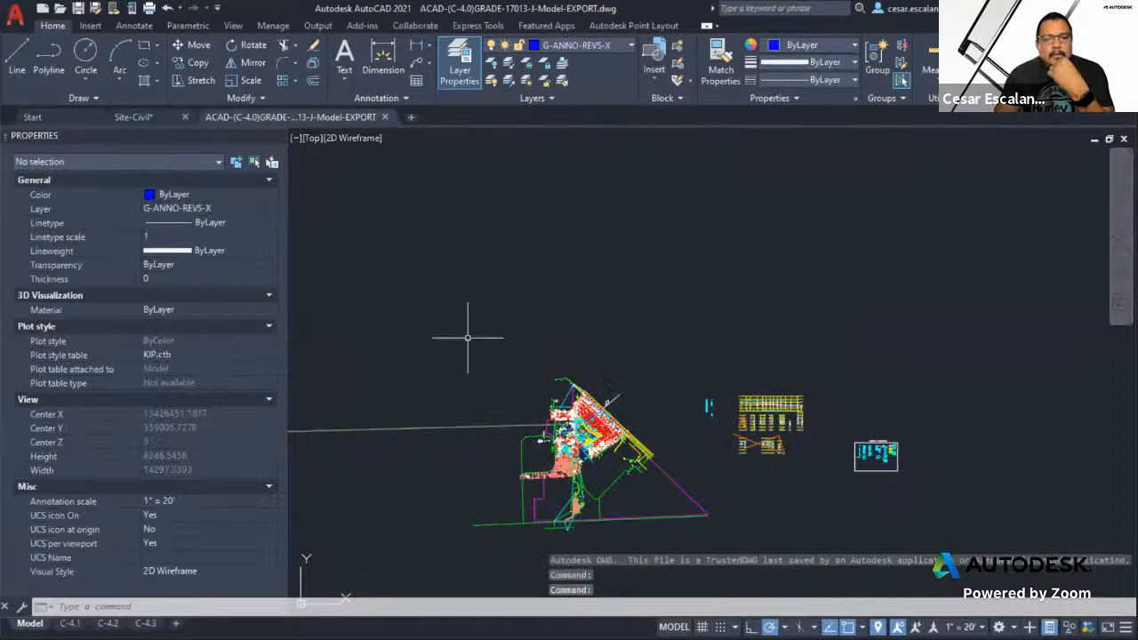
- Inspect the triangular grading plan up close and its placement beside the surrounding detail drawings
middle_drag(596, 346, 619, 275)
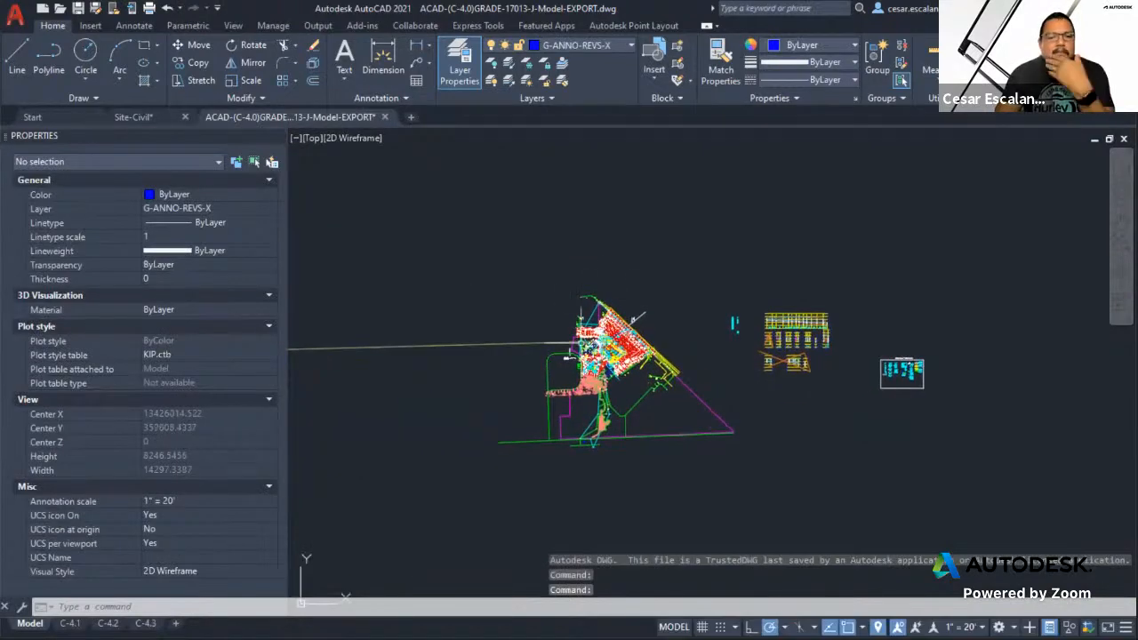
scroll(568, 356, up, 4)
scroll(692, 351, up, 6)
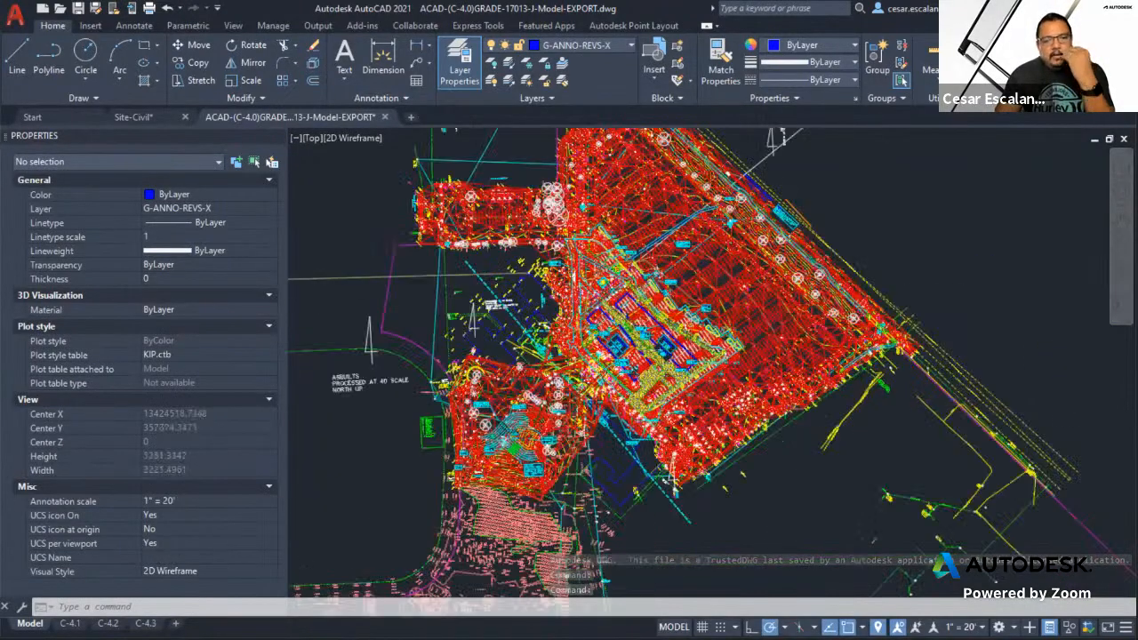
scroll(690, 349, down, 8)
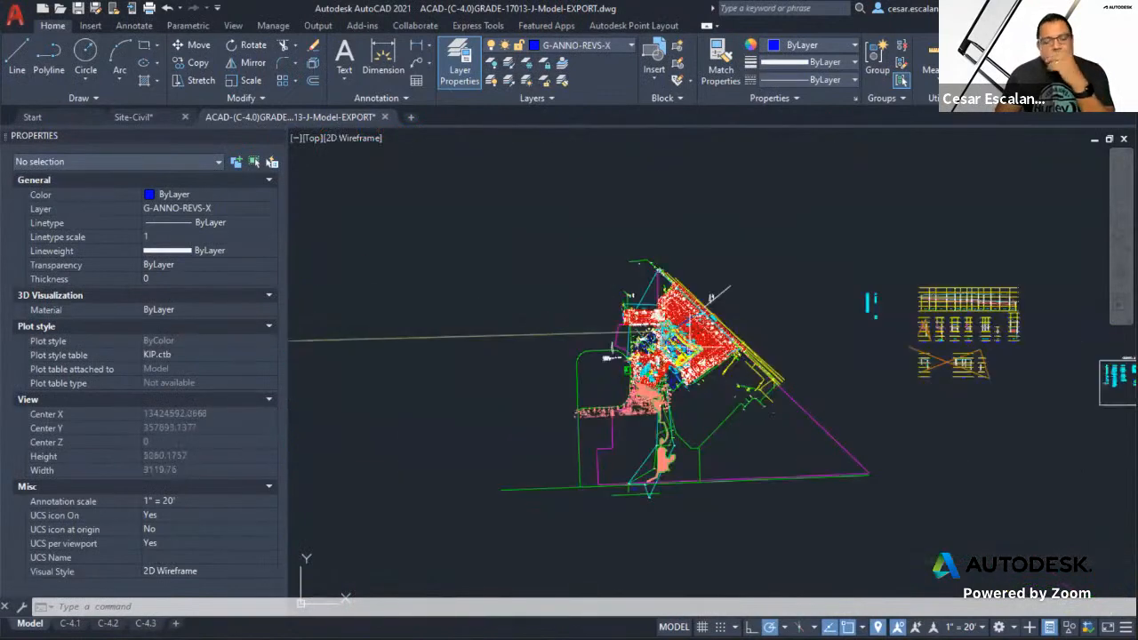
scroll(756, 344, down, 4)
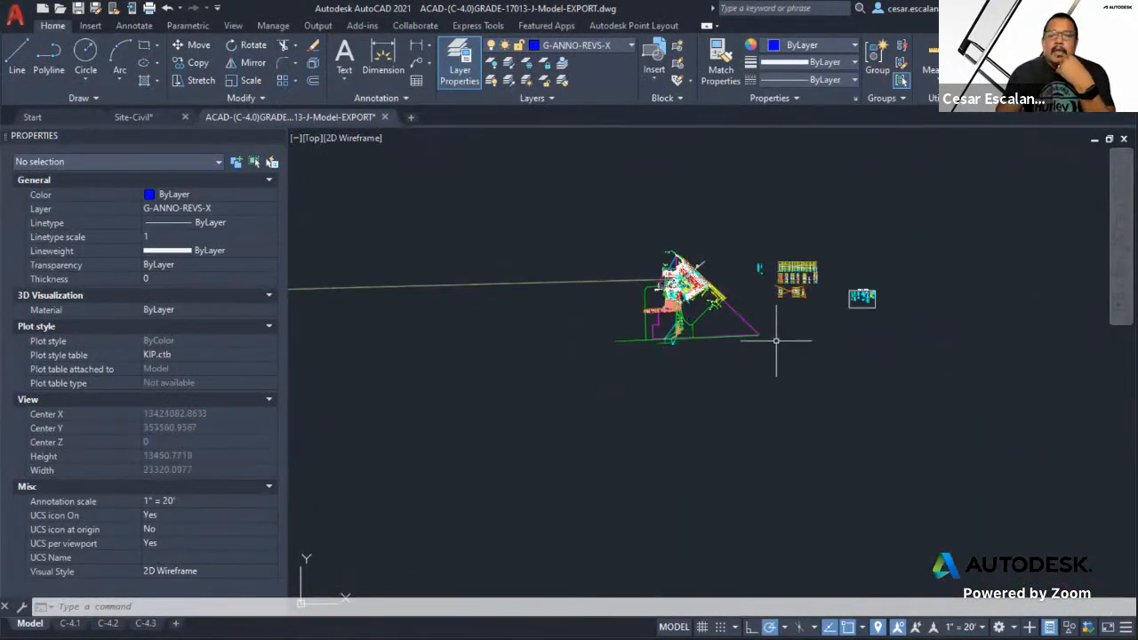
scroll(757, 343, up, 2)
- Zoom to the drawing's extents and examine both ends of the long line crossing model space
text(z)
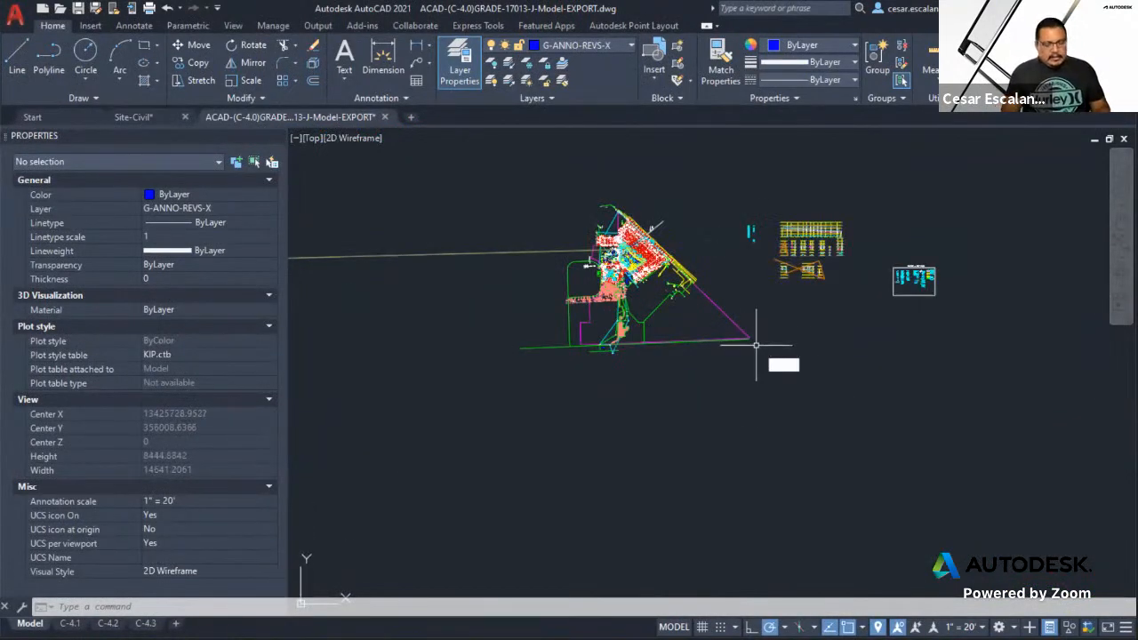
key(Return)
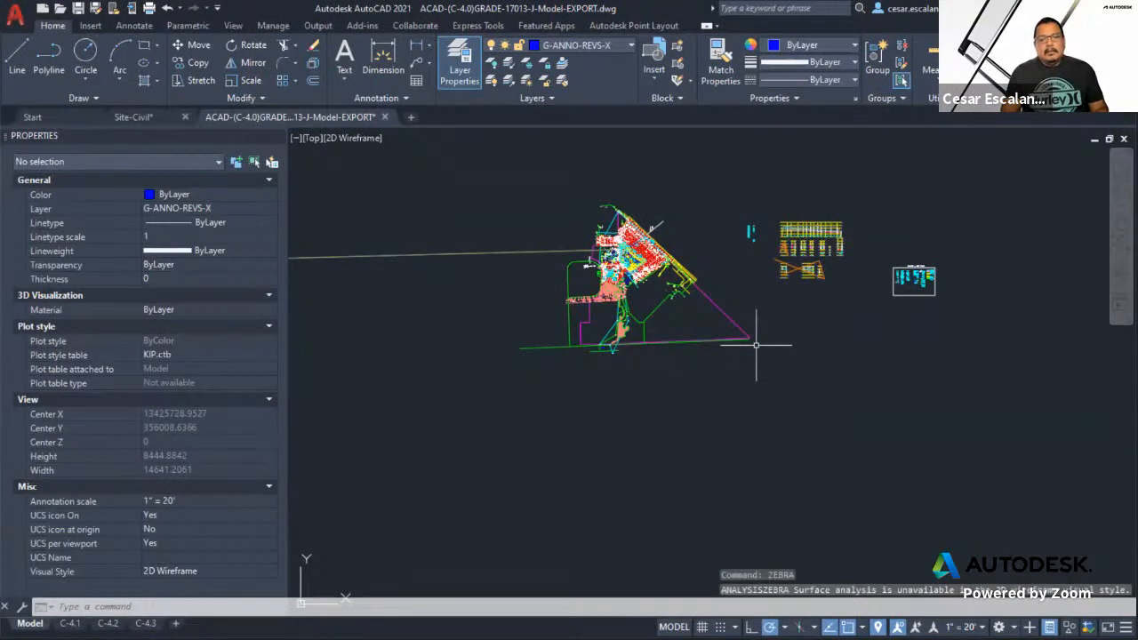
key(Escape)
text(zoom)
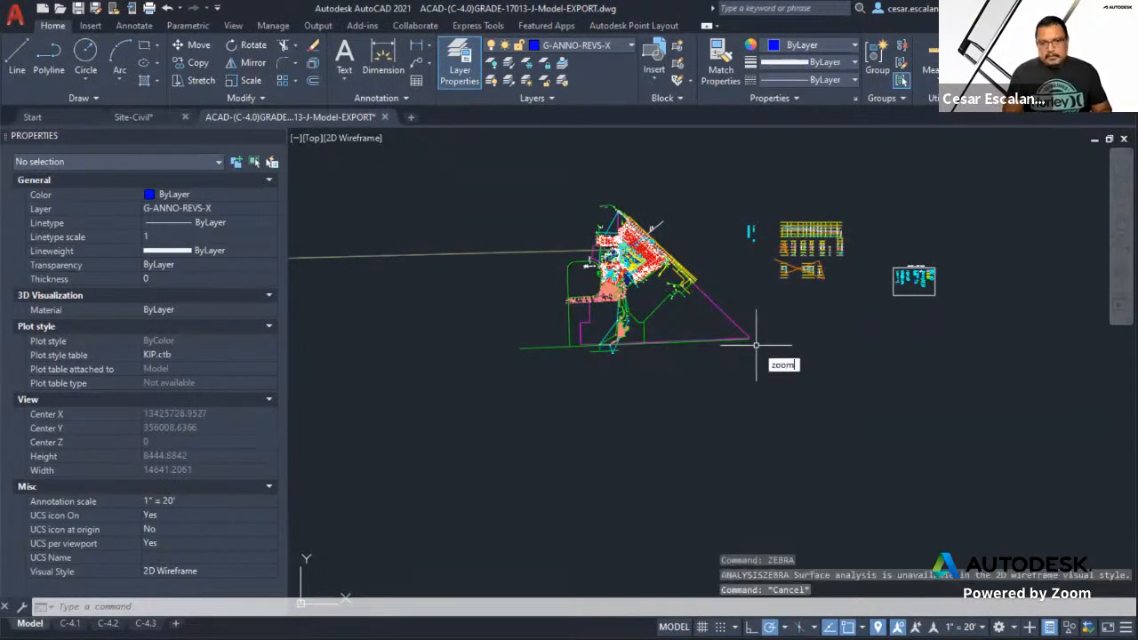
key(Return)
text(e)
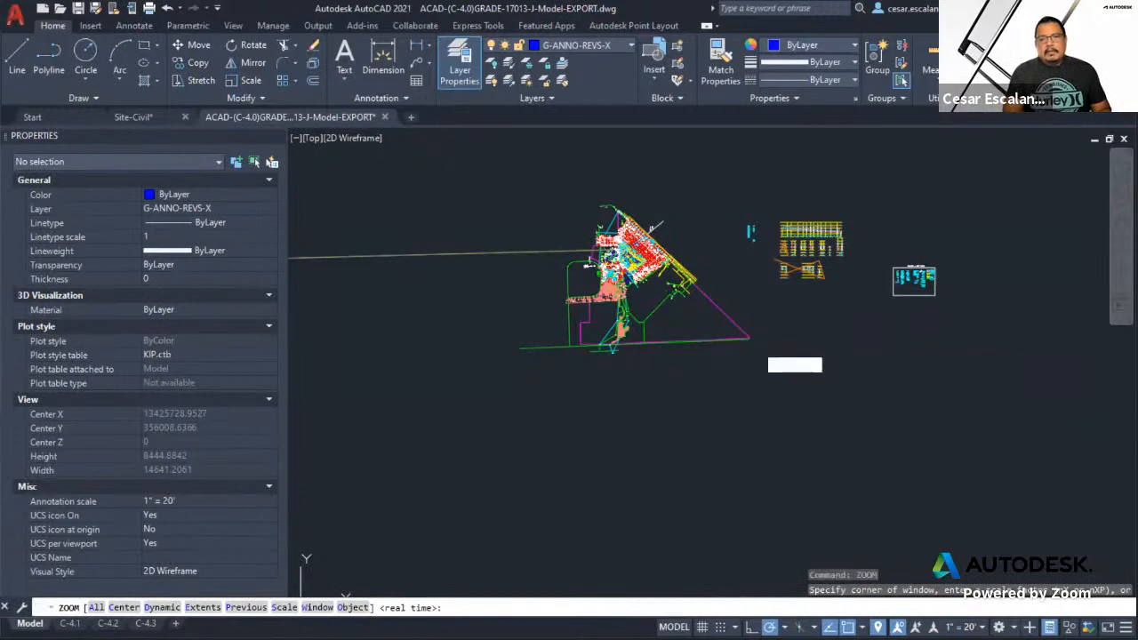
key(Return)
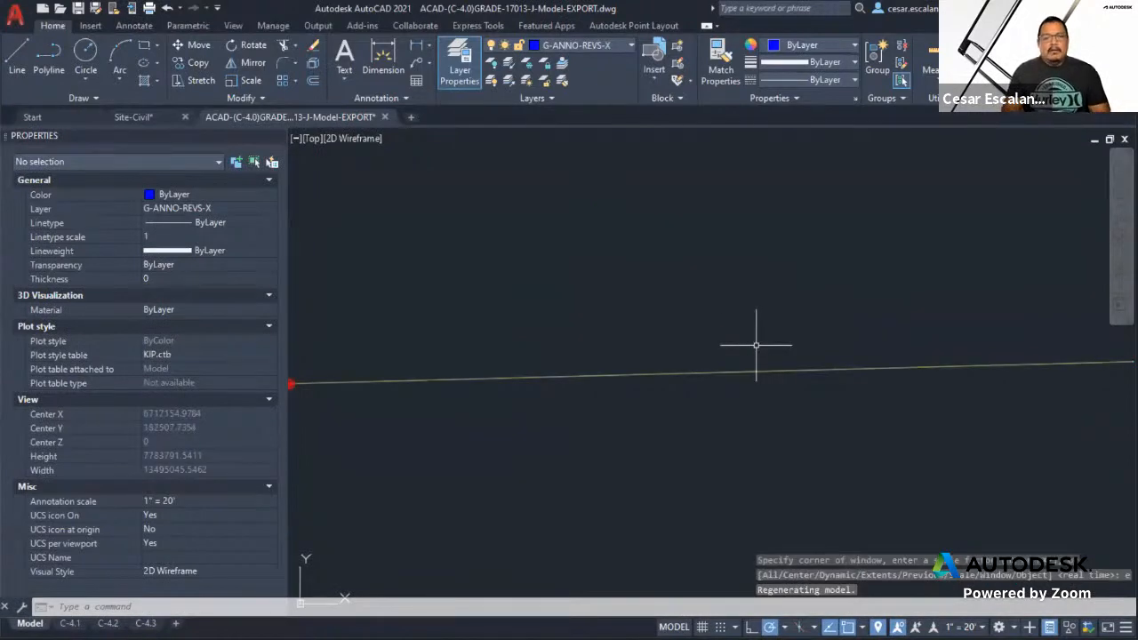
middle_drag(834, 405, 652, 400)
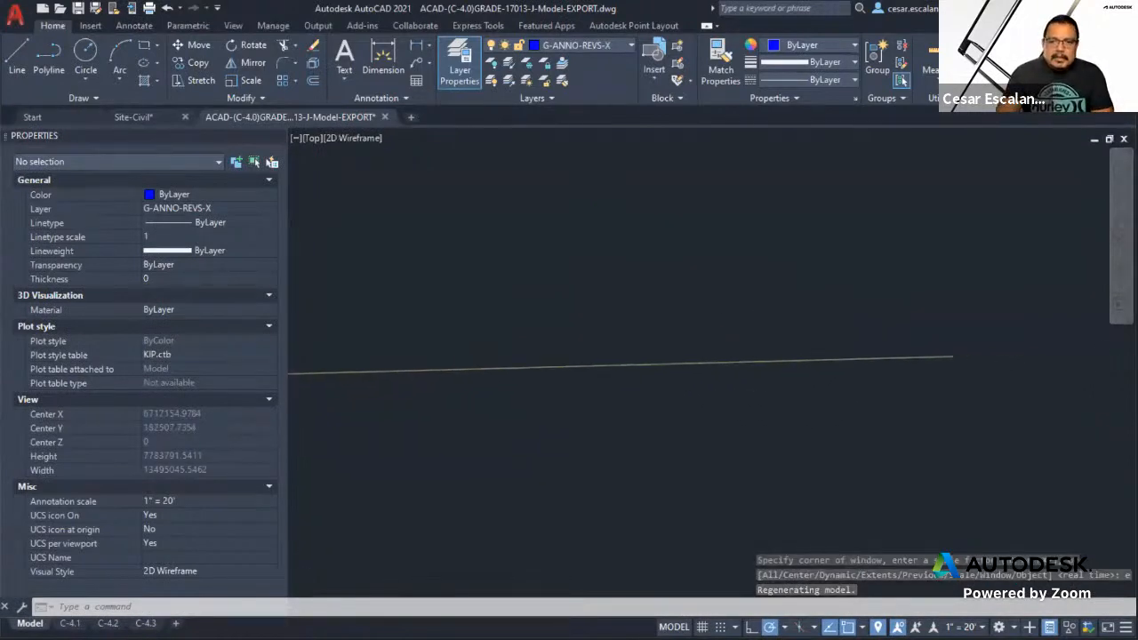
middle_drag(775, 407, 946, 385)
scroll(1004, 379, down, 2)
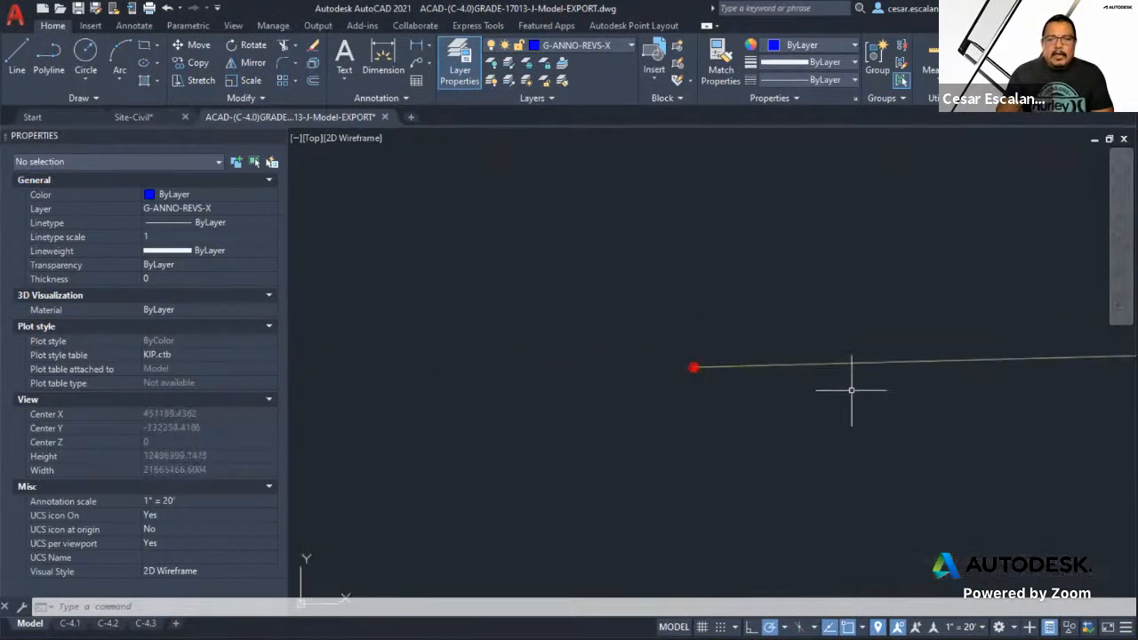
- Follow the long line from the distant red geometry eastward to where it meets the site plan
middle_drag(853, 386, 505, 412)
scroll(908, 362, up, 5)
scroll(858, 380, up, 5)
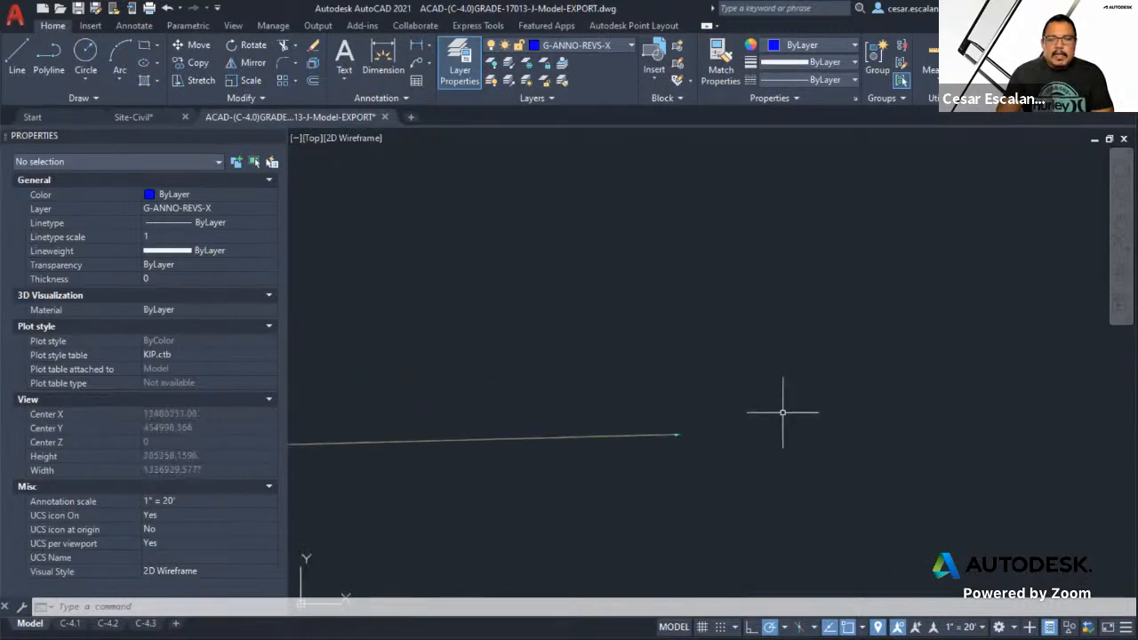
scroll(656, 449, up, 5)
scroll(757, 389, up, 7)
scroll(635, 394, up, 5)
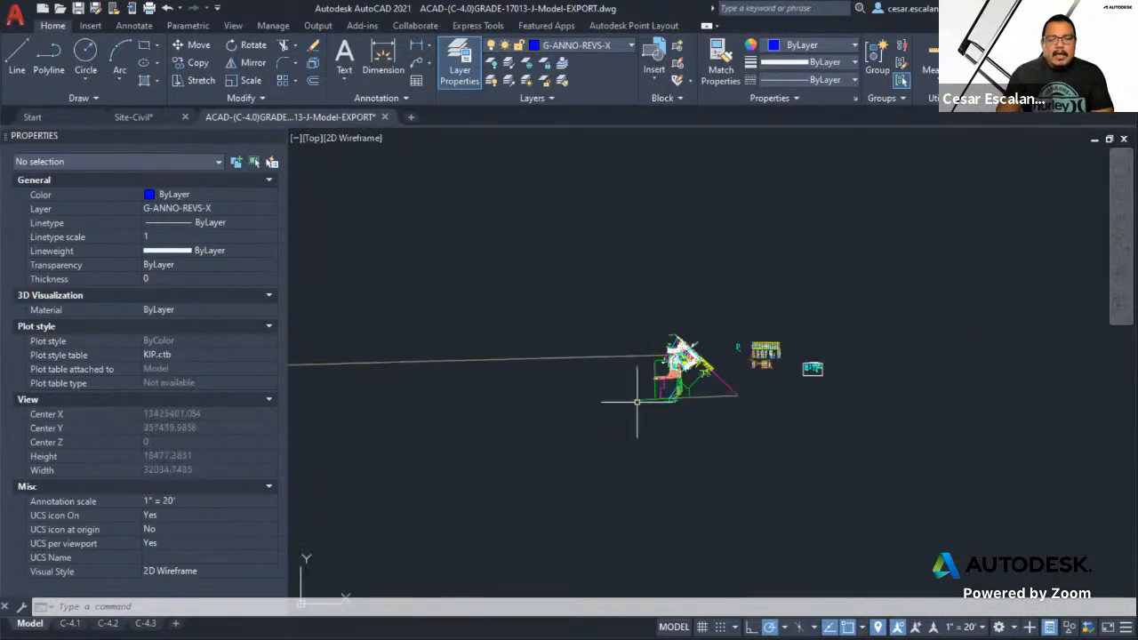
scroll(654, 405, up, 2)
scroll(689, 471, up, 2)
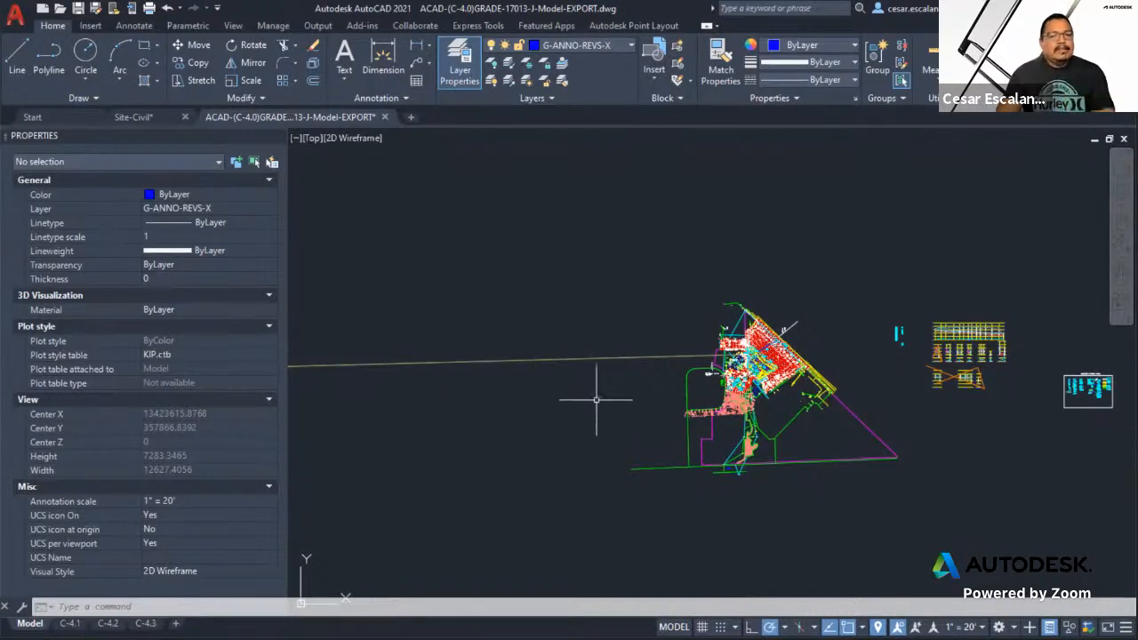
- Delete the extremely long stray lines running west from the site plan, including the one on layer V-TOPO-MINR
scroll(602, 369, down, 6)
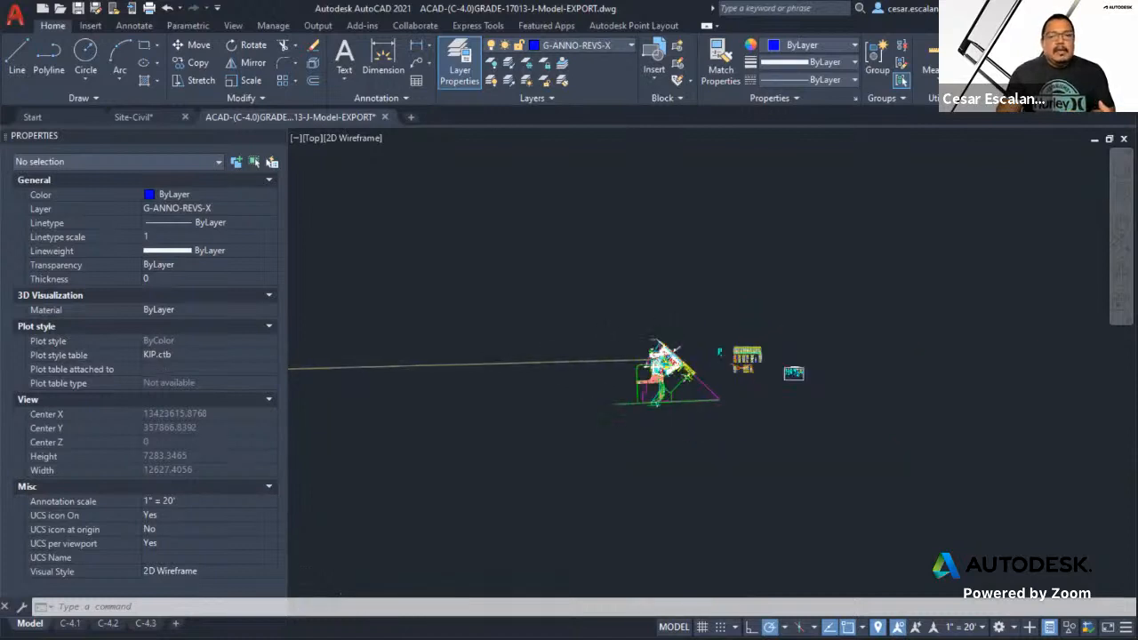
click(636, 364)
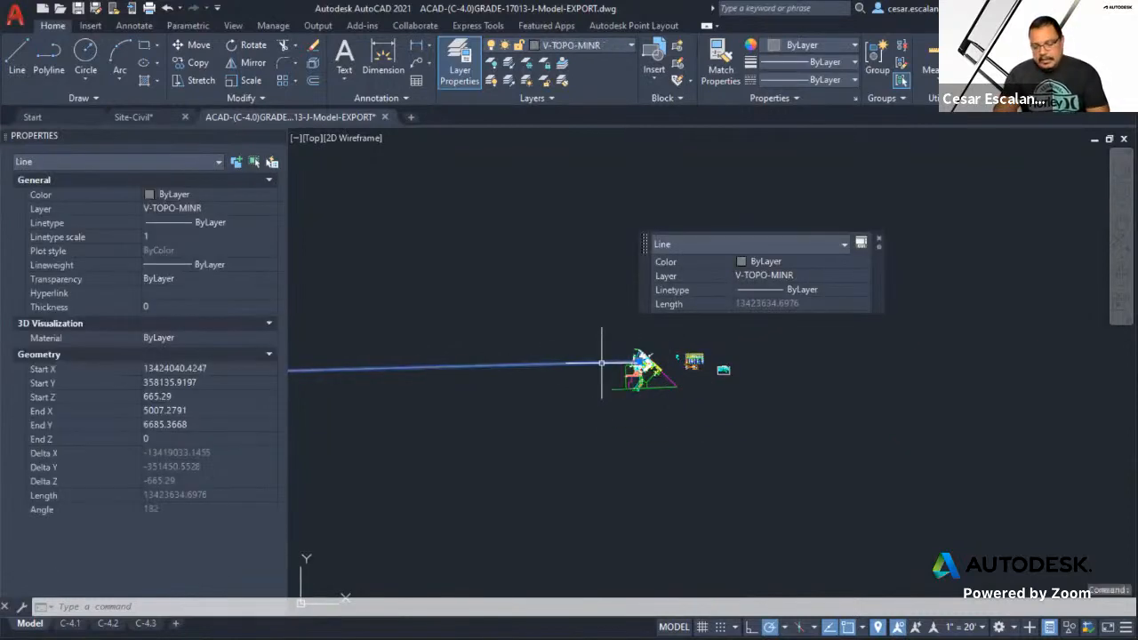
drag(599, 332, 552, 402)
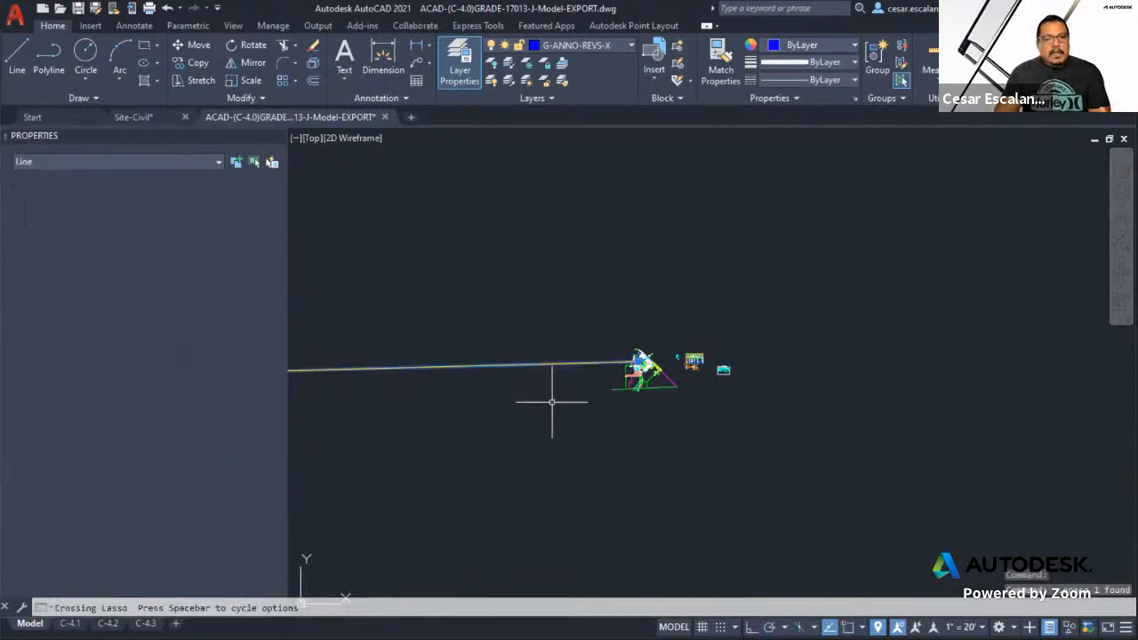
key(Delete)
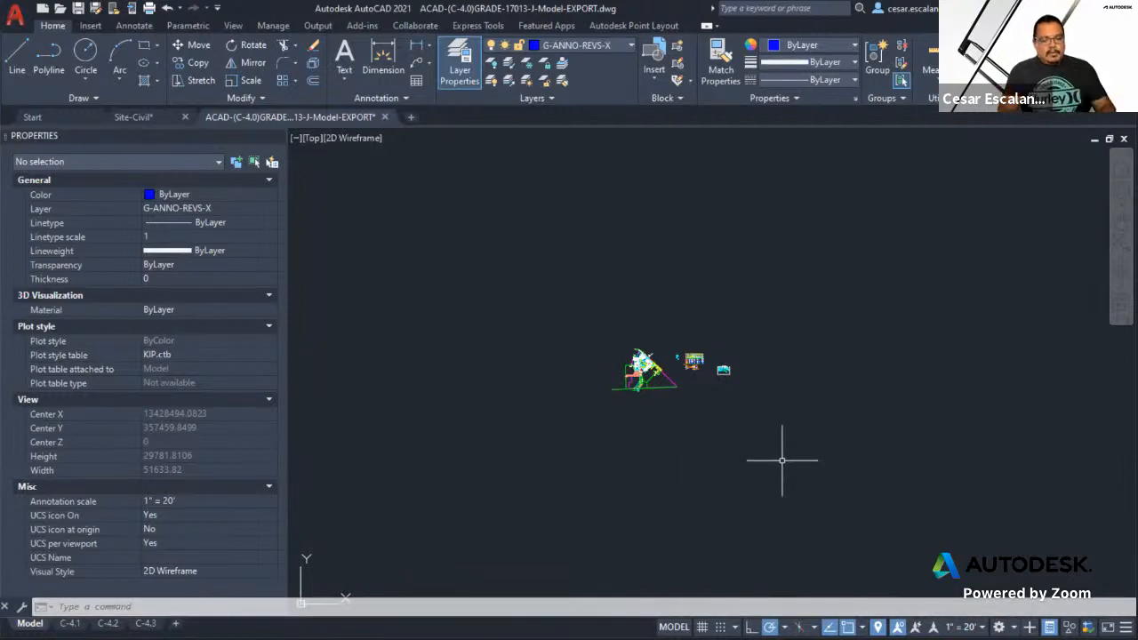
- Zoom to the drawing's extents again to check for remaining geometry far from the site
text(Zo)
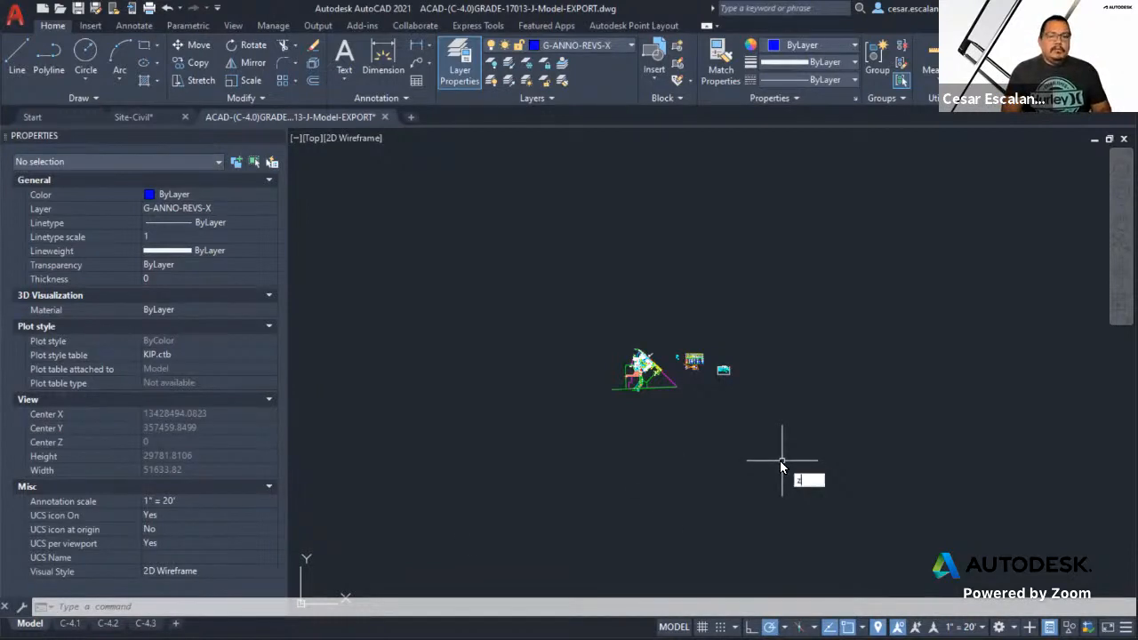
text(om)
key(Return)
text(all)
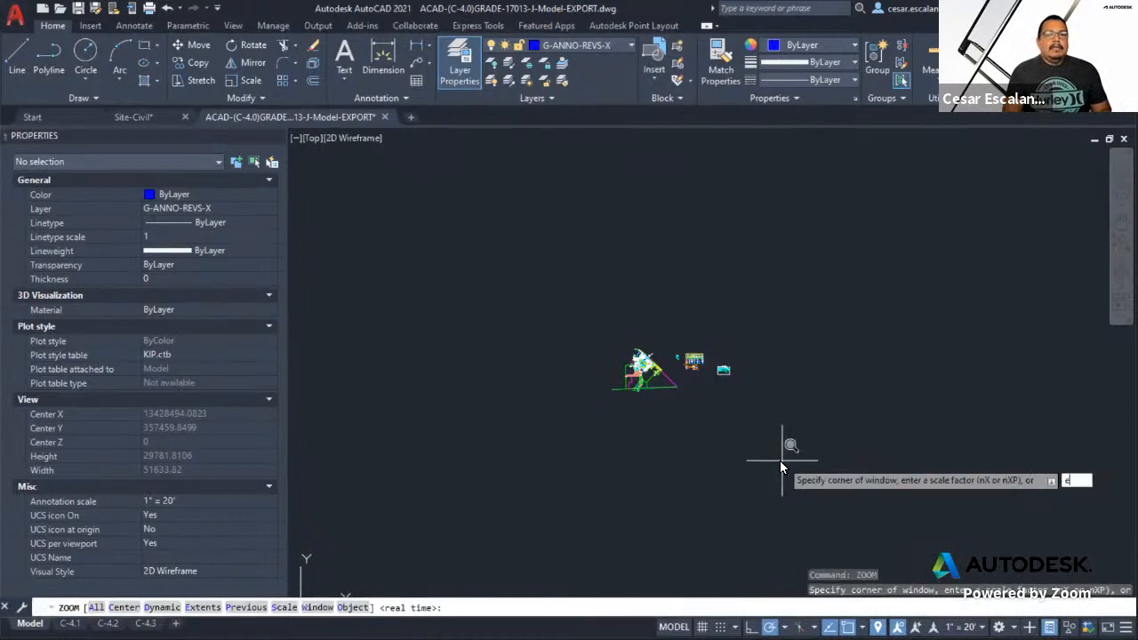
key(Return)
text(e)
key(Return)
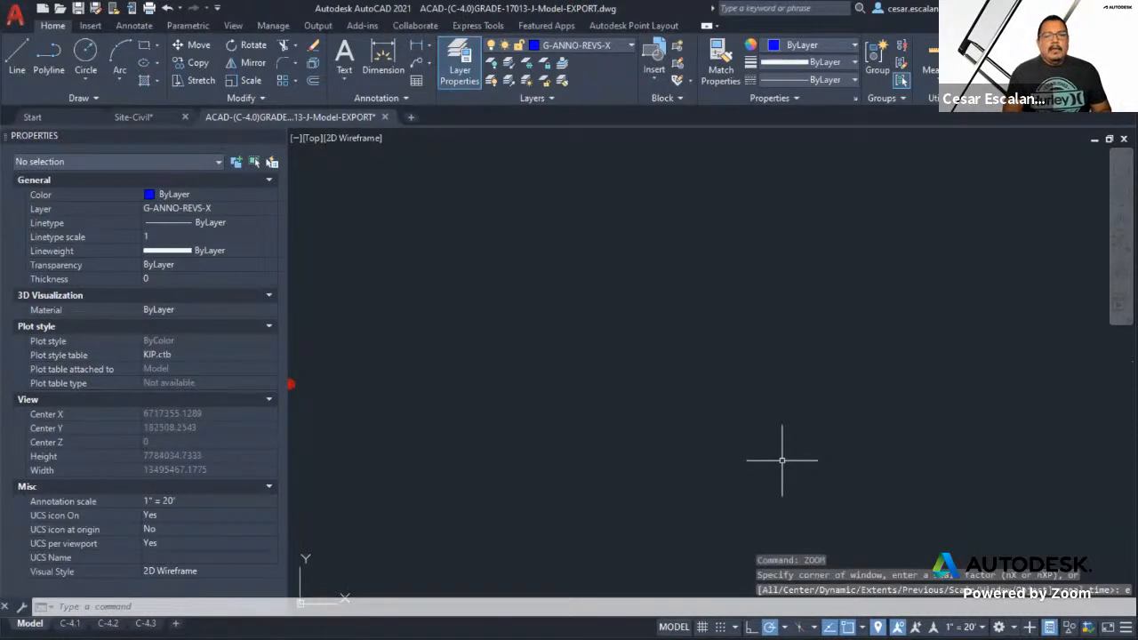
- Locate the grading plan east of the distant red geometry and examine the whole site with its detail drawings
middle_drag(841, 424, 572, 465)
scroll(852, 418, up, 6)
scroll(737, 391, up, 6)
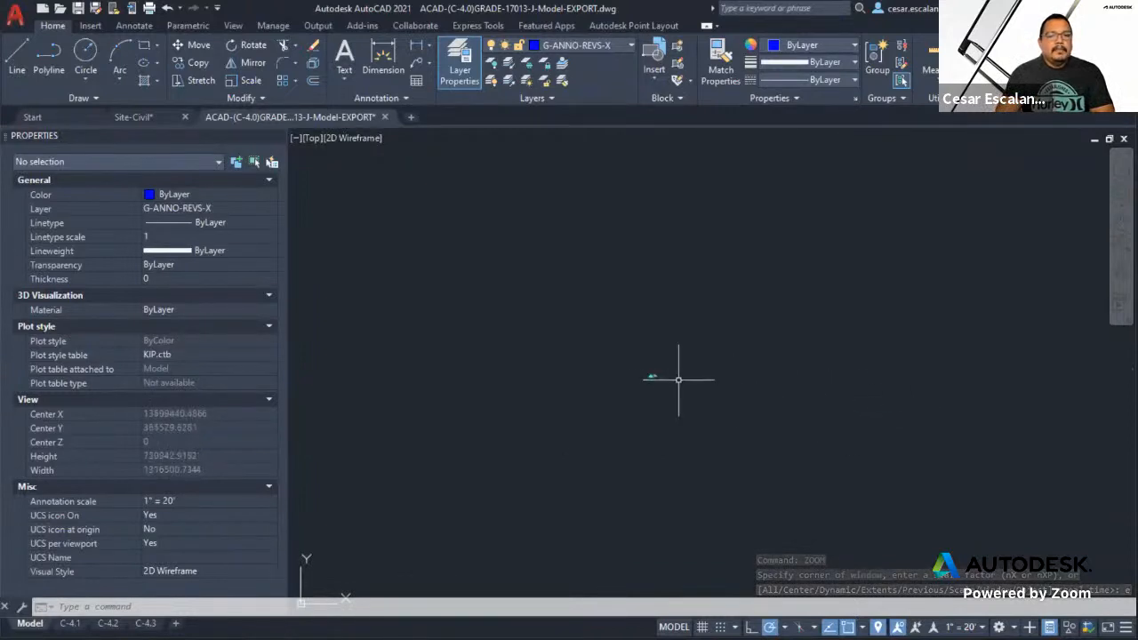
scroll(678, 379, up, 4)
scroll(586, 369, up, 8)
scroll(711, 369, up, 4)
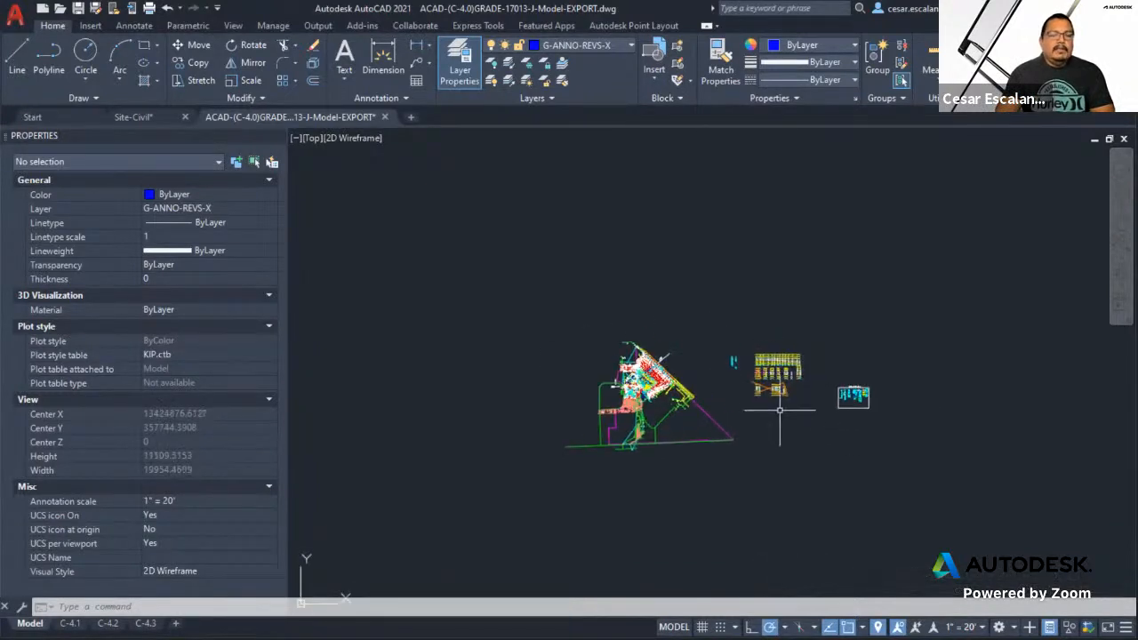
scroll(752, 402, up, 3)
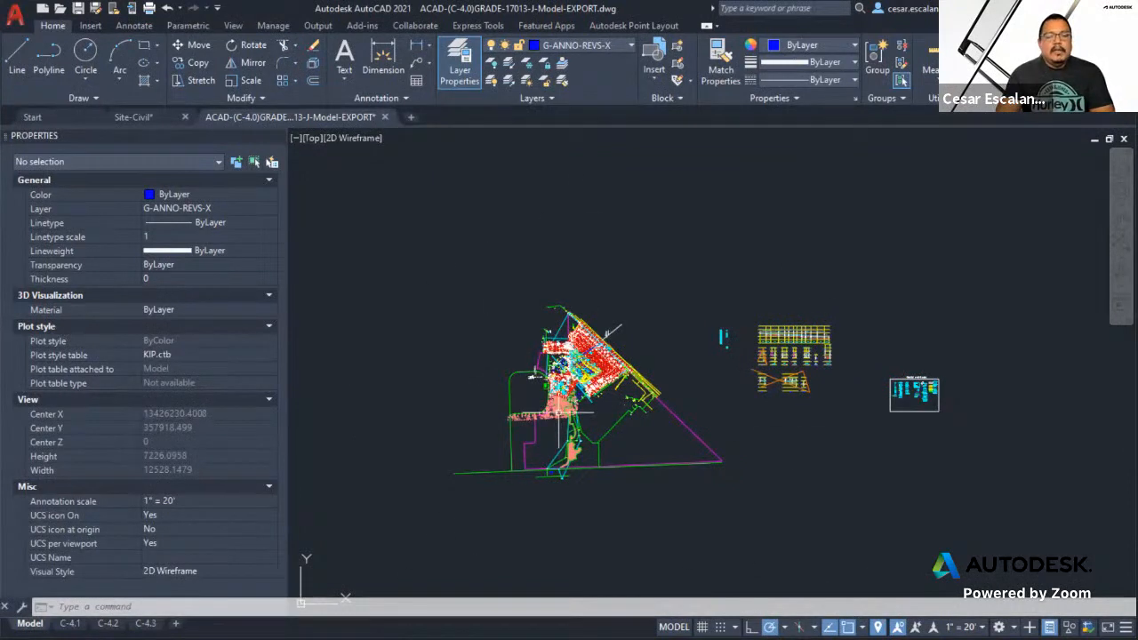
scroll(649, 414, up, 2)
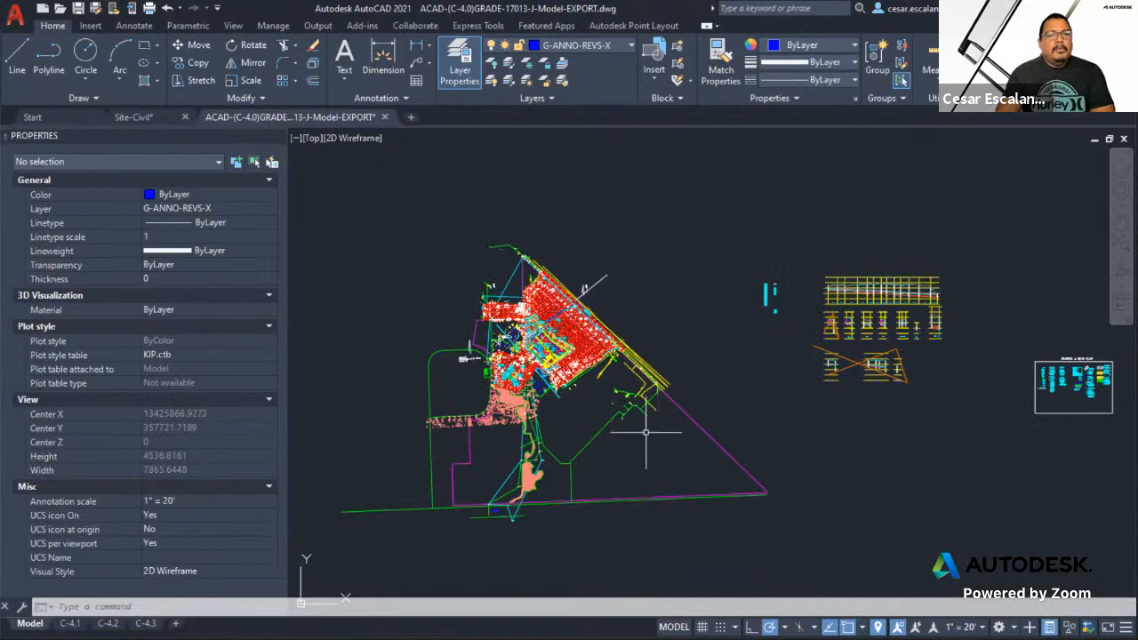
middle_drag(738, 418, 766, 412)
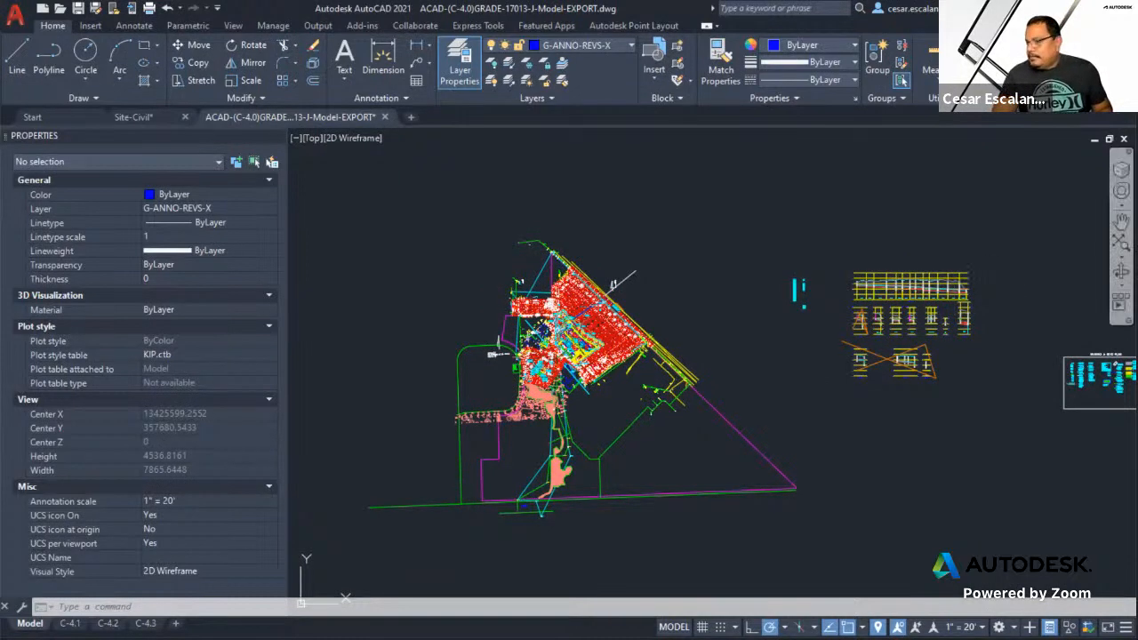
- Switch to Civil 3D and cancel the drawing export that is still open
key(alt+Tab)
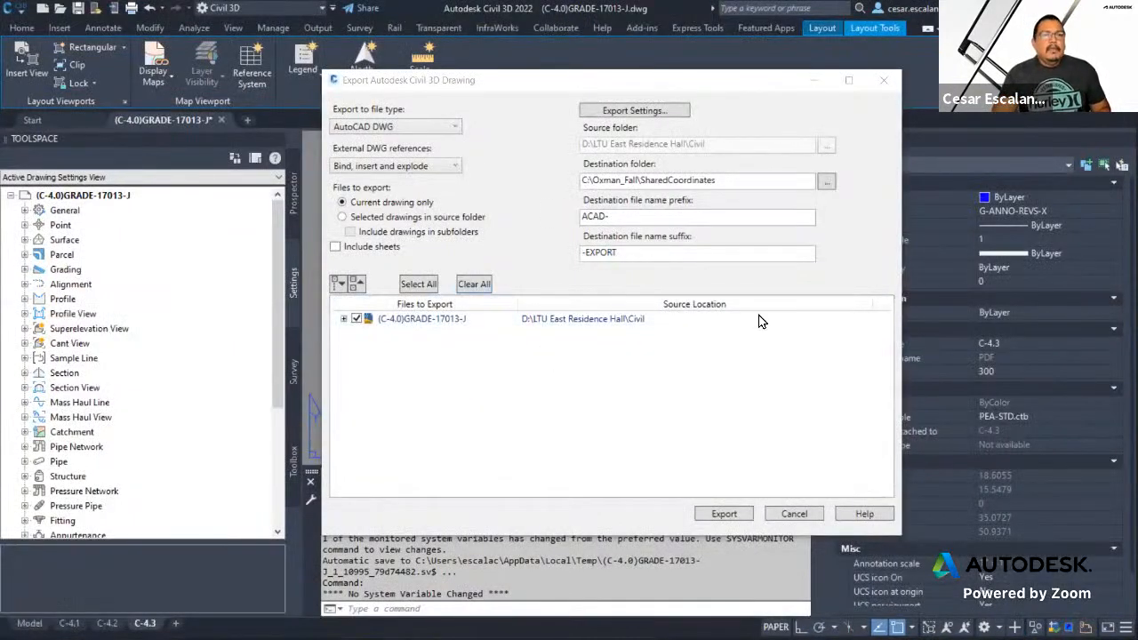
click(794, 514)
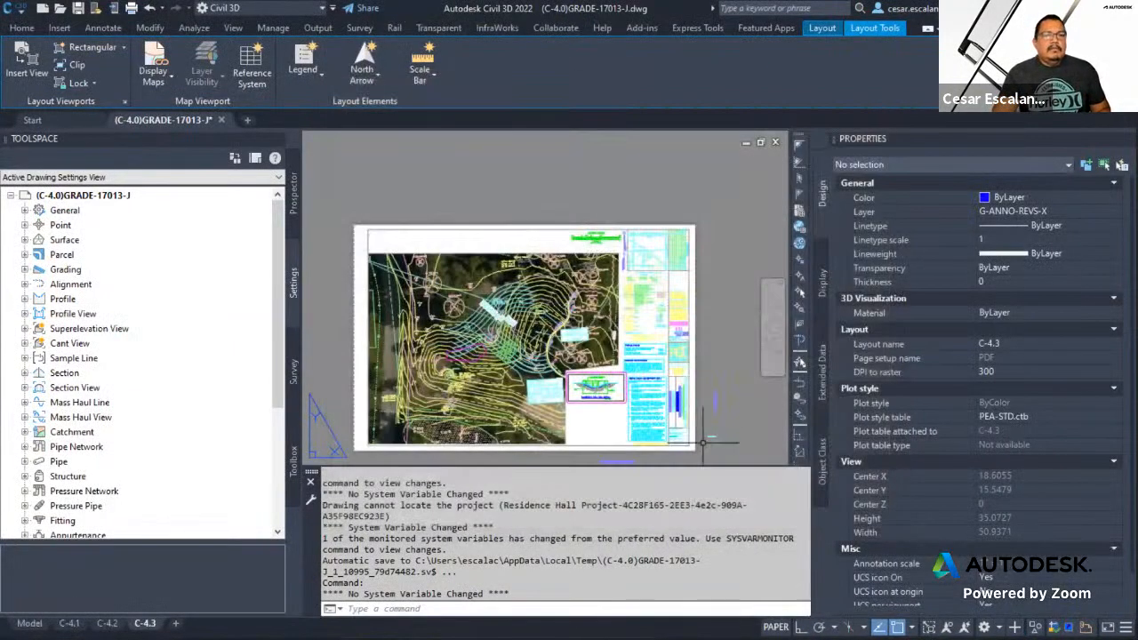
key(Escape)
key(Escape)
key(Escape)
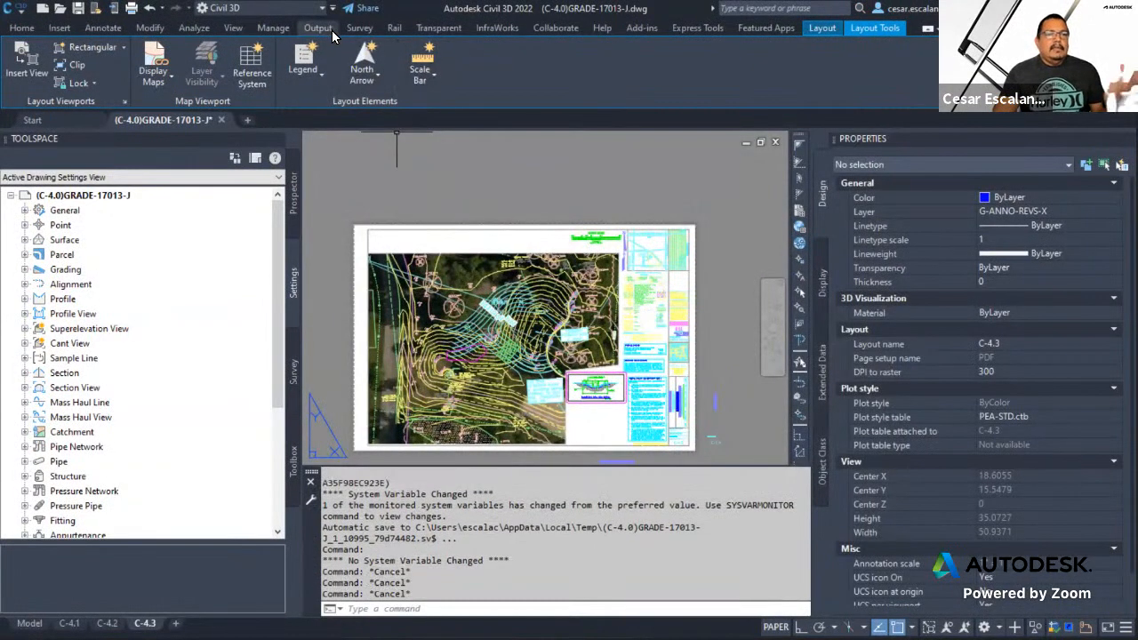
- Start the Civil 3D drawing export again and review its DWG version and feature line settings, closing them without changes
click(26, 32)
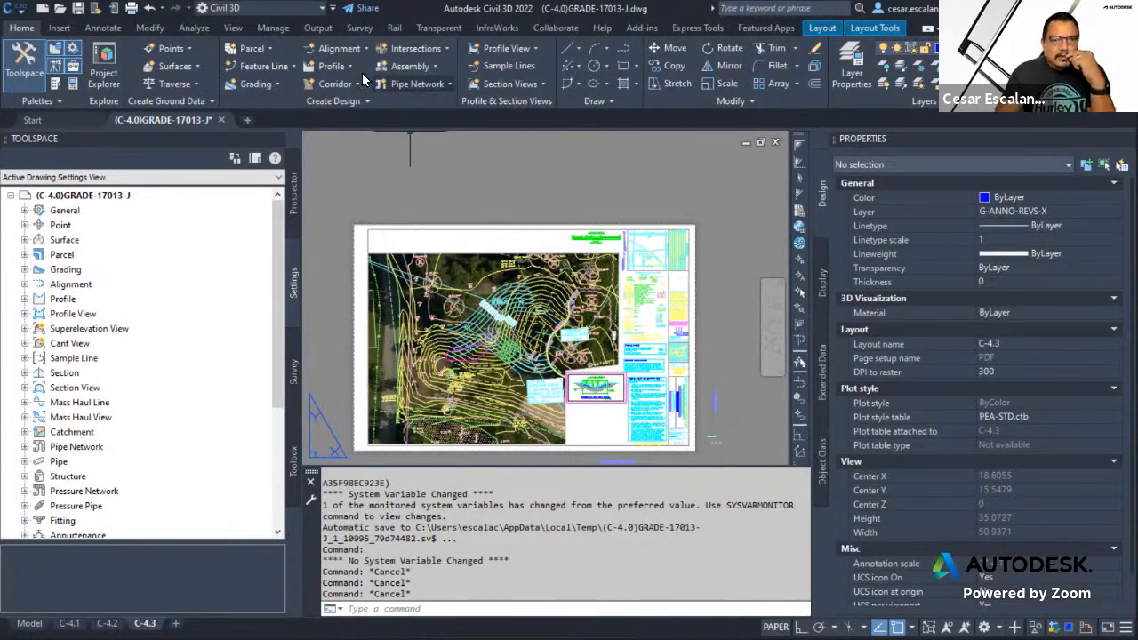
click(322, 29)
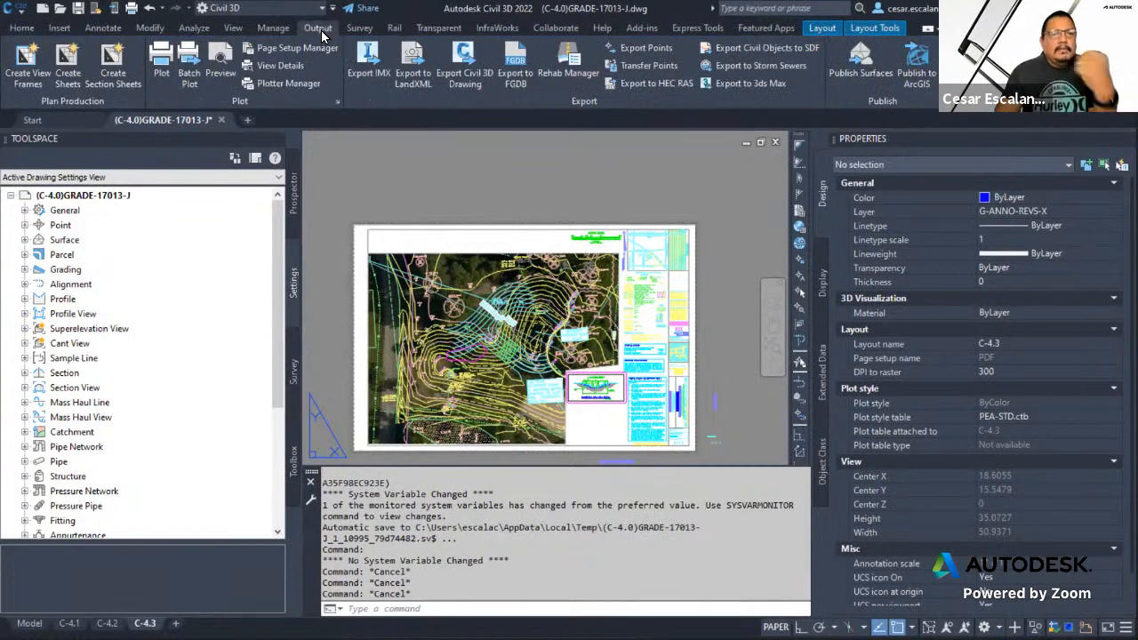
click(457, 77)
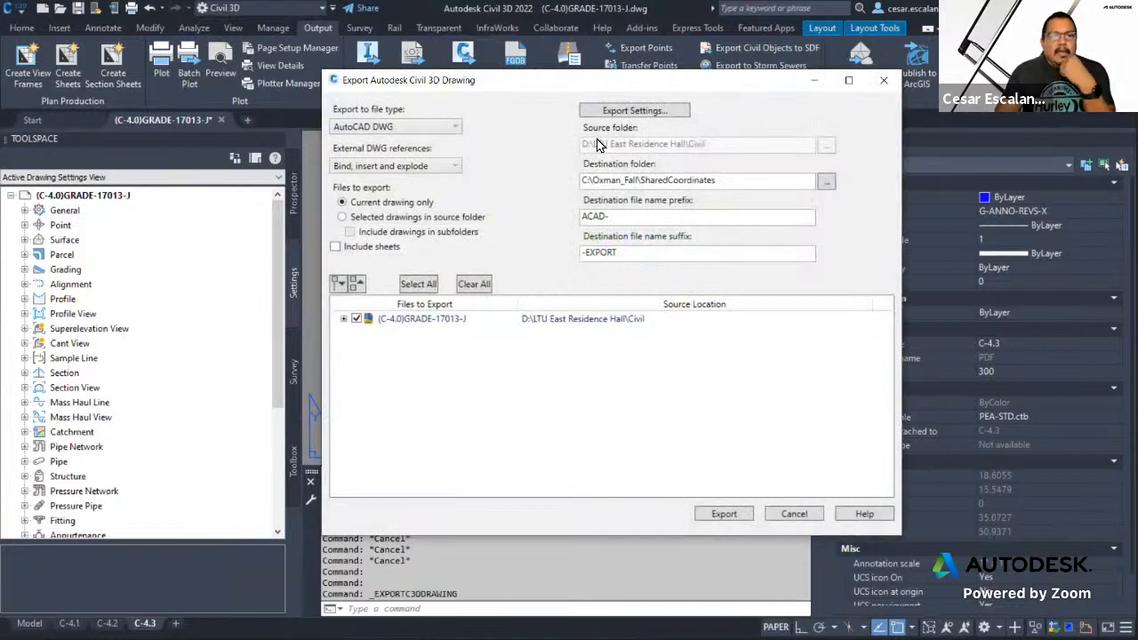
click(634, 111)
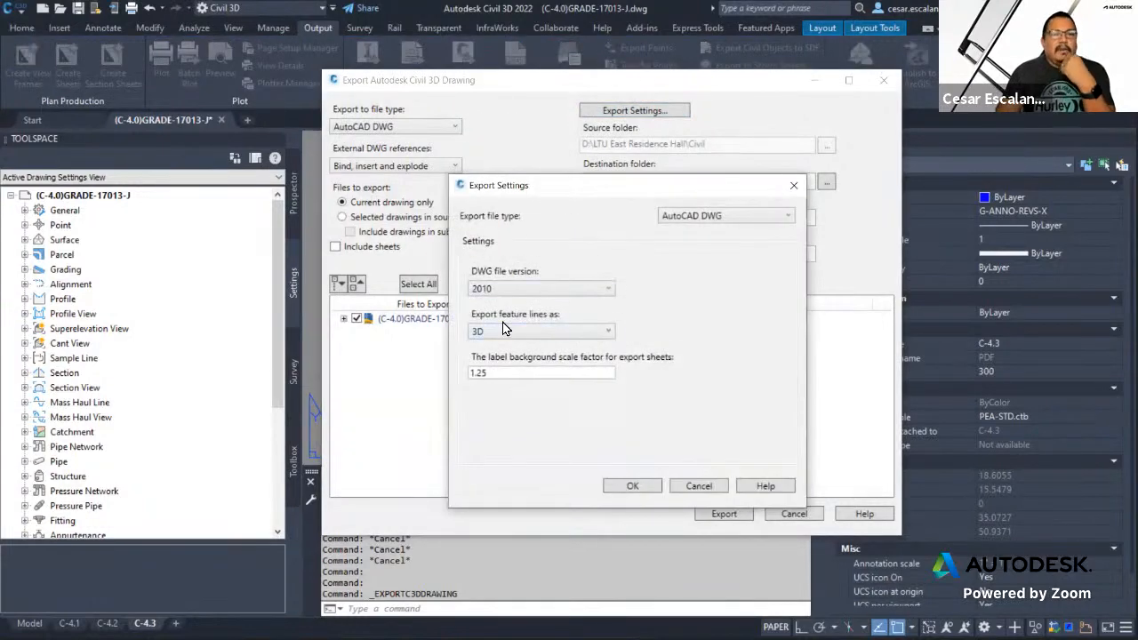
click(699, 486)
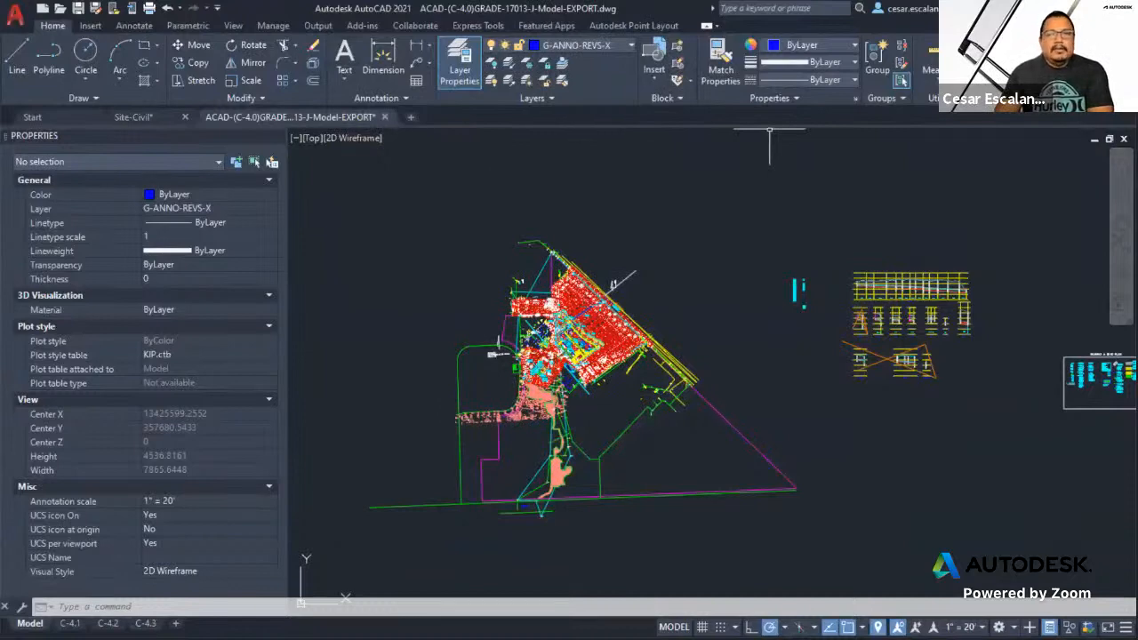
- Quit AutoCAD, discarding the changes to the exported grading drawing and Site-Civil, and quit Civil 3D
key(ctrl+q)
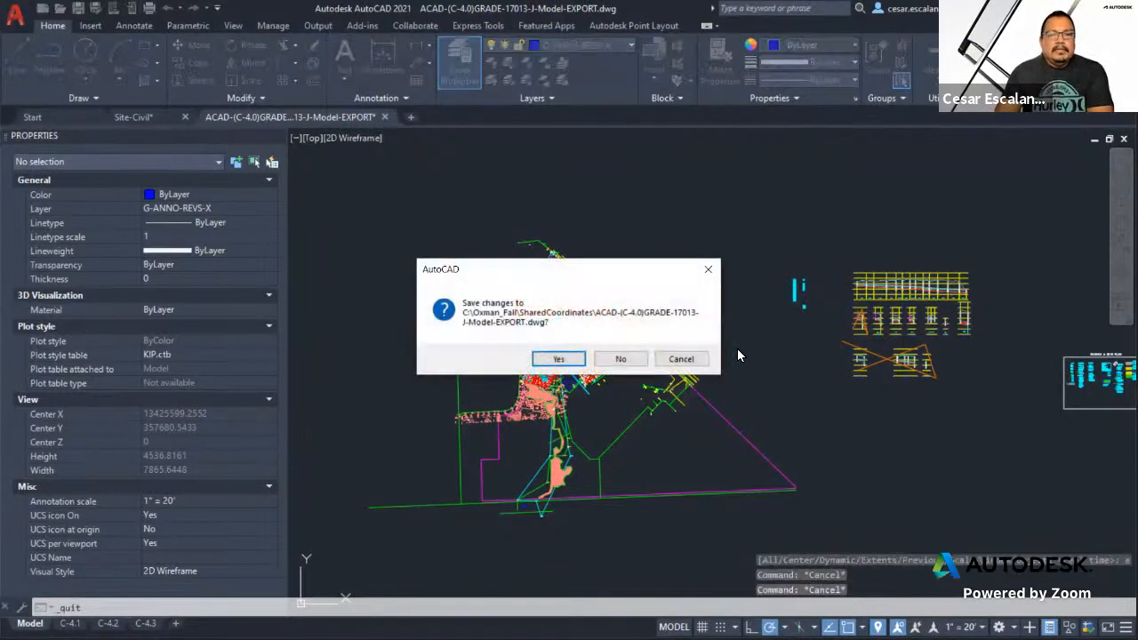
click(623, 358)
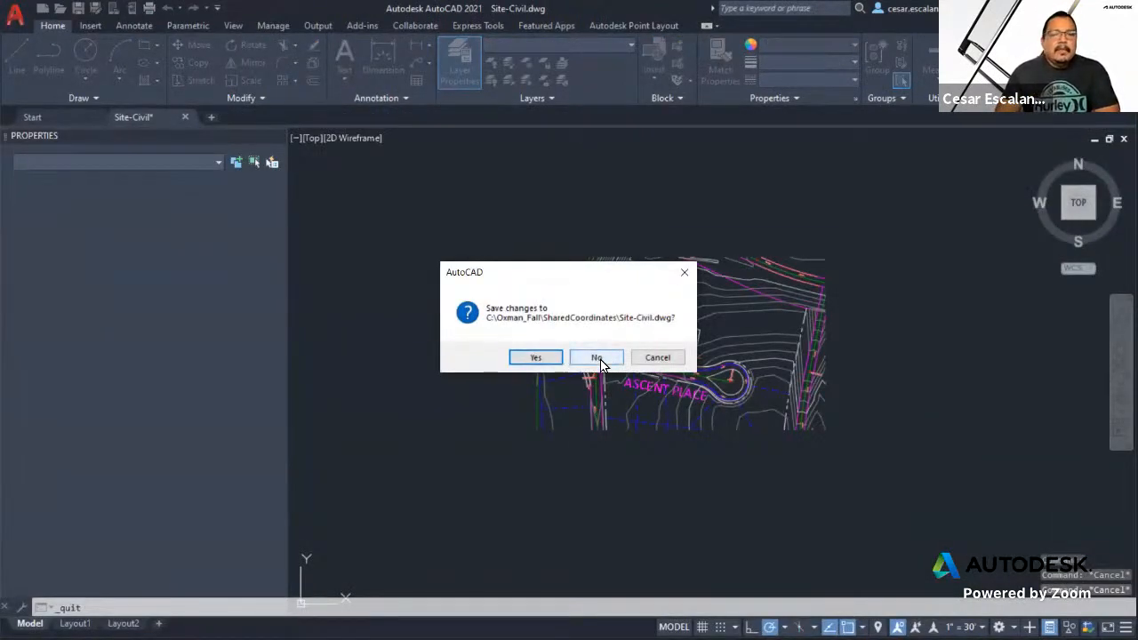
click(597, 358)
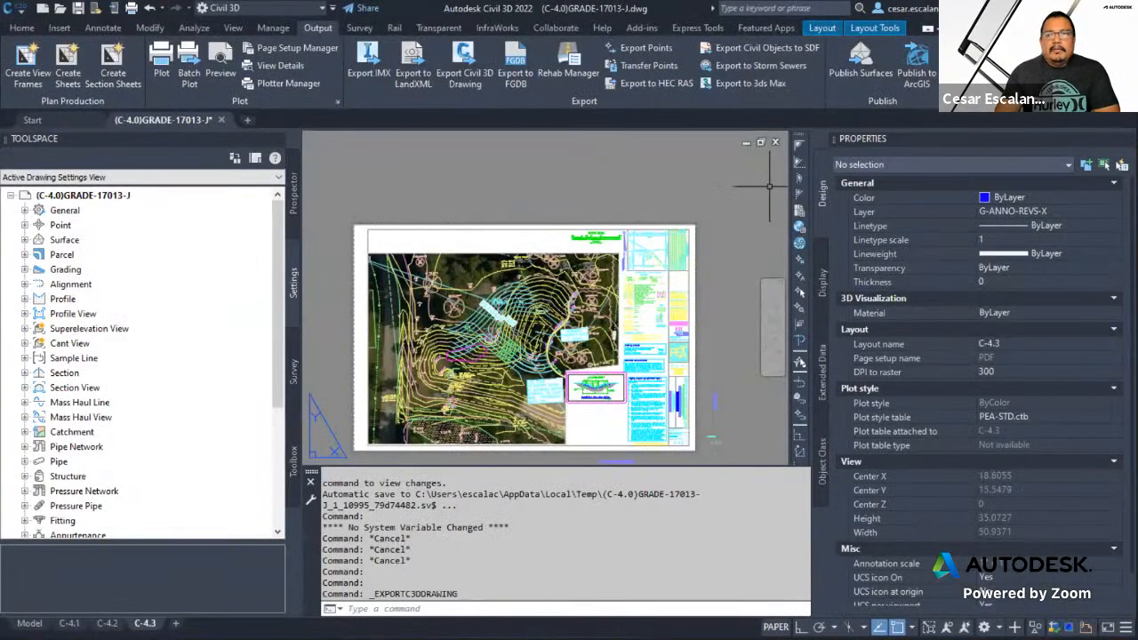
key(ctrl+q)
click(568, 356)
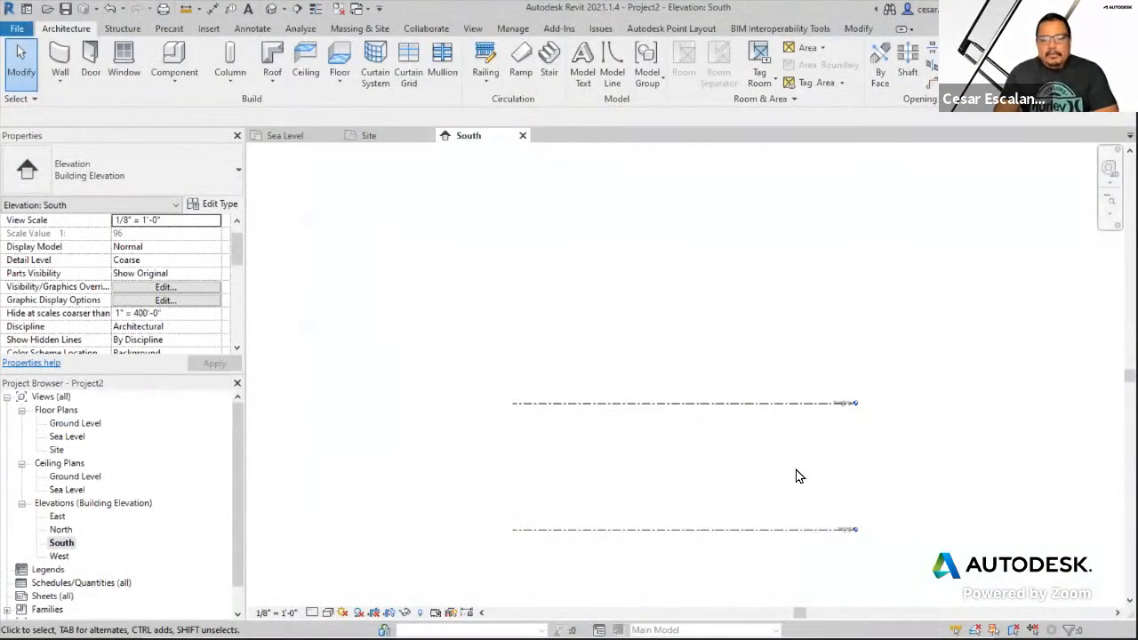
- Examine the Ground Level and Sea Level elevations in Revit's South elevation view
scroll(859, 436, up, 3)
middle_drag(859, 495, 857, 458)
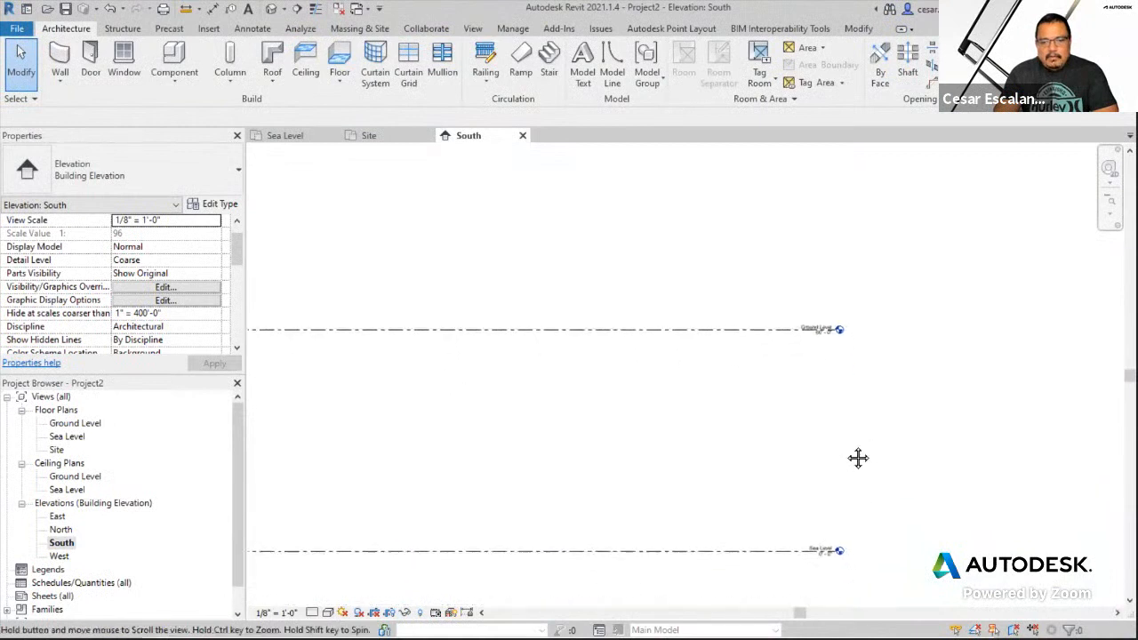
scroll(845, 548, up, 2)
scroll(812, 213, up, 2)
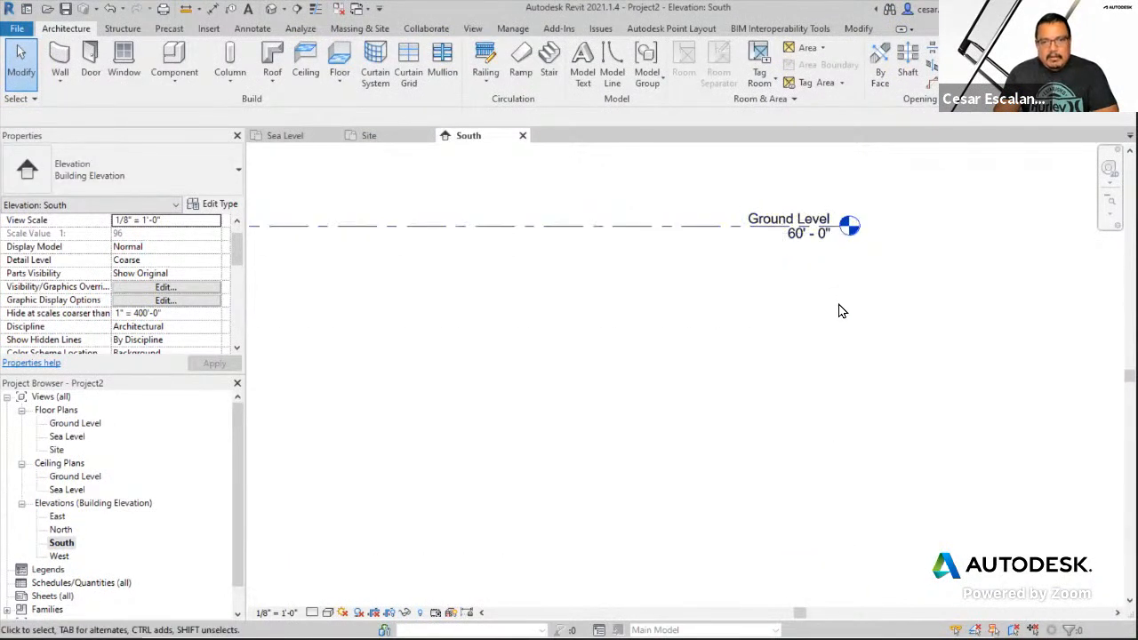
scroll(840, 312, down, 4)
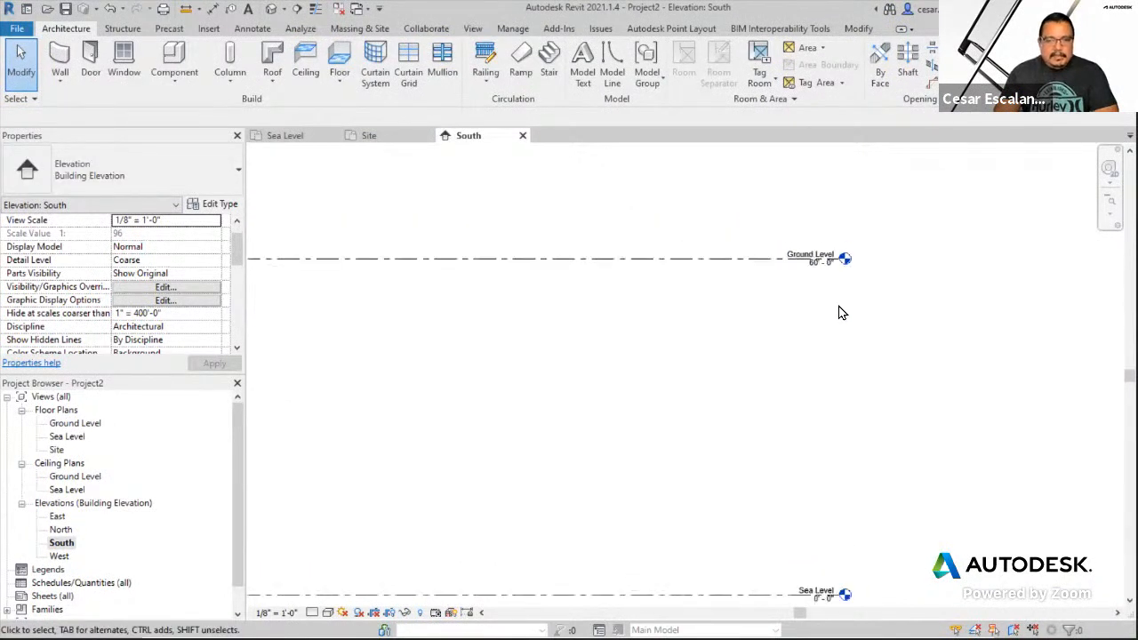
- Open the Site floor plan with the project origin and the four surrounding elevation markers in view
double_click(57, 451)
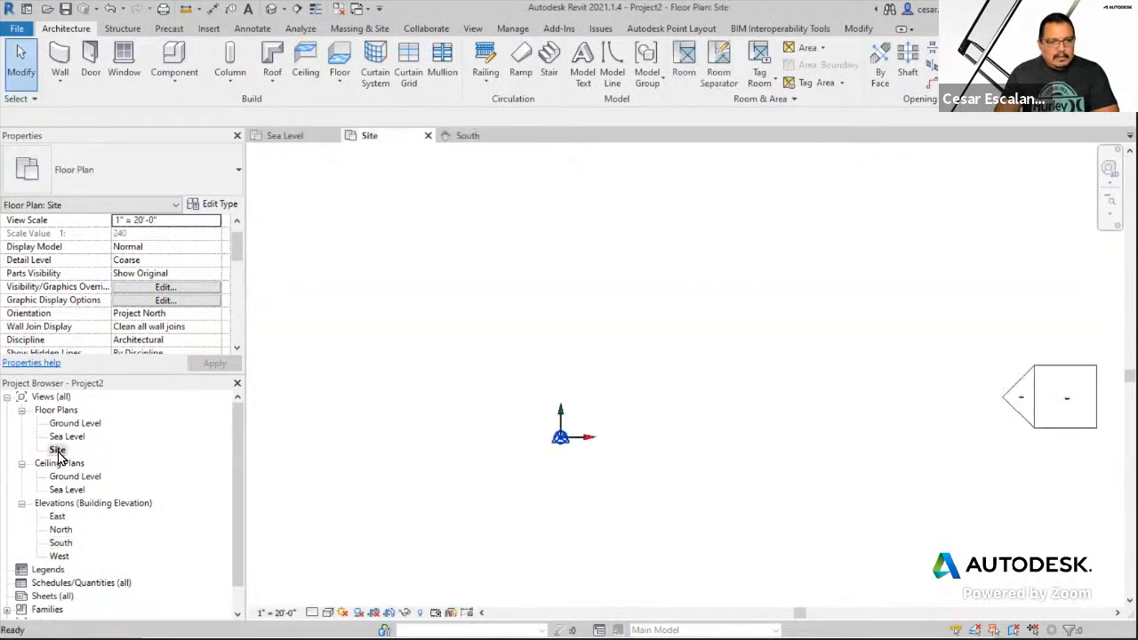
scroll(667, 457, down, 3)
middle_drag(657, 414, 856, 386)
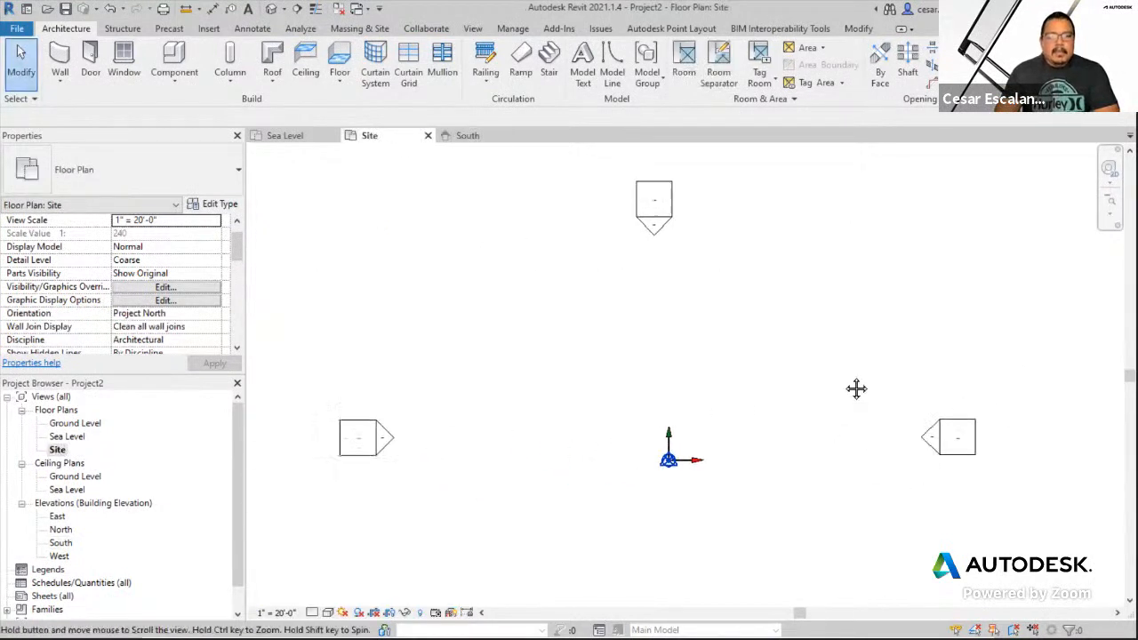
scroll(849, 386, down, 2)
middle_drag(939, 454, 794, 454)
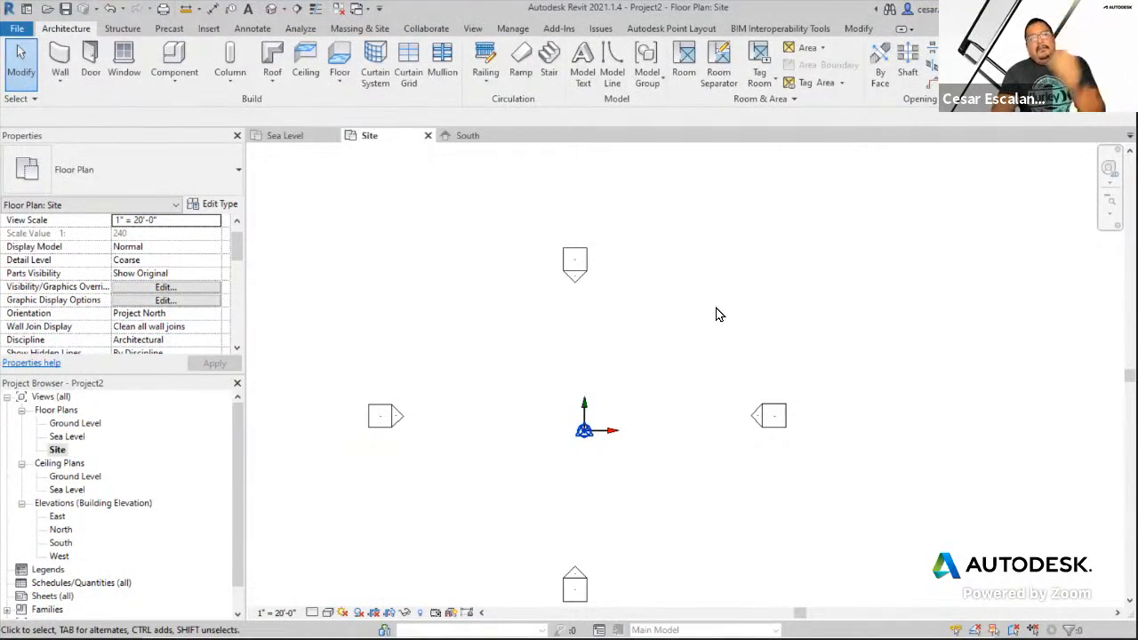
middle_drag(719, 315, 758, 283)
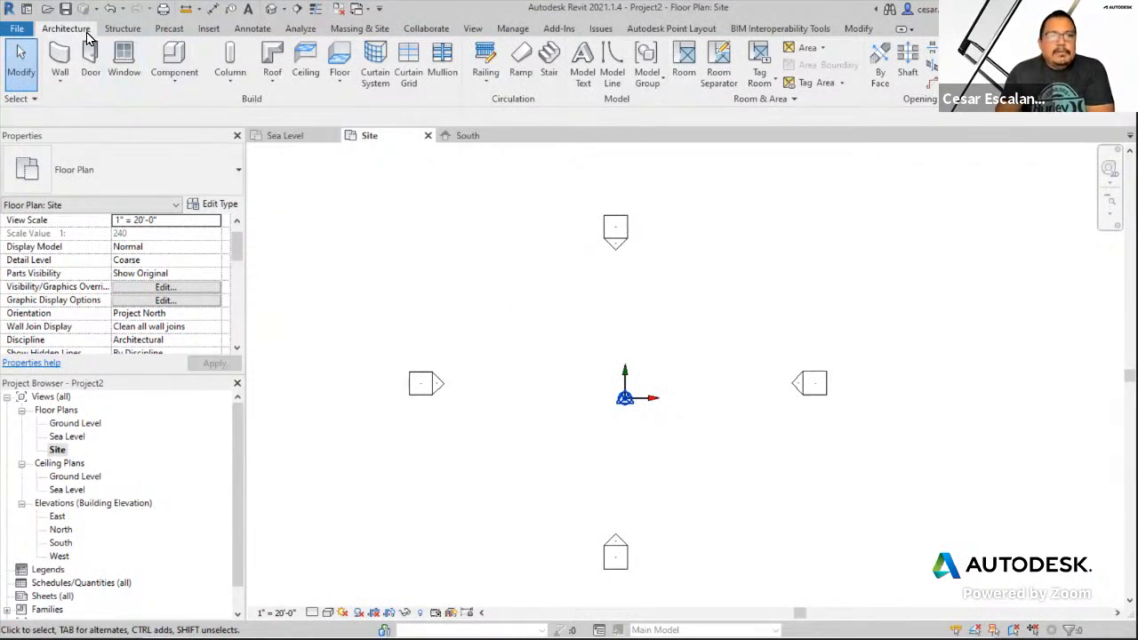
- Start linking a CAD file into the Site plan and choose Site-Civil.dwg from the SharedCoordinates folder
click(210, 30)
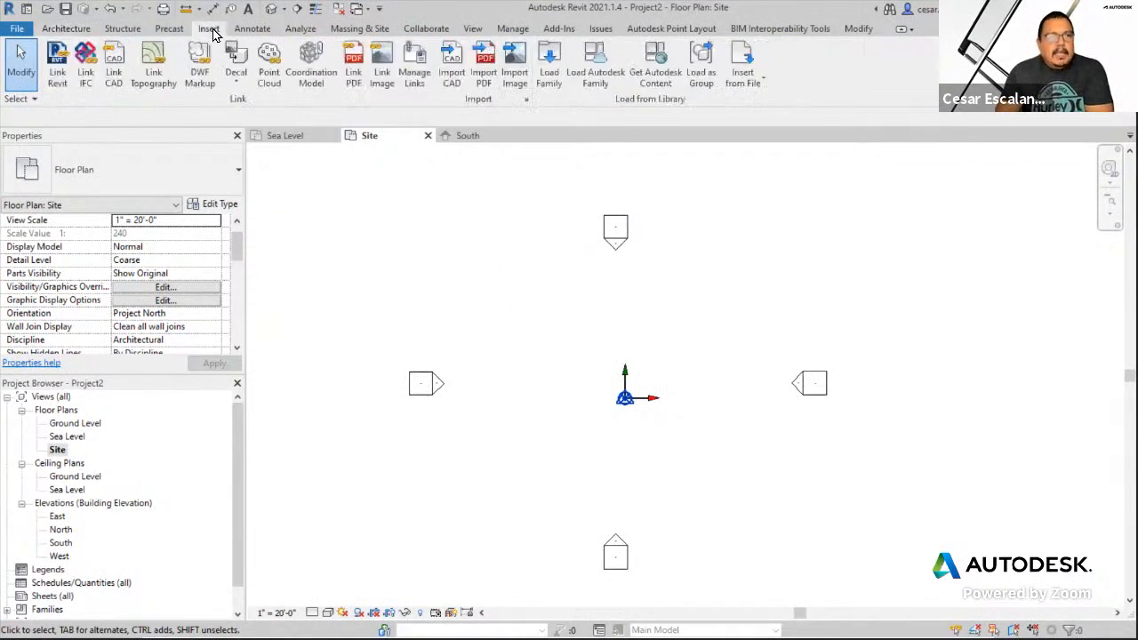
click(59, 449)
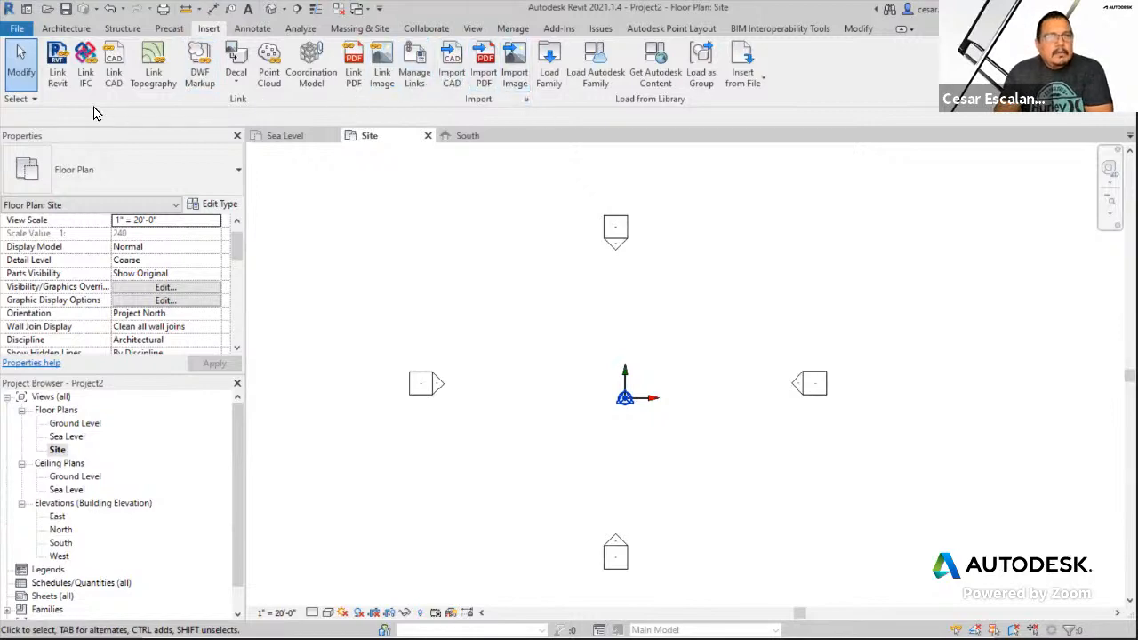
click(115, 79)
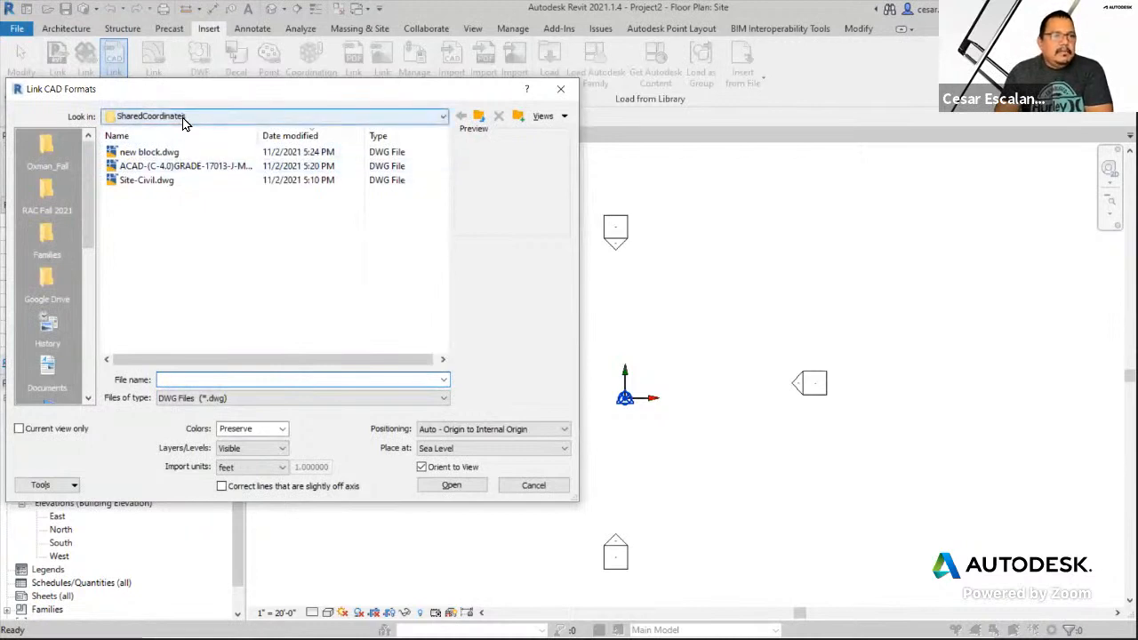
click(157, 182)
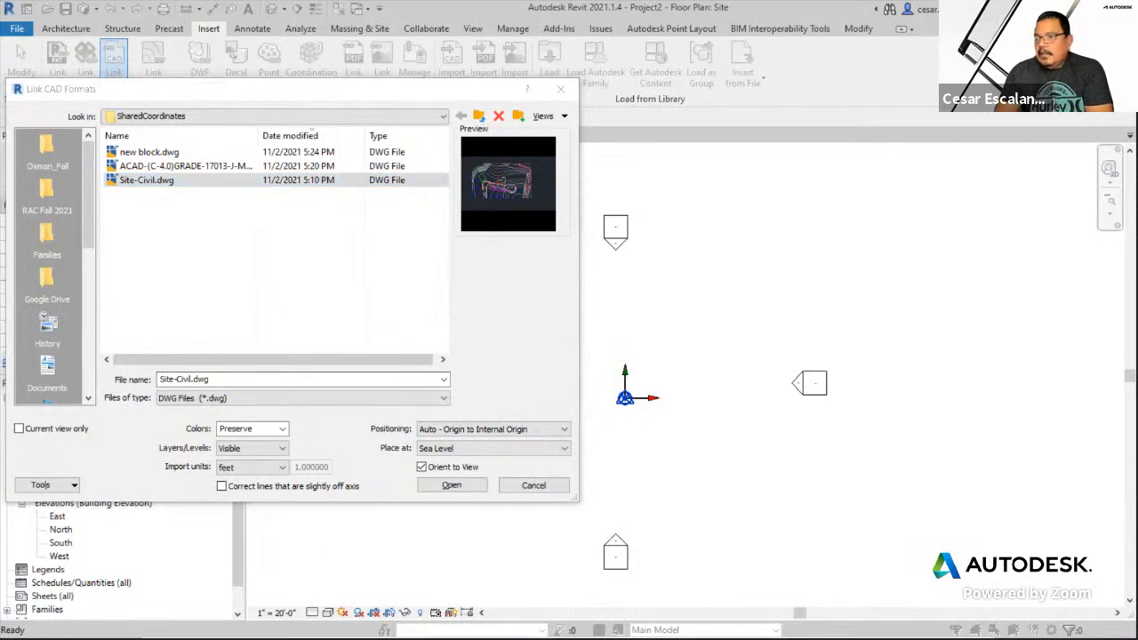
- Switch to the presentation, review its Coordinate System slide, and return to the CAD link setup in Revit
key(alt+Tab)
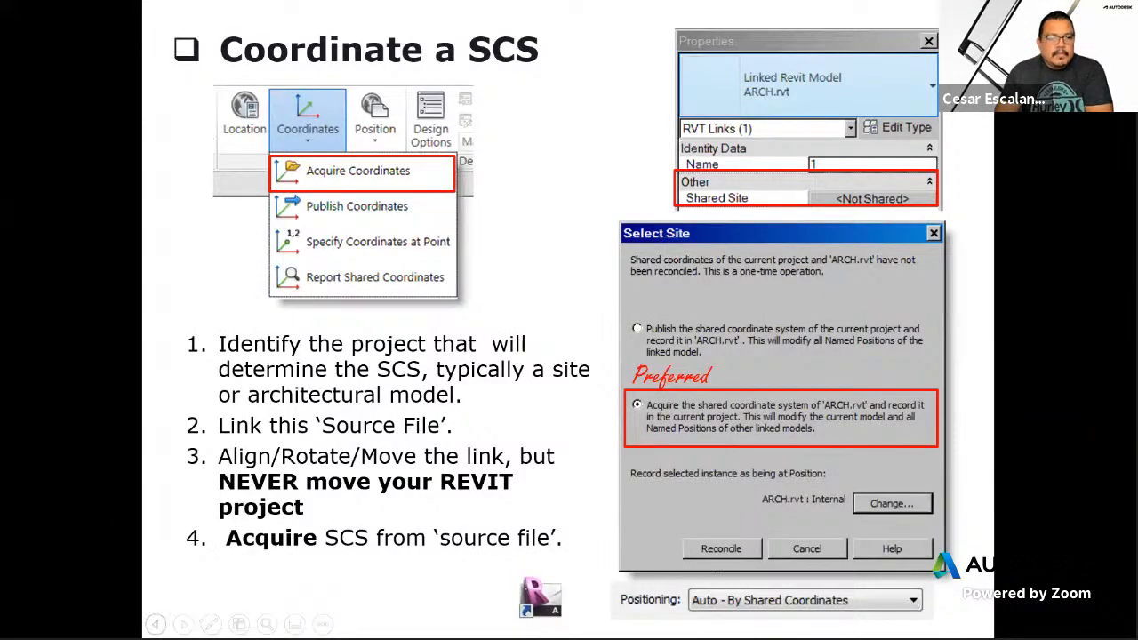
click(156, 624)
click(155, 624)
click(155, 624)
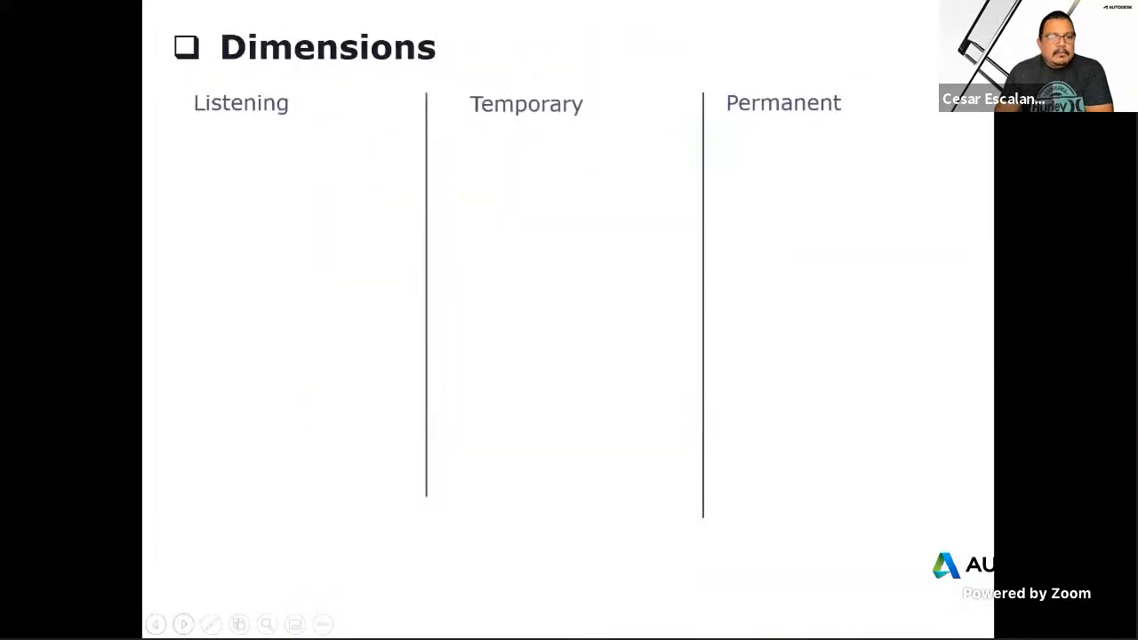
click(184, 624)
click(184, 624)
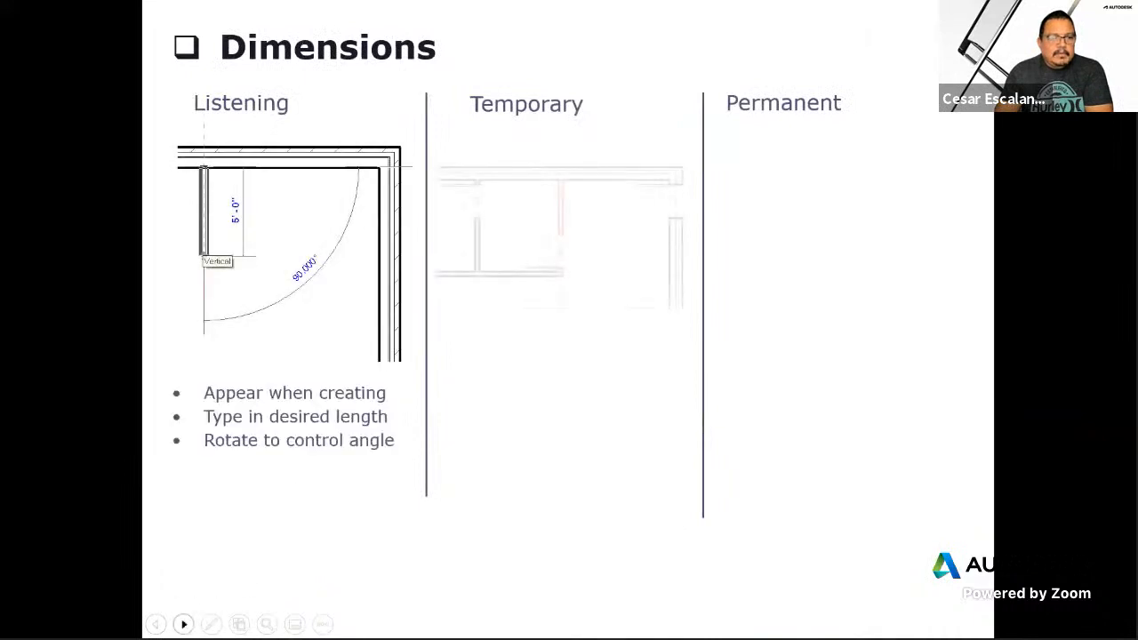
click(184, 624)
click(184, 624)
click(184, 624)
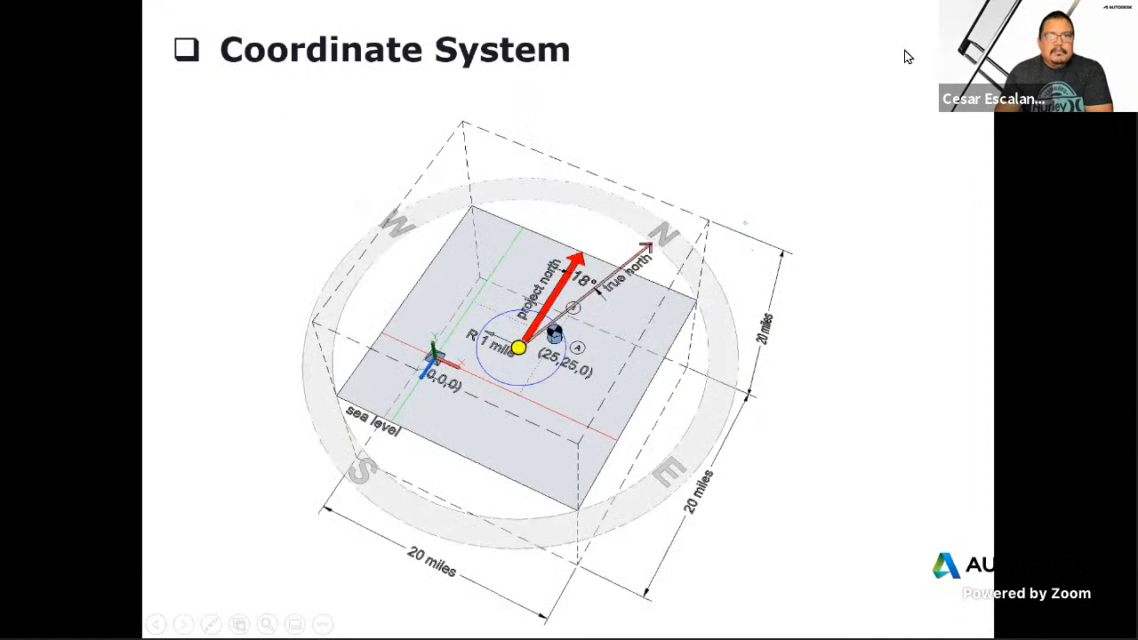
key(alt+Tab)
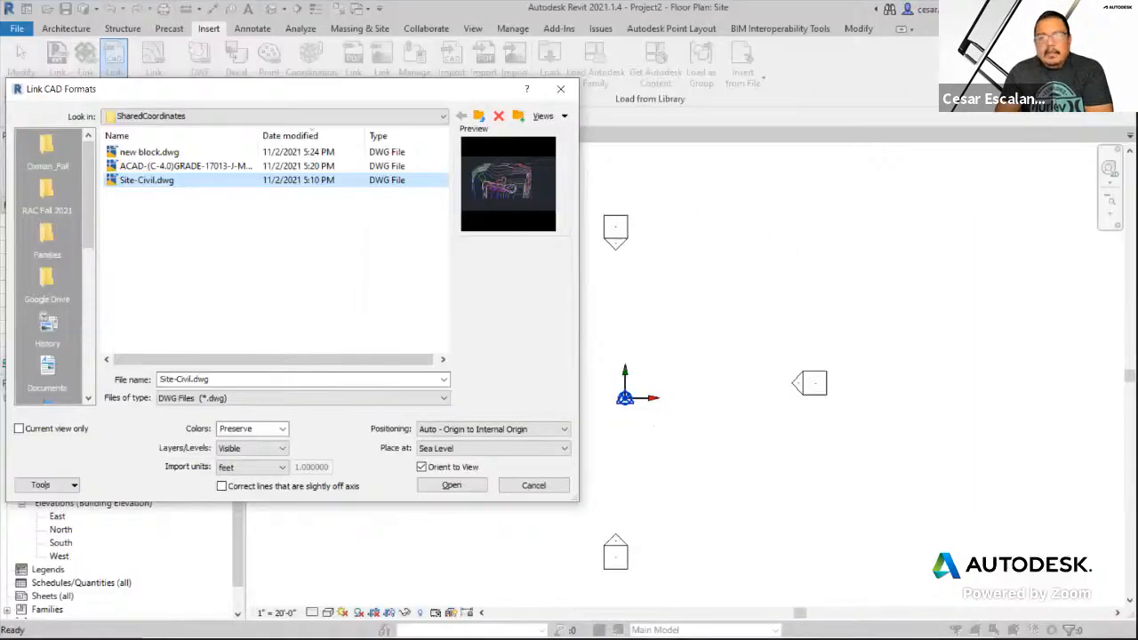
- Set the Site-Civil link to Auto - Origin to Internal Origin positioning and feet as import units, with Orient to View turned off
click(524, 429)
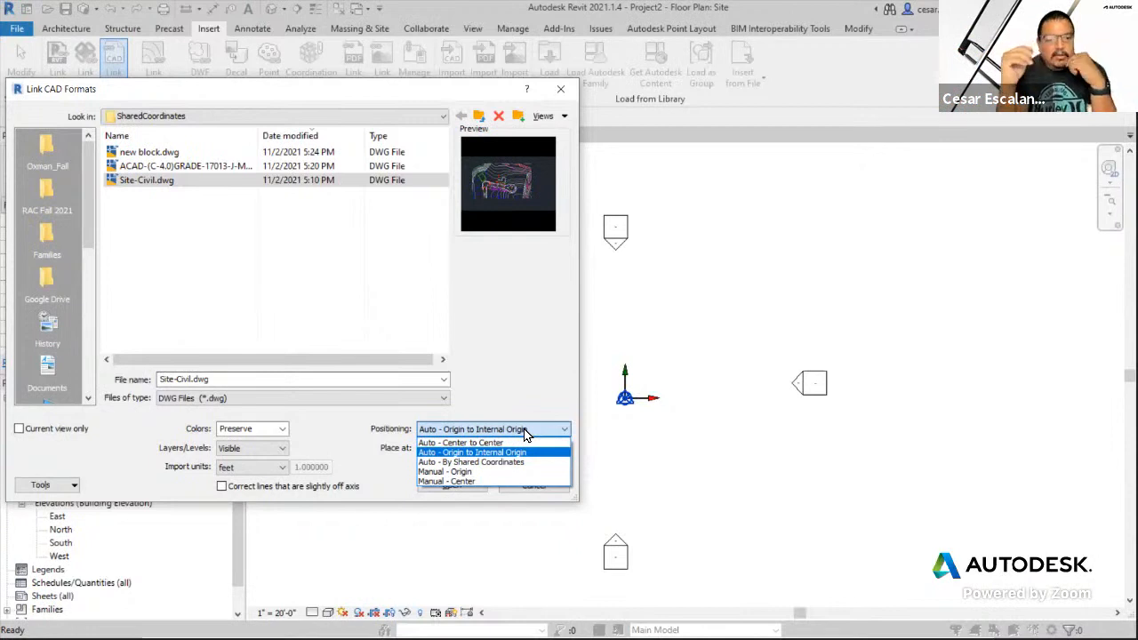
click(487, 454)
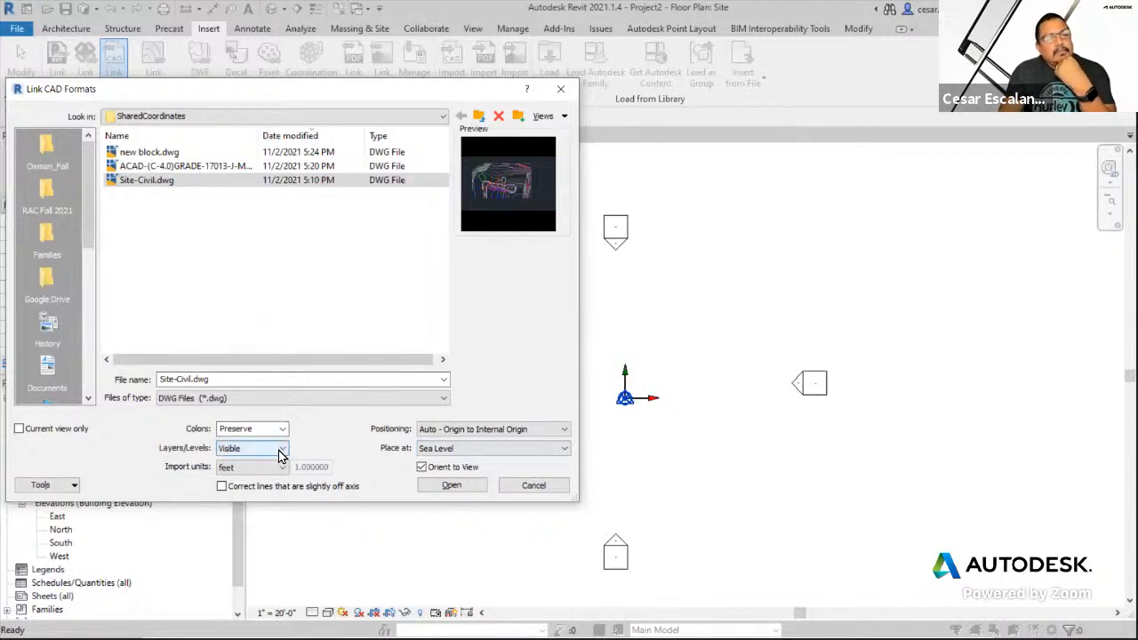
click(238, 471)
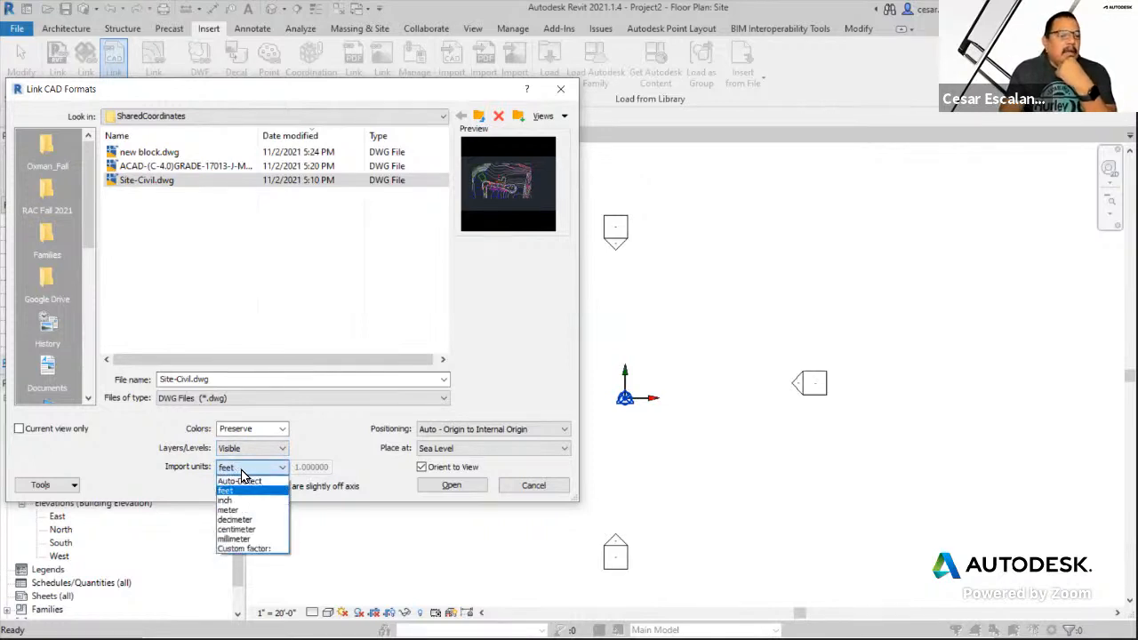
click(256, 478)
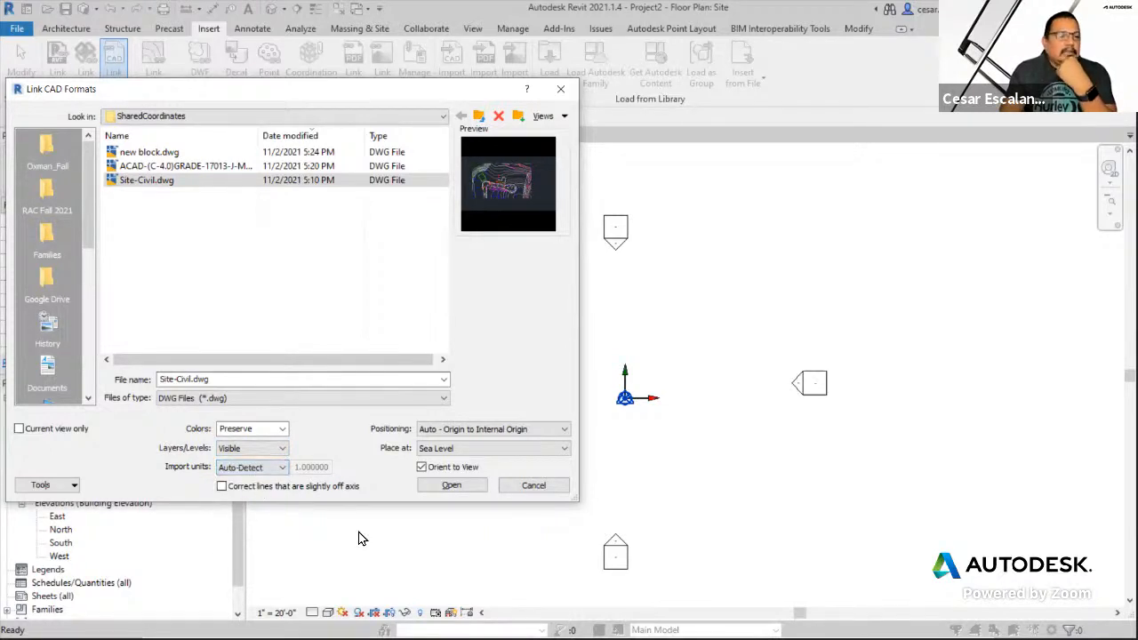
click(278, 472)
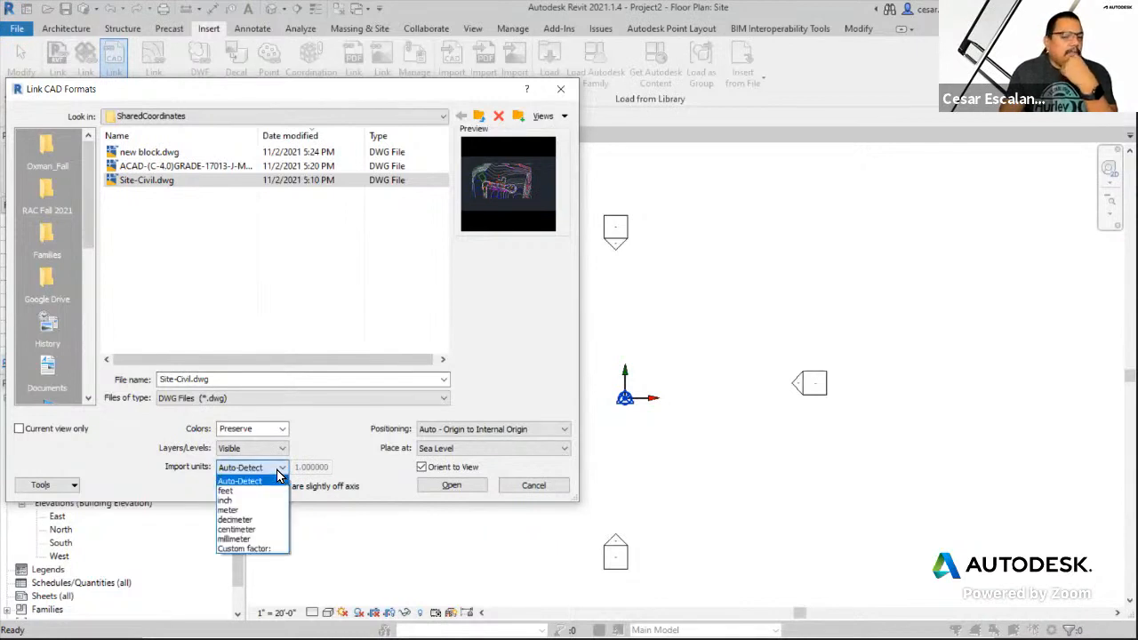
click(238, 492)
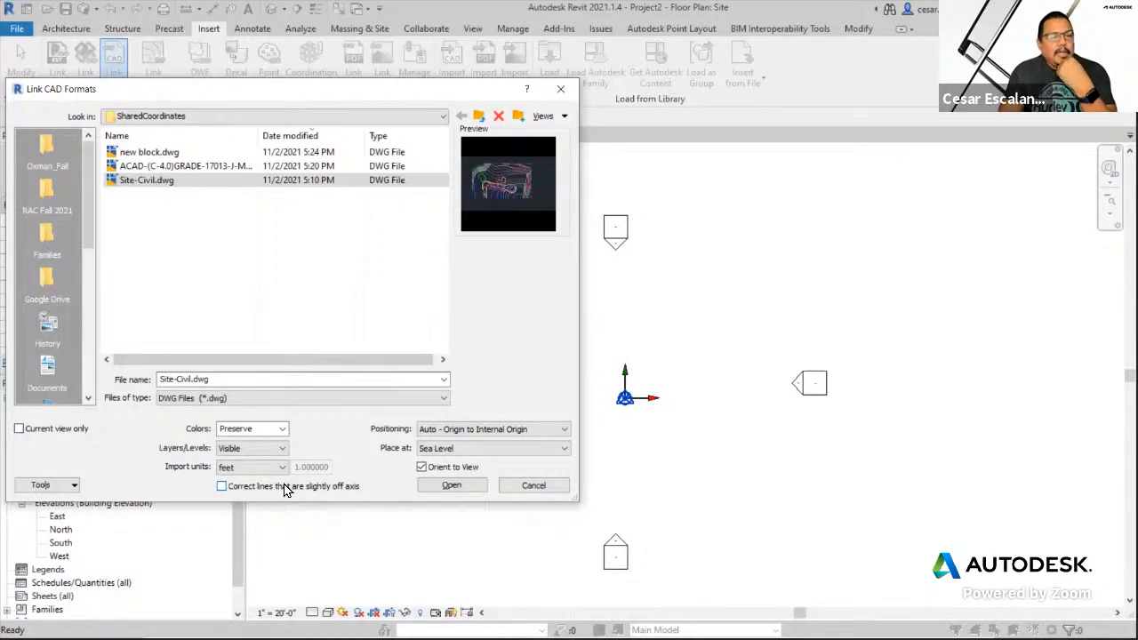
click(423, 469)
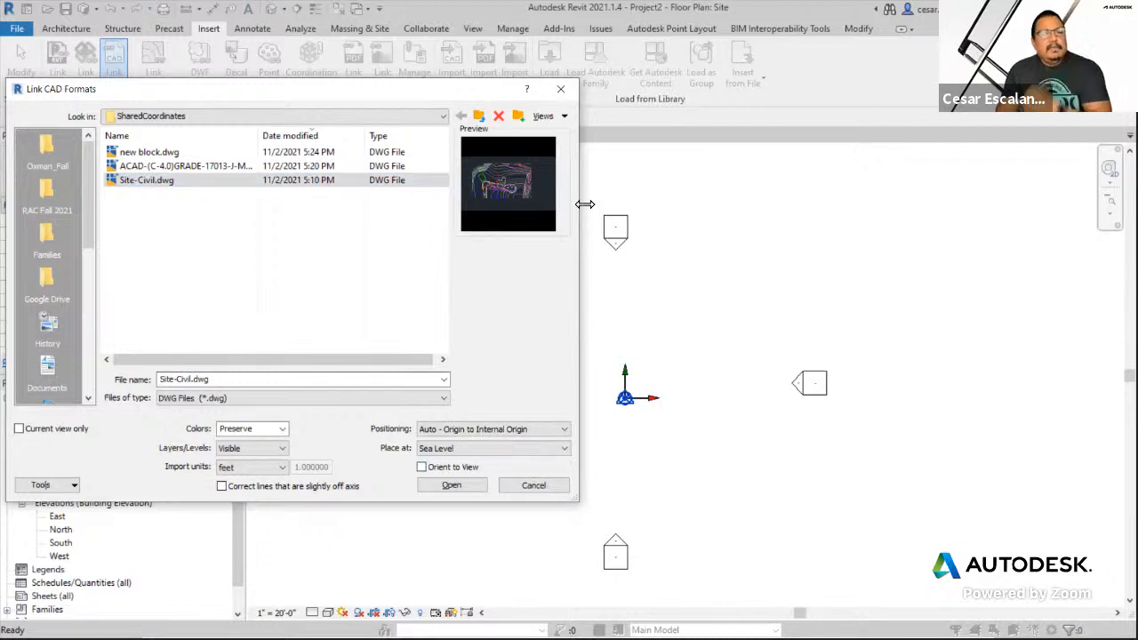
- Link Site-Civil.dwg into the Site plan with the chosen settings and select the placed drawing to check where it lands
click(452, 485)
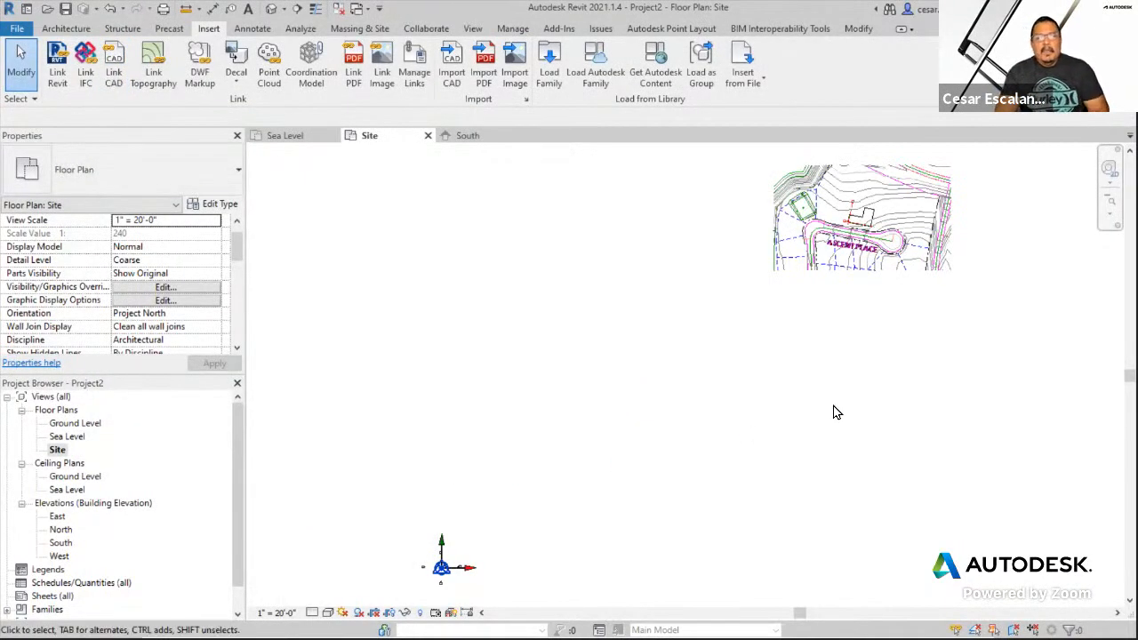
click(735, 197)
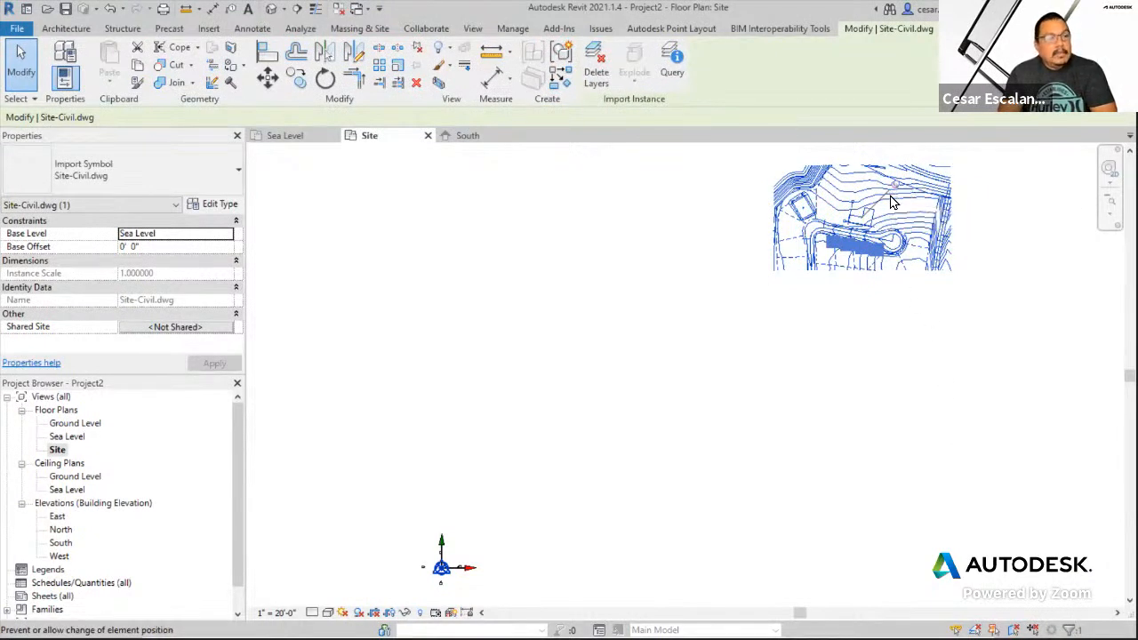
click(749, 439)
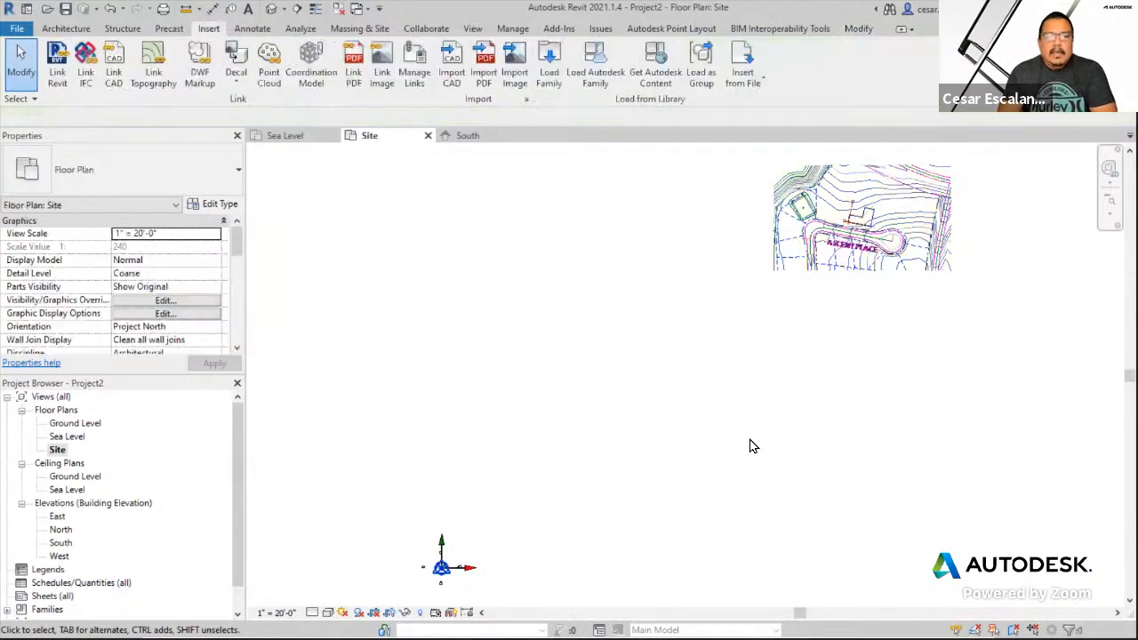
- Move the east elevation marker together with its view from the project origin to the east side of the linked site drawing
scroll(449, 591, up, 3)
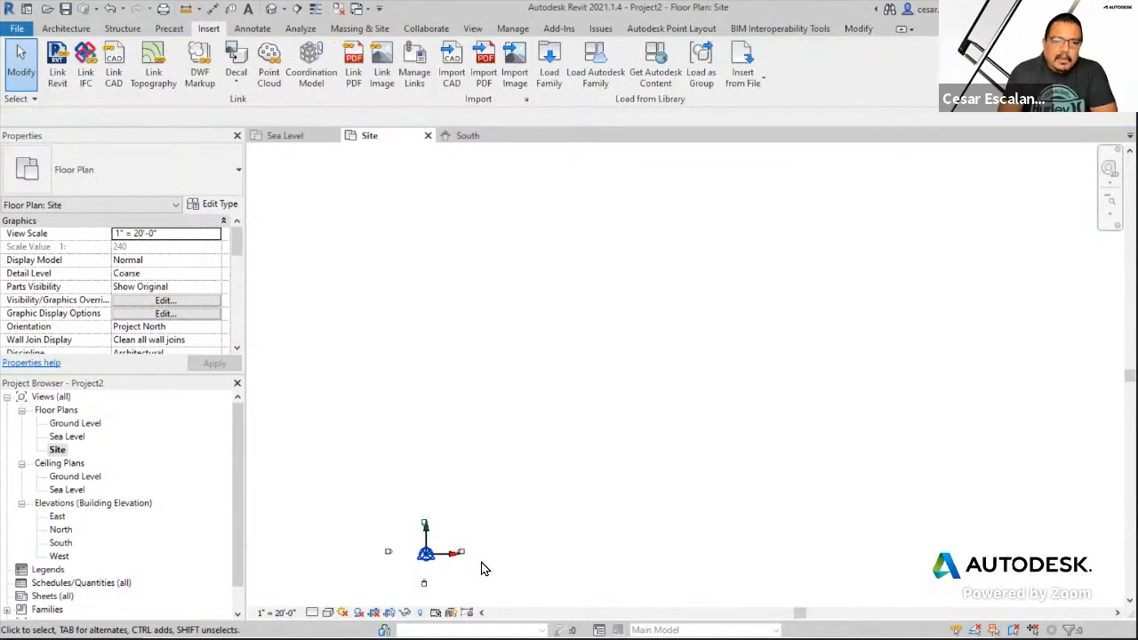
mouse_move(455, 562)
mouse_down()
mouse_move(485, 535)
mouse_move(472, 559)
mouse_up()
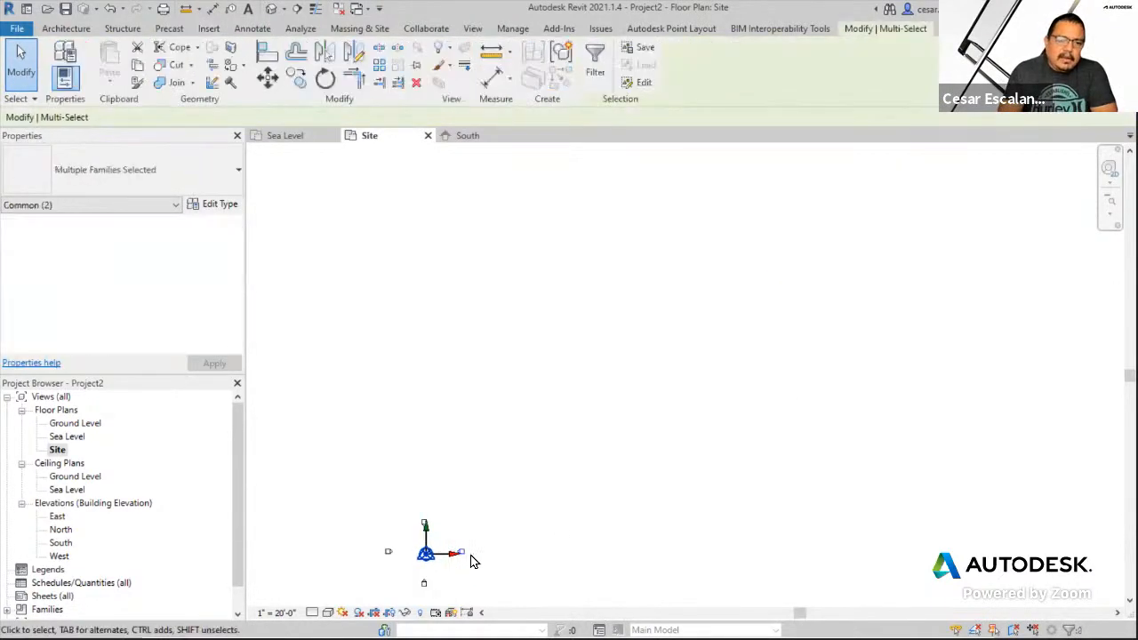
scroll(762, 431, down, 3)
mouse_move(762, 431)
mouse_down()
mouse_move(783, 426)
mouse_move(634, 495)
mouse_up()
middle_drag(837, 419, 584, 512)
mouse_move(635, 496)
mouse_down()
mouse_move(1028, 262)
mouse_move(887, 255)
mouse_up()
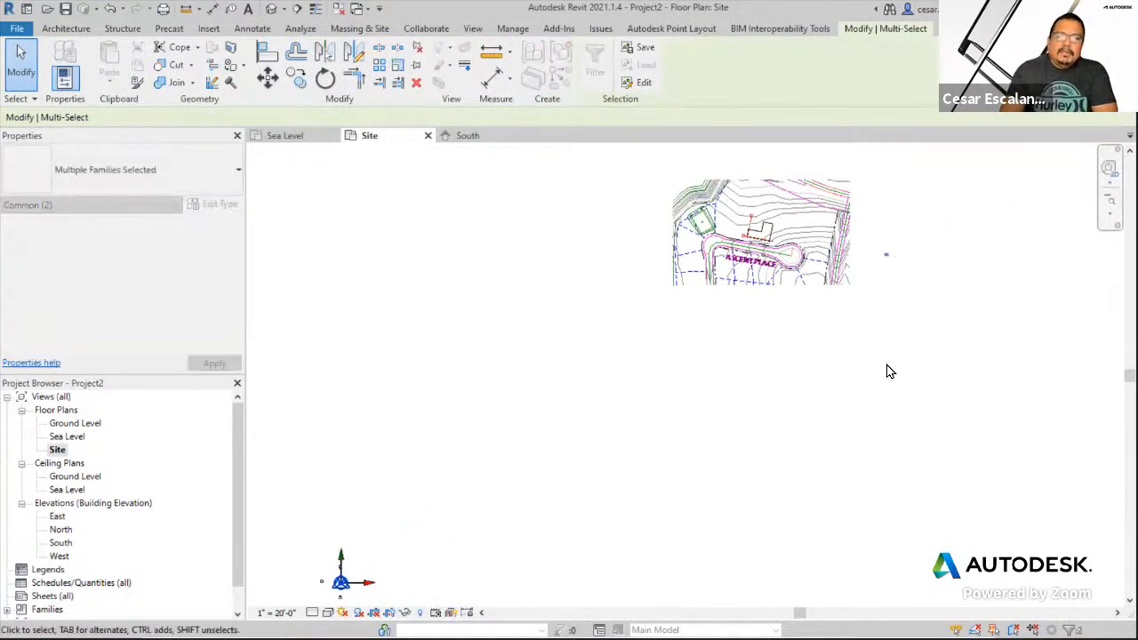
- Move the south elevation marker to below the linked site and the west marker to its west side, each with its view
middle_drag(786, 422, 894, 337)
scroll(449, 528, up, 2)
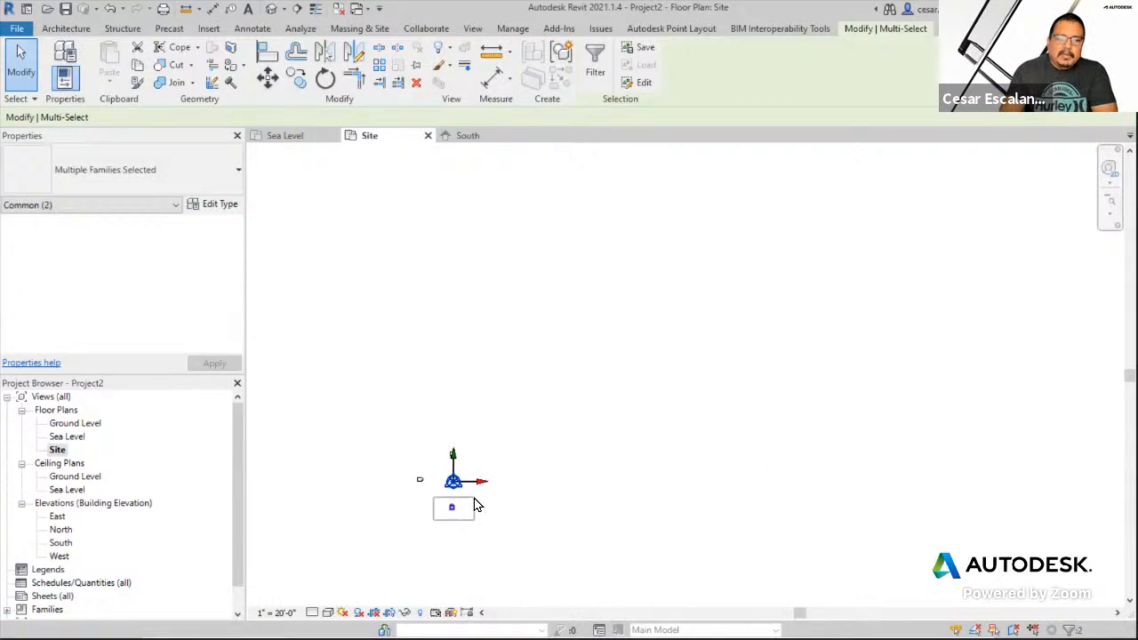
mouse_move(455, 508)
mouse_down()
mouse_move(948, 491)
mouse_move(784, 521)
mouse_move(859, 508)
mouse_move(934, 516)
mouse_up()
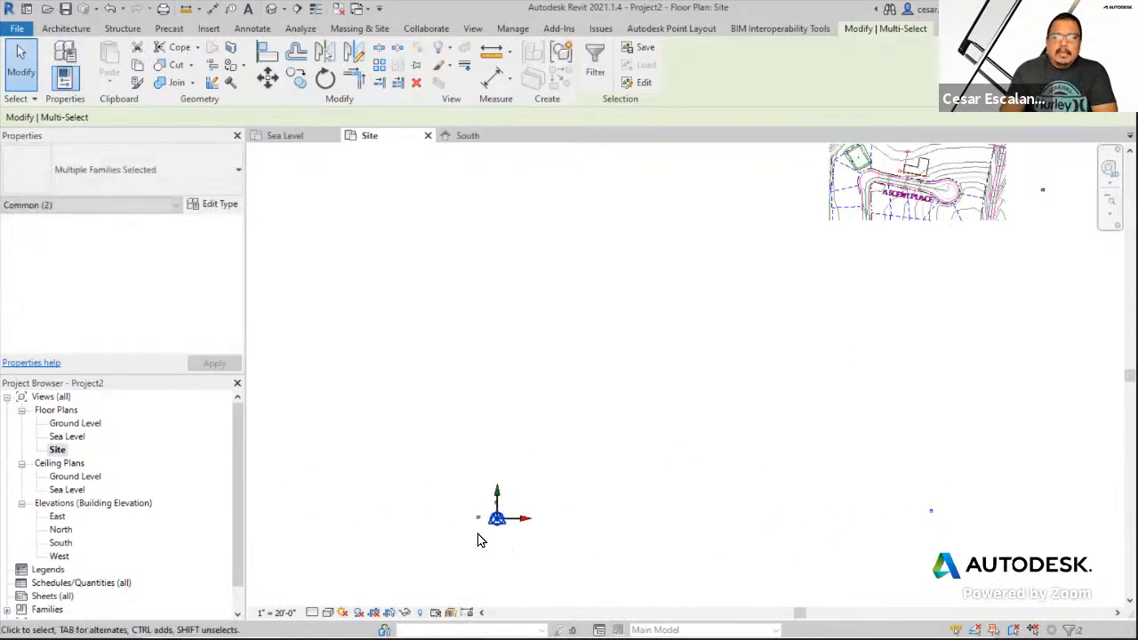
mouse_move(480, 511)
mouse_down()
mouse_move(731, 287)
mouse_move(669, 447)
mouse_up()
drag(760, 262, 775, 258)
- Try moving only the north elevation marker's square symbol without its view arrow, and undo the move
scroll(553, 470, up, 5)
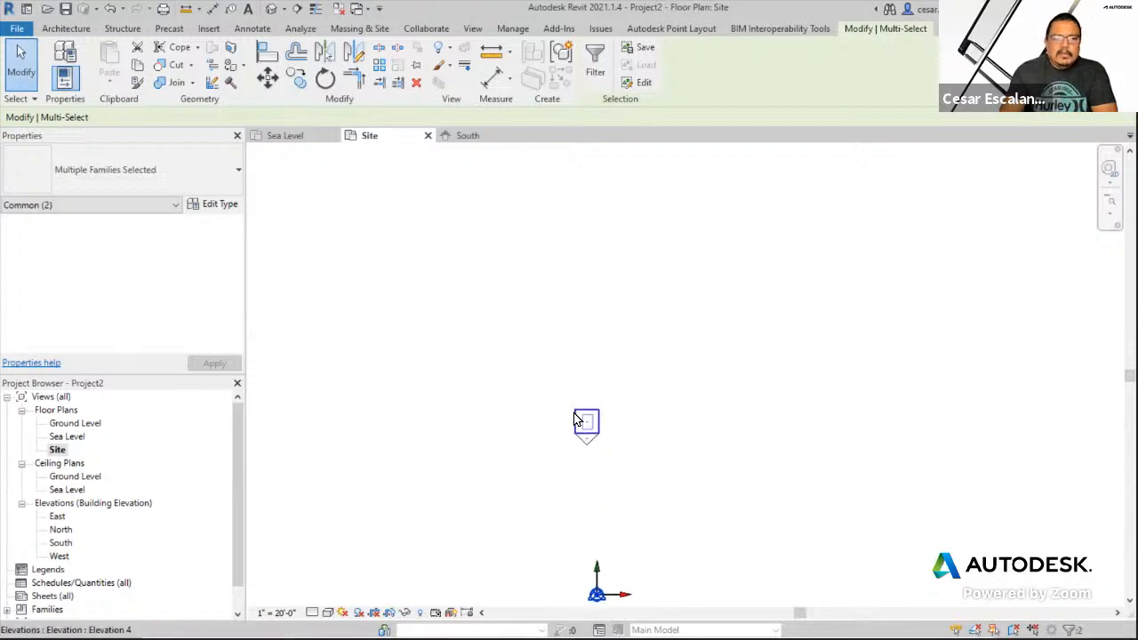
mouse_move(558, 382)
mouse_down()
mouse_move(661, 475)
mouse_move(457, 356)
mouse_up()
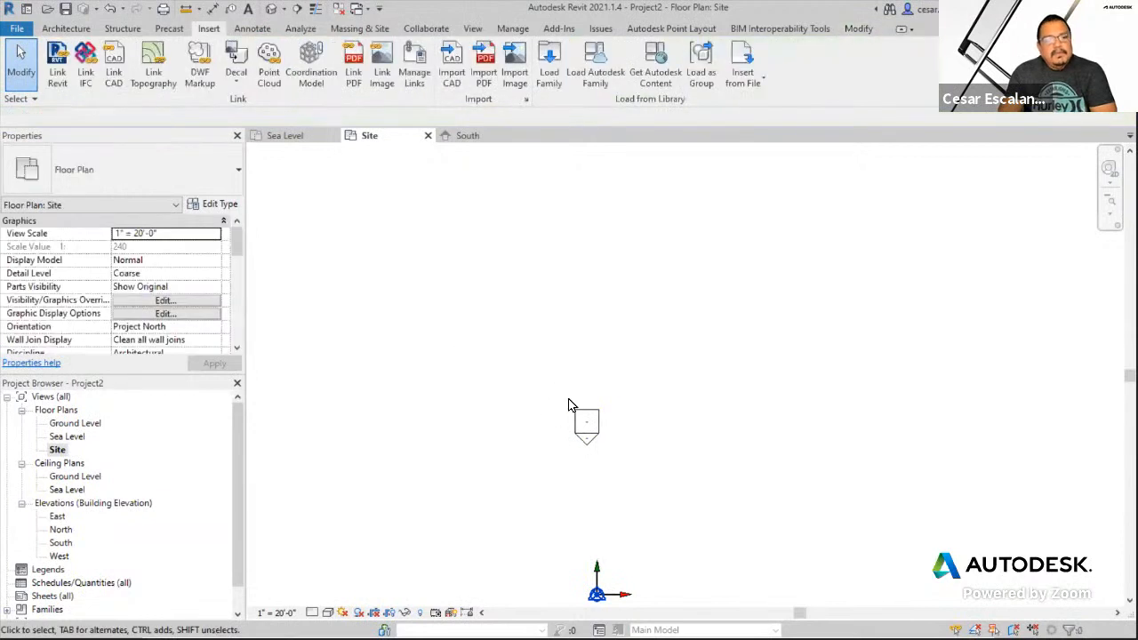
click(628, 449)
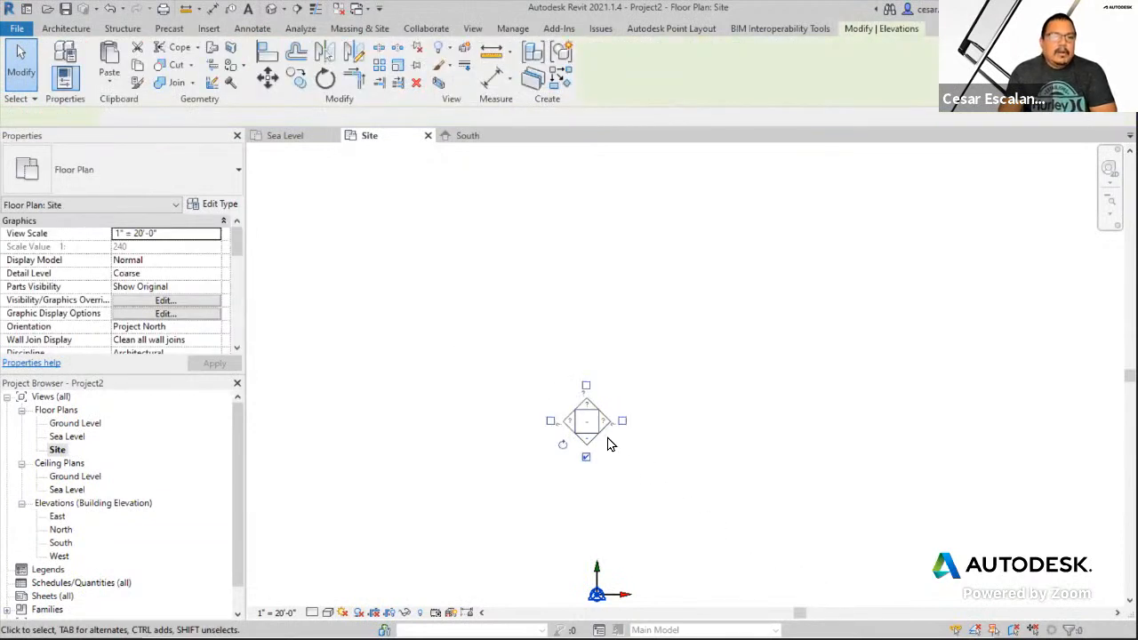
drag(596, 420, 699, 355)
click(696, 444)
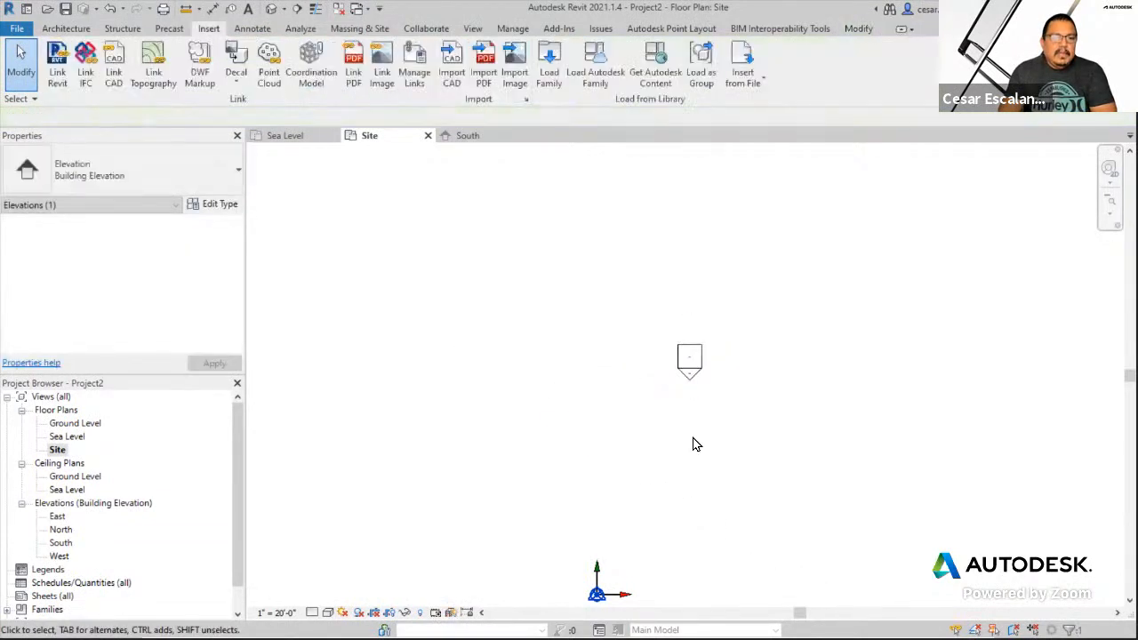
click(689, 373)
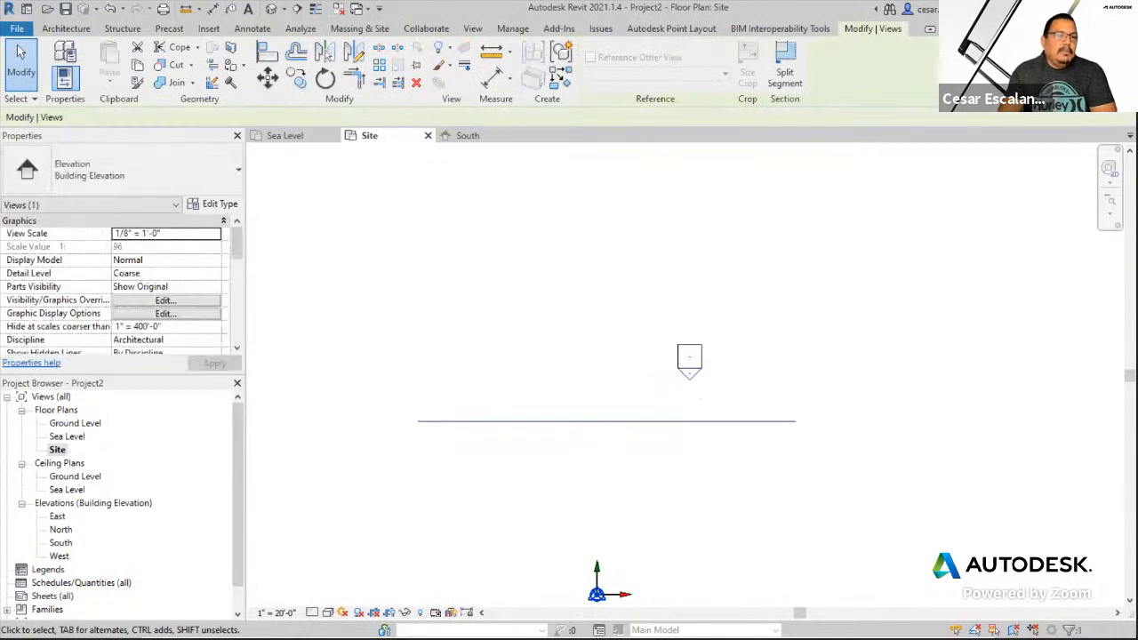
click(110, 9)
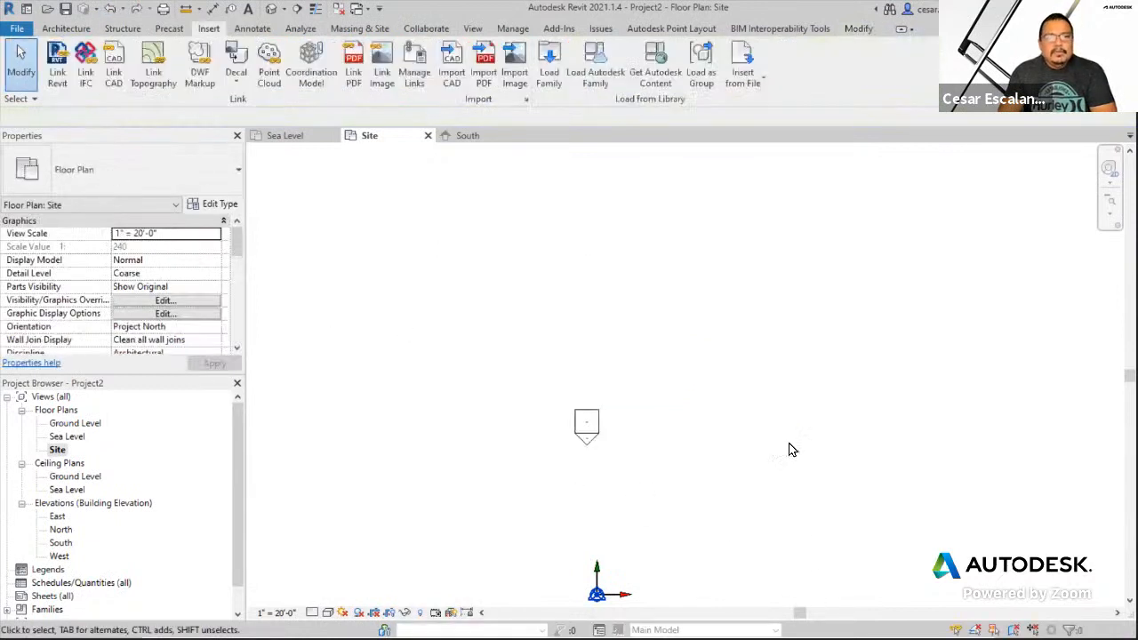
- Select the north elevation marker together with its view and move both to just north of the linked site drawing
click(587, 416)
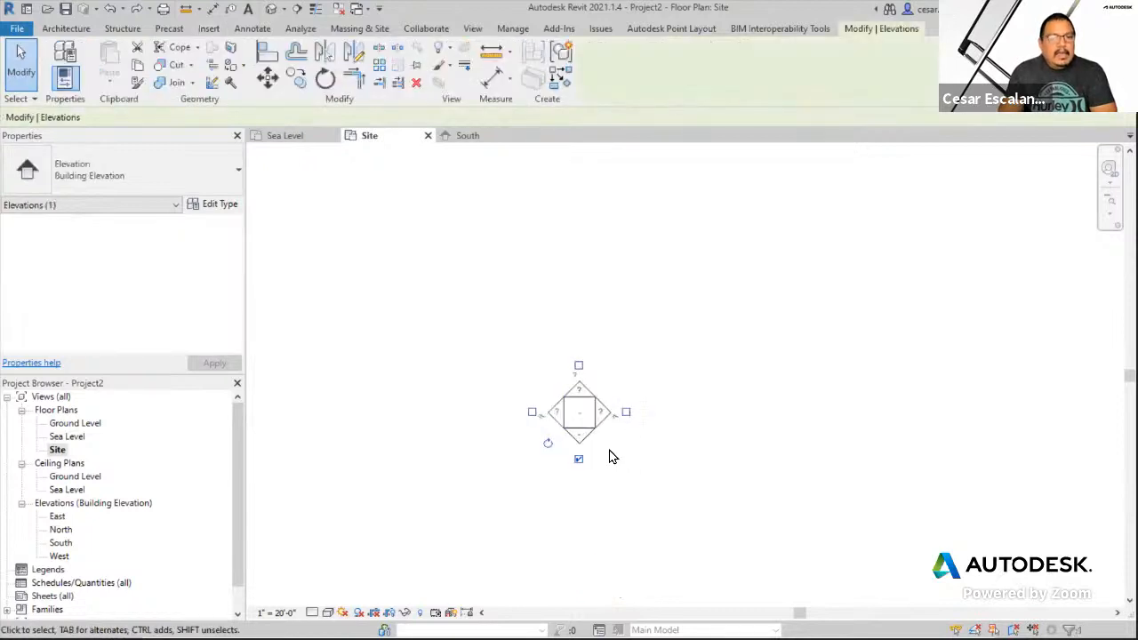
click(455, 314)
drag(454, 314, 707, 533)
click(49, 204)
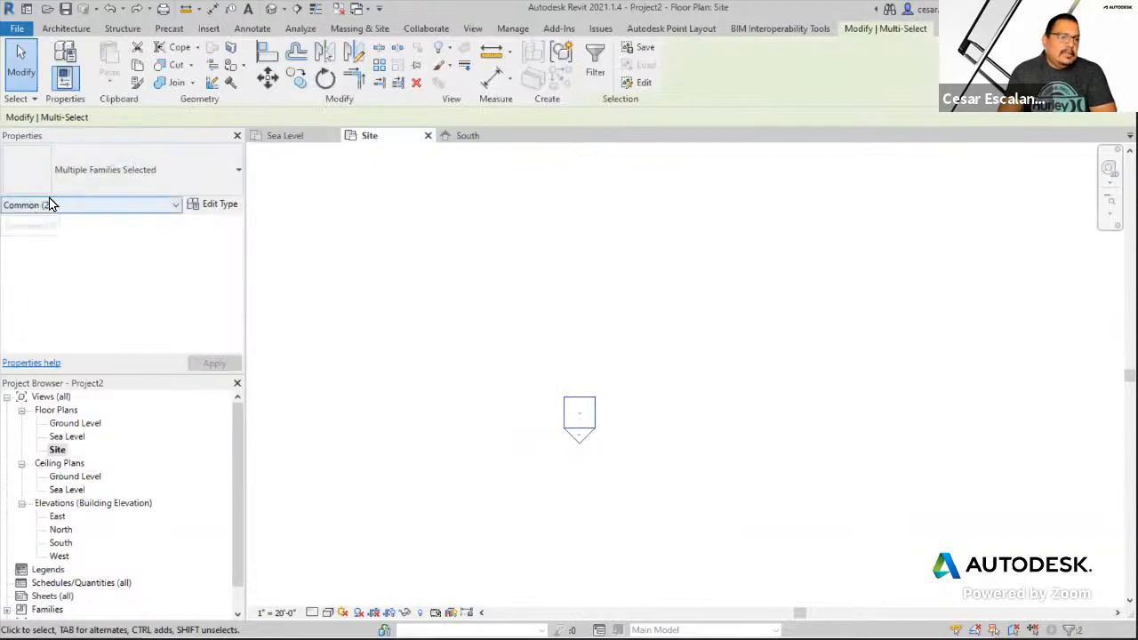
click(587, 404)
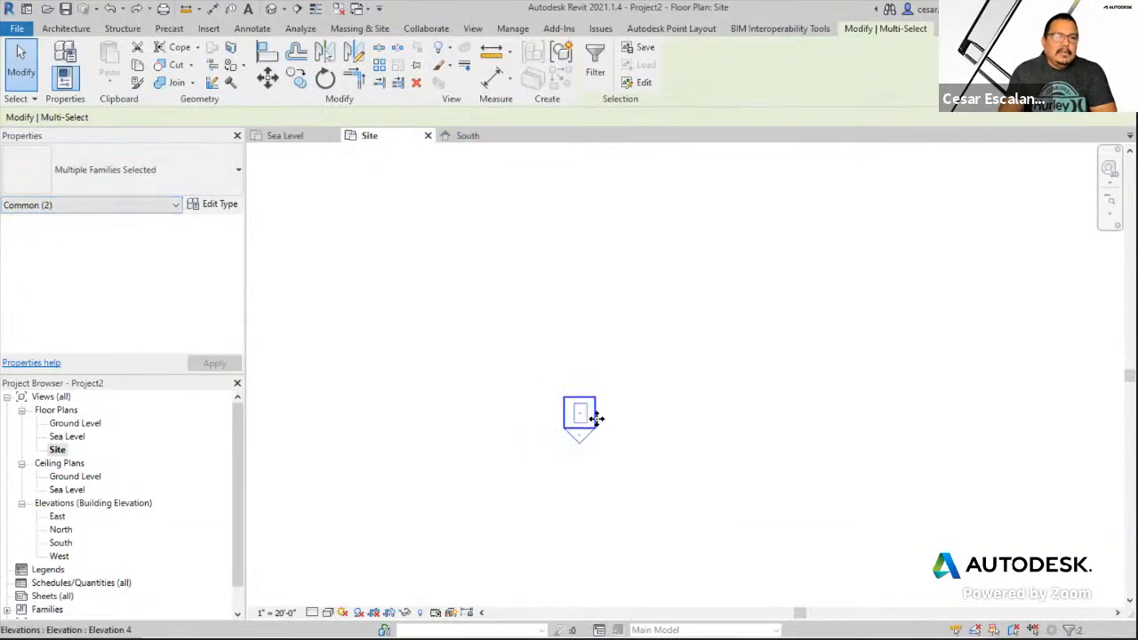
drag(593, 420, 739, 353)
scroll(696, 370, down, 5)
mouse_move(739, 353)
middle_down()
mouse_move(653, 424)
mouse_move(498, 458)
middle_up()
scroll(499, 458, down, 4)
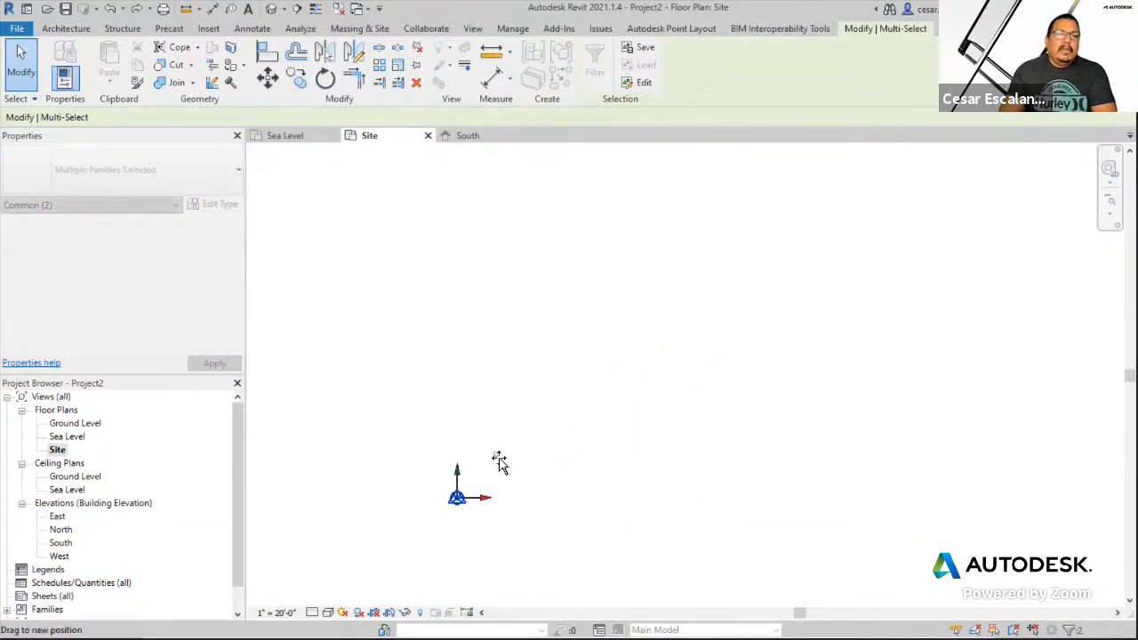
scroll(533, 422, down, 3)
middle_drag(771, 204, 708, 388)
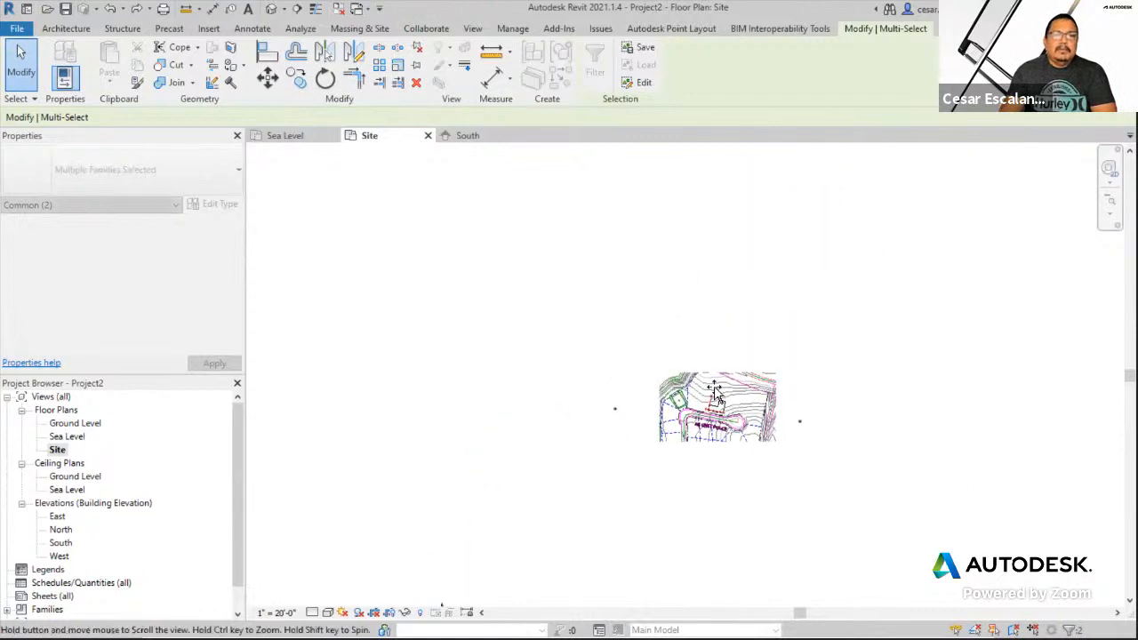
drag(720, 347, 711, 343)
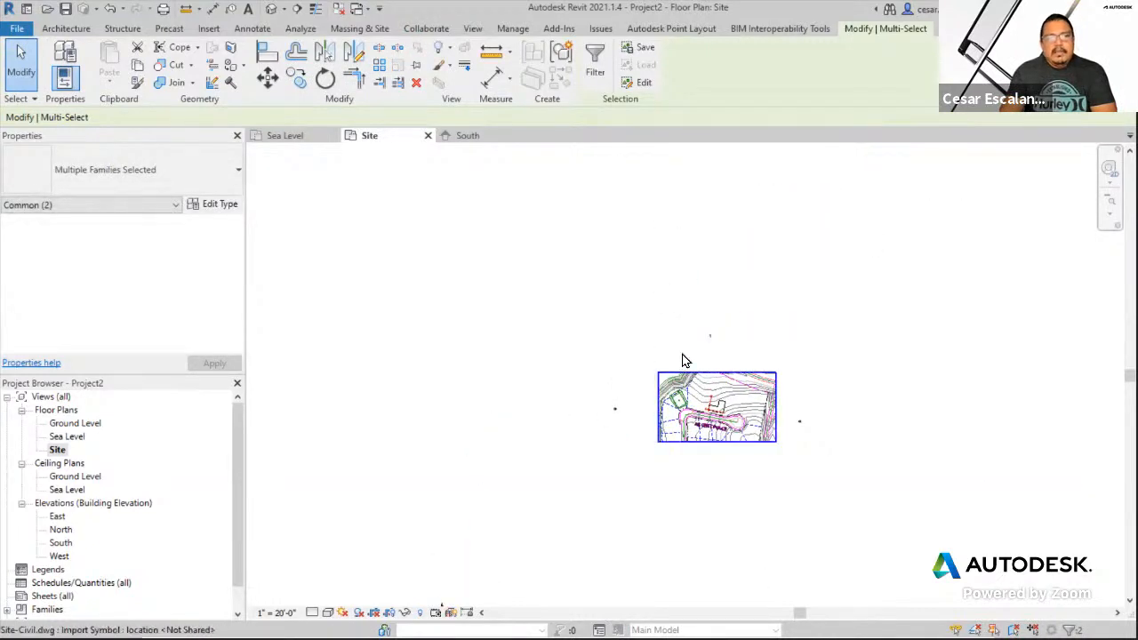
- Move the south elevation marker and its view slightly farther south of the linked site drawing
scroll(755, 339, up, 2)
scroll(753, 339, up, 3)
scroll(803, 417, down, 2)
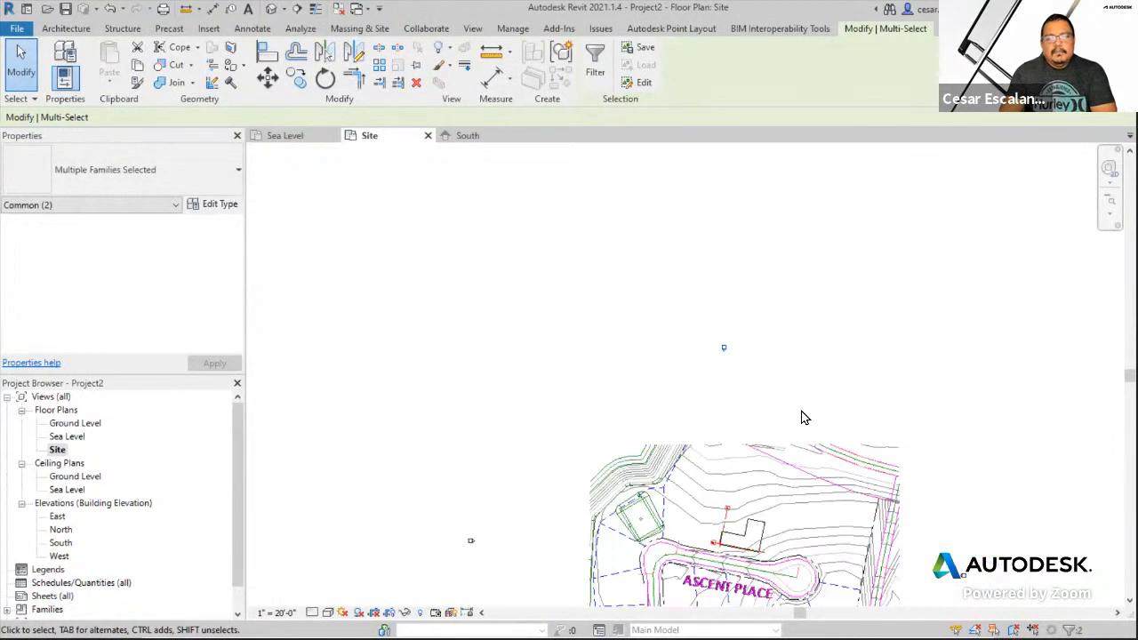
middle_drag(803, 417, 853, 195)
scroll(853, 194, down, 2)
middle_drag(855, 314, 865, 227)
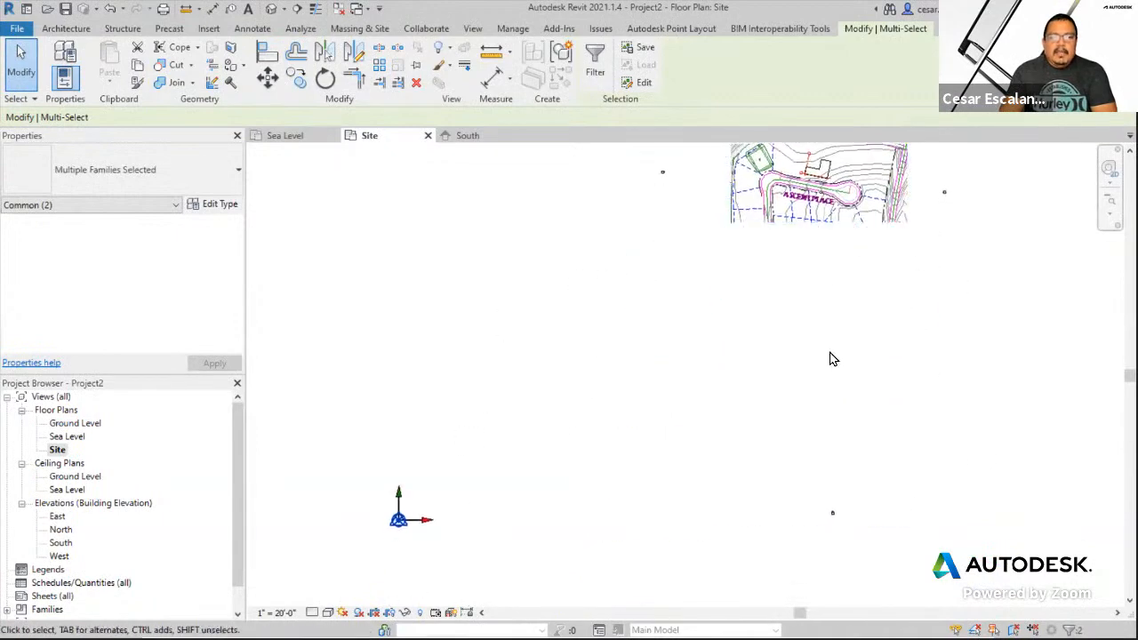
mouse_move(808, 488)
mouse_down()
mouse_move(859, 543)
mouse_move(835, 549)
mouse_up()
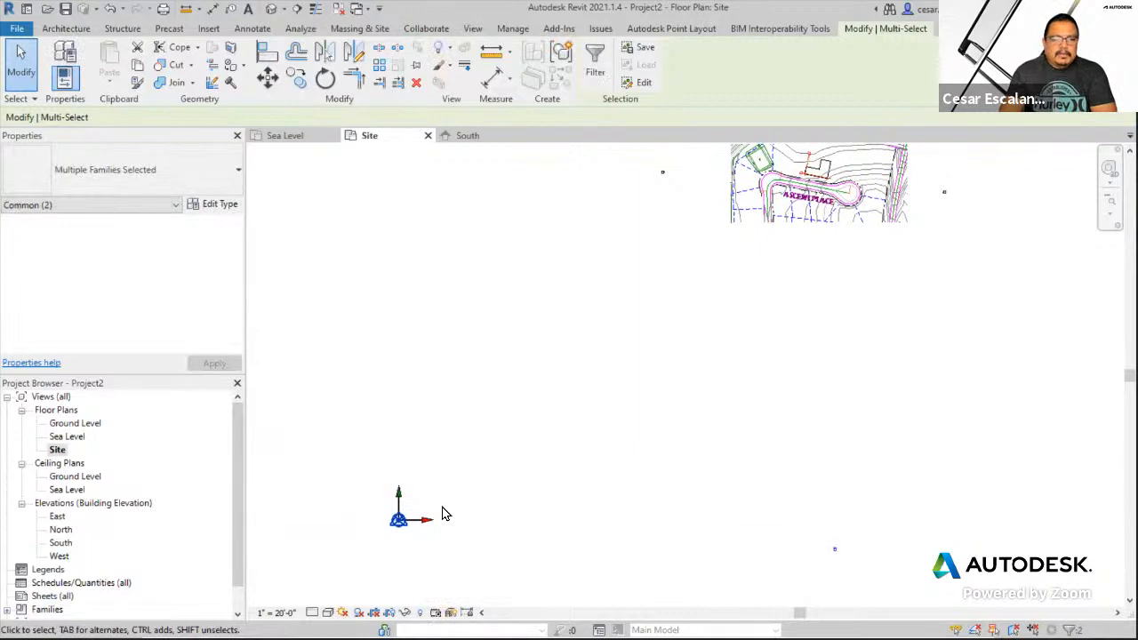
- Examine the linked site's position relative to the project origin, along with its eastern property corner and the corner of the building outline
scroll(380, 531, up, 2)
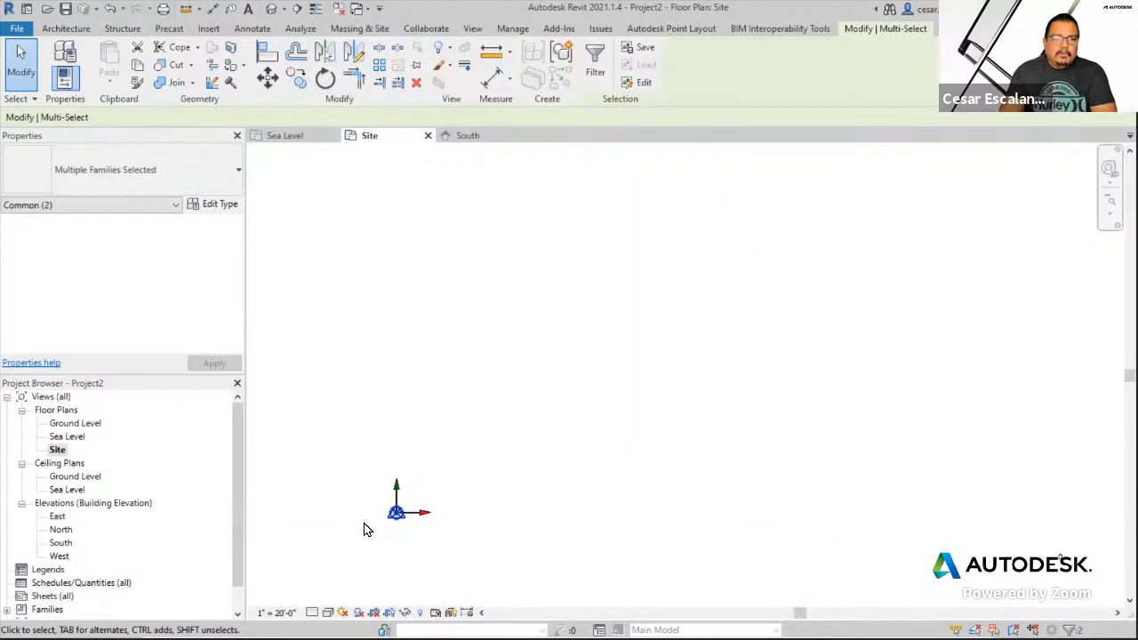
scroll(805, 407, down, 2)
middle_drag(805, 406, 735, 485)
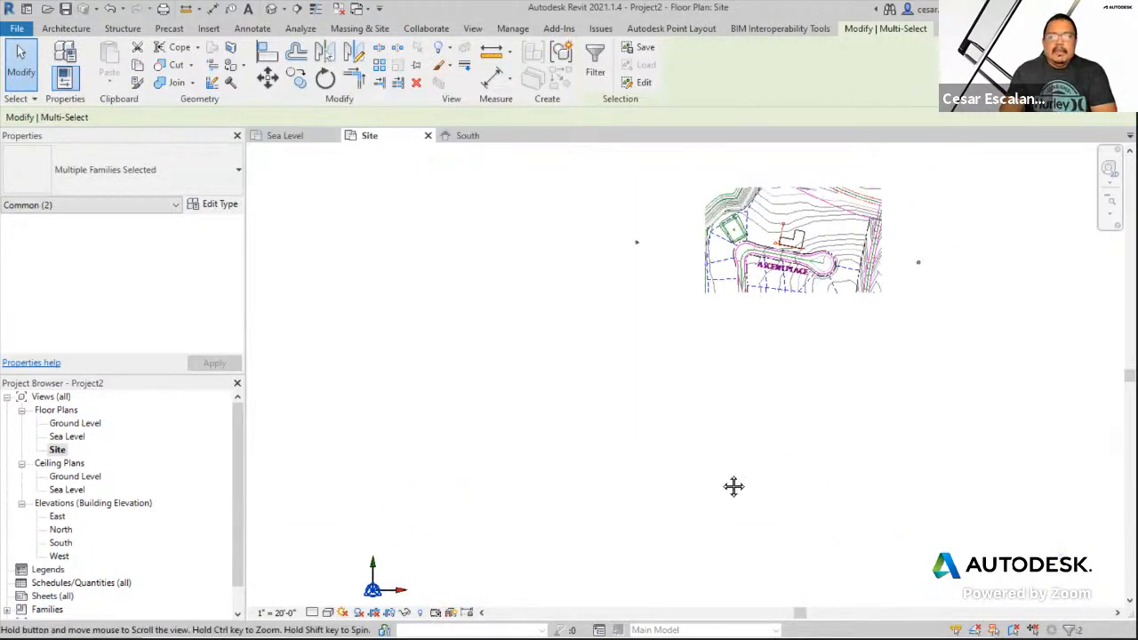
scroll(734, 485, down, 1)
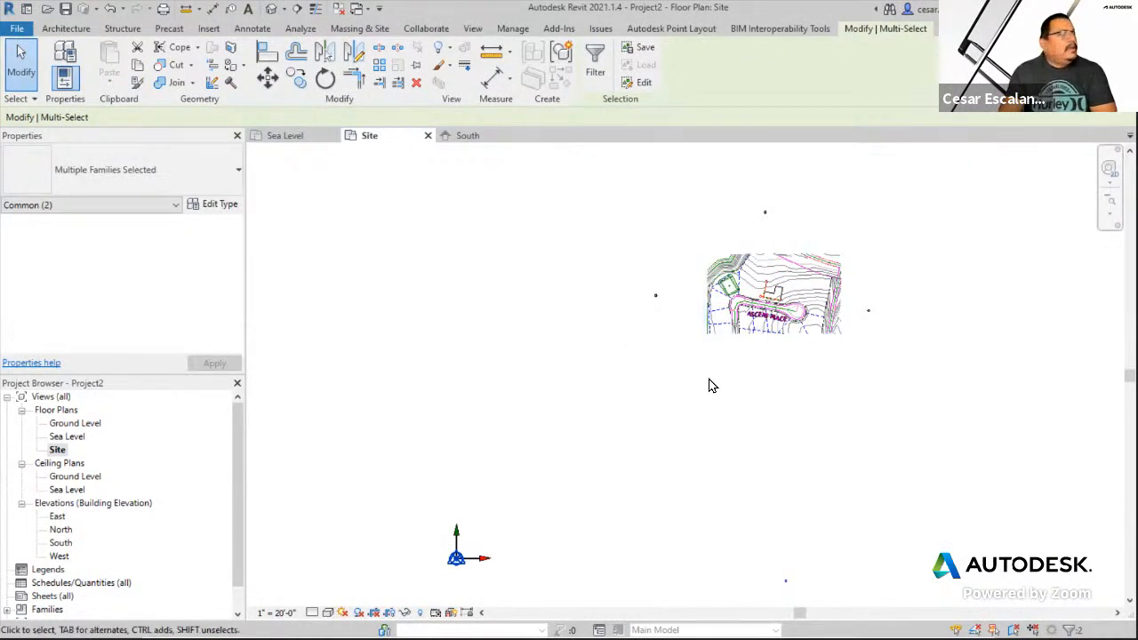
scroll(875, 318, up, 4)
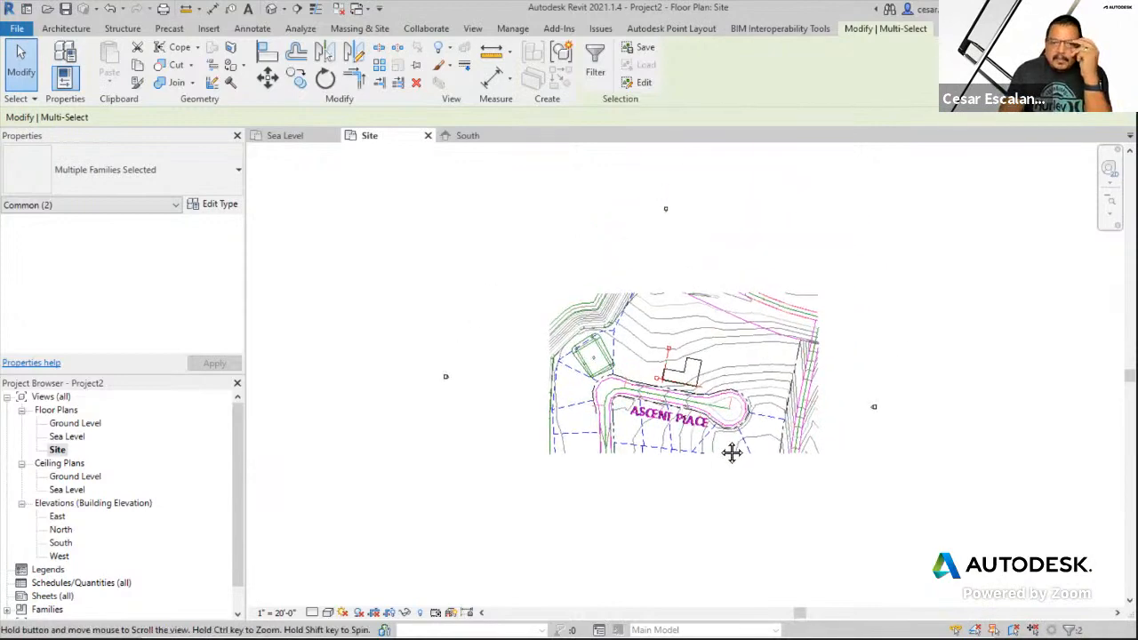
scroll(813, 329, up, 2)
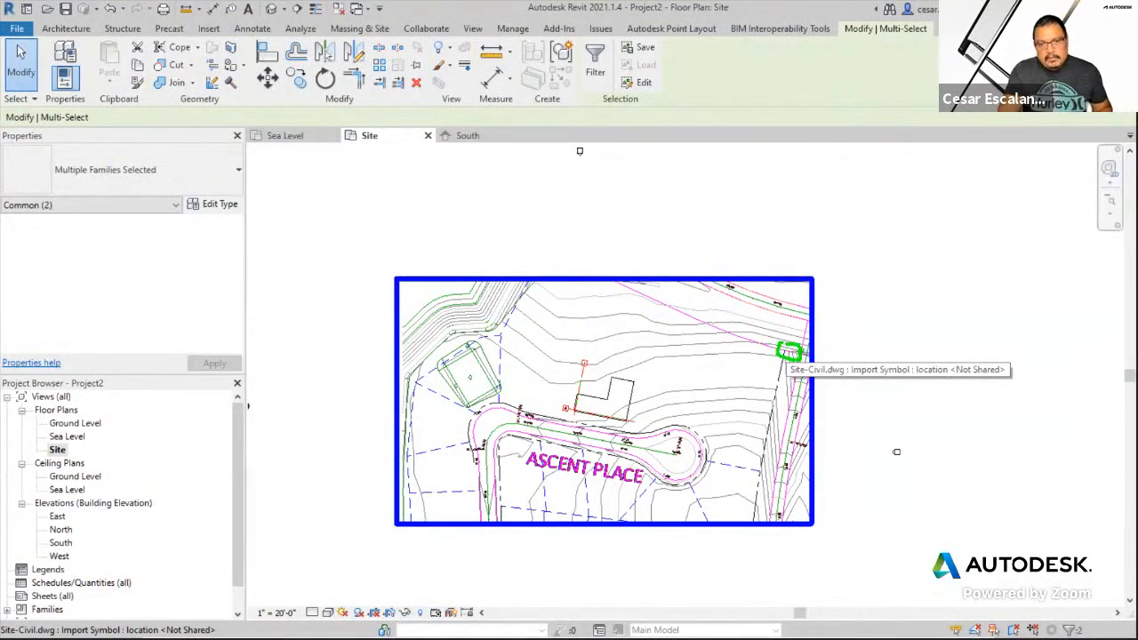
drag(802, 352, 893, 322)
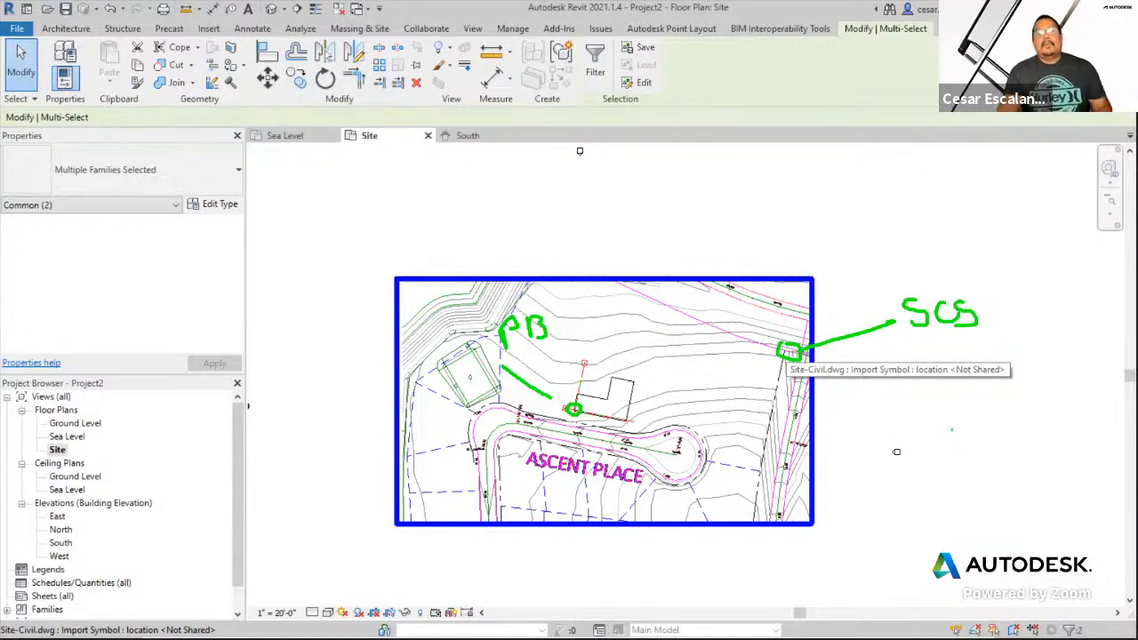
click(916, 414)
scroll(916, 391, down, 4)
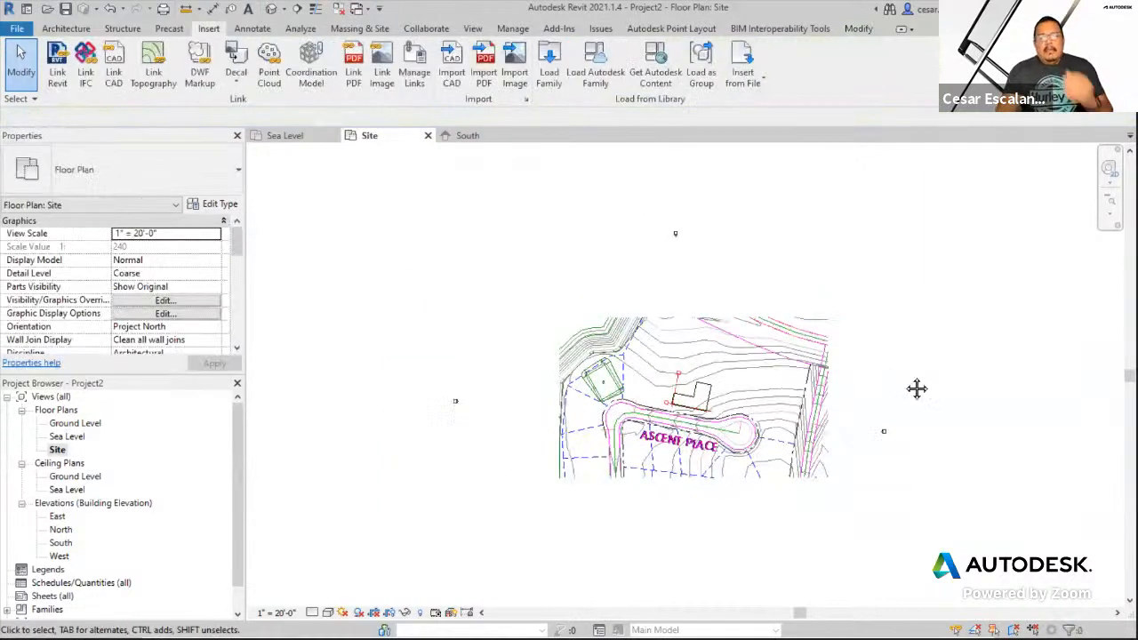
scroll(729, 402, up, 1)
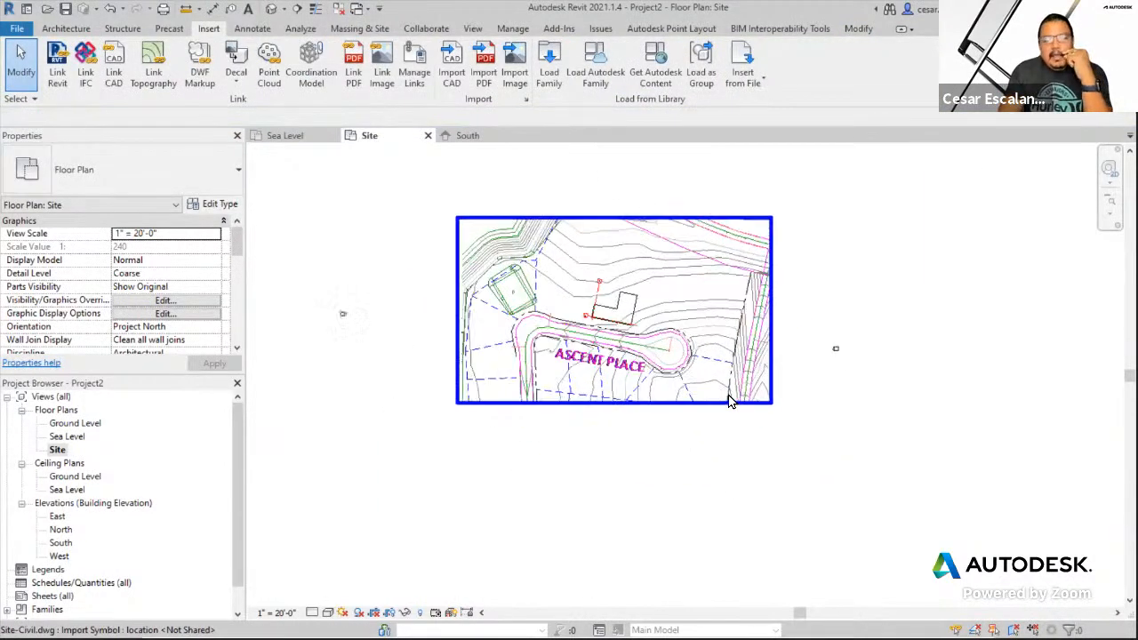
- Inspect the heights of the Site-Civil link's geometry in the default 3D view and in the South elevation
click(735, 383)
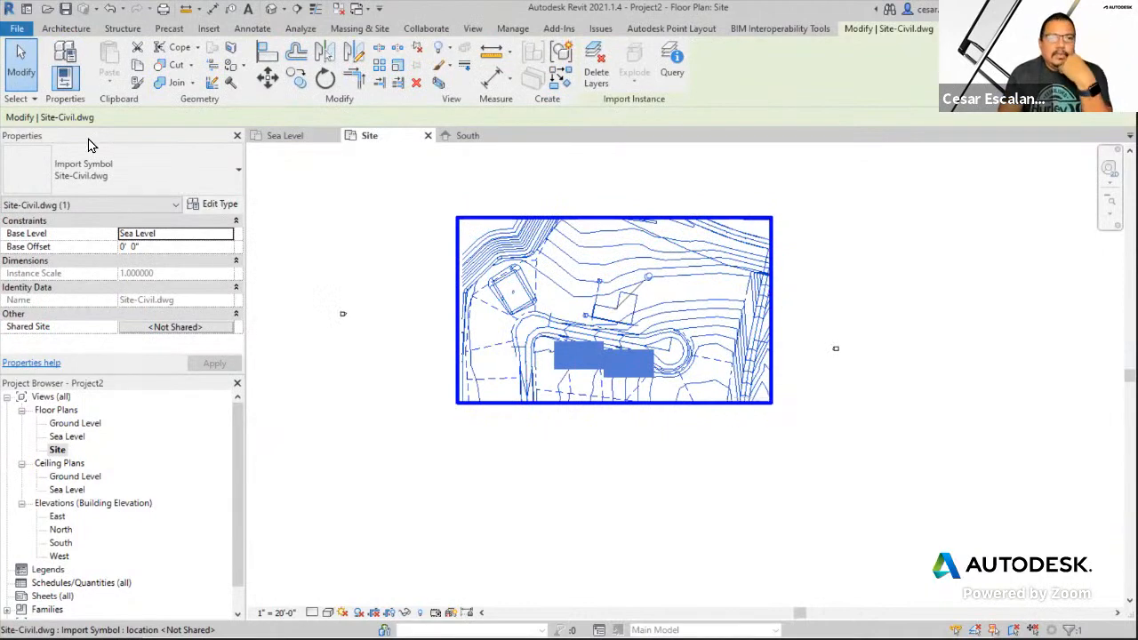
click(273, 9)
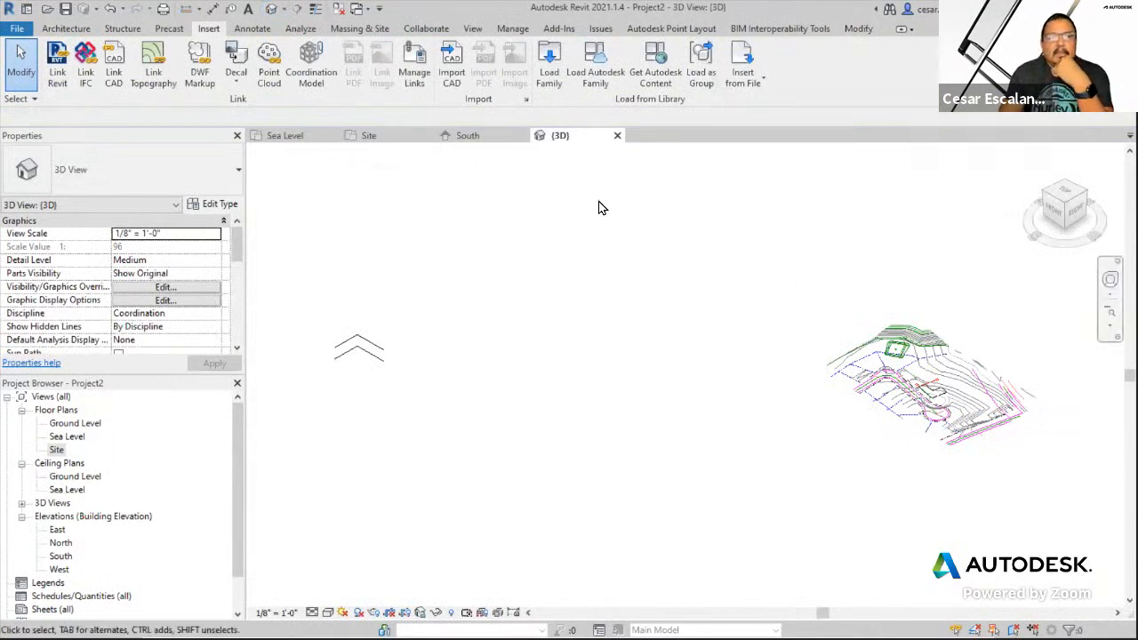
click(618, 136)
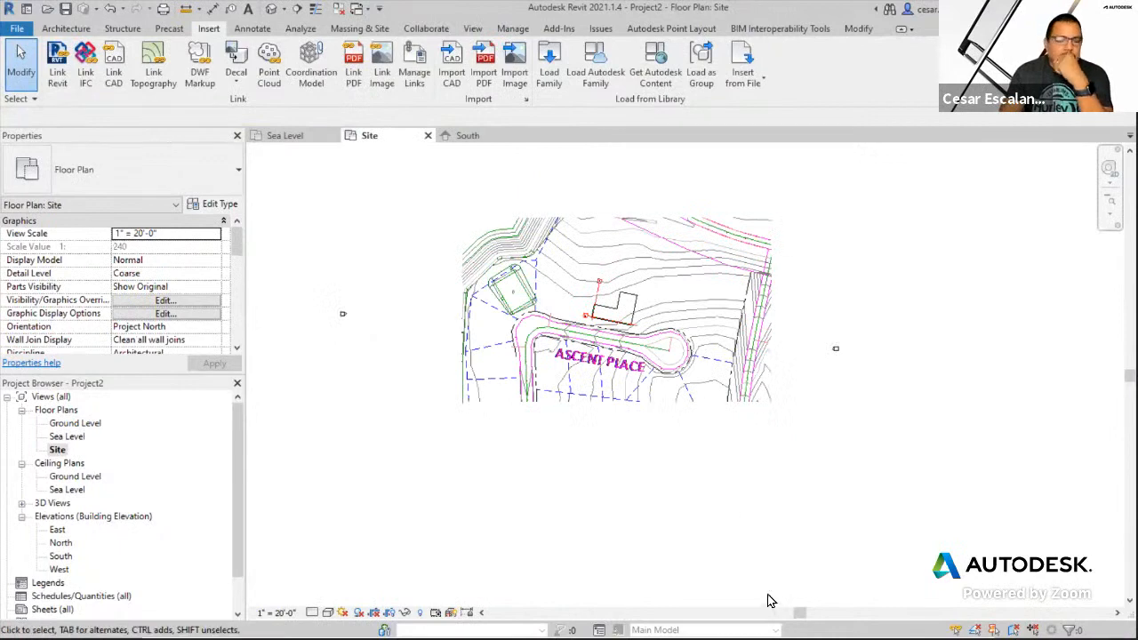
double_click(63, 557)
scroll(234, 505, down, 1)
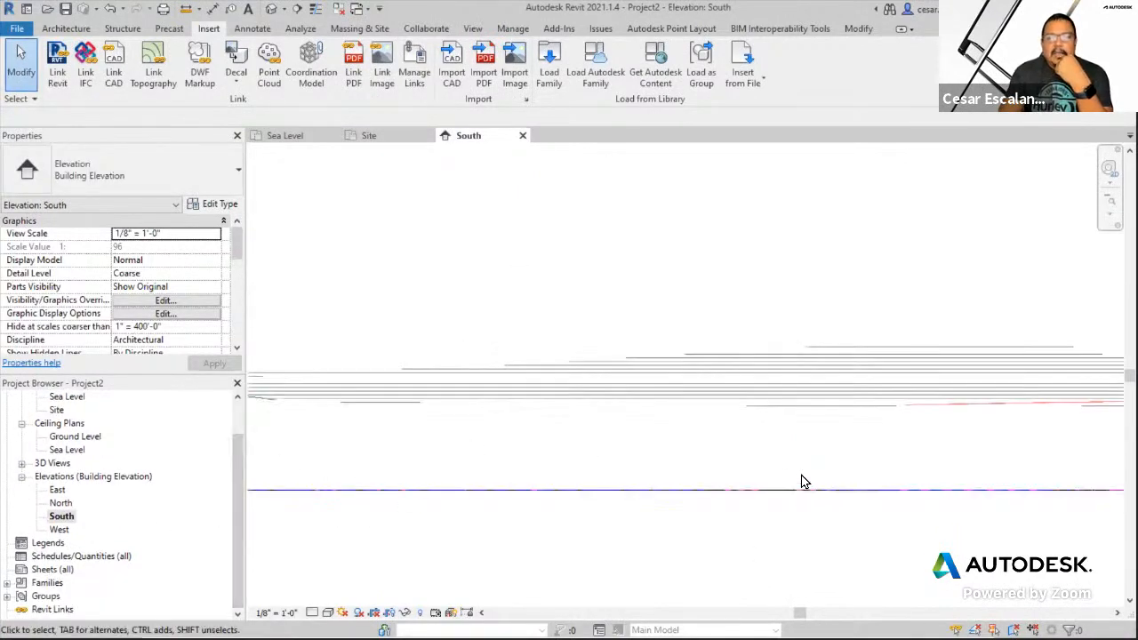
- Examine the Site-Civil link's stacked contour lines, flat linework and base level settings across the South elevation
scroll(597, 411, down, 2)
middle_drag(662, 457, 930, 374)
scroll(947, 415, down, 2)
scroll(739, 449, down, 2)
scroll(725, 426, up, 2)
scroll(889, 409, up, 2)
scroll(933, 382, up, 2)
middle_drag(1089, 408, 826, 439)
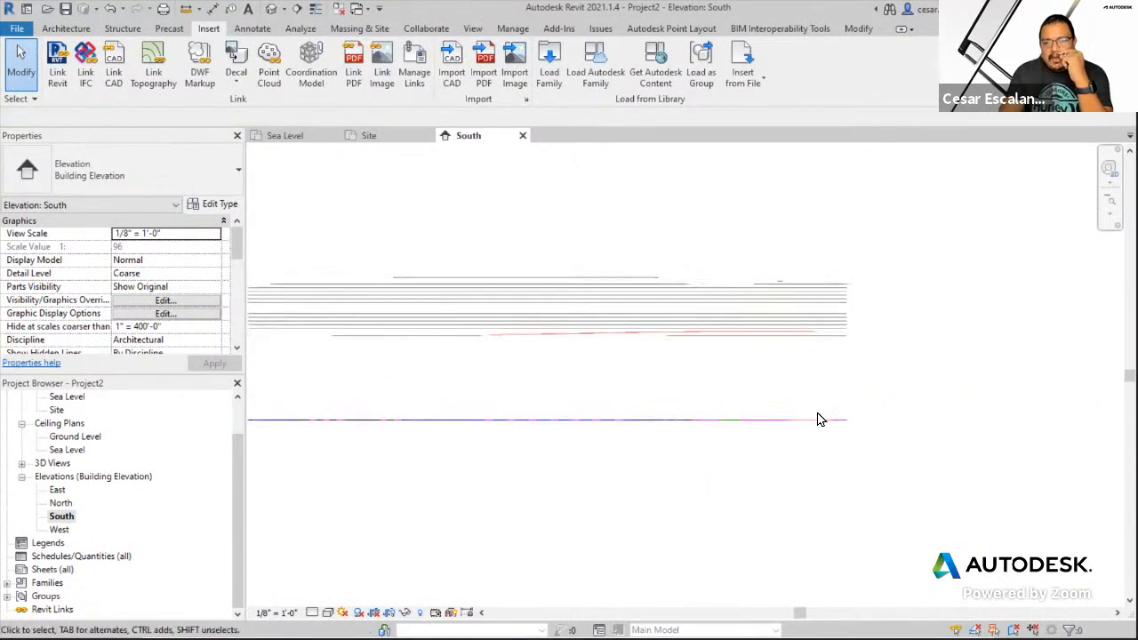
scroll(864, 308, up, 3)
scroll(691, 383, up, 3)
scroll(683, 384, down, 2)
scroll(684, 389, down, 2)
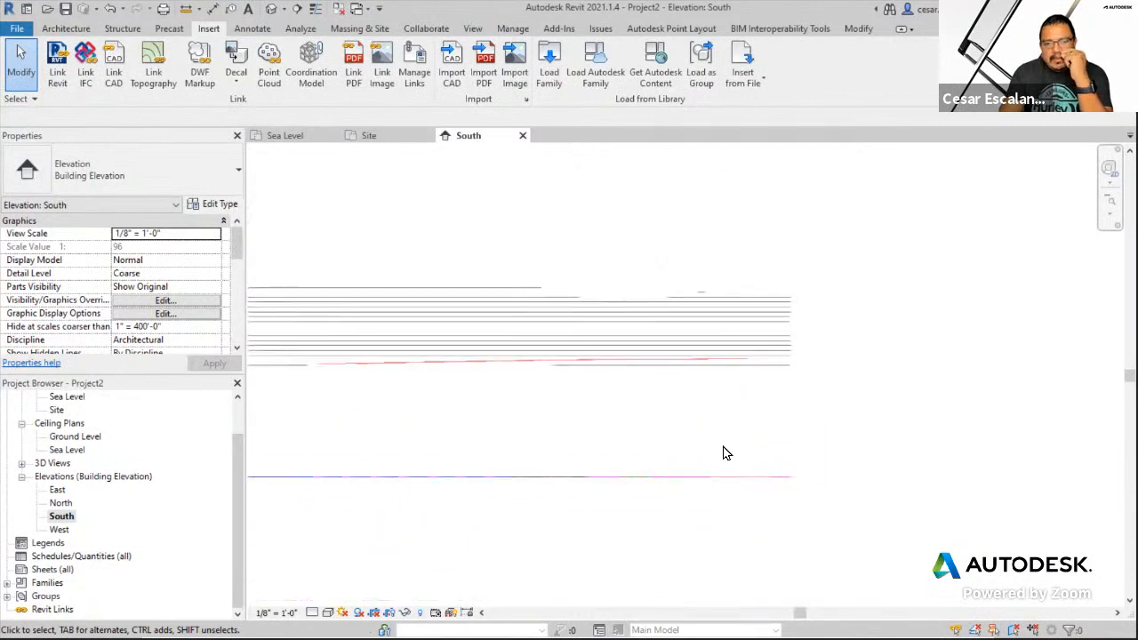
click(717, 480)
middle_drag(779, 506, 919, 384)
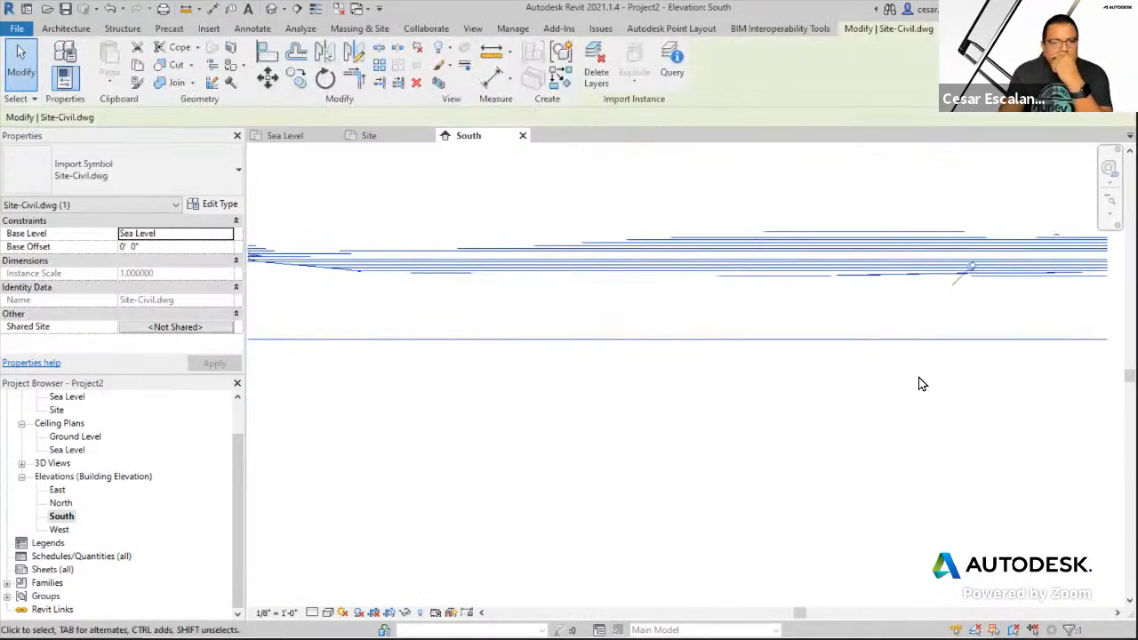
scroll(911, 394, down, 2)
scroll(436, 385, up, 2)
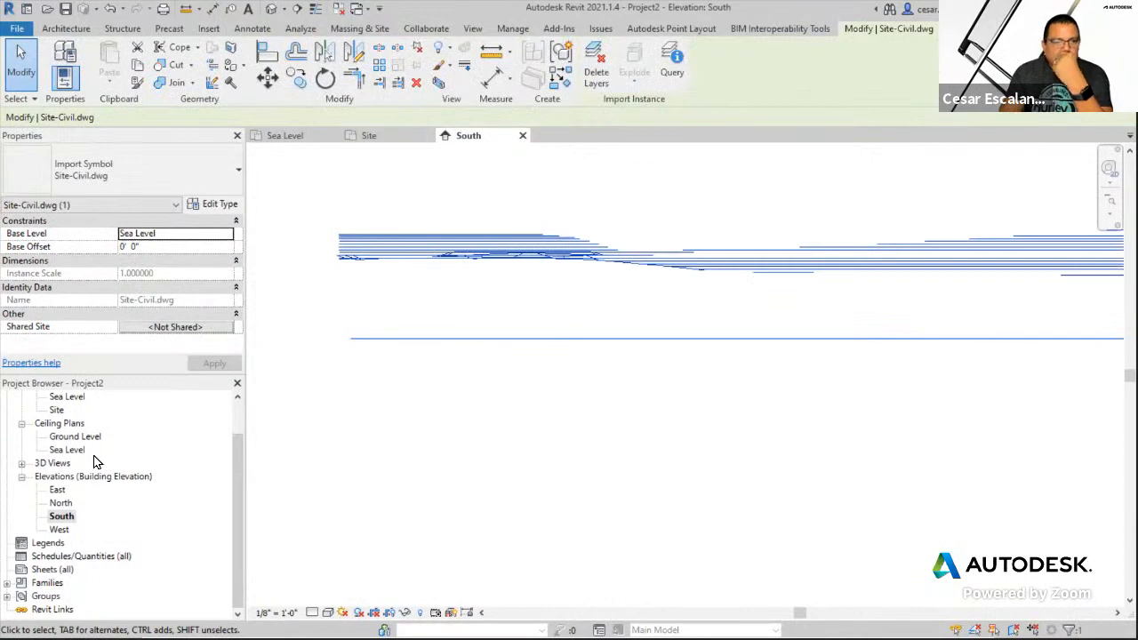
- Return to the Site plan and open the East elevation from its marker east of the linked site drawing
drag(237, 452, 235, 394)
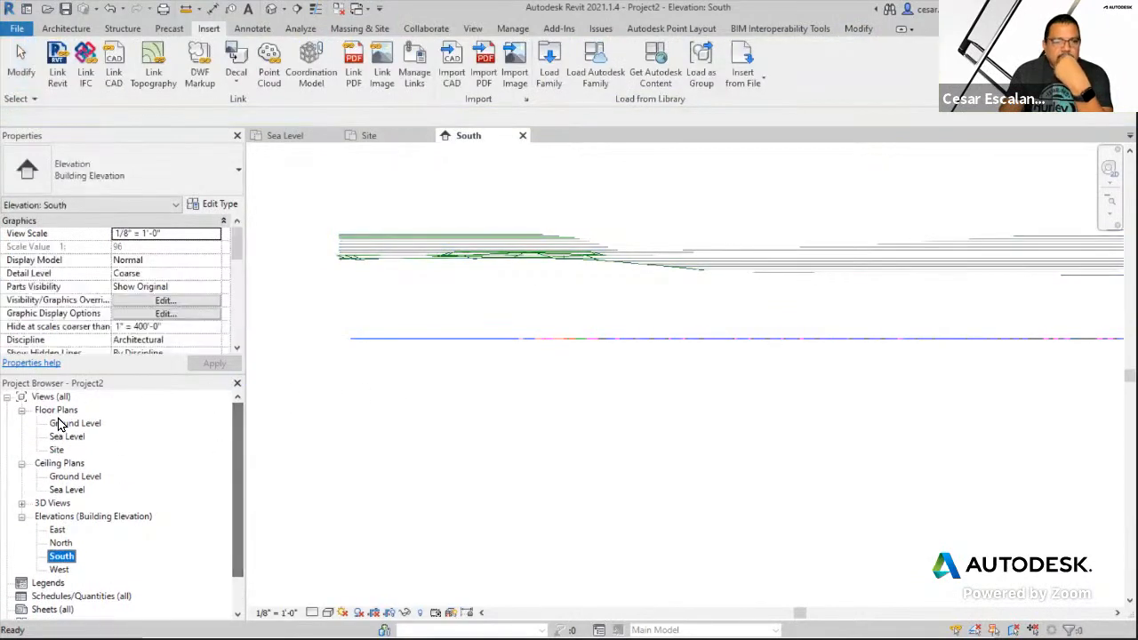
double_click(57, 449)
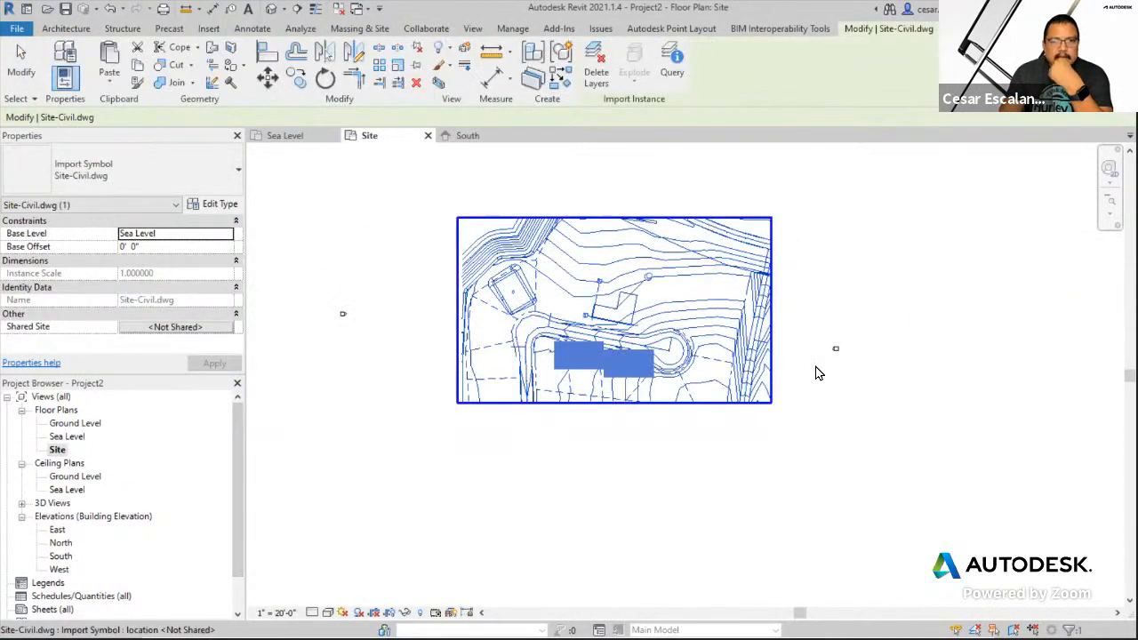
scroll(841, 365, down, 3)
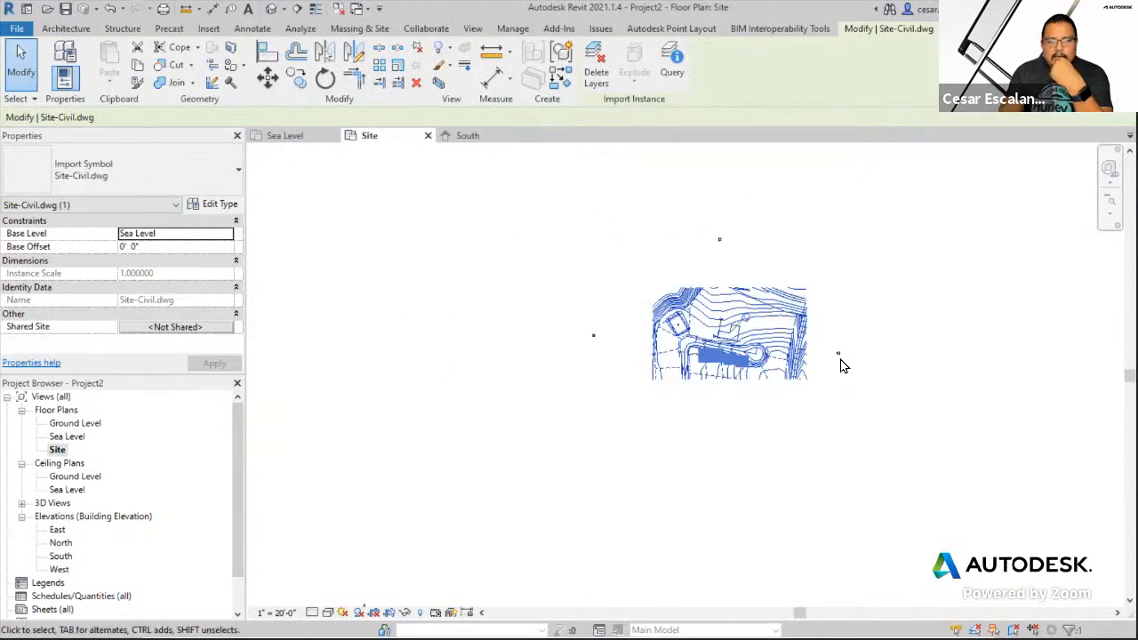
scroll(841, 364, up, 6)
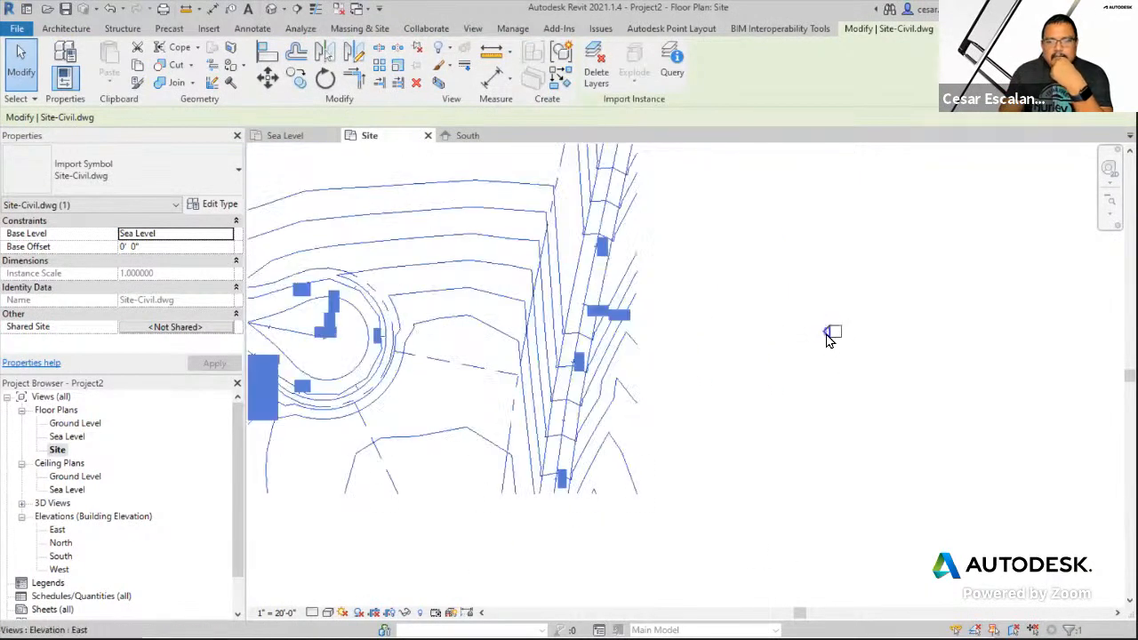
double_click(828, 334)
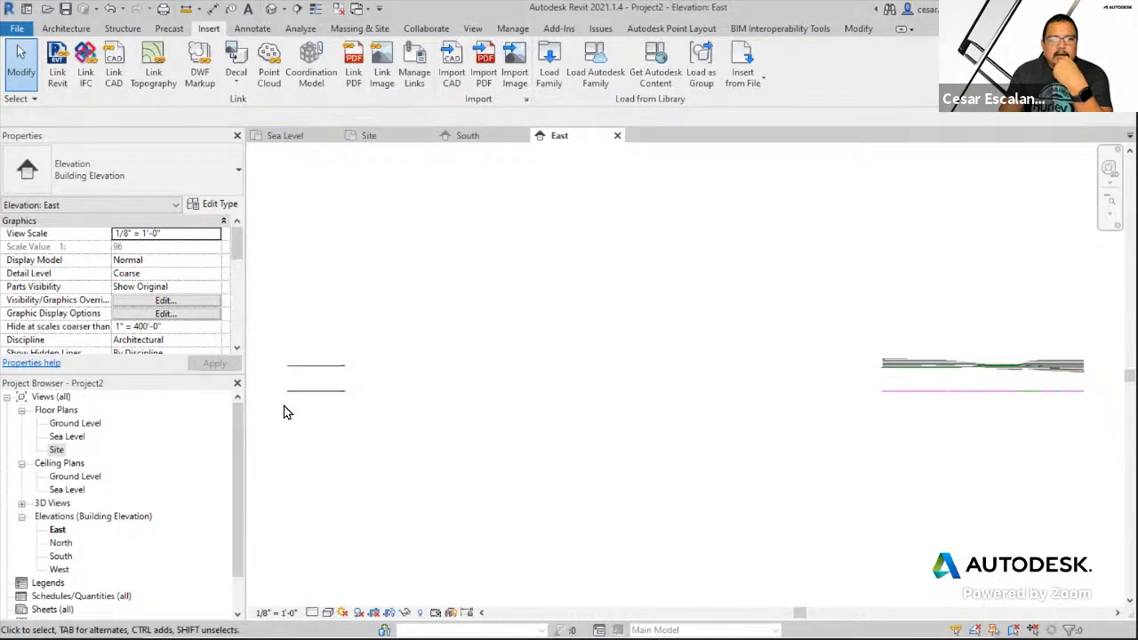
- Extend the north end of the aligned Sea Level and Ground Level lines past the linked site in the East elevation
click(311, 389)
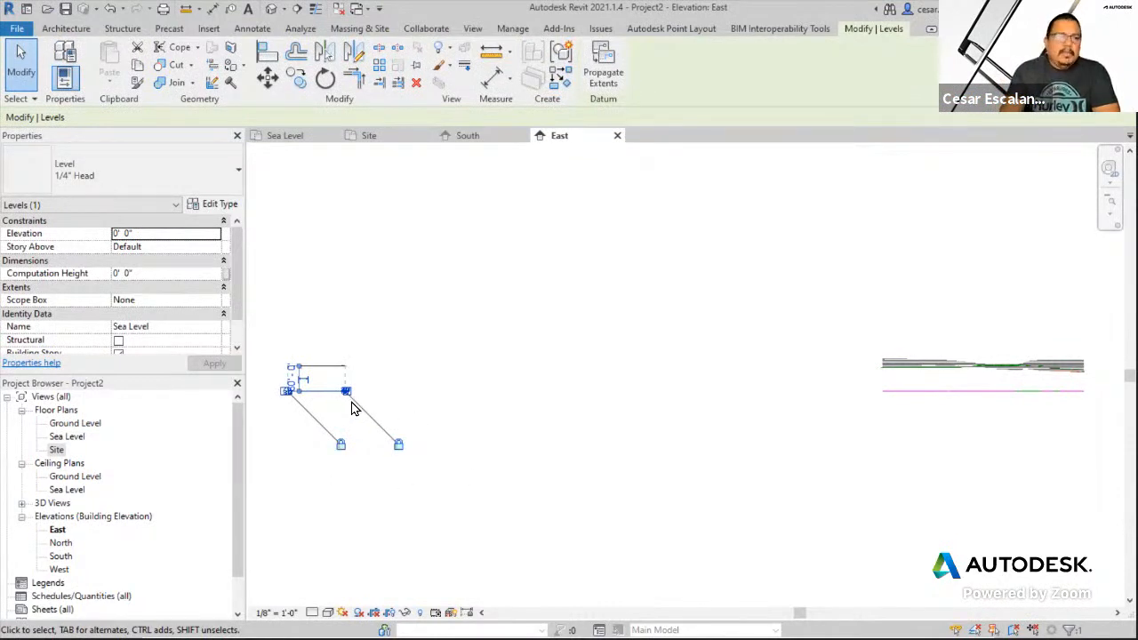
scroll(351, 408, up, 6)
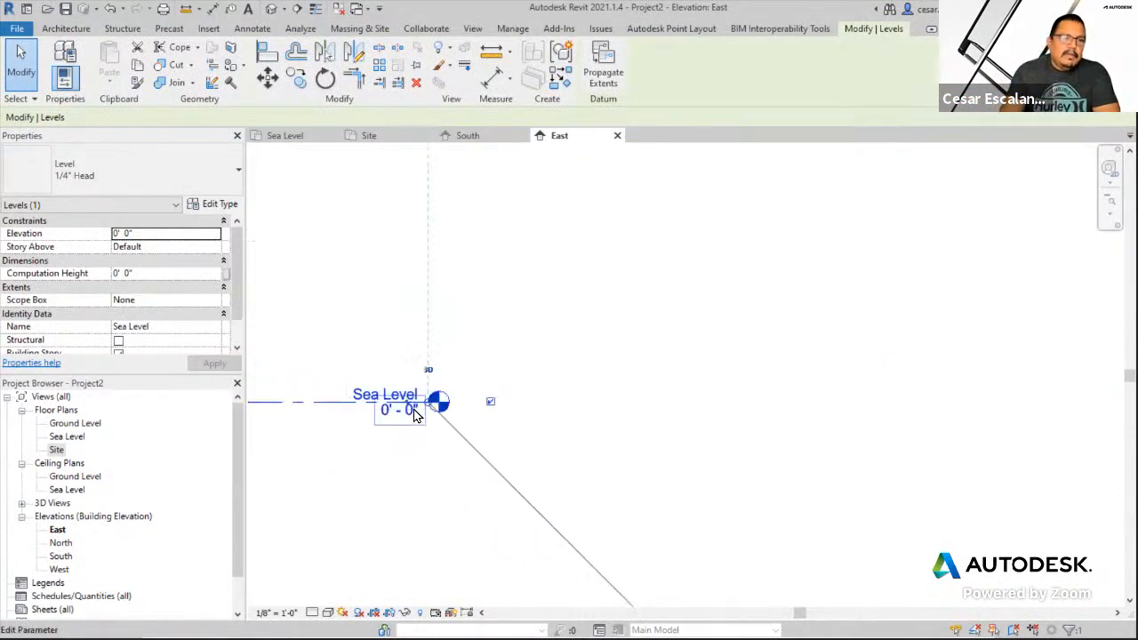
scroll(414, 416, up, 5)
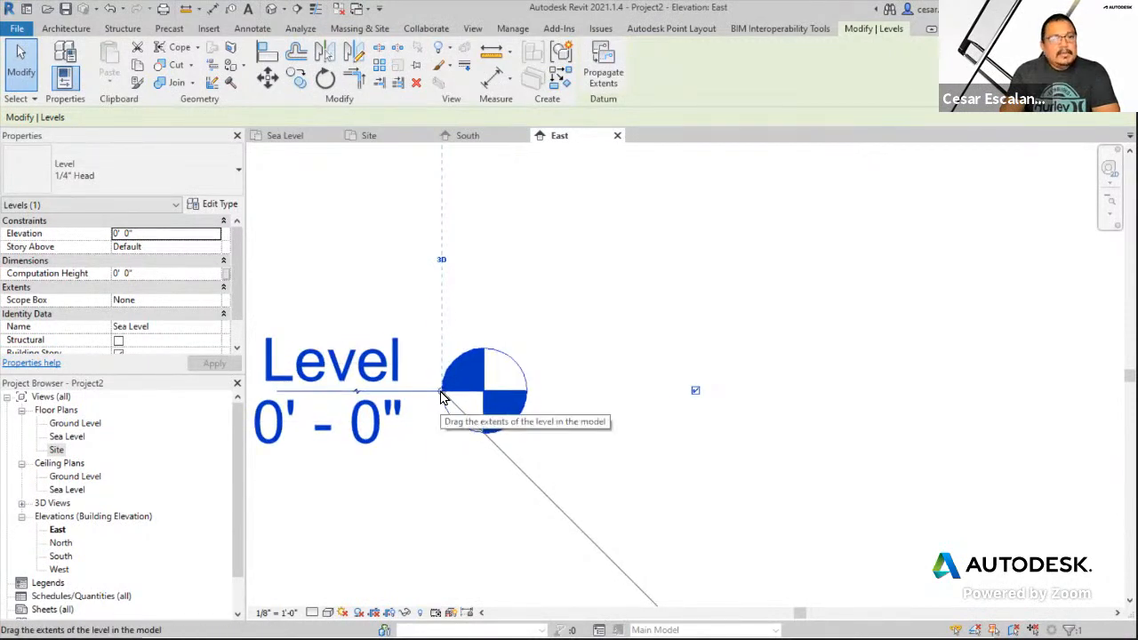
key(l)
key(l)
scroll(453, 391, down, 6)
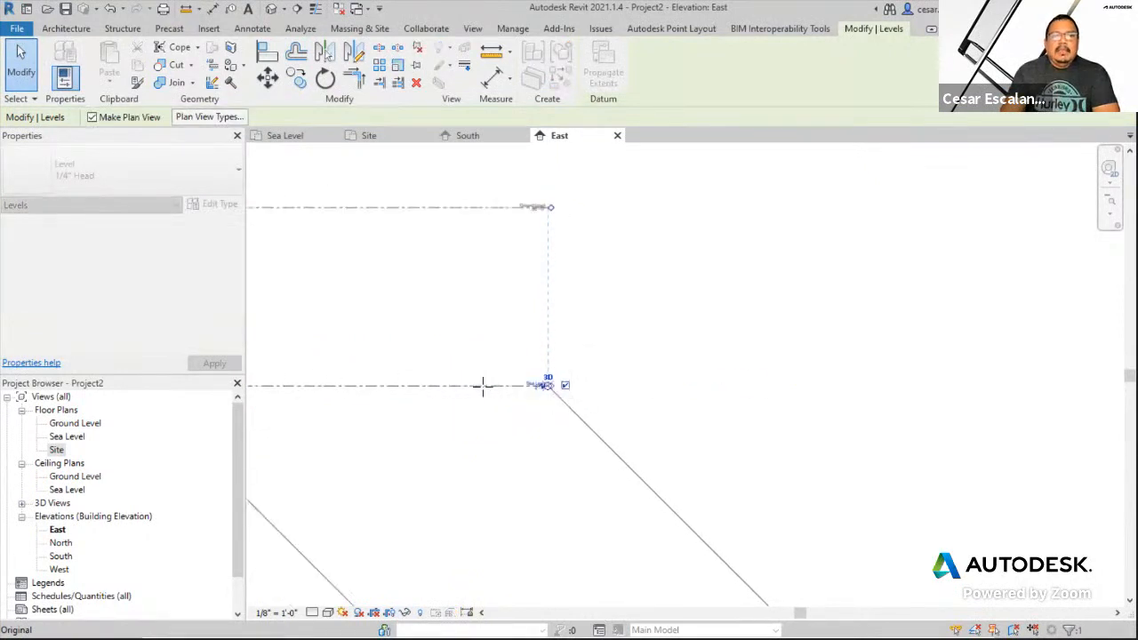
scroll(547, 386, down, 6)
drag(549, 386, 866, 386)
middle_drag(866, 386, 434, 415)
drag(434, 415, 898, 414)
middle_drag(624, 485, 995, 419)
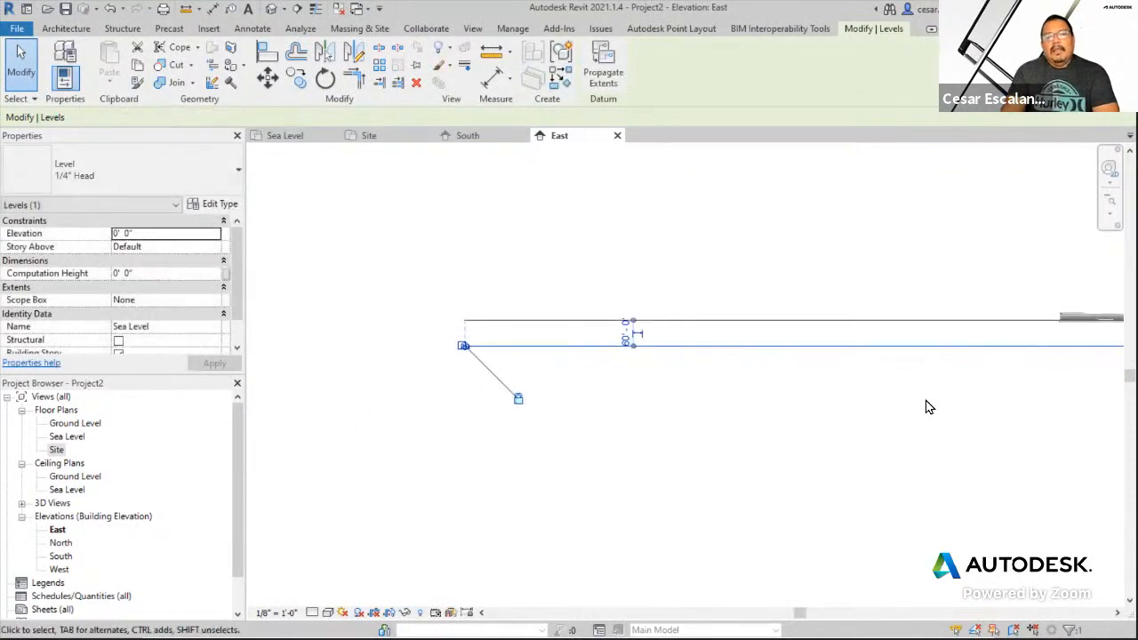
- Pull the south end of both level lines in to just outside the linked site in the East elevation
scroll(444, 351, up, 5)
scroll(431, 348, up, 3)
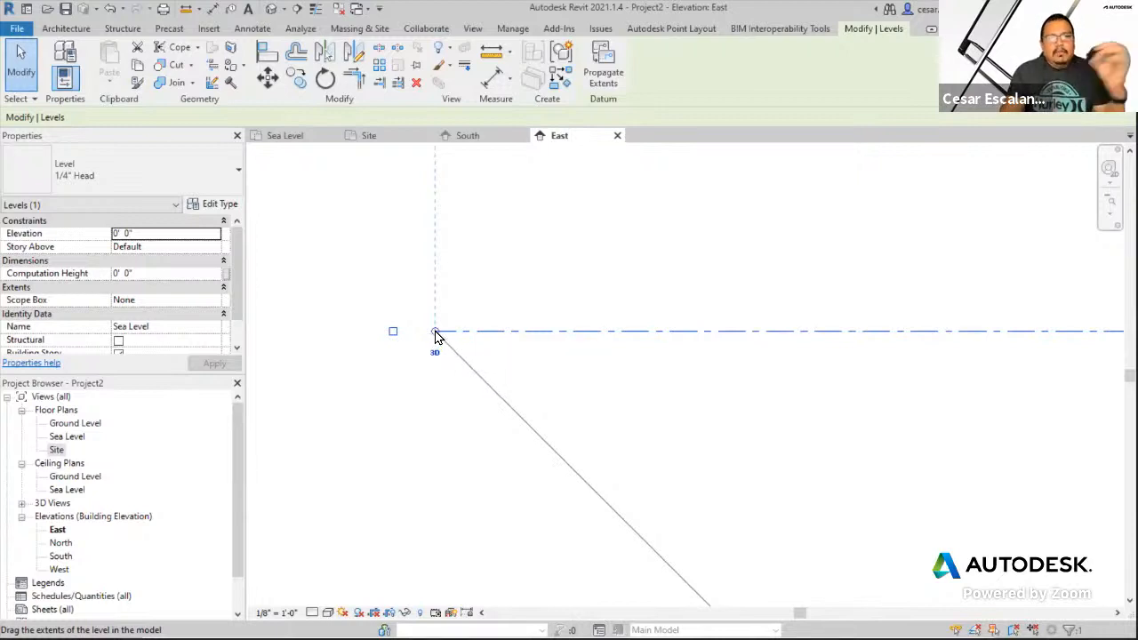
drag(436, 333, 876, 331)
middle_drag(880, 335, 320, 388)
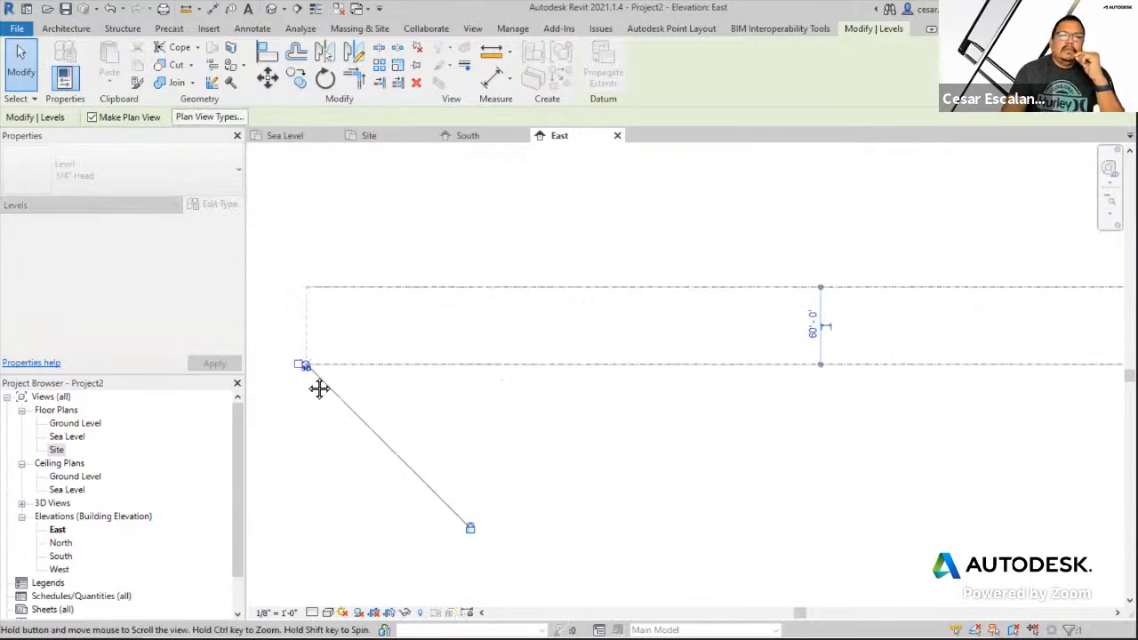
scroll(307, 370, down, 4)
drag(306, 369, 700, 369)
middle_drag(701, 371, 503, 414)
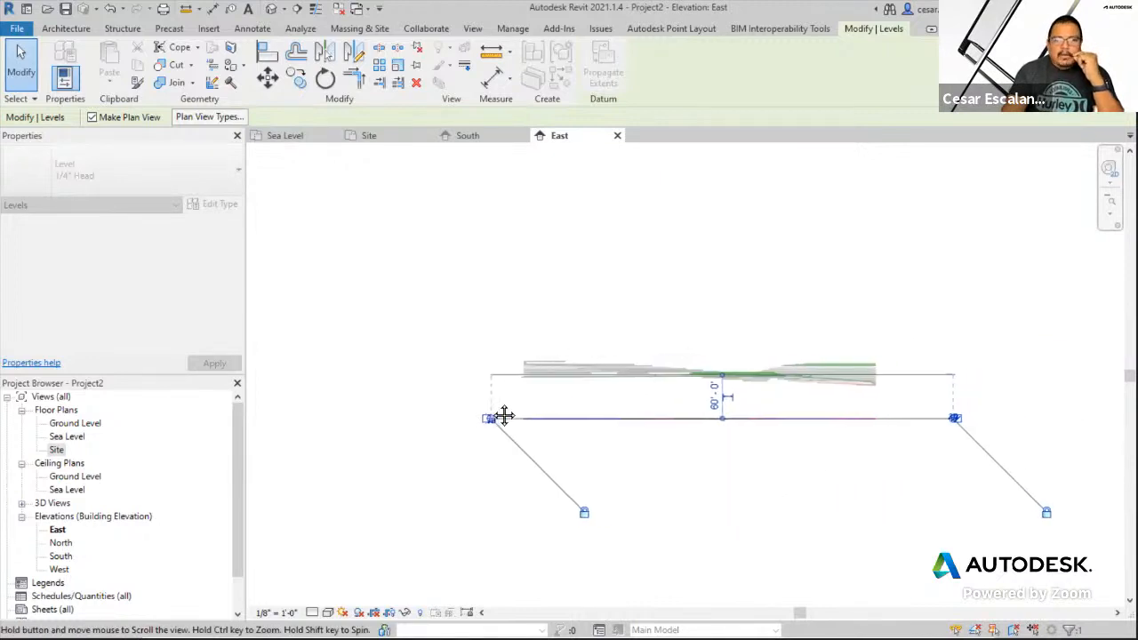
click(516, 418)
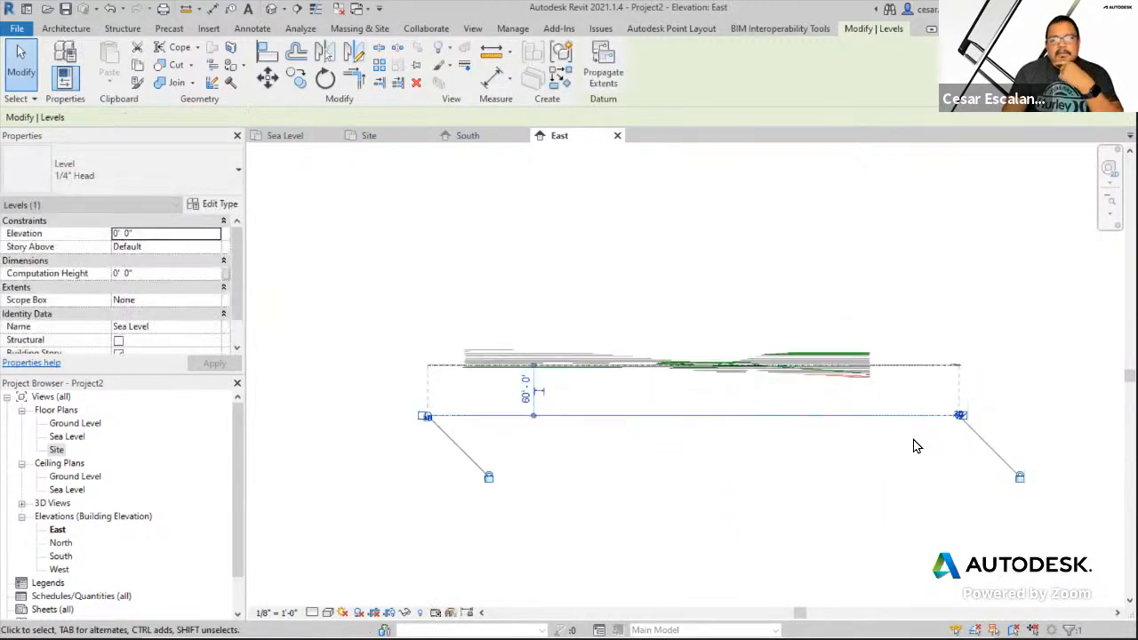
- Inspect the heights of Ground Level and Sea Level against the linked site's contours in the East elevation
scroll(914, 446, up, 4)
click(884, 440)
scroll(907, 400, up, 1)
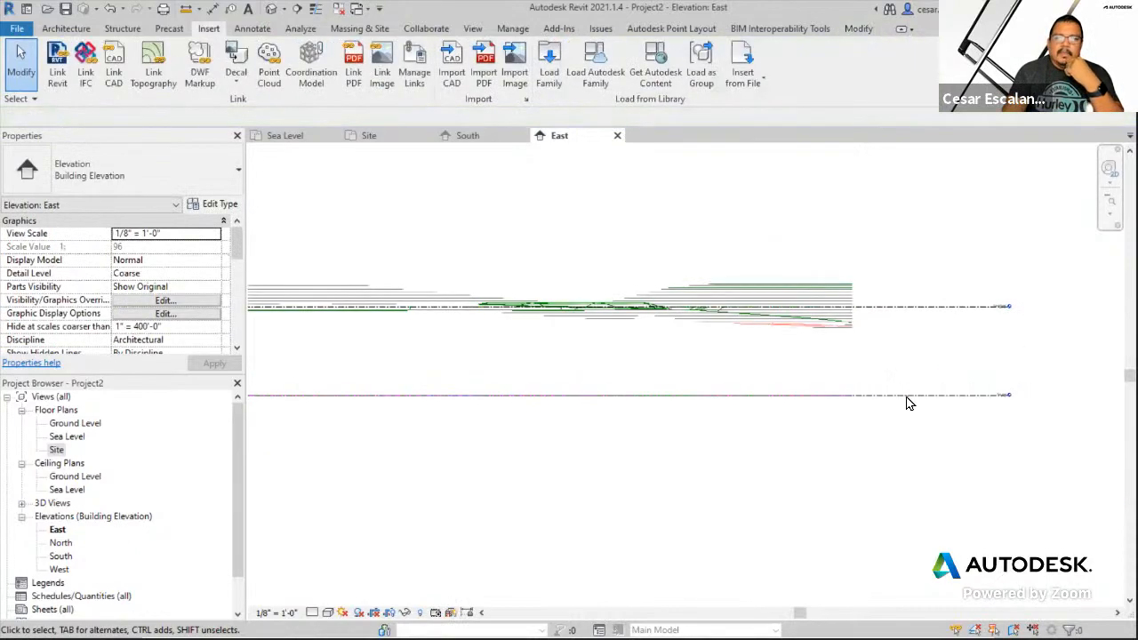
scroll(954, 331, up, 2)
scroll(885, 308, up, 2)
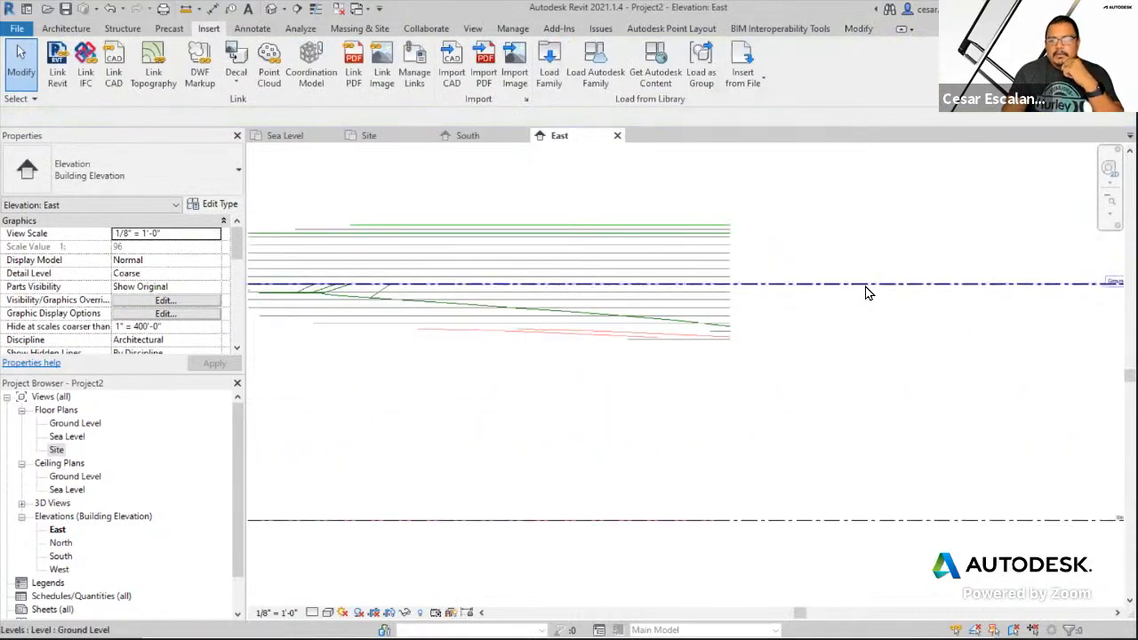
click(858, 311)
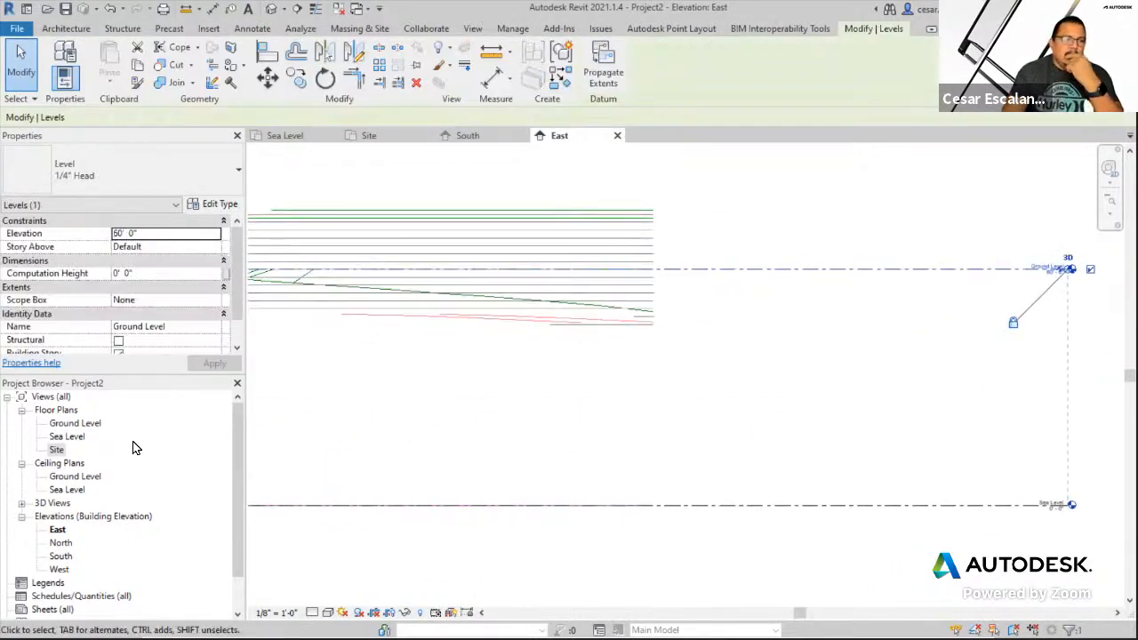
- Open the North elevation and extend the east end of both level lines past the far side of the linked site
double_click(60, 542)
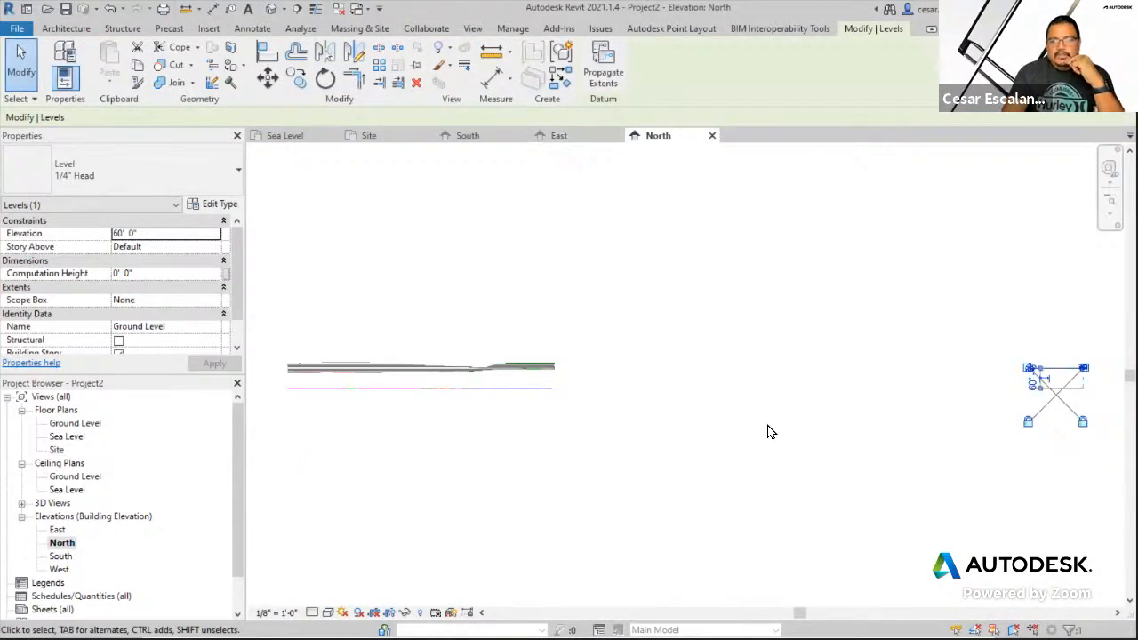
click(877, 410)
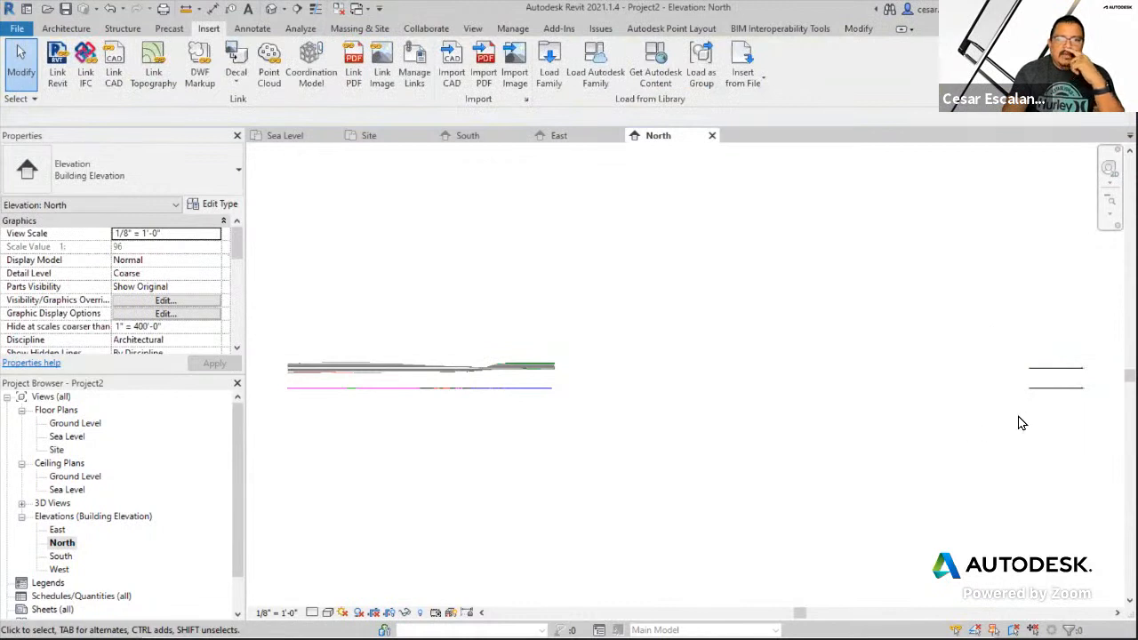
middle_drag(953, 409, 955, 409)
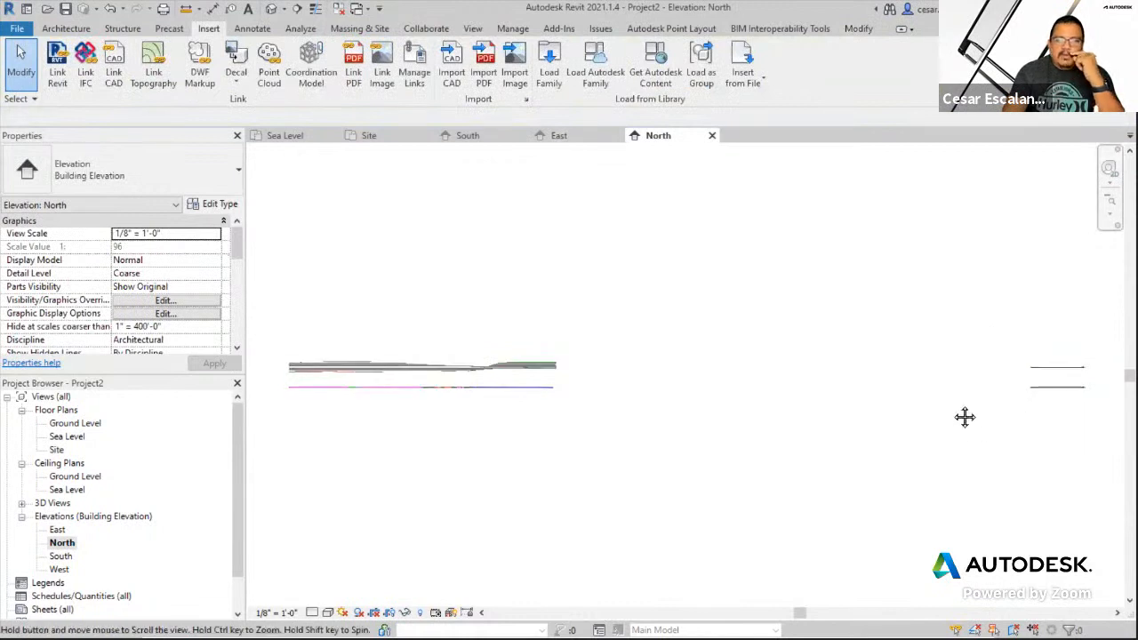
click(1049, 387)
scroll(1033, 378, up, 5)
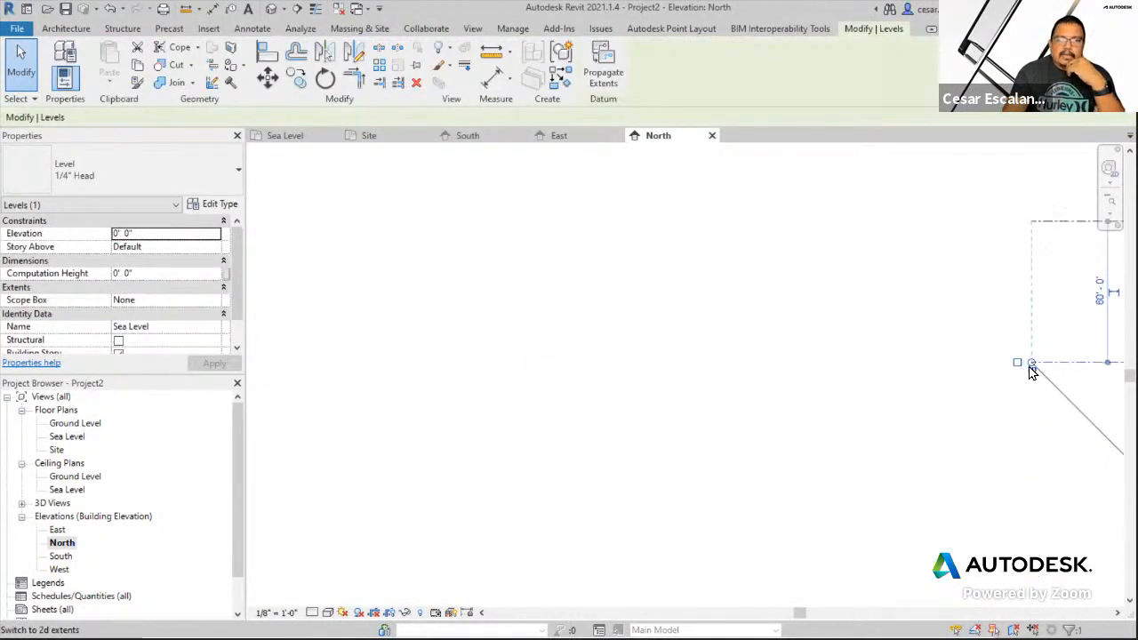
middle_drag(1016, 361, 767, 386)
key(l)
key(l)
scroll(765, 388, down, 5)
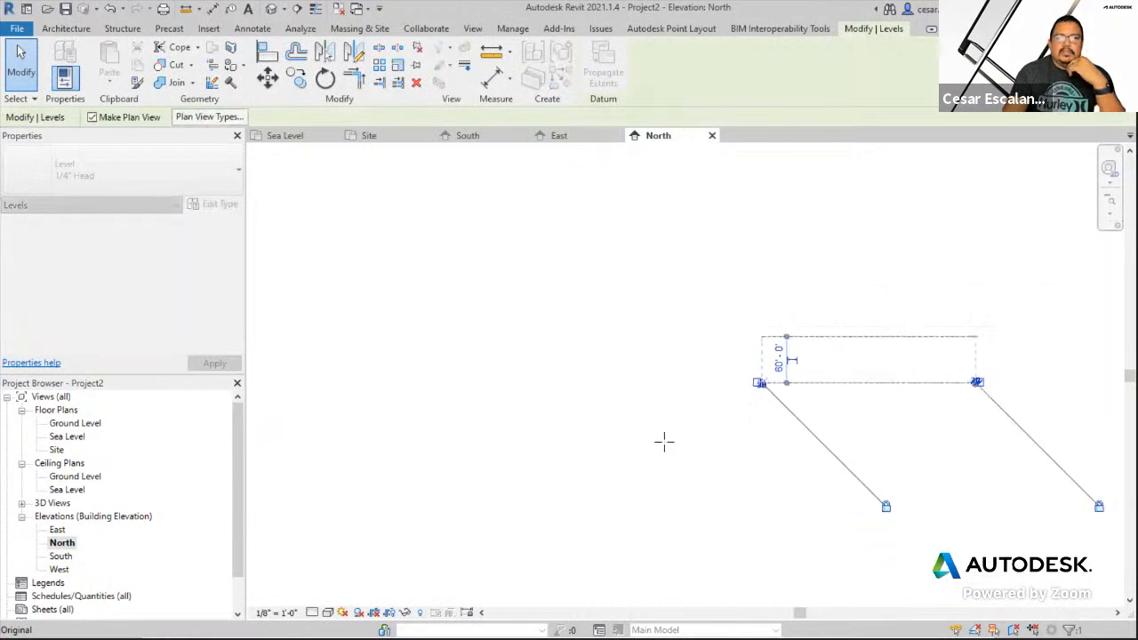
drag(664, 442, 634, 442)
scroll(634, 442, down, 1)
middle_drag(634, 442, 970, 389)
scroll(969, 389, down, 3)
drag(970, 389, 393, 439)
middle_drag(818, 432, 688, 440)
scroll(1021, 352, up, 3)
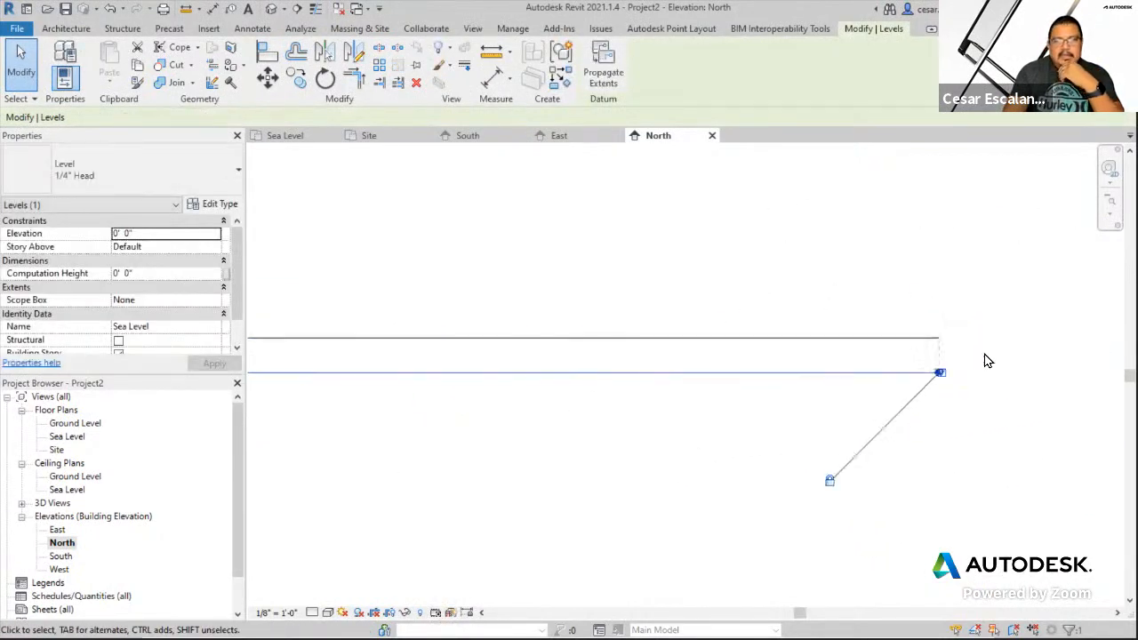
- Pull the west end of both level lines in to just outside the linked site in the North elevation
scroll(940, 376, up, 4)
scroll(886, 401, up, 5)
scroll(856, 256, up, 1)
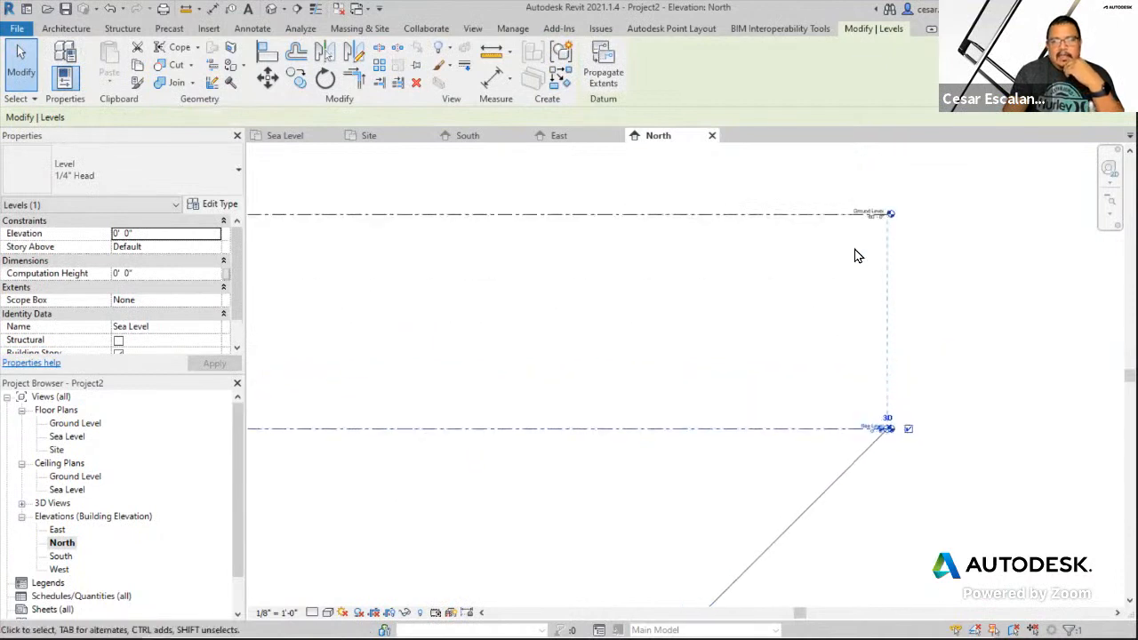
scroll(872, 236, up, 3)
key(Escape)
scroll(711, 394, down, 3)
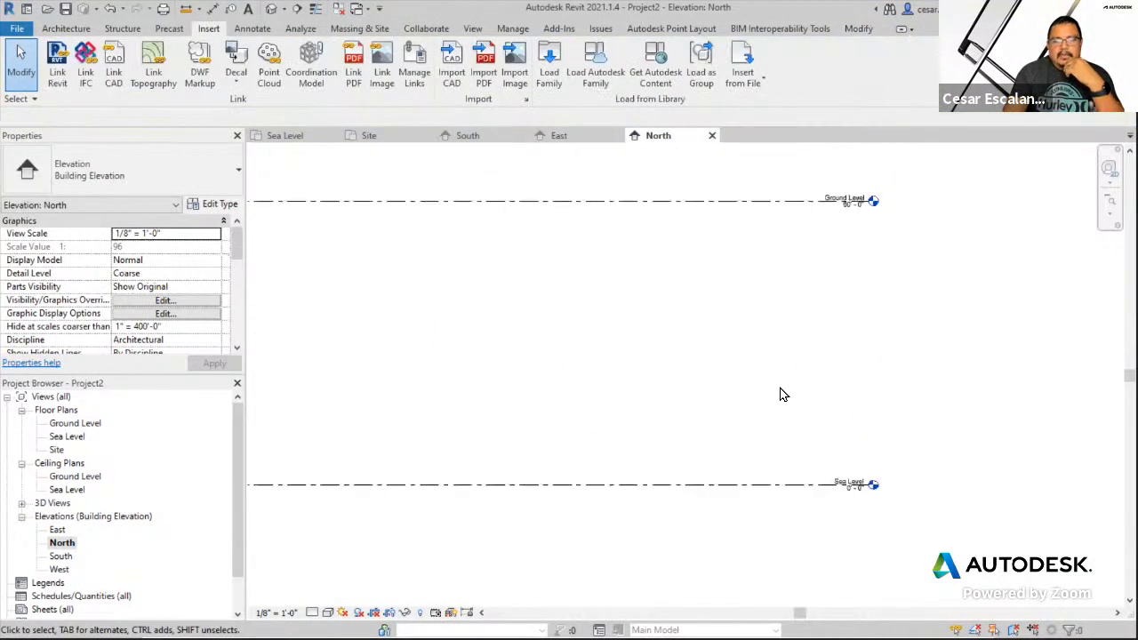
click(884, 484)
scroll(867, 476, up, 3)
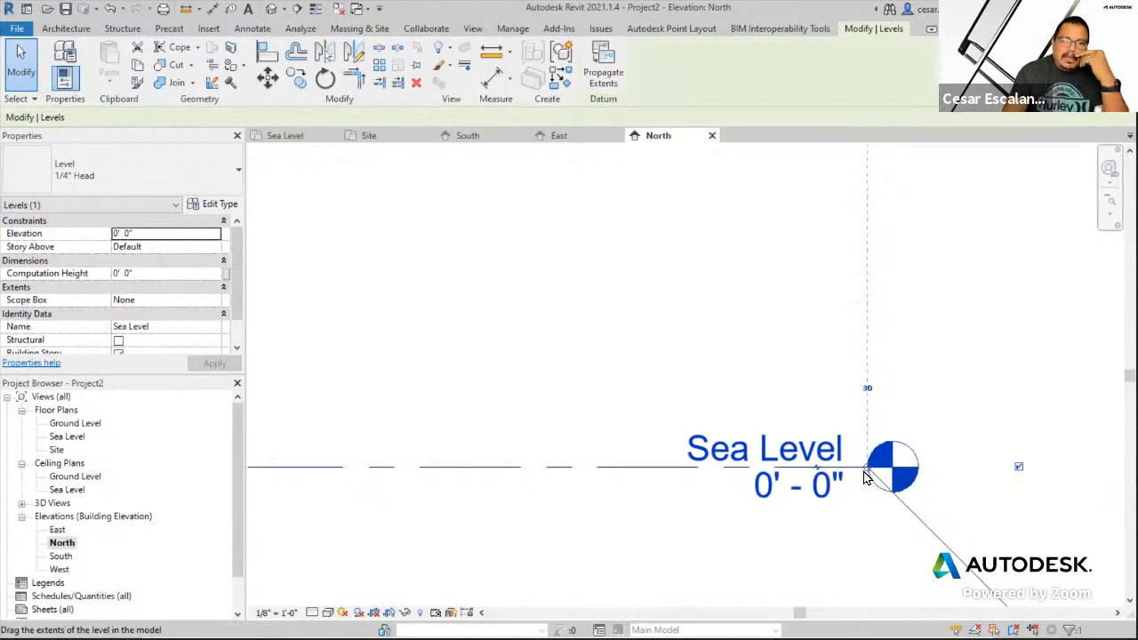
drag(867, 471, 600, 473)
scroll(757, 475, down, 3)
scroll(757, 475, down, 3)
mouse_move(600, 473)
middle_down()
mouse_move(660, 486)
mouse_move(946, 486)
mouse_move(592, 528)
mouse_move(952, 511)
mouse_move(668, 500)
mouse_move(1041, 507)
mouse_move(589, 543)
mouse_move(990, 512)
mouse_move(522, 538)
middle_up()
scroll(947, 487, down, 3)
scroll(960, 505, down, 2)
scroll(967, 501, down, 1)
scroll(1041, 508, down, 3)
drag(522, 537, 532, 540)
middle_drag(652, 449, 1055, 414)
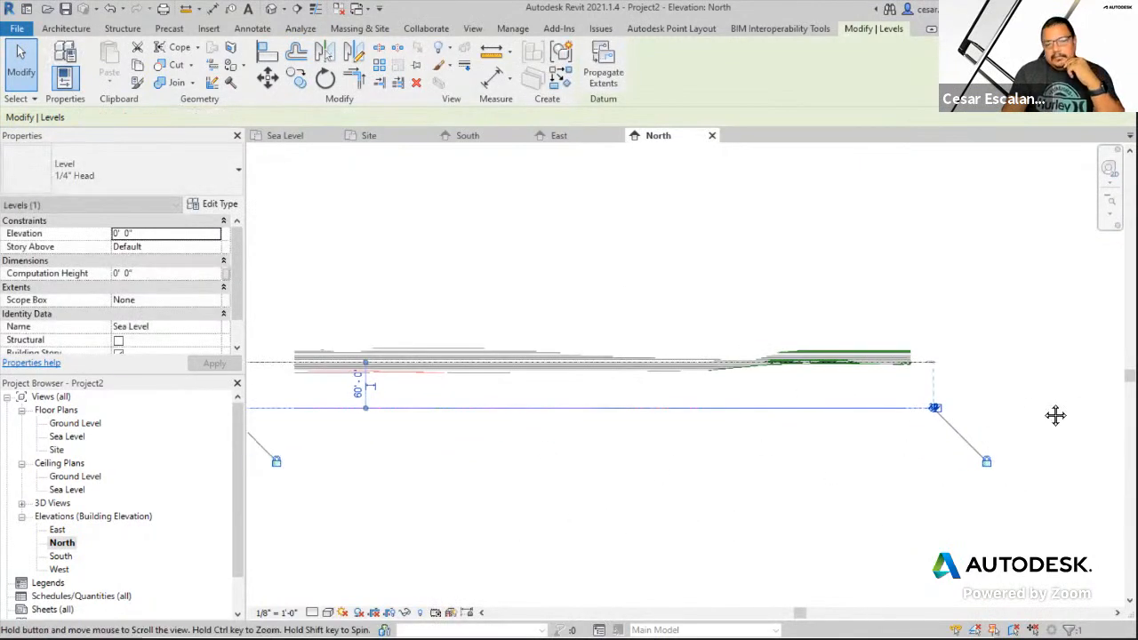
middle_drag(673, 488, 823, 476)
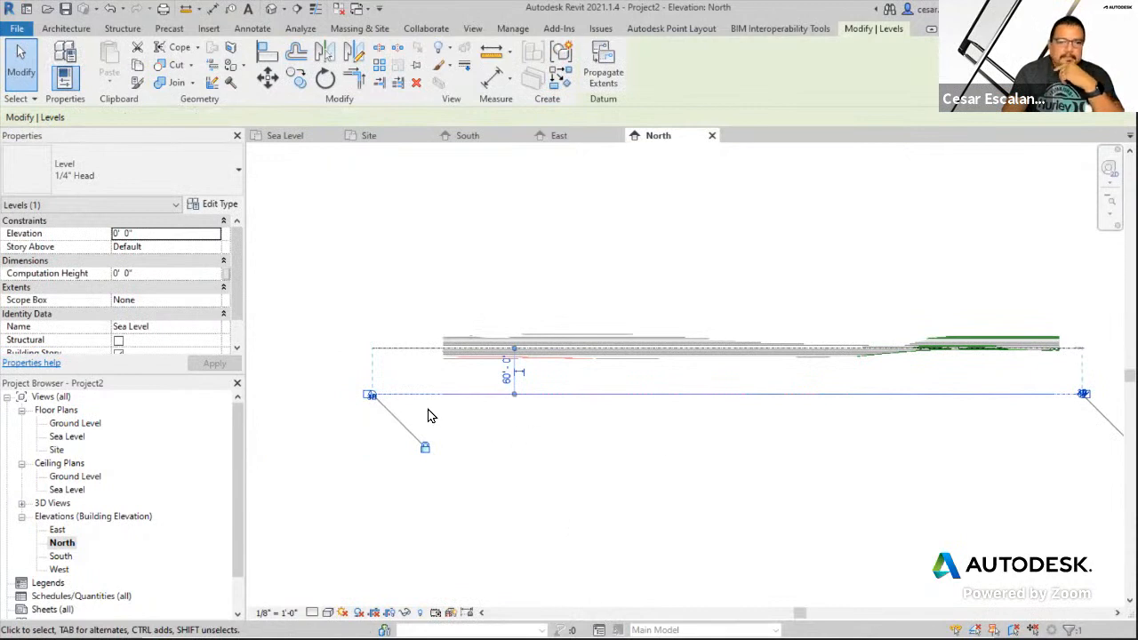
click(422, 481)
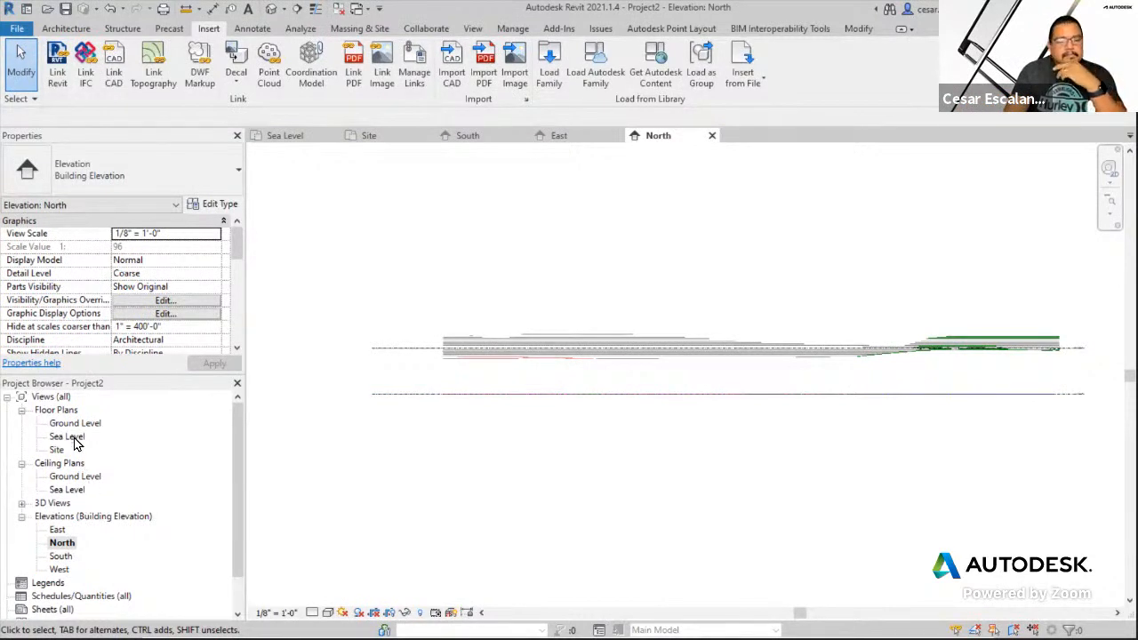
middle_drag(963, 458, 798, 444)
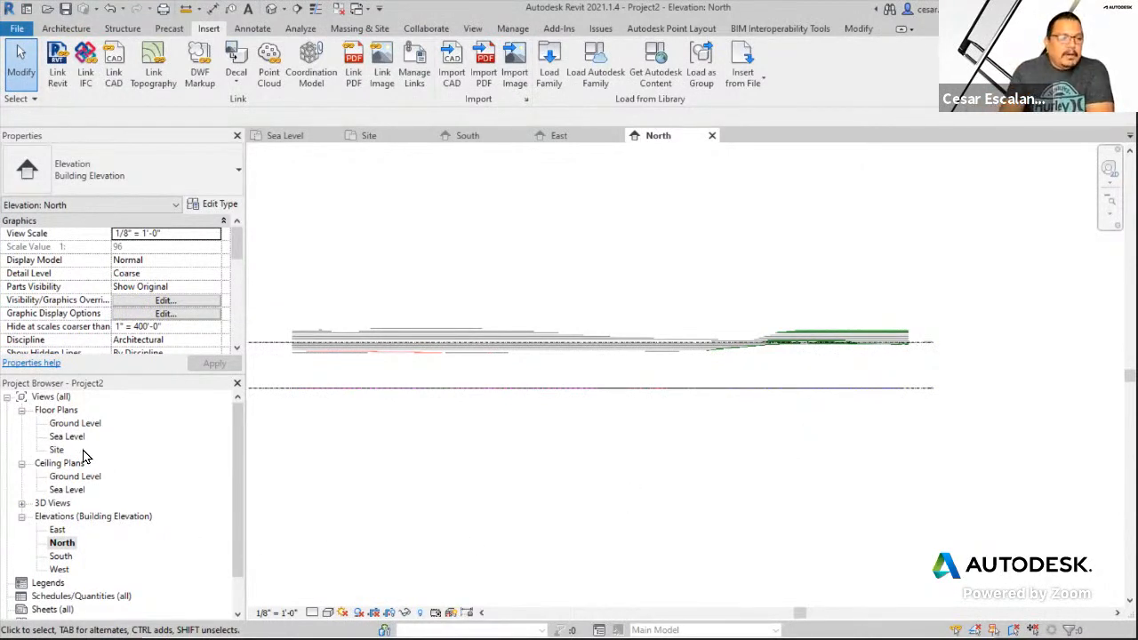
middle_drag(611, 499, 695, 481)
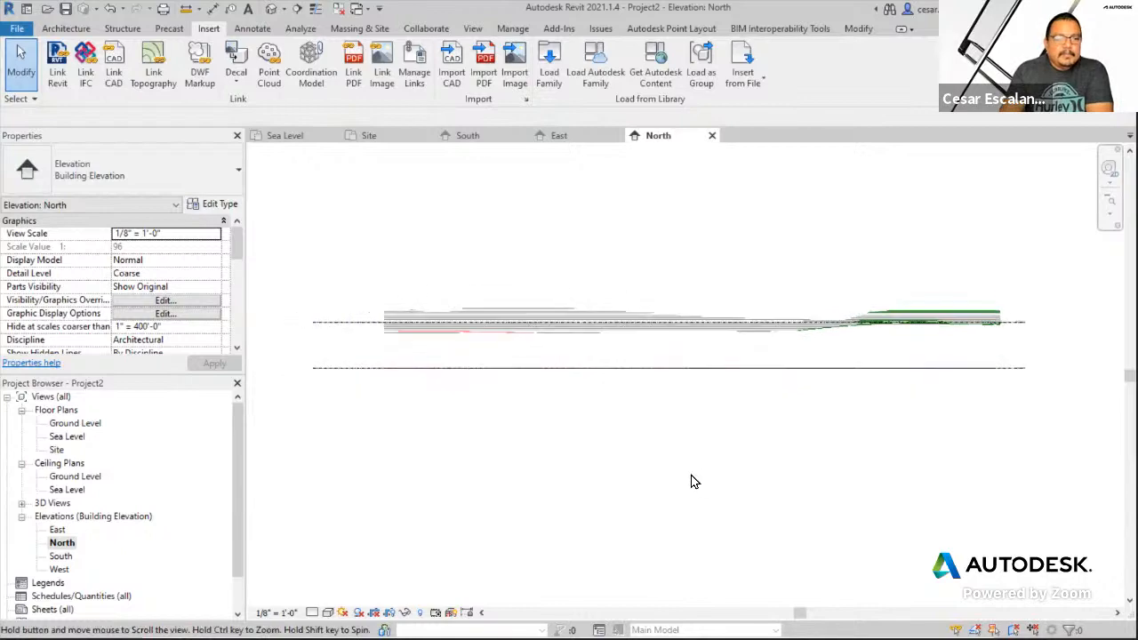
- Open the Site floor plan and move the south elevation marker up to just below the linked site, in line with the north marker
double_click(57, 450)
scroll(833, 557, down, 8)
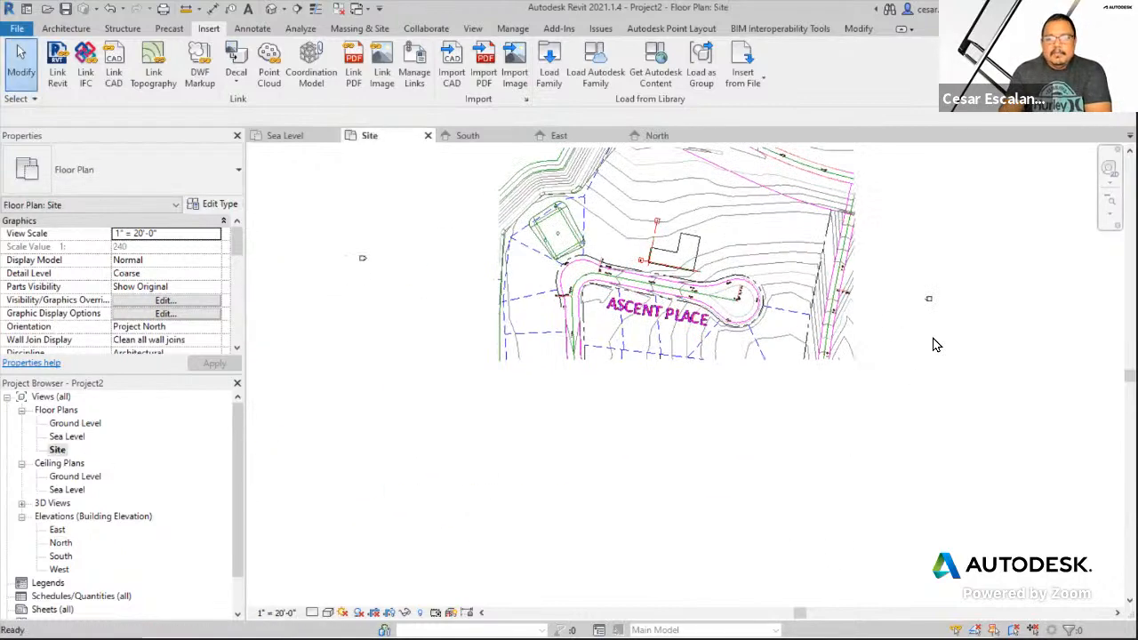
middle_drag(862, 460, 791, 413)
scroll(791, 413, down, 2)
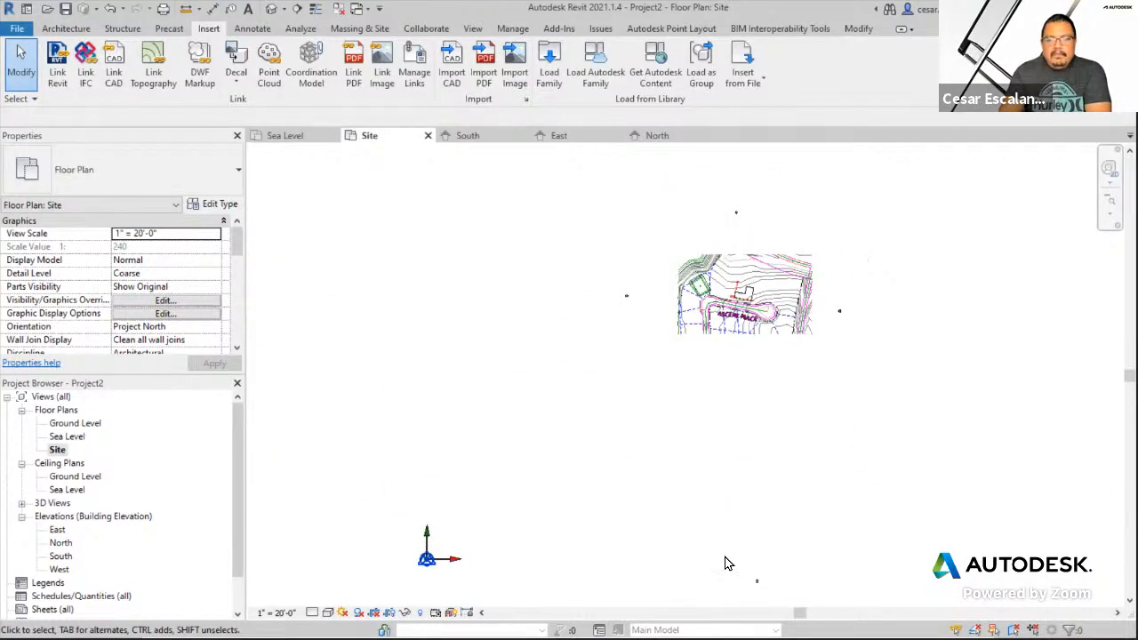
drag(724, 563, 784, 607)
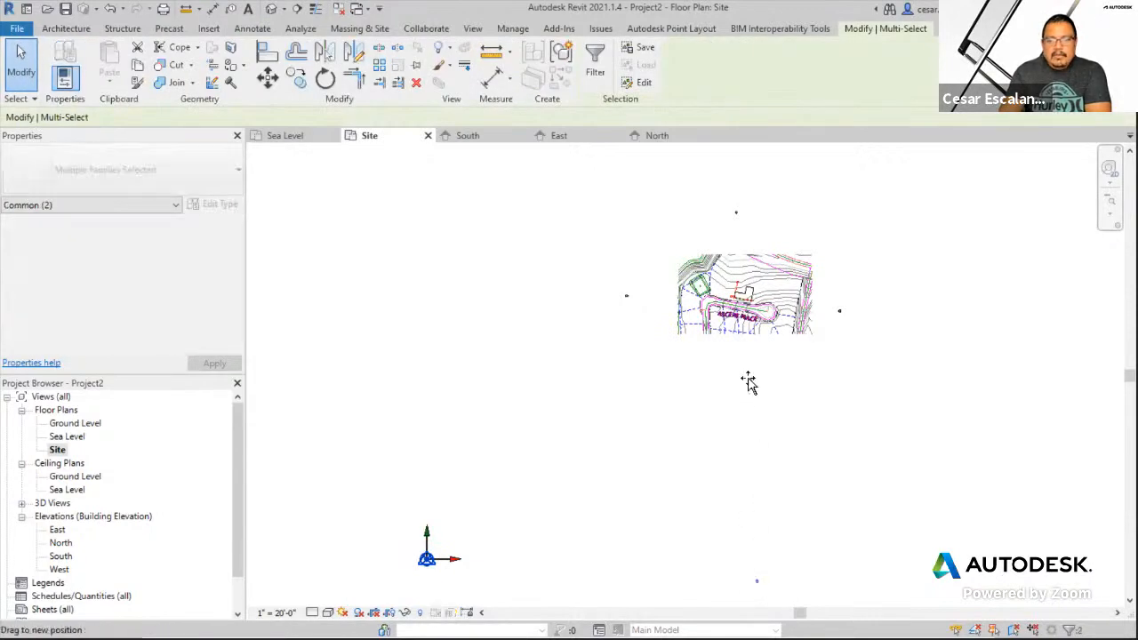
drag(747, 380, 737, 379)
scroll(743, 374, up, 2)
middle_drag(784, 361, 736, 444)
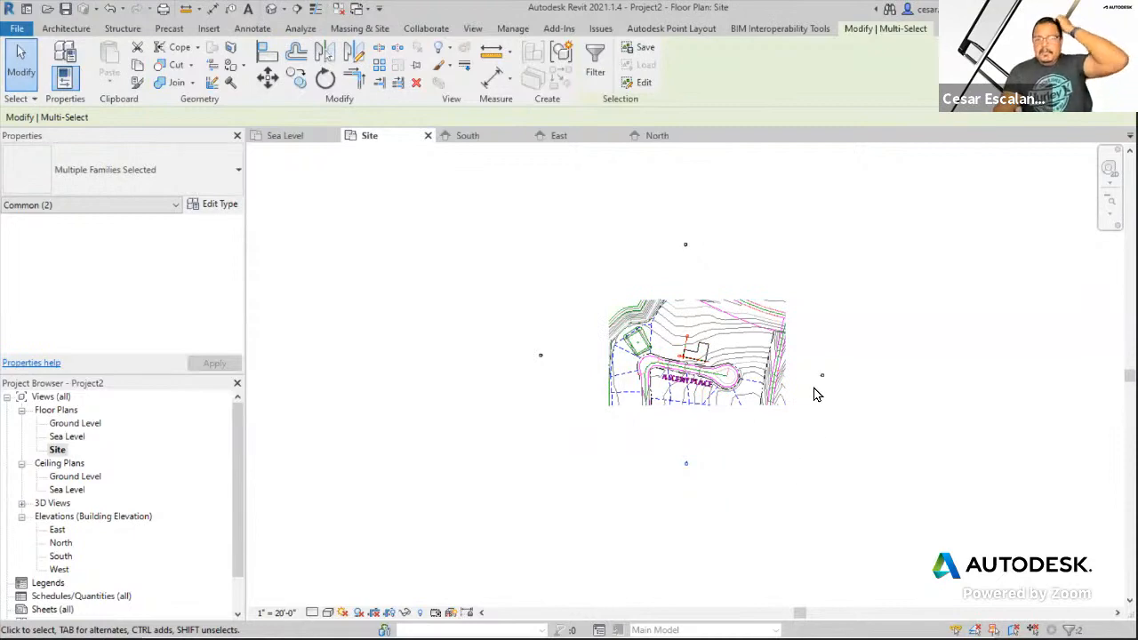
scroll(817, 395, up, 2)
middle_drag(705, 412, 888, 458)
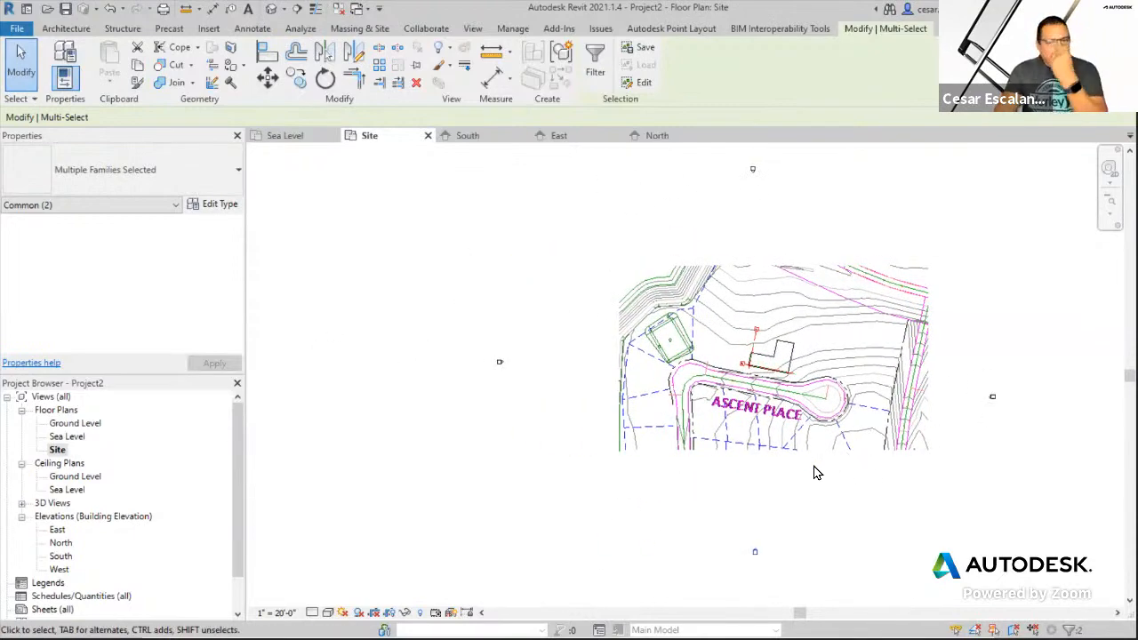
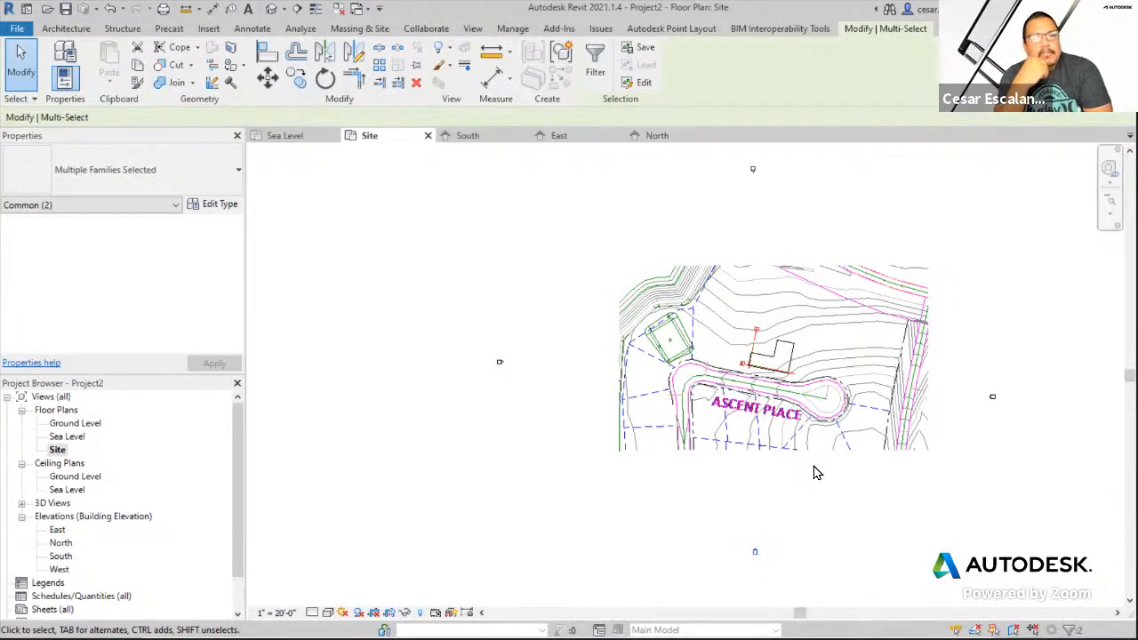
click(489, 520)
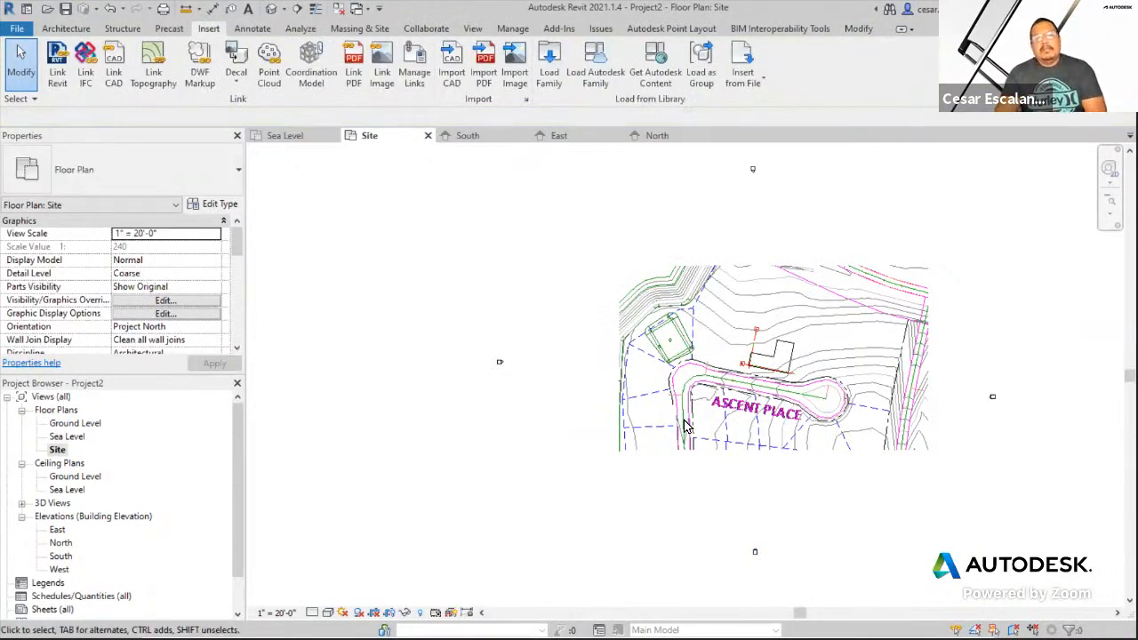
- Examine the linked Site-Civil.dwg in the Site plan, including its properties and the building outline with grid lines 1 and A
scroll(816, 378, up, 4)
middle_drag(804, 394, 912, 399)
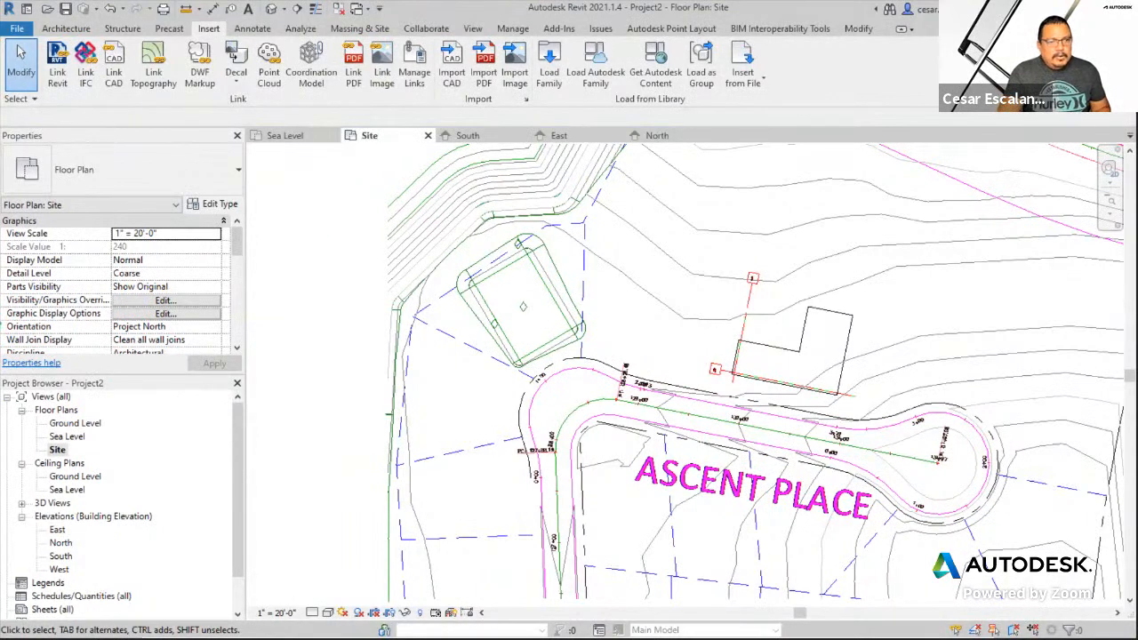
mouse_move(5, 318)
mouse_down()
mouse_move(183, 339)
mouse_move(120, 311)
mouse_move(81, 330)
mouse_up()
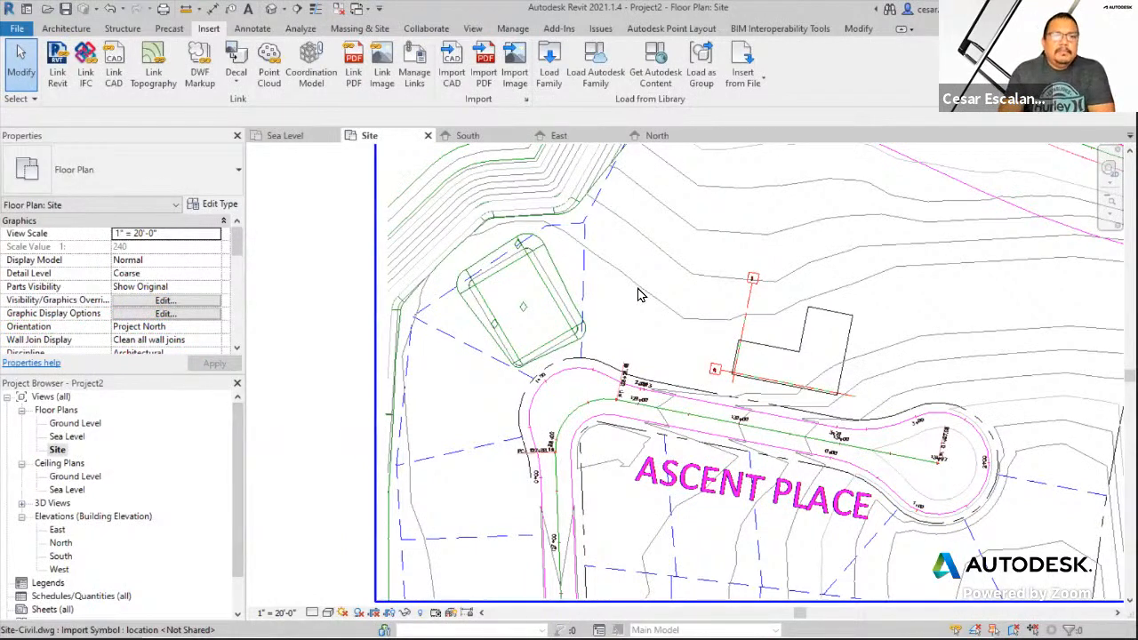
click(583, 296)
scroll(584, 296, down, 3)
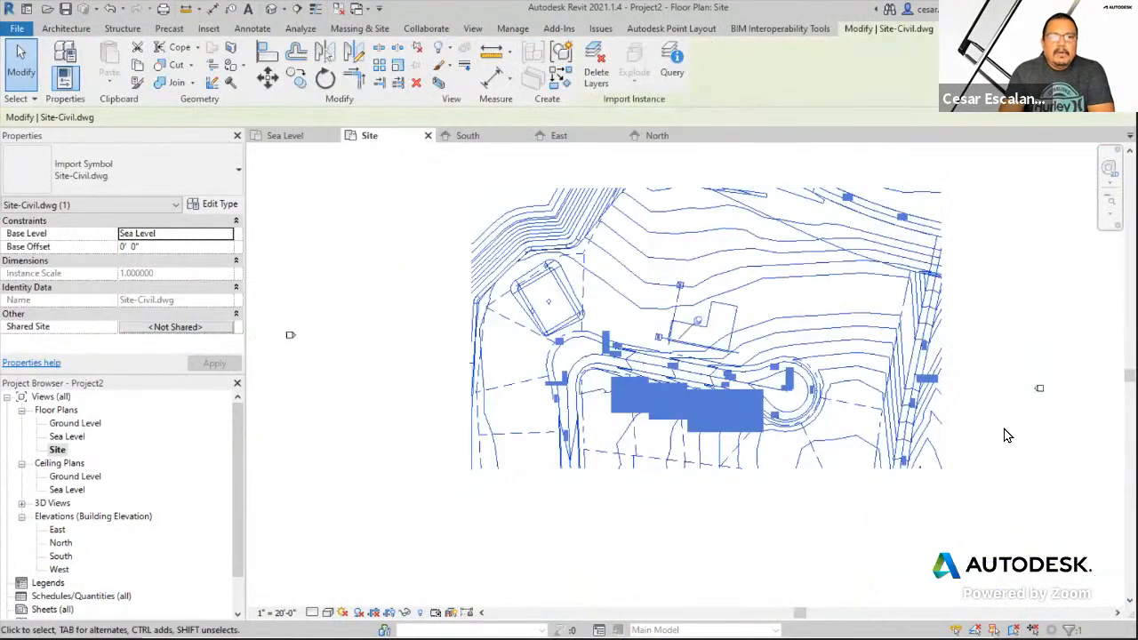
click(401, 366)
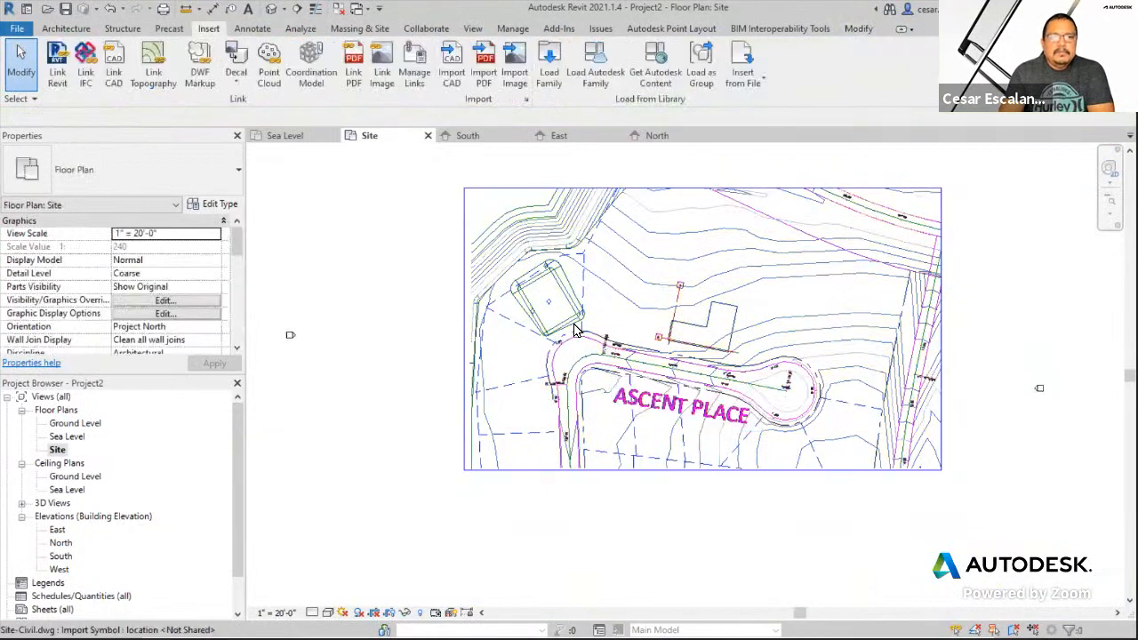
scroll(574, 325, up, 3)
scroll(758, 285, up, 2)
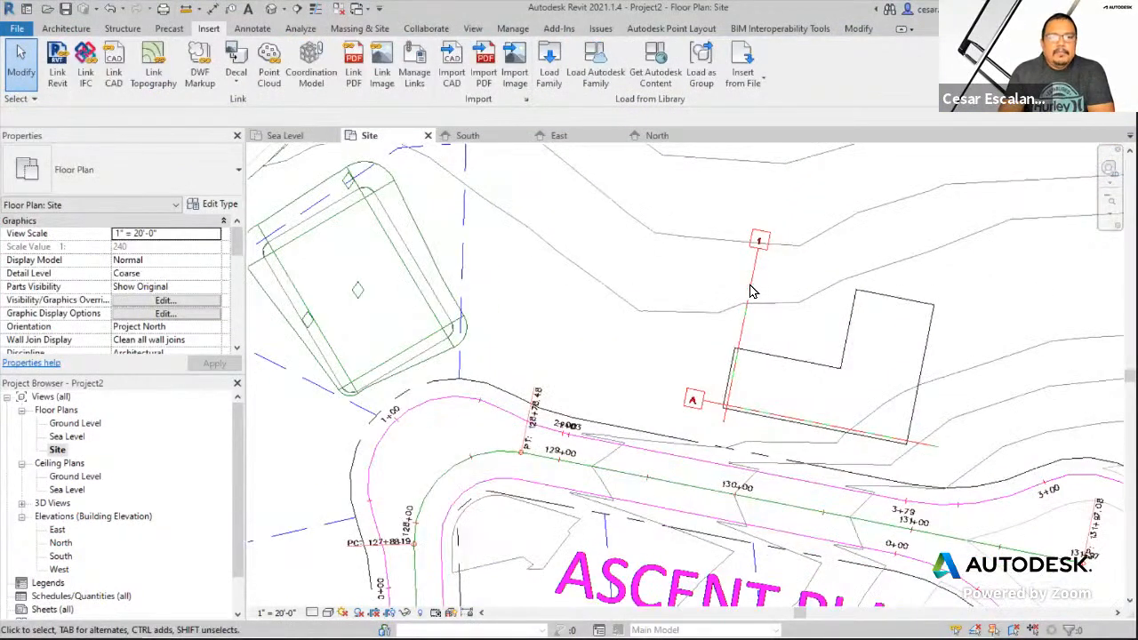
- Create a reference plane by picking grid line 1 beside the building outline in the linked site
click(66, 29)
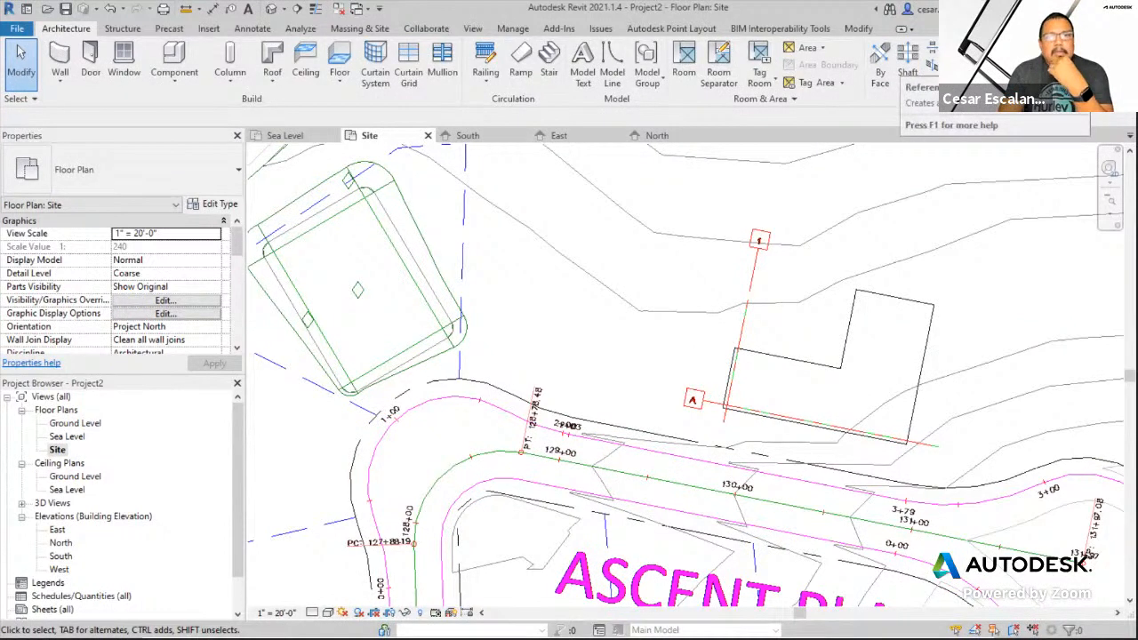
click(1061, 65)
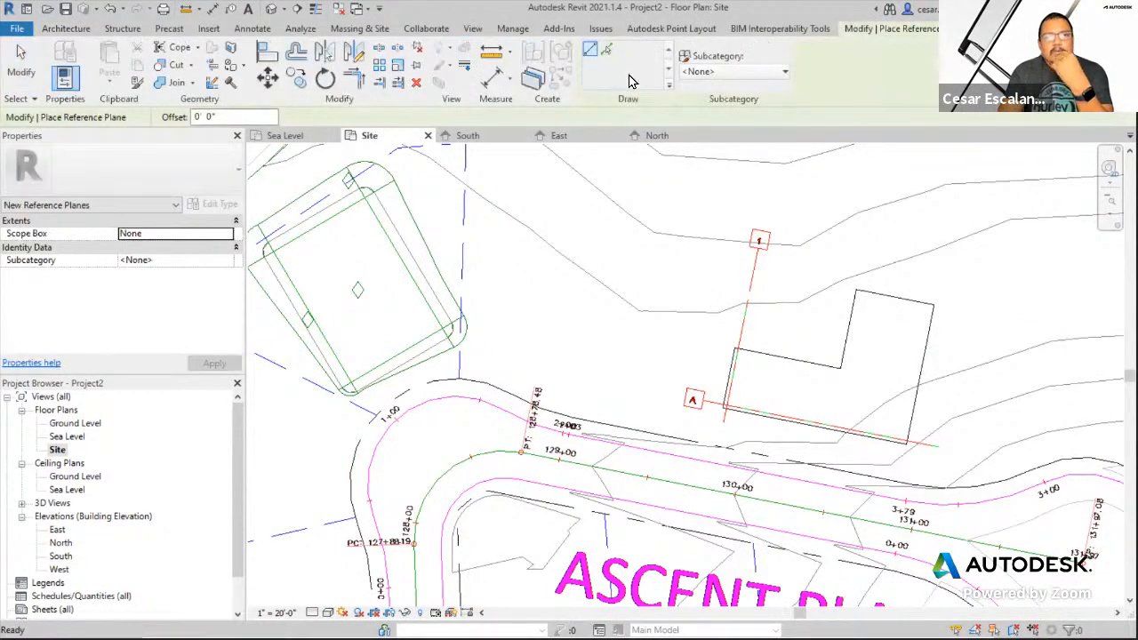
click(608, 59)
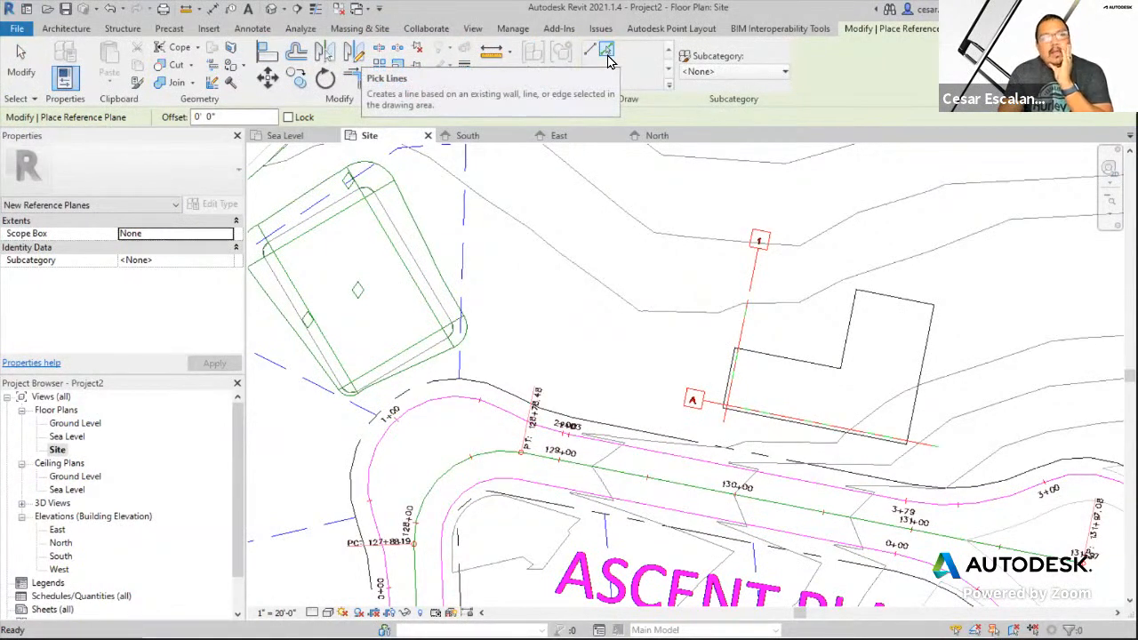
click(756, 270)
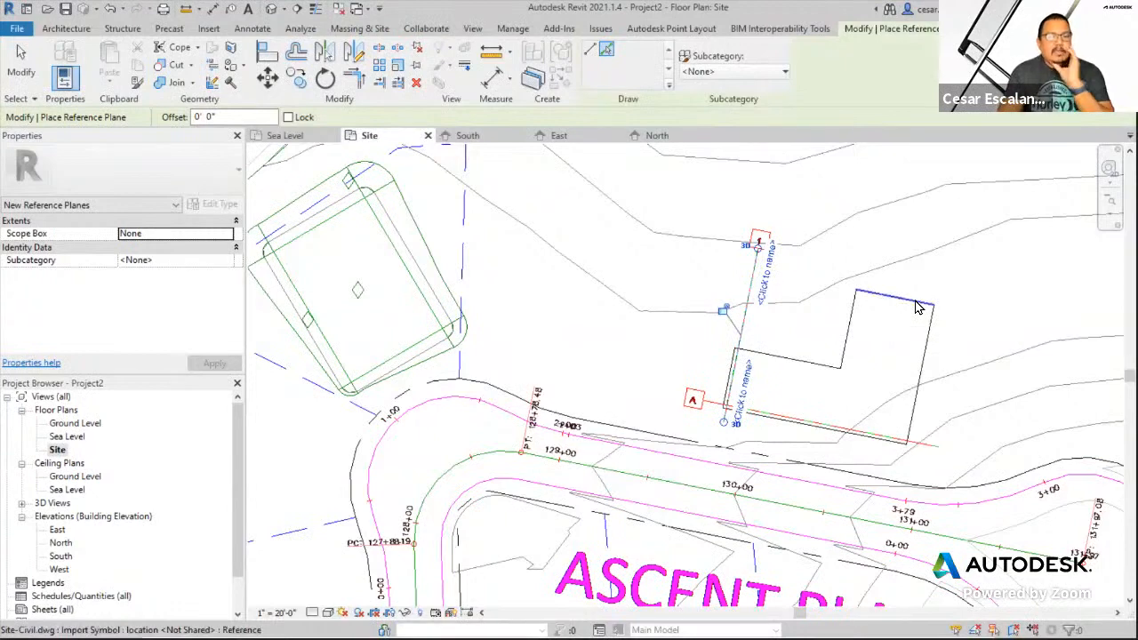
key(Escape)
key(Escape)
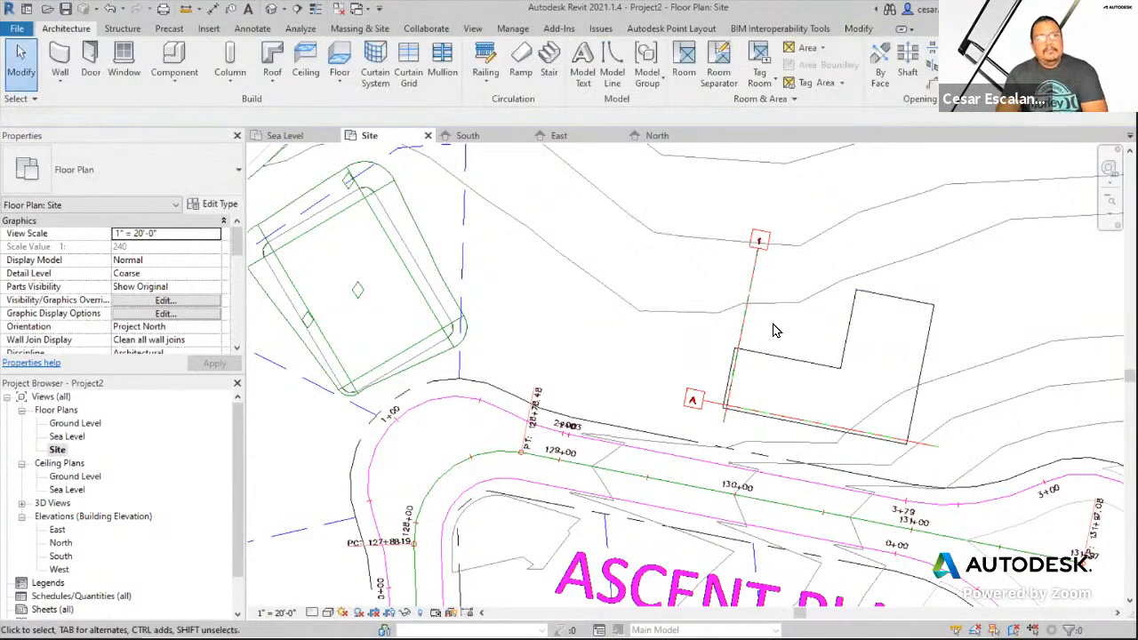
scroll(783, 316, up, 2)
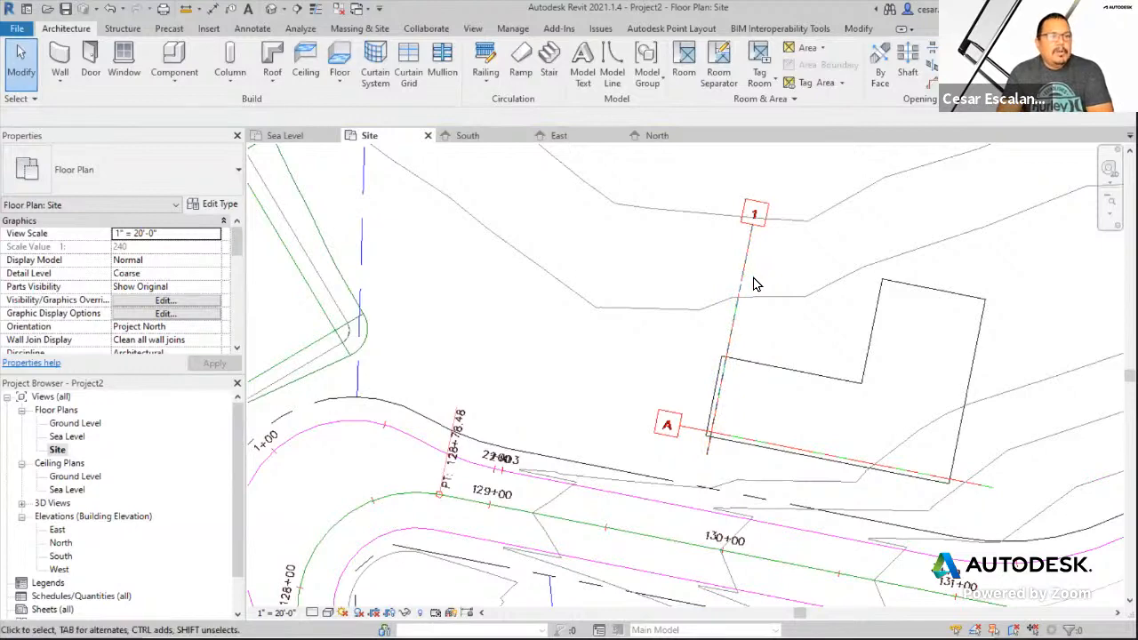
scroll(753, 284, down, 2)
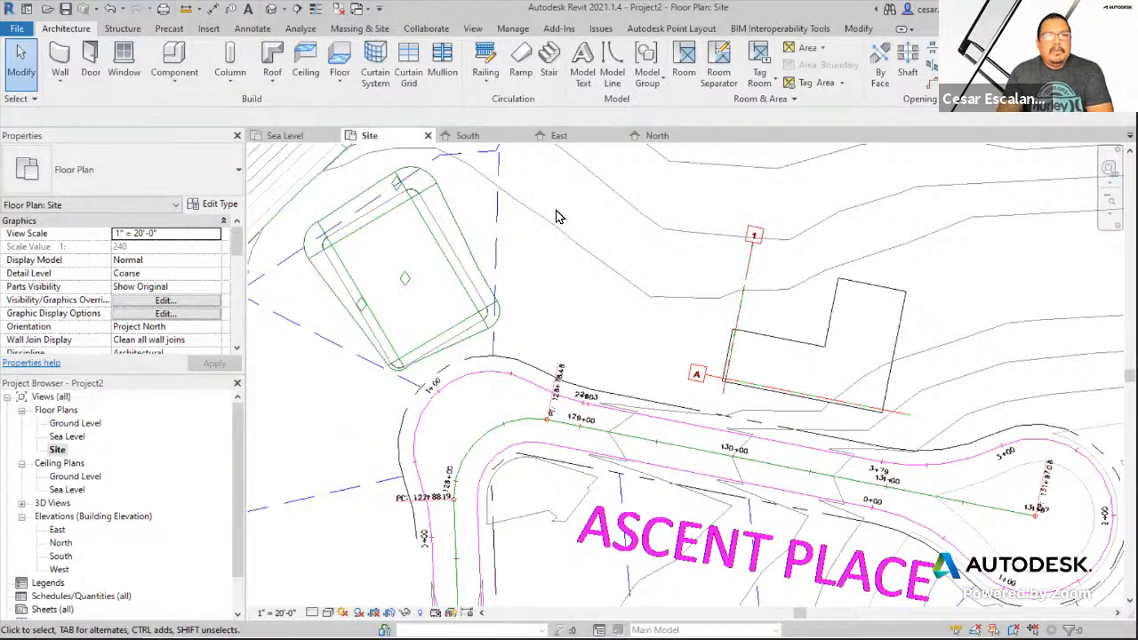
click(512, 29)
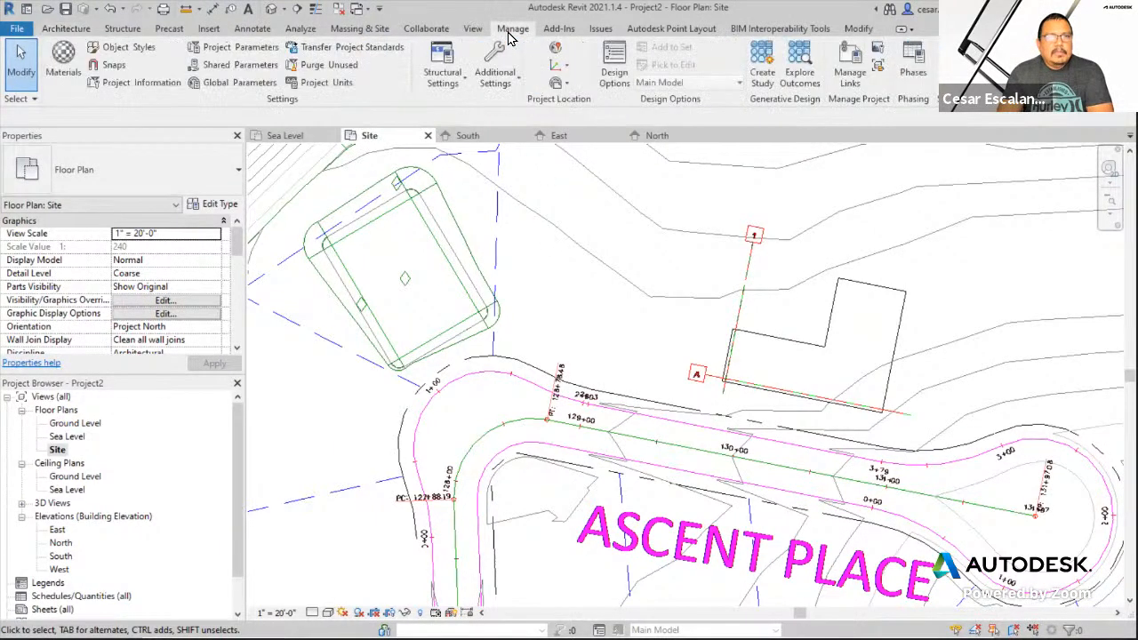
click(559, 67)
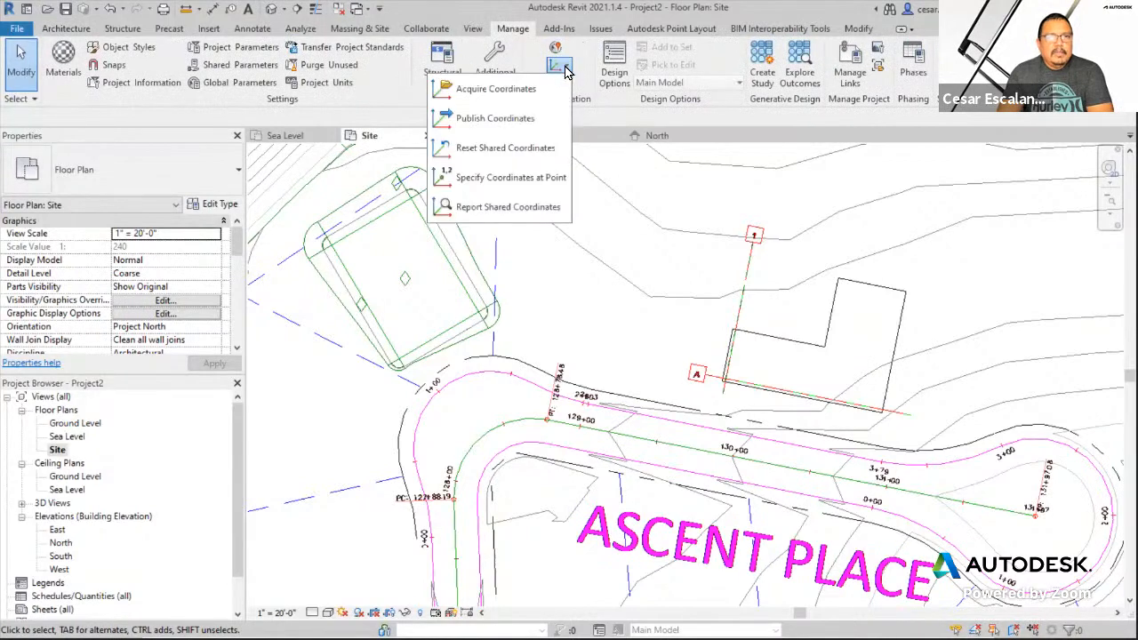
click(561, 89)
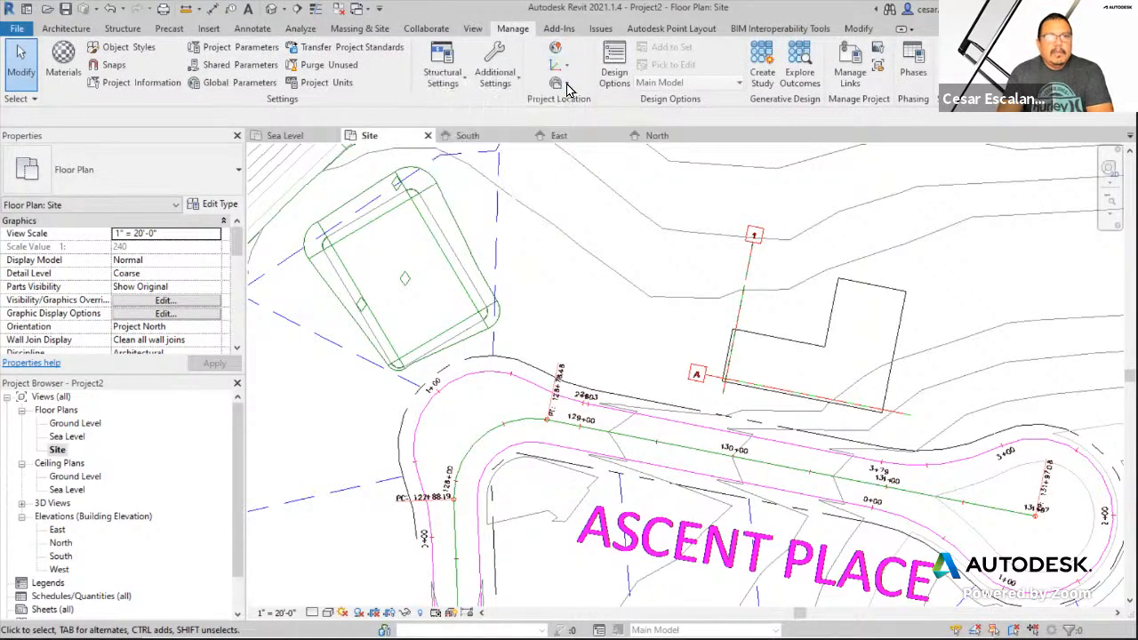
click(568, 88)
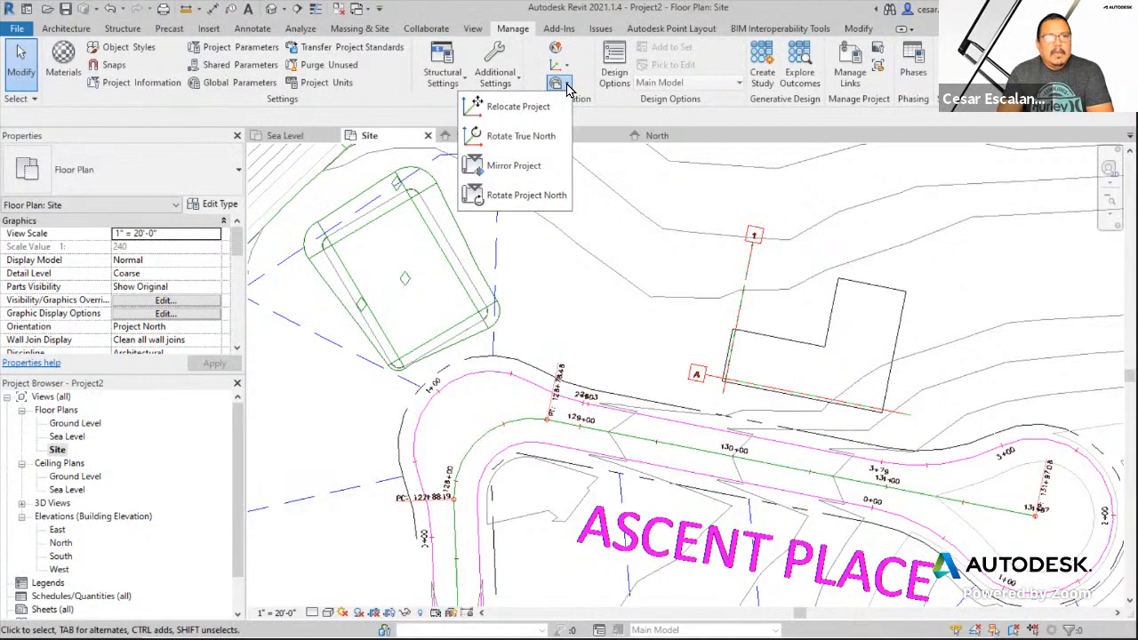
click(562, 65)
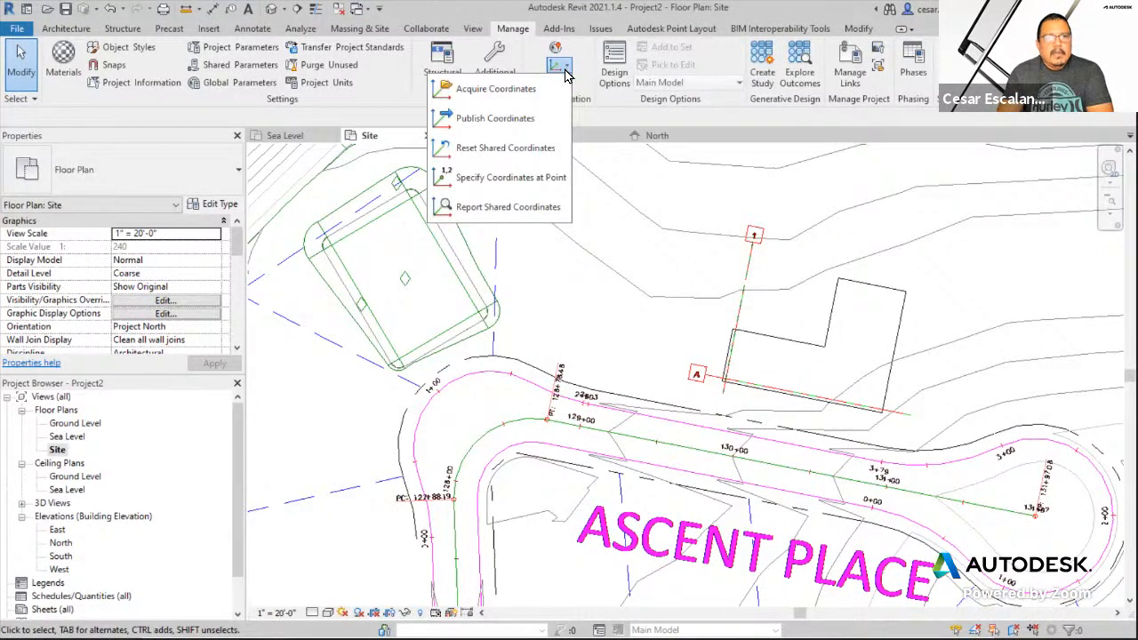
click(565, 71)
- Rotate Project North by aligning the reference plane on grid line 1 to the nearest project axis, and undo the rotation
click(566, 86)
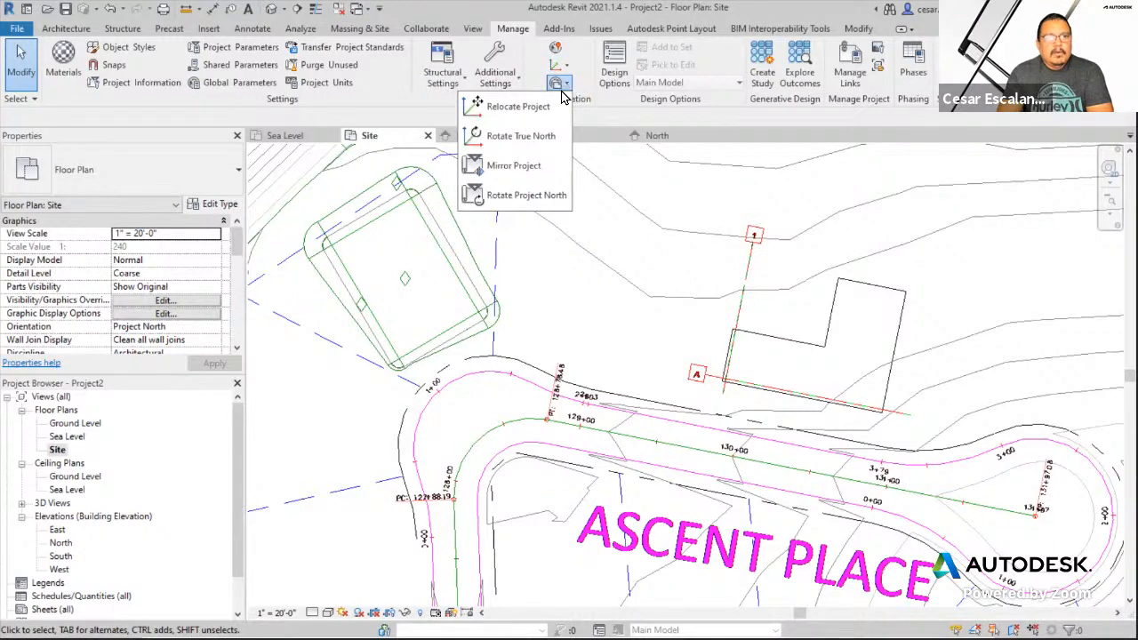
click(550, 197)
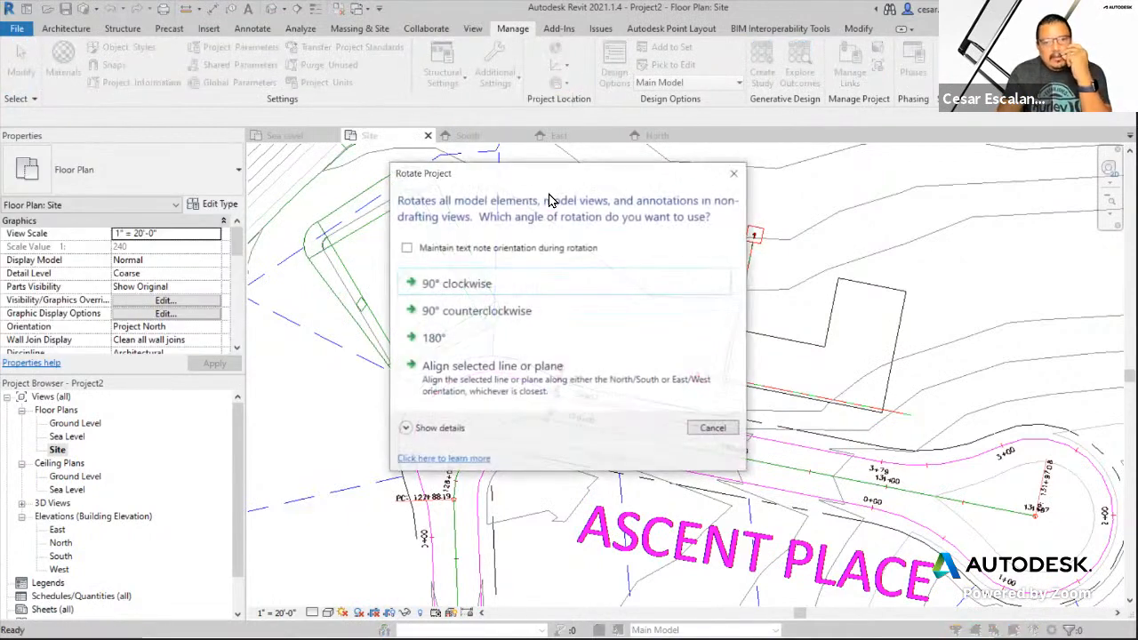
click(474, 388)
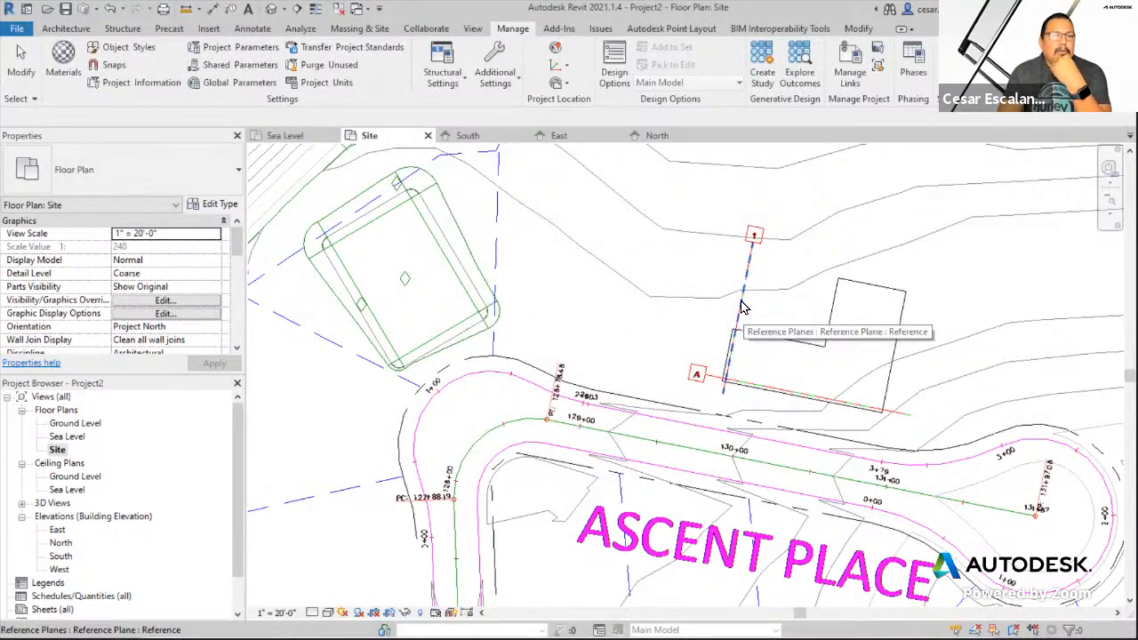
click(741, 301)
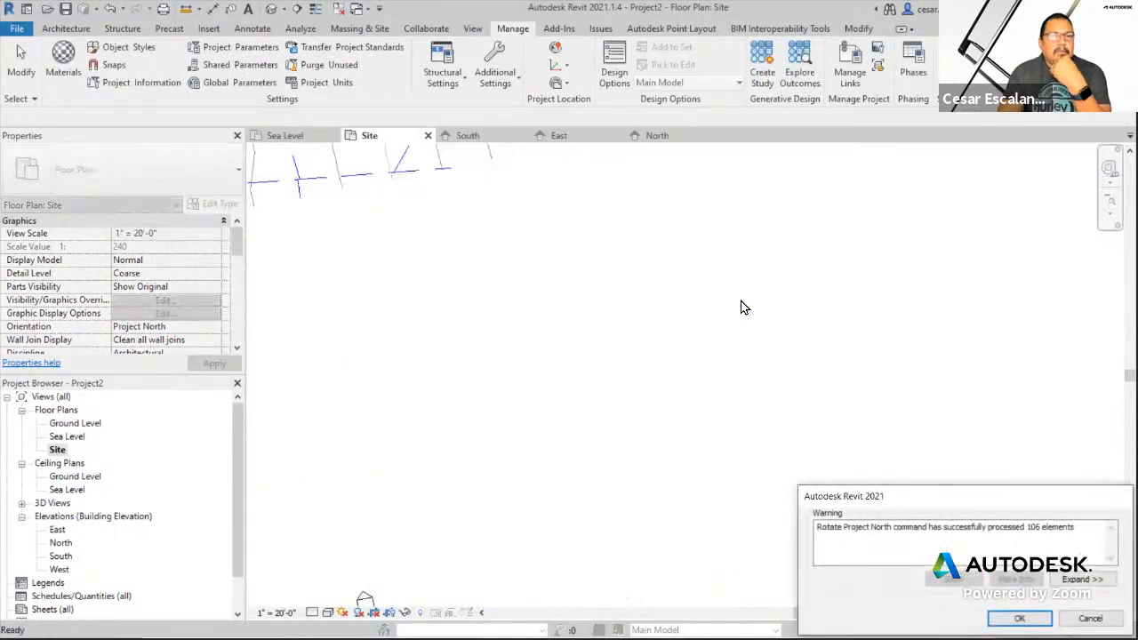
click(1020, 618)
scroll(758, 426, down, 5)
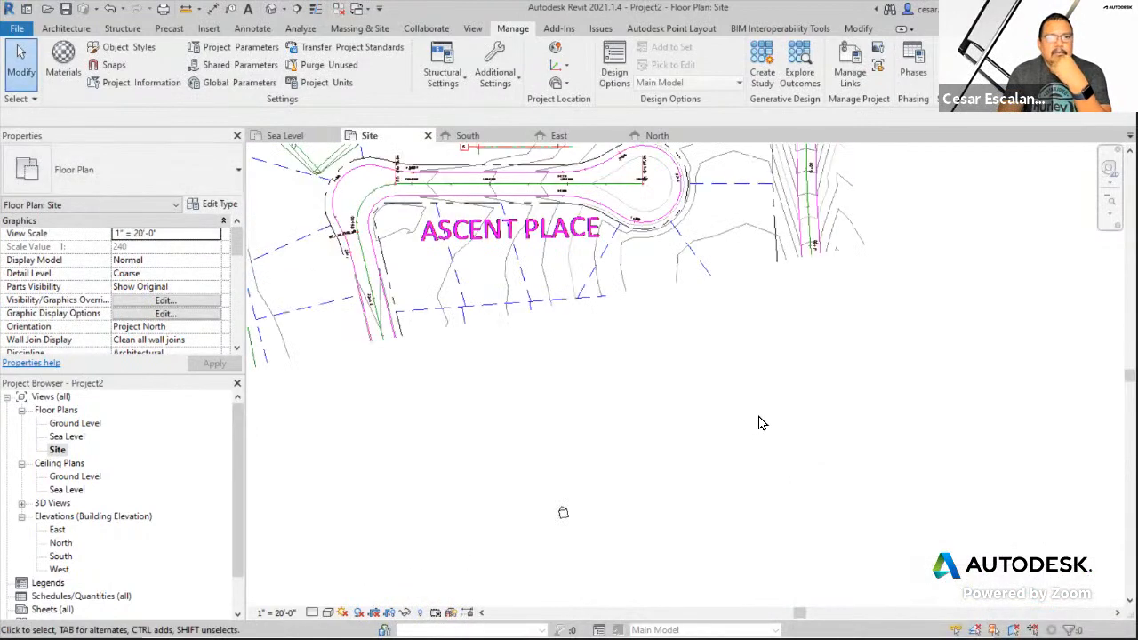
middle_drag(755, 376, 776, 453)
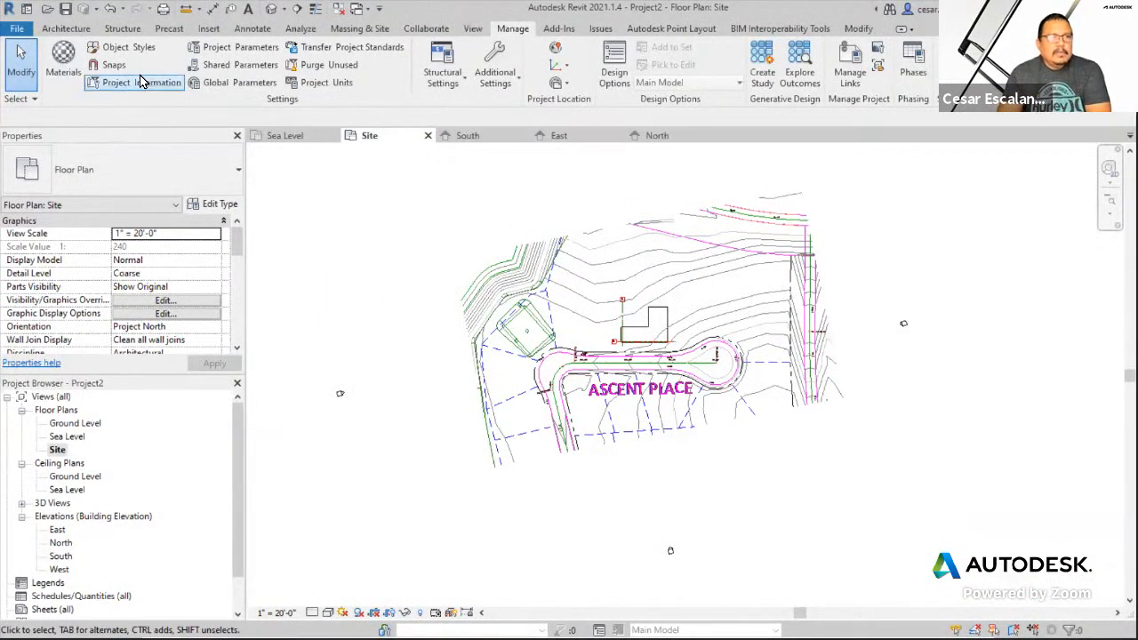
click(108, 9)
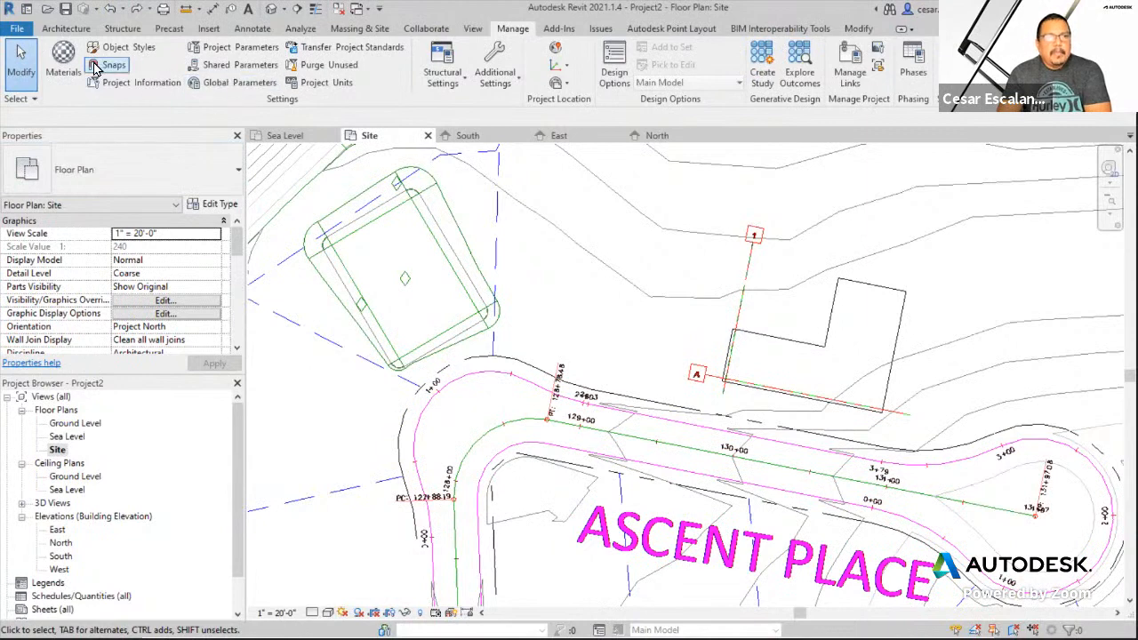
click(71, 28)
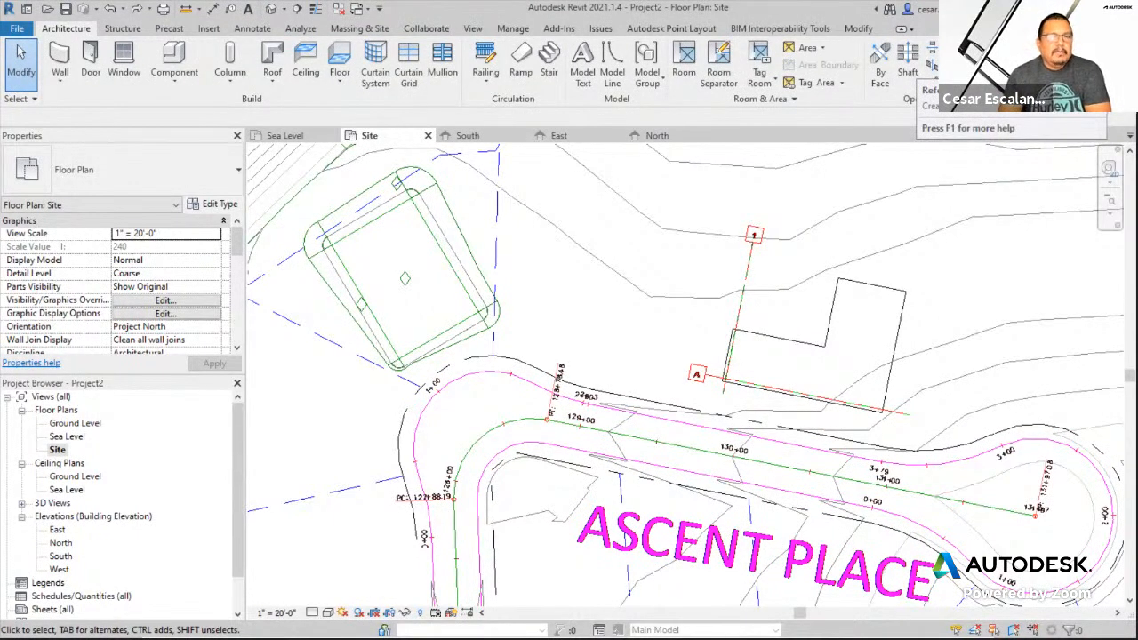
click(931, 62)
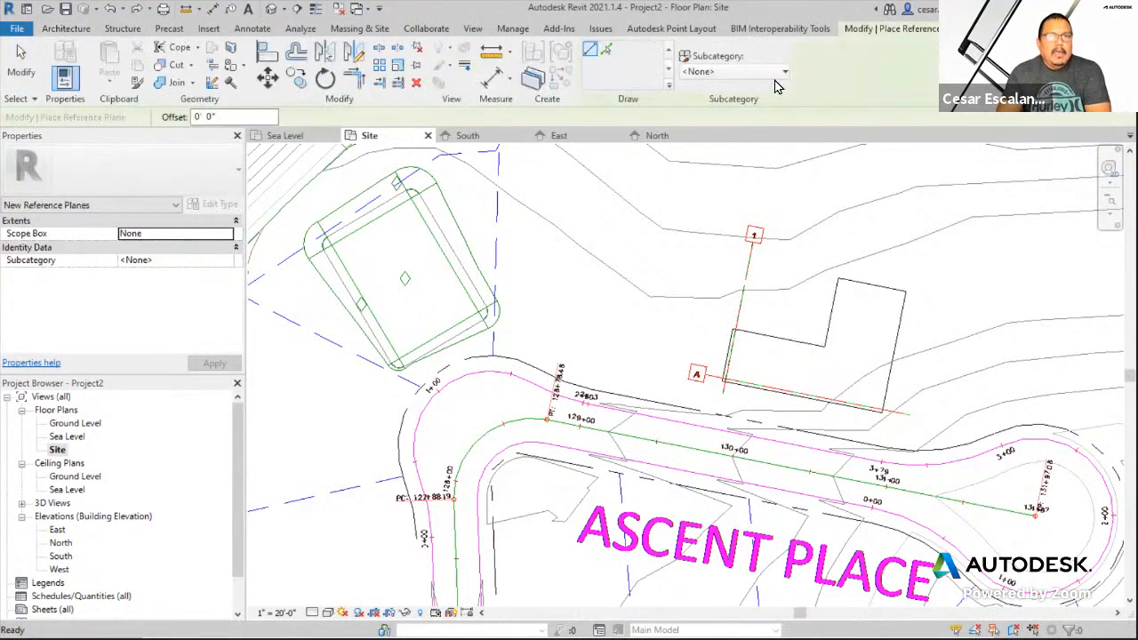
click(607, 51)
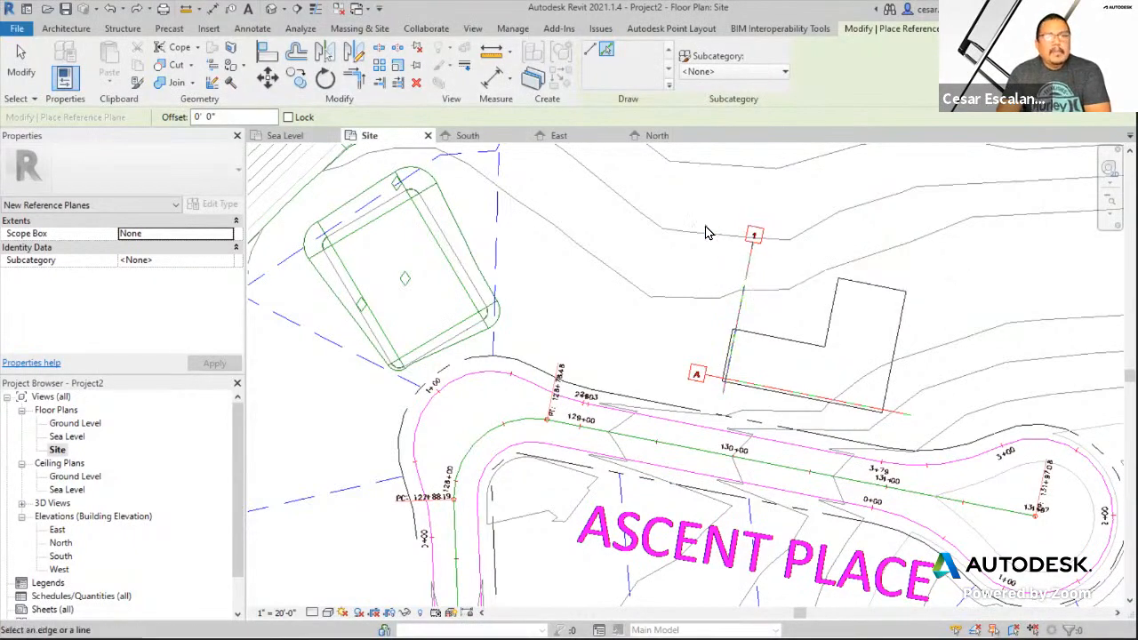
key(Escape)
key(Escape)
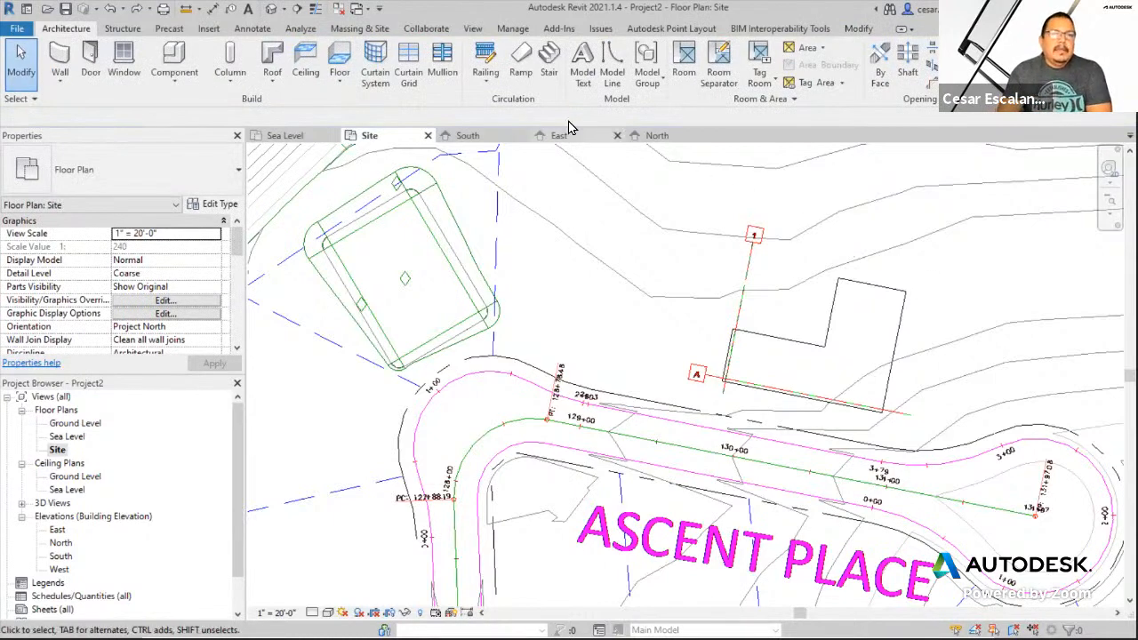
- Rotate Project North by aligning the reference plane on grid line 1 to the nearest project axis, and accept the result
click(524, 29)
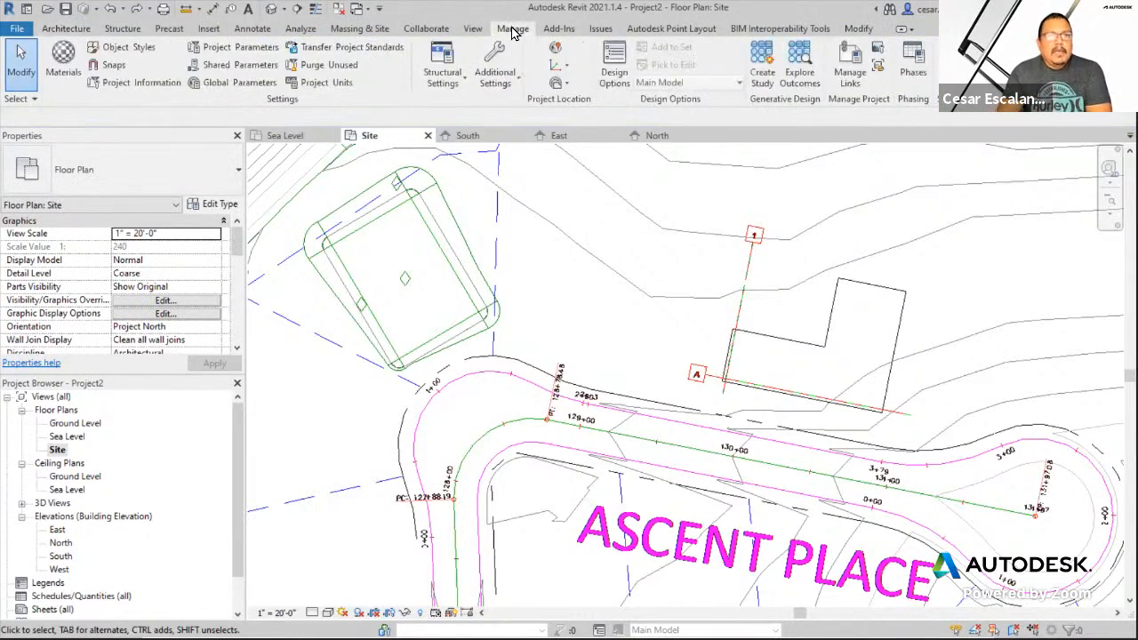
click(566, 68)
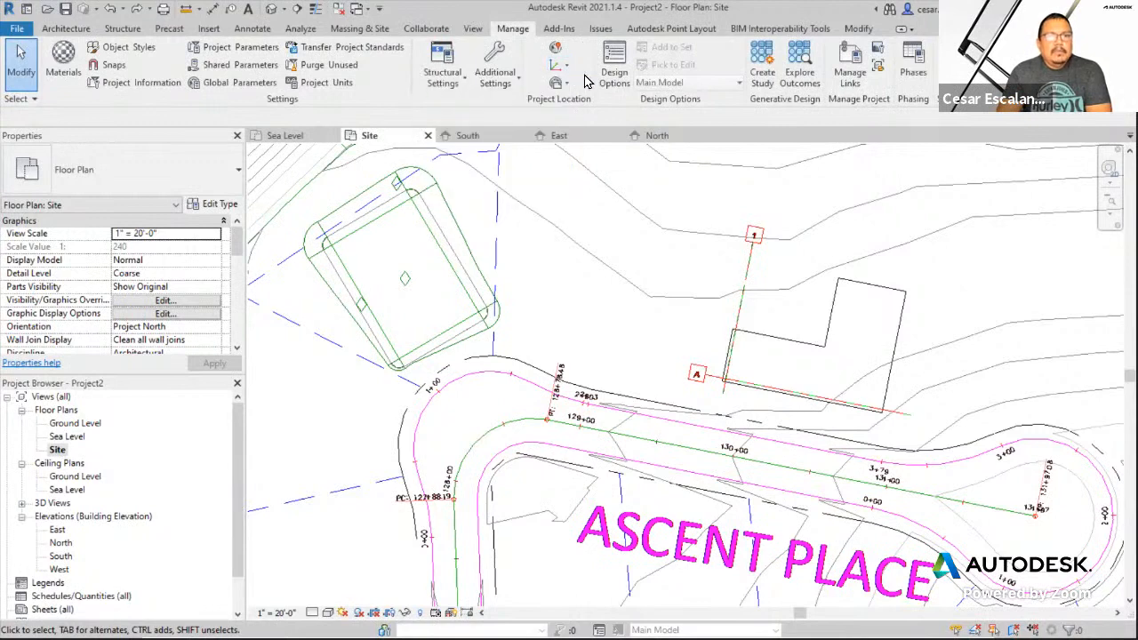
click(566, 86)
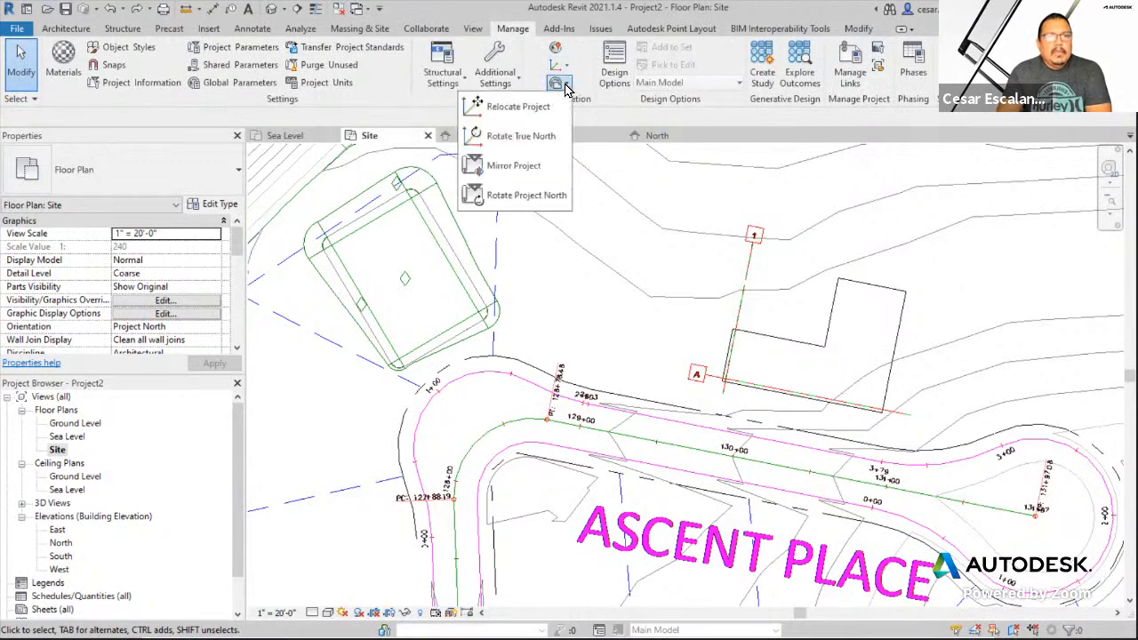
click(536, 197)
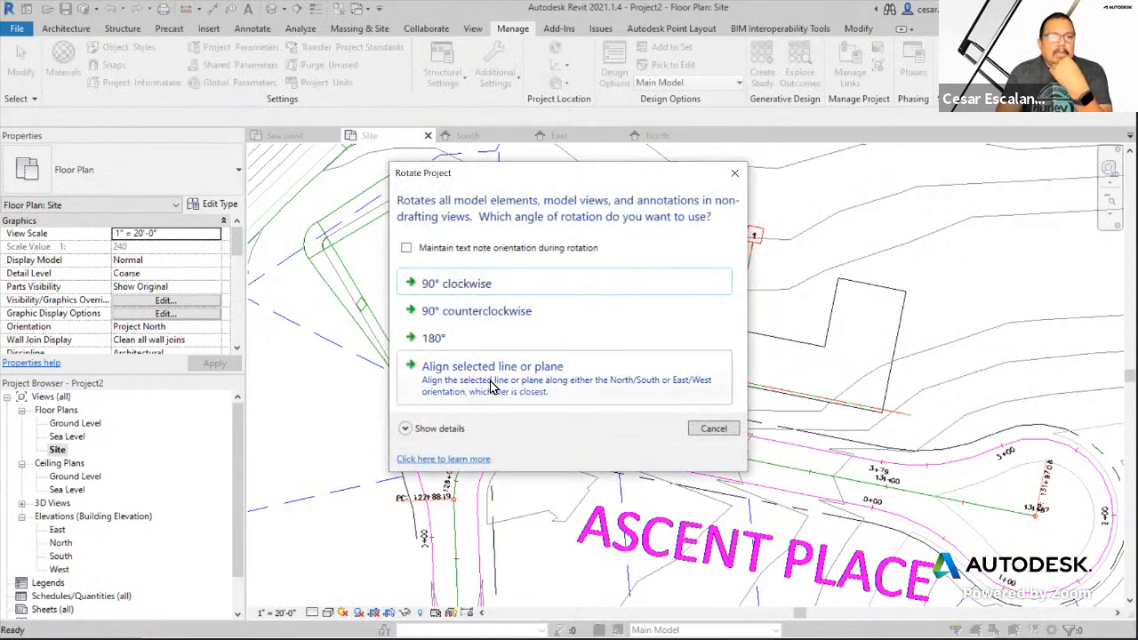
click(491, 384)
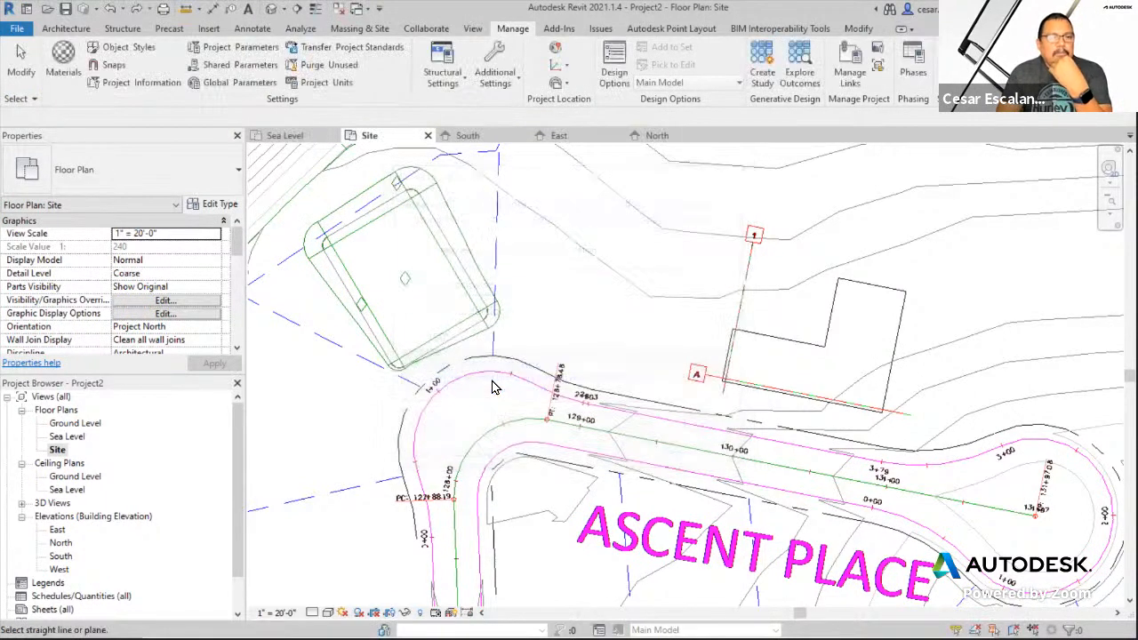
click(745, 322)
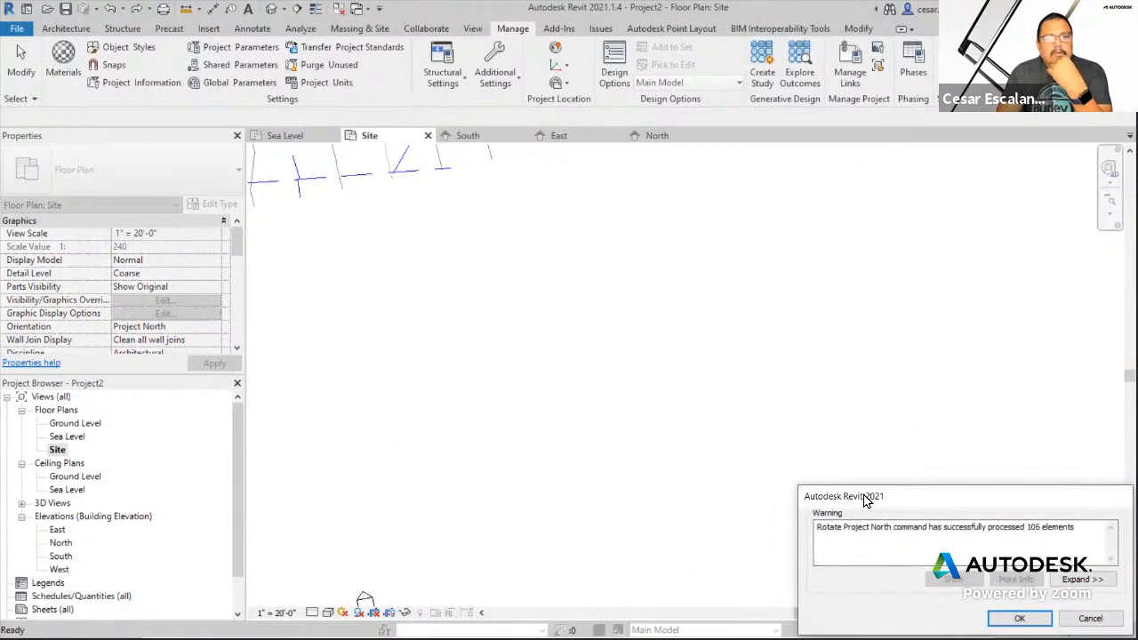
click(1019, 618)
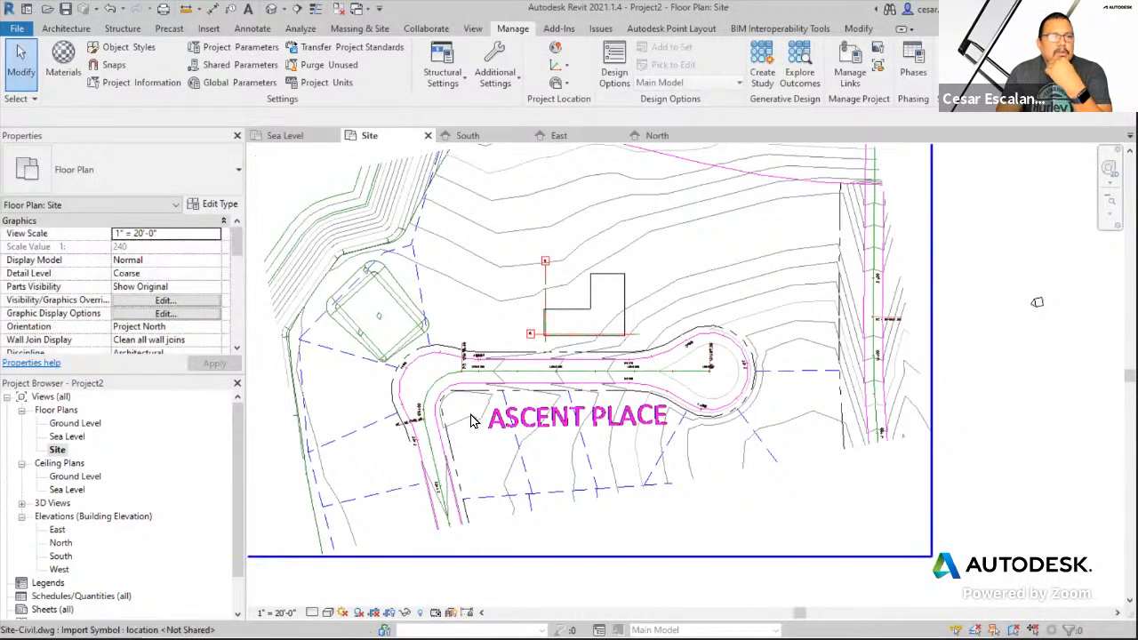
- Set the Site plan's orientation to True North
click(211, 327)
click(184, 349)
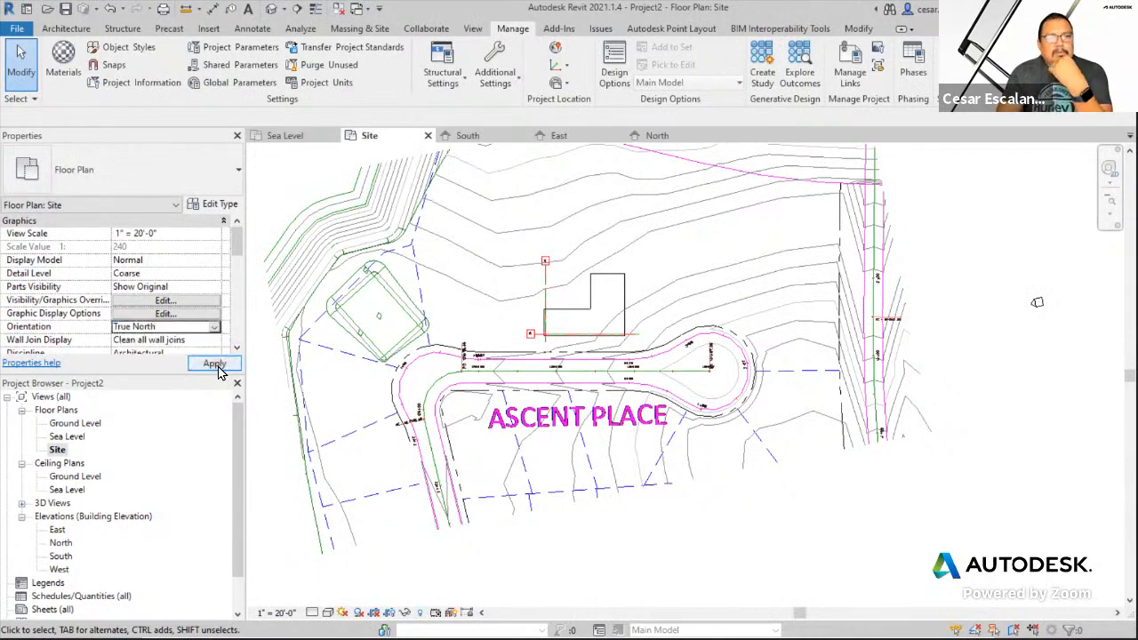
click(214, 364)
middle_drag(609, 354, 572, 233)
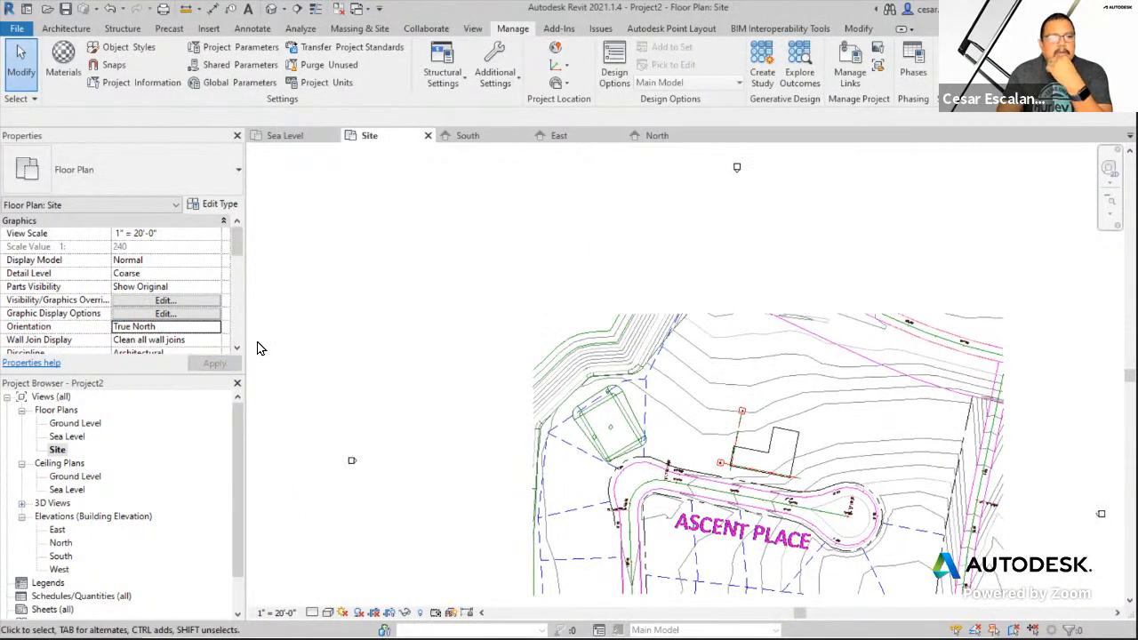
click(201, 327)
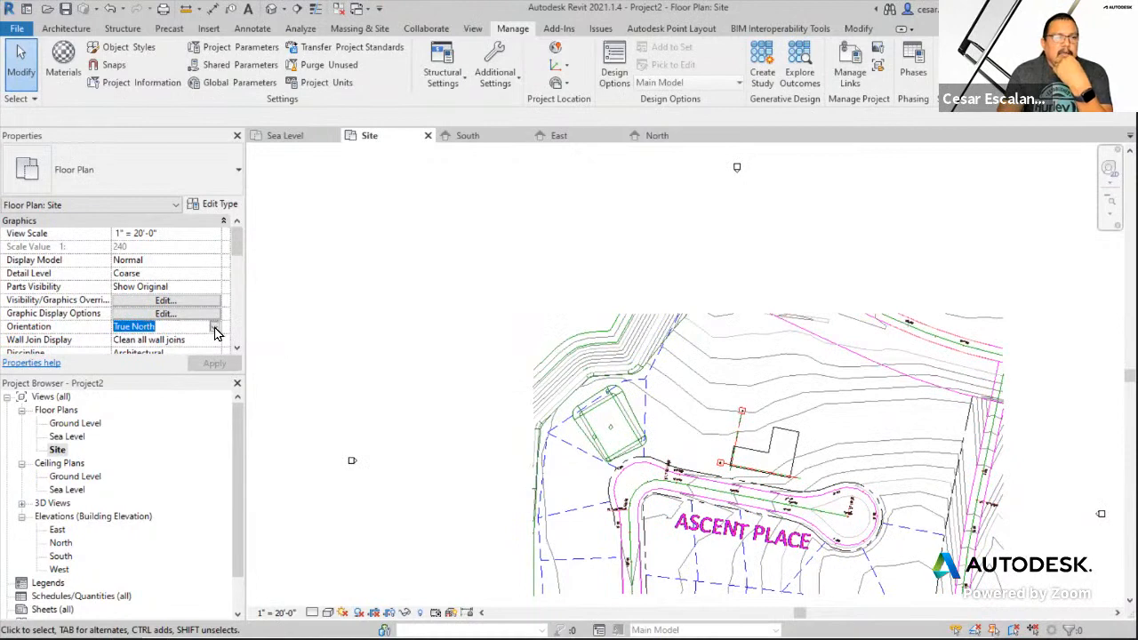
click(214, 328)
click(135, 339)
click(214, 327)
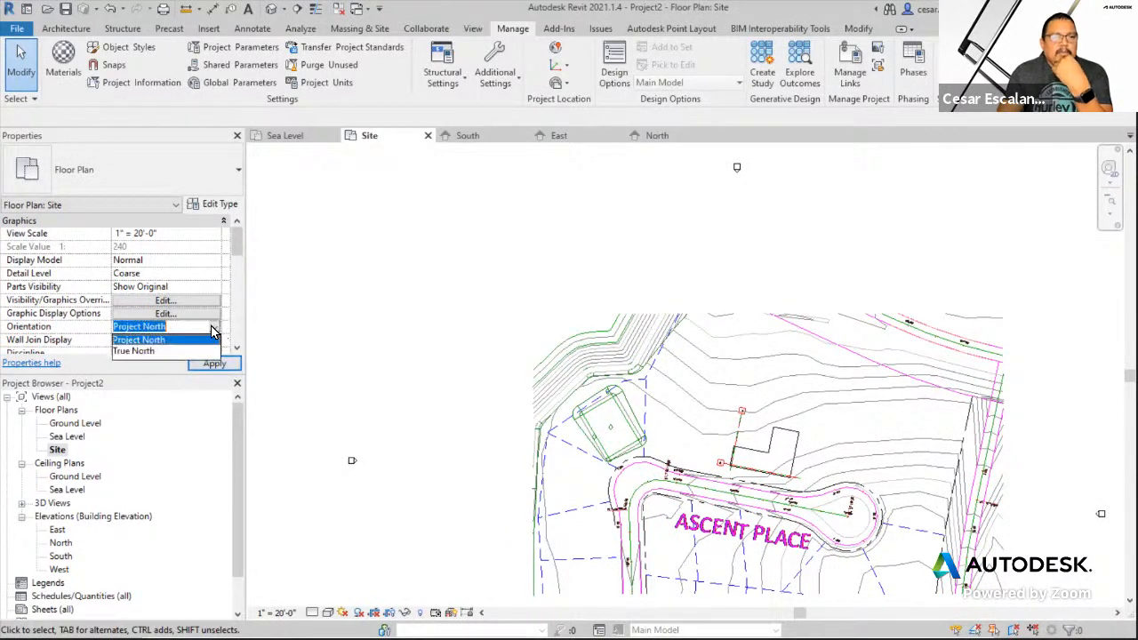
click(158, 351)
click(214, 364)
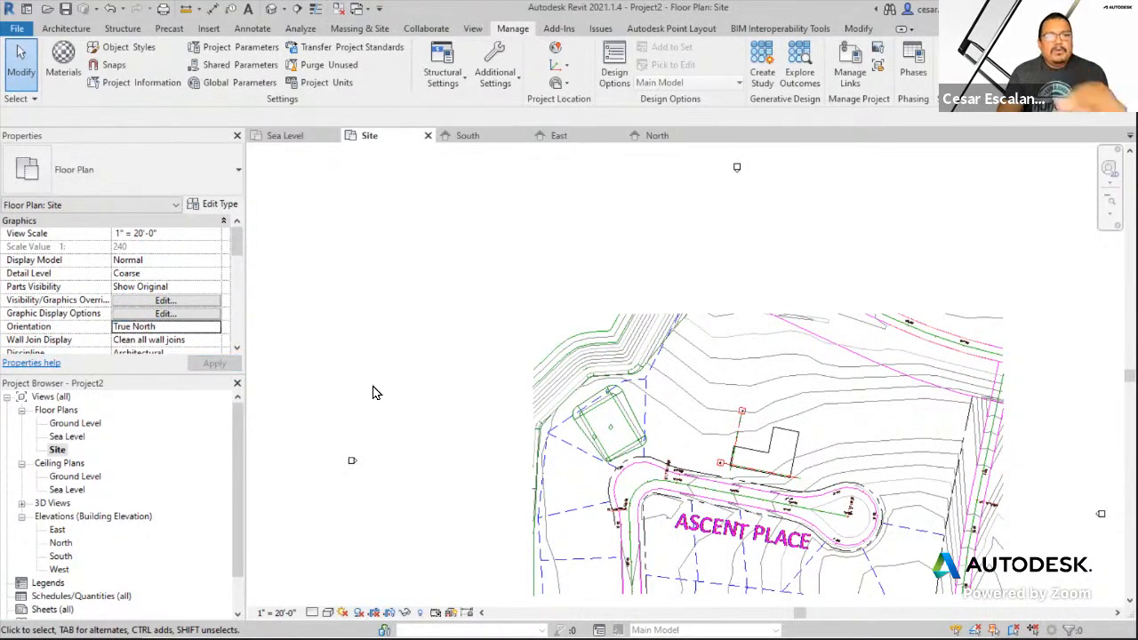
- Inspect the project base point's coordinates and its angle to True North in the Site plan
scroll(705, 326, down, 3)
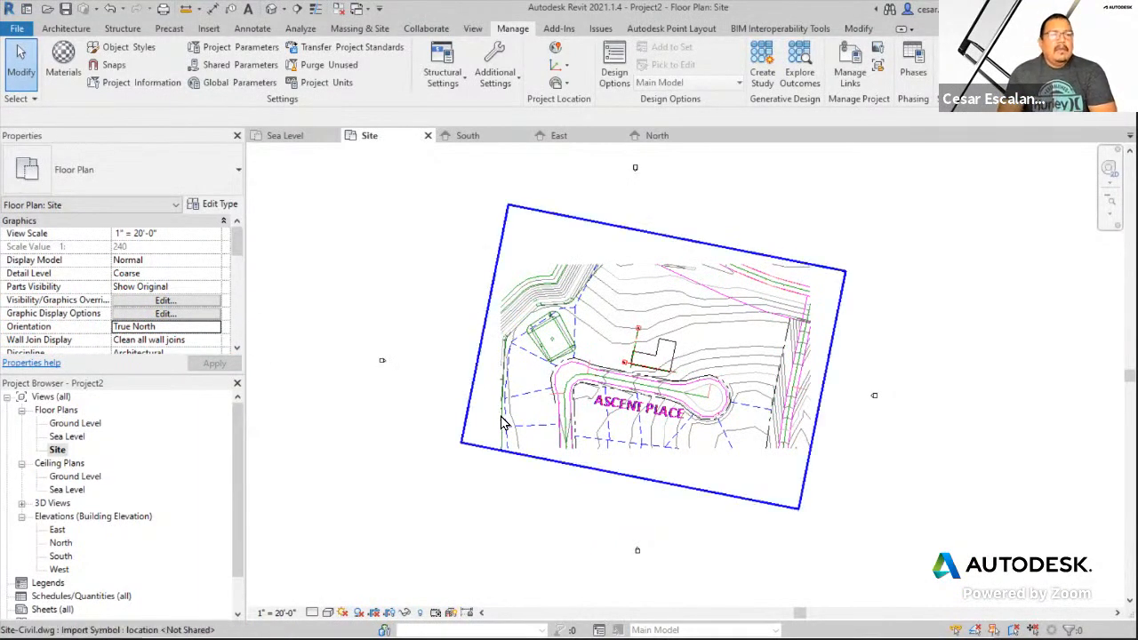
middle_drag(488, 489, 793, 299)
scroll(753, 373, down, 4)
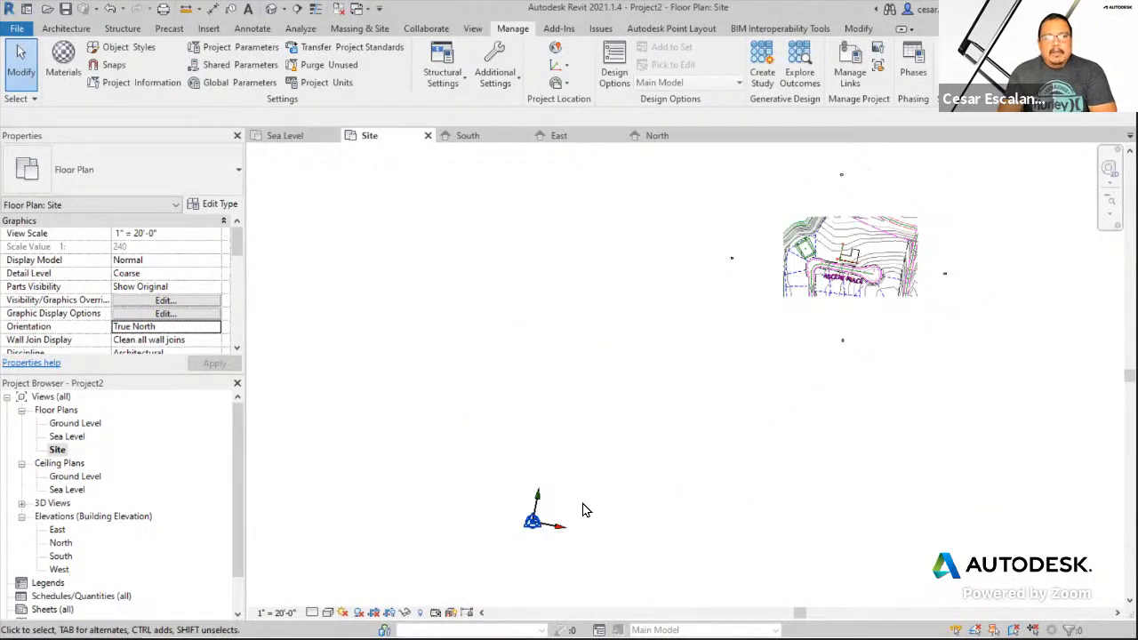
scroll(562, 519, up, 5)
scroll(496, 543, up, 3)
middle_drag(496, 540, 654, 401)
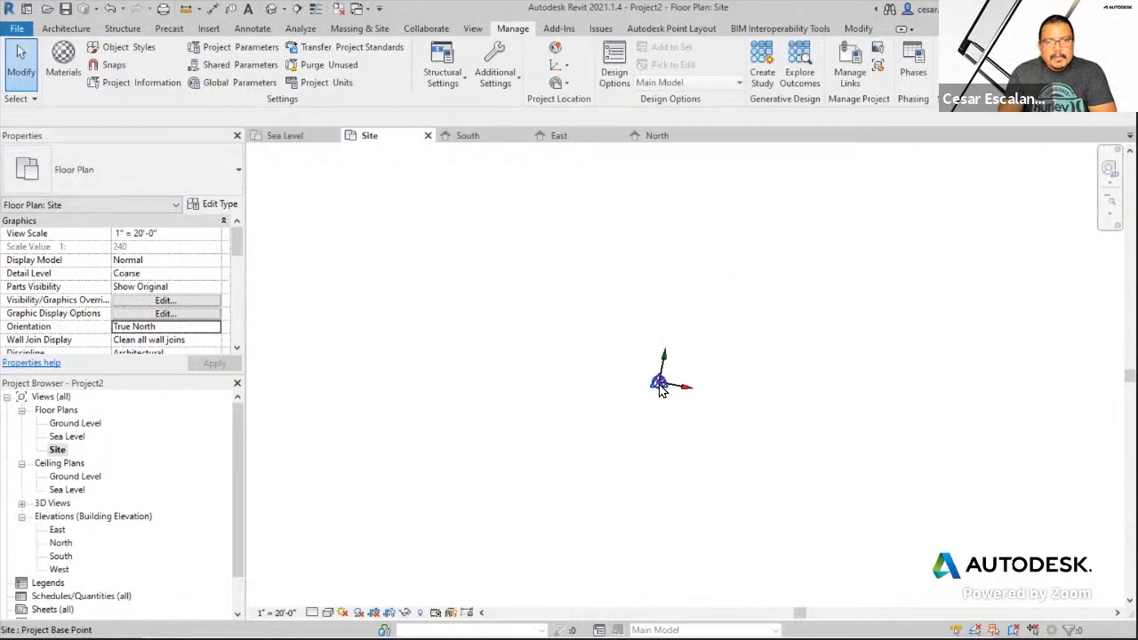
click(658, 382)
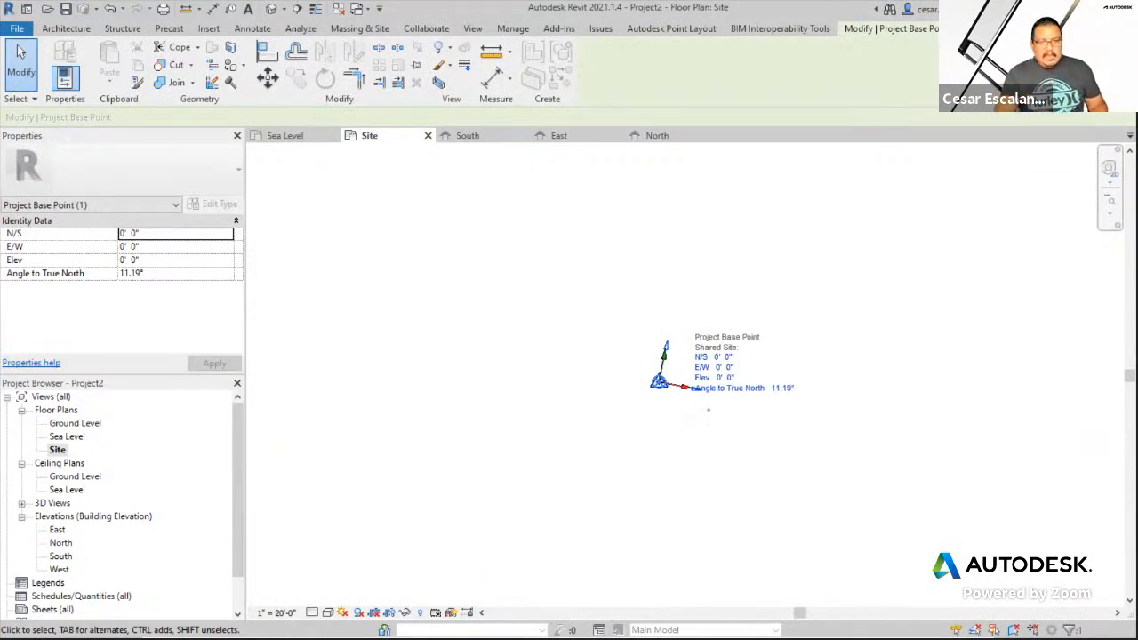
drag(641, 326, 703, 411)
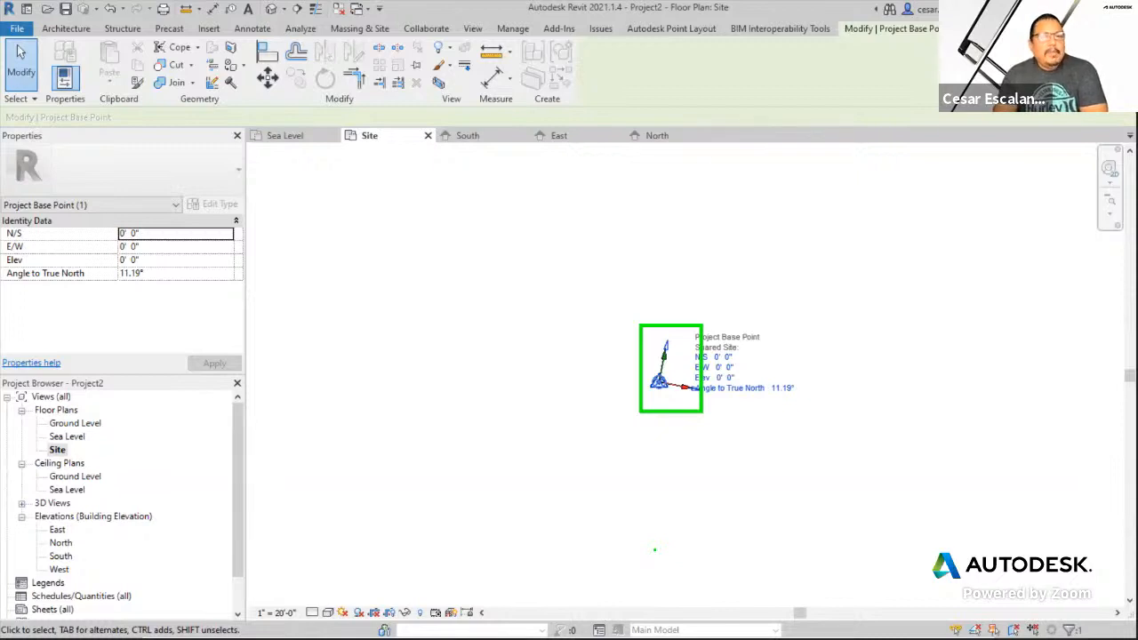
click(436, 524)
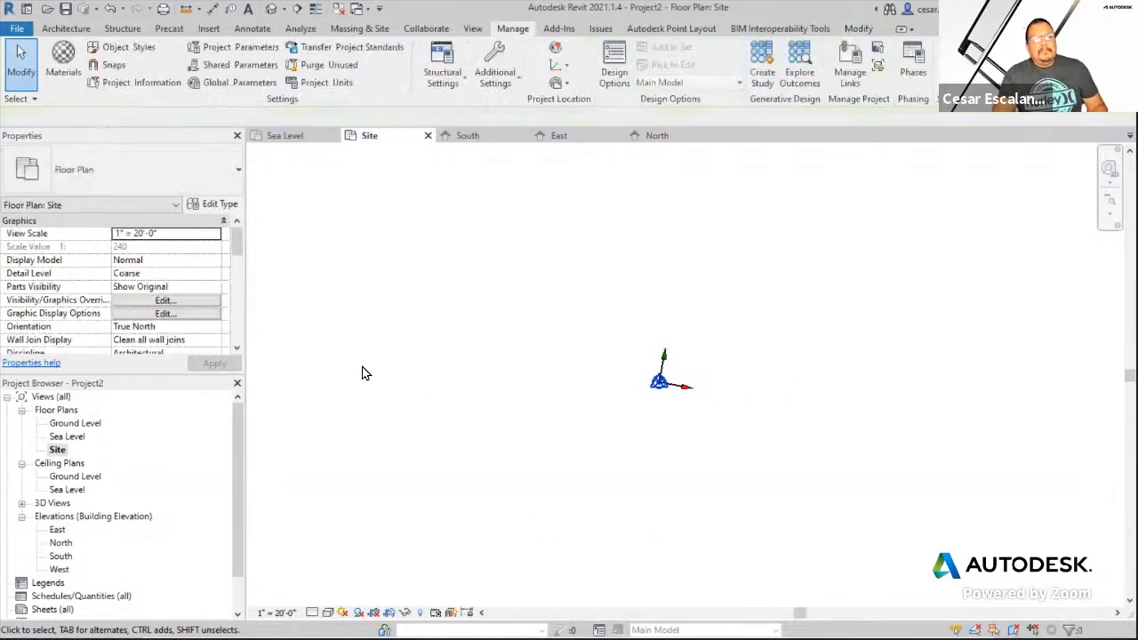
- Switch the Site plan's orientation to Project North and back to True North to compare the base point's axes
click(212, 332)
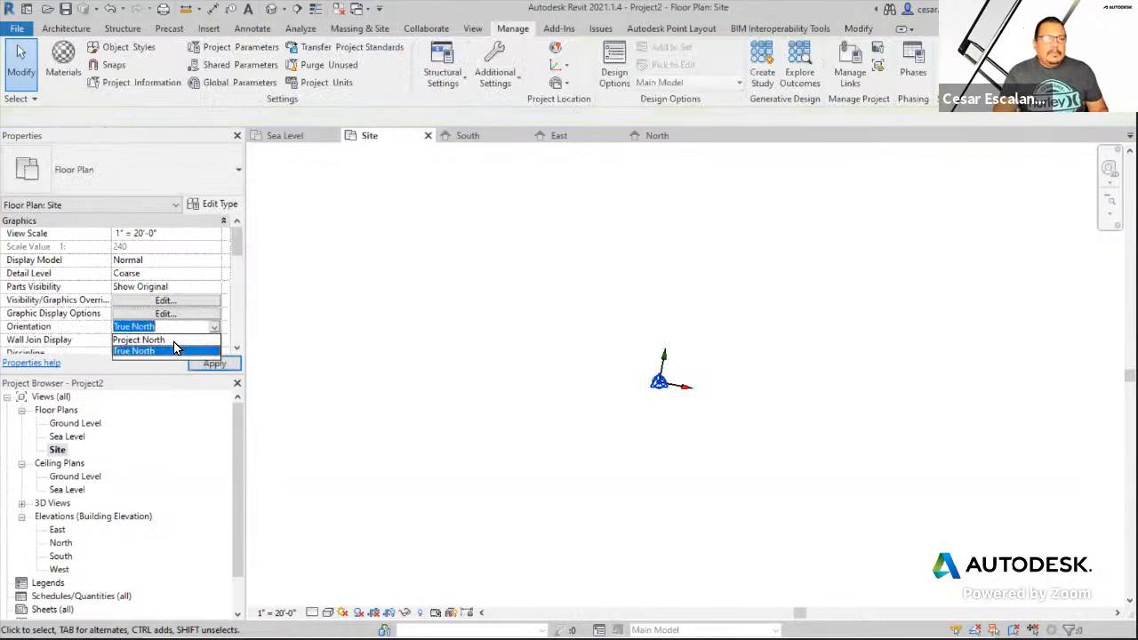
click(174, 342)
click(214, 364)
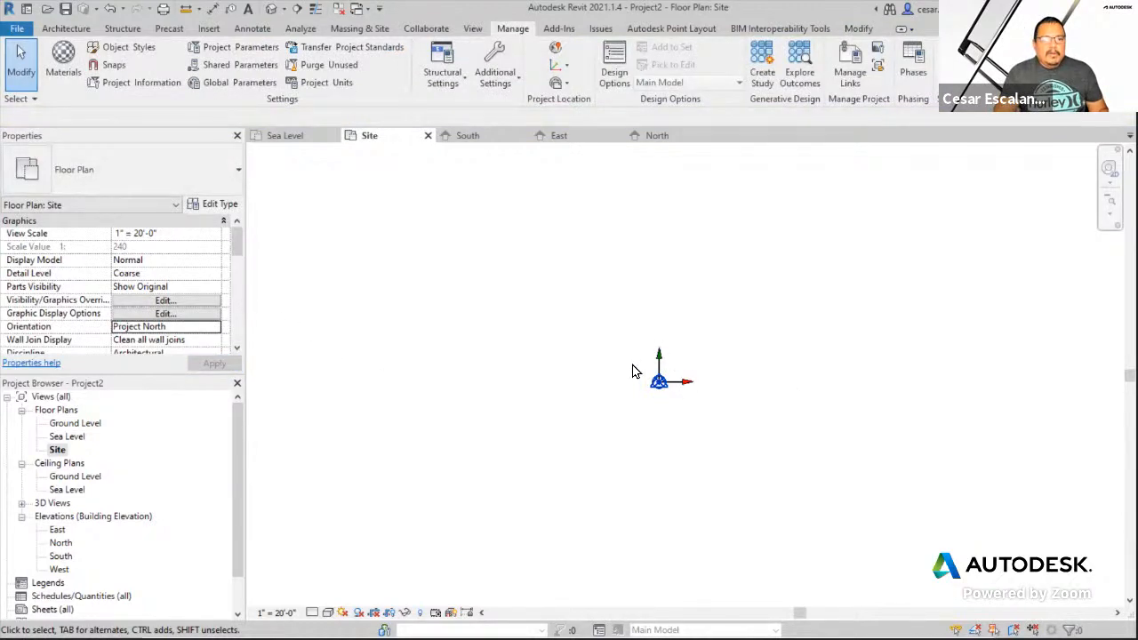
click(214, 329)
click(156, 351)
click(214, 364)
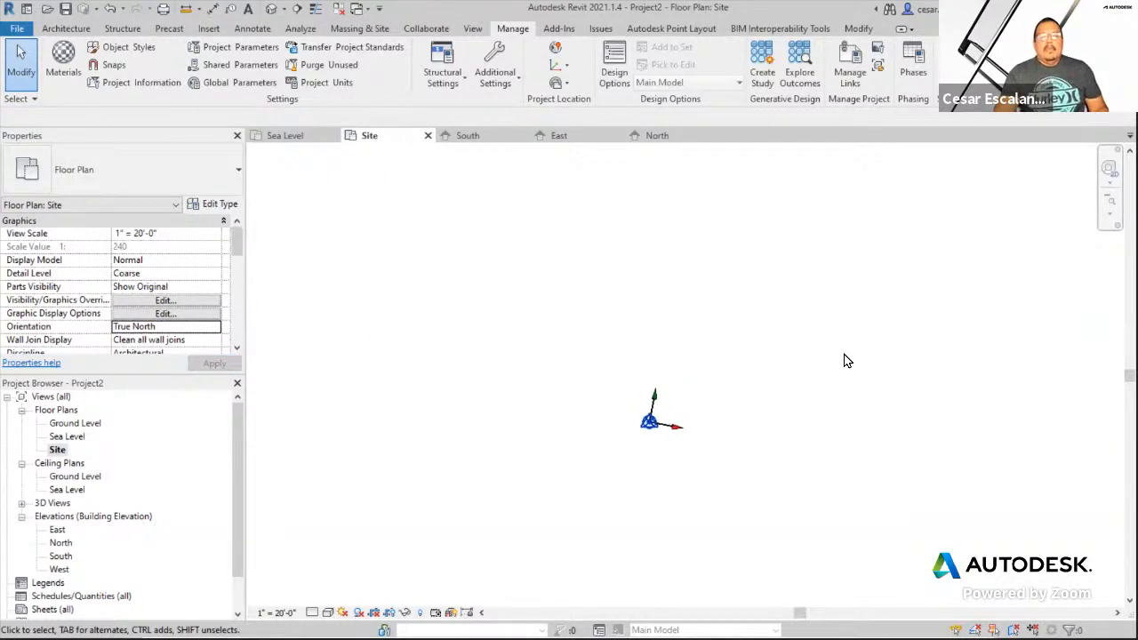
mouse_move(549, 423)
middle_down()
mouse_move(634, 394)
mouse_move(498, 475)
mouse_move(765, 401)
mouse_move(749, 459)
mouse_move(734, 456)
middle_up()
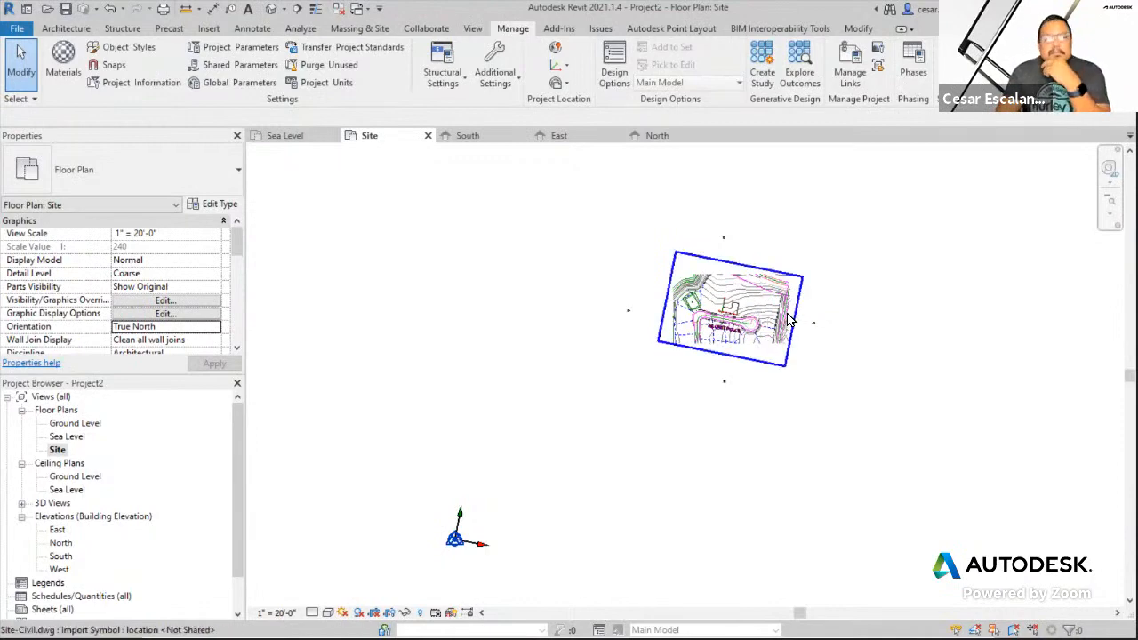
click(789, 321)
click(726, 505)
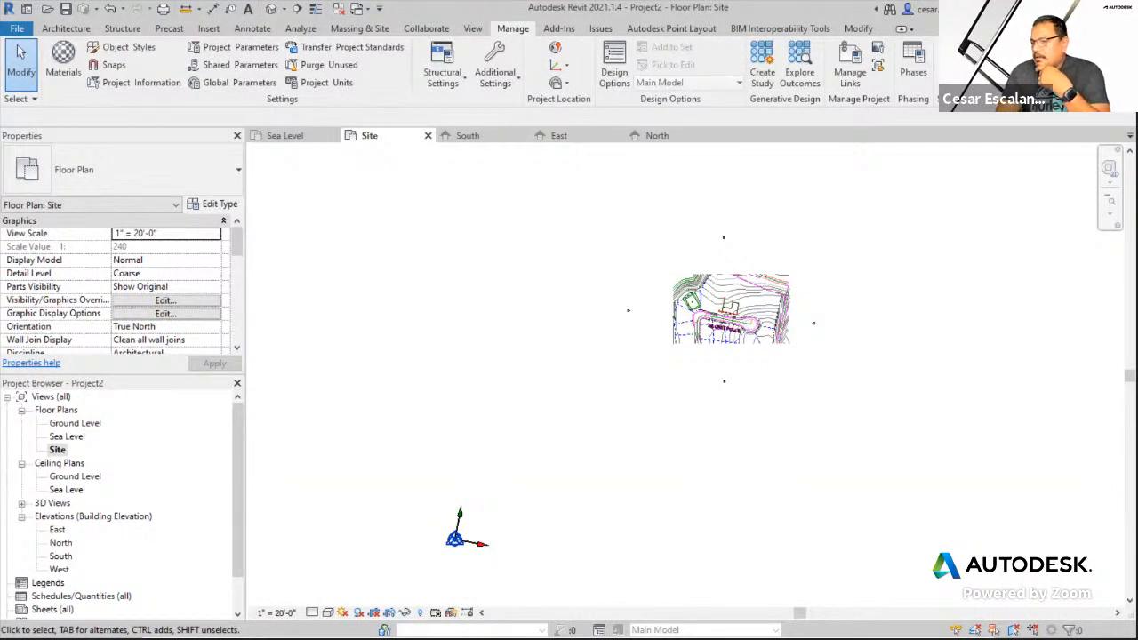
- Switch to the PowerPoint presentation, show slide 29, "Coordinate a SCS", full screen, and return to the Revit project
key(alt+Tab)
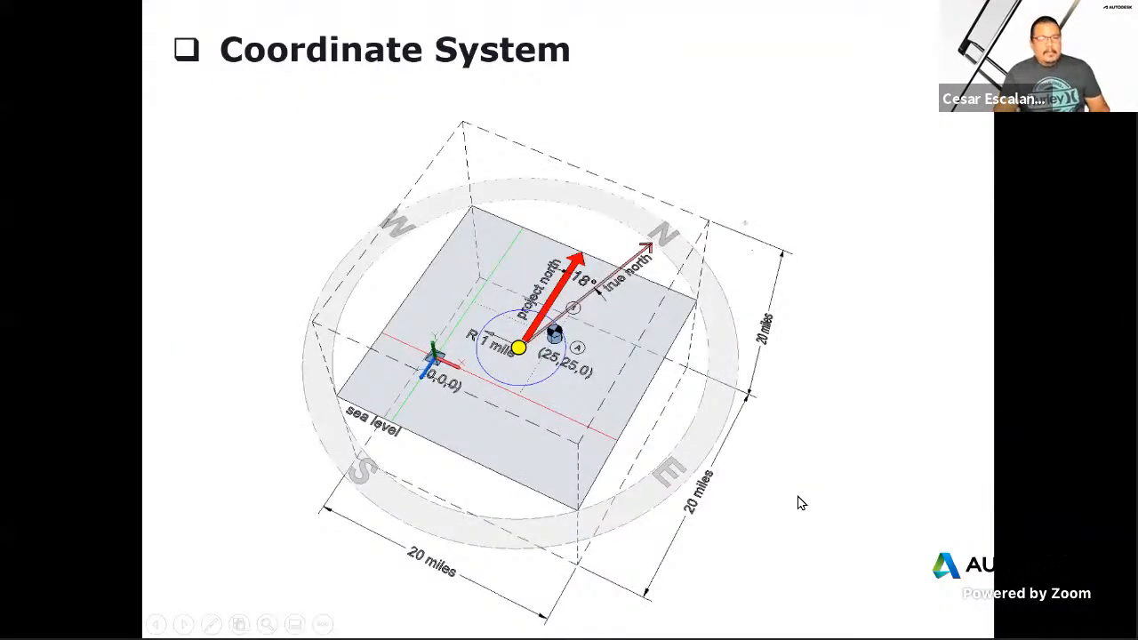
key(Escape)
click(77, 494)
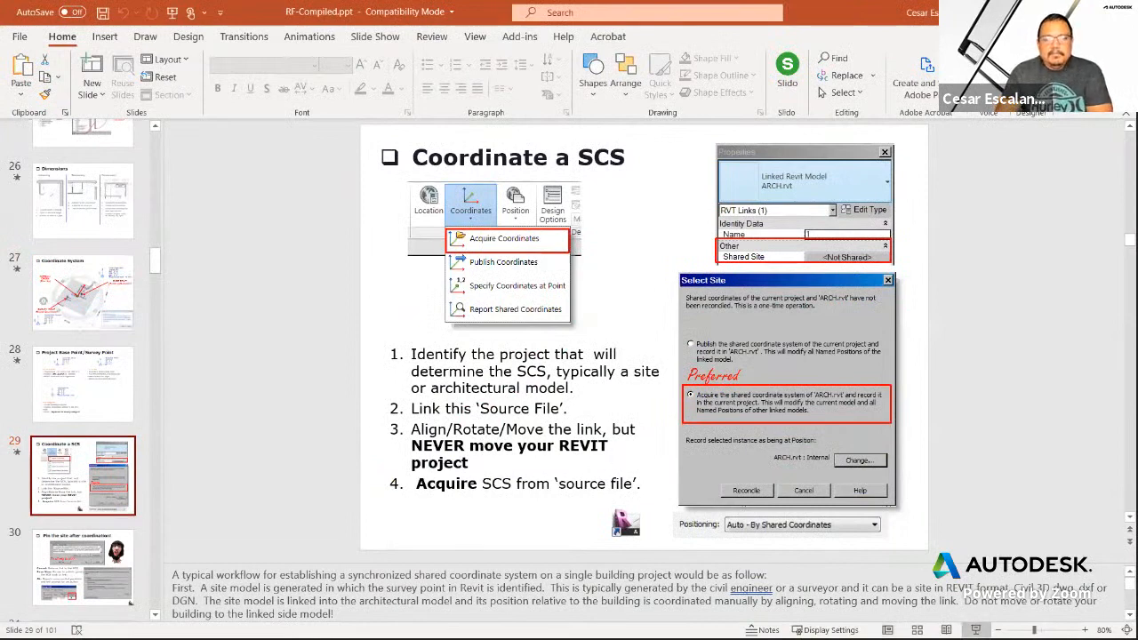
click(975, 630)
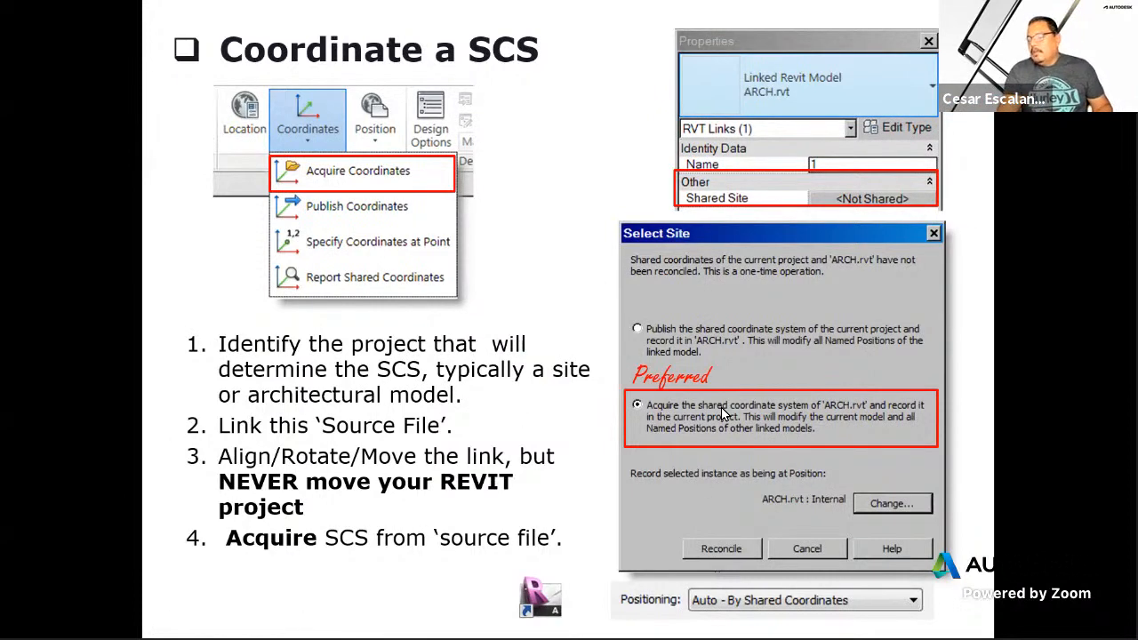
key(alt+Tab)
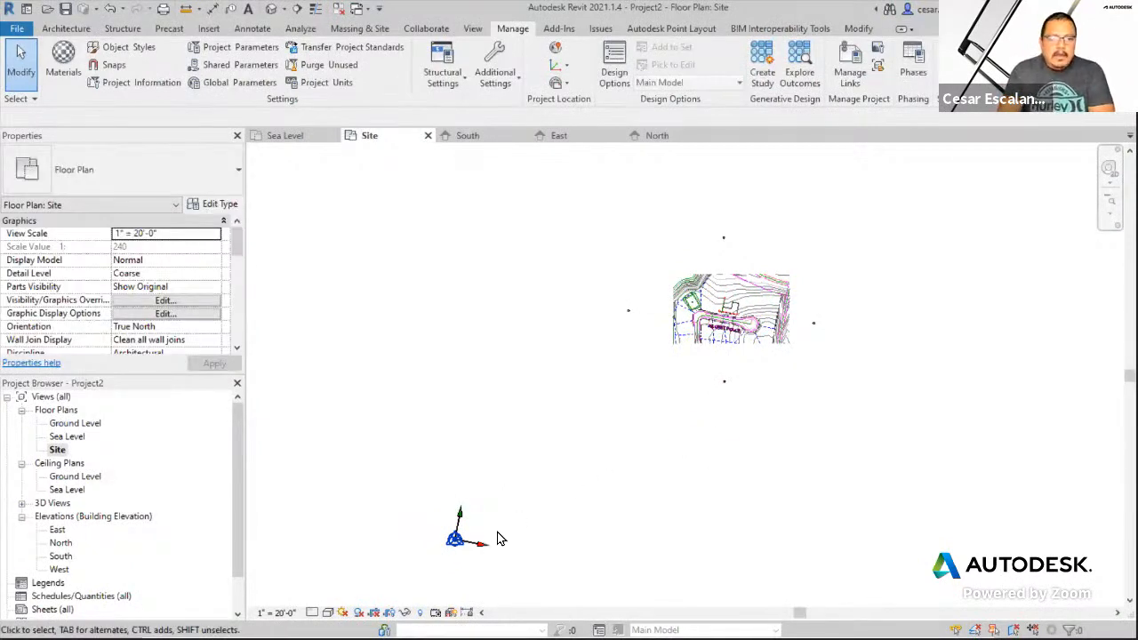
- Examine the corner of the linked site where the dashed black boundary line meets the magenta curve
scroll(784, 304, up, 10)
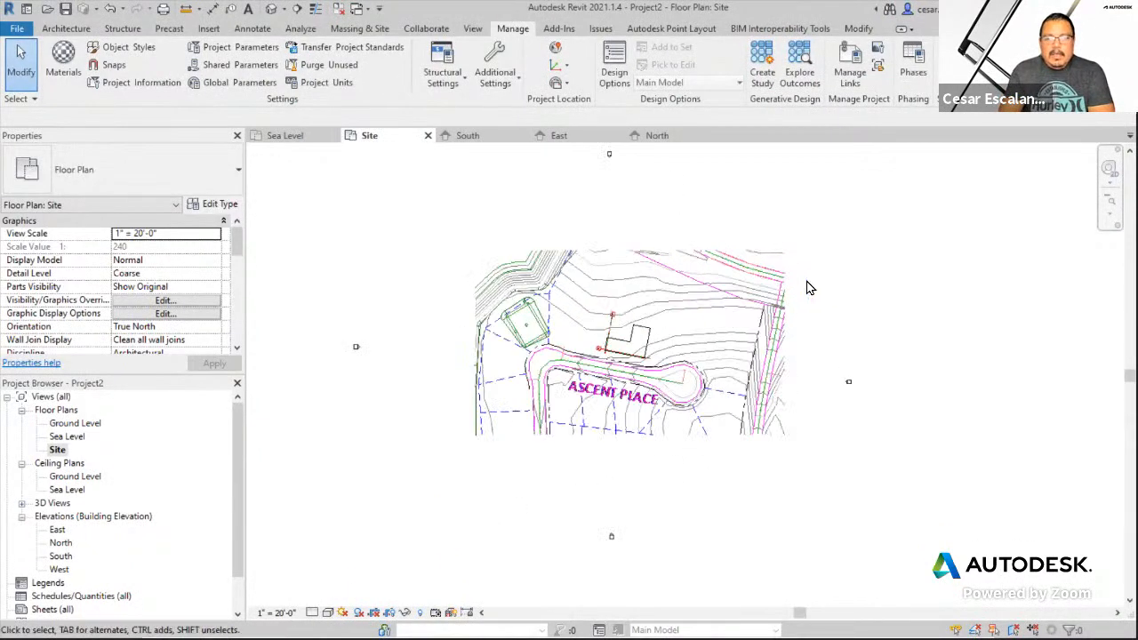
scroll(782, 307, down, 8)
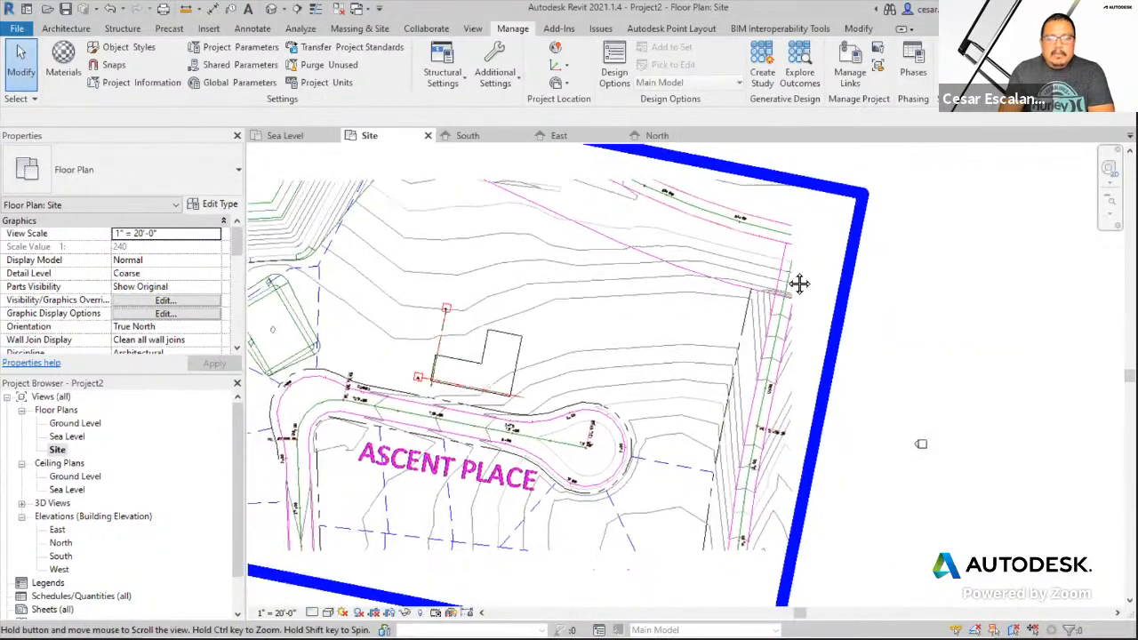
scroll(800, 282, up, 8)
scroll(751, 289, up, 2)
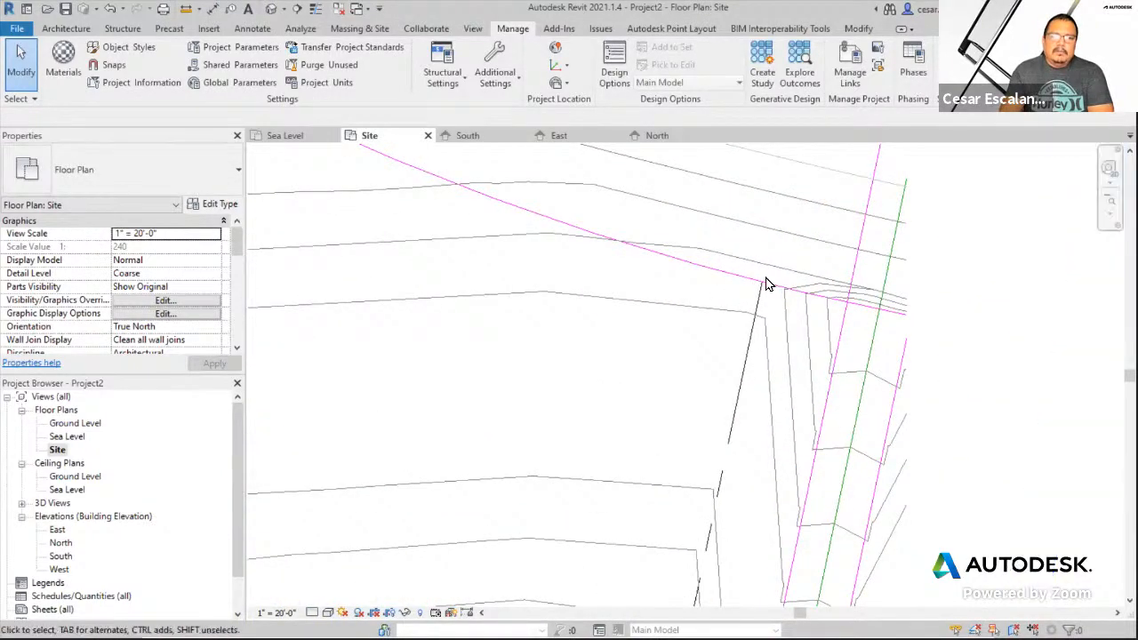
scroll(783, 288, down, 8)
scroll(795, 293, down, 4)
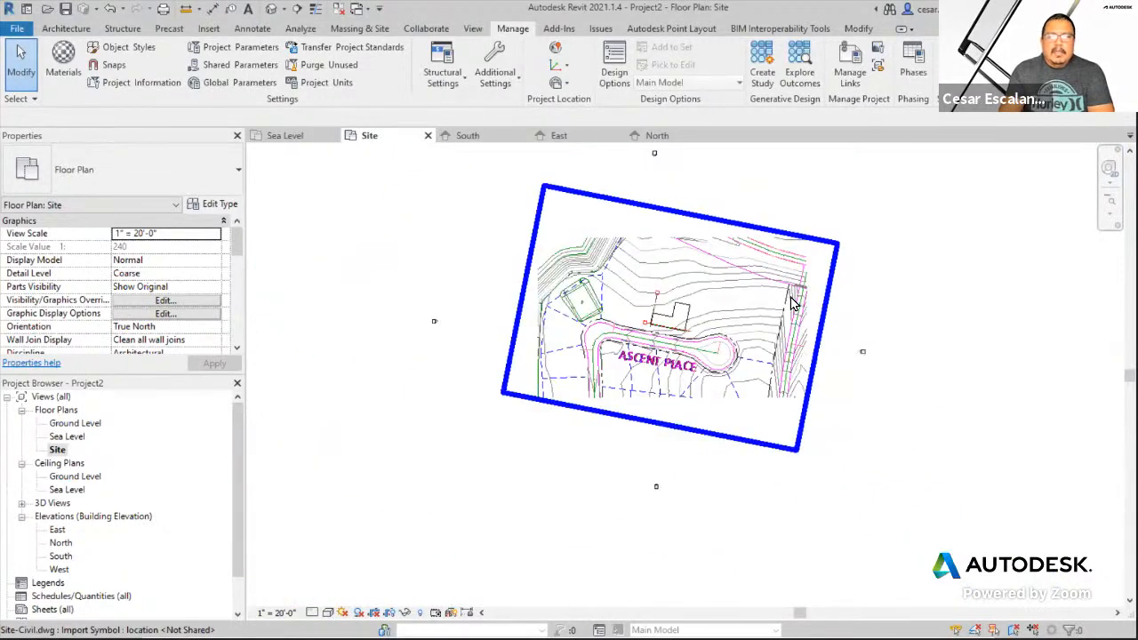
scroll(733, 327, down, 2)
- Pull the survey point away from the project base point to just outside the linked site's east edge
middle_drag(400, 454, 477, 315)
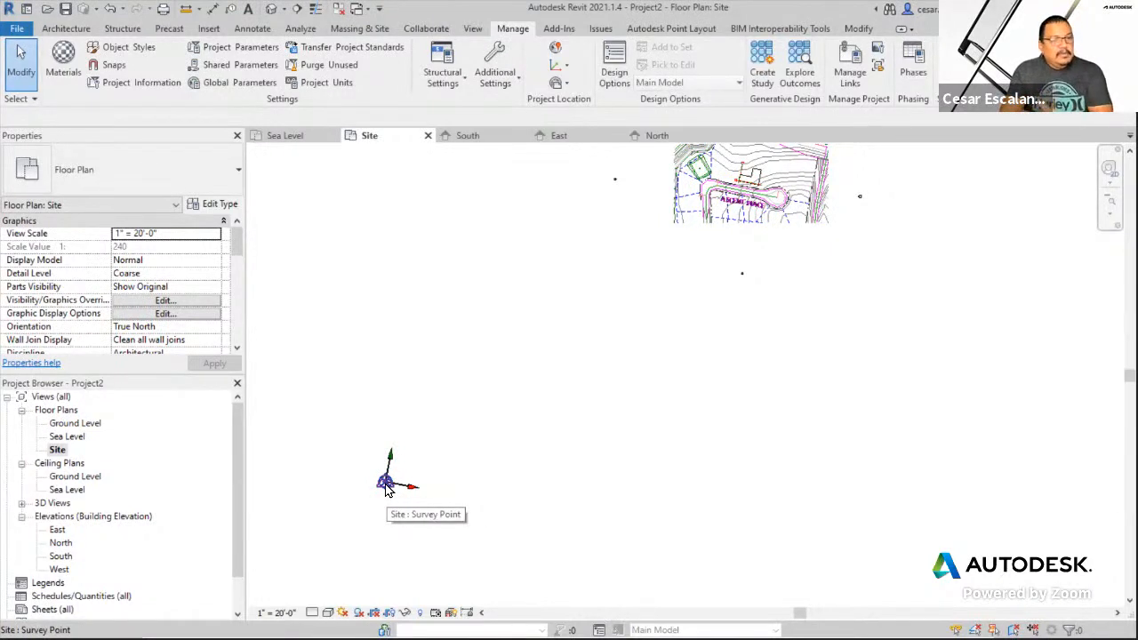
click(385, 487)
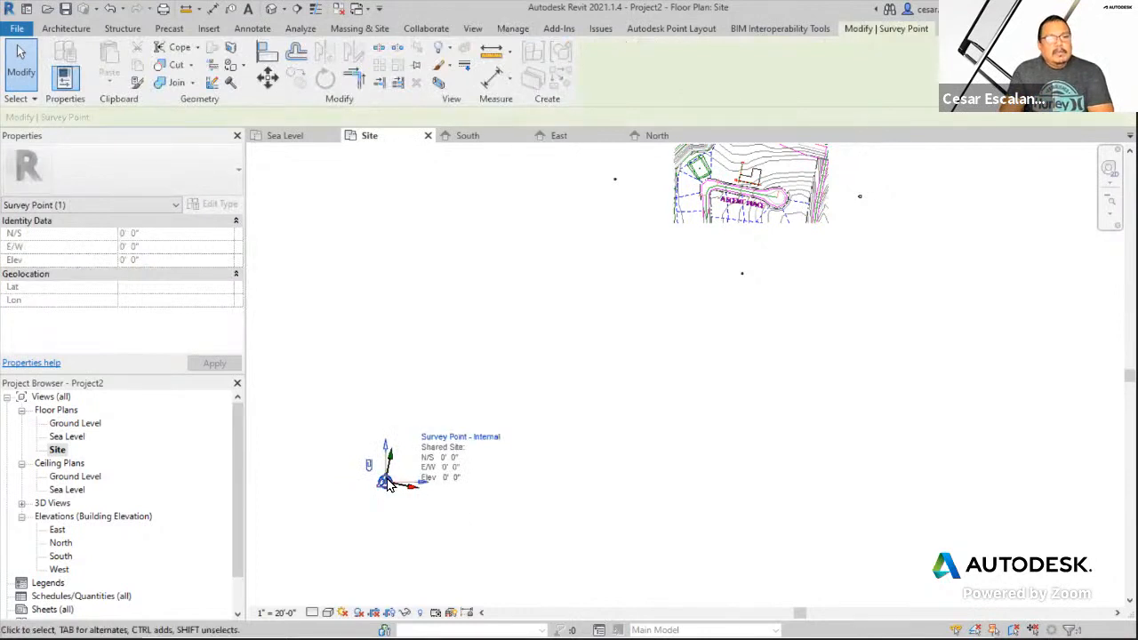
mouse_move(388, 483)
mouse_down()
mouse_move(747, 334)
mouse_move(728, 334)
mouse_up()
mouse_move(608, 351)
middle_down()
mouse_move(604, 389)
mouse_move(463, 499)
middle_up()
scroll(578, 494, up, 4)
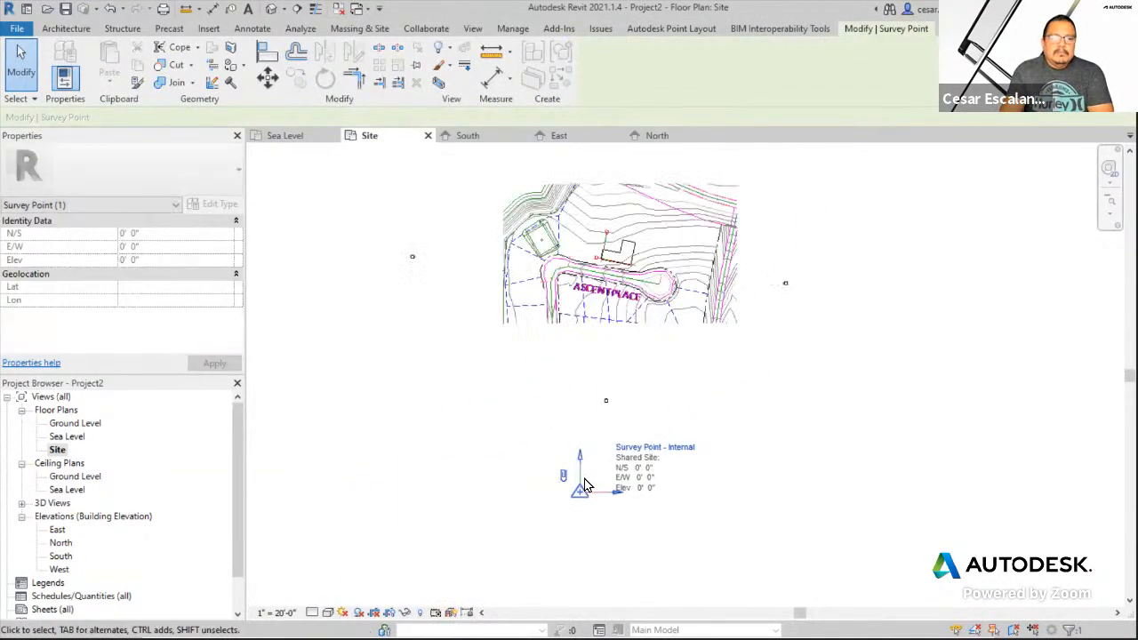
mouse_move(578, 491)
mouse_down()
mouse_move(715, 313)
mouse_move(799, 229)
mouse_up()
scroll(799, 229, up, 2)
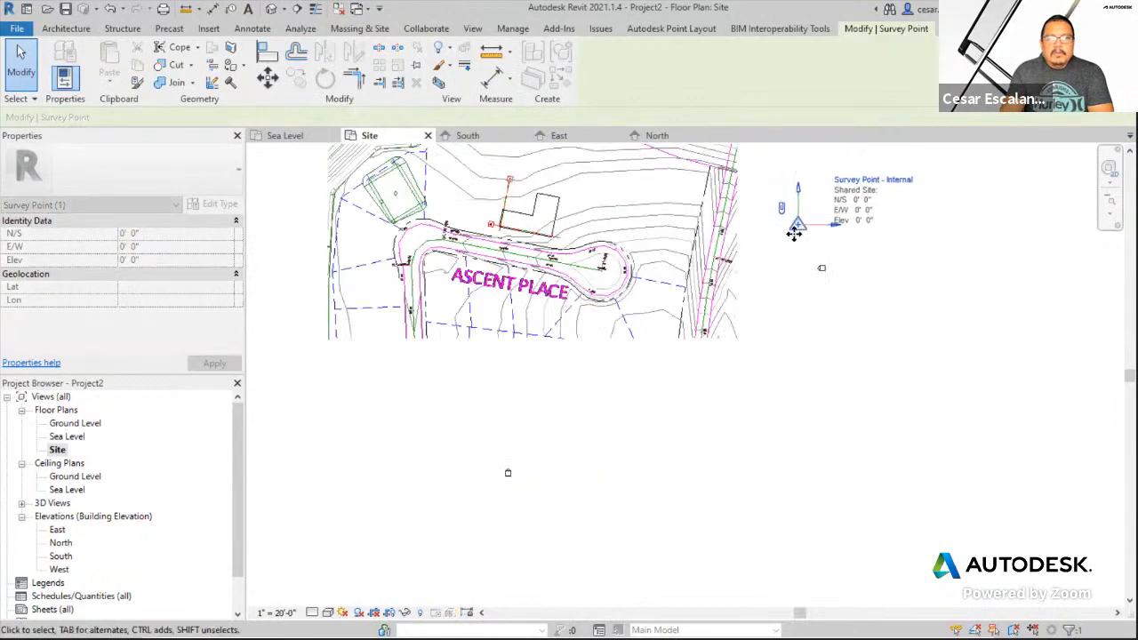
- Move the survey point precisely onto the site corner where the dashed black boundary line meets the magenta curve
middle_drag(760, 325, 724, 551)
scroll(673, 402, up, 4)
scroll(674, 407, up, 2)
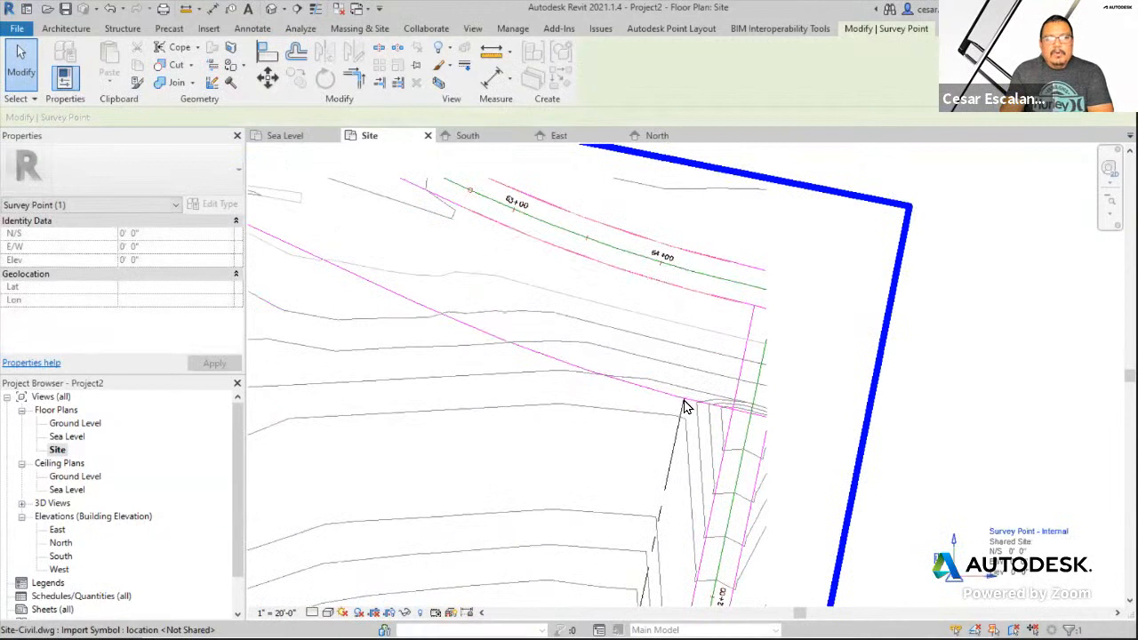
click(266, 77)
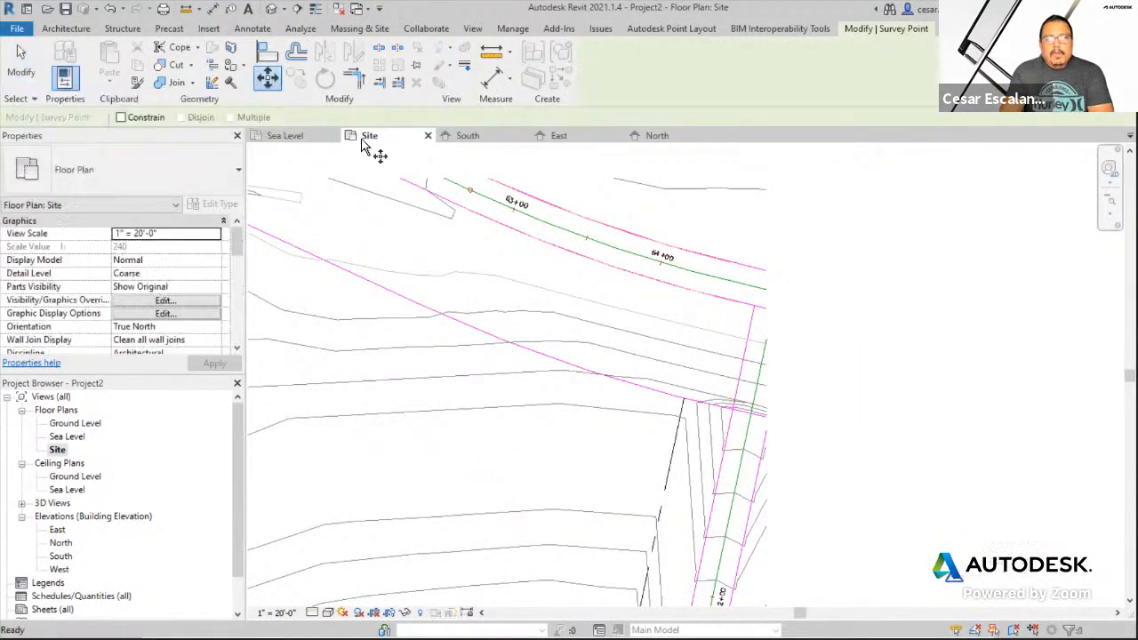
click(947, 590)
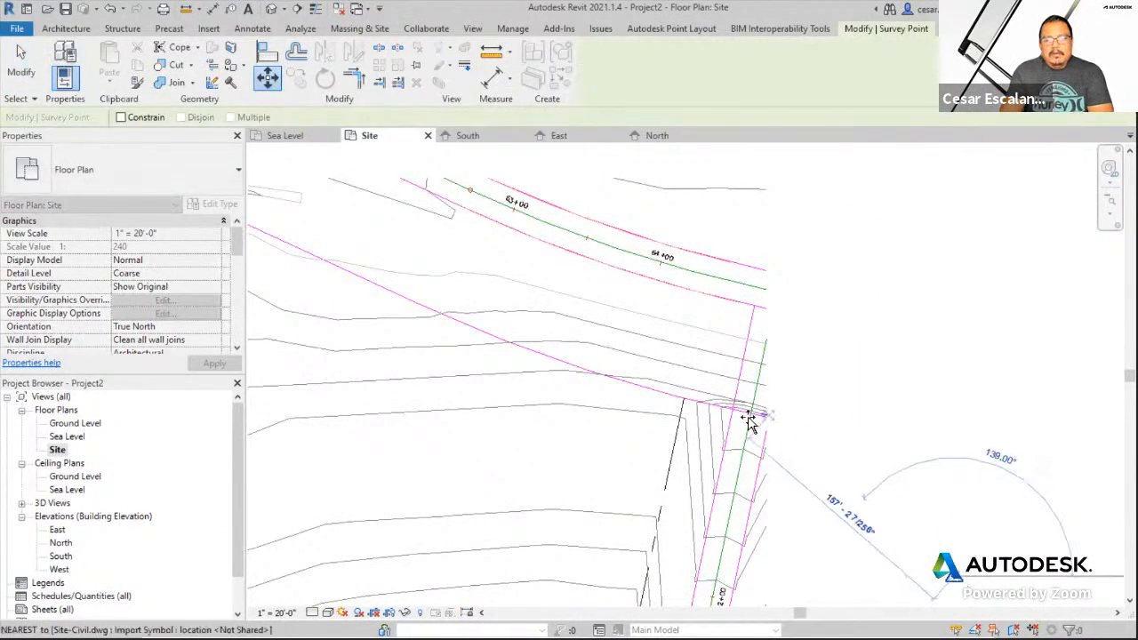
click(684, 403)
scroll(958, 478, down, 3)
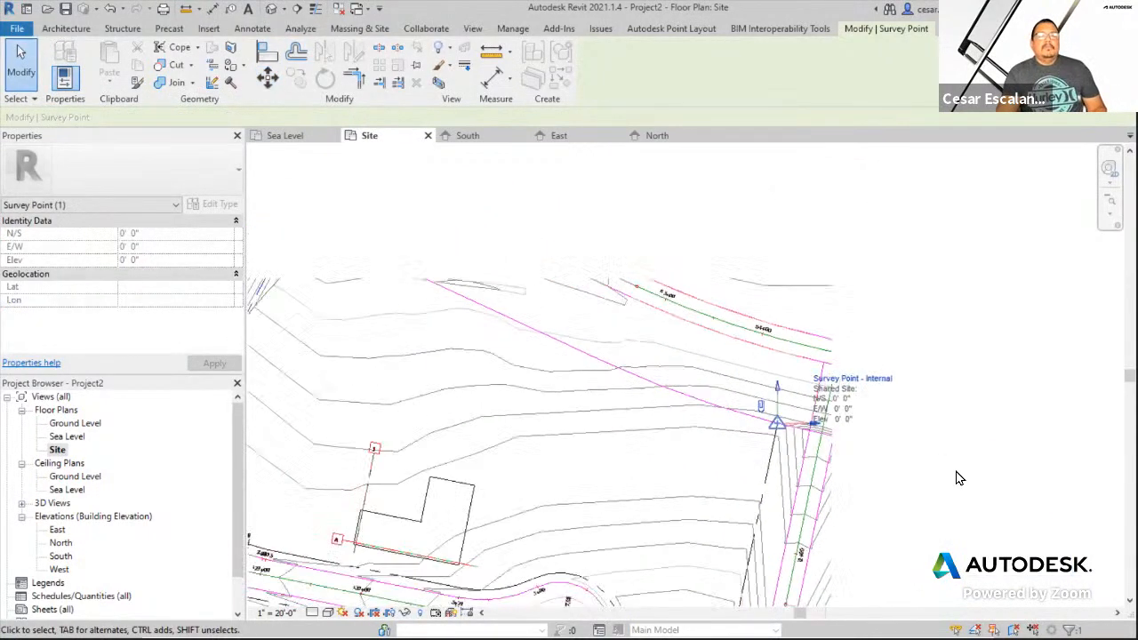
key(Escape)
- Inspect the shared coordinates of the relocated survey point and of the project base point in the Site plan
scroll(959, 479, down, 4)
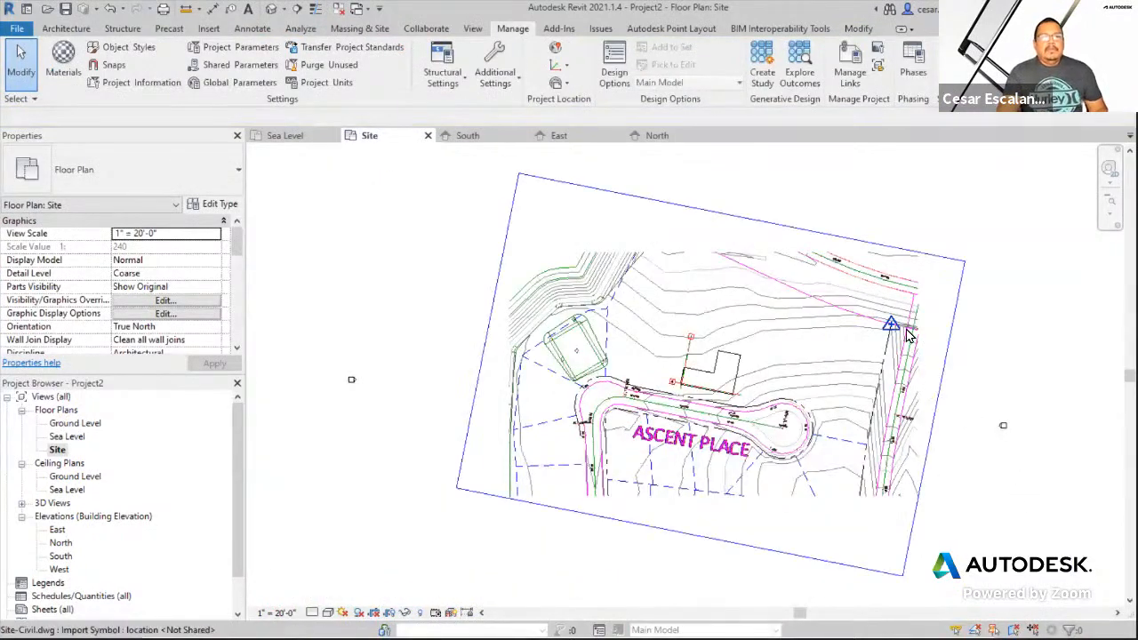
middle_drag(908, 290, 982, 199)
scroll(600, 427, down, 3)
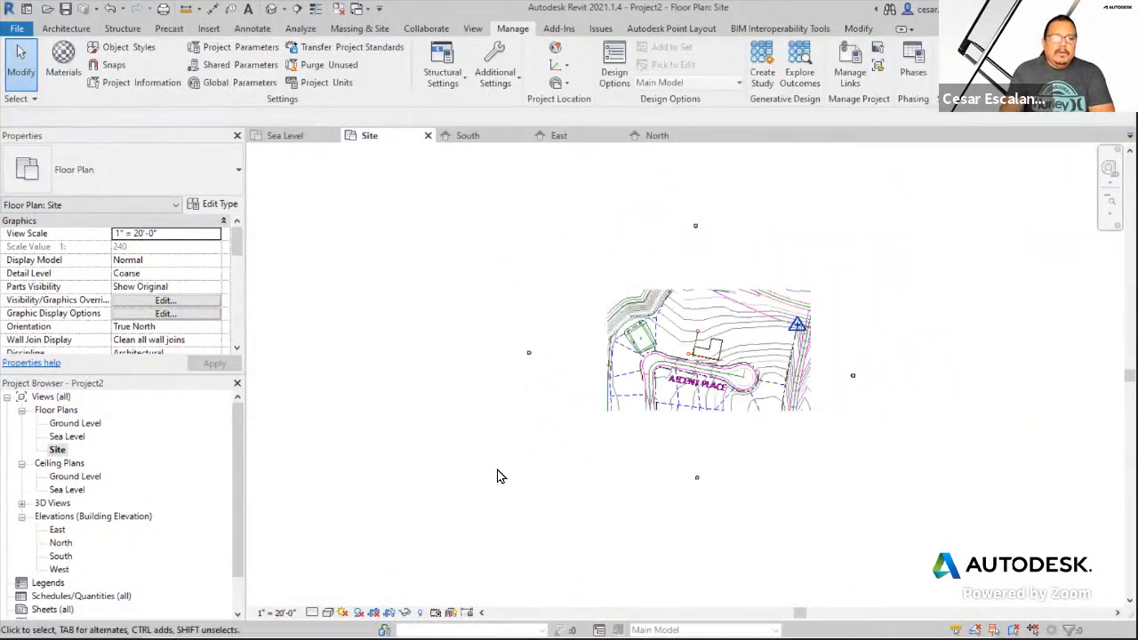
middle_drag(509, 476, 616, 335)
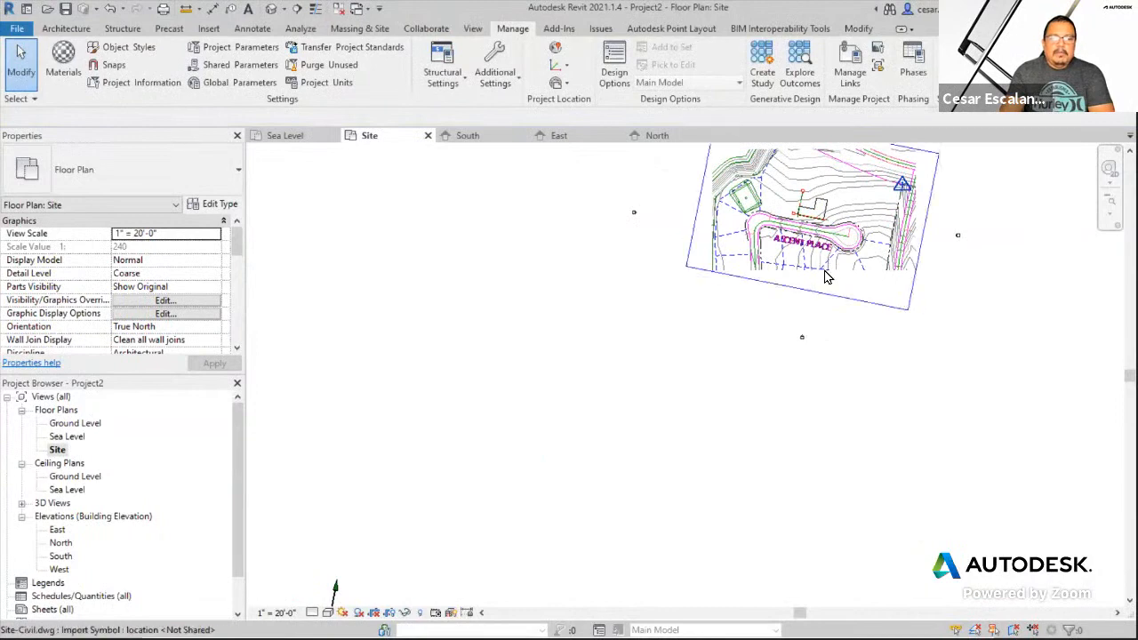
middle_drag(813, 317, 594, 504)
click(729, 302)
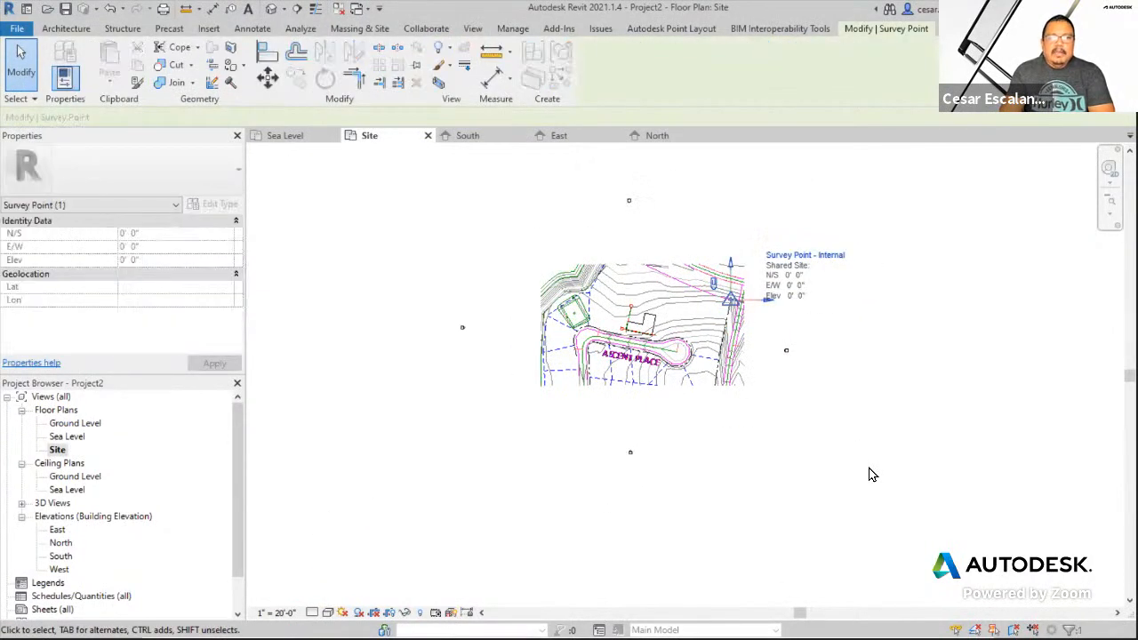
middle_drag(506, 533, 831, 317)
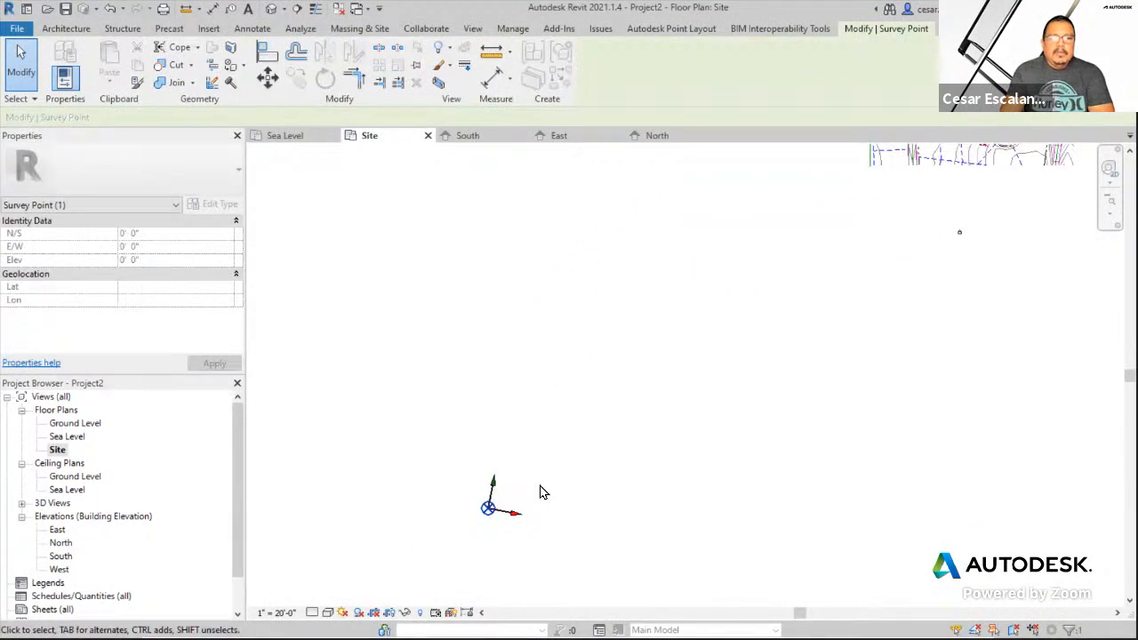
click(488, 508)
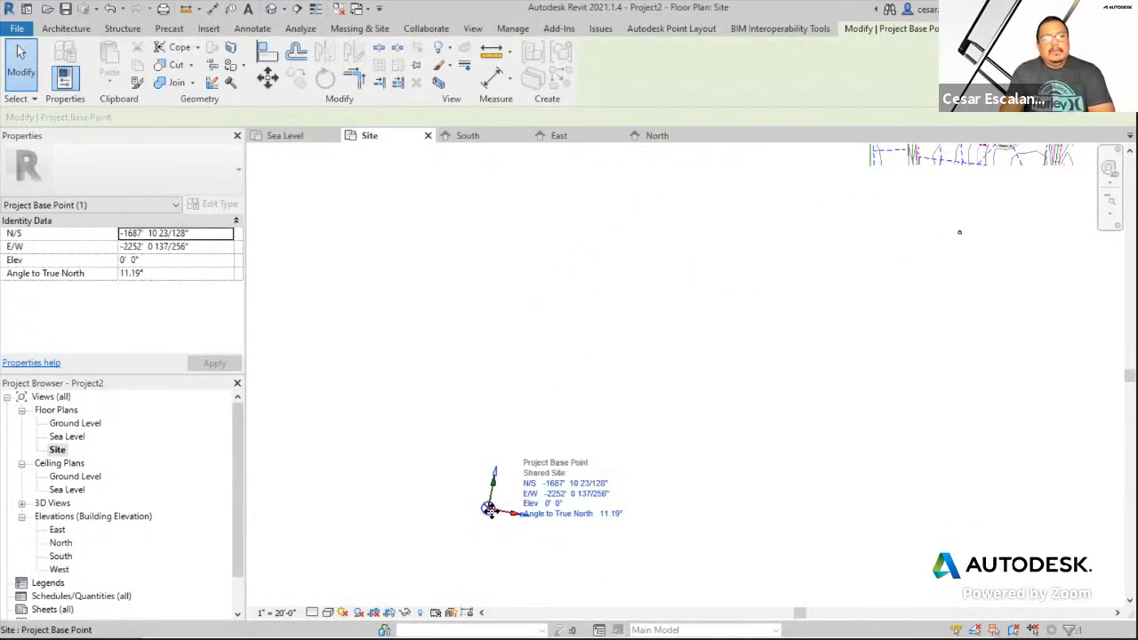
middle_drag(817, 368, 490, 572)
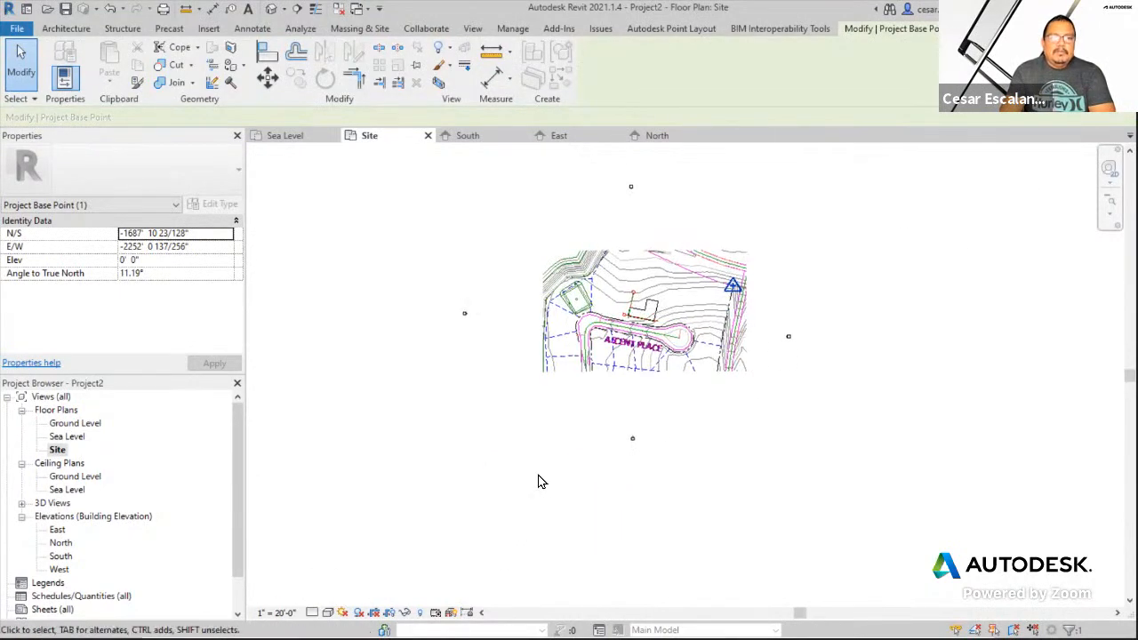
- Move the project base point roughly into the building outline above Ascent Place, near the corner of grid lines 1 and A
scroll(600, 338, up, 2)
scroll(600, 338, up, 6)
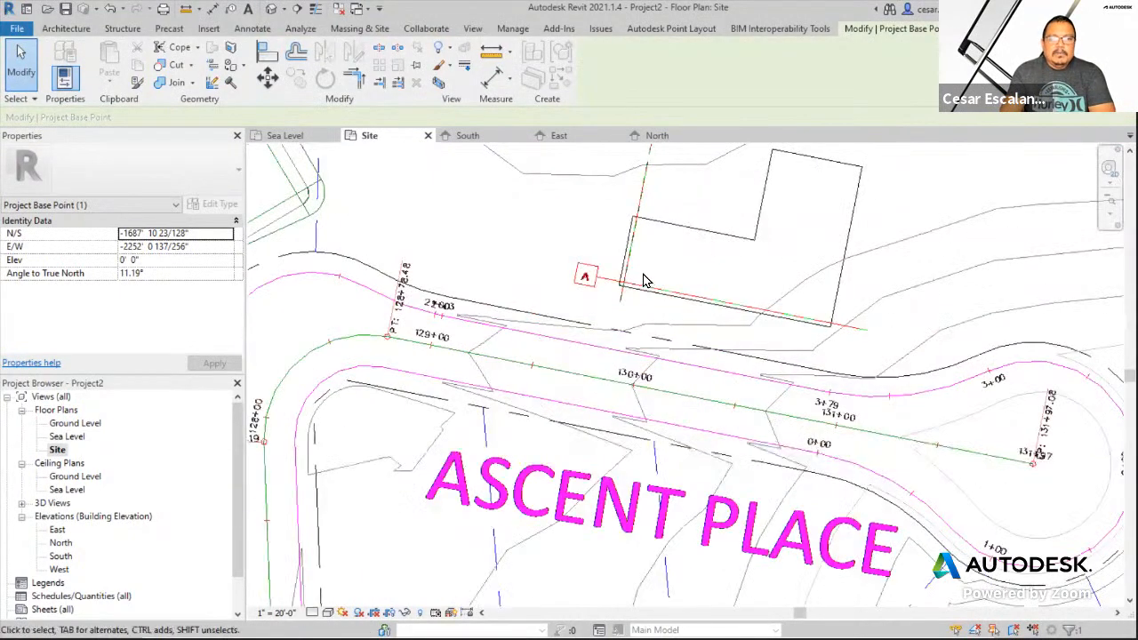
middle_drag(656, 268, 756, 209)
scroll(773, 235, down, 8)
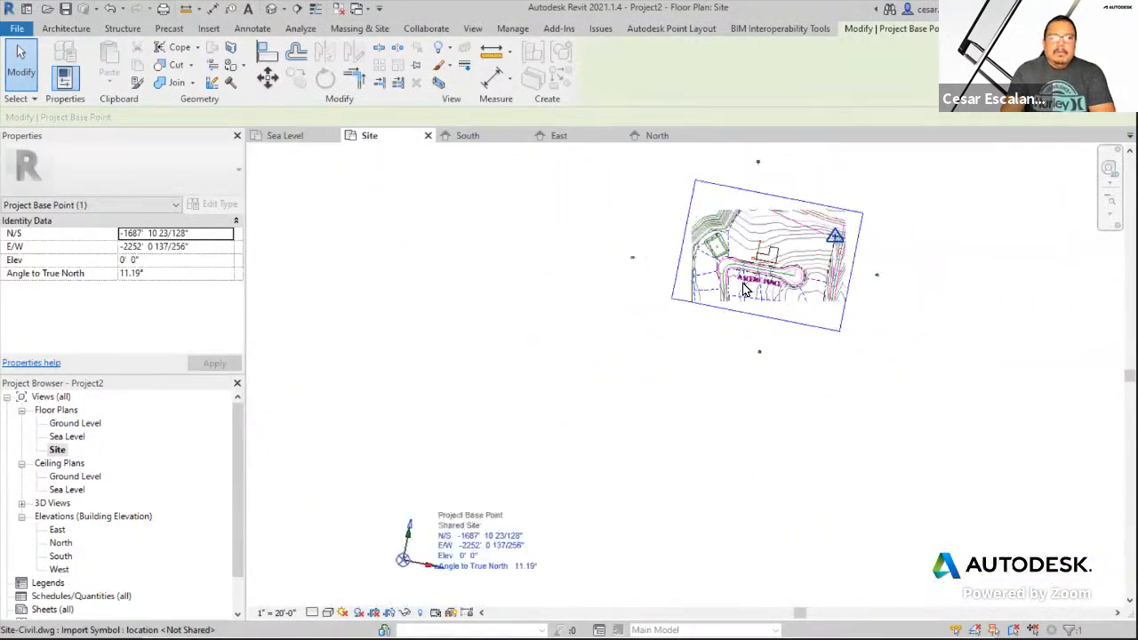
drag(449, 523, 808, 259)
scroll(765, 264, up, 4)
scroll(807, 256, up, 3)
middle_drag(701, 359, 549, 486)
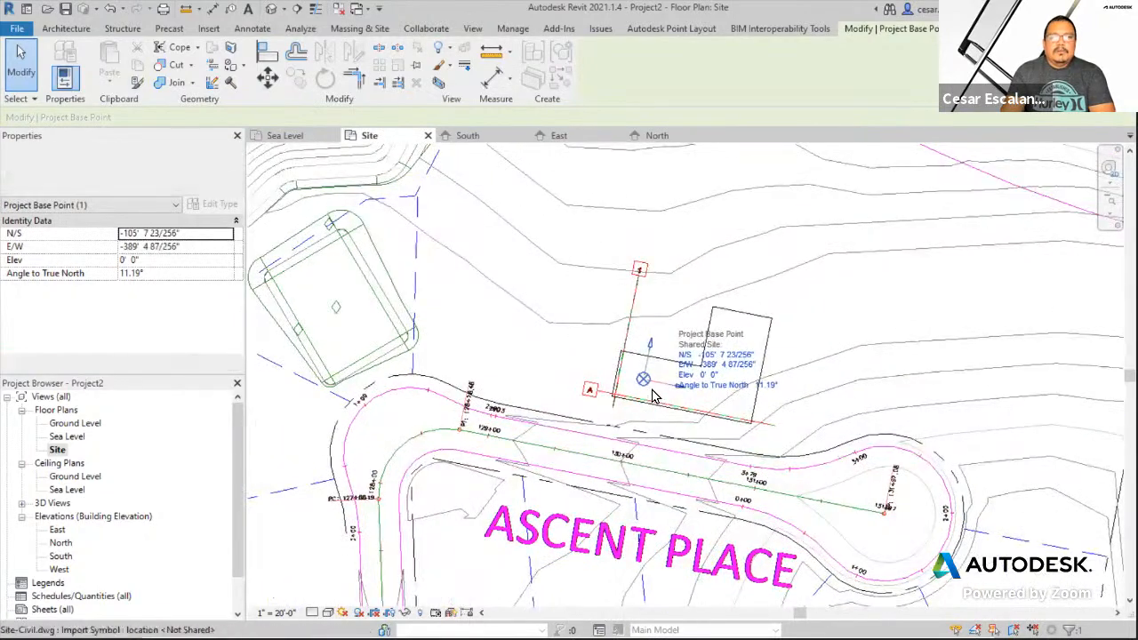
scroll(649, 389, up, 5)
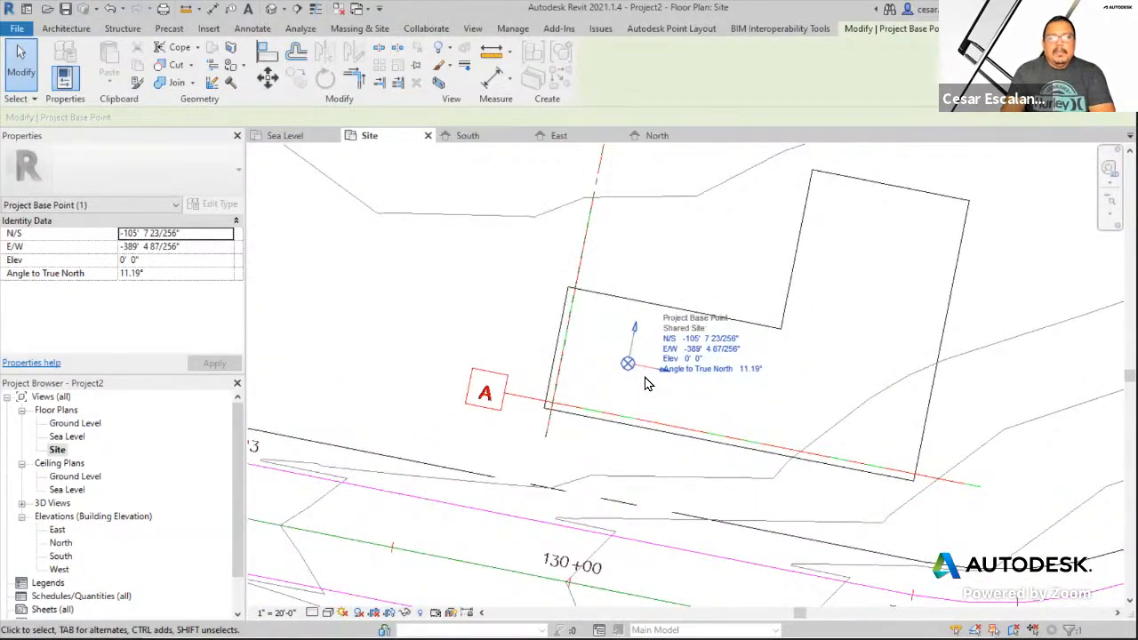
- Move the project base point from its center exactly onto the intersection of grid lines 1 and A
click(268, 77)
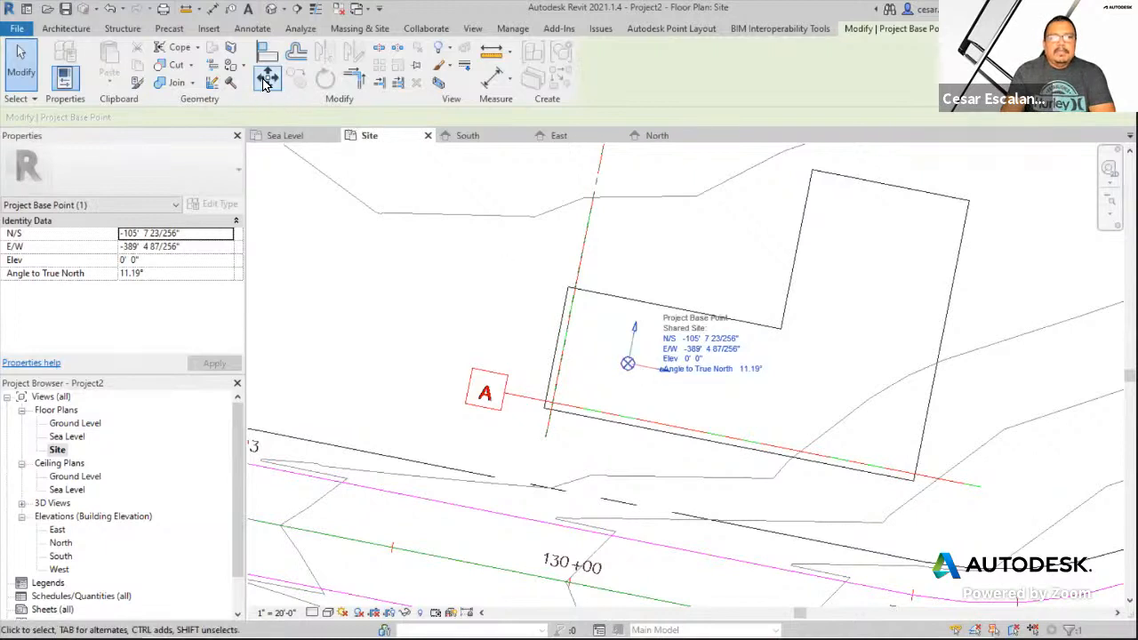
click(628, 363)
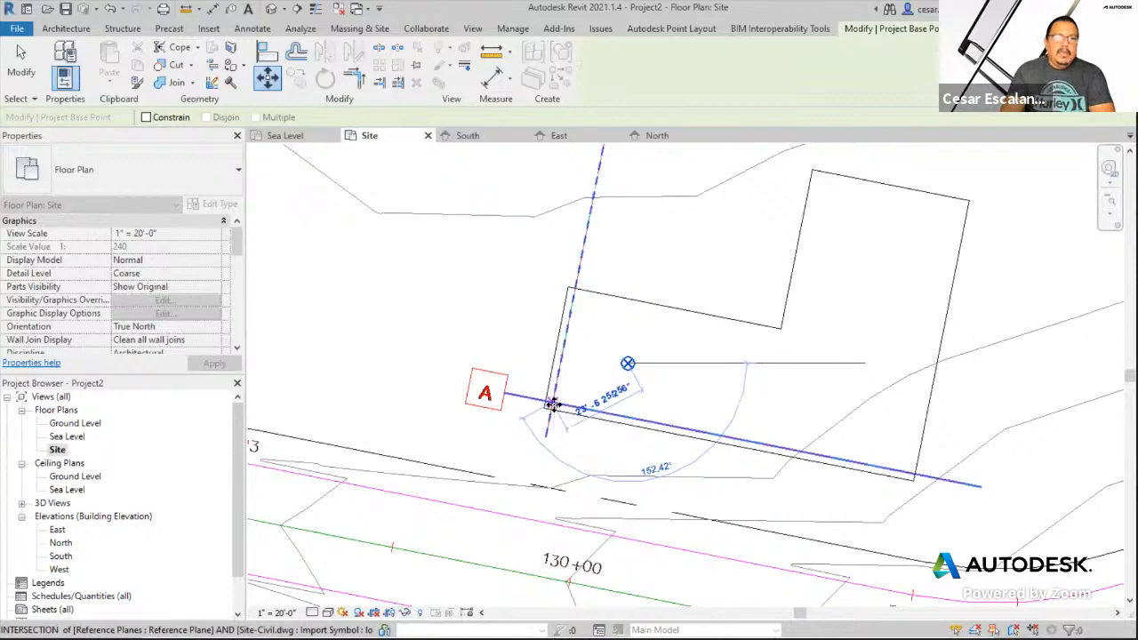
click(553, 407)
middle_drag(719, 285, 653, 394)
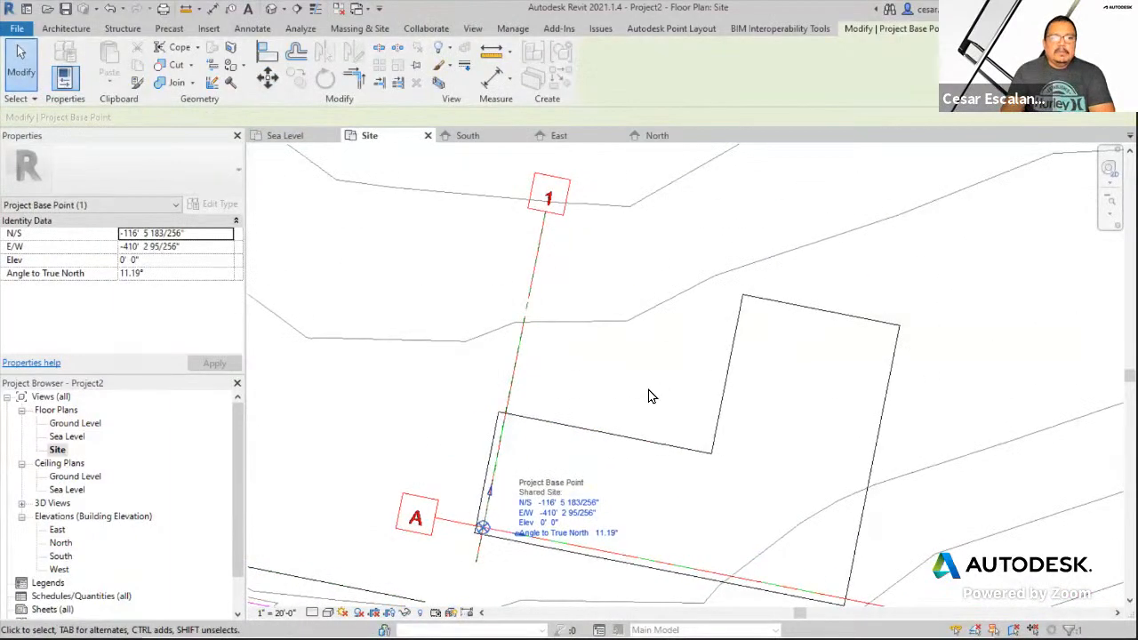
middle_drag(650, 433, 652, 283)
- Set the project base point's elevation to 60 feet
scroll(572, 377, up, 2)
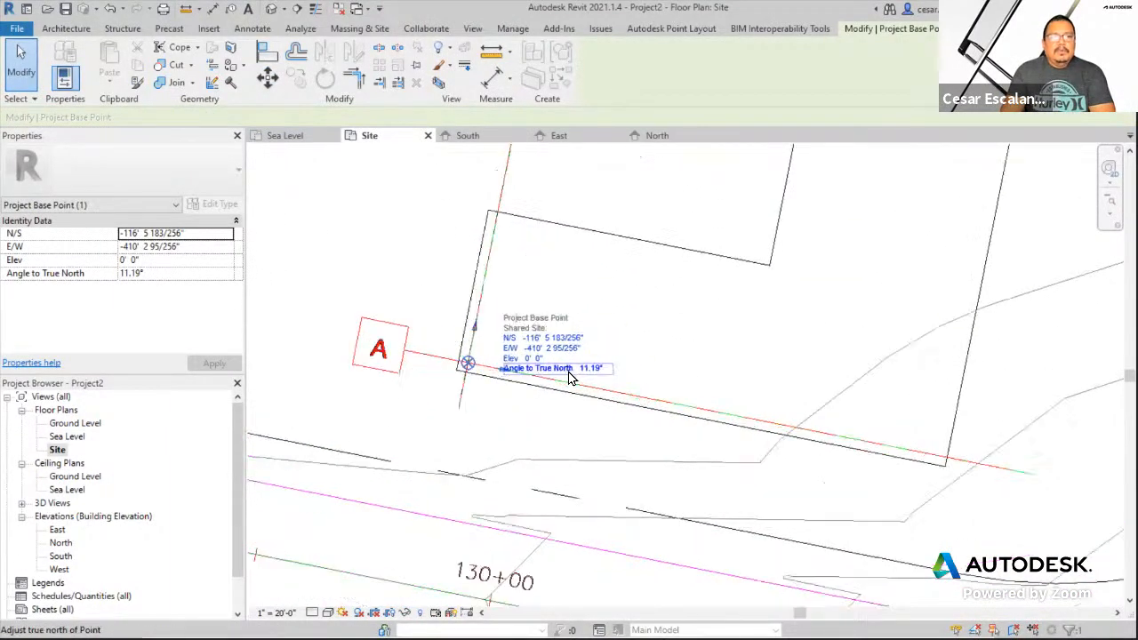
scroll(572, 377, up, 1)
click(511, 360)
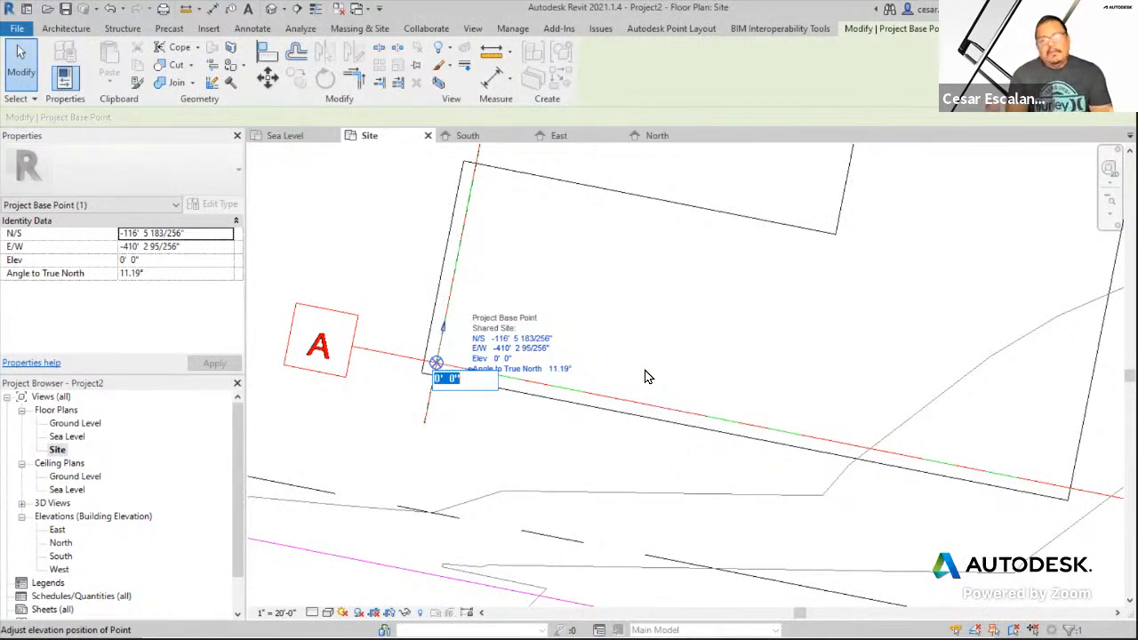
text(60)
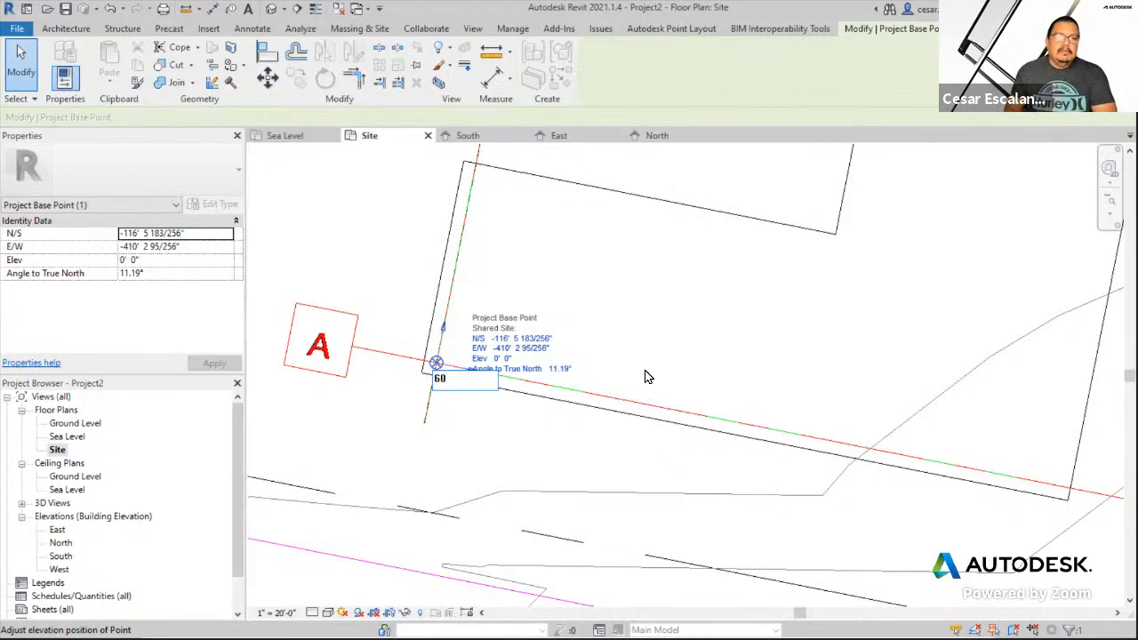
key(Return)
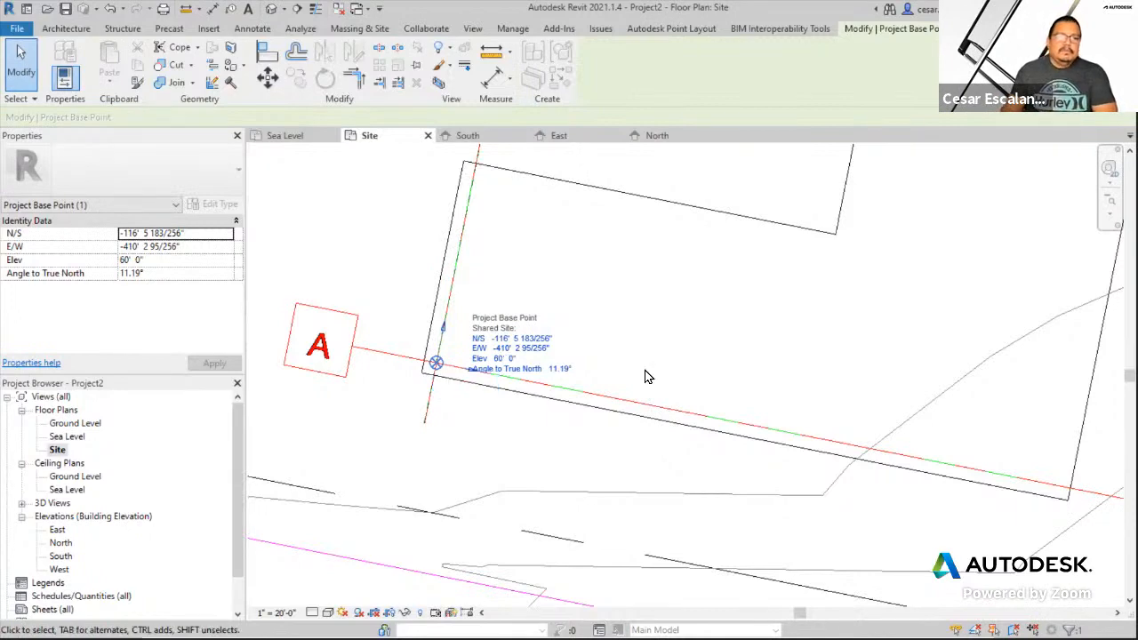
- Examine the project base point's shared coordinates and elevation, and its position relative to the survey point on the site plan
click(523, 450)
click(435, 365)
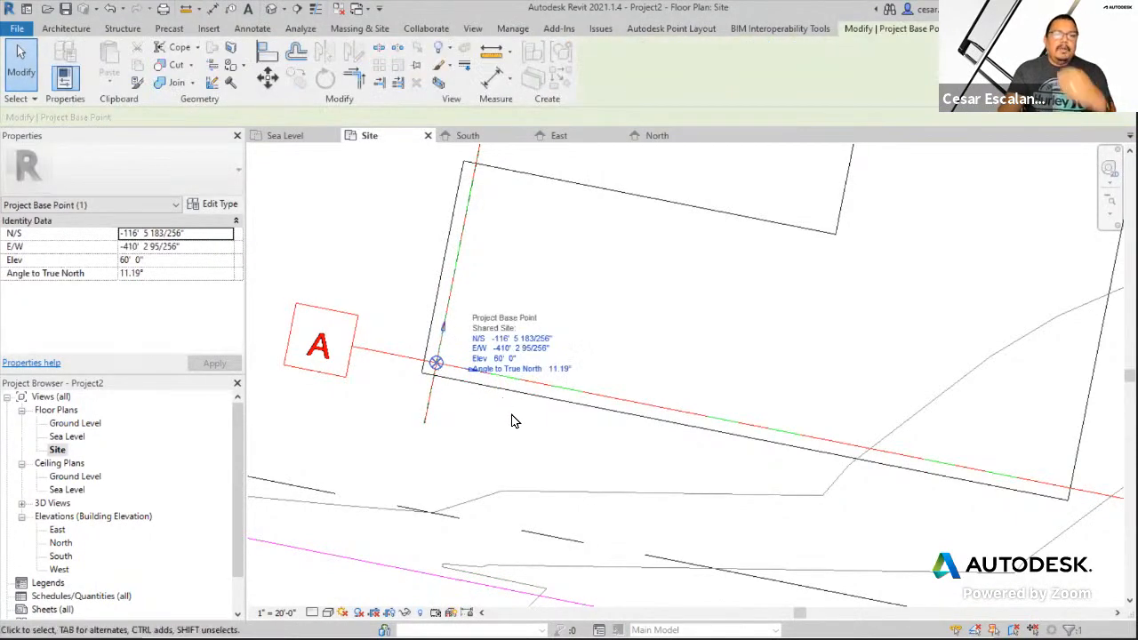
scroll(600, 462, down, 5)
middle_drag(600, 463, 424, 503)
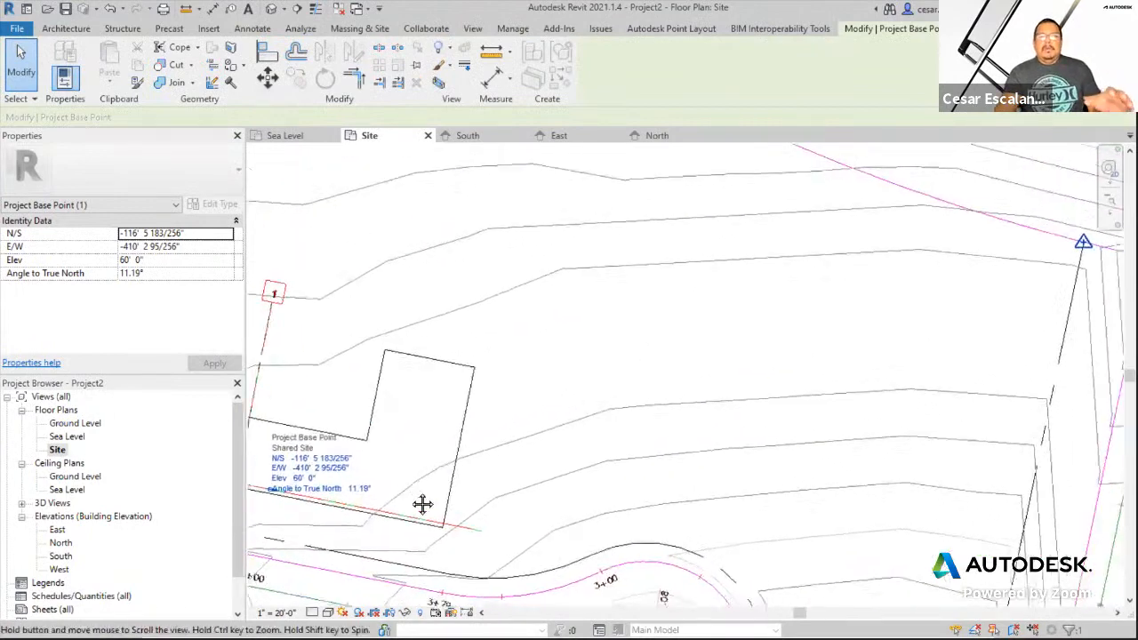
scroll(510, 465, down, 1)
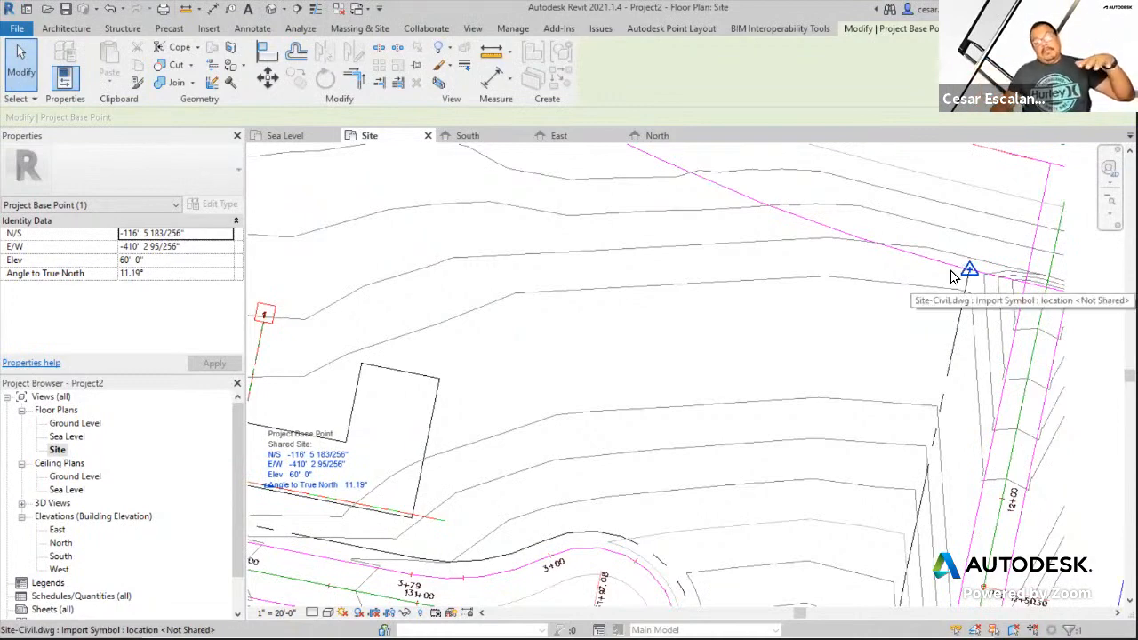
middle_drag(520, 457, 808, 457)
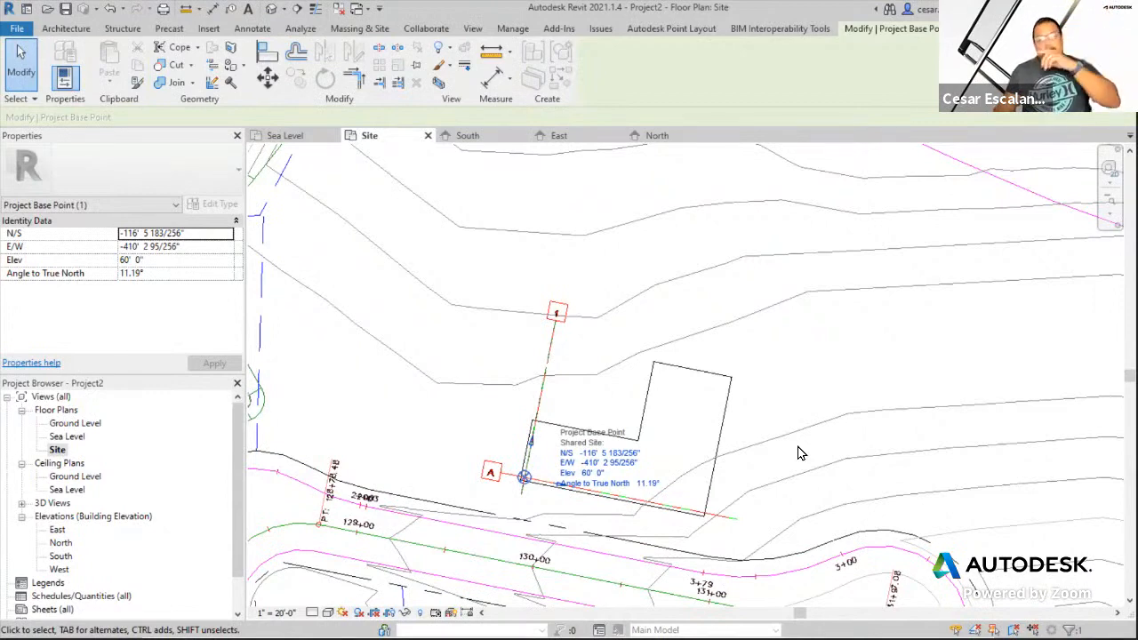
click(452, 439)
scroll(476, 432, down, 3)
middle_drag(682, 392, 696, 280)
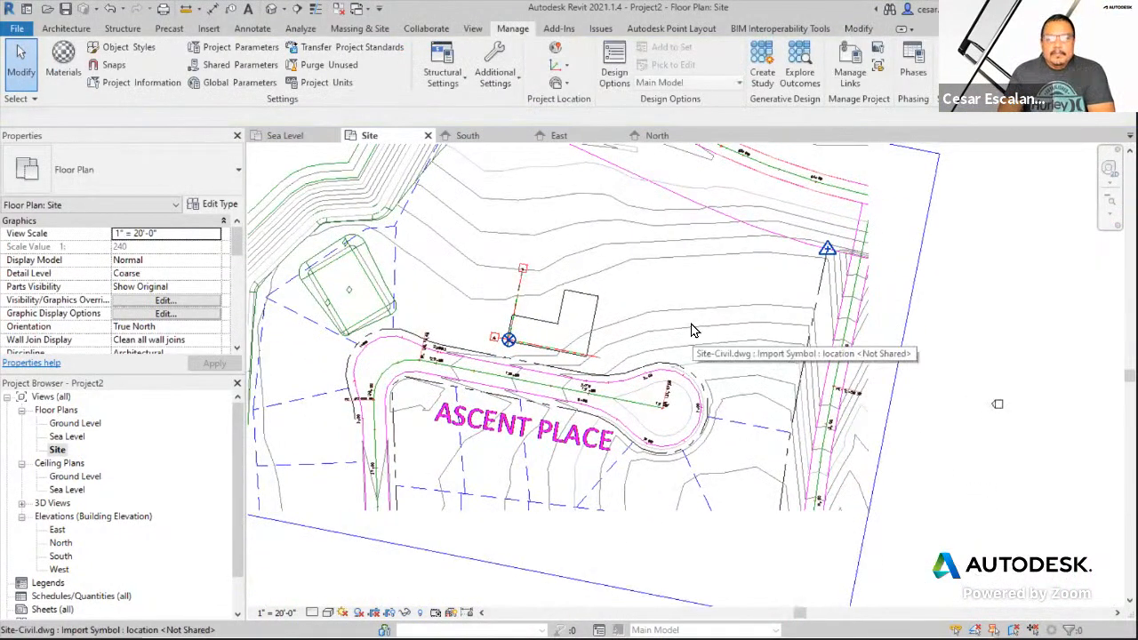
- Save the project as Library-SharedCoordinates in the SharedCoordinates folder
click(18, 28)
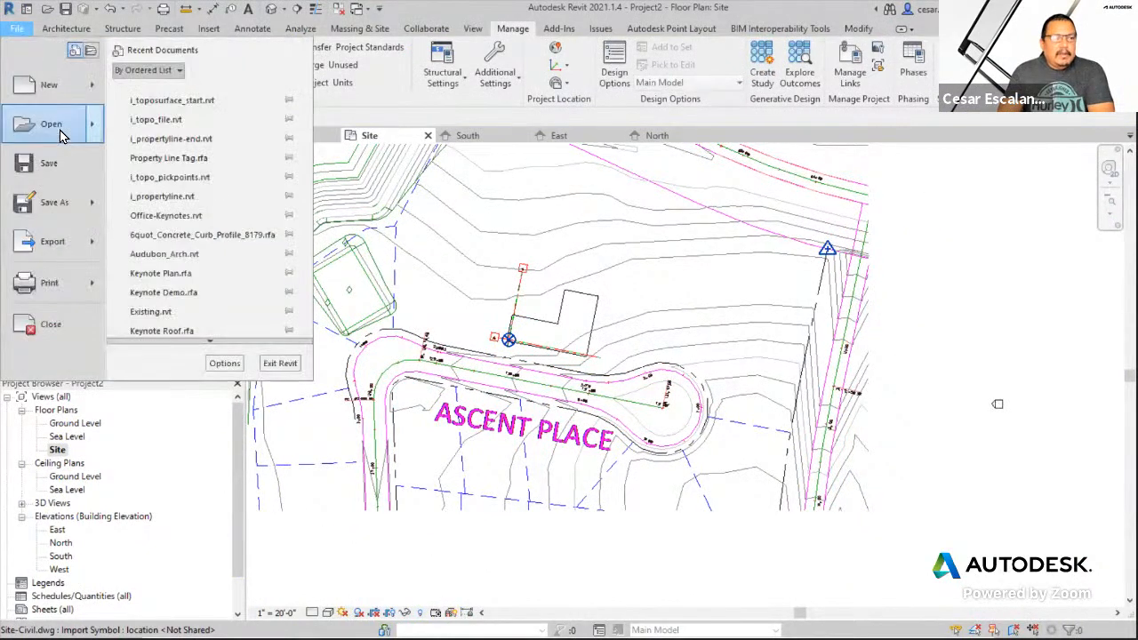
click(54, 170)
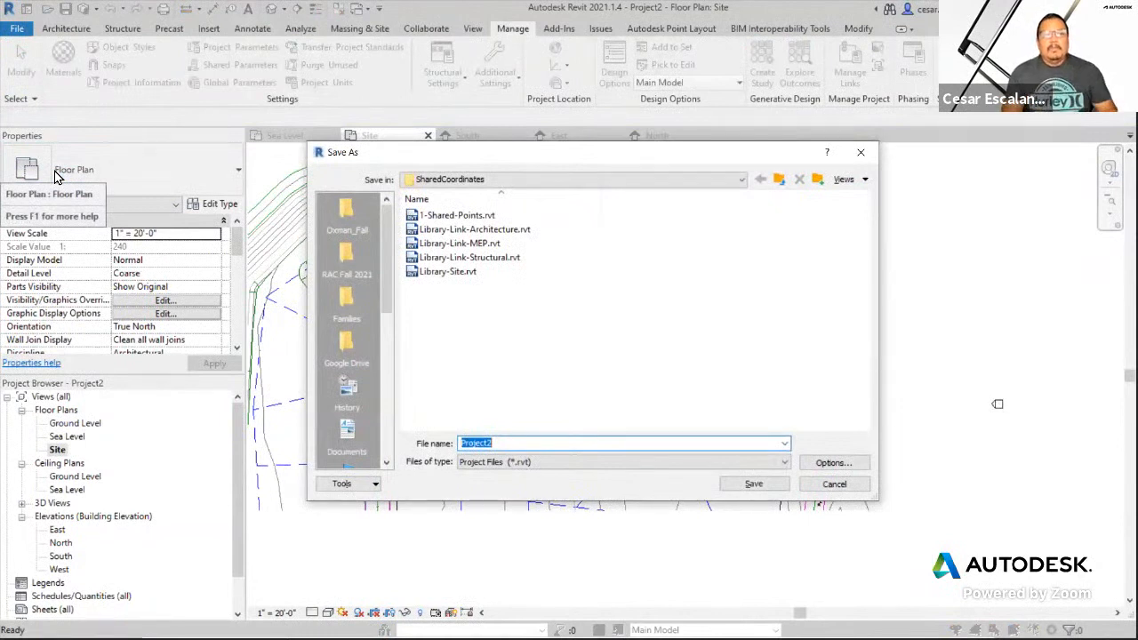
text(Library-)
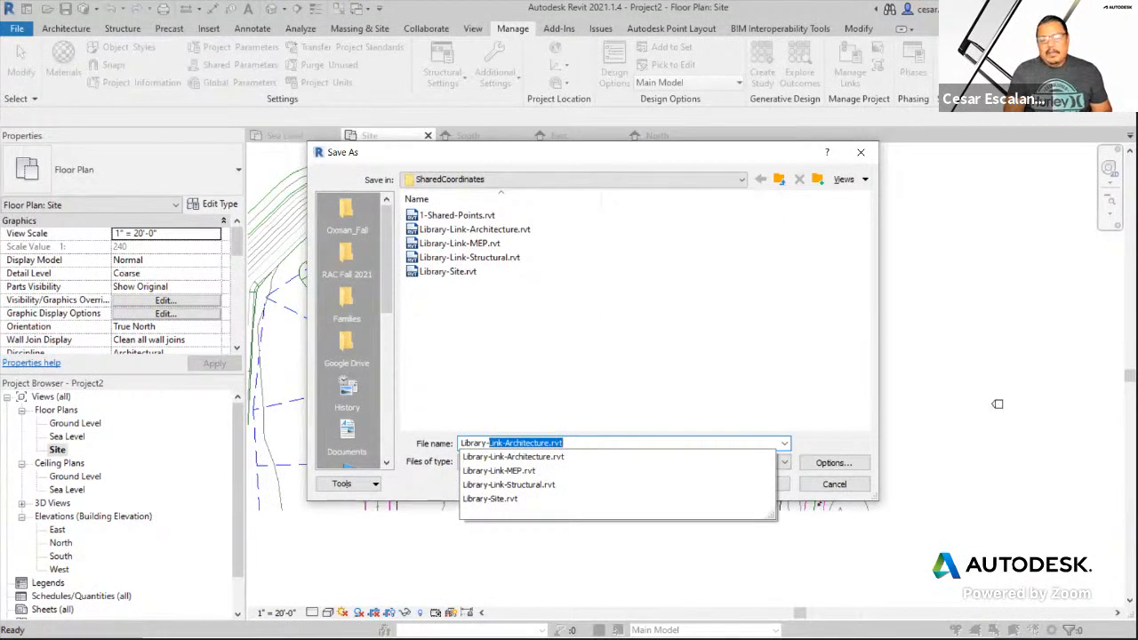
text(R)
key(BackSpace)
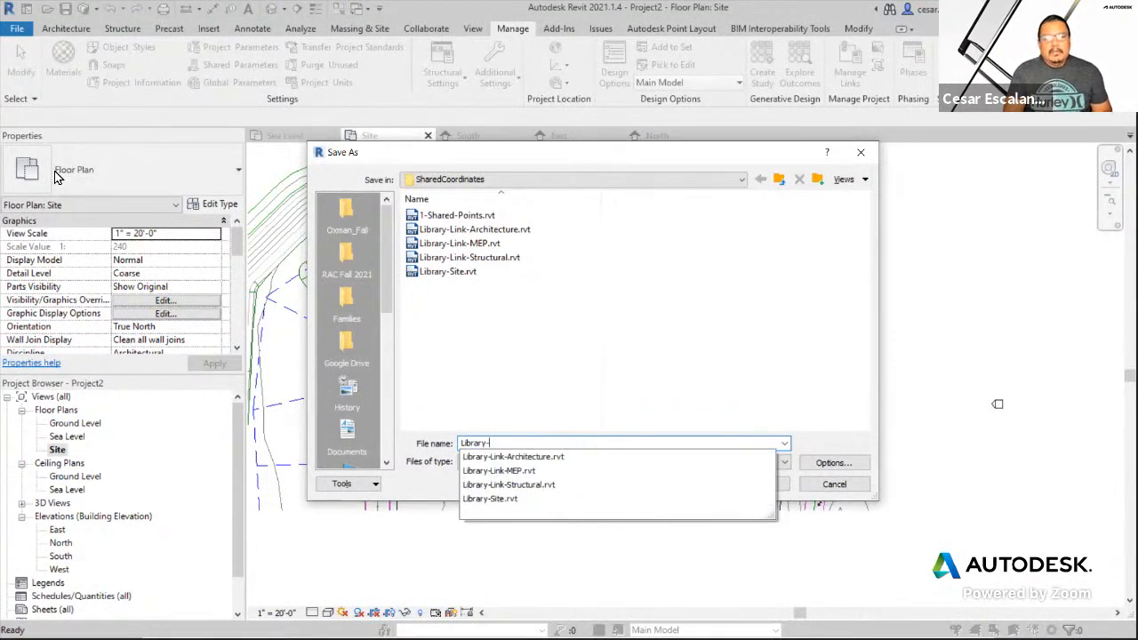
text(Site)
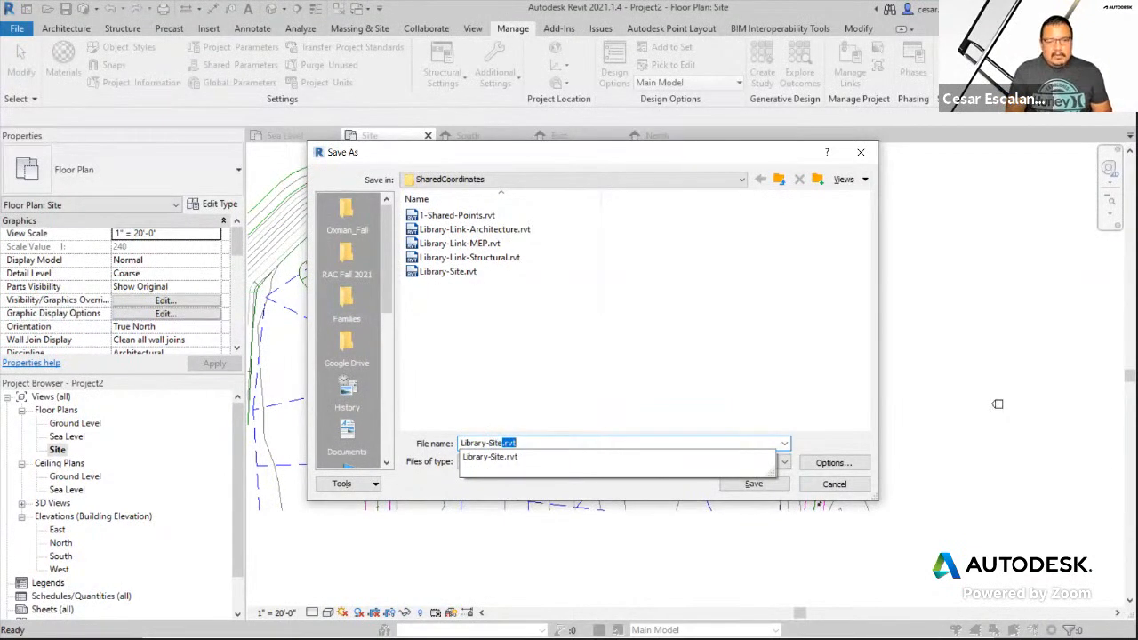
text(ha)
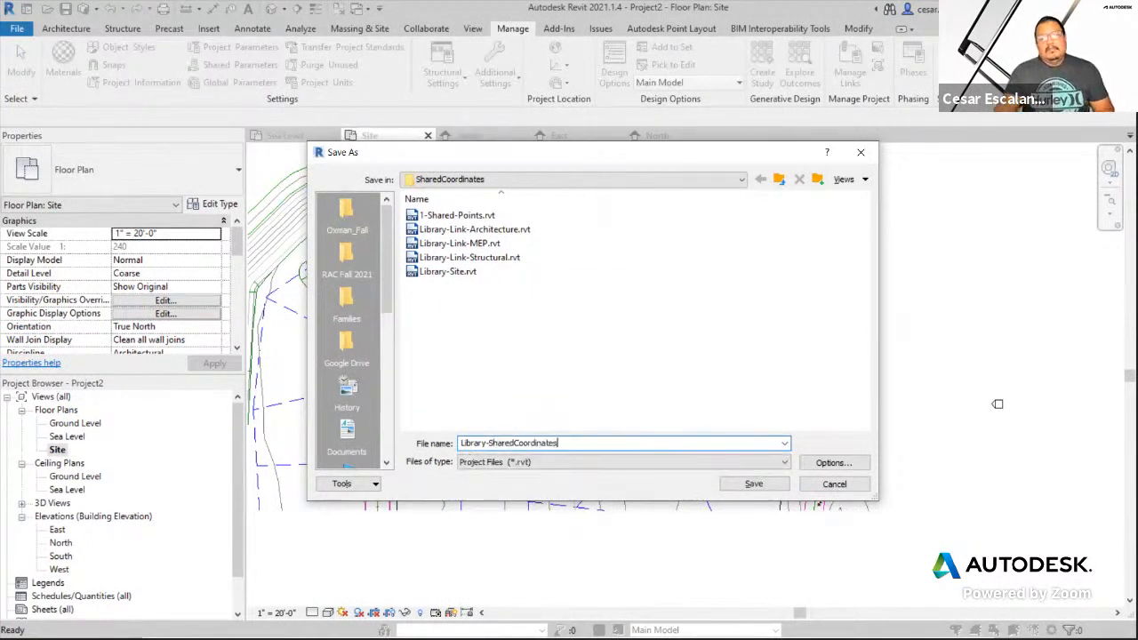
text(redCoordinates)
click(755, 484)
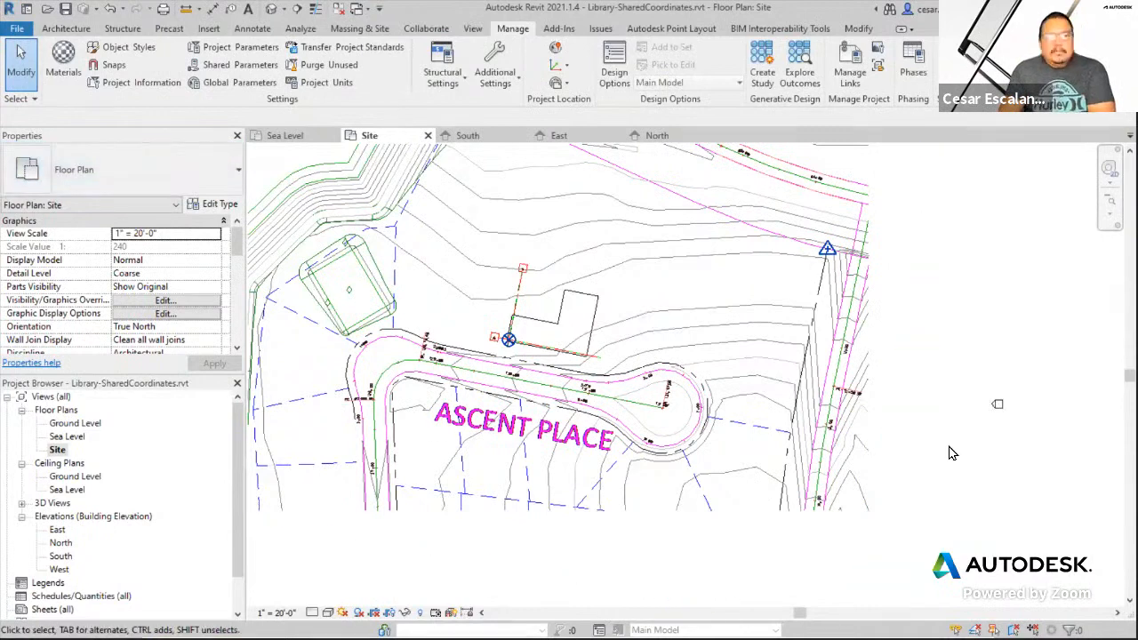
- Save the Library-SharedCoordinates project again and close it
middle_drag(969, 338, 999, 376)
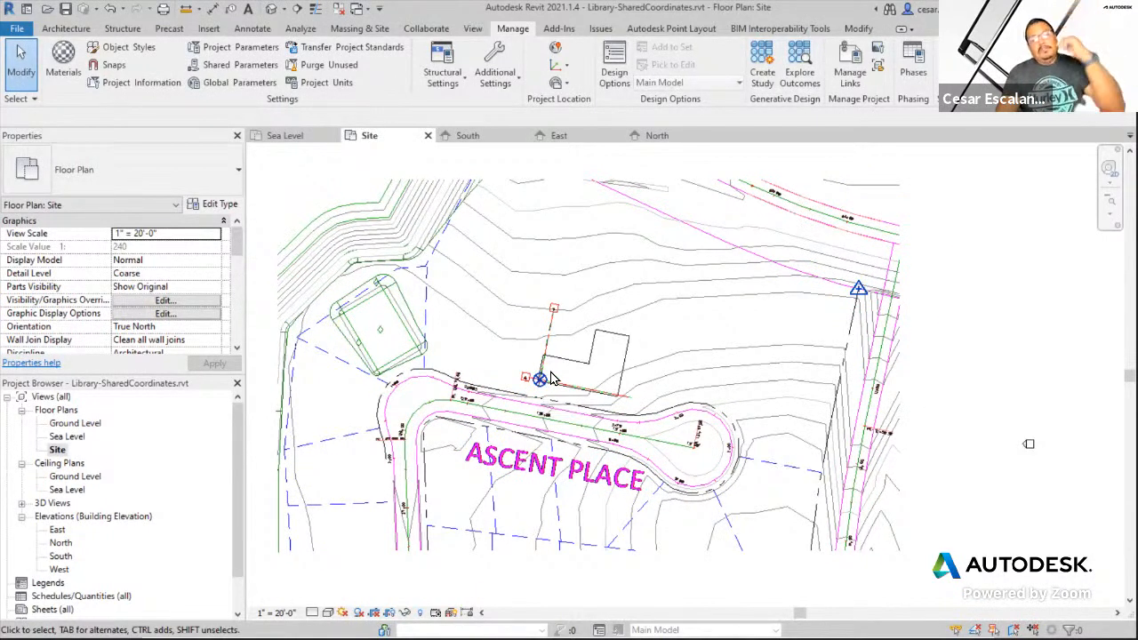
scroll(551, 378, down, 3)
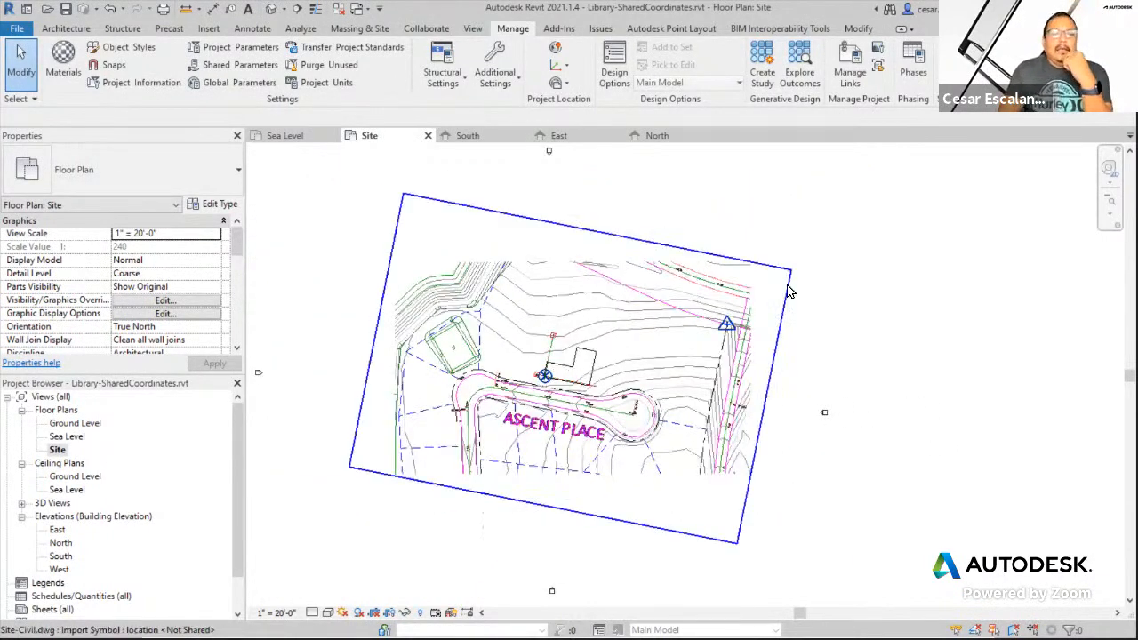
click(709, 308)
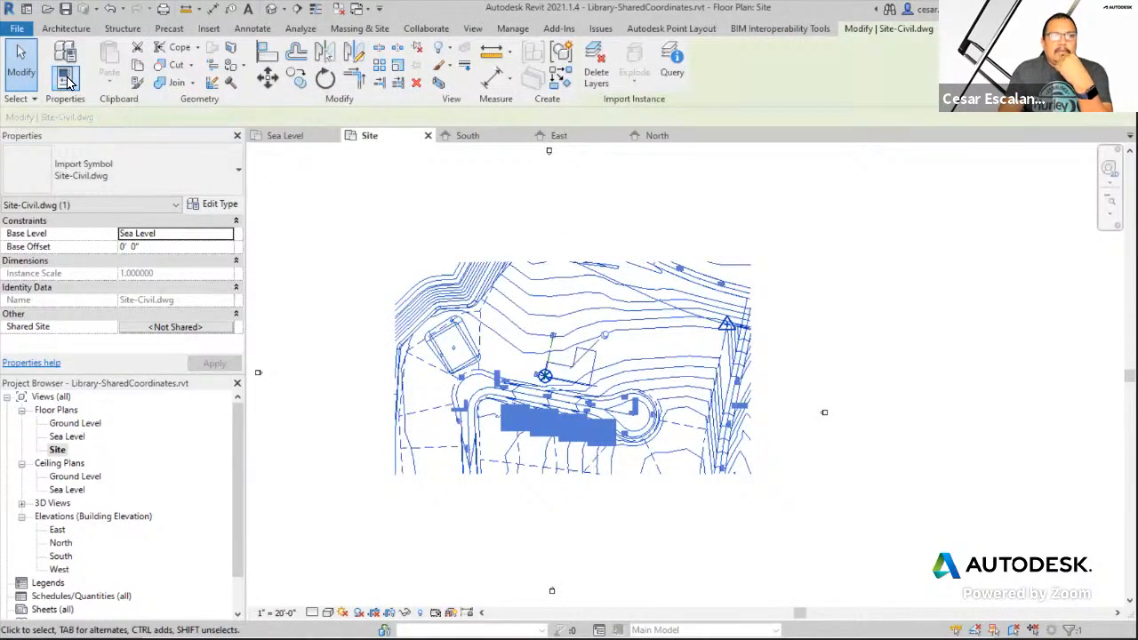
click(19, 32)
click(44, 167)
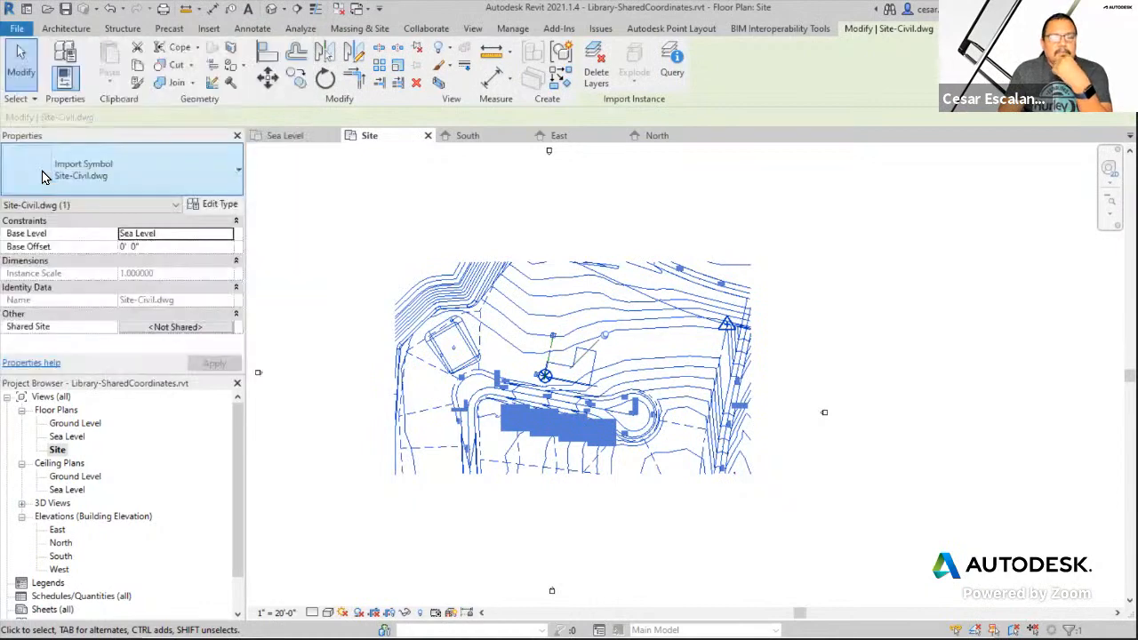
click(623, 220)
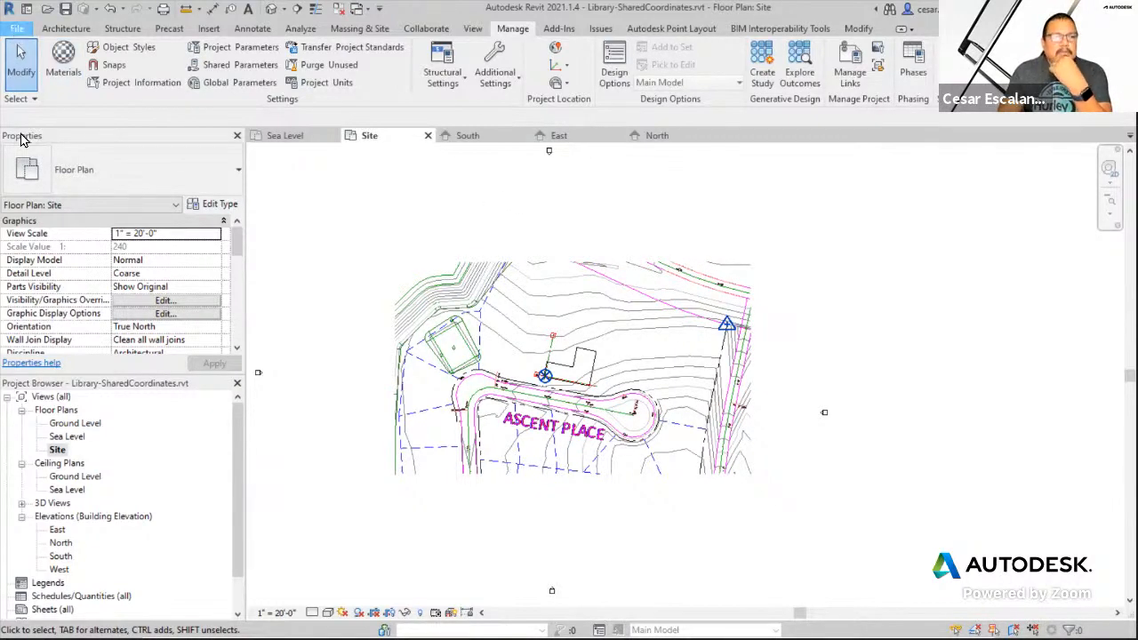
click(16, 34)
click(48, 317)
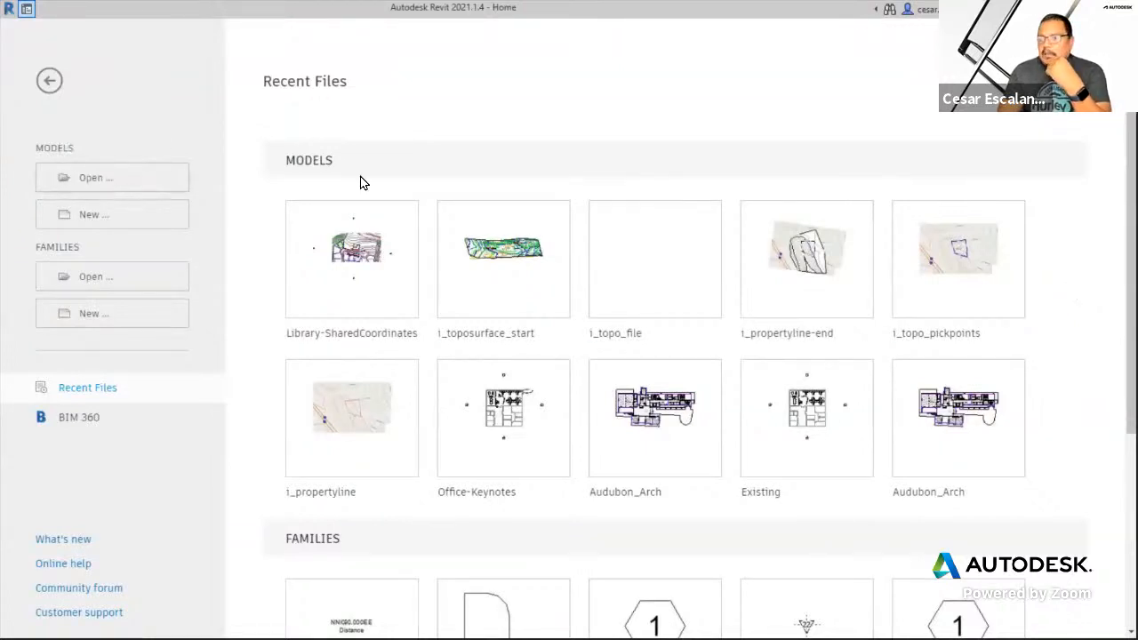
- Switch to File Explorer, locate Library-Link-Structural.rvt in the SharedCoordinates folder, and close the window
key(alt+Tab)
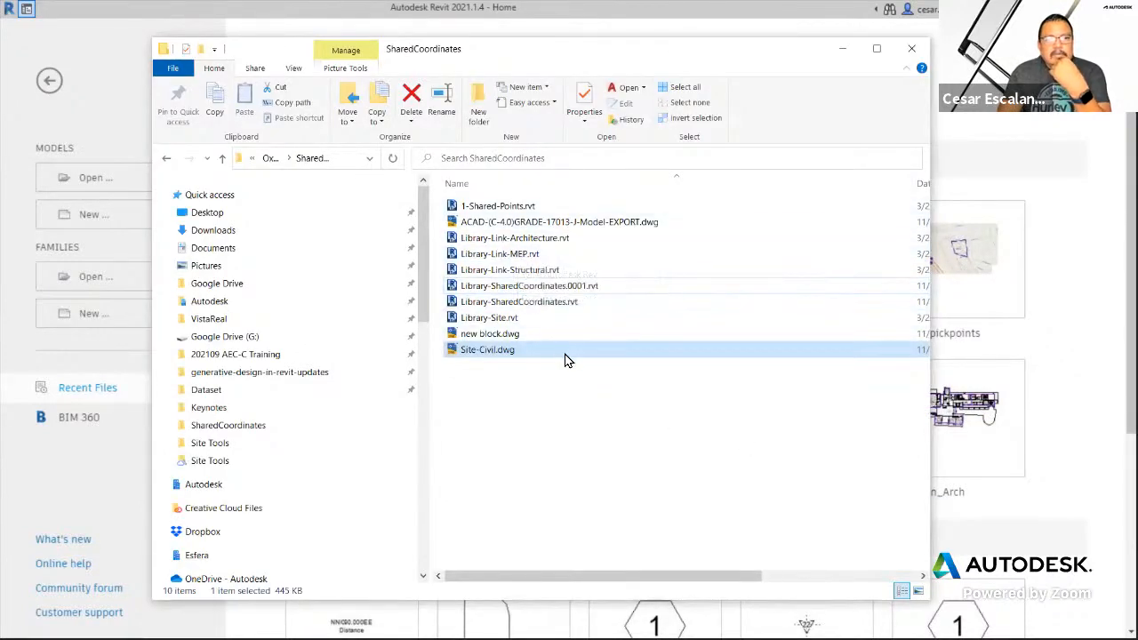
click(511, 274)
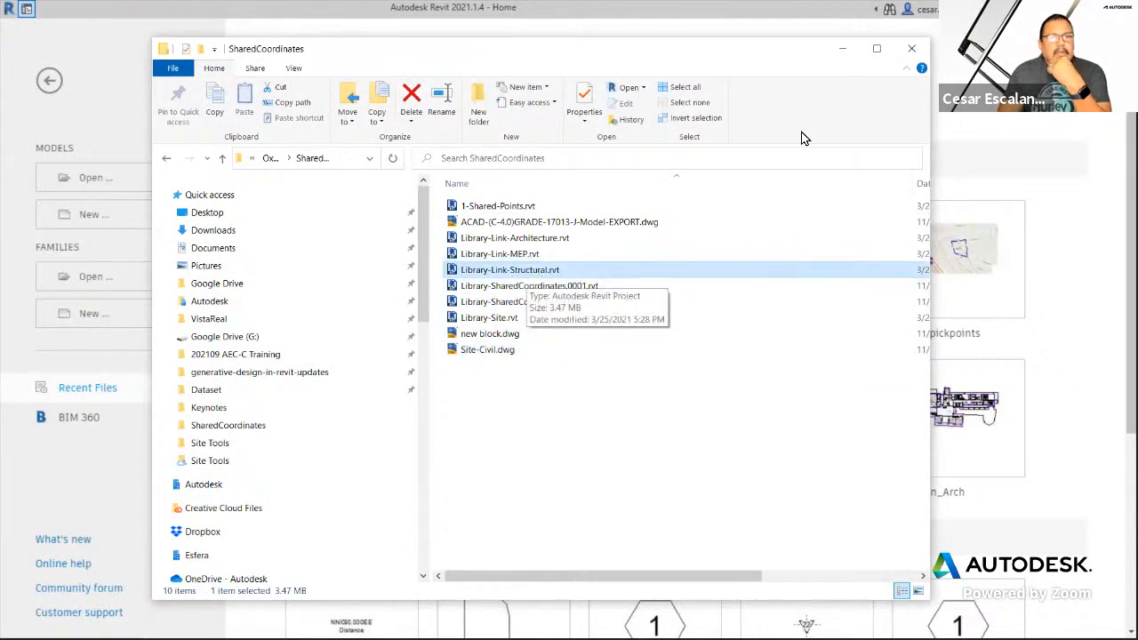
click(911, 49)
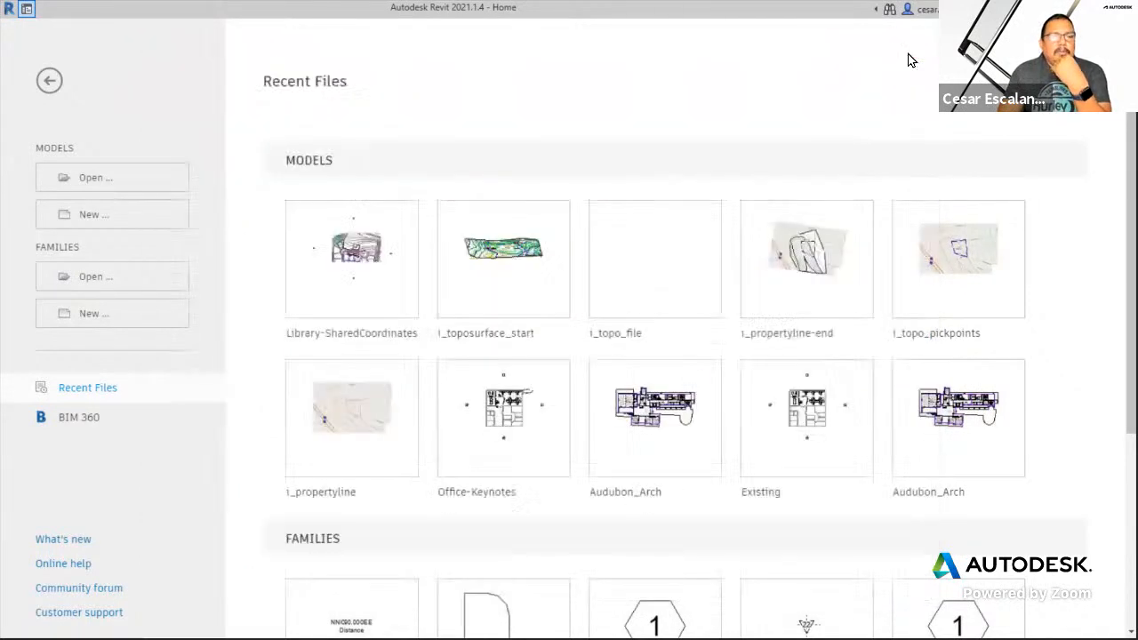
- Open the Library-Link-Structural.rvt model from the SharedCoordinates folder
click(117, 184)
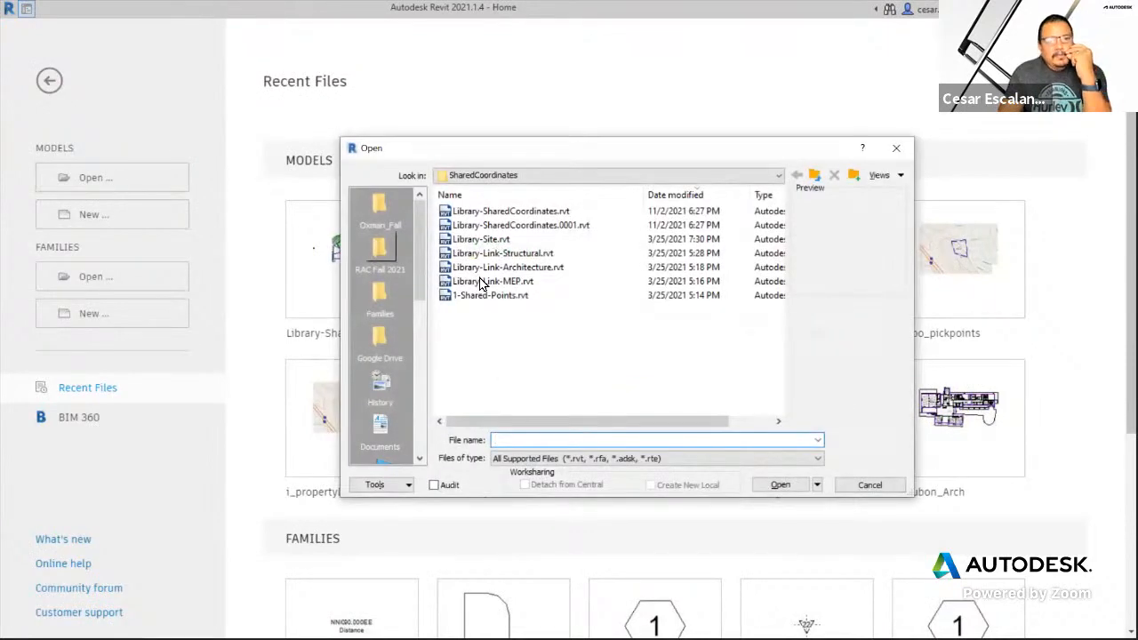
click(518, 255)
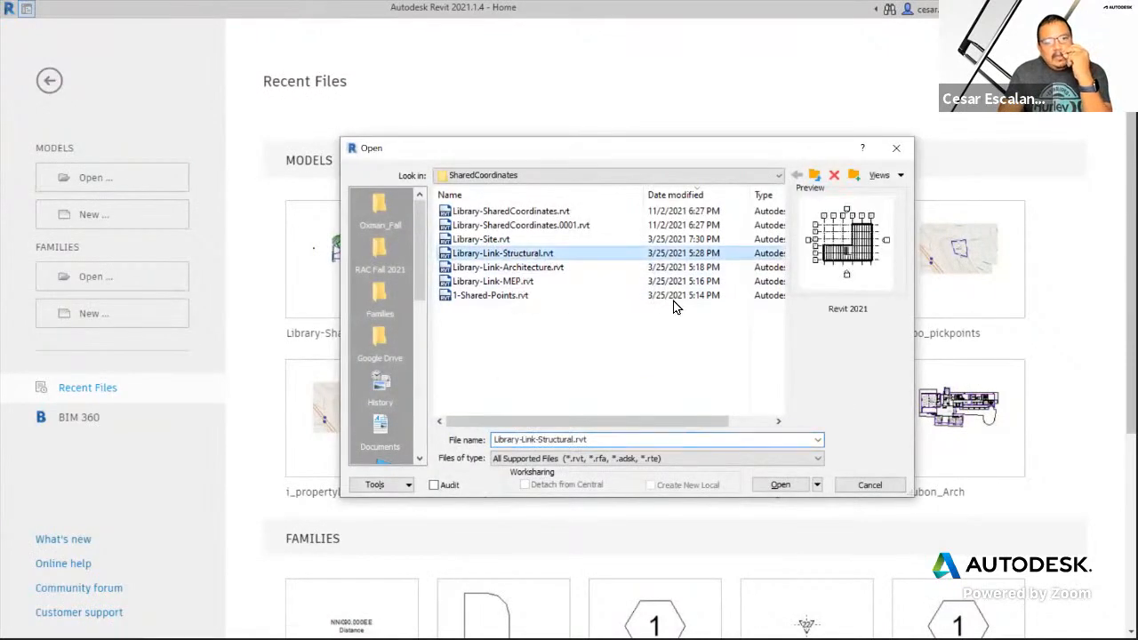
click(780, 485)
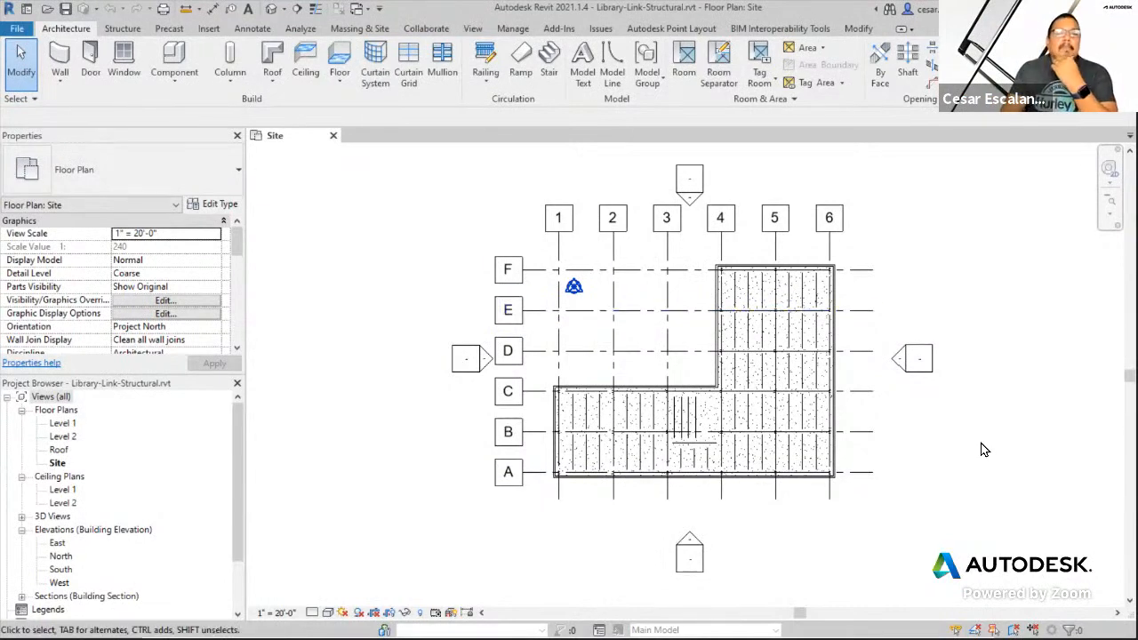
middle_drag(983, 449, 869, 486)
scroll(849, 467, down, 2)
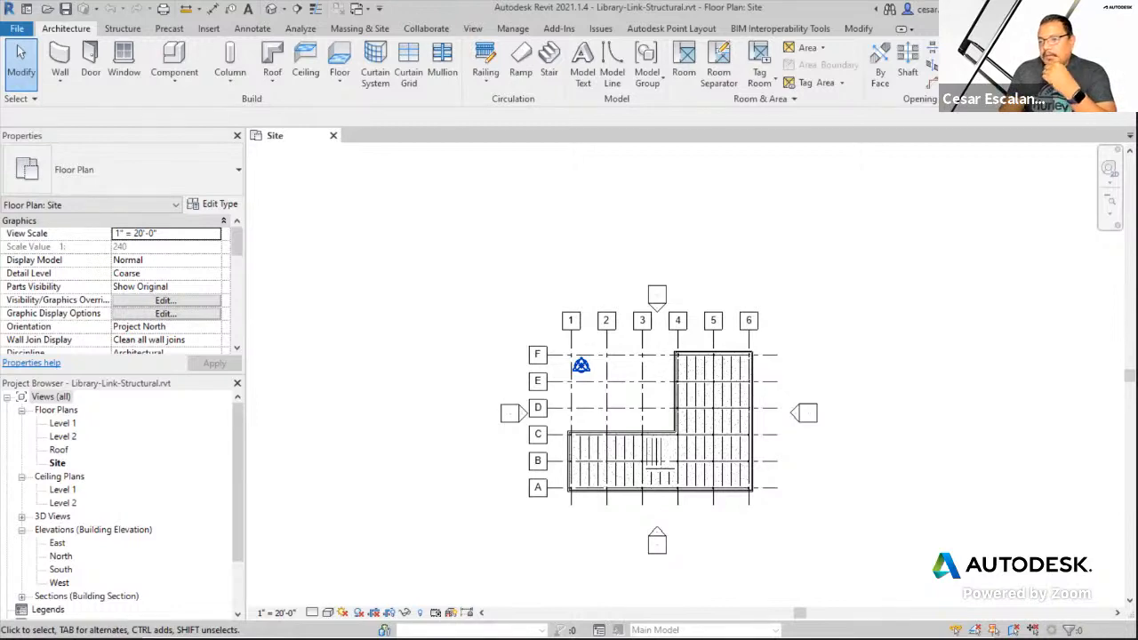
key(alt+Tab)
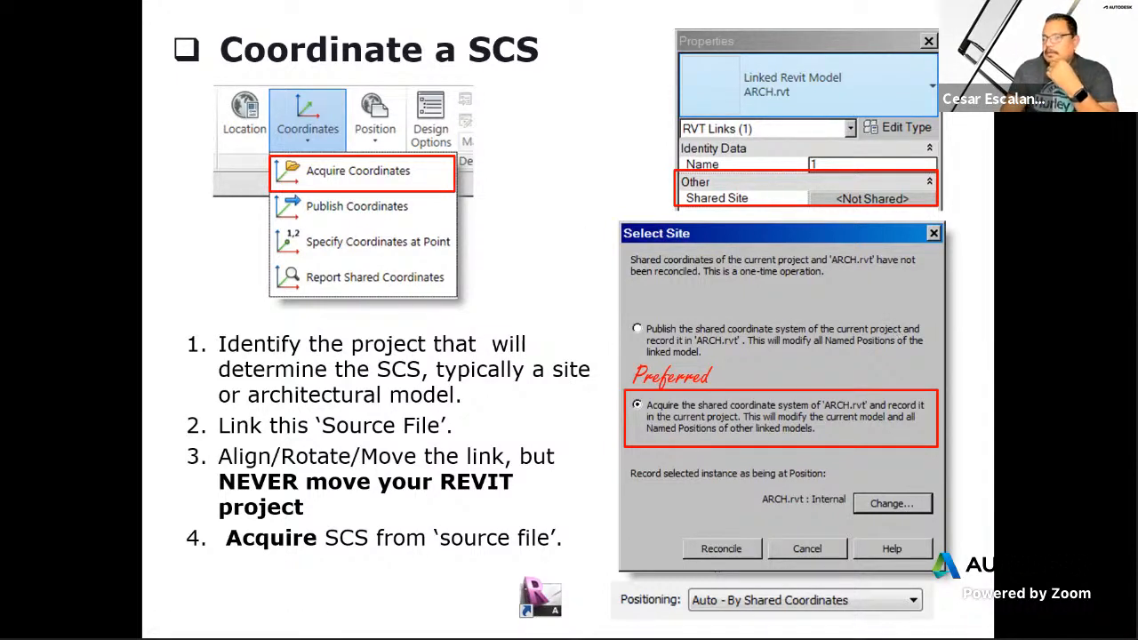
key(alt+Tab)
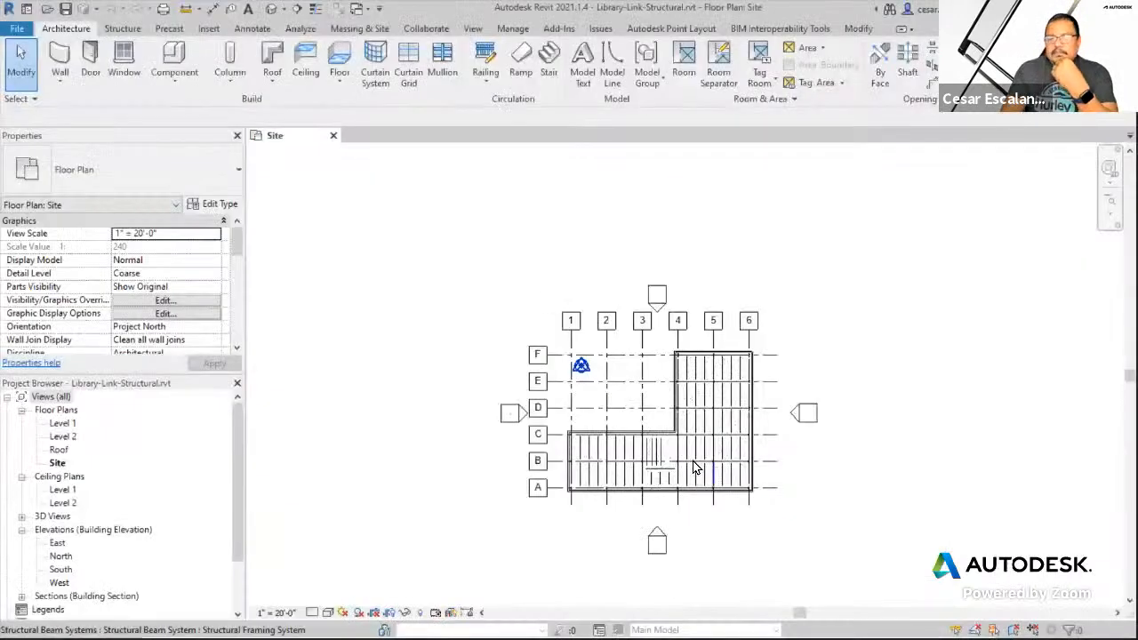
middle_drag(980, 398, 885, 425)
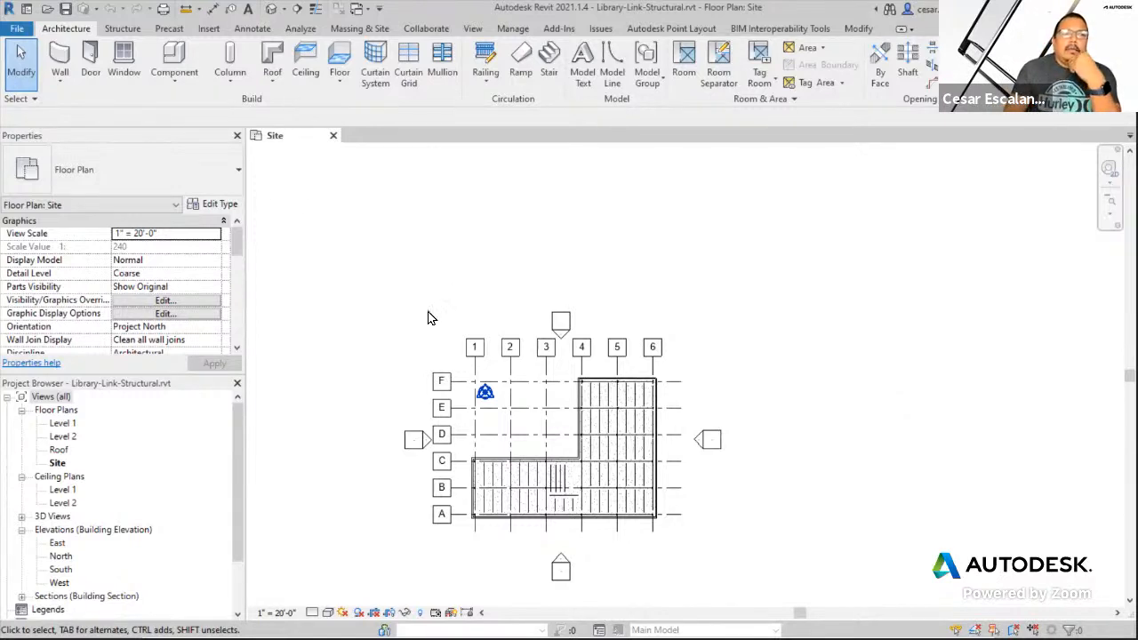
- Open the Library-SharedCoordinates project and find the Site-Civil.dwg link among its managed CAD links
click(17, 32)
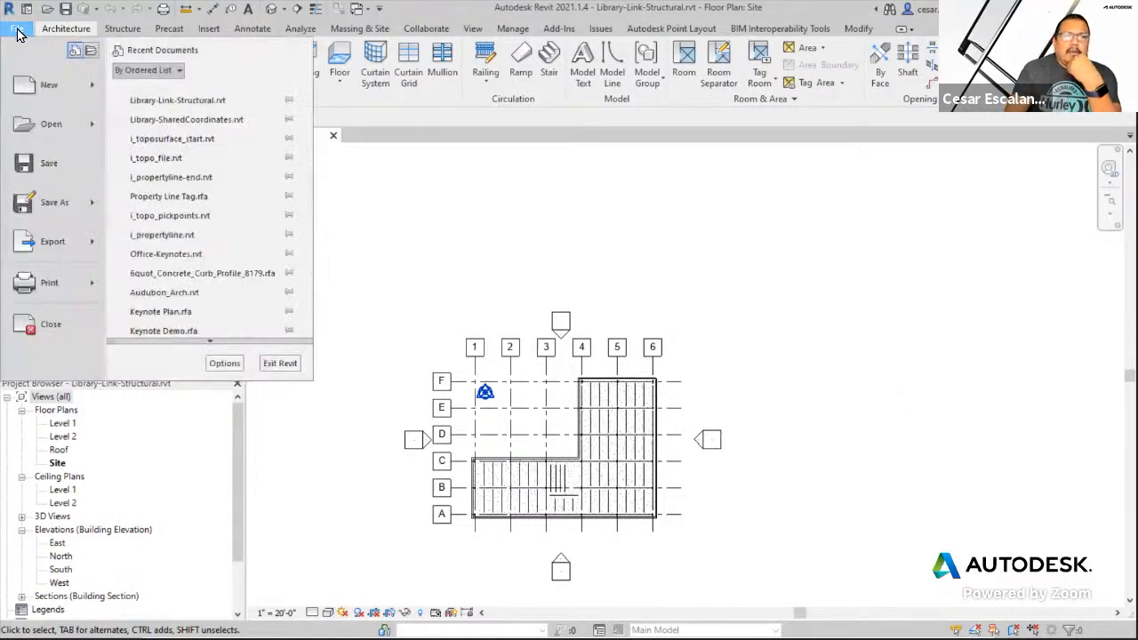
click(214, 121)
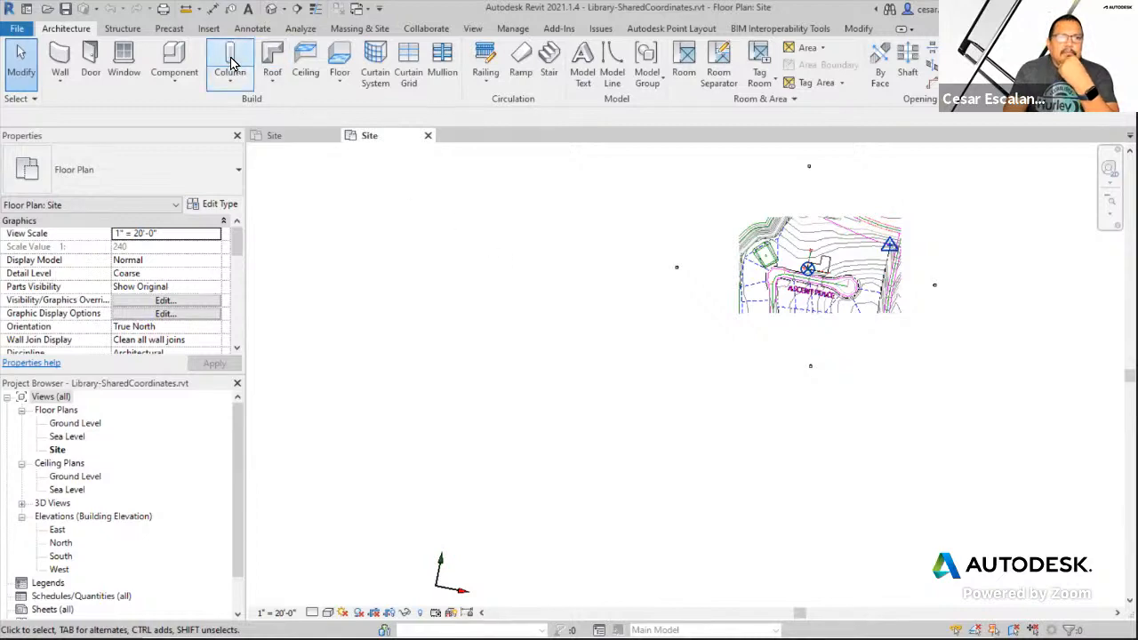
click(209, 29)
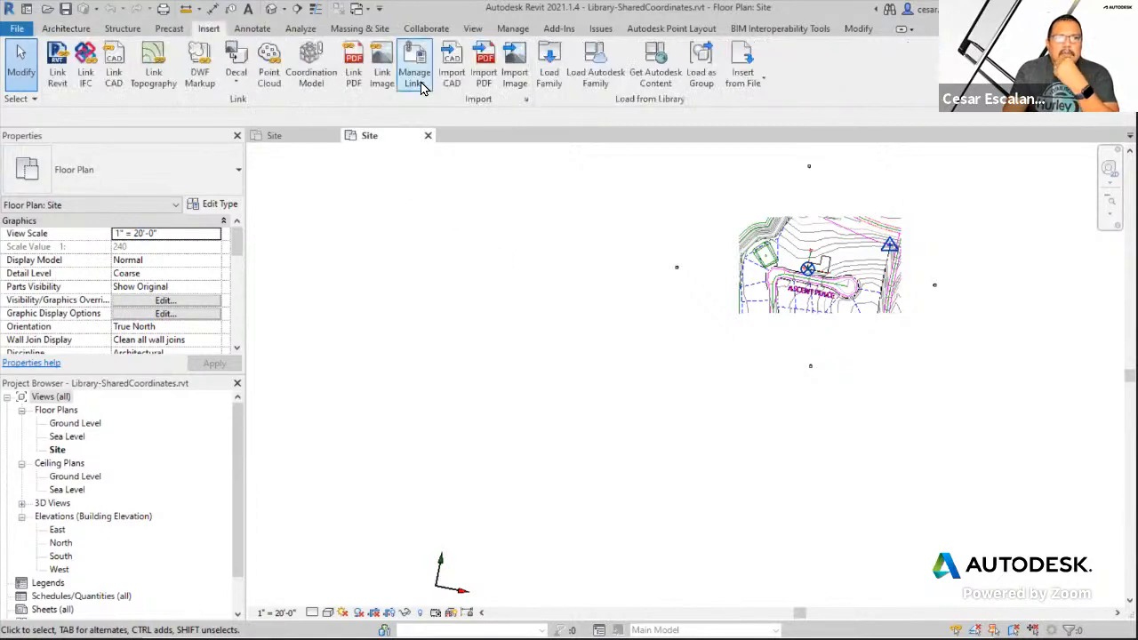
click(414, 64)
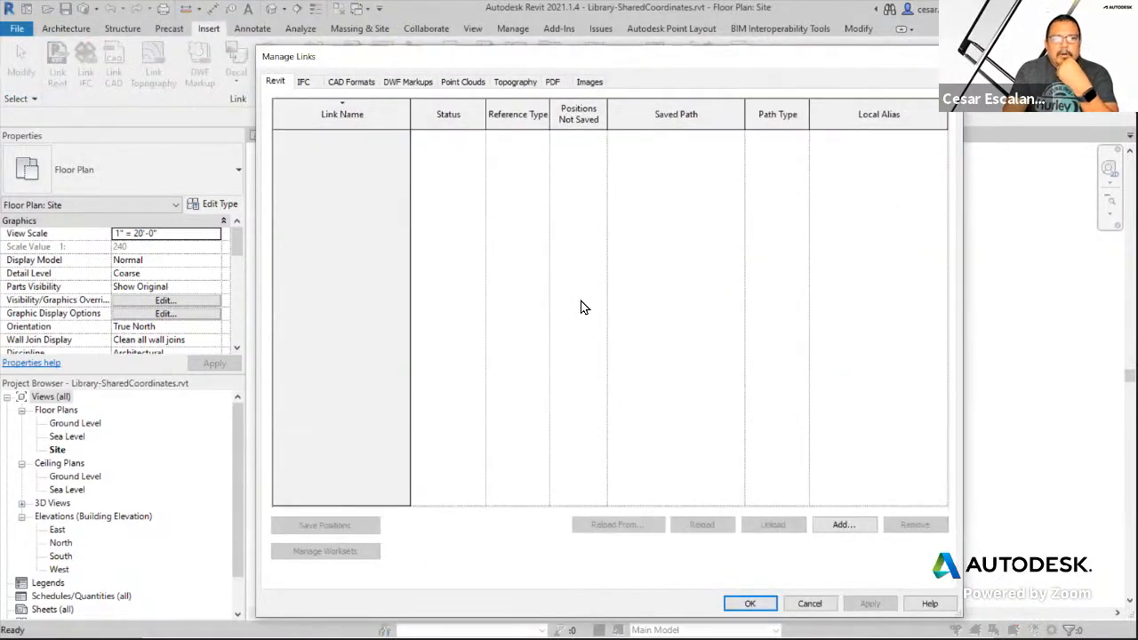
click(352, 82)
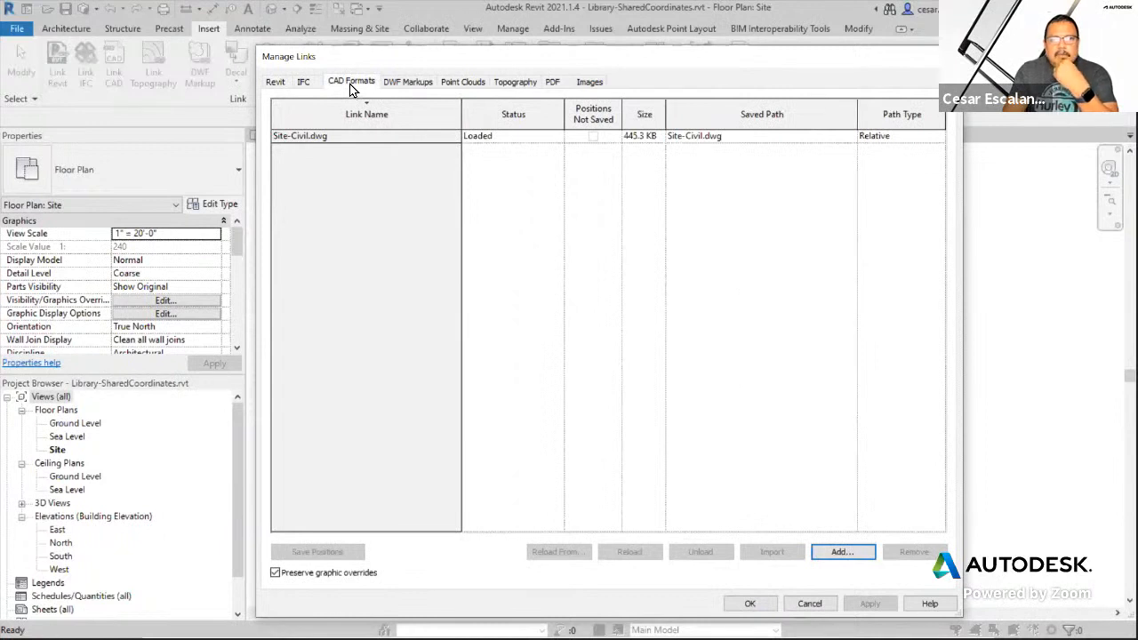
click(353, 136)
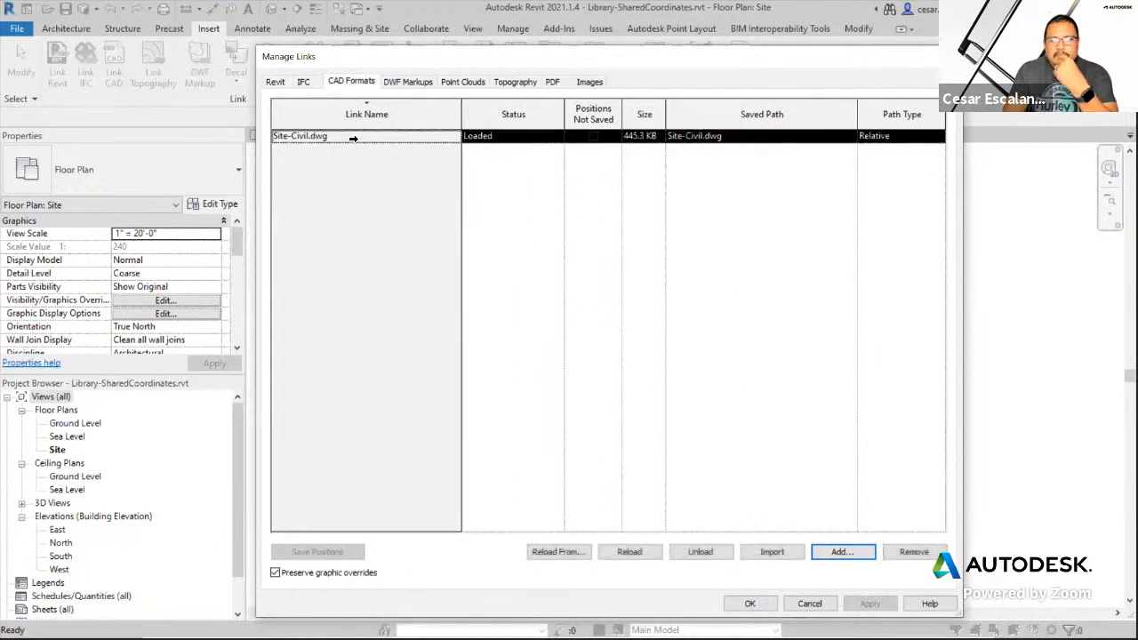
- Check the path type options of the Site-Civil.dwg link without changing them, and close the Library-SharedCoordinates project
click(904, 138)
click(935, 138)
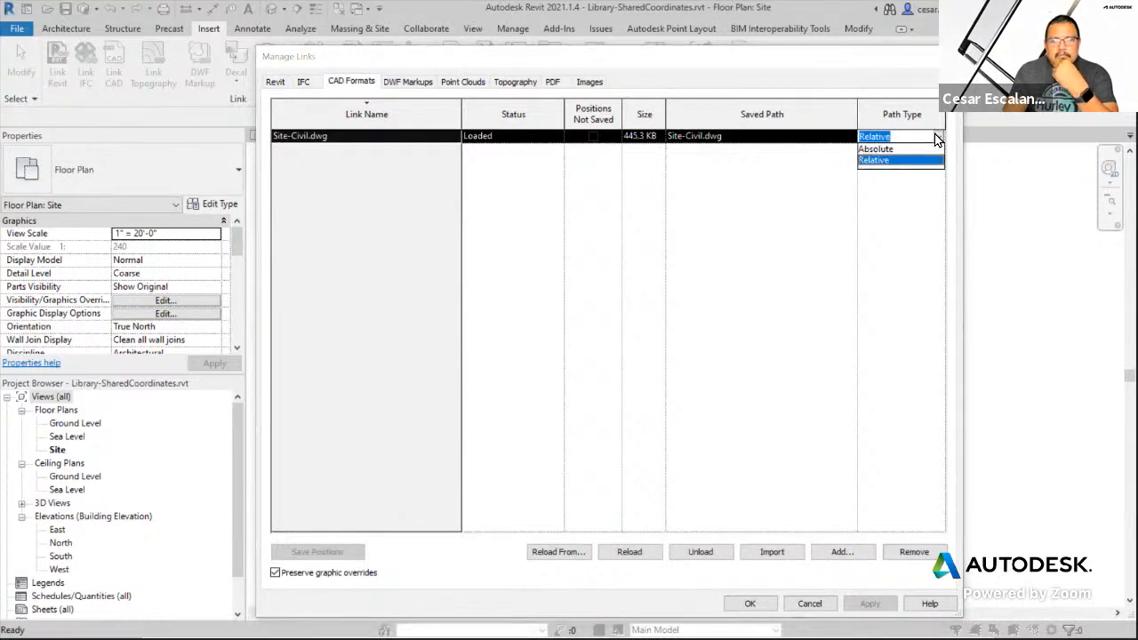
click(936, 136)
click(757, 203)
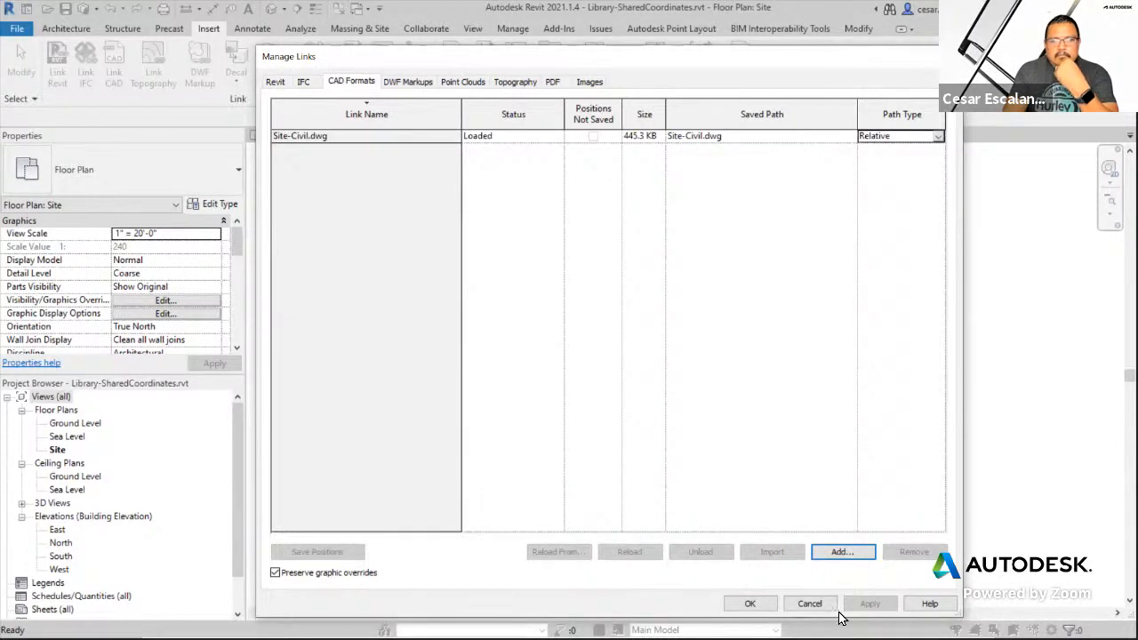
click(807, 603)
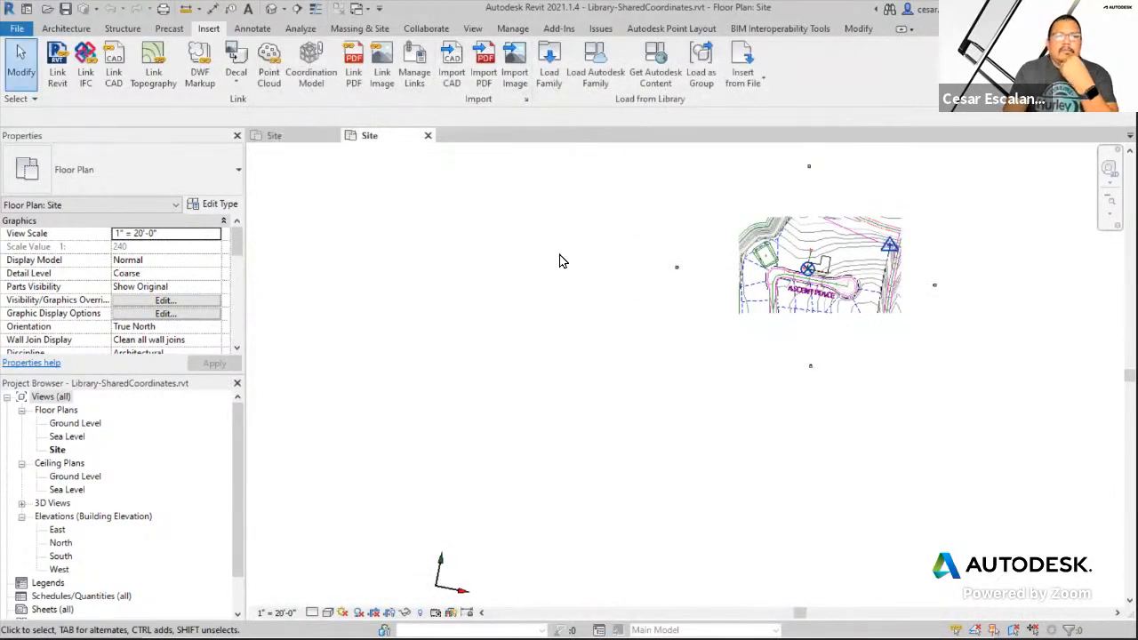
click(427, 135)
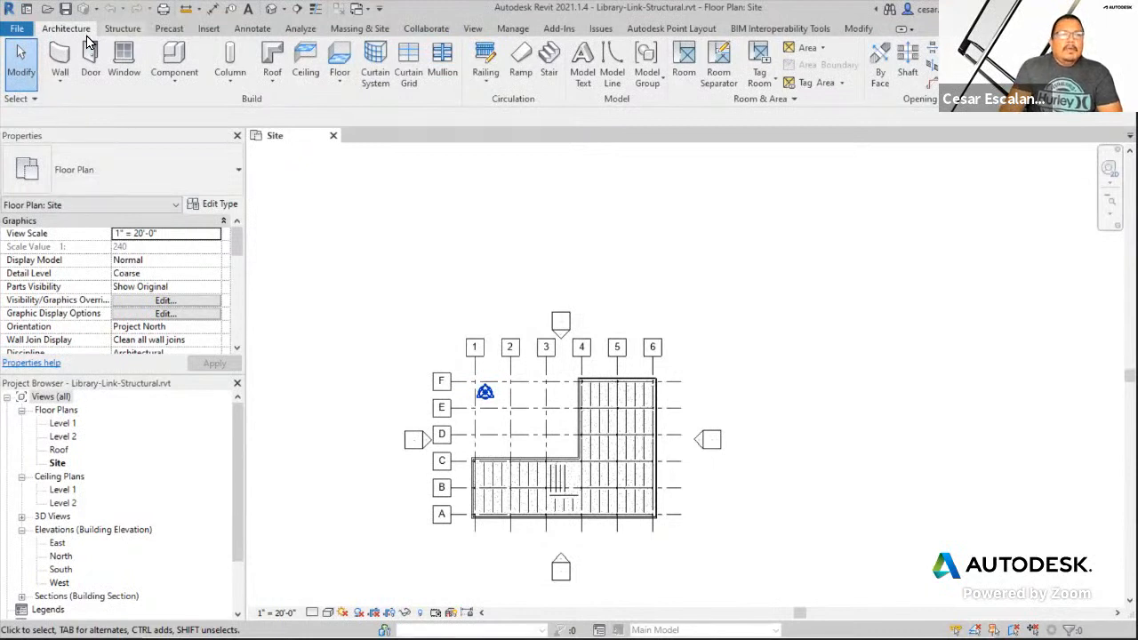
- Review the structural model's managed Revit links and inspect grids 1 and F in its Site plan
click(206, 30)
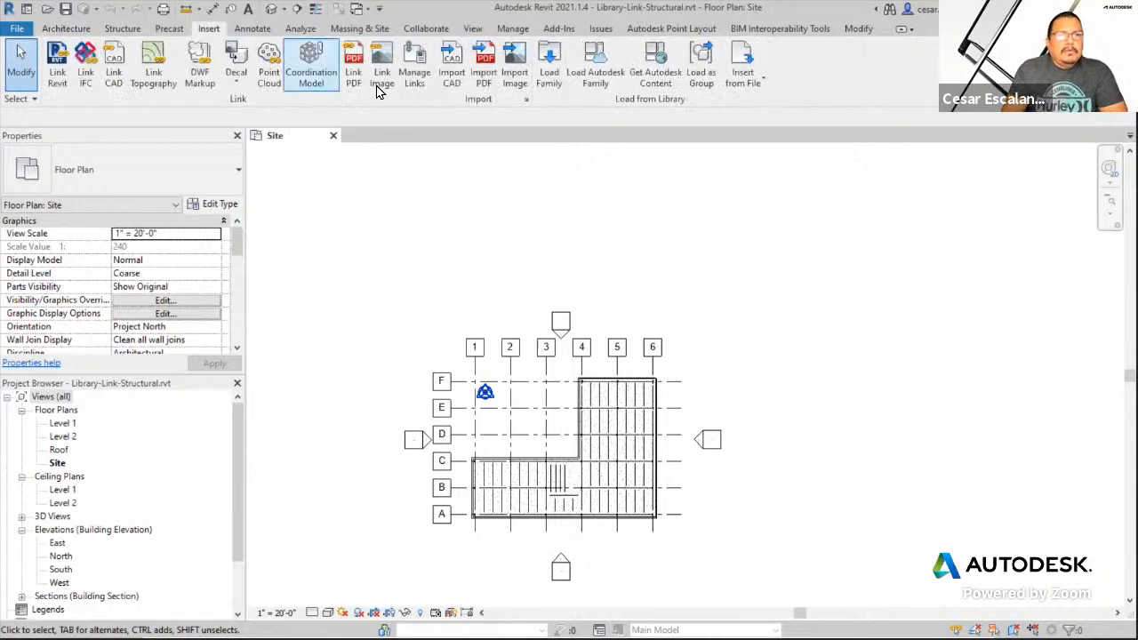
click(414, 72)
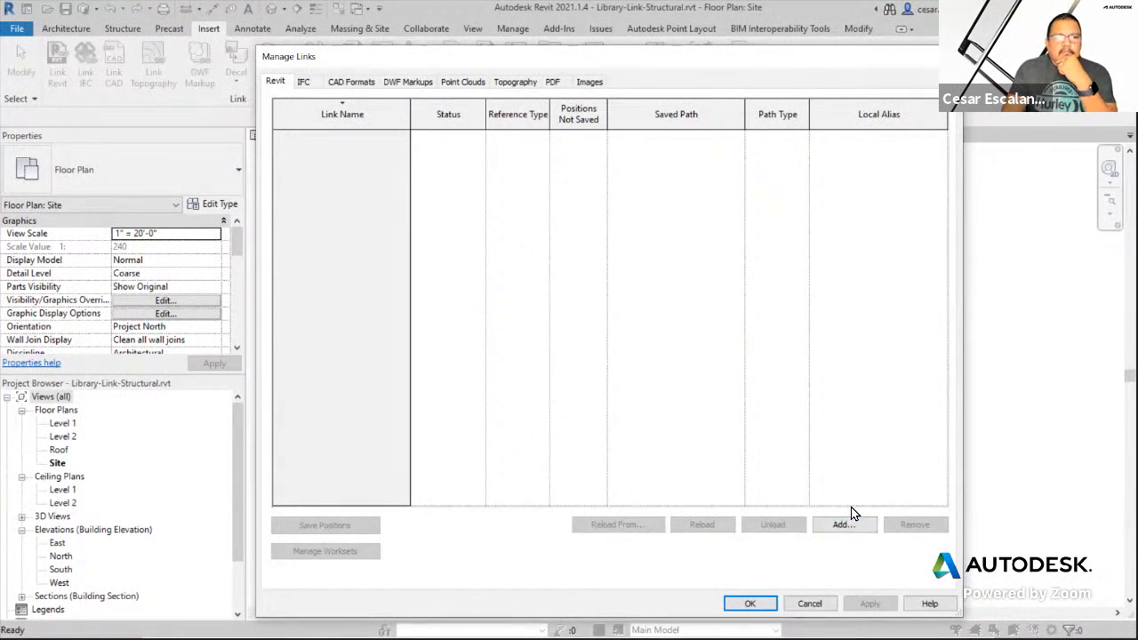
click(810, 604)
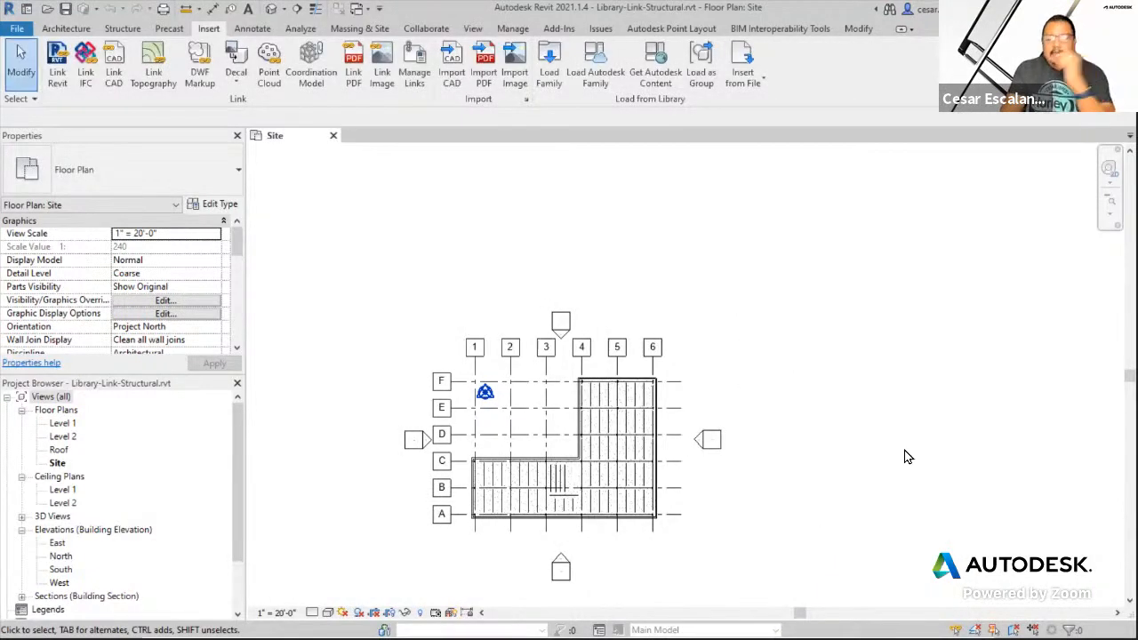
scroll(512, 393, up, 2)
click(454, 358)
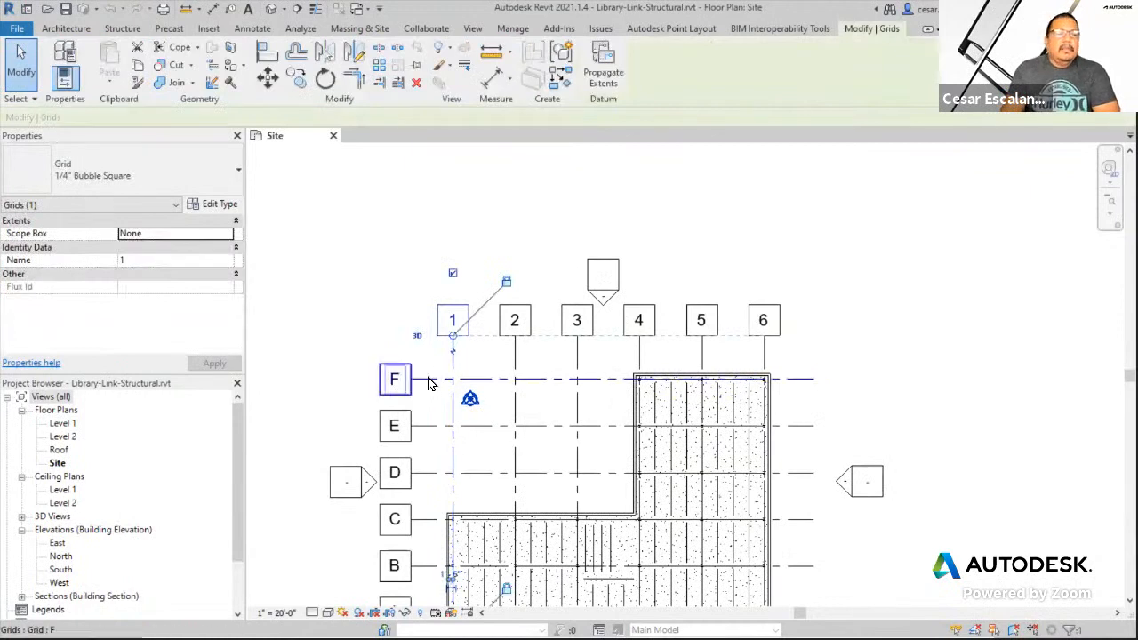
click(428, 382)
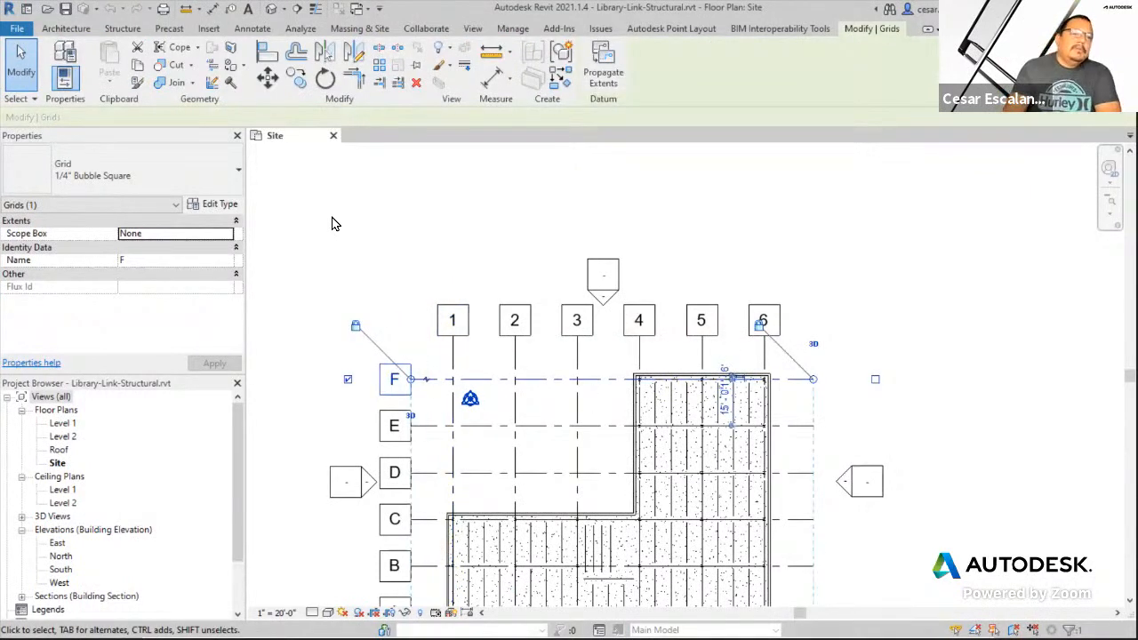
- Reopen the Library-SharedCoordinates project at the building outline in its Site plan
click(17, 30)
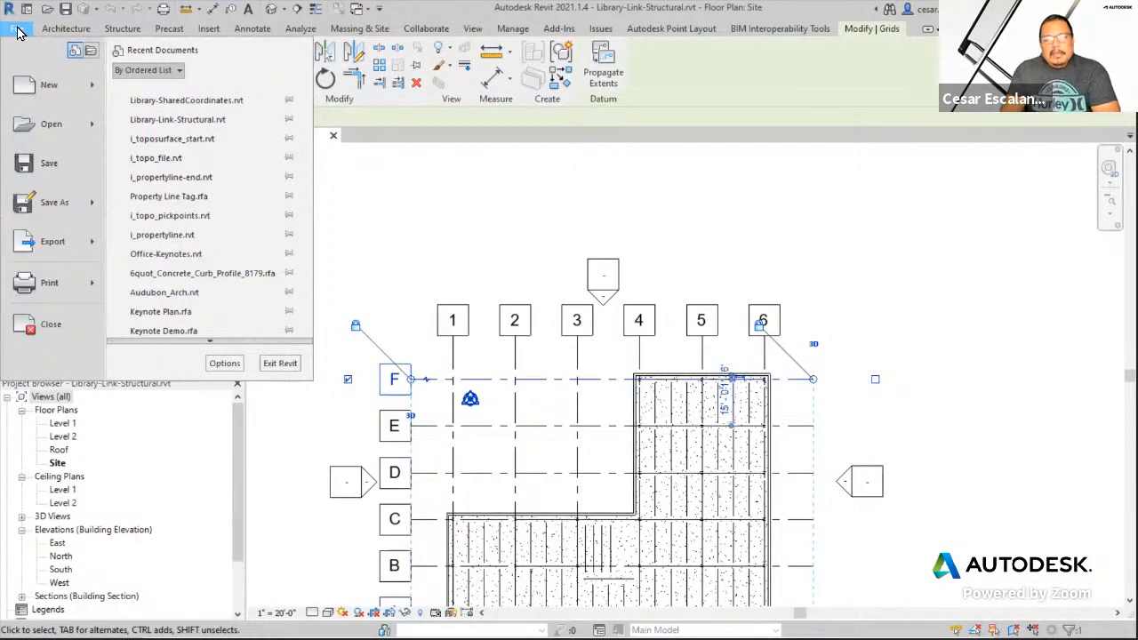
click(206, 119)
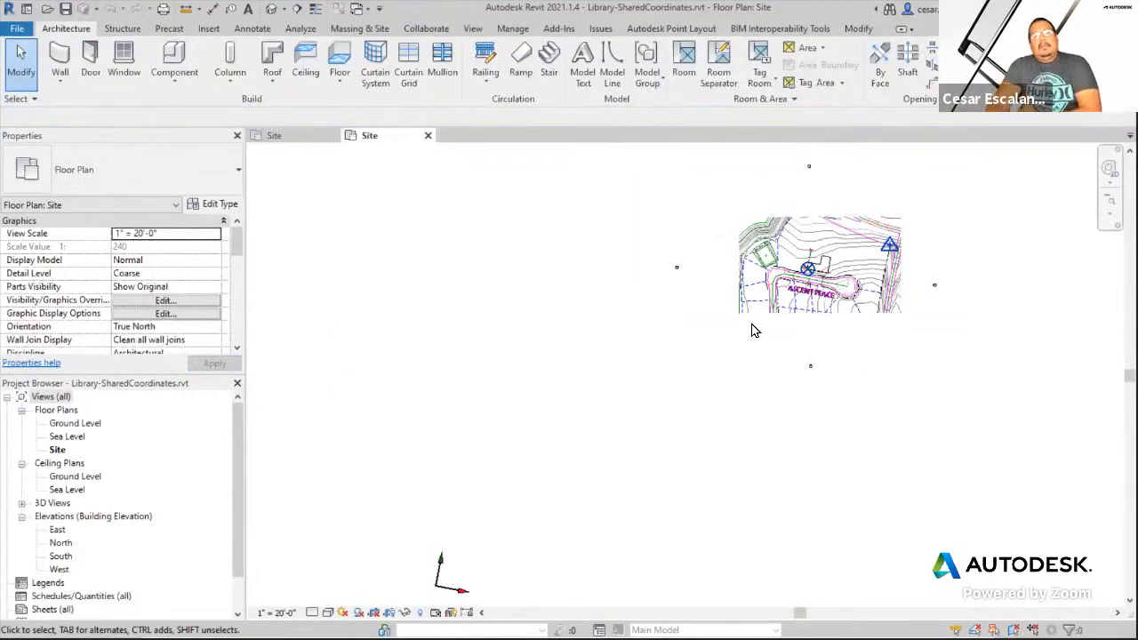
middle_drag(754, 328, 681, 419)
scroll(707, 320, up, 3)
scroll(707, 320, up, 10)
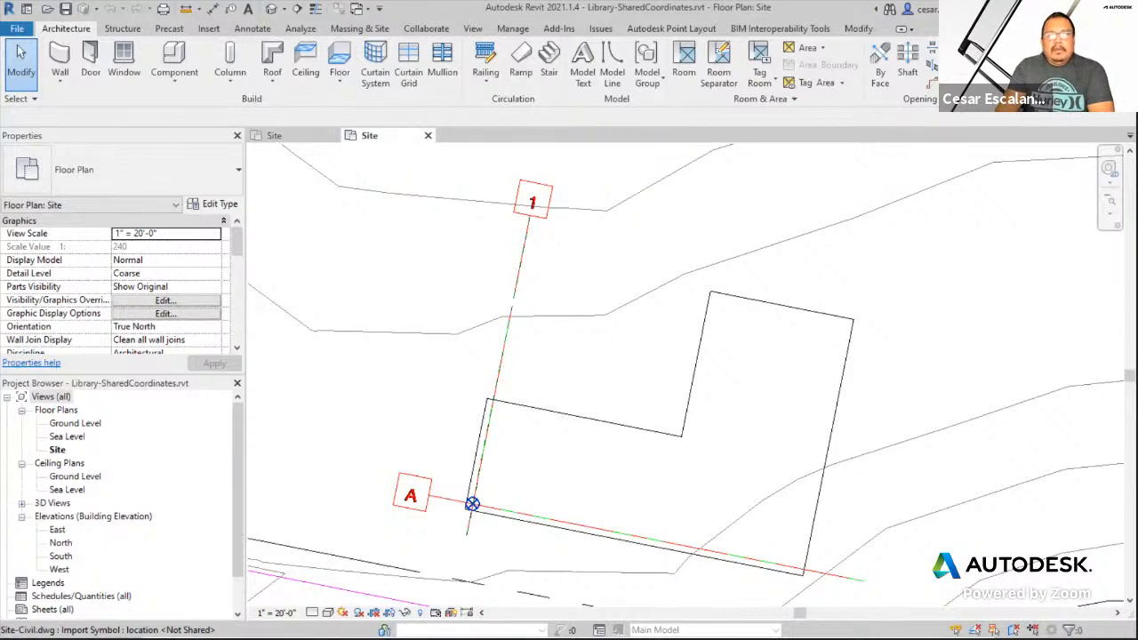
- Create two Revit grids by picking the grid lines marked 1 and A on the linked civil drawing
click(1000, 74)
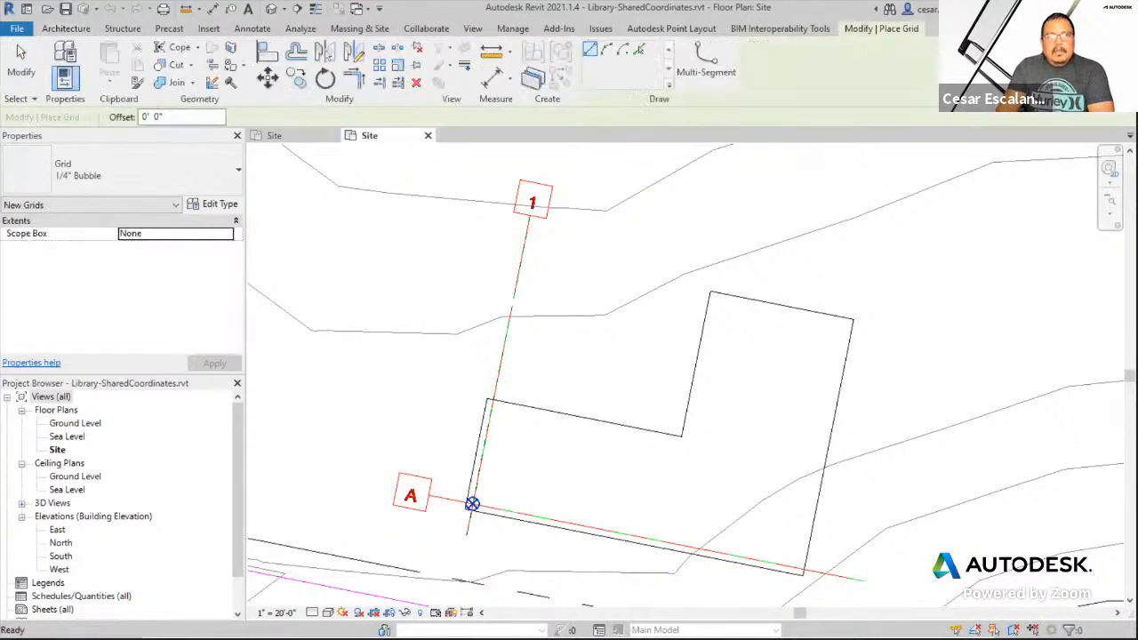
click(640, 52)
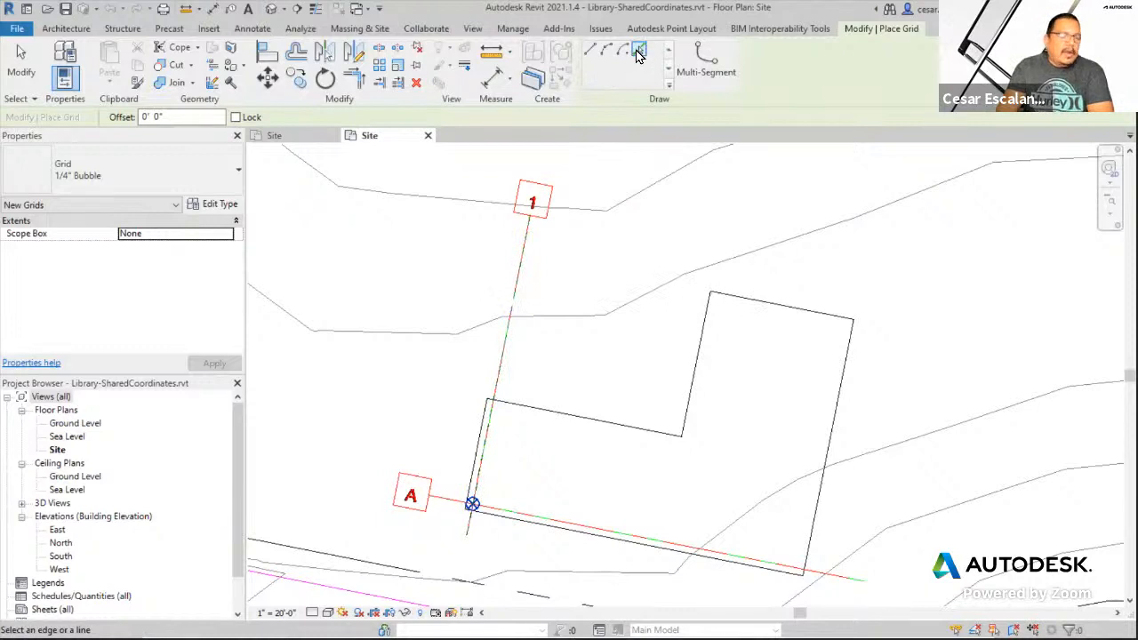
click(520, 294)
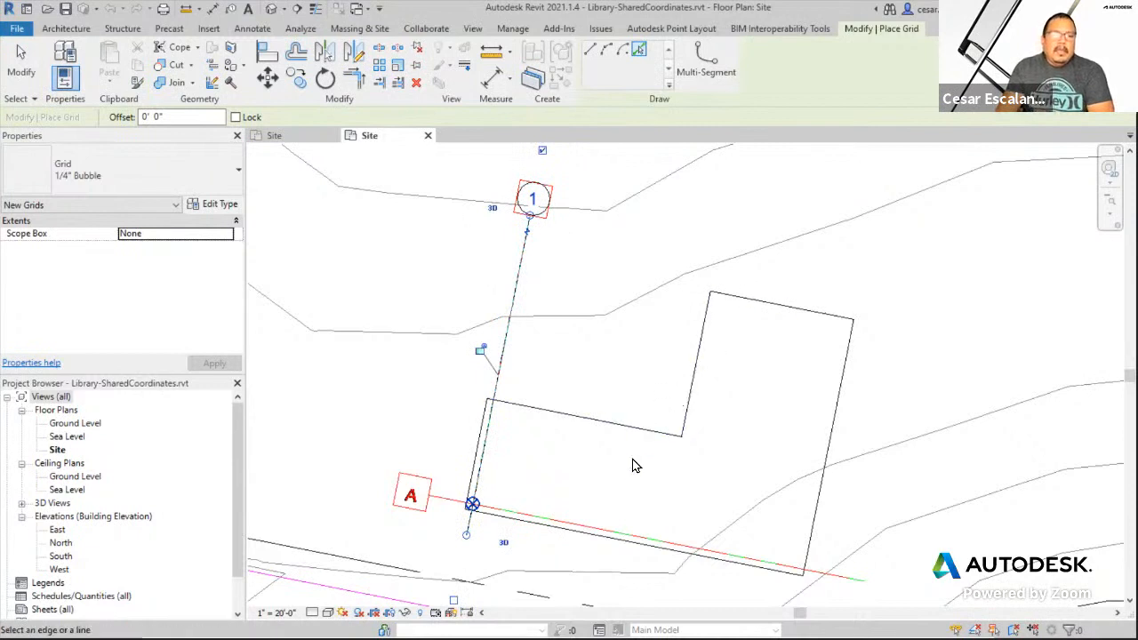
click(610, 535)
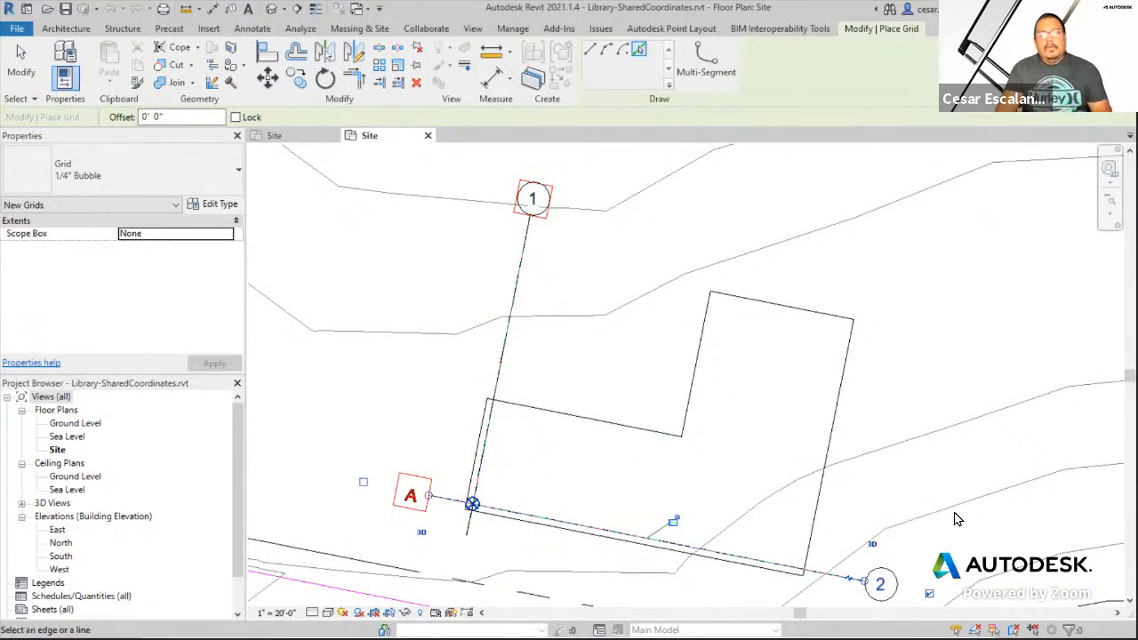
key(Escape)
key(Escape)
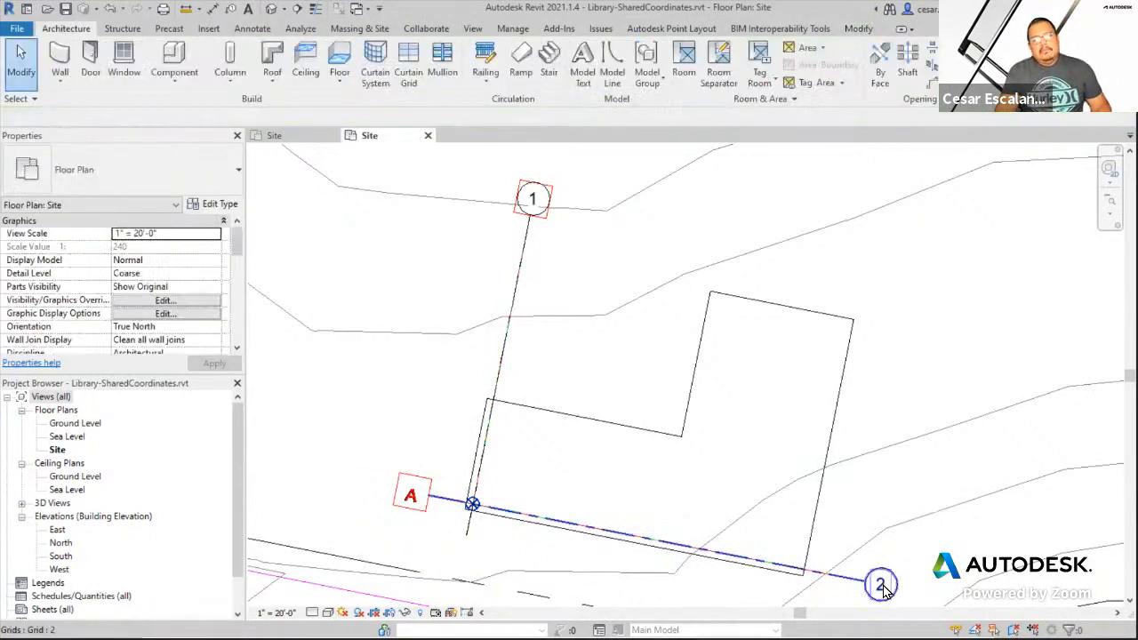
- Rename the new grid along the building's lower edge to A
click(883, 591)
click(880, 585)
text(A)
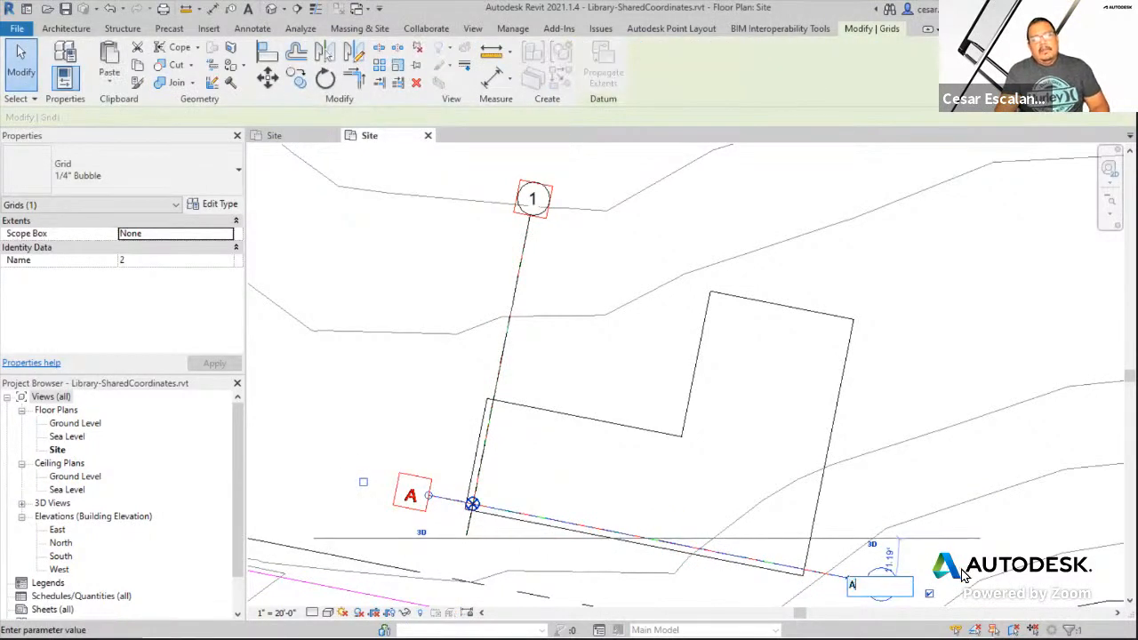
click(788, 405)
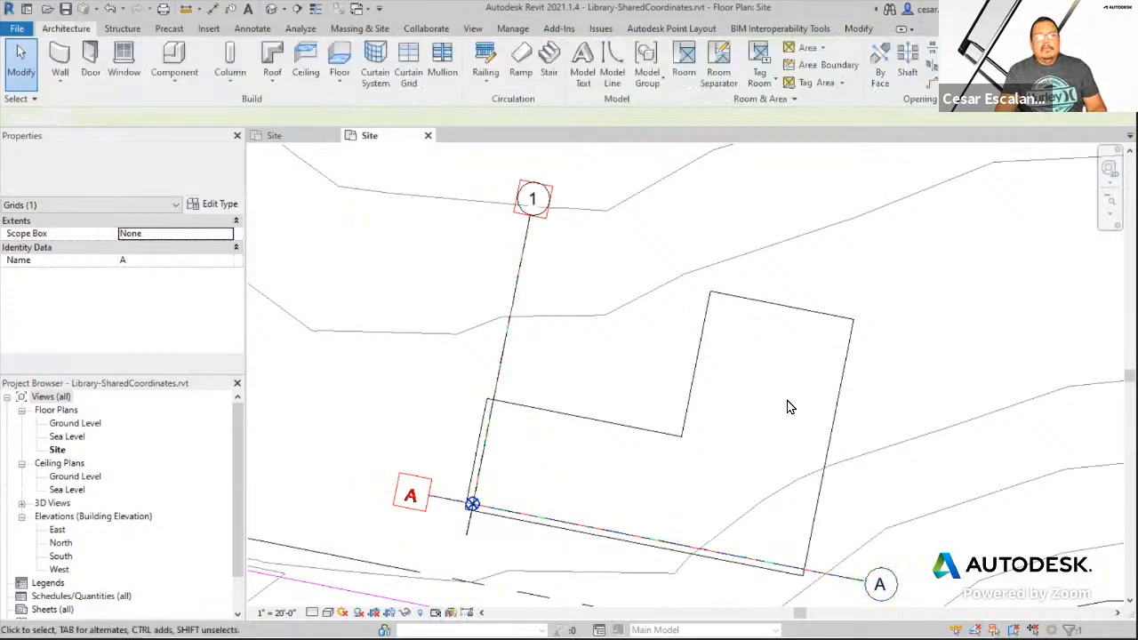
- Save the Library-SharedCoordinates project and close it to return to the structural model's Site plan
scroll(788, 404, down, 2)
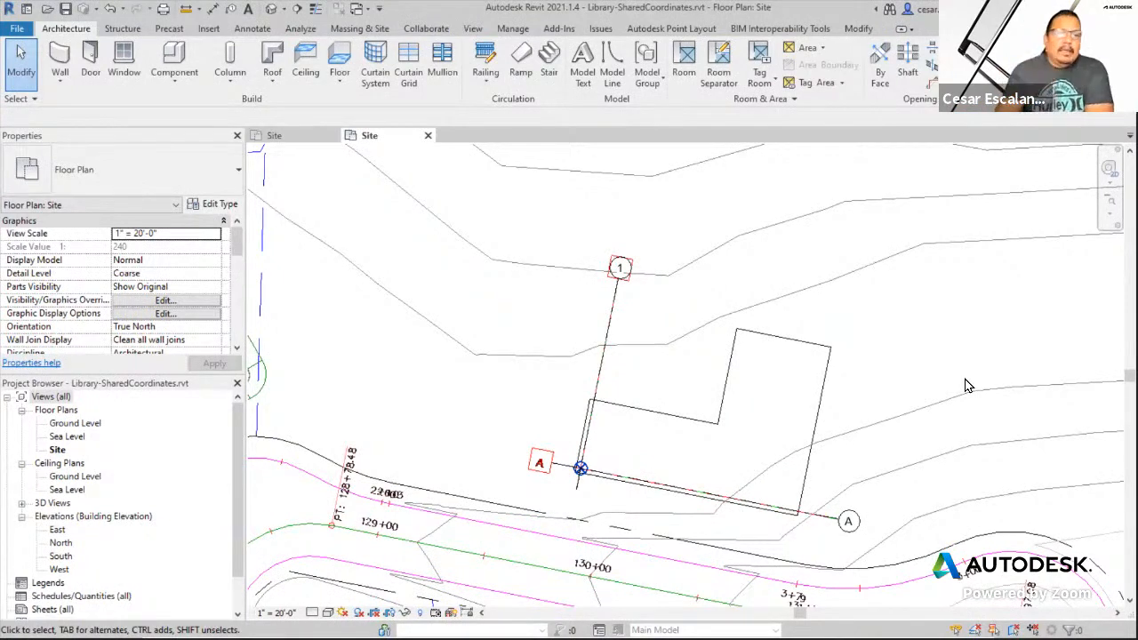
scroll(965, 385, down, 3)
scroll(808, 377, up, 2)
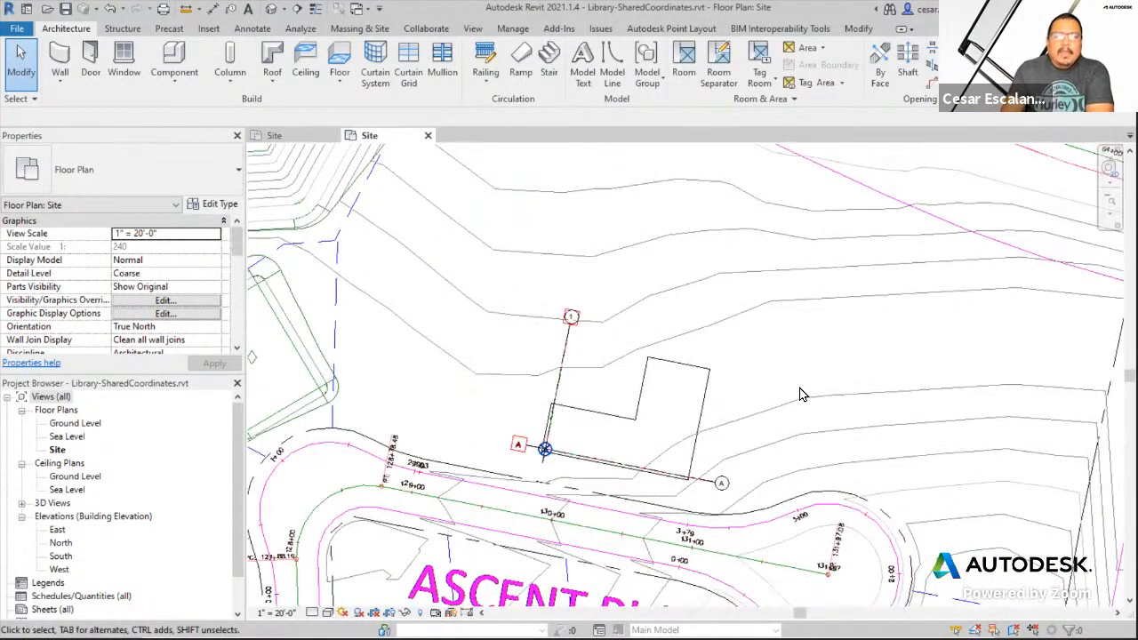
scroll(853, 351, up, 1)
middle_drag(861, 346, 927, 326)
scroll(521, 333, down, 3)
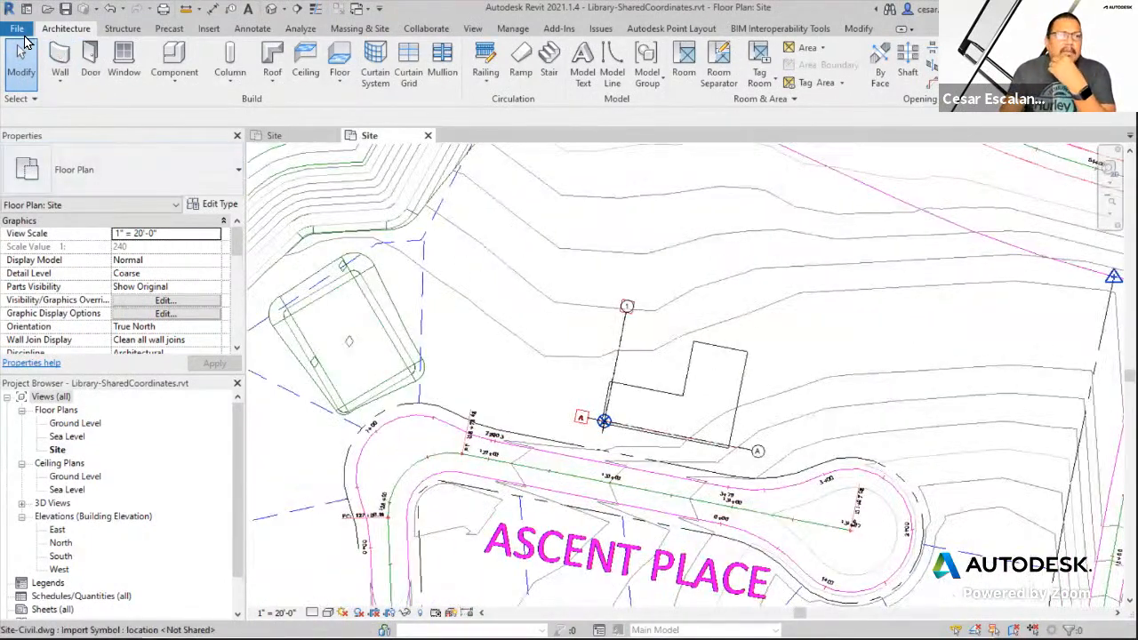
click(16, 30)
click(37, 163)
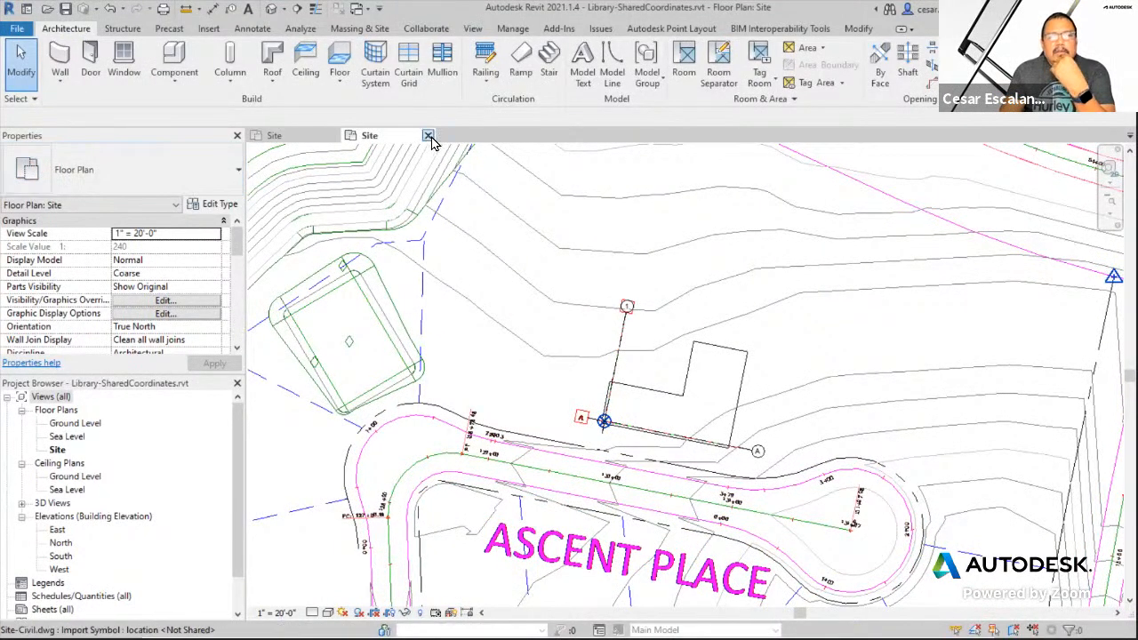
click(428, 137)
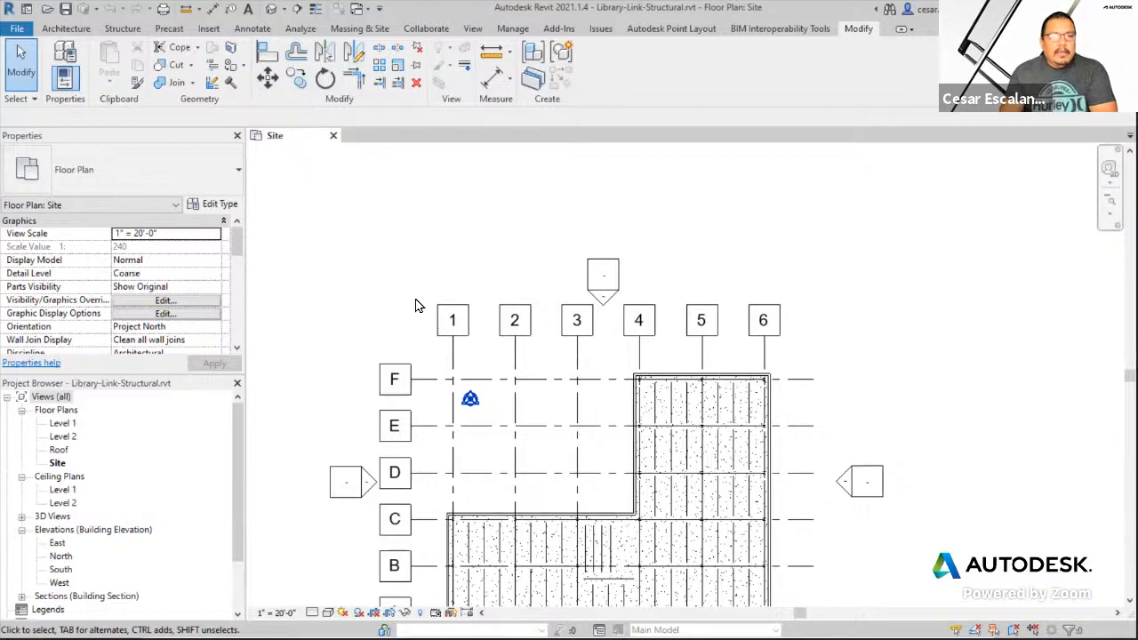
middle_drag(667, 249, 693, 202)
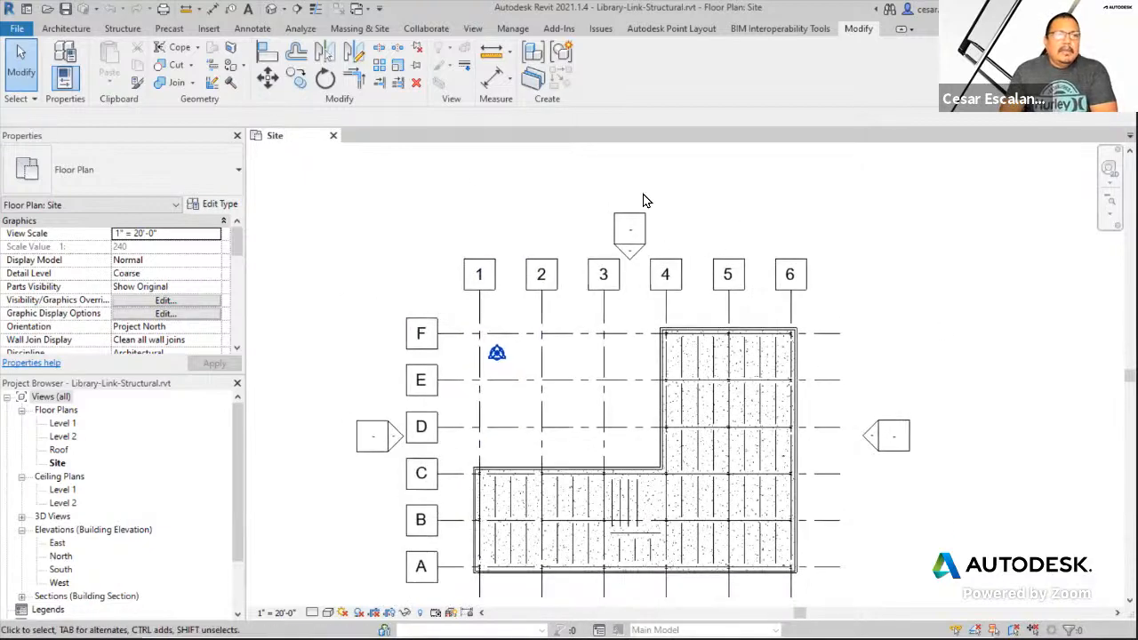
- Link Library-SharedCoordinates.rvt into the structural model using Auto - Internal Origin to Internal Origin positioning
click(211, 32)
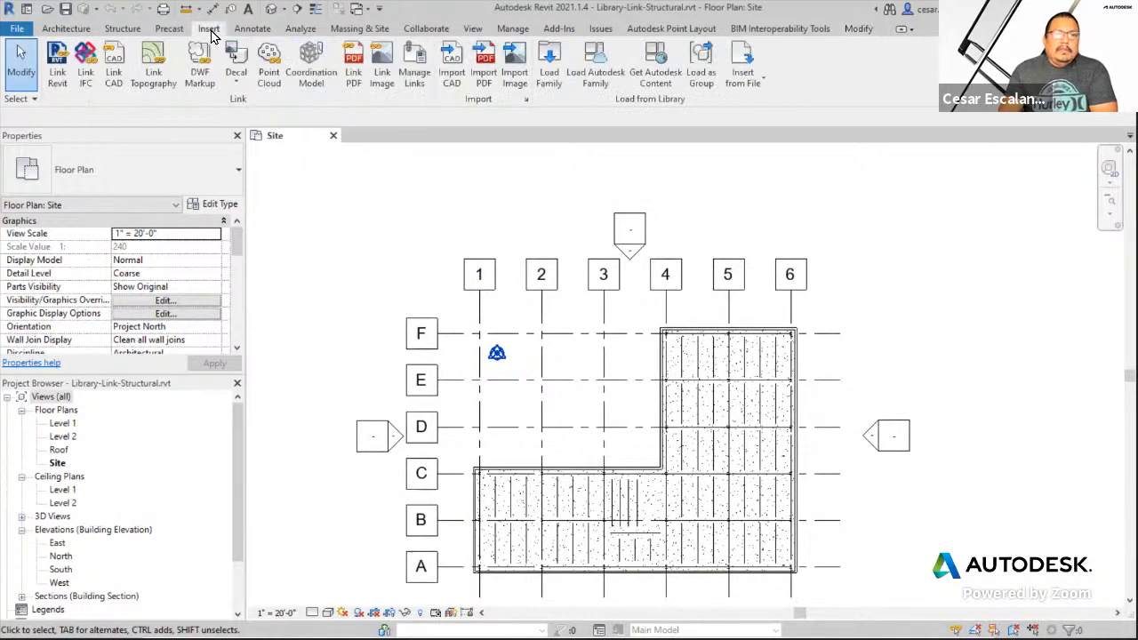
click(422, 82)
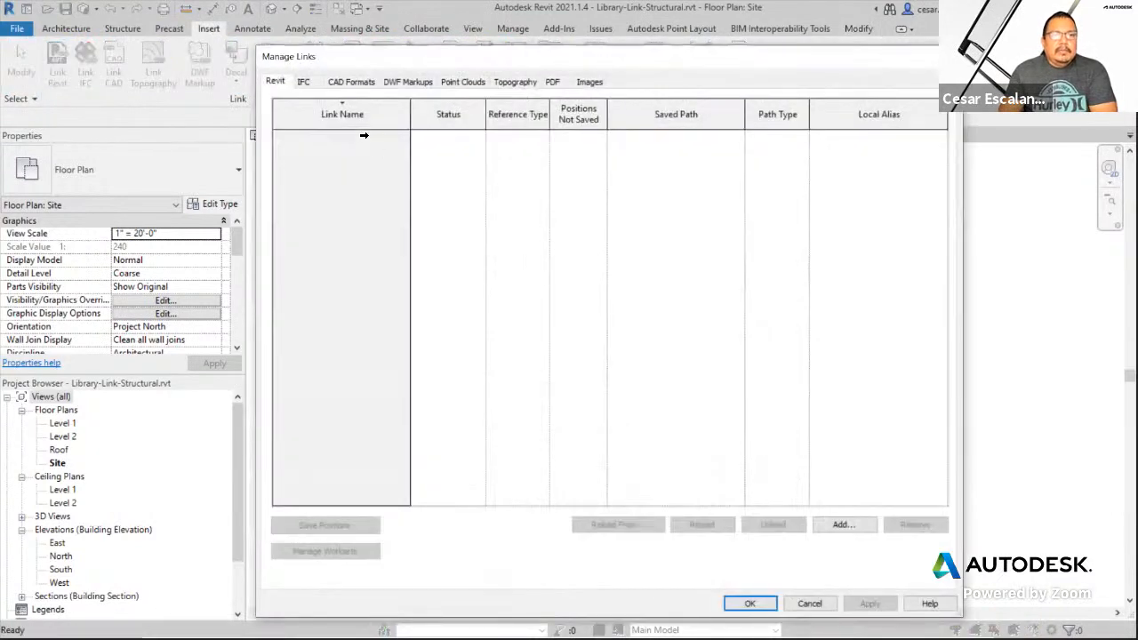
click(844, 524)
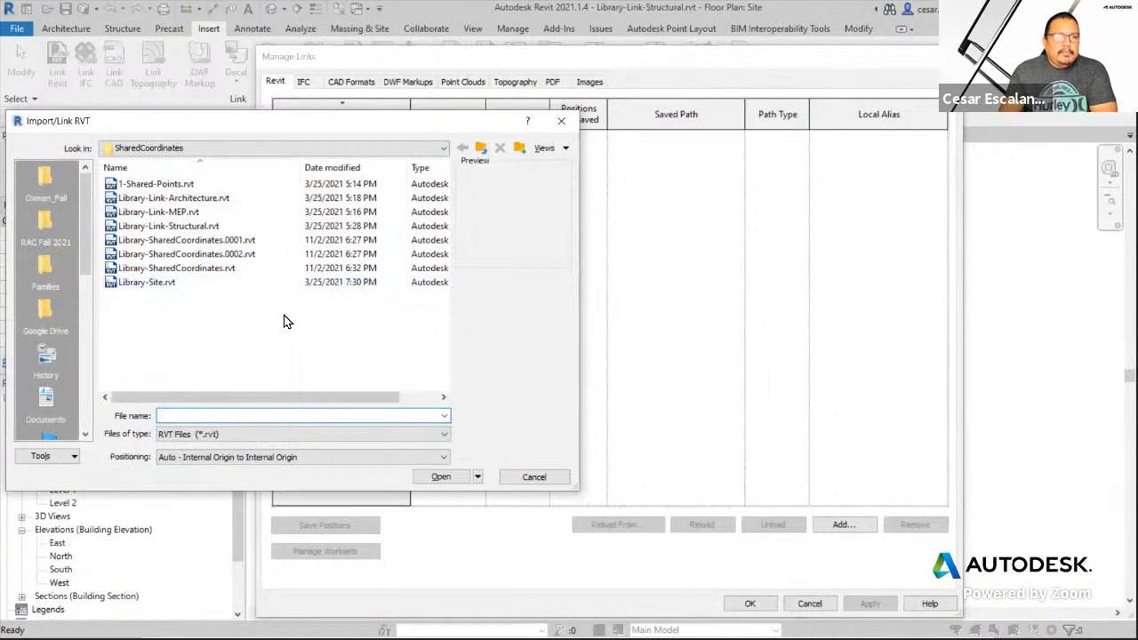
click(213, 268)
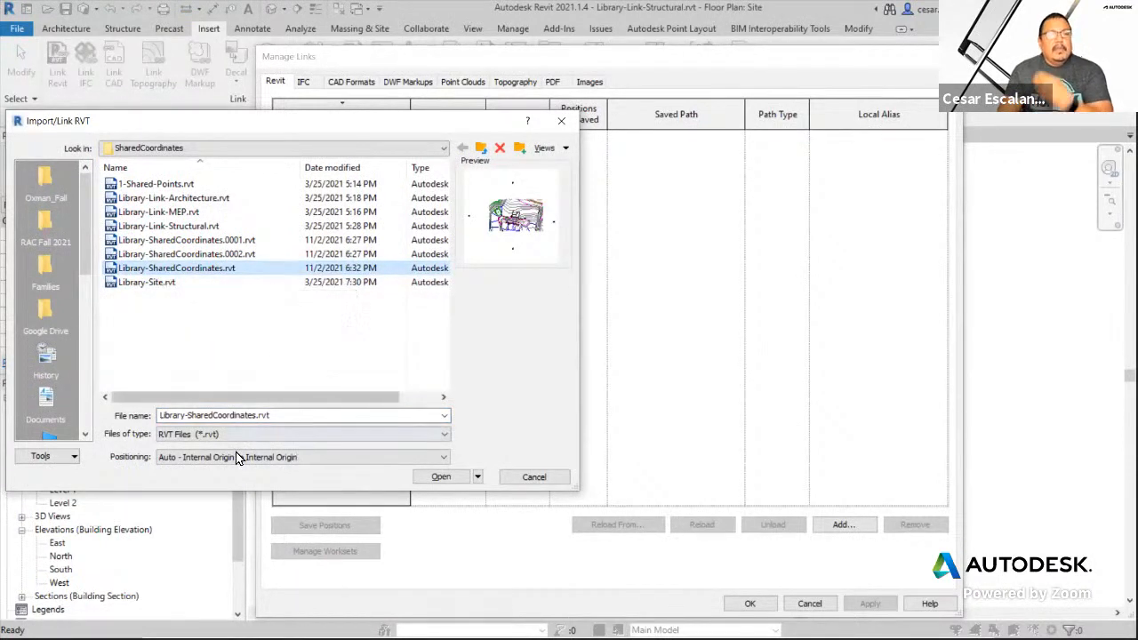
click(441, 478)
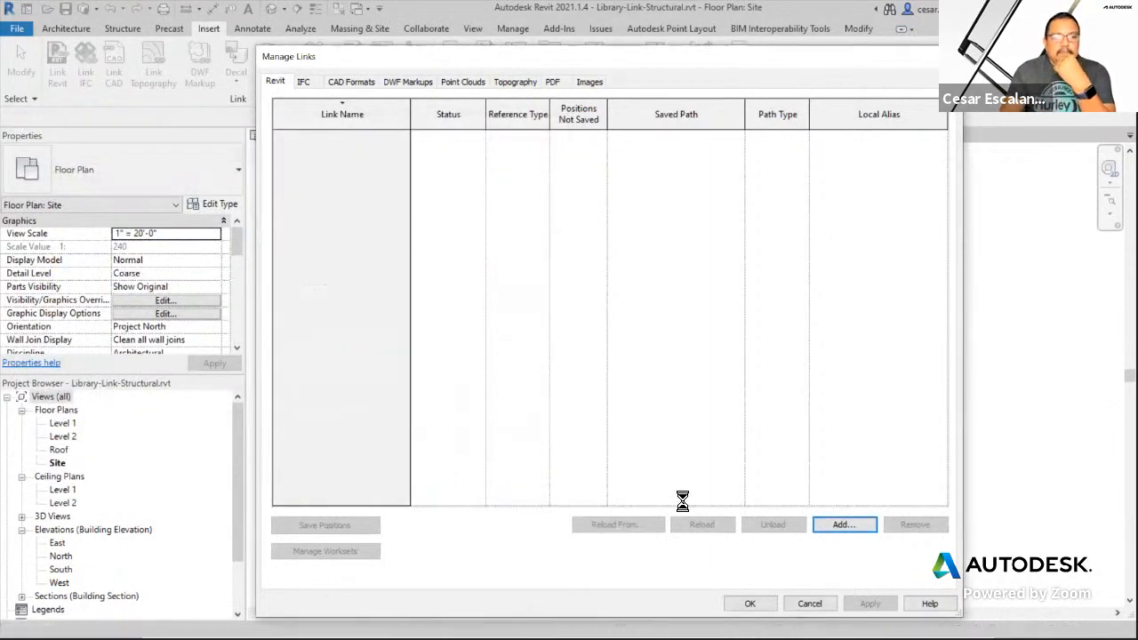
click(749, 603)
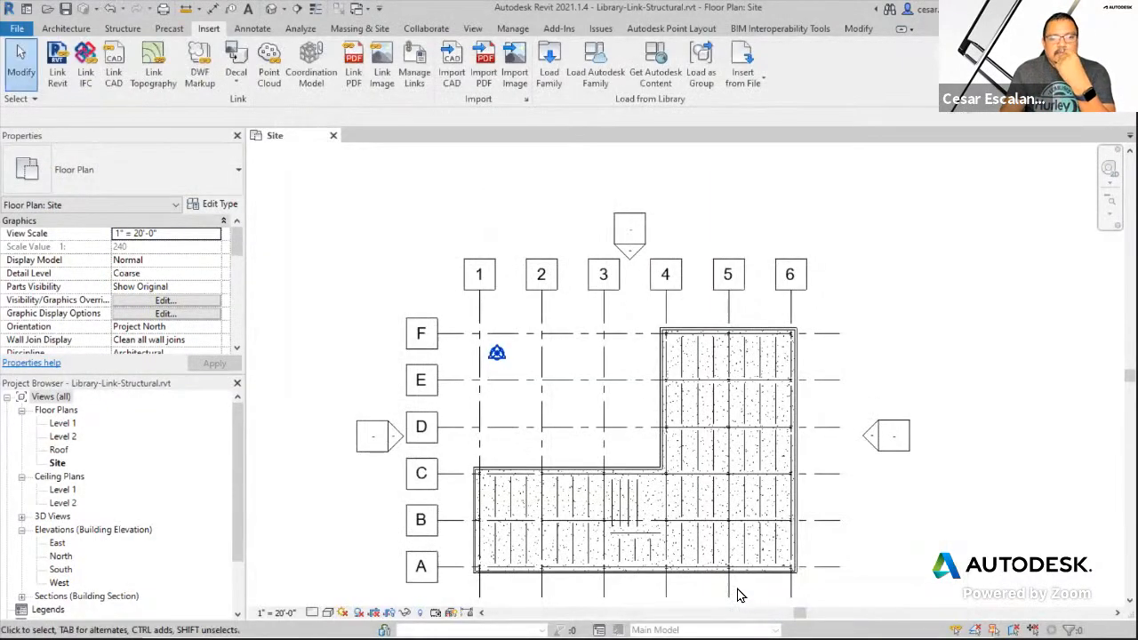
- Locate the linked site model in the Site plan, select it and examine its grids 1 and A, project base point and survey point
scroll(666, 465, down, 3)
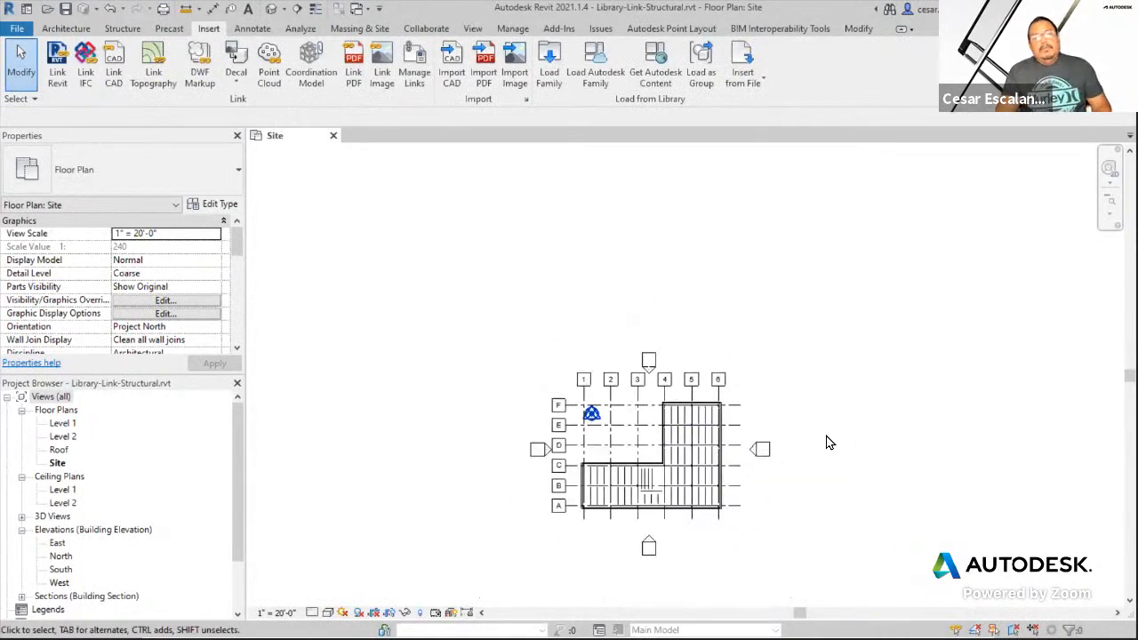
key(z)
key(e)
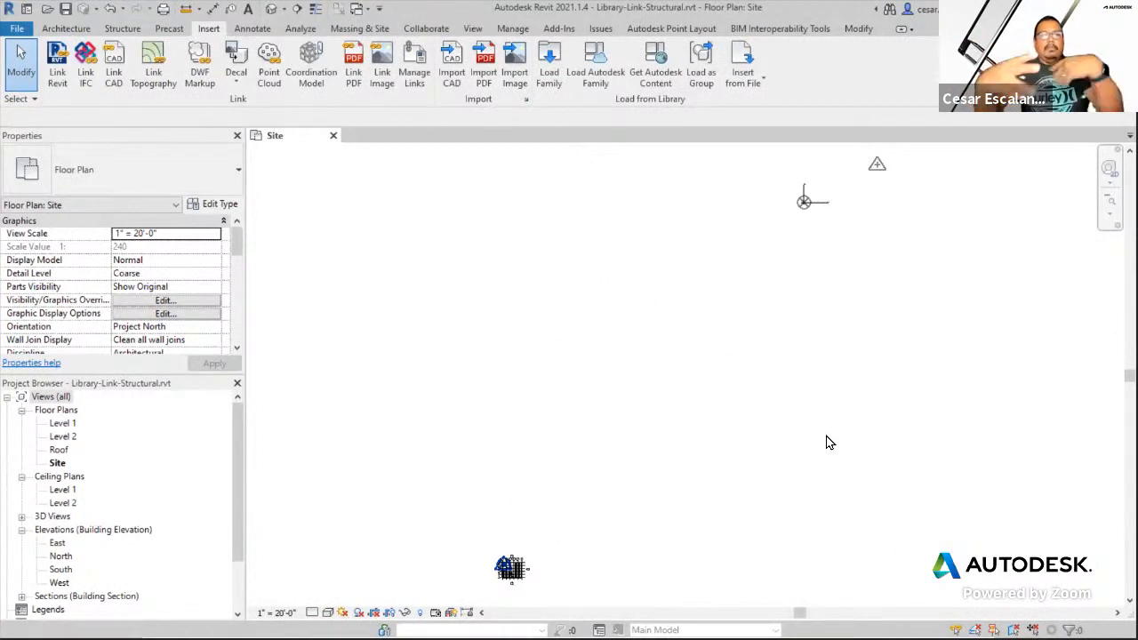
scroll(861, 400, down, 2)
scroll(849, 266, up, 4)
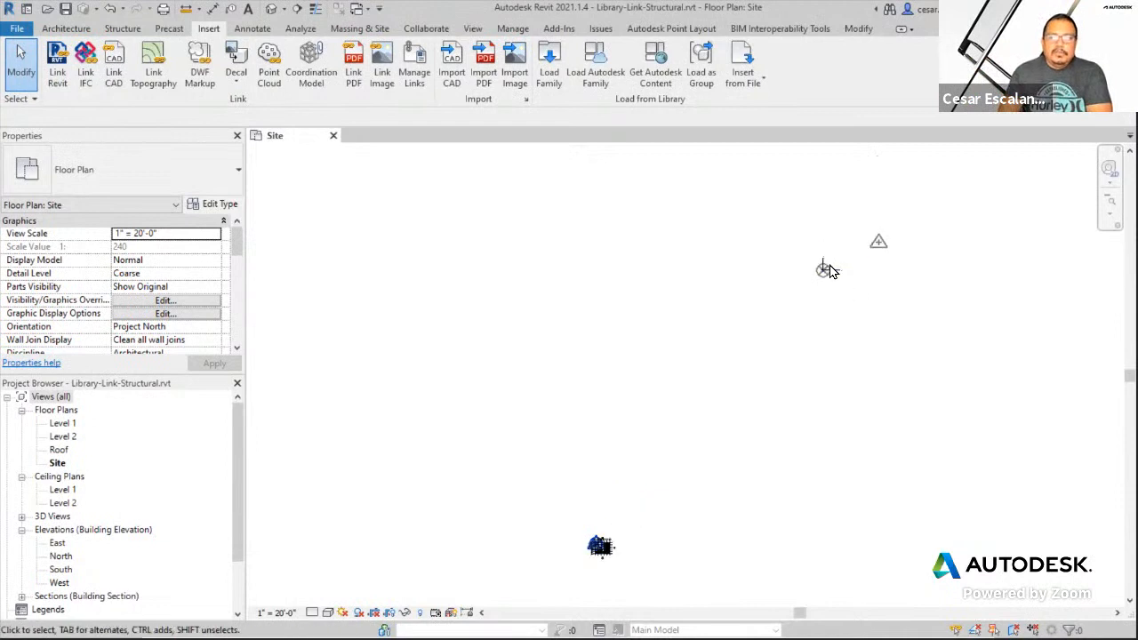
scroll(852, 275, down, 2)
scroll(849, 274, up, 6)
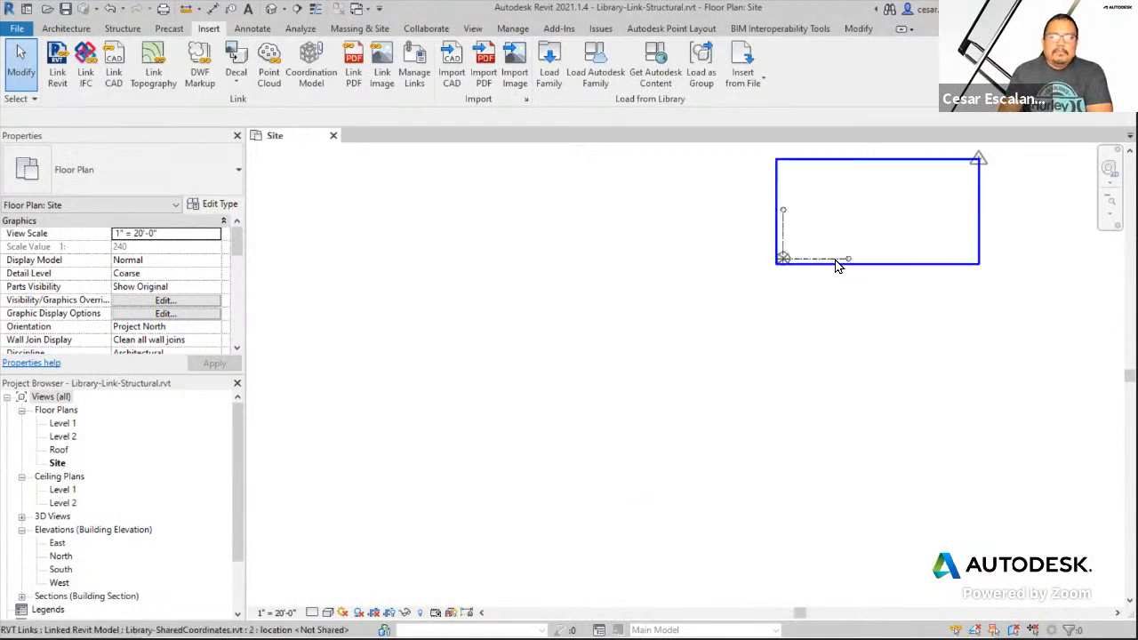
click(835, 265)
middle_drag(845, 328, 693, 475)
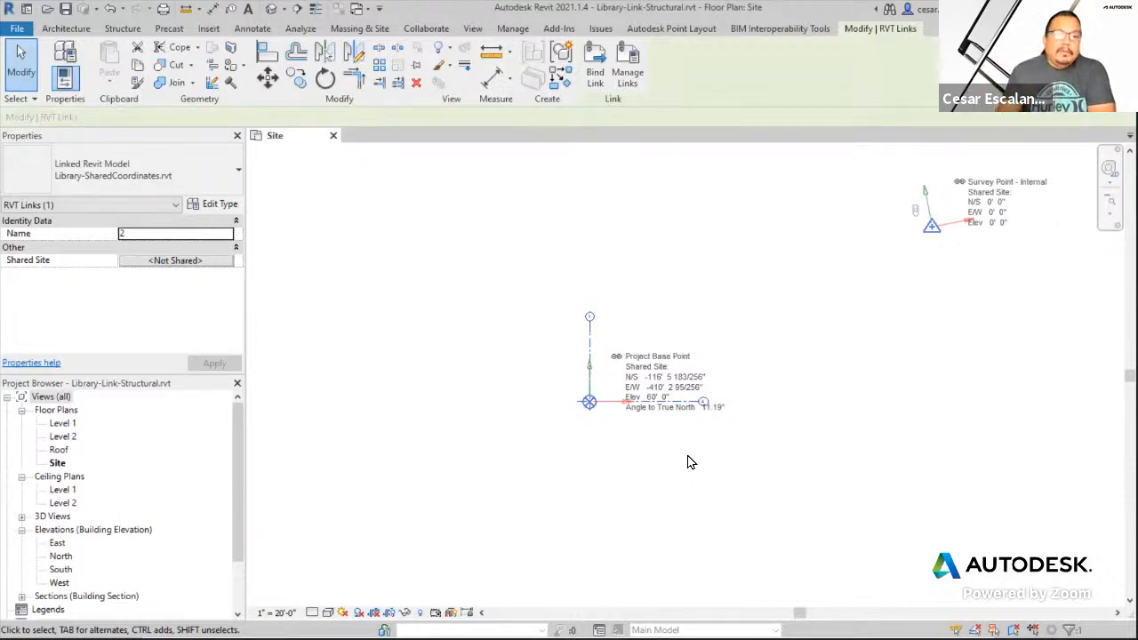
scroll(613, 389, up, 2)
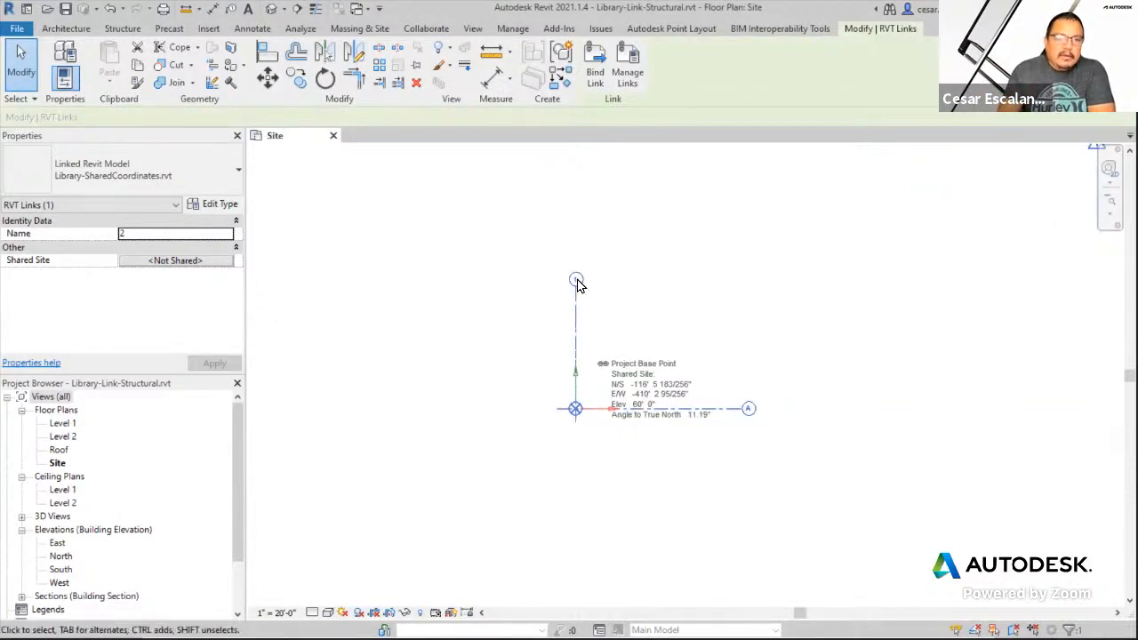
middle_drag(767, 432, 559, 501)
scroll(562, 499, down, 2)
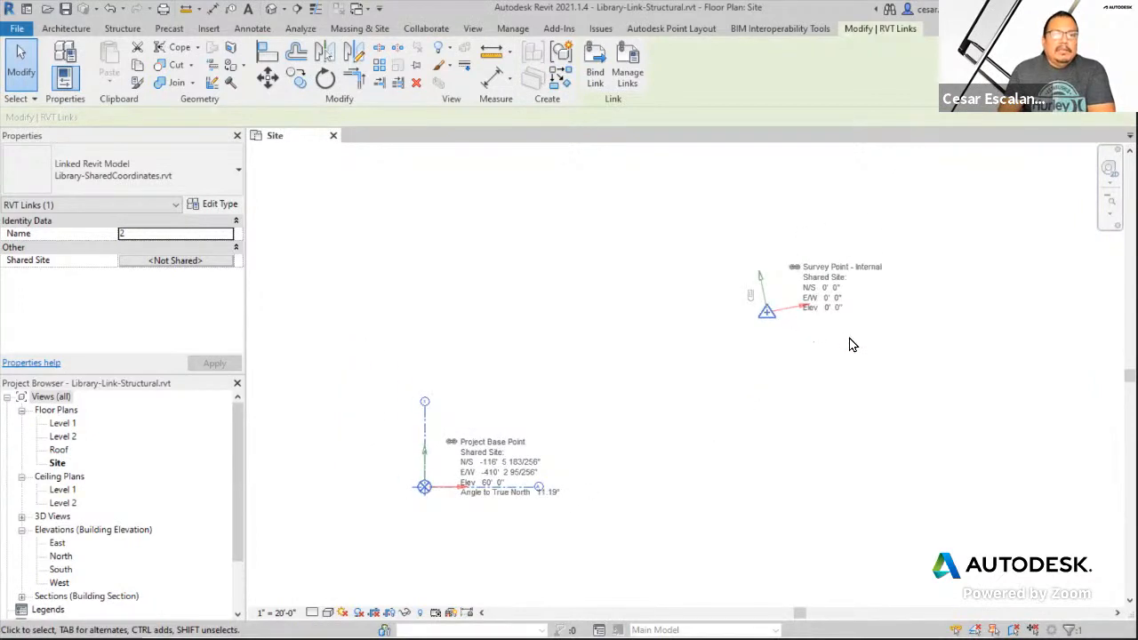
- Compare the location of the linked model's base and survey points with the structural building
middle_drag(410, 504, 860, 375)
scroll(856, 371, down, 3)
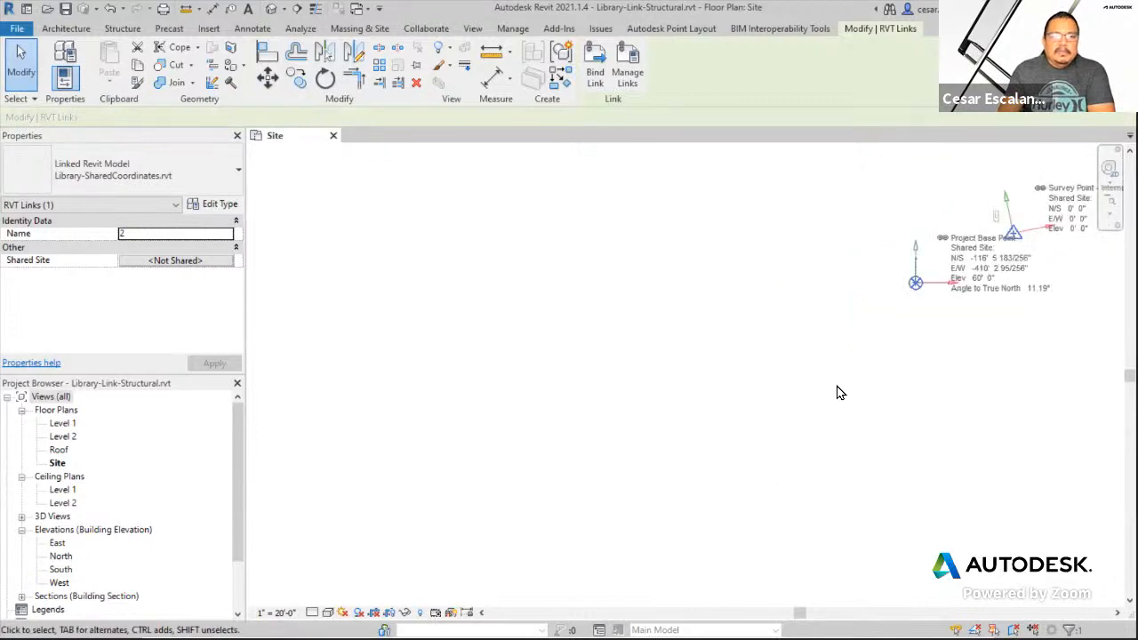
middle_drag(792, 407, 867, 330)
scroll(855, 330, down, 2)
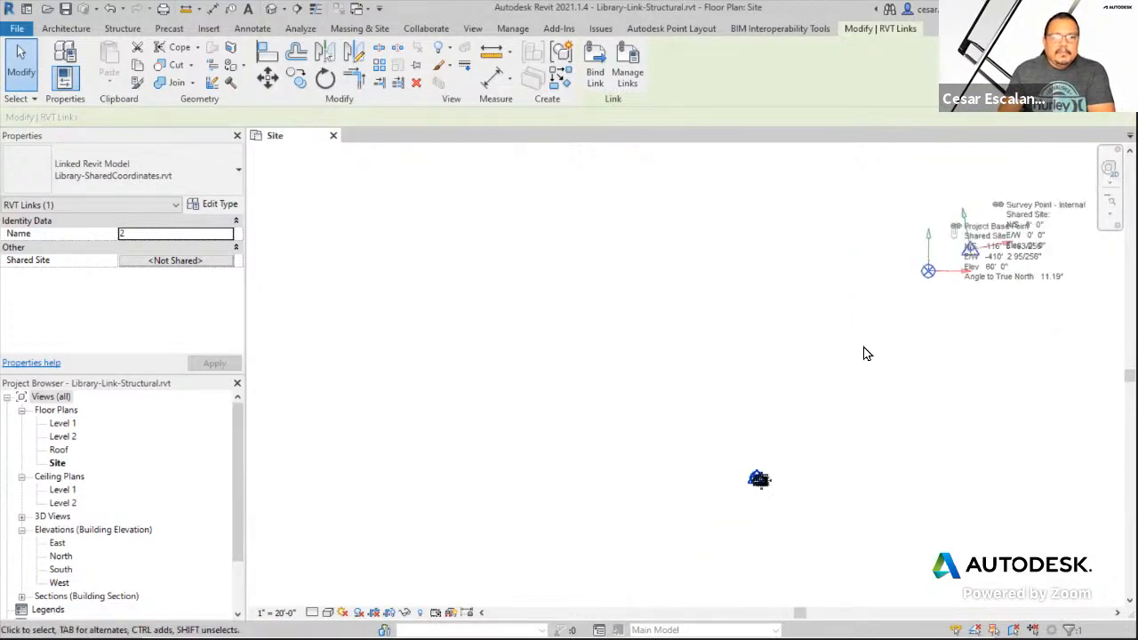
scroll(864, 348, up, 2)
scroll(750, 529, up, 3)
middle_drag(715, 486, 422, 585)
scroll(563, 527, down, 2)
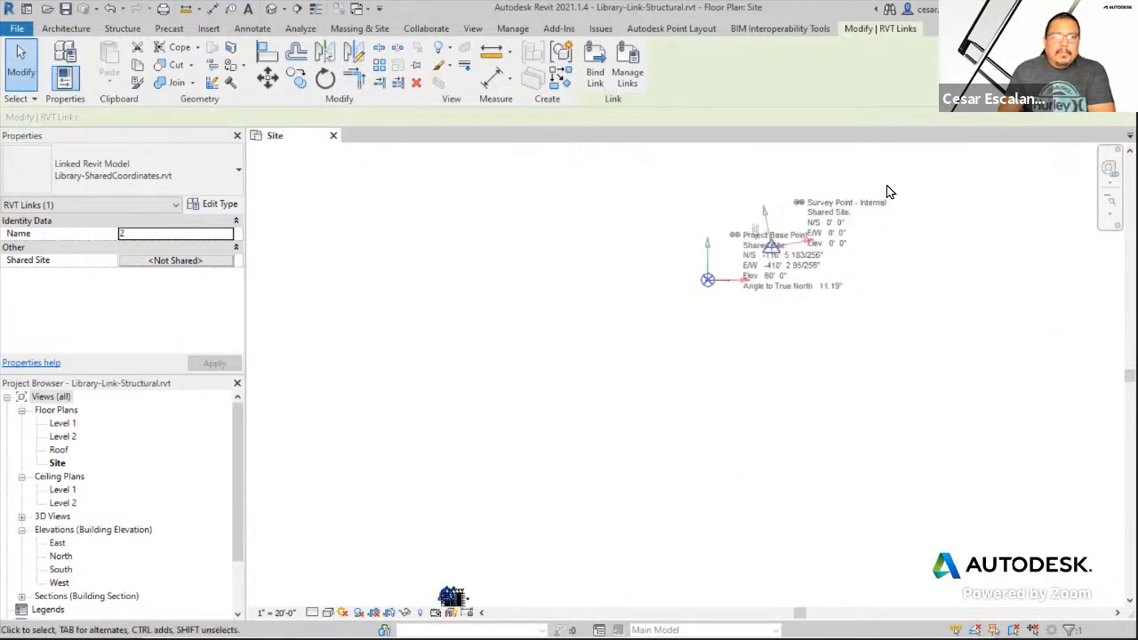
scroll(805, 271, up, 3)
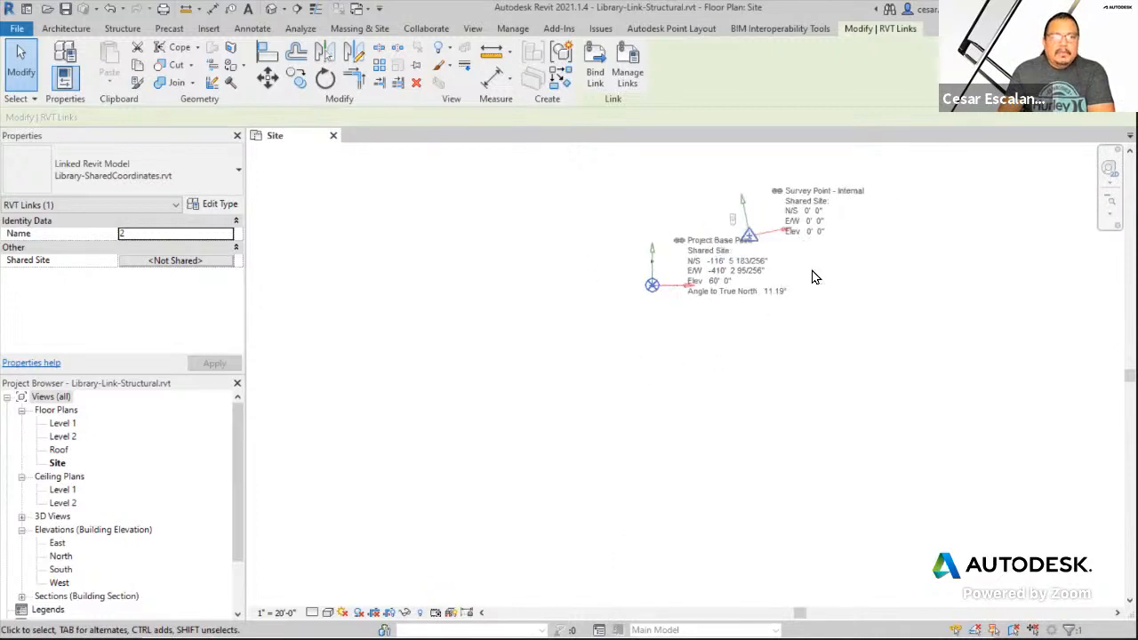
scroll(725, 295, up, 2)
scroll(551, 247, up, 2)
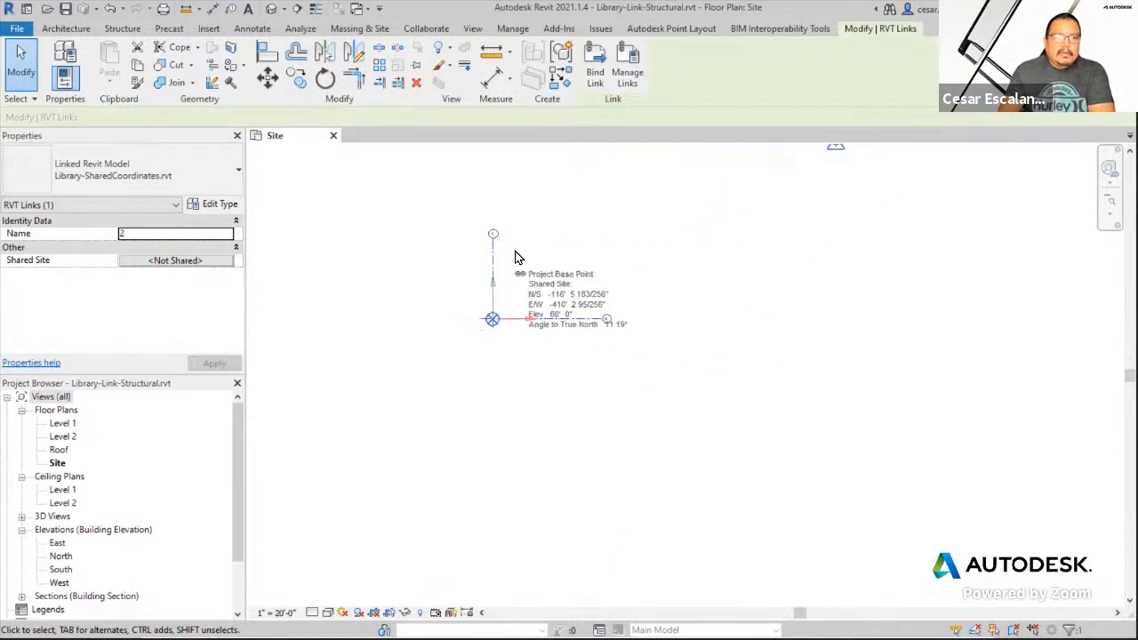
middle_drag(654, 281, 871, 305)
- Move the linked site model from its grid 1 and A intersection to just outside the building corner near structural grids 1 and A
click(802, 276)
click(476, 453)
click(266, 77)
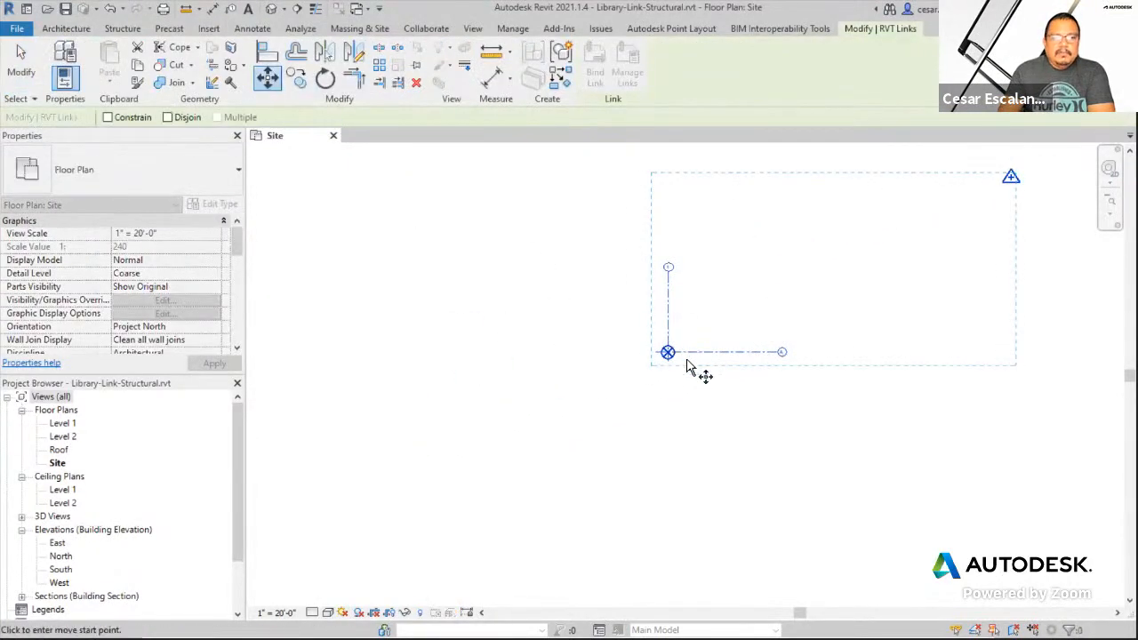
scroll(683, 368, up, 2)
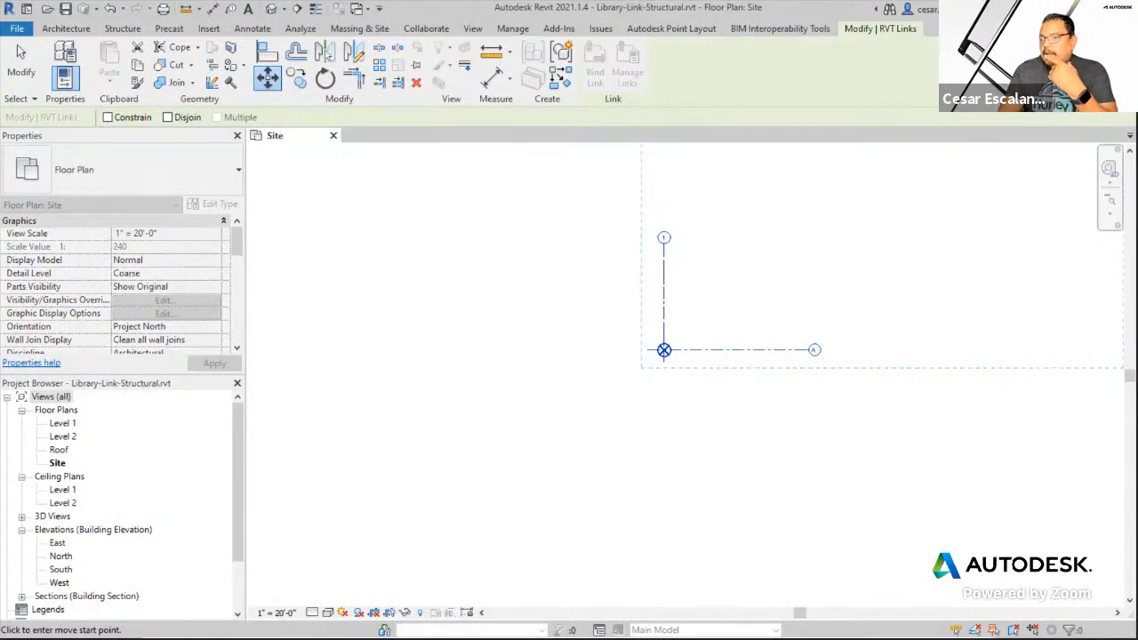
key(alt+Tab)
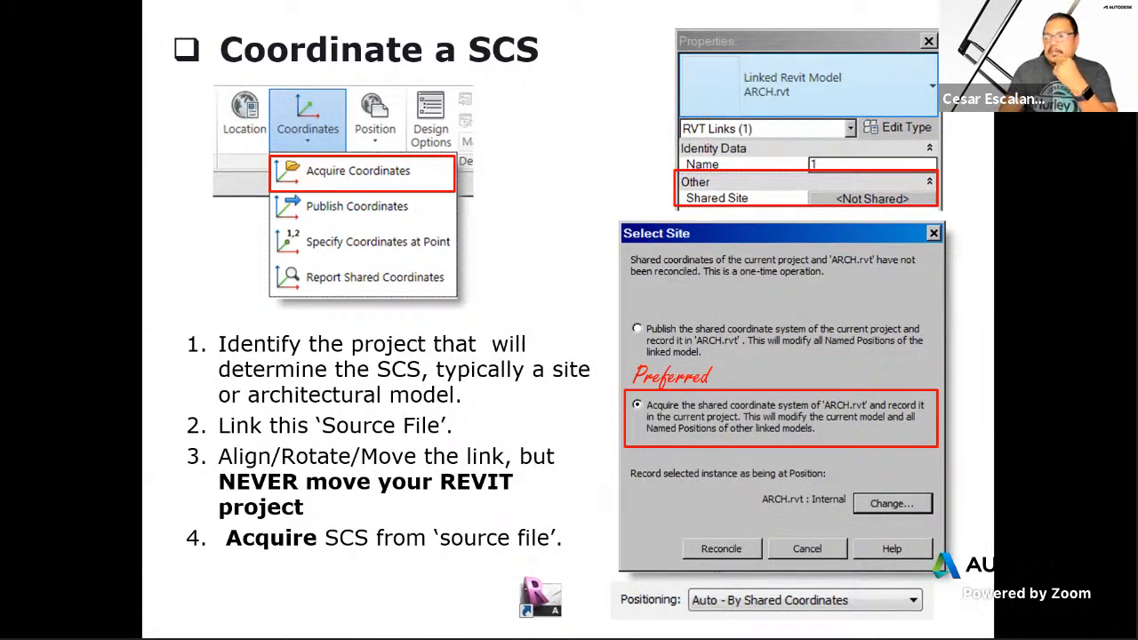
key(alt+Tab)
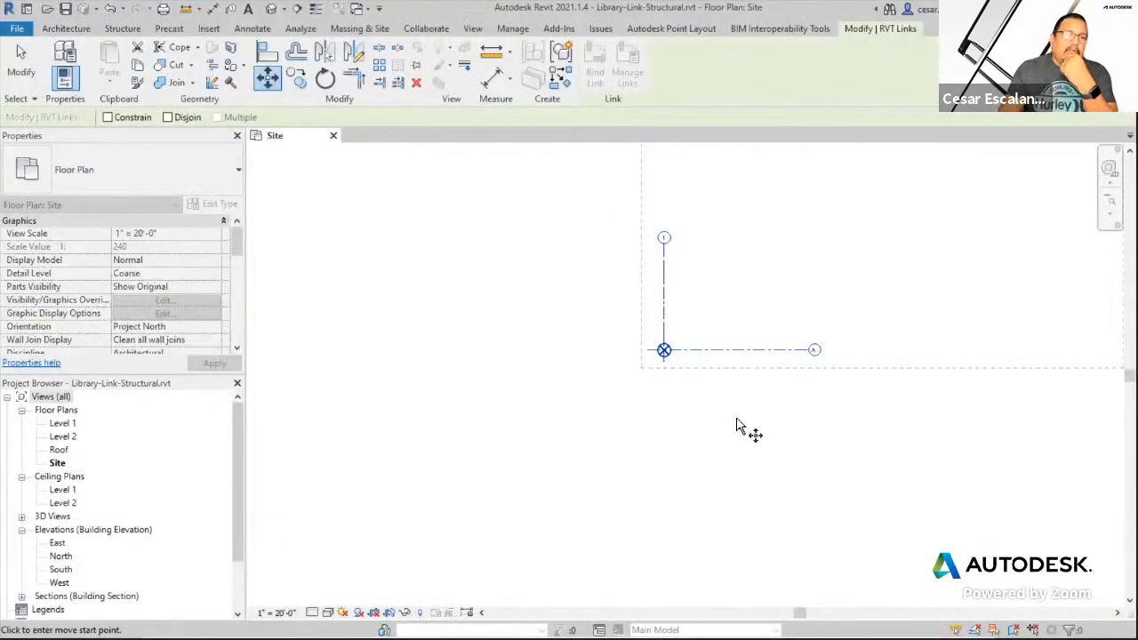
scroll(752, 434, down, 2)
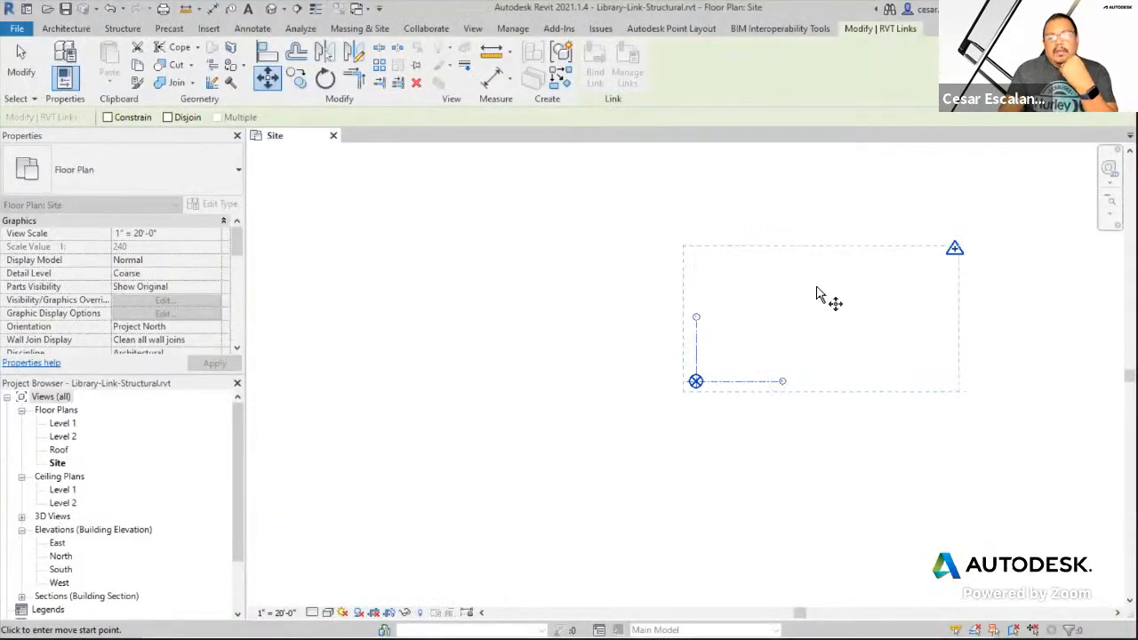
click(755, 384)
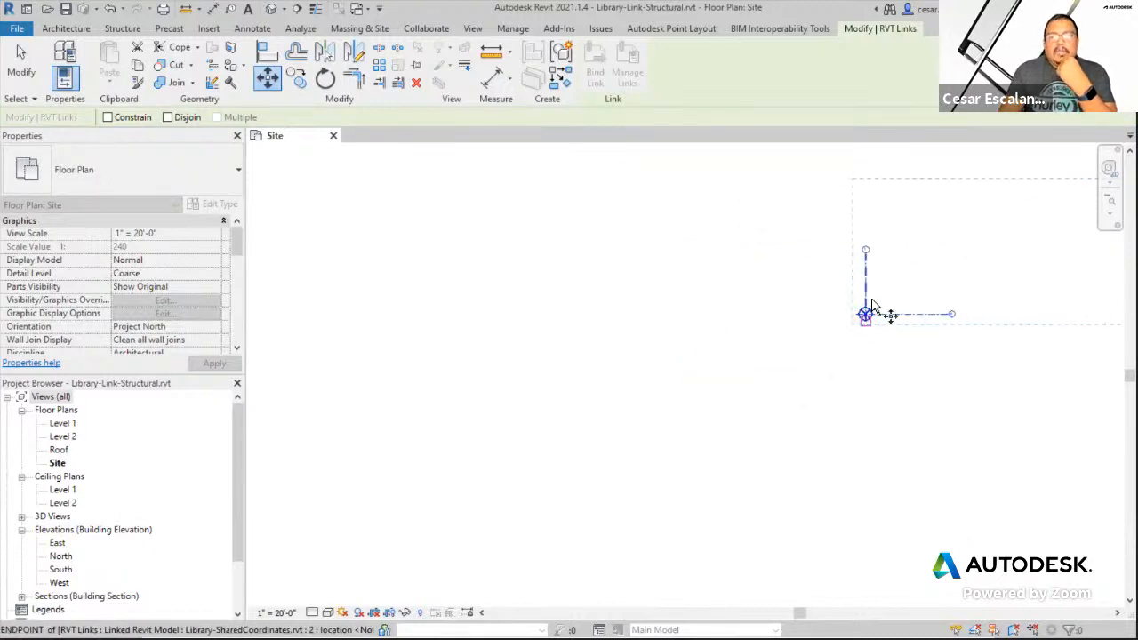
middle_drag(876, 288, 739, 343)
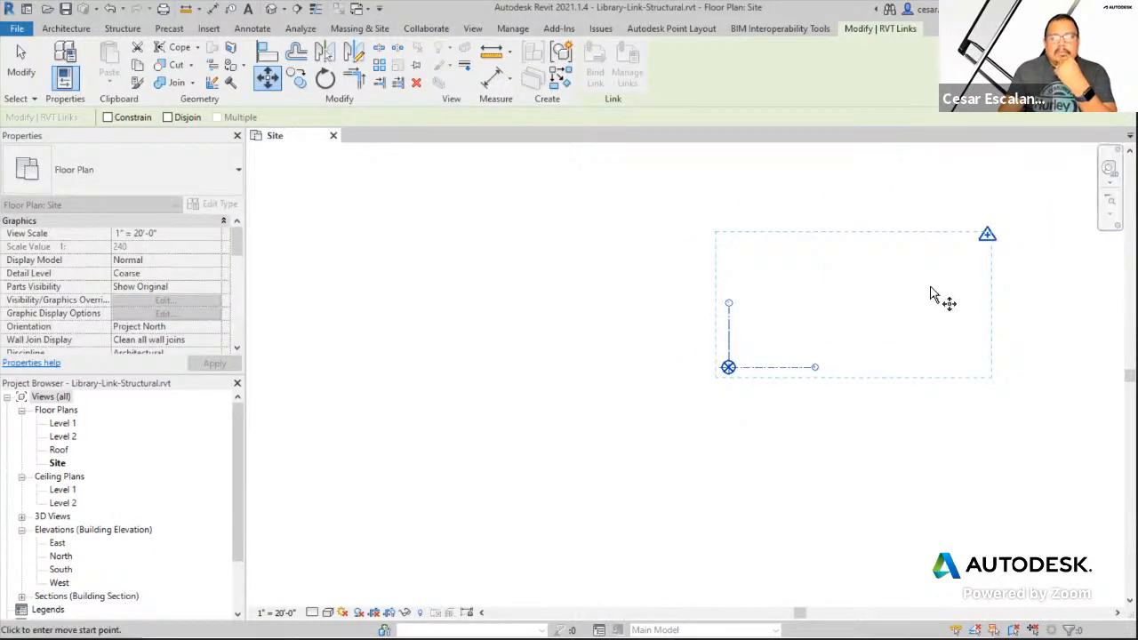
scroll(948, 320, down, 4)
scroll(947, 343, down, 4)
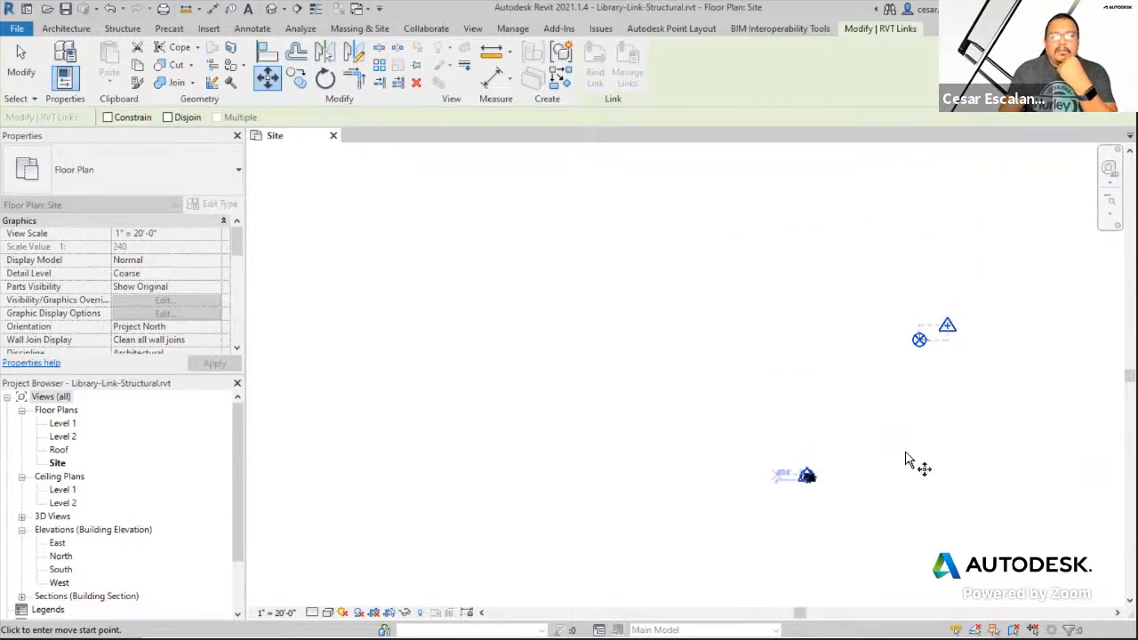
scroll(1066, 355, up, 3)
scroll(780, 371, up, 5)
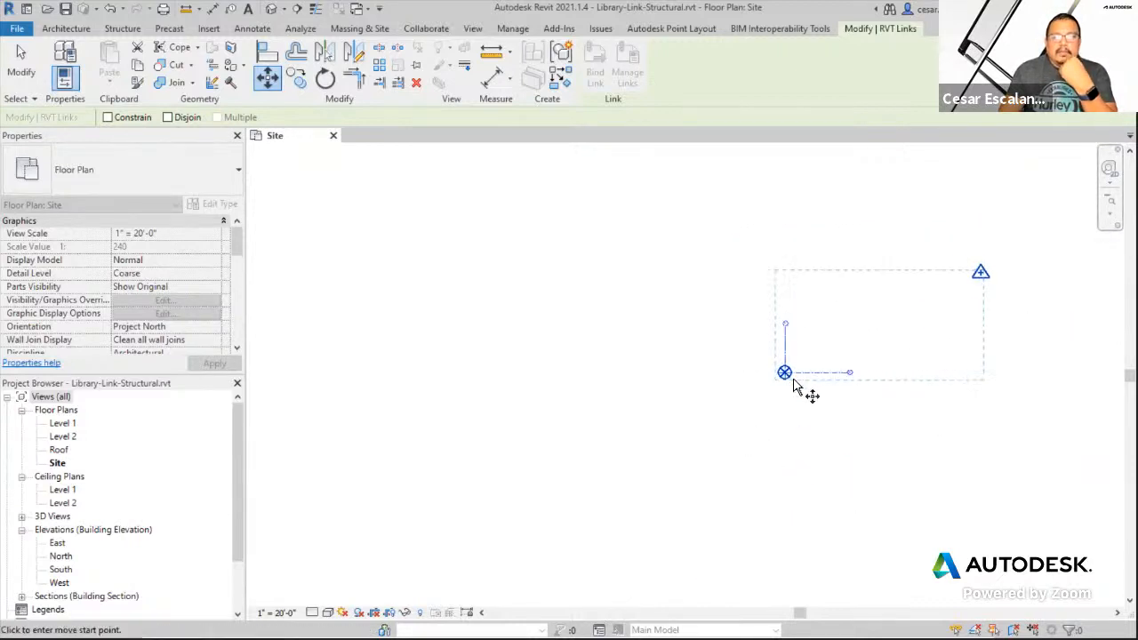
click(779, 367)
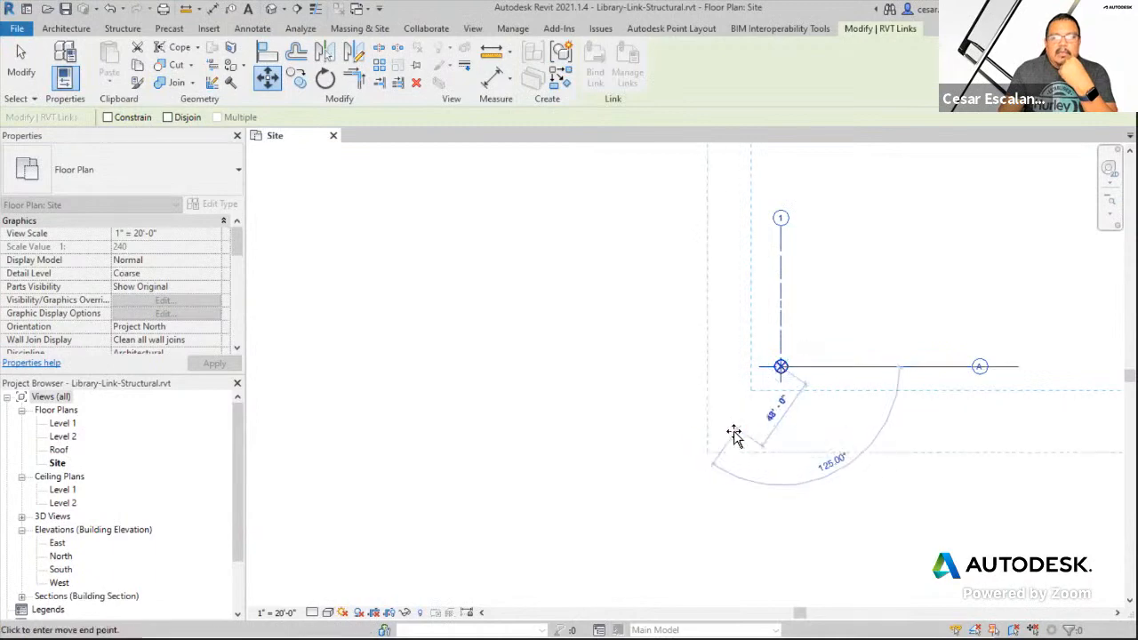
scroll(734, 427, down, 3)
middle_drag(600, 471, 811, 256)
scroll(811, 256, down, 3)
middle_drag(700, 378, 948, 173)
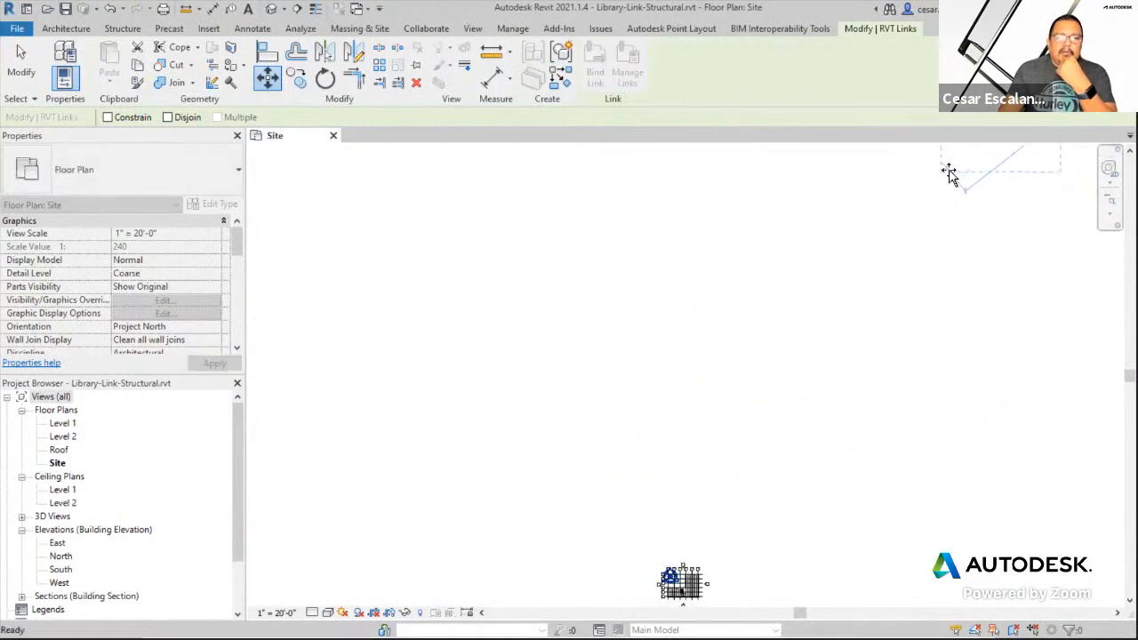
scroll(949, 172, down, 1)
scroll(766, 455, up, 2)
scroll(731, 540, up, 6)
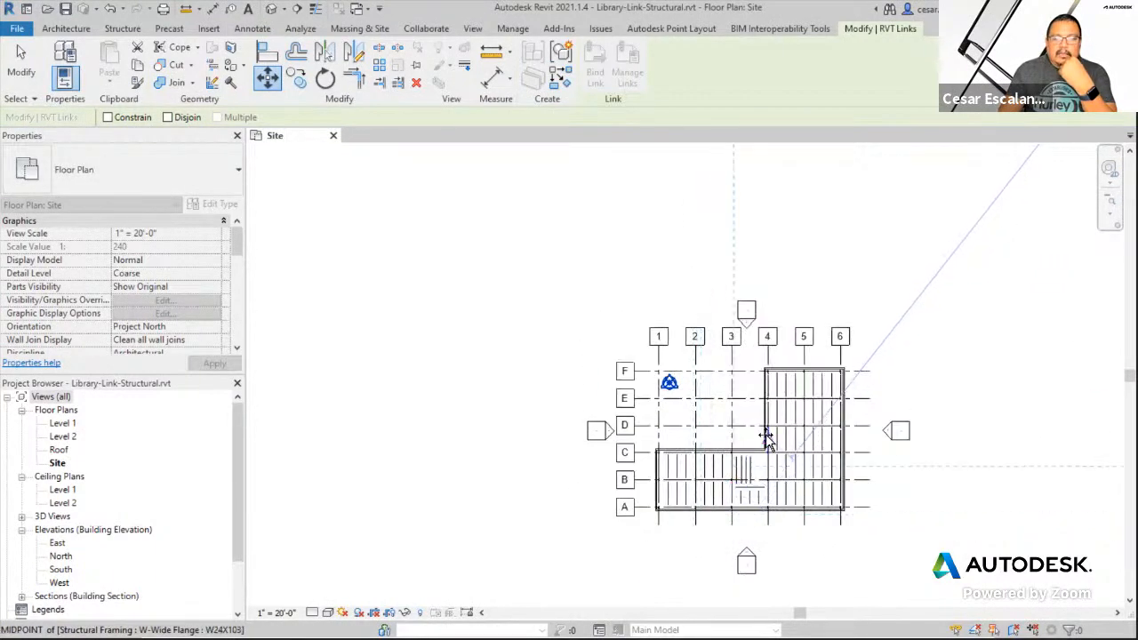
scroll(637, 559, up, 6)
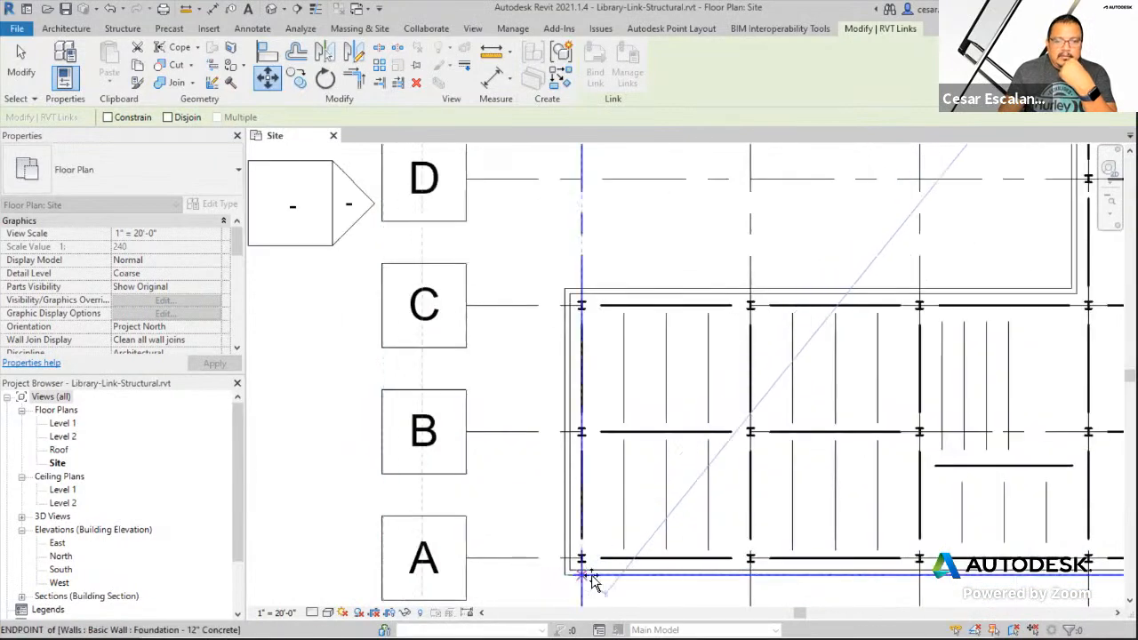
click(663, 560)
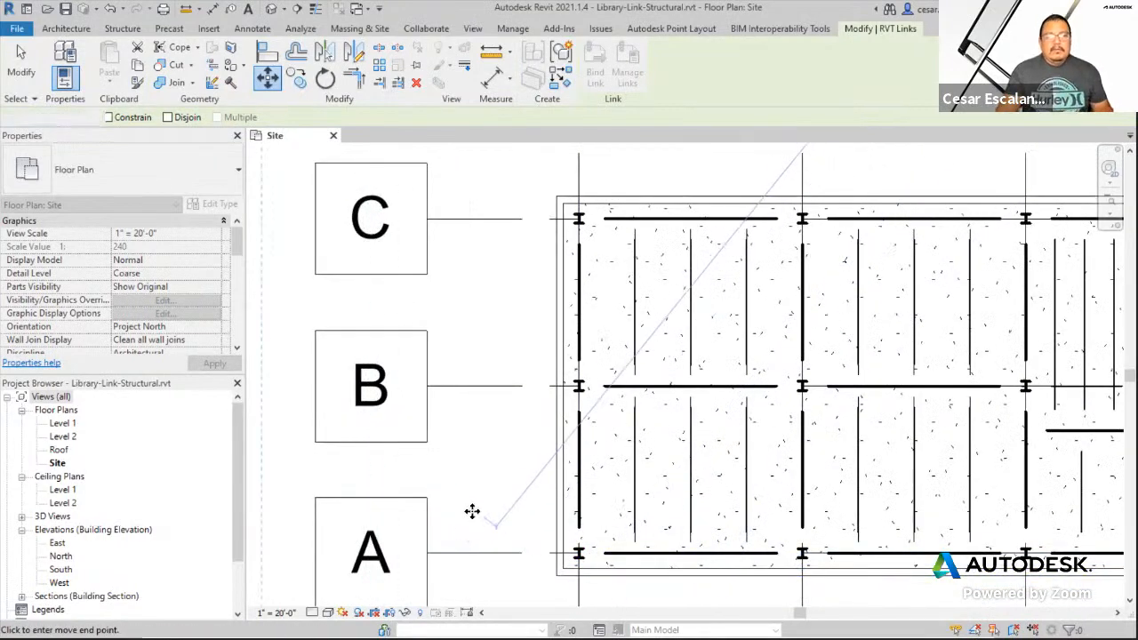
scroll(733, 387, down, 2)
scroll(734, 387, down, 2)
key(Escape)
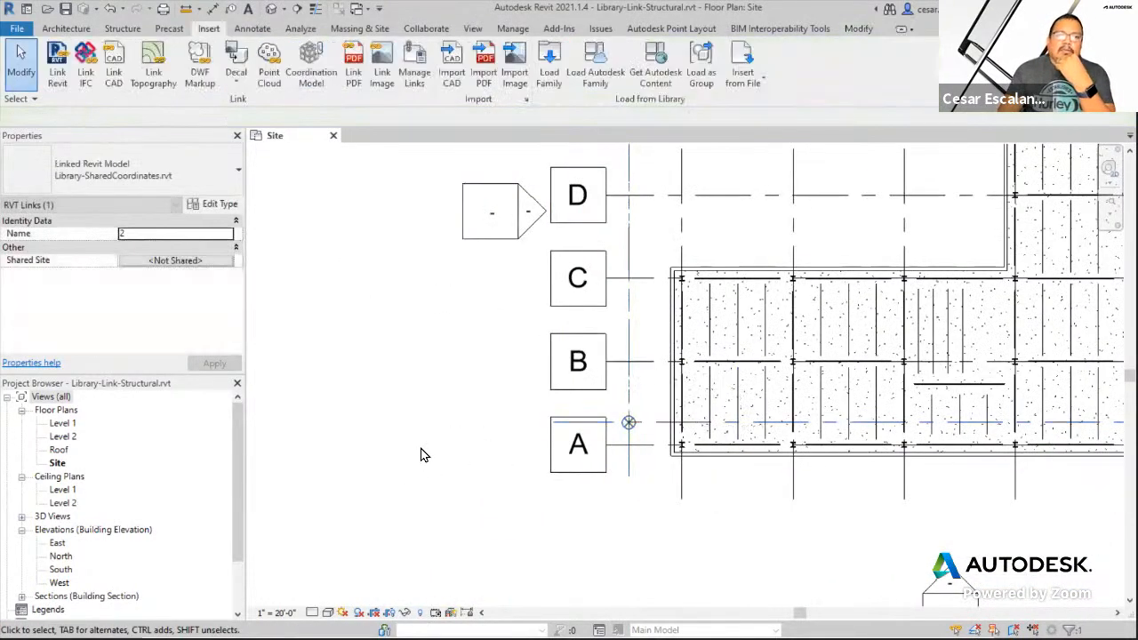
scroll(421, 457, down, 3)
scroll(579, 296, up, 2)
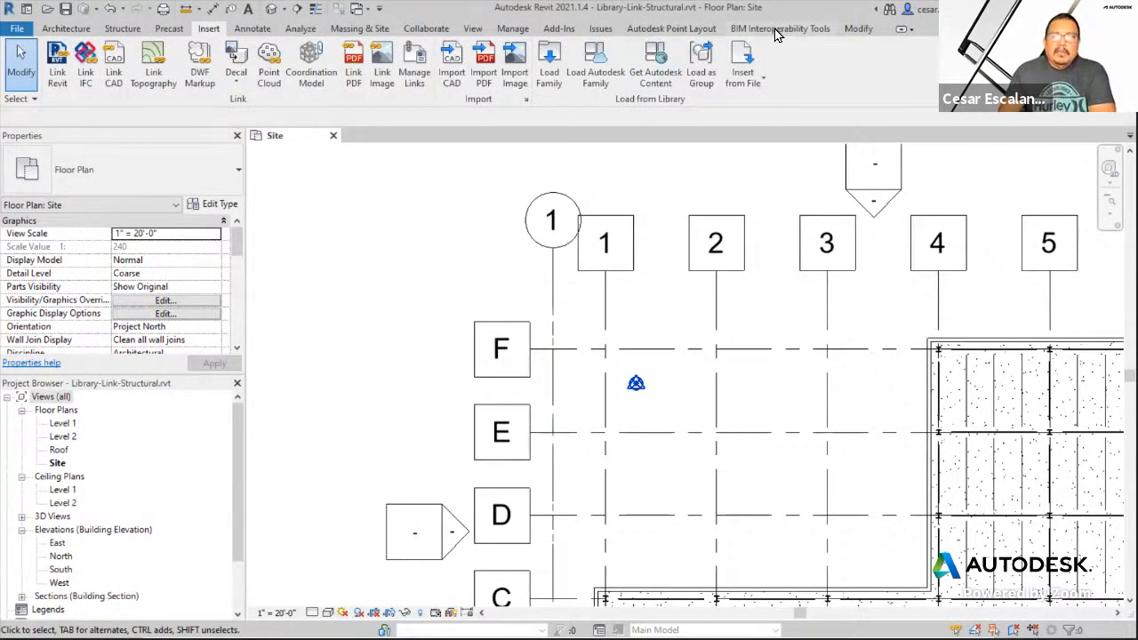
click(859, 29)
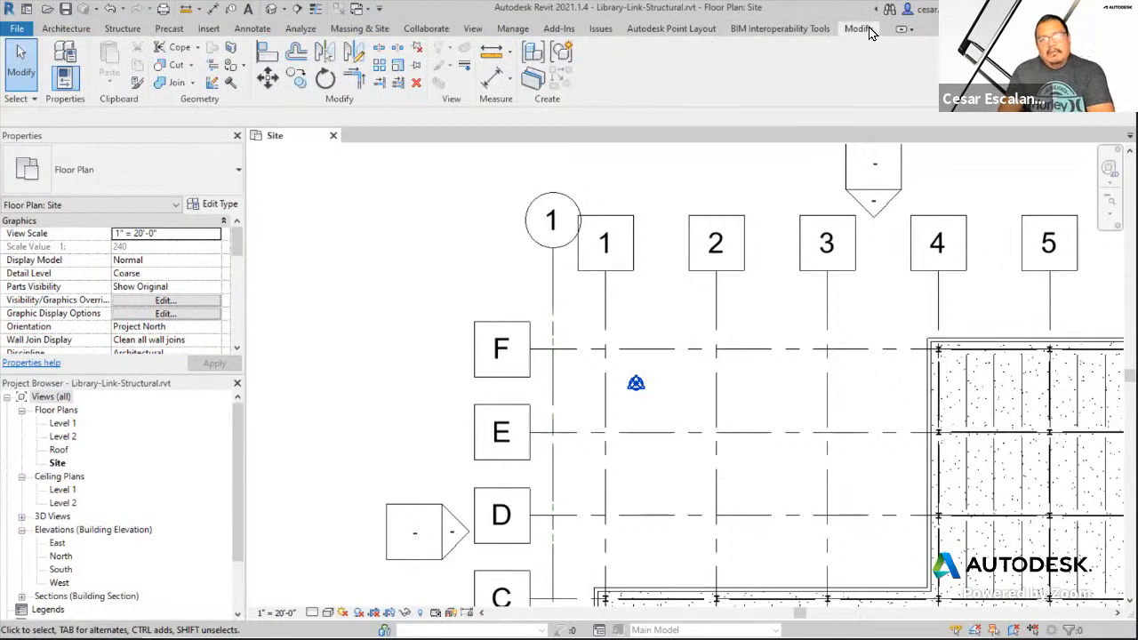
- Try to align structural grid 1 to the linked site model's grid 1, and undo the alignment
click(265, 54)
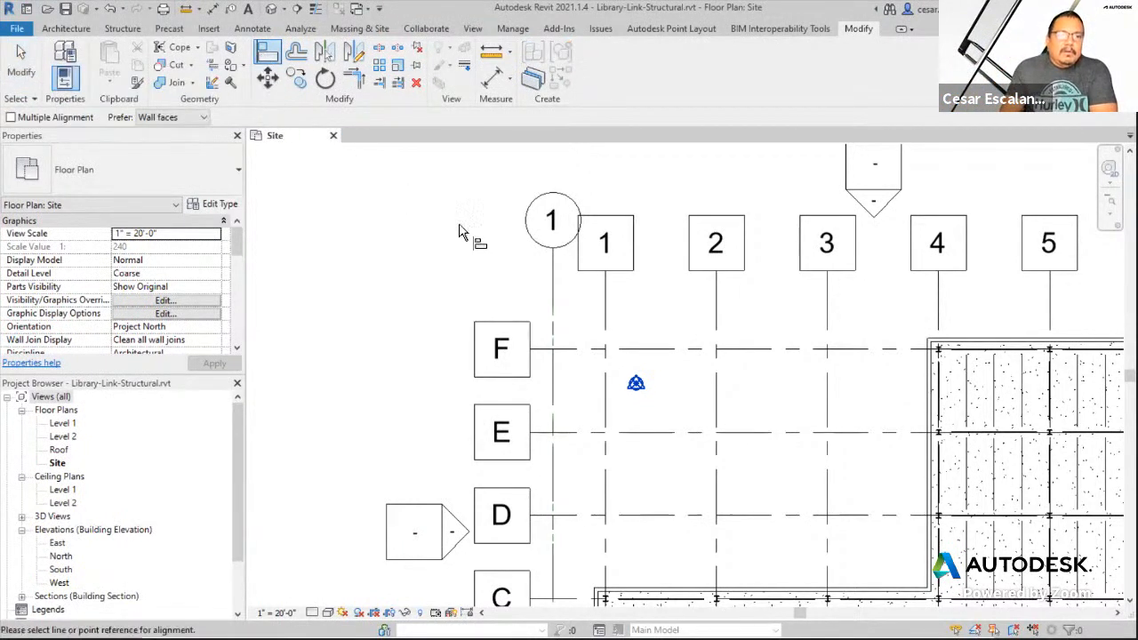
click(552, 308)
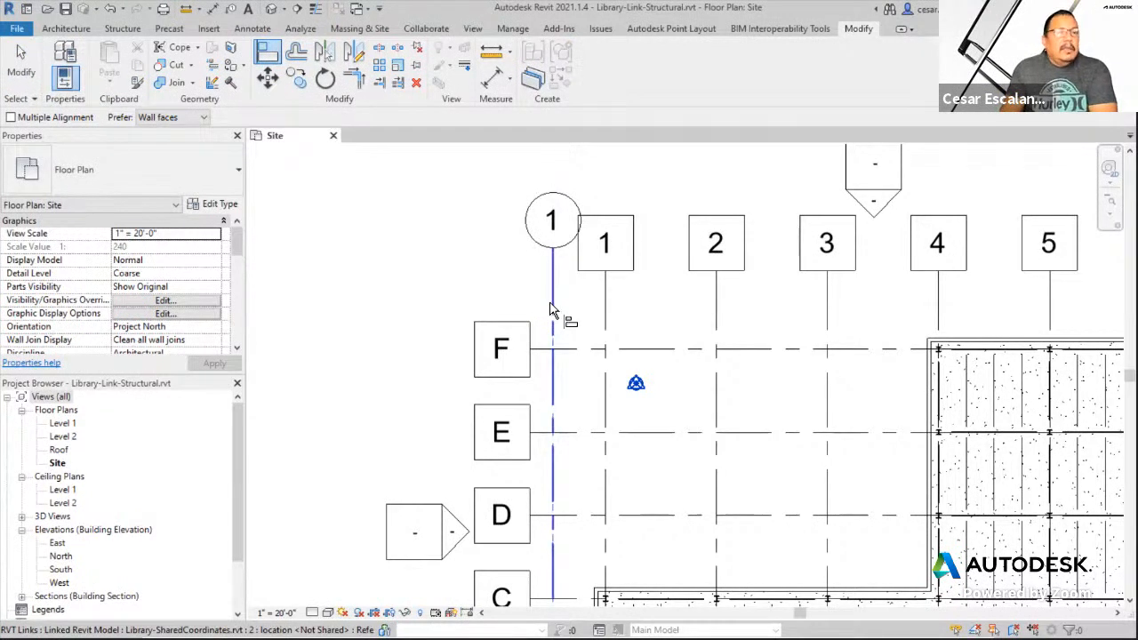
click(552, 309)
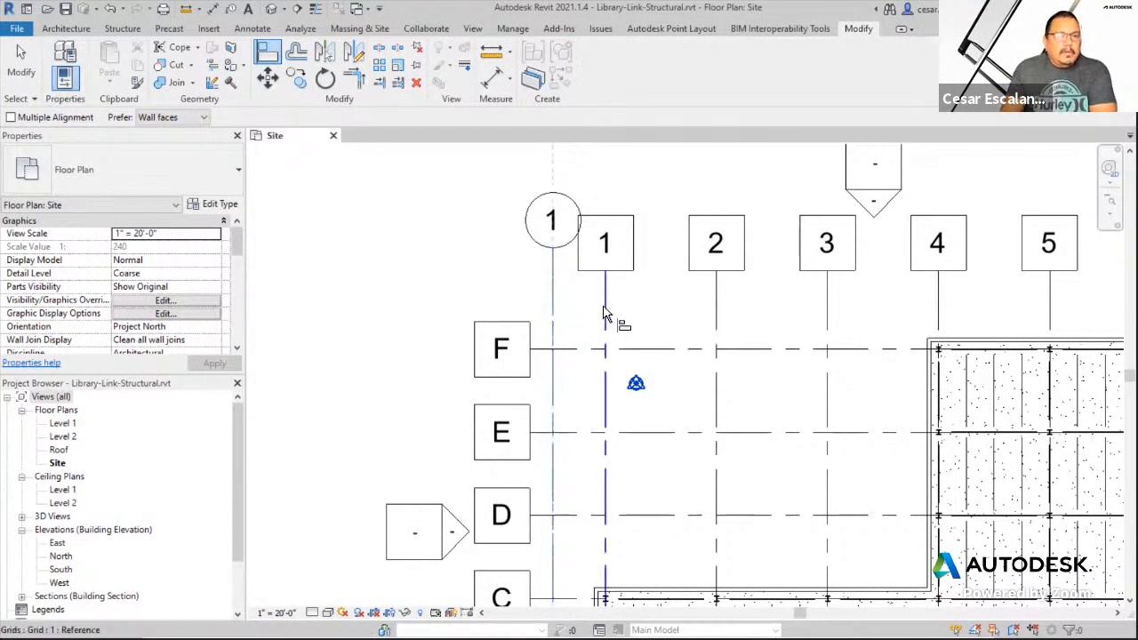
click(605, 316)
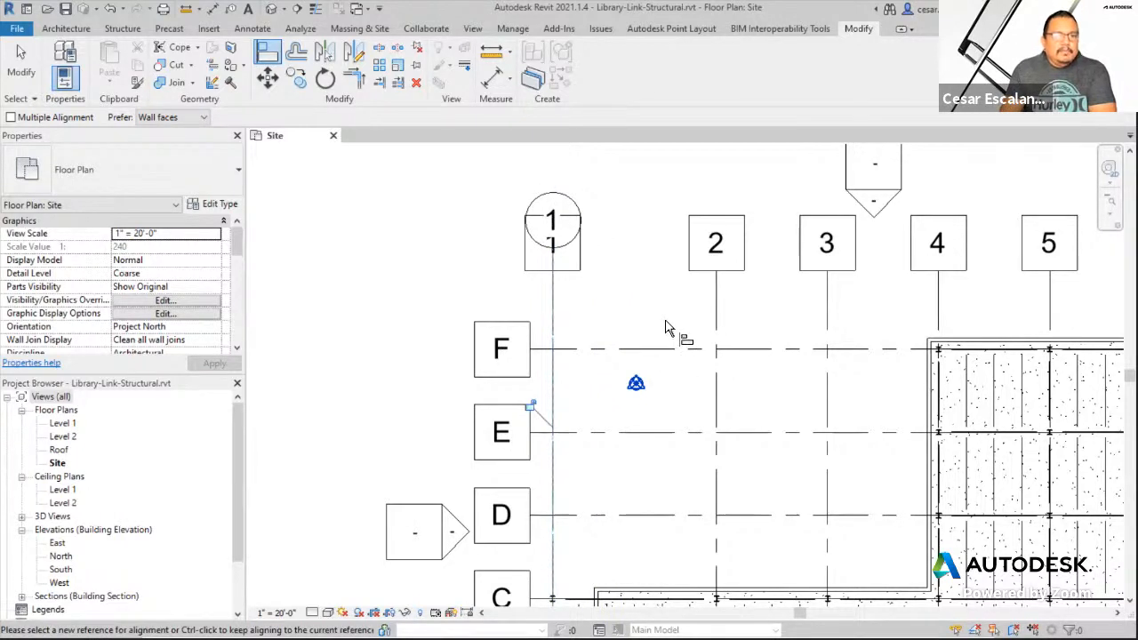
click(109, 8)
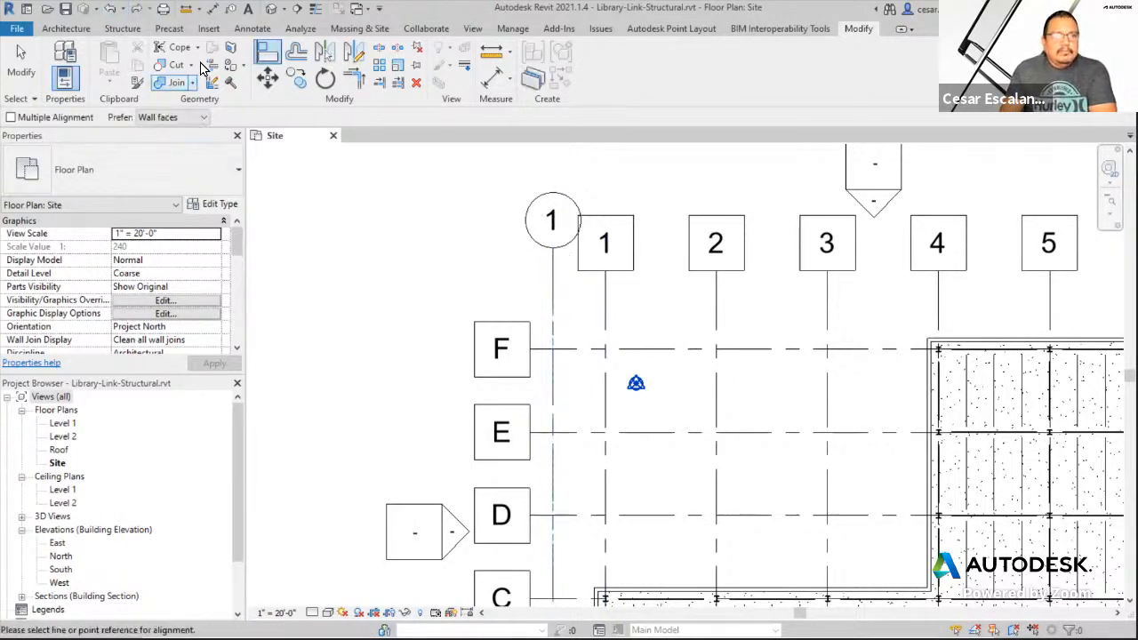
- Align the linked site model's grid 1 to structural grid 1, using the structural grid as the reference
click(274, 58)
click(274, 58)
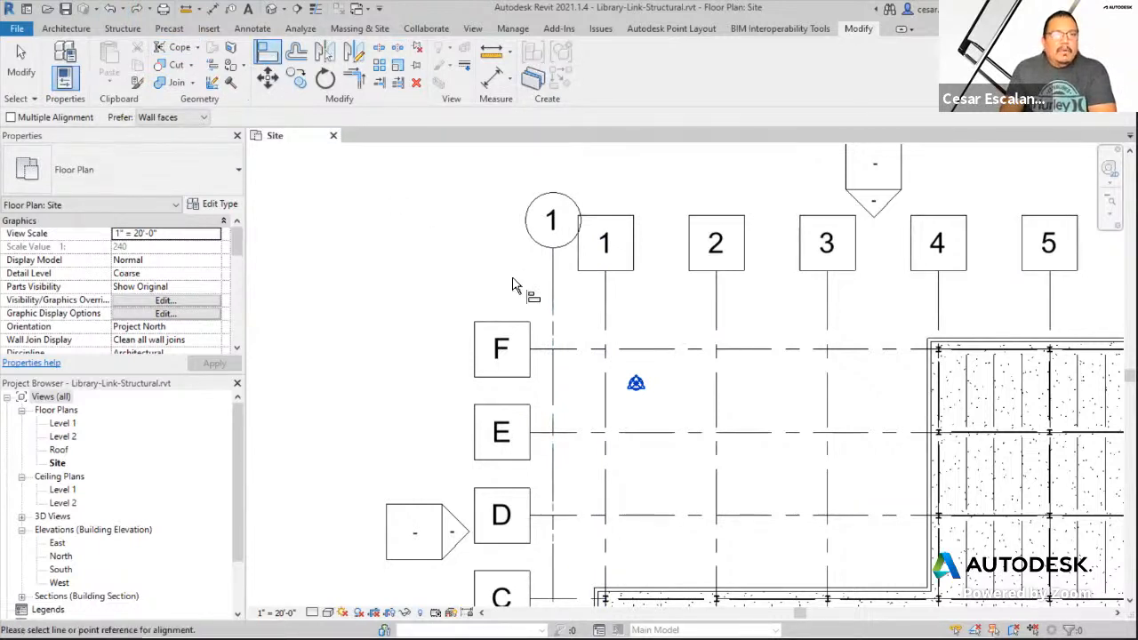
click(606, 311)
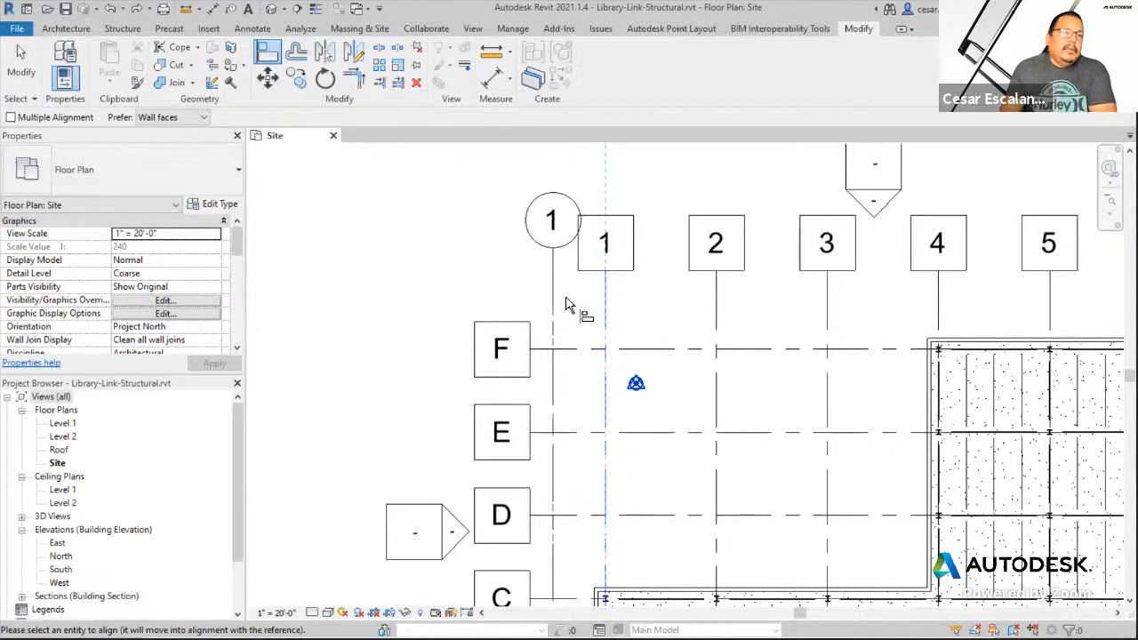
click(550, 300)
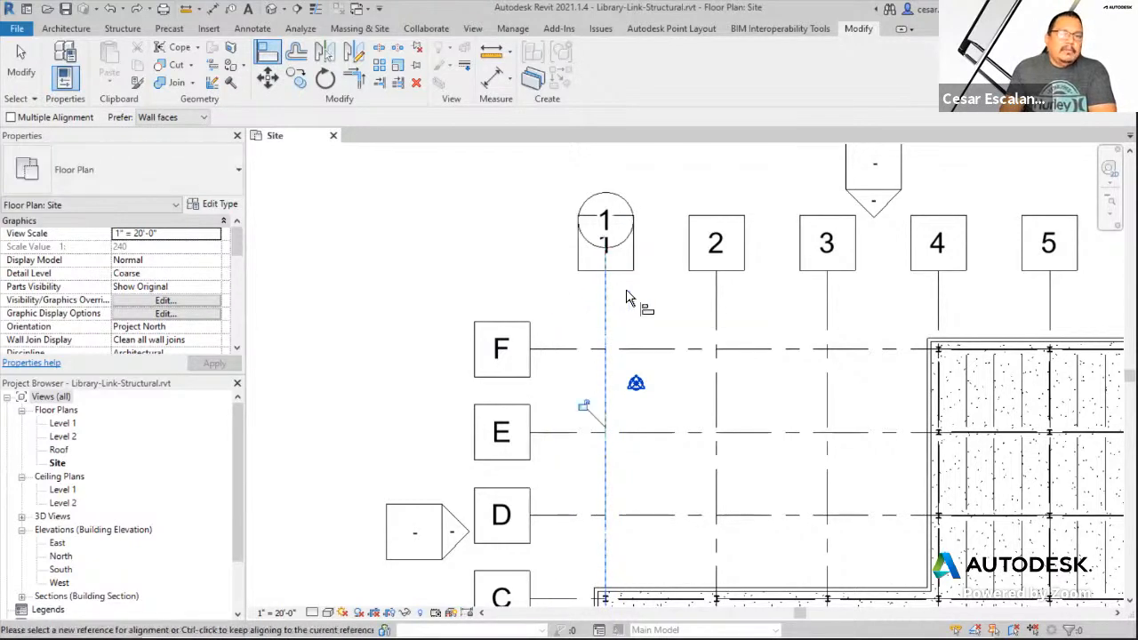
scroll(732, 305, down, 3)
middle_drag(732, 305, 726, 187)
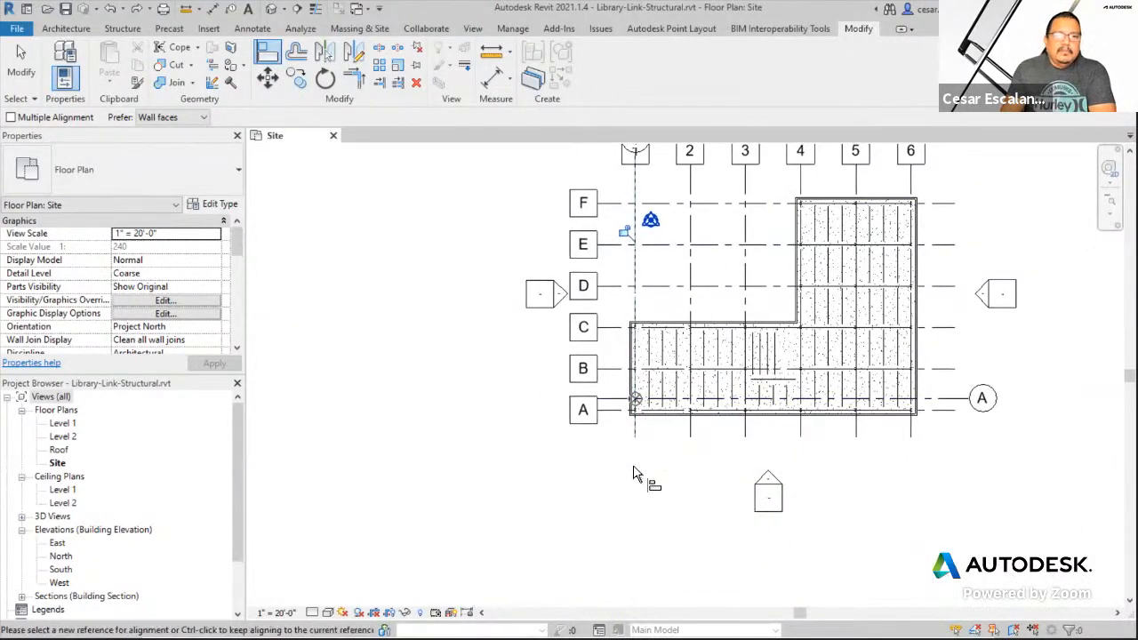
scroll(617, 432, up, 4)
scroll(604, 402, up, 2)
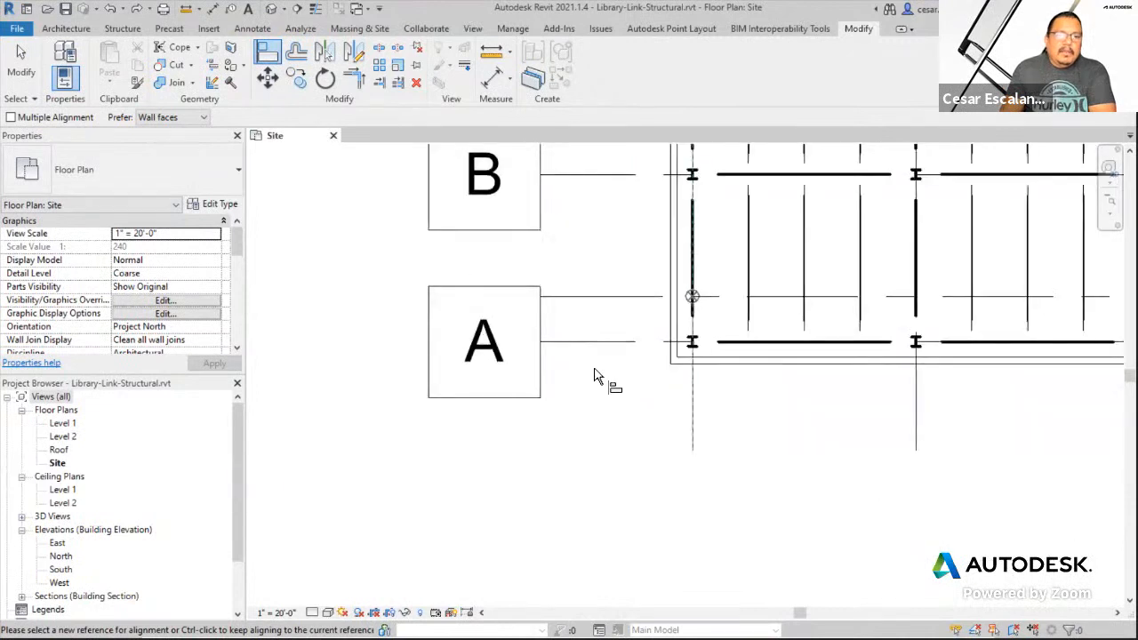
click(619, 299)
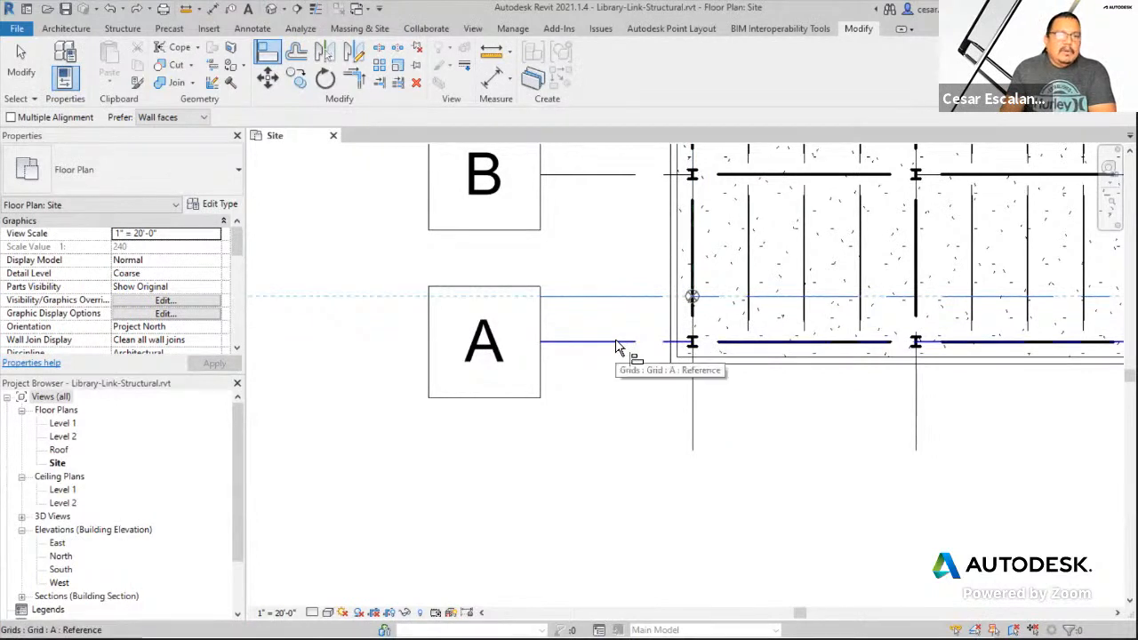
key(Escape)
key(Escape)
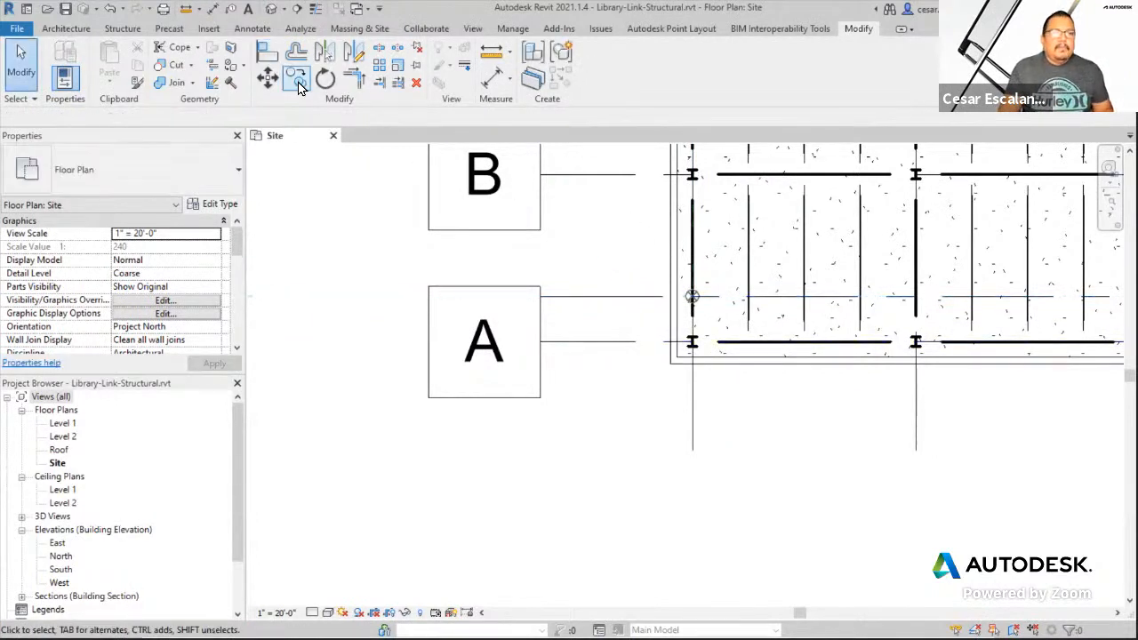
- Align the linked site model's grid A to structural grid A, and select the link to check its fit at grids 1 and A
click(269, 61)
click(602, 341)
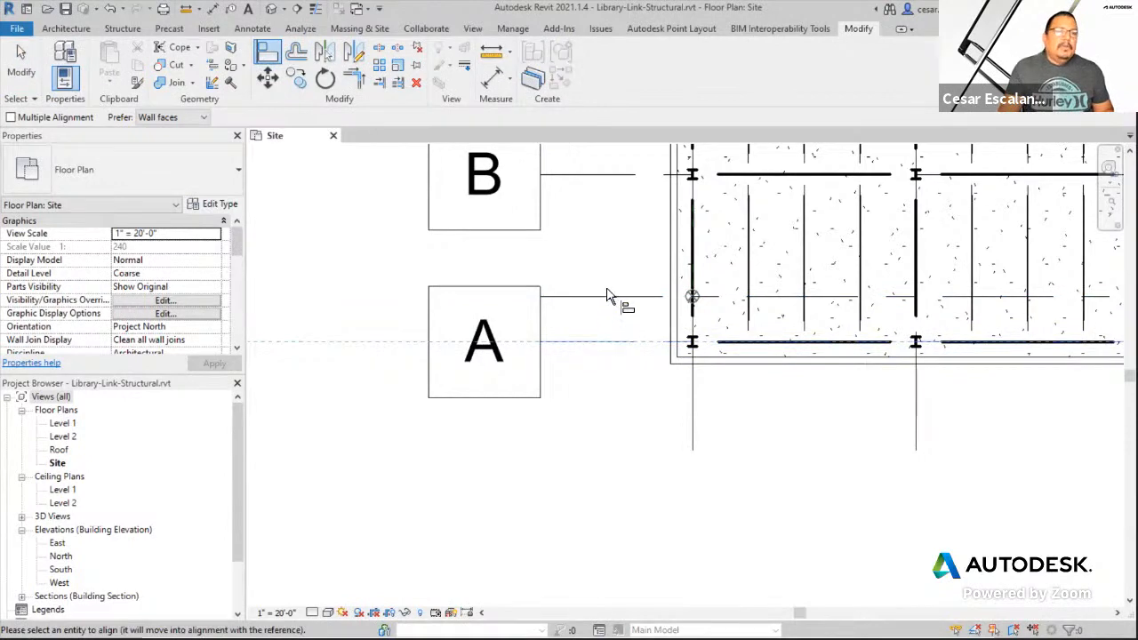
key(Escape)
key(Escape)
scroll(652, 410, down, 4)
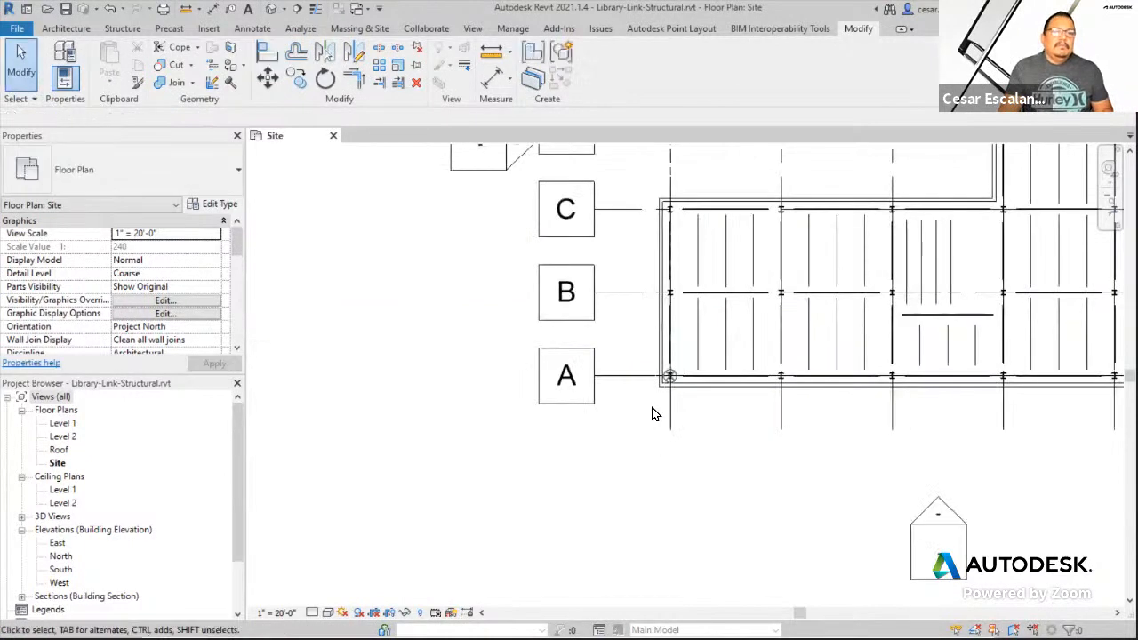
middle_drag(643, 509, 548, 552)
scroll(571, 270, up, 3)
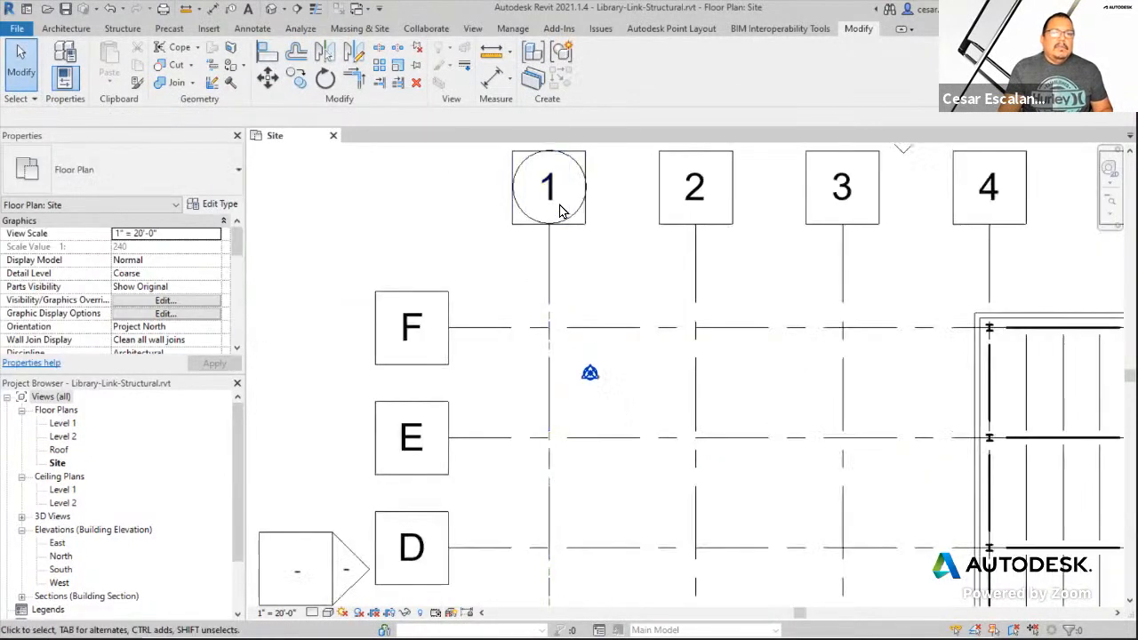
click(578, 211)
scroll(599, 332, down, 4)
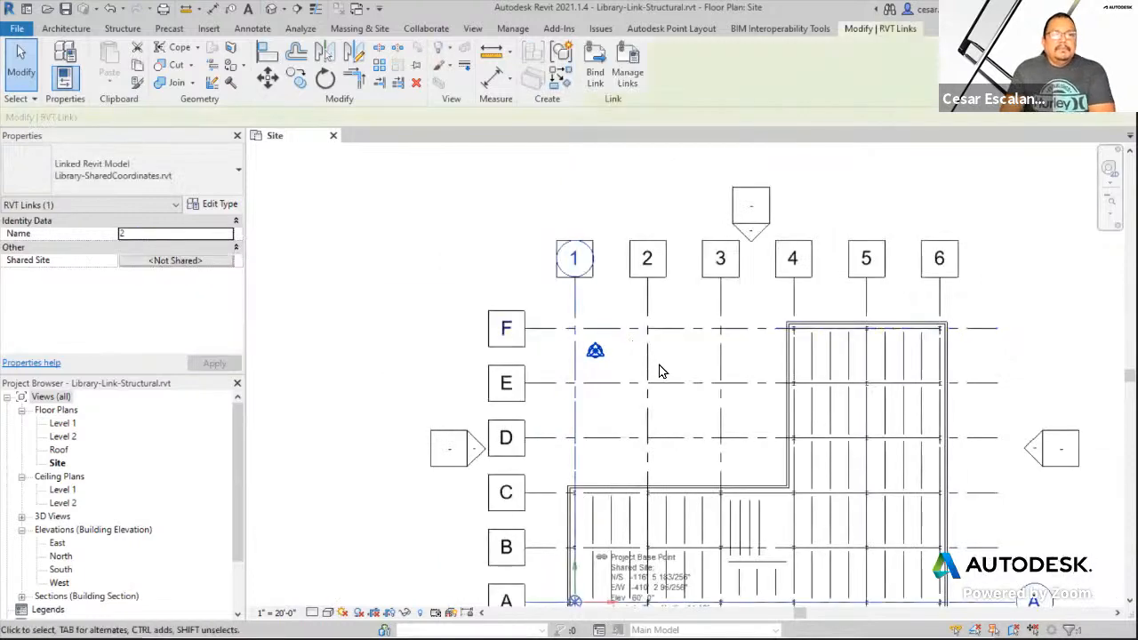
middle_drag(655, 370, 536, 364)
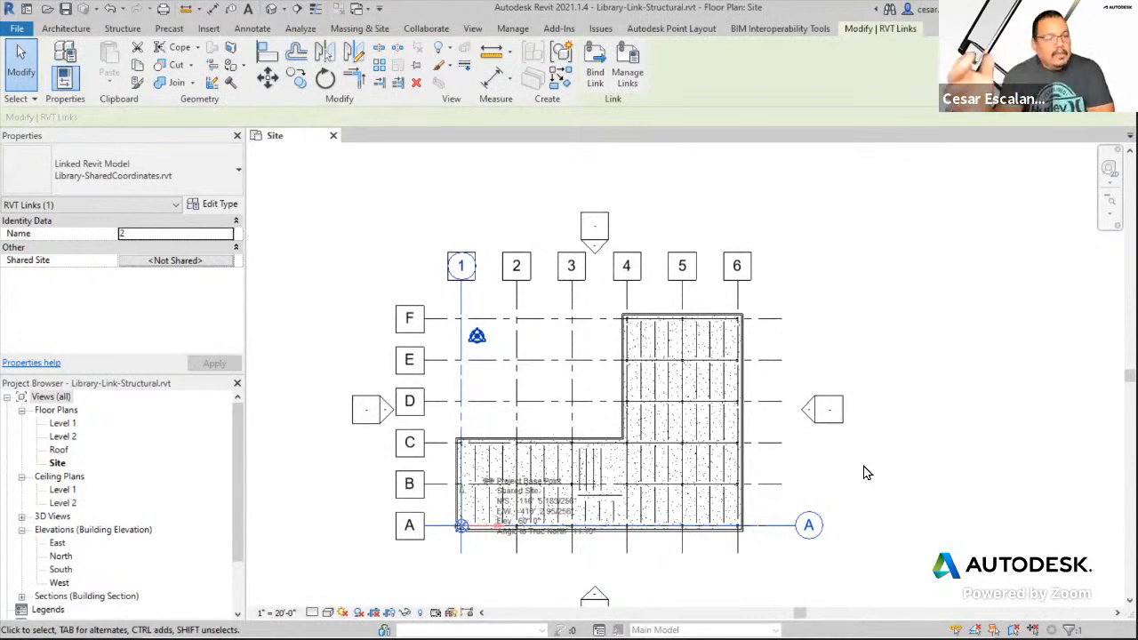
- Open the South elevation, locate the linked site model's Sea Level line and select the link
double_click(596, 595)
scroll(356, 433, up, 2)
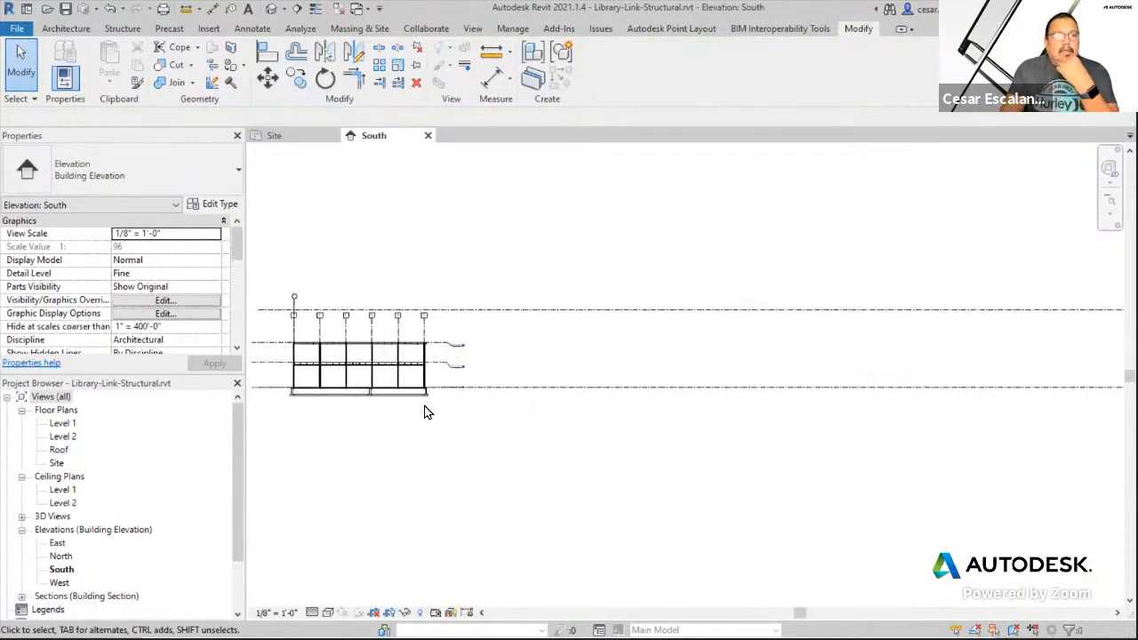
middle_drag(425, 405, 658, 383)
middle_drag(768, 365, 551, 381)
middle_drag(783, 414, 272, 432)
scroll(976, 403, up, 2)
scroll(979, 411, up, 2)
scroll(960, 403, up, 1)
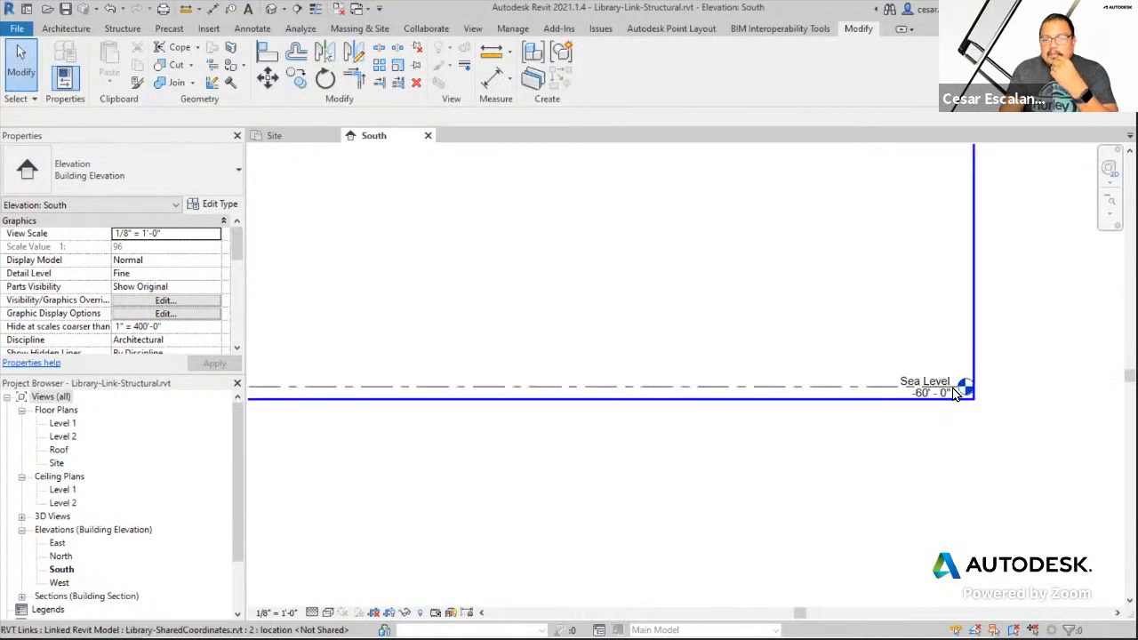
click(958, 389)
- Follow the linked model's level lines across the South elevation and identify its Ground Level
scroll(939, 443, down, 2)
middle_drag(447, 465, 939, 424)
scroll(939, 423, down, 2)
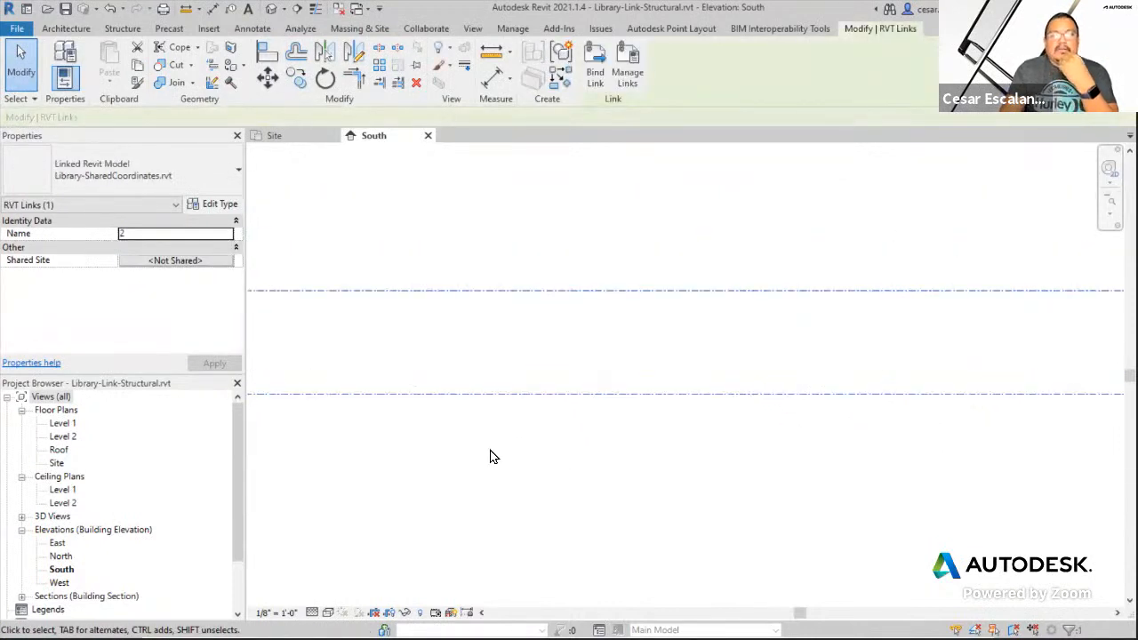
middle_drag(492, 457, 1055, 376)
scroll(495, 338, up, 1)
middle_drag(712, 424, 498, 421)
scroll(498, 422, down, 2)
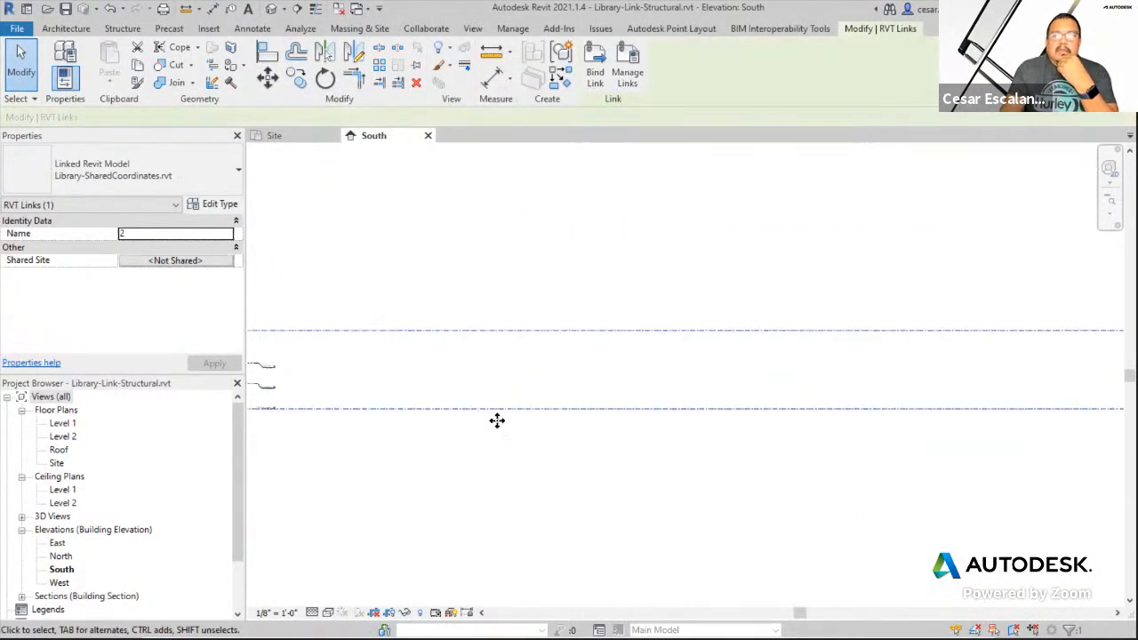
middle_drag(912, 356, 441, 404)
scroll(719, 393, up, 4)
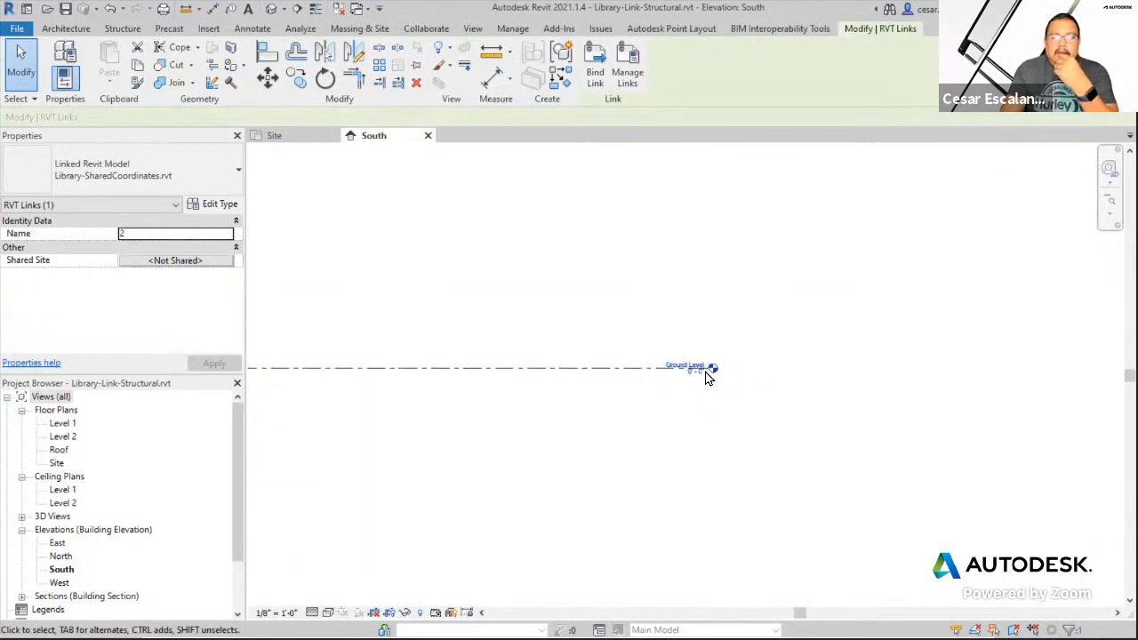
- Move the linked site model vertically in the South elevation so its Ground Level lies on structural TO Conc. Level 1
scroll(706, 380, down, 2)
middle_drag(294, 439, 1047, 318)
middle_drag(356, 408, 589, 401)
scroll(590, 401, down, 4)
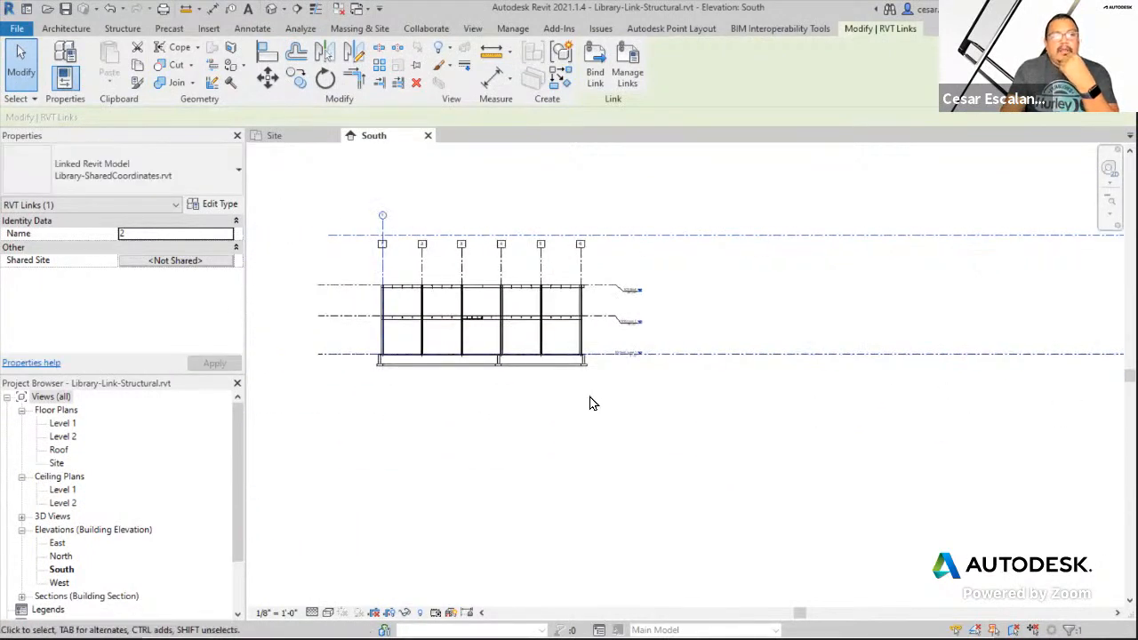
scroll(610, 234, up, 2)
middle_drag(782, 497, 786, 555)
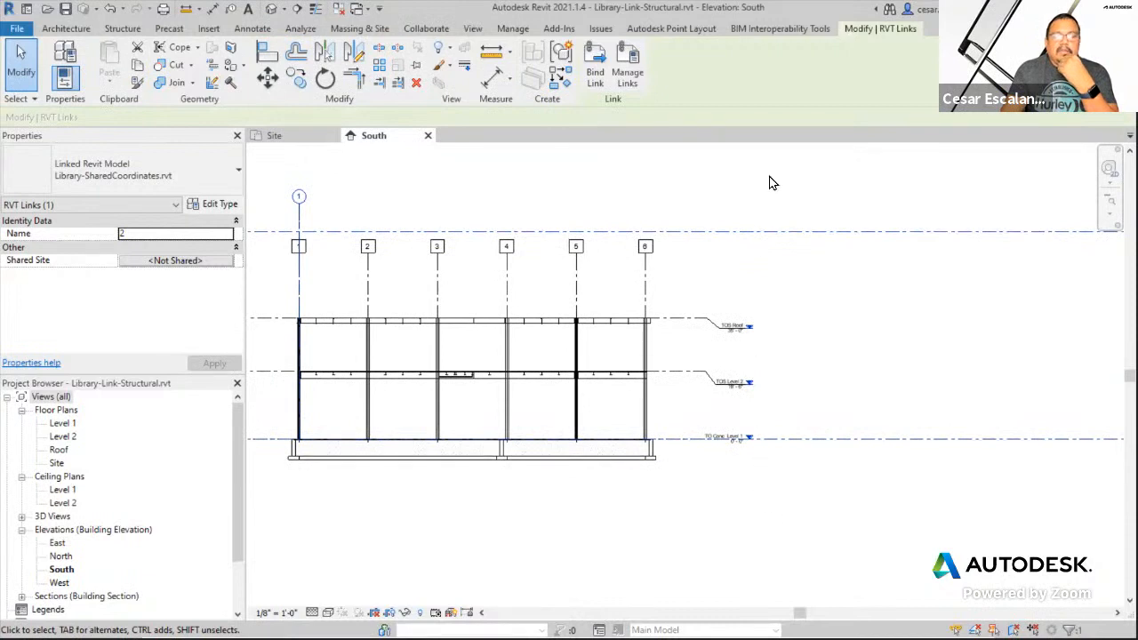
click(267, 78)
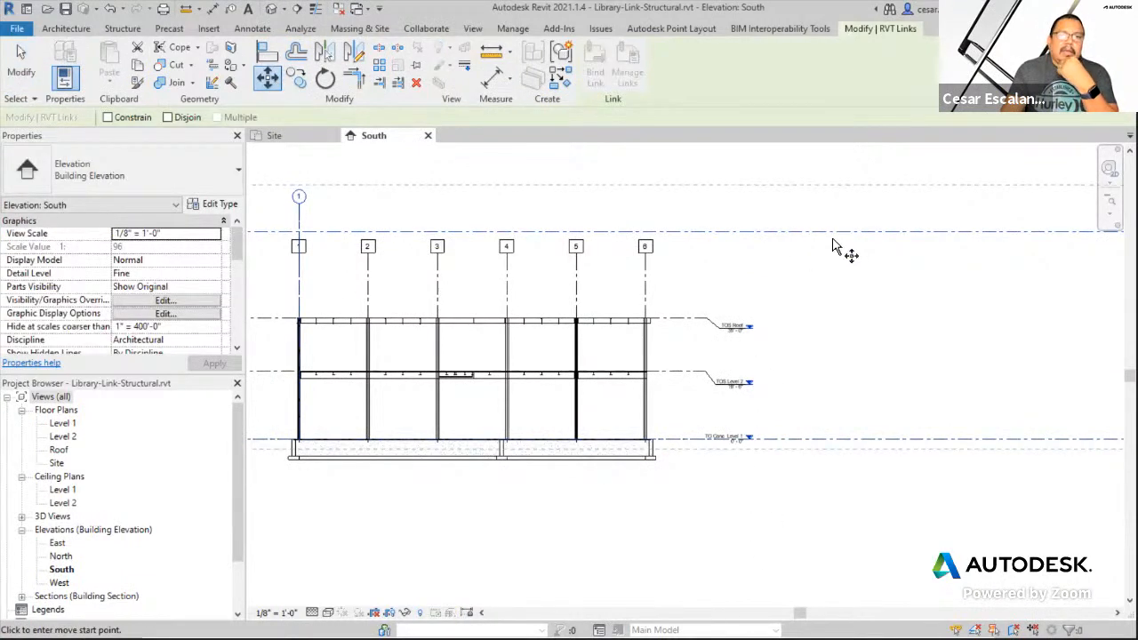
click(769, 233)
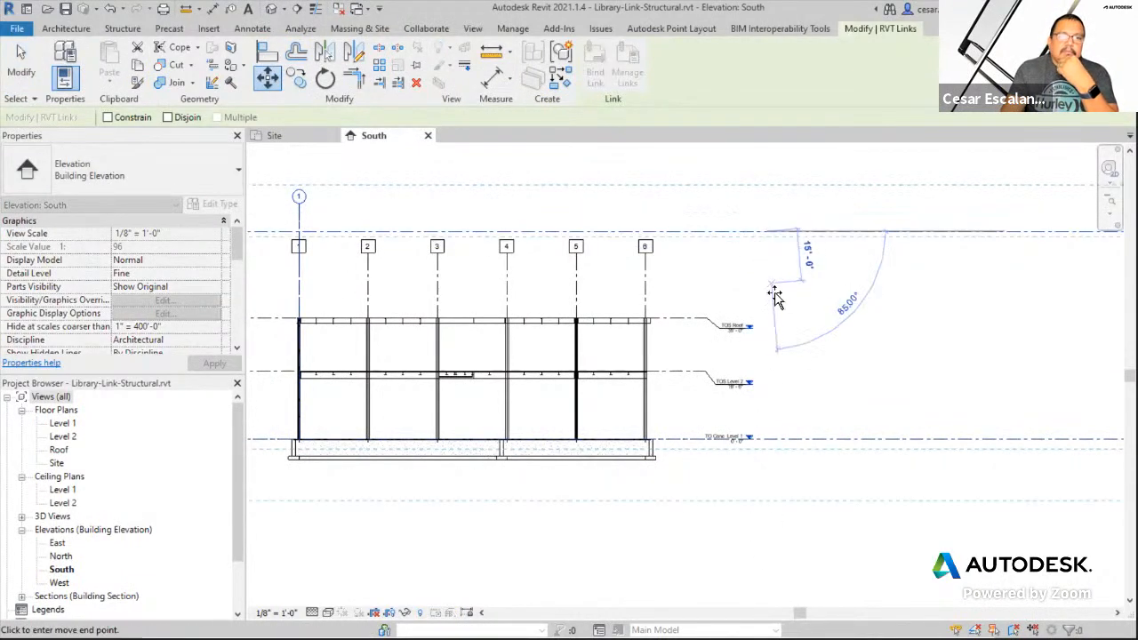
click(768, 439)
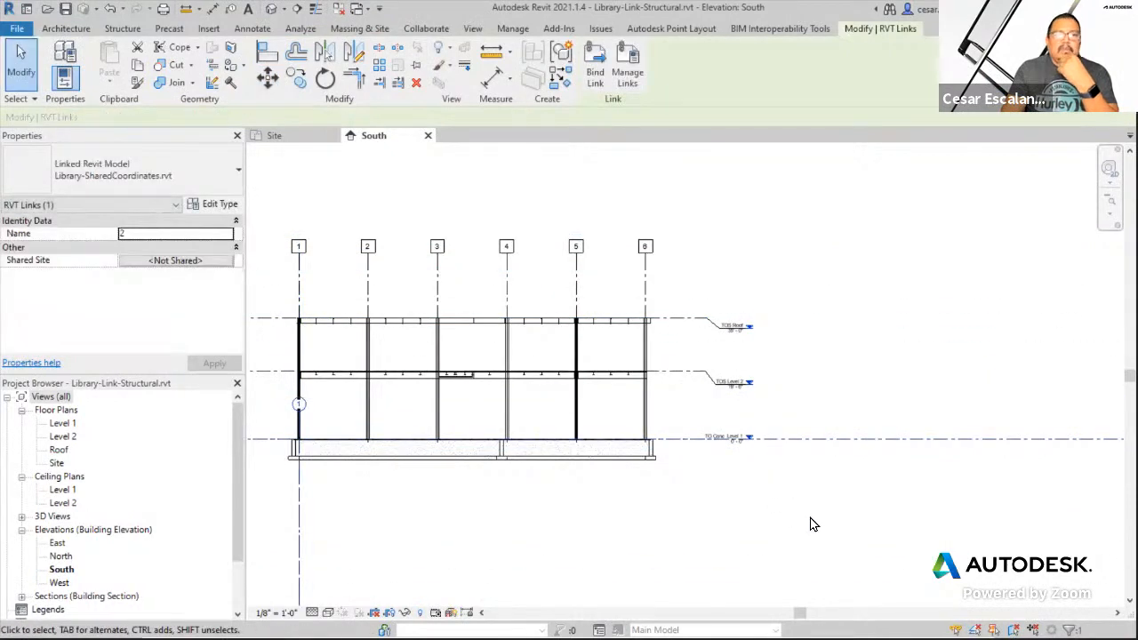
- Check the linked model's Ground Level against TO Conc. Level 1 and compare its level lines with the structural building
scroll(767, 510, up, 5)
scroll(637, 441, up, 3)
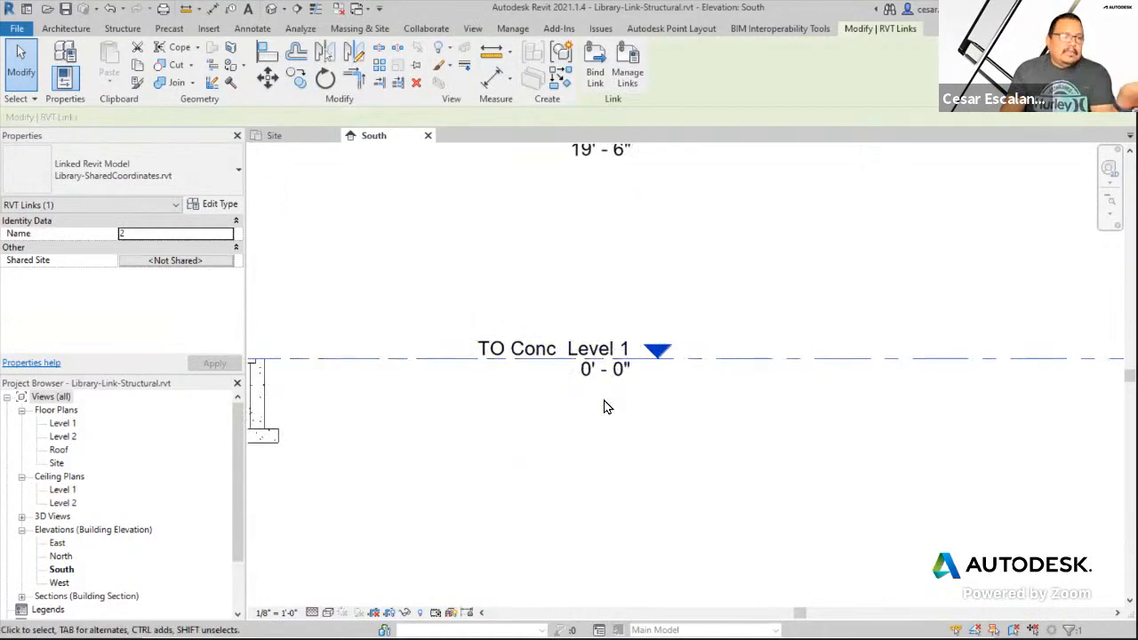
scroll(604, 409, down, 6)
scroll(605, 416, down, 3)
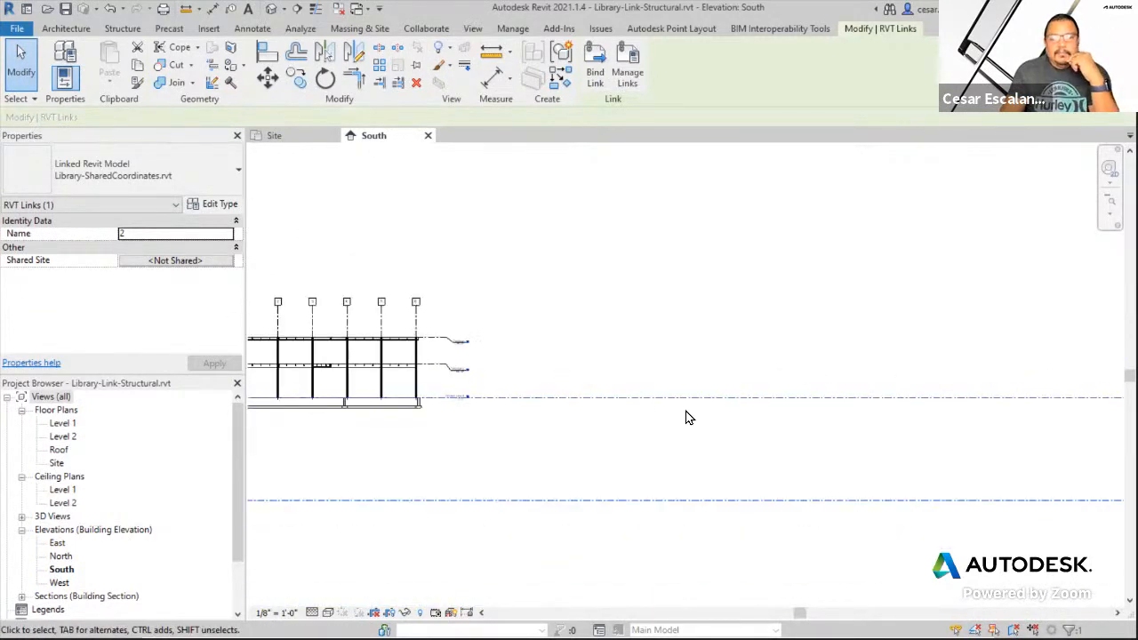
middle_drag(685, 417, 294, 404)
middle_drag(916, 432, 965, 437)
scroll(858, 397, up, 2)
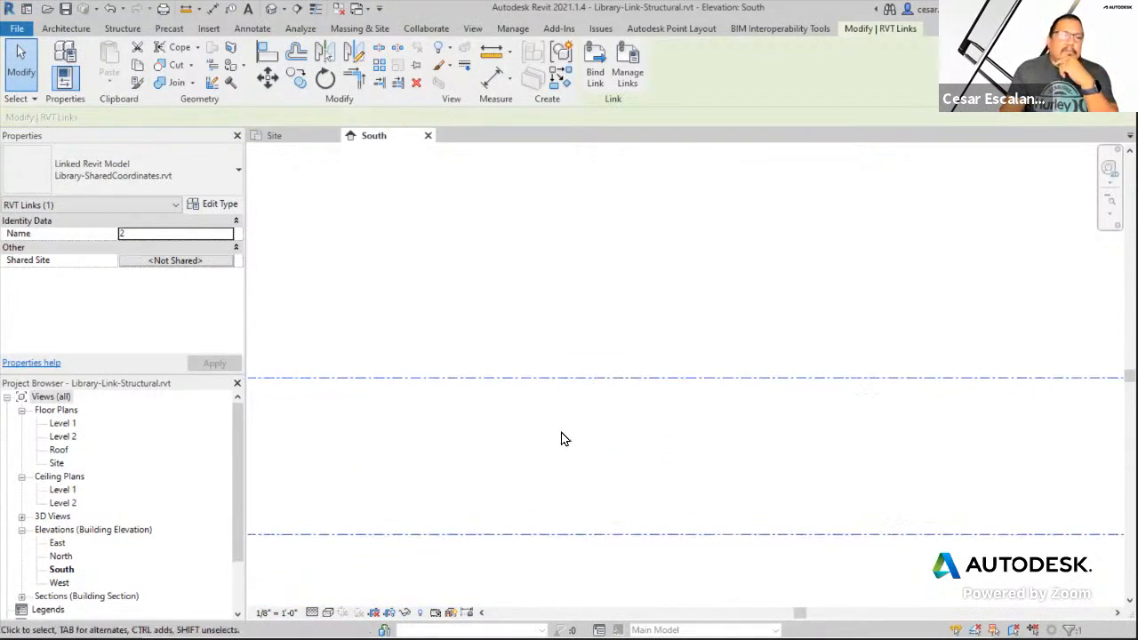
middle_drag(547, 440, 1058, 525)
middle_drag(749, 420, 1090, 403)
scroll(786, 451, up, 4)
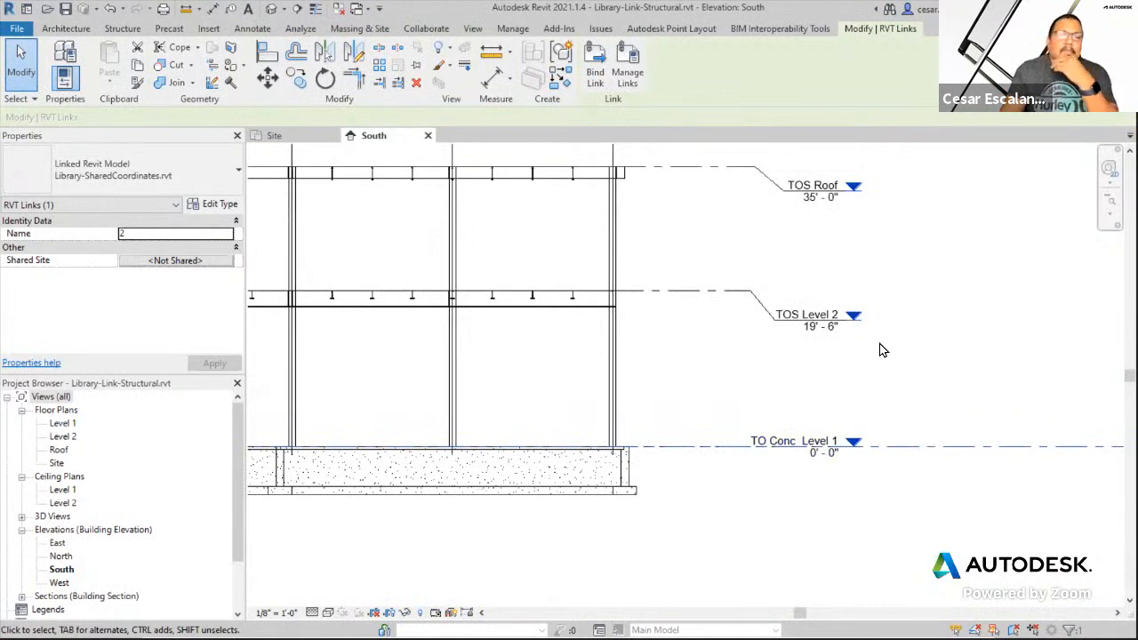
scroll(879, 348, down, 3)
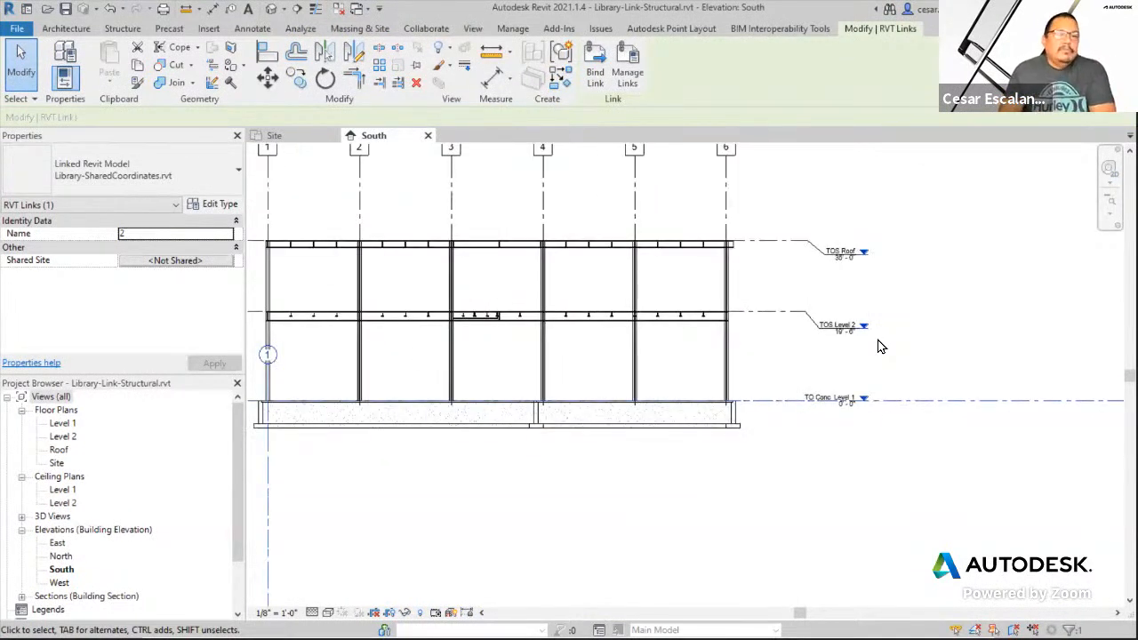
scroll(894, 345, down, 2)
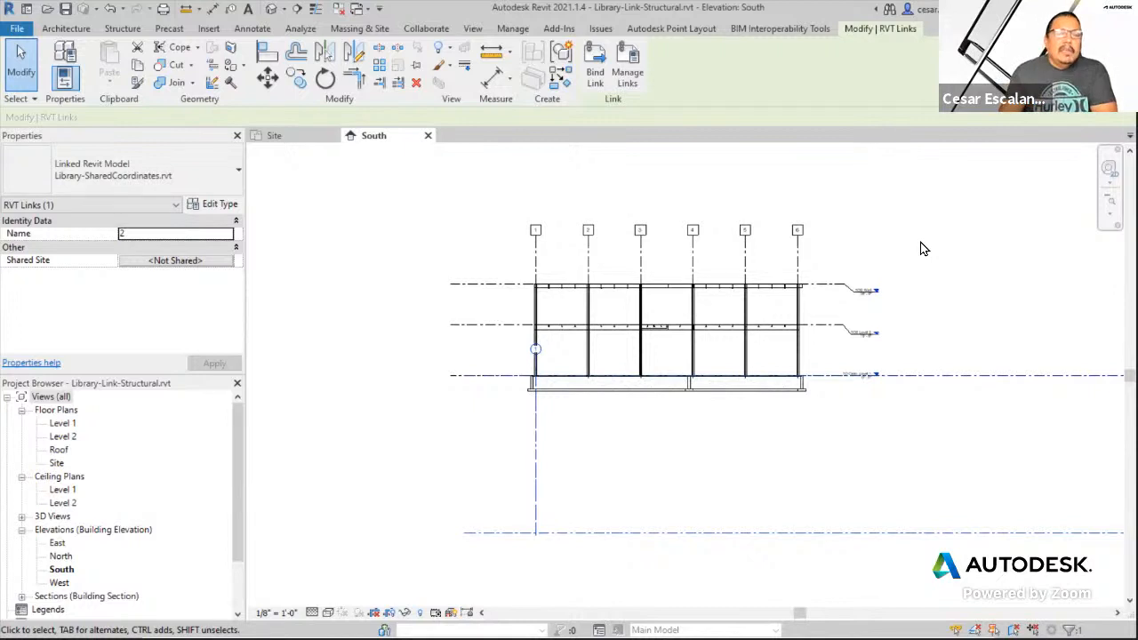
- Locate the Relocate Project command among the project position tools and clear the link selection
click(507, 30)
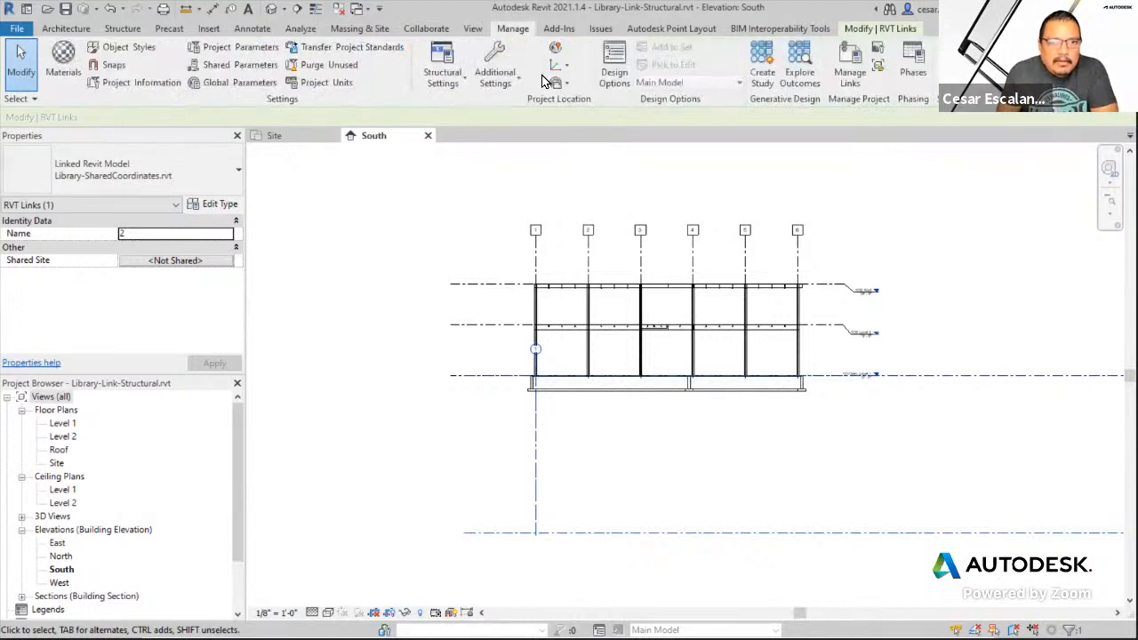
click(567, 84)
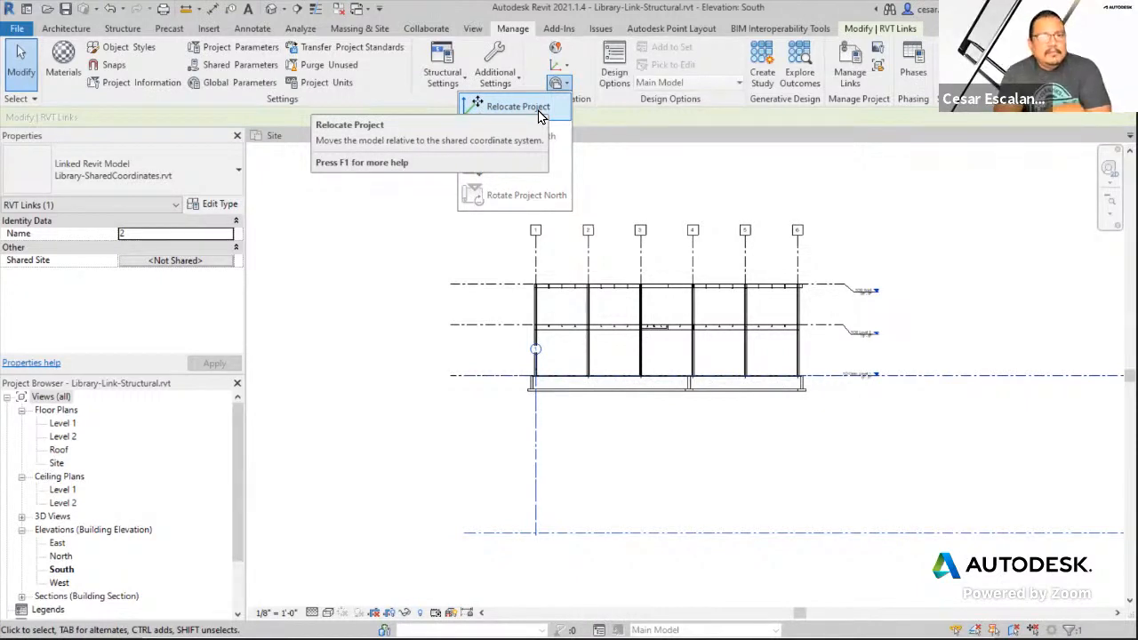
click(981, 254)
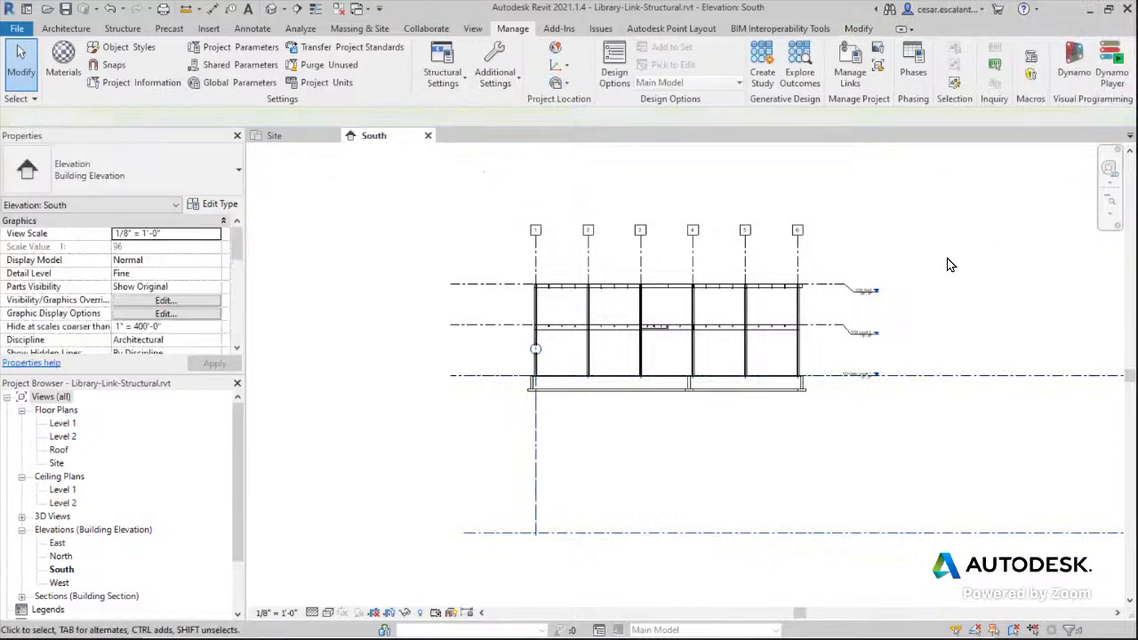
- Compare the linked model's level lines with TO Conc. Level 1 in the South elevation and review the Coordinate a SCS slide
scroll(949, 264, down, 2)
middle_drag(950, 249, 413, 283)
scroll(425, 286, down, 3)
middle_drag(1065, 346, 592, 338)
scroll(619, 333, up, 4)
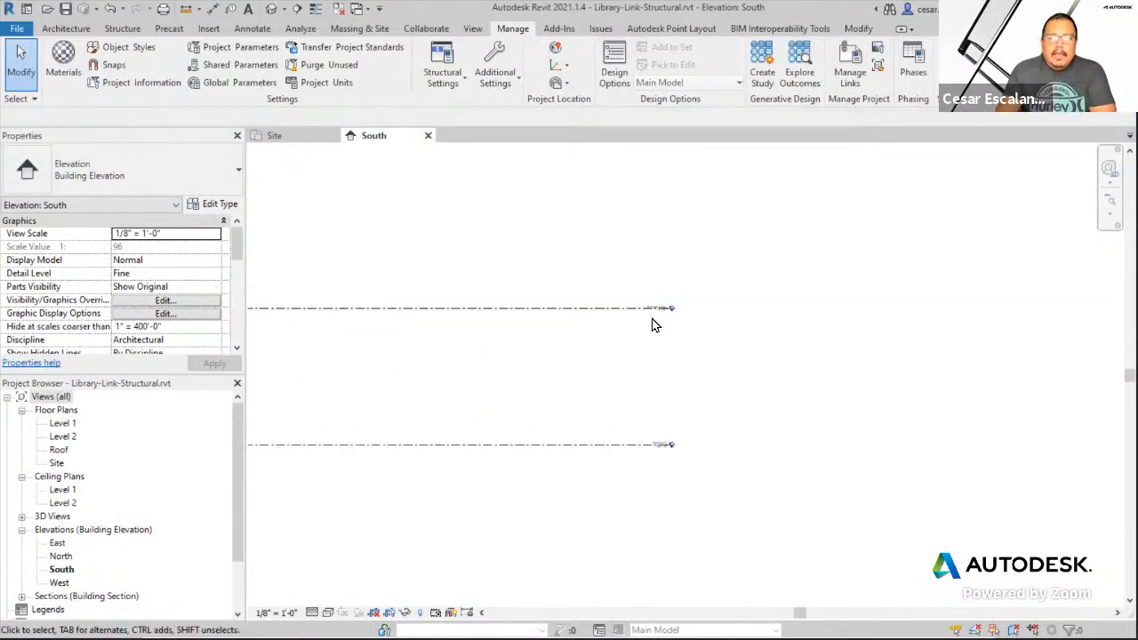
scroll(652, 318, up, 1)
middle_drag(838, 359, 1122, 371)
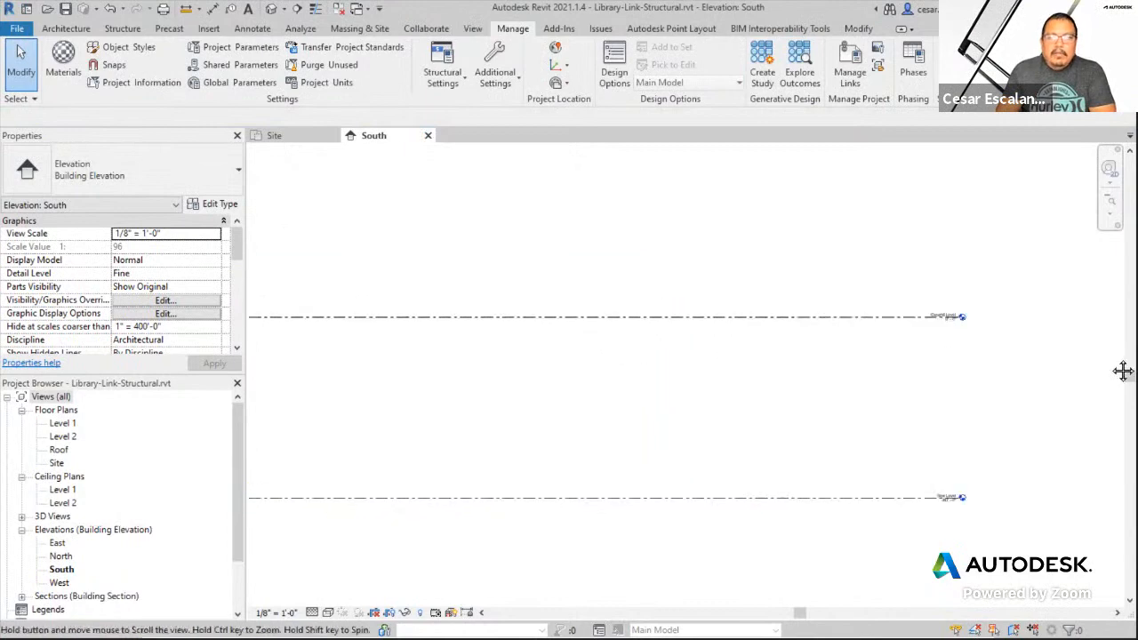
scroll(488, 419, down, 2)
middle_drag(488, 421, 1080, 485)
scroll(796, 443, up, 2)
scroll(786, 412, up, 3)
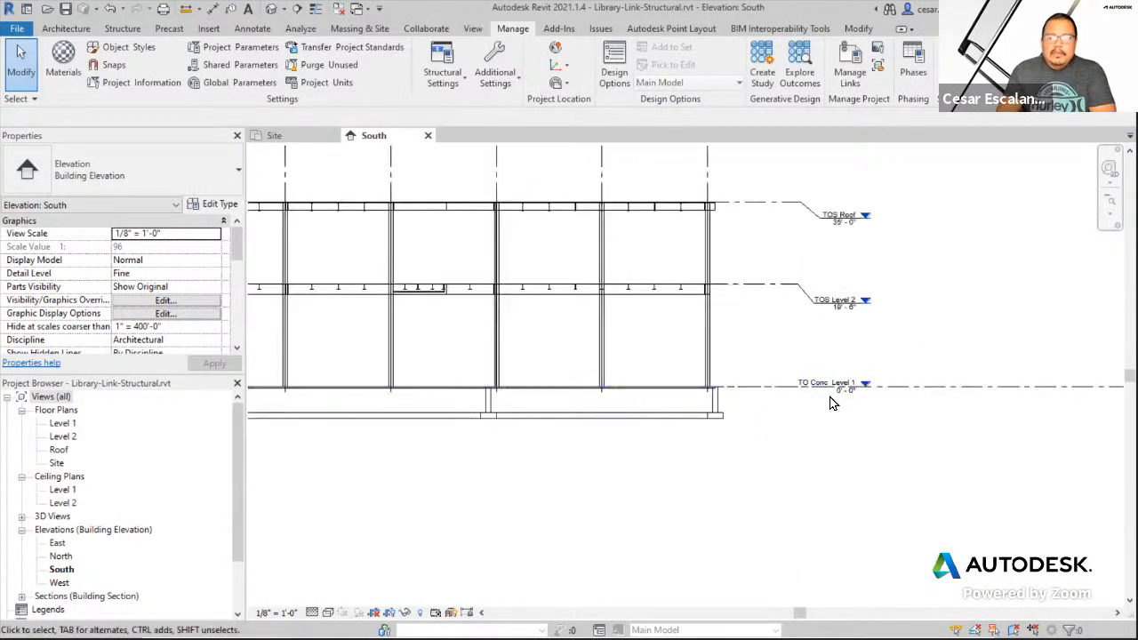
scroll(831, 402, down, 3)
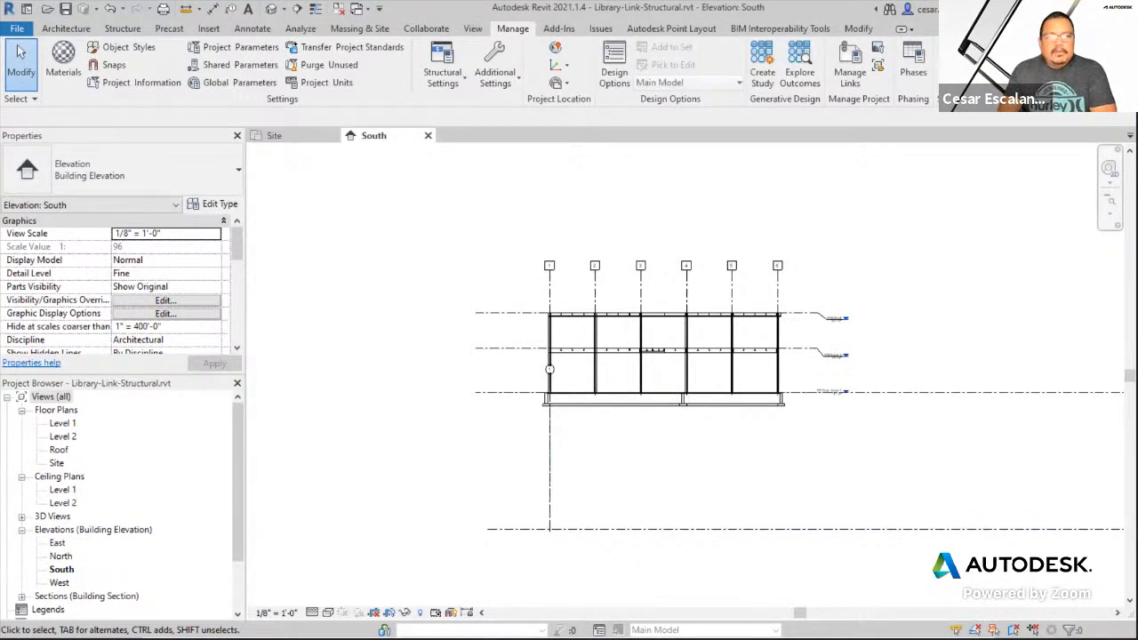
key(alt+Tab)
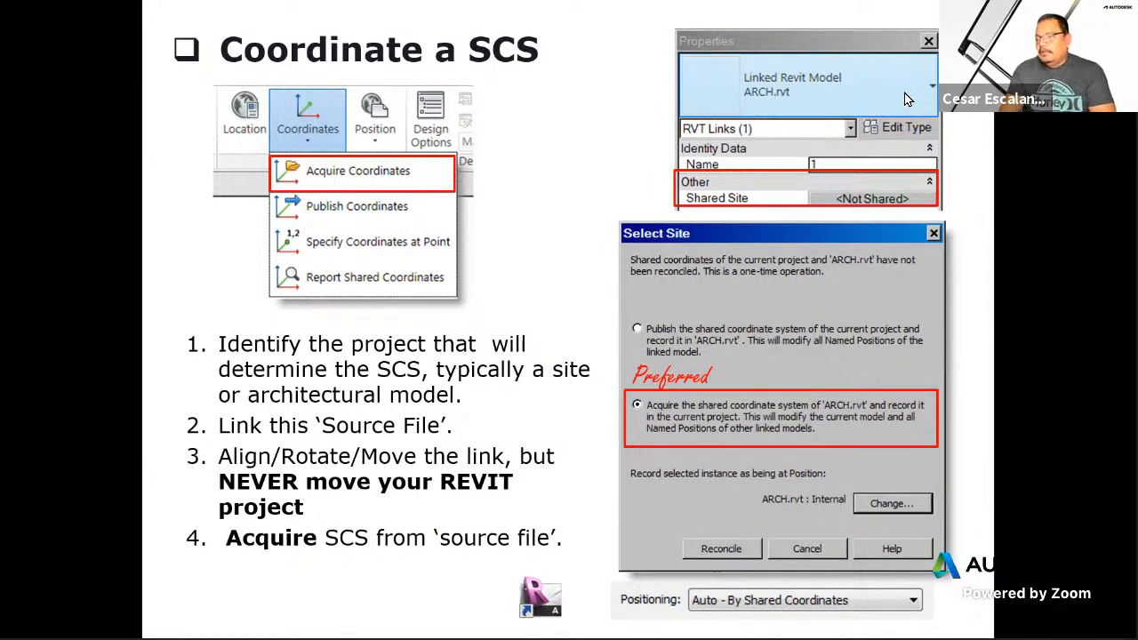
key(alt+Tab)
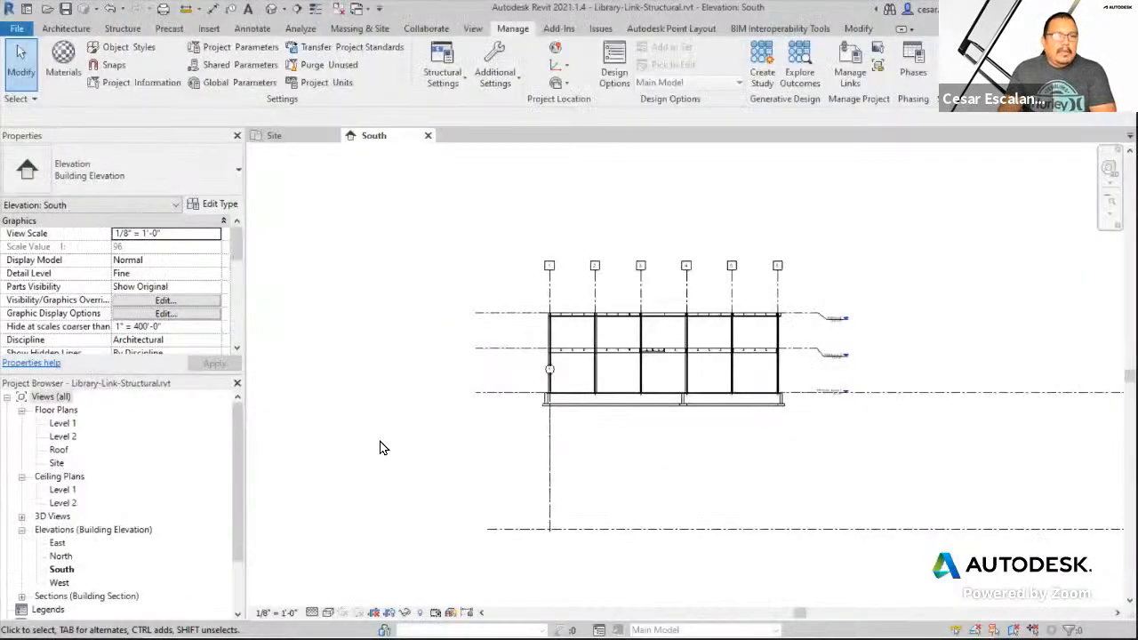
- Open the Site floor plan and select the linked Library-SharedCoordinates model
double_click(57, 463)
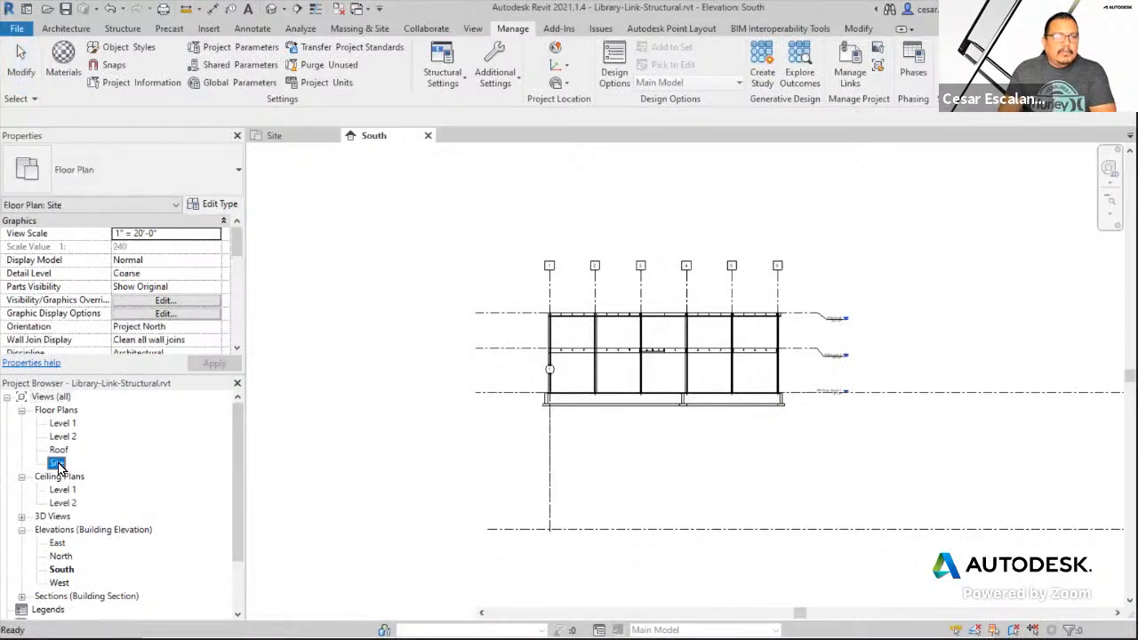
scroll(622, 374, down, 3)
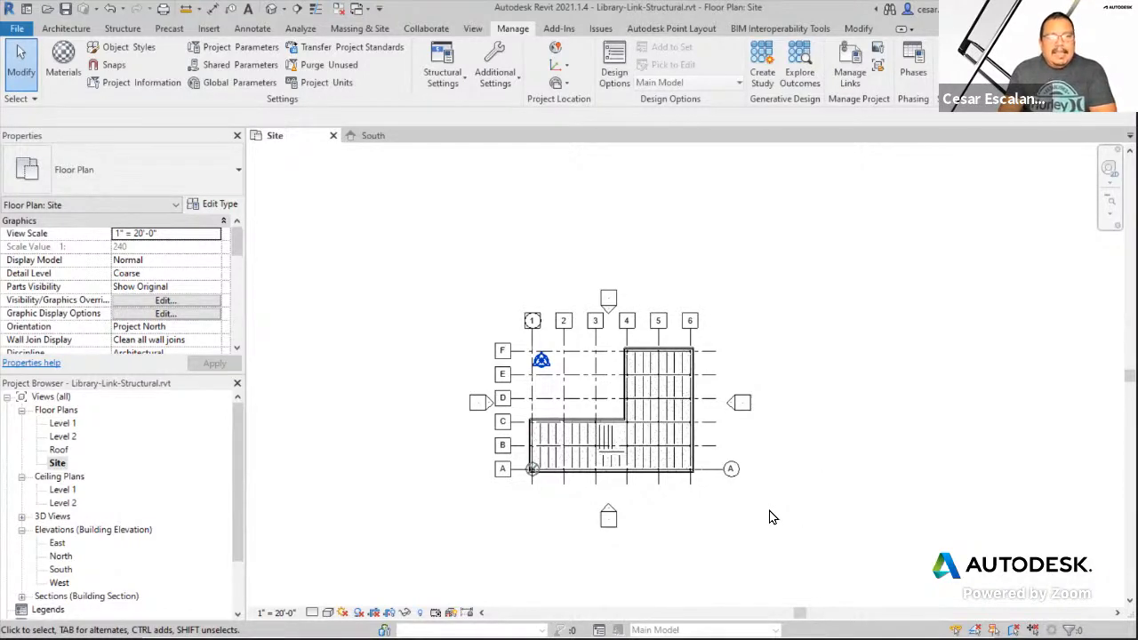
click(819, 542)
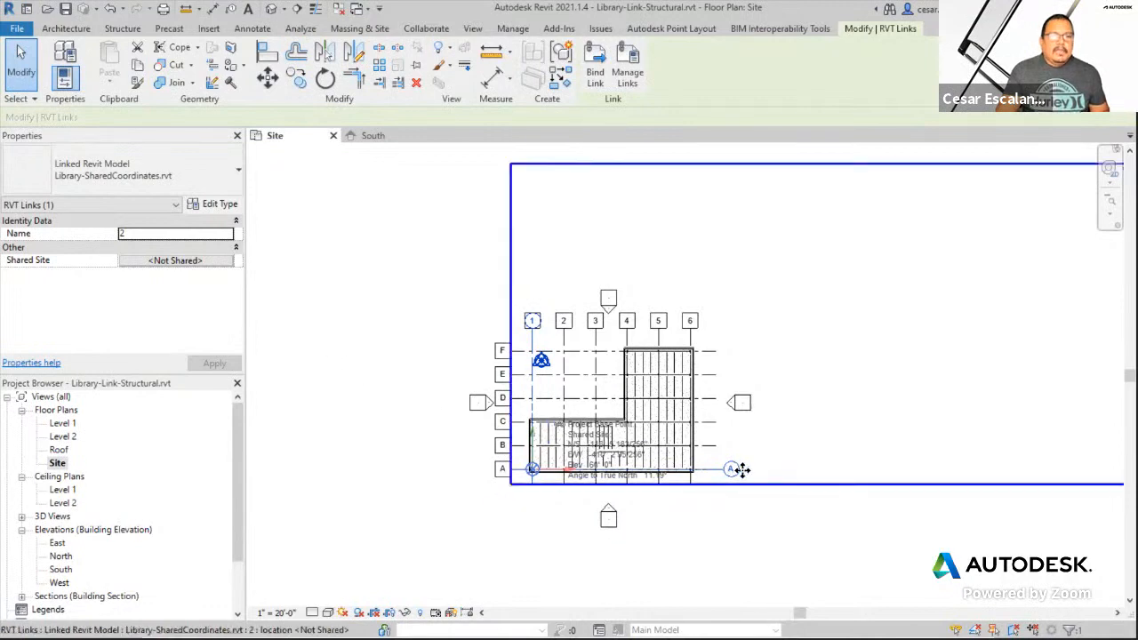
scroll(472, 427, down, 1)
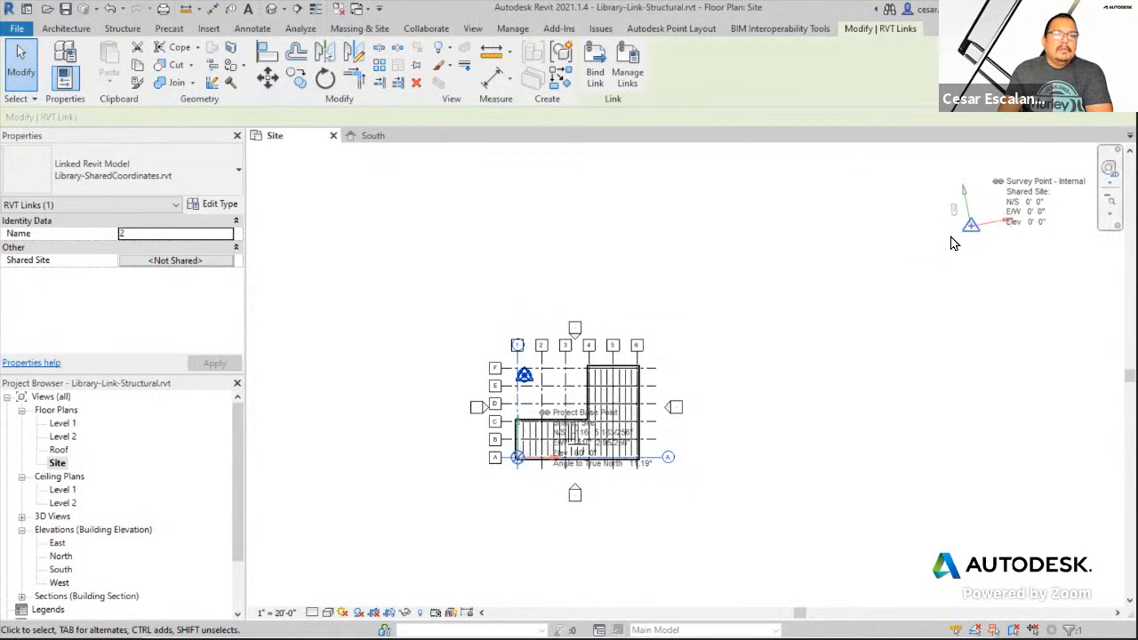
- Reconcile the link's shared site by acquiring the shared coordinate system from Library-SharedCoordinates.rvt at its Internal position
click(173, 263)
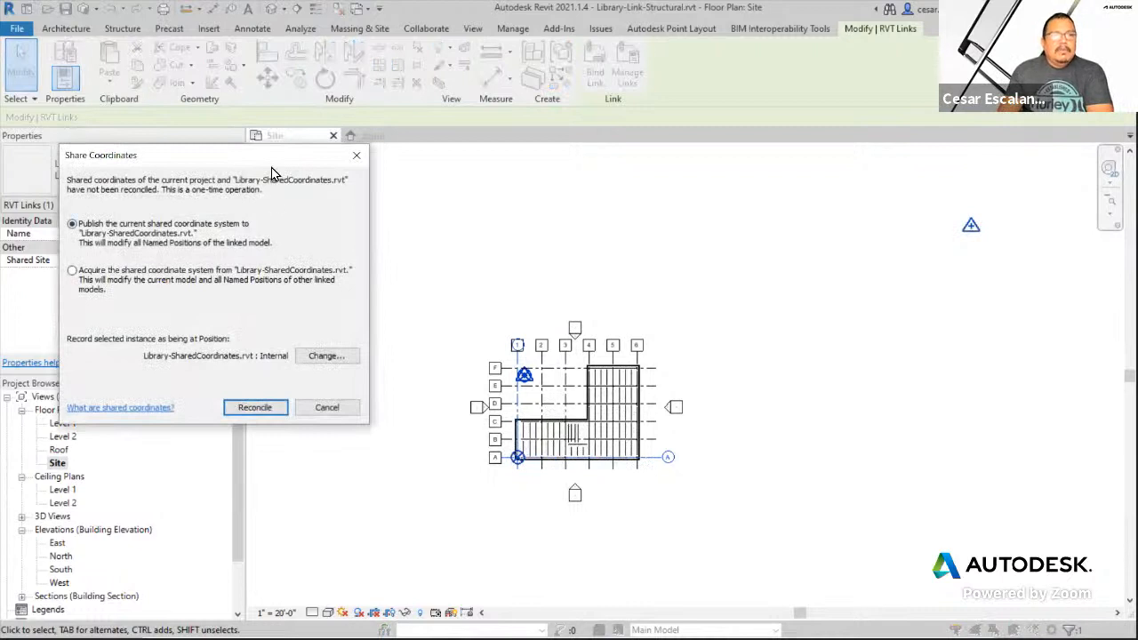
drag(273, 166, 627, 119)
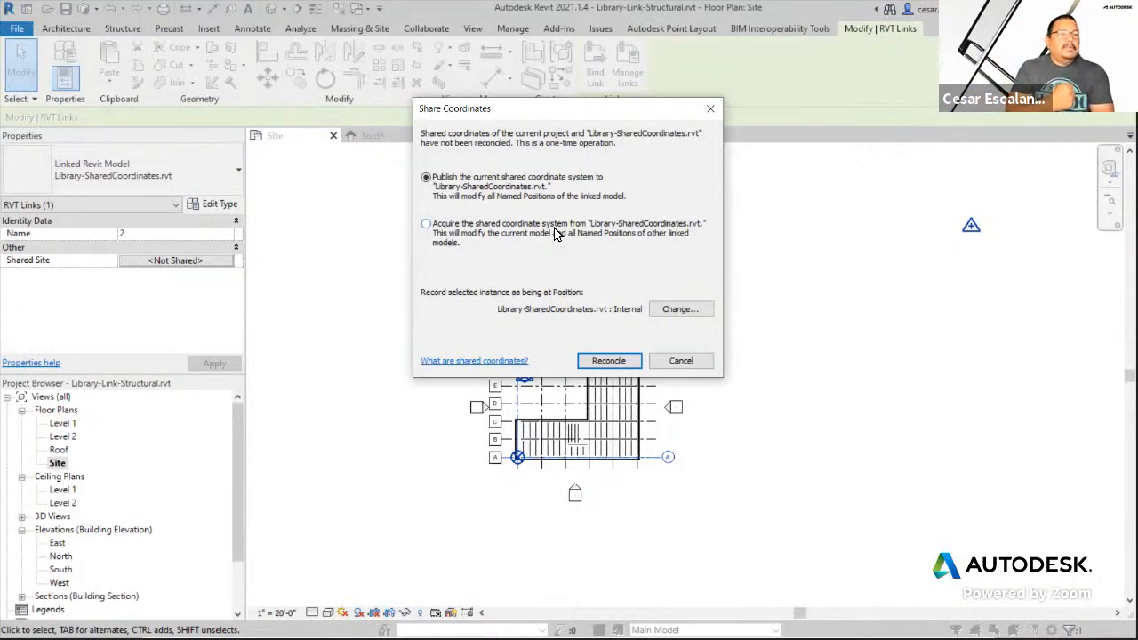
click(425, 224)
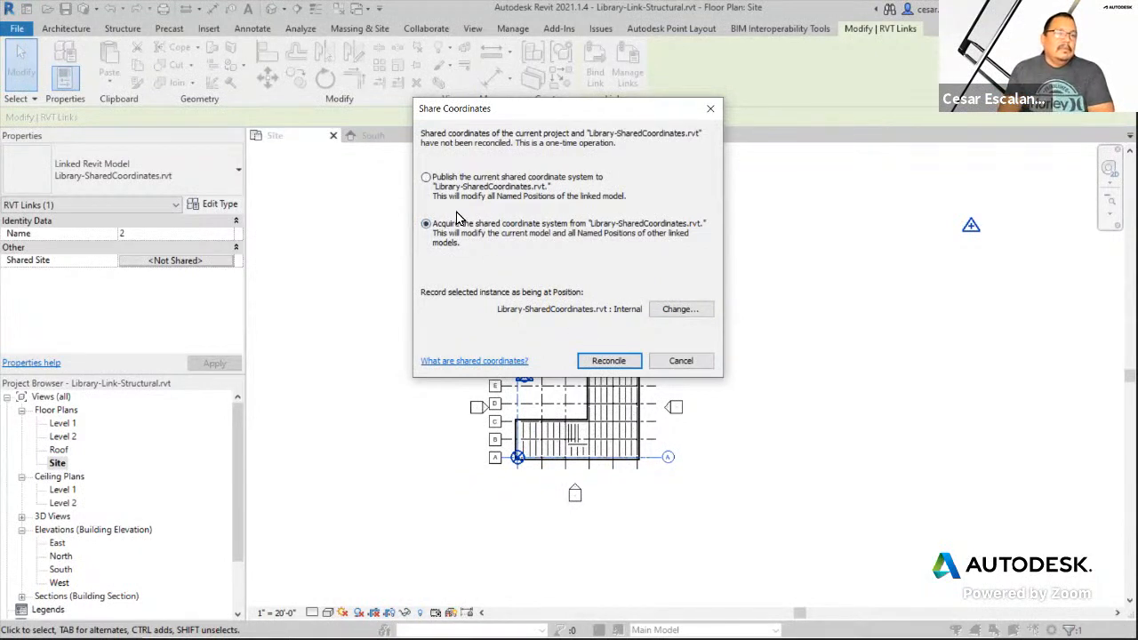
click(620, 361)
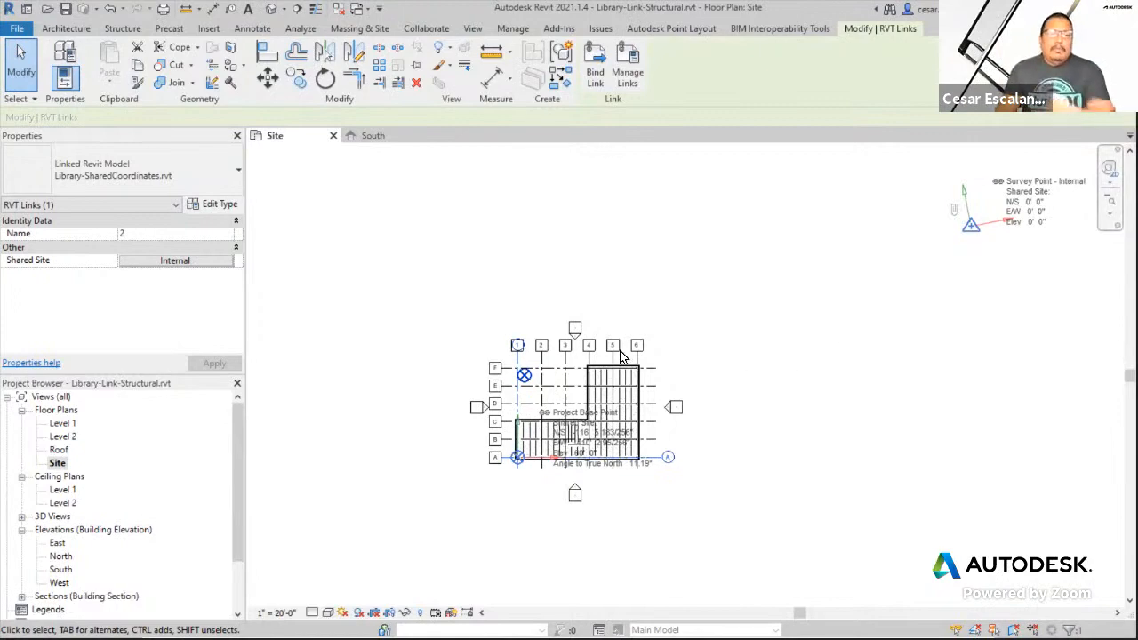
- Move the project base point to the intersection of grids 1 and A in the Site plan
scroll(523, 375, up, 4)
click(514, 310)
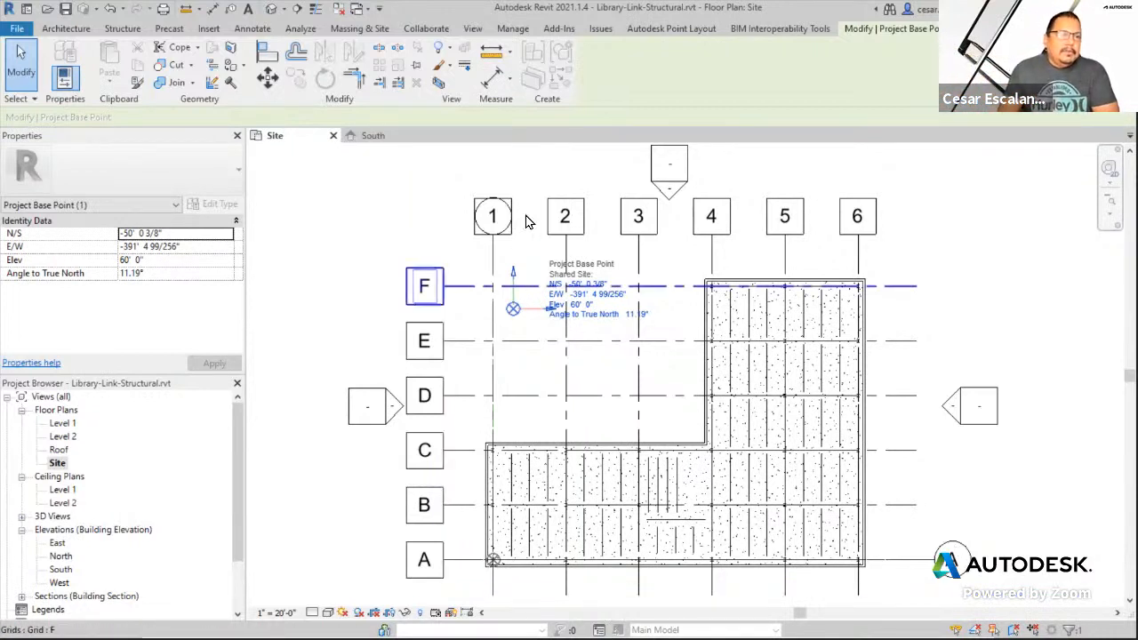
click(267, 82)
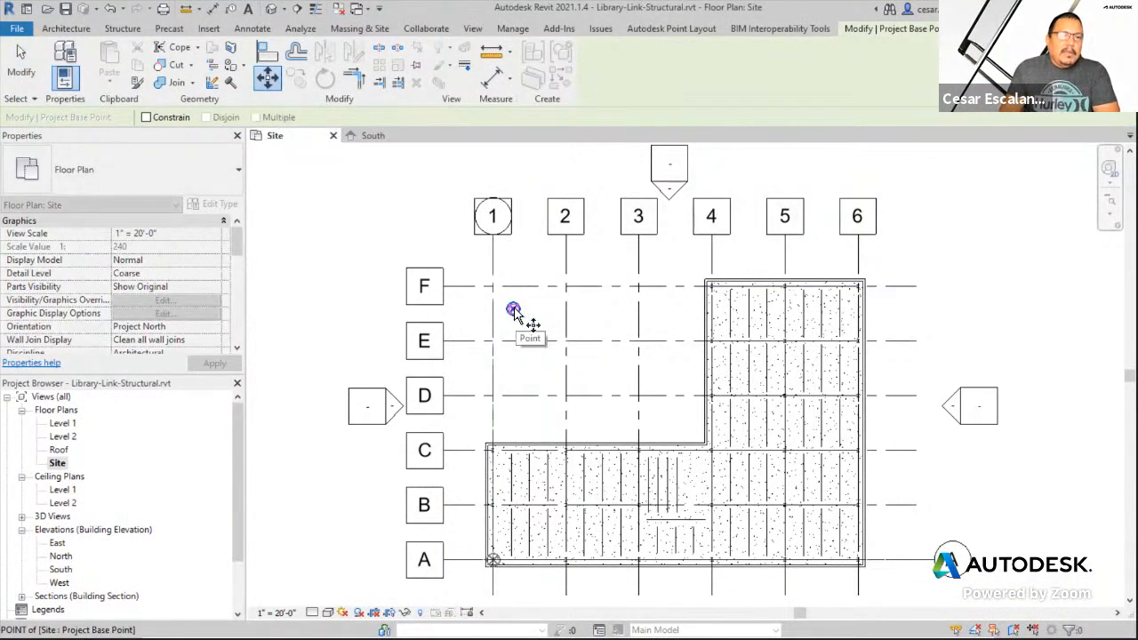
click(513, 309)
scroll(502, 569, up, 3)
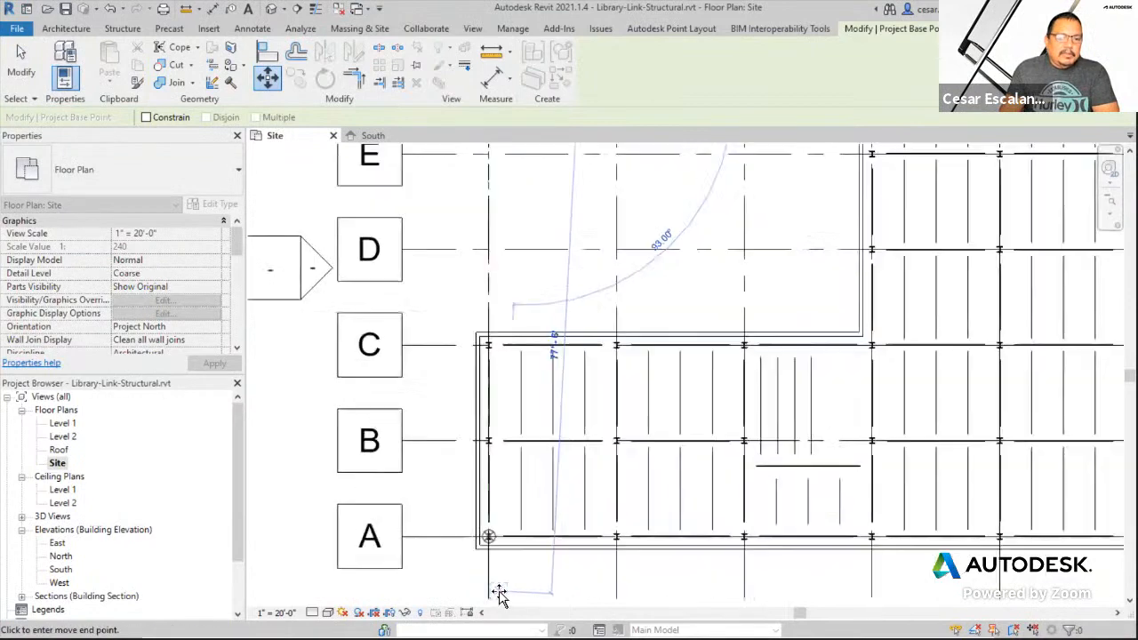
scroll(494, 565, up, 2)
scroll(540, 525, down, 2)
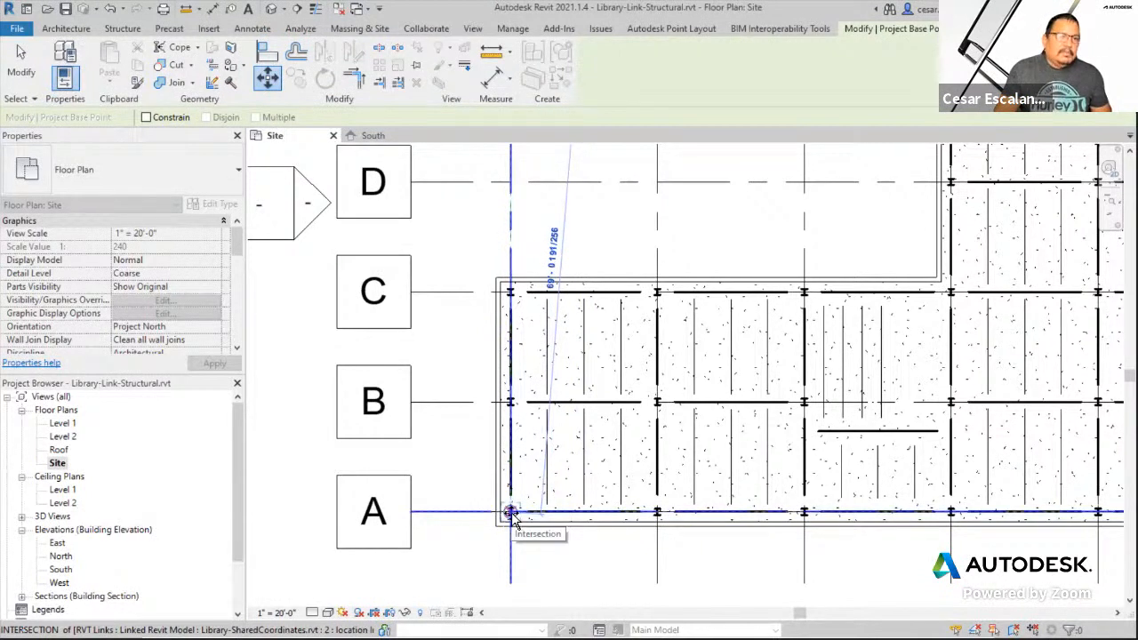
click(511, 514)
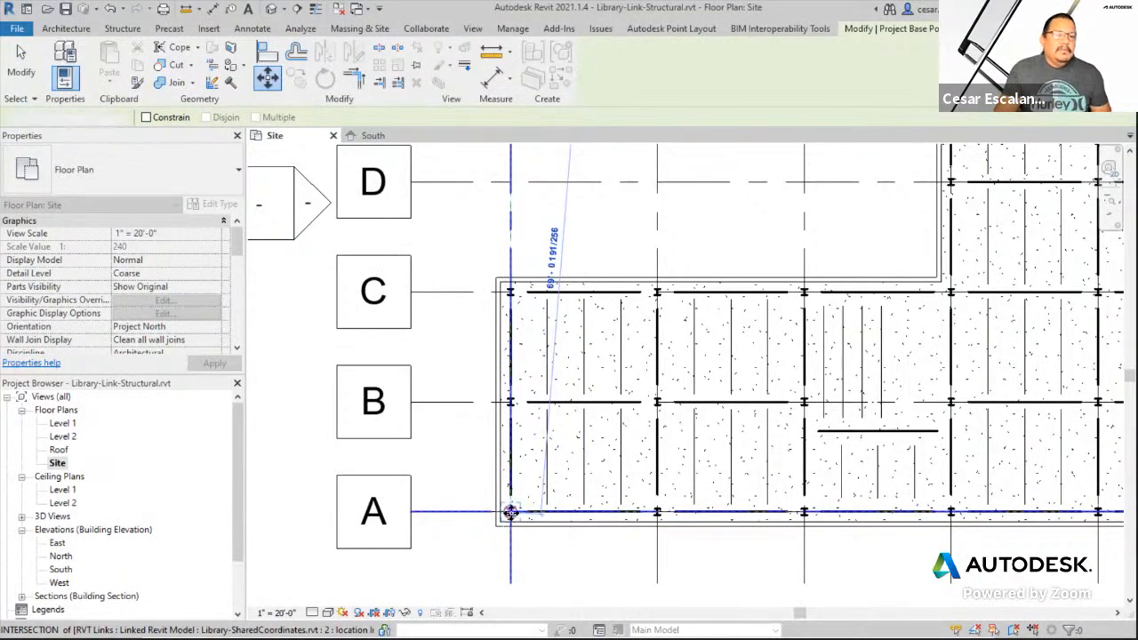
scroll(605, 587, down, 3)
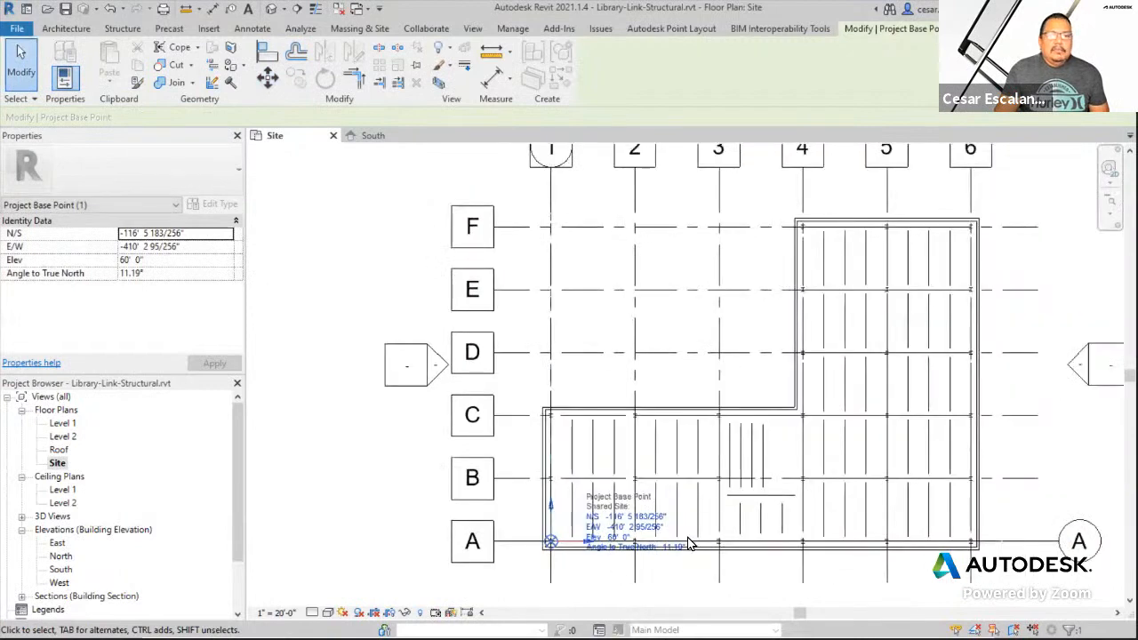
- Inspect the survey point's shared site coordinates in the Site plan and clear the selection
middle_drag(732, 536, 408, 515)
scroll(410, 514, down, 3)
scroll(671, 467, down, 1)
key(Escape)
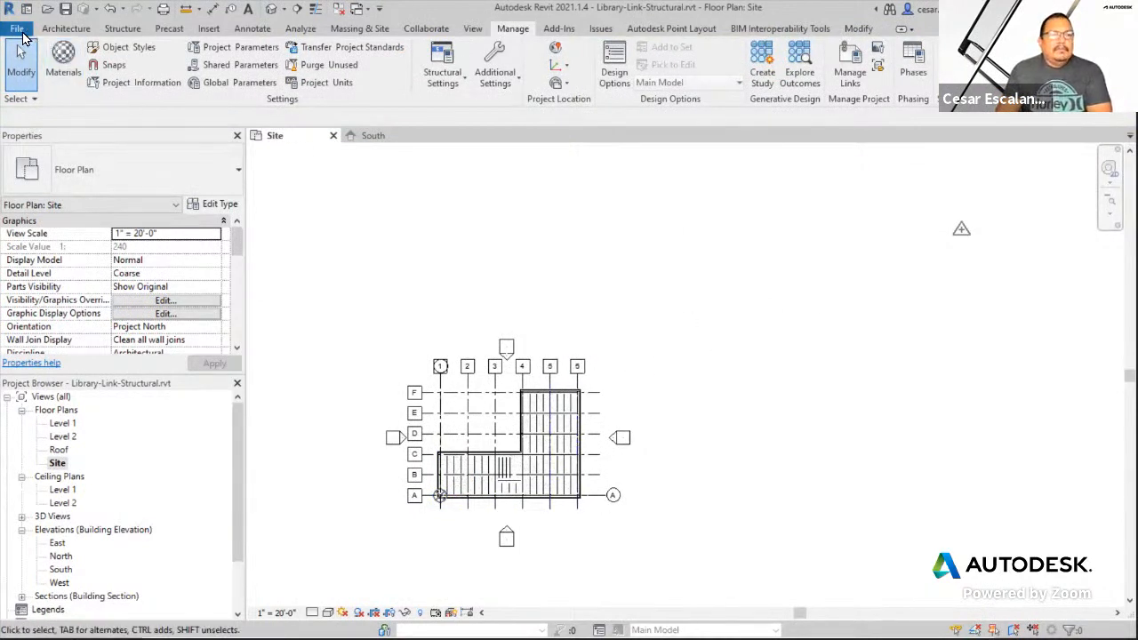
click(961, 229)
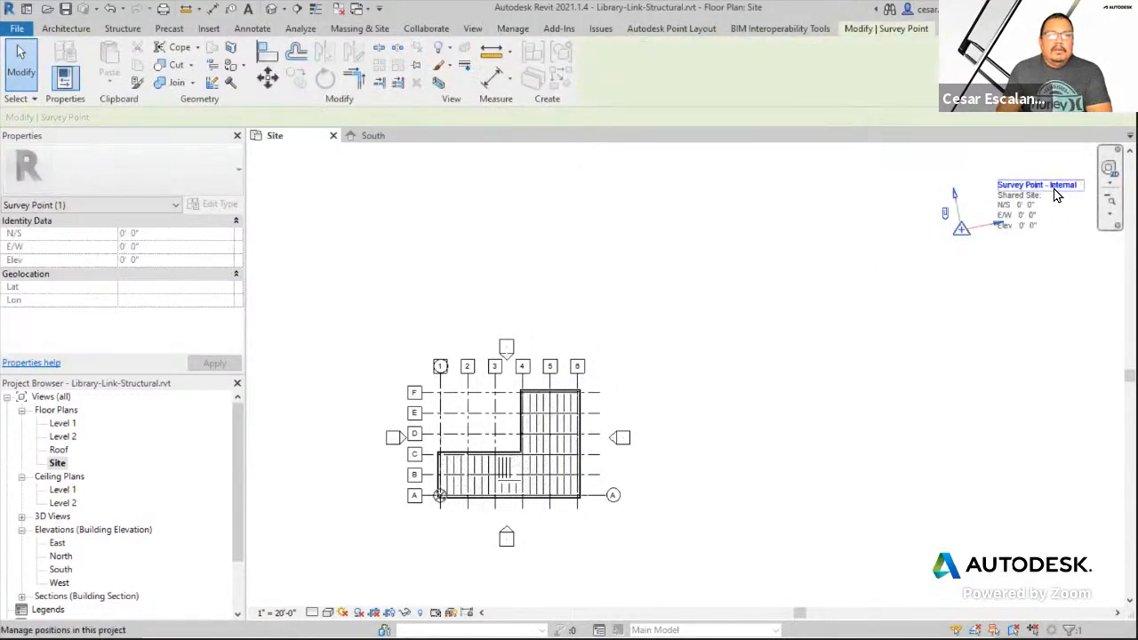
click(590, 327)
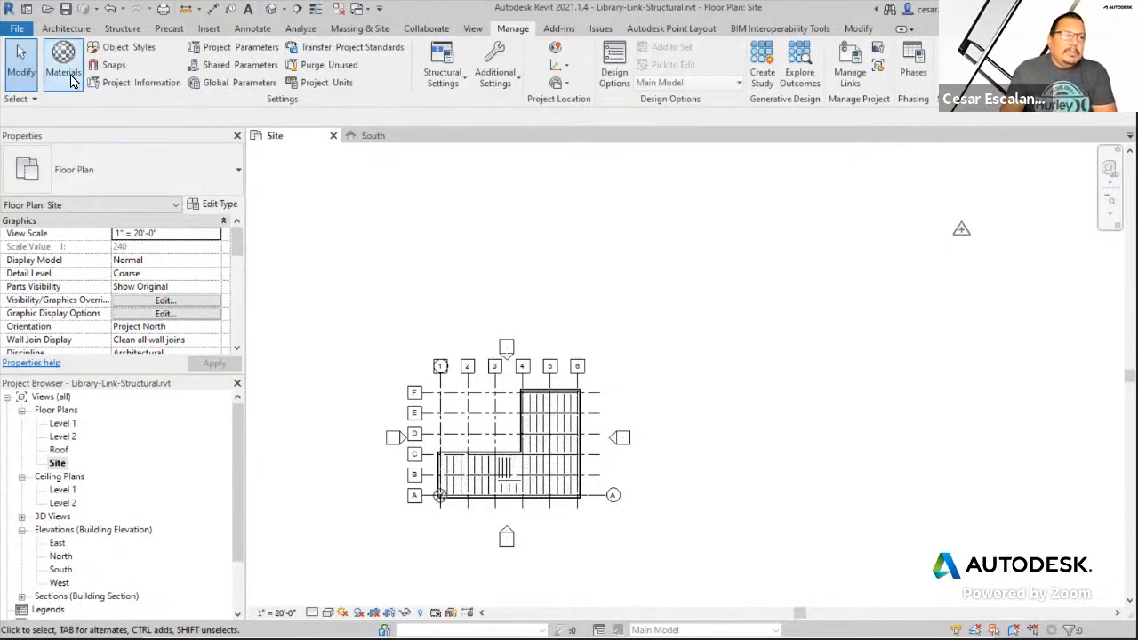
- Save the Library-Link-Structural model and close it
click(24, 30)
click(70, 170)
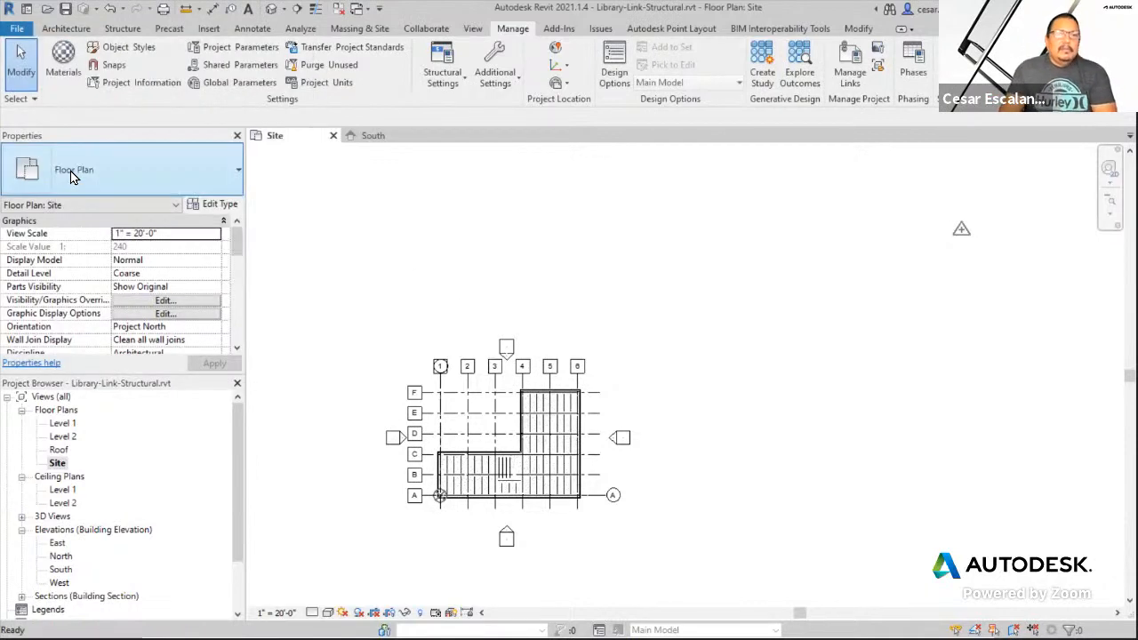
click(333, 135)
click(333, 136)
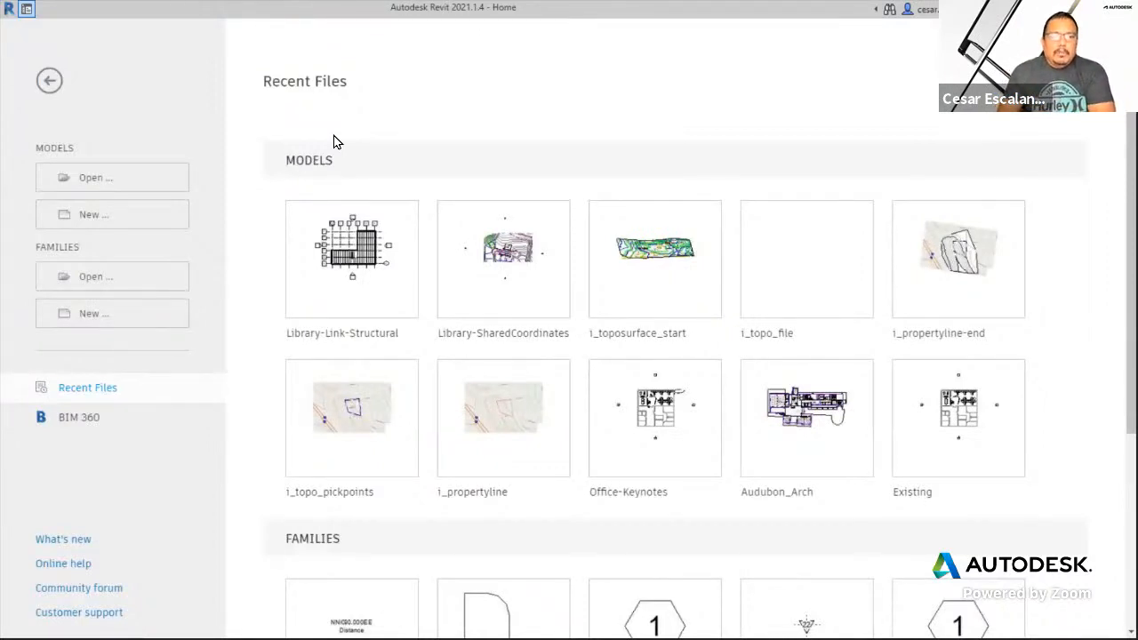
- Open the recent Library-SharedCoordinates model and display its site in the default 3D view
click(532, 267)
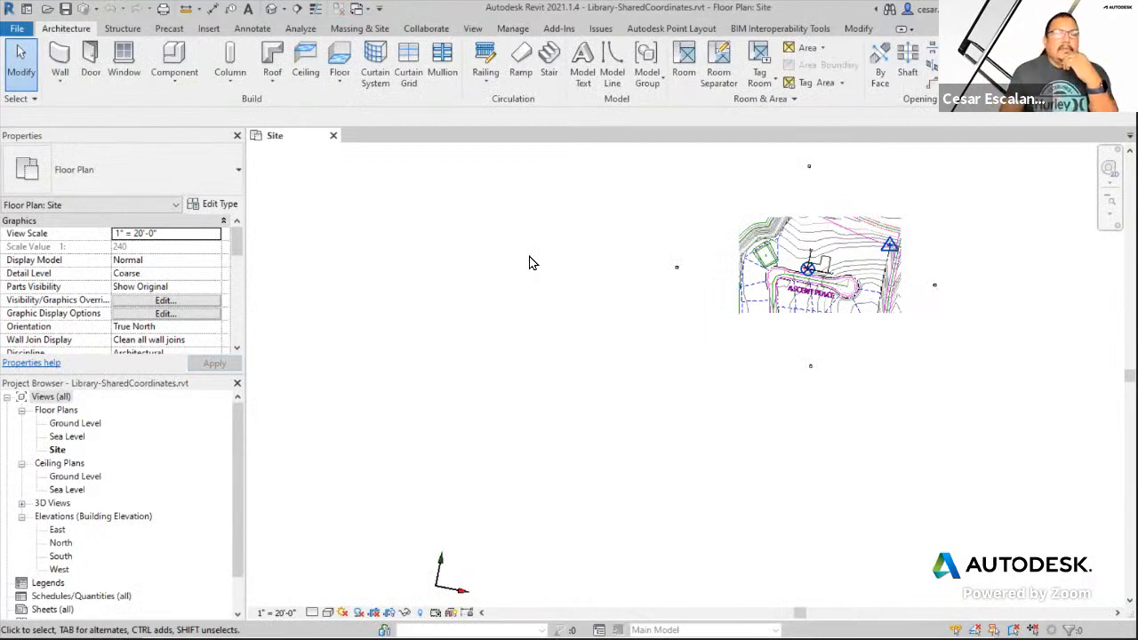
click(272, 9)
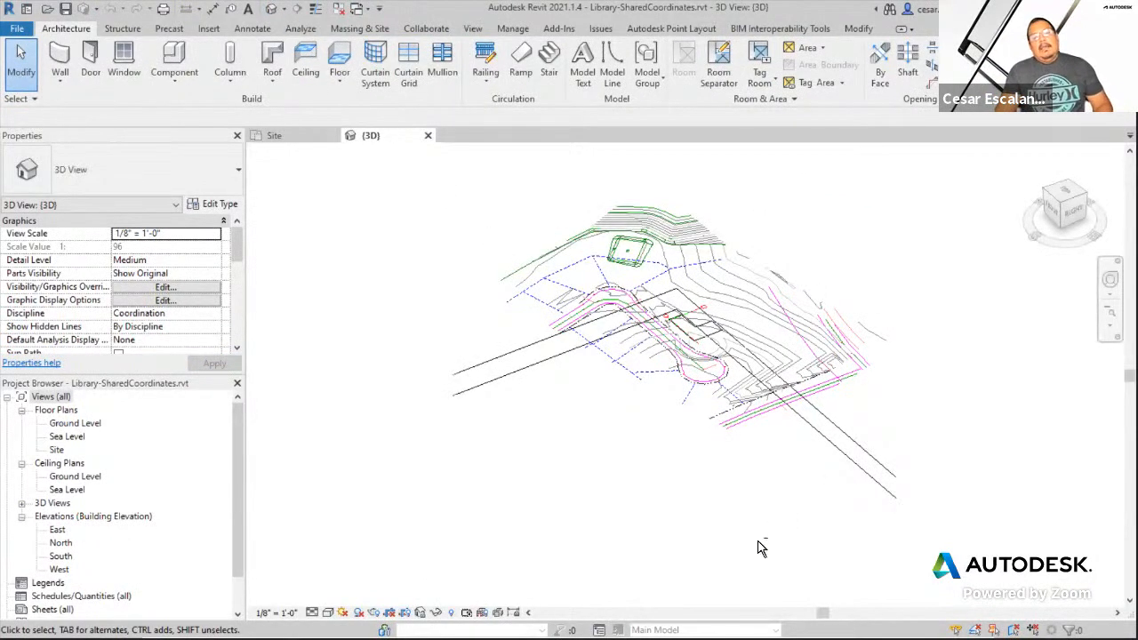
shift+middle_drag(760, 547, 796, 549)
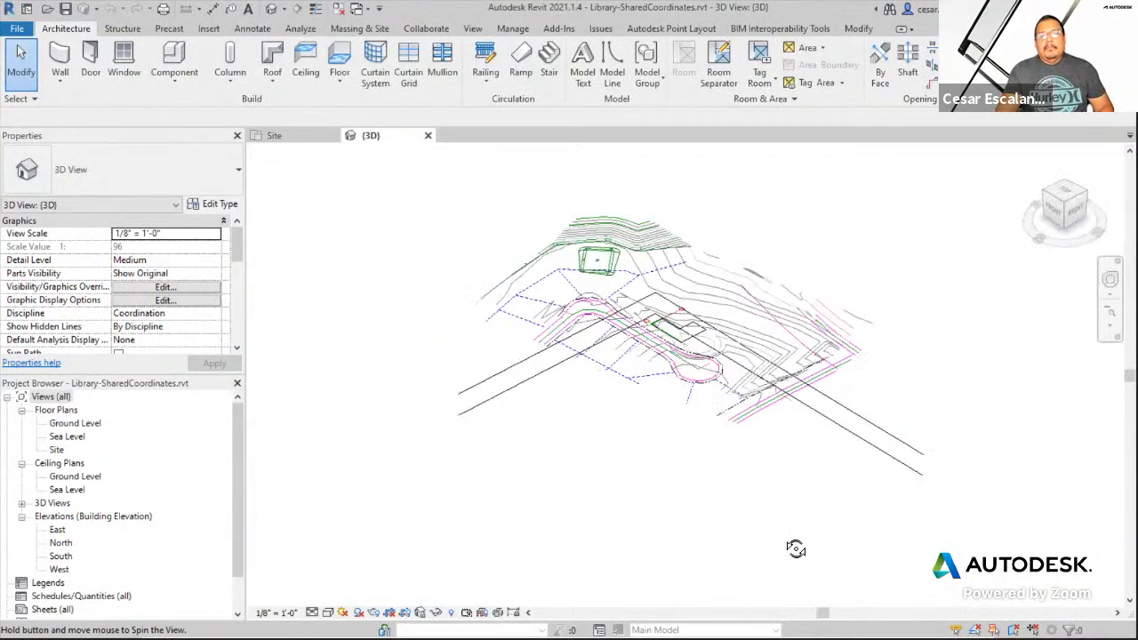
middle_drag(836, 491, 797, 562)
scroll(725, 547, up, 1)
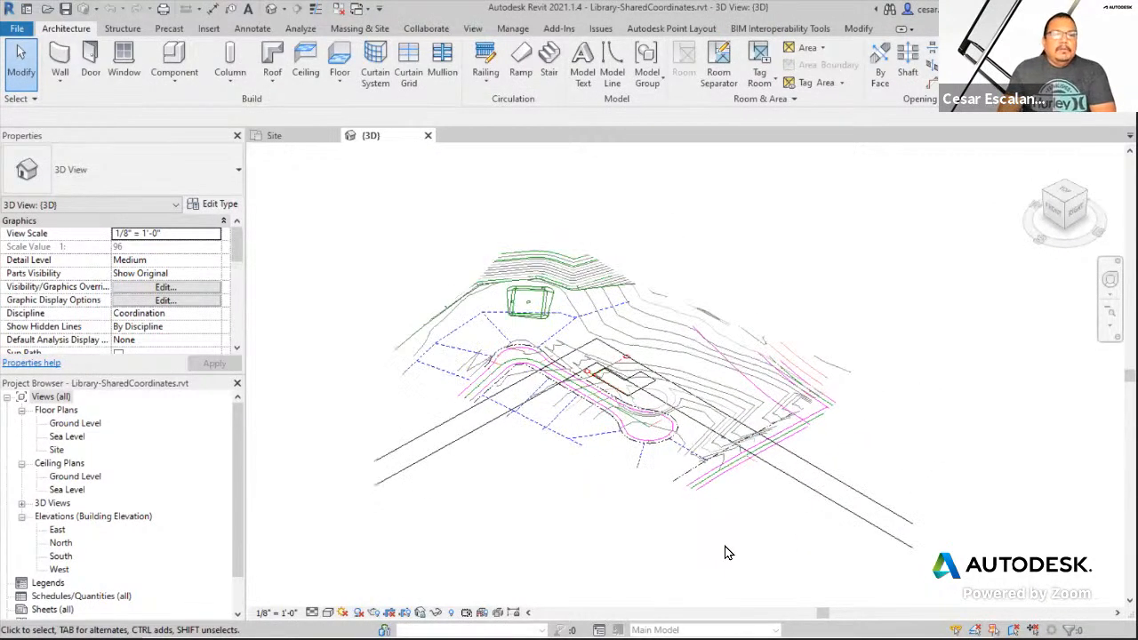
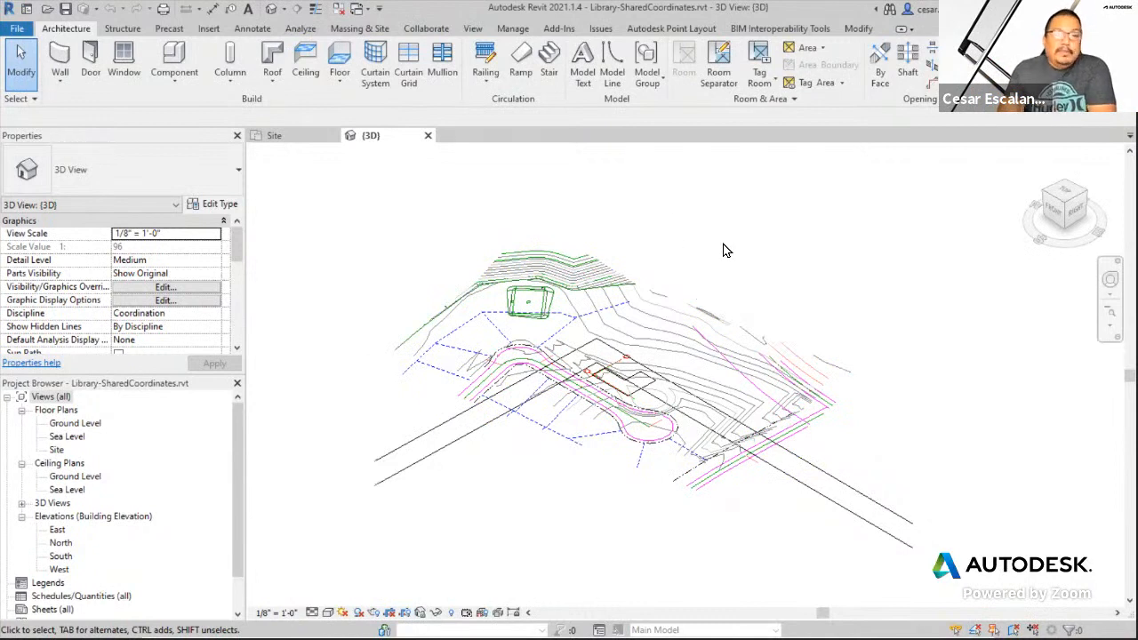
- Try to link Library-SharedCoordinates.rvt as a Revit link with the positioning Auto - By Shared Coordinates
click(208, 29)
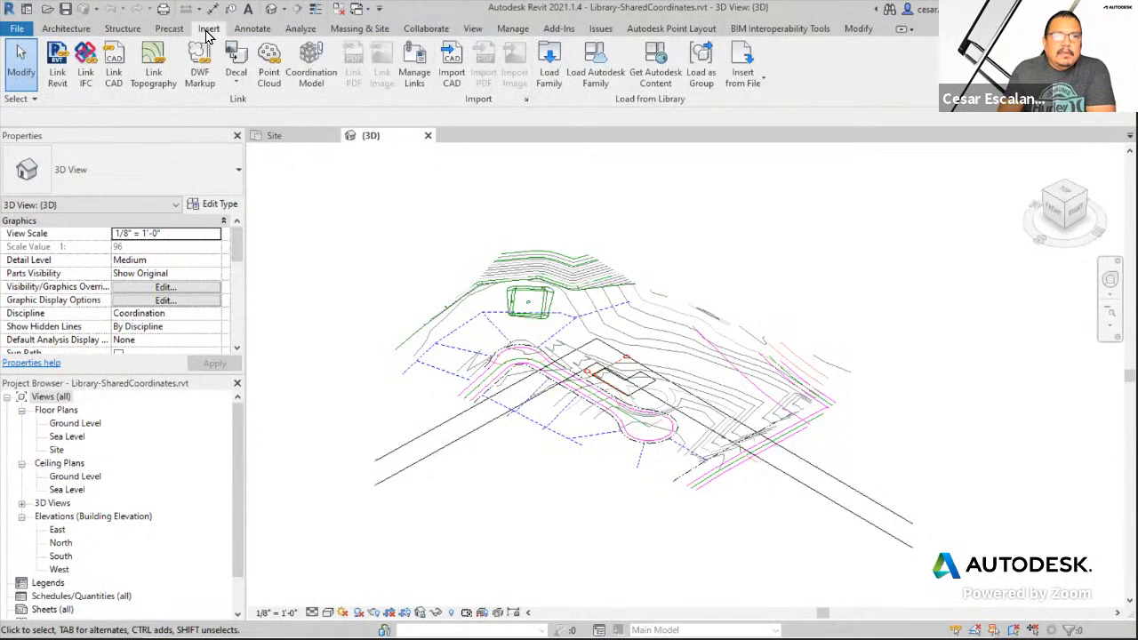
click(414, 64)
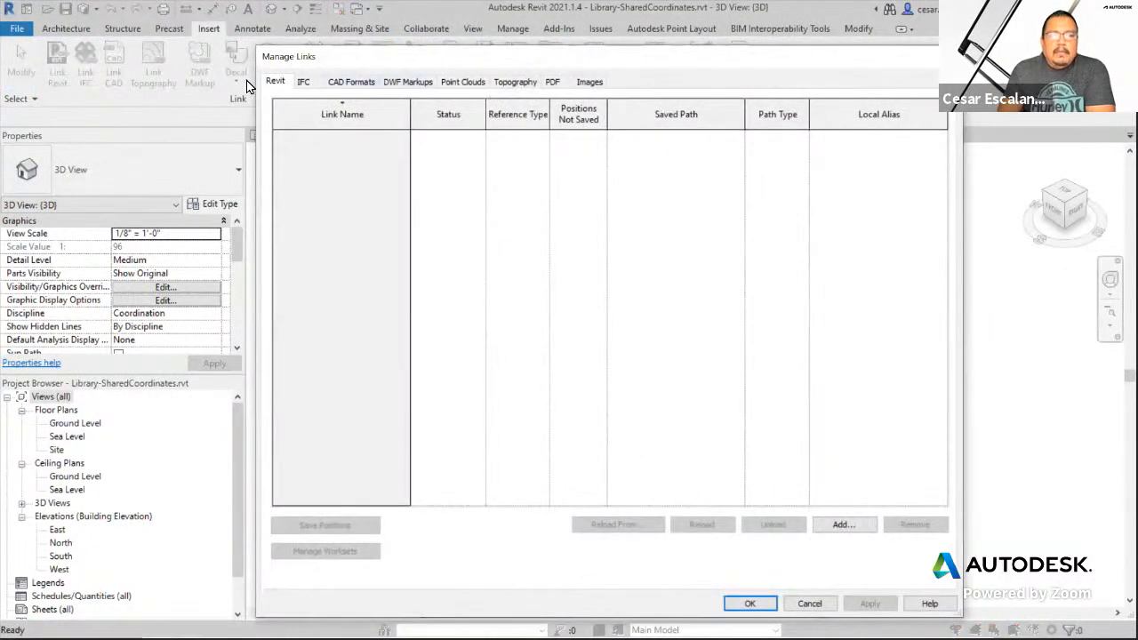
click(843, 524)
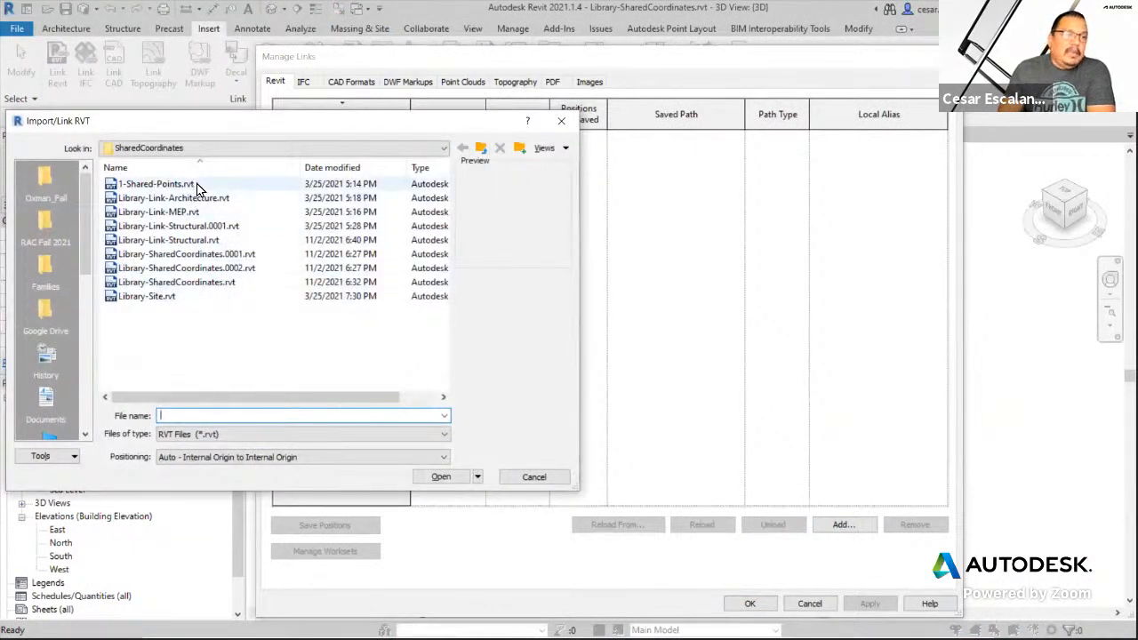
click(182, 282)
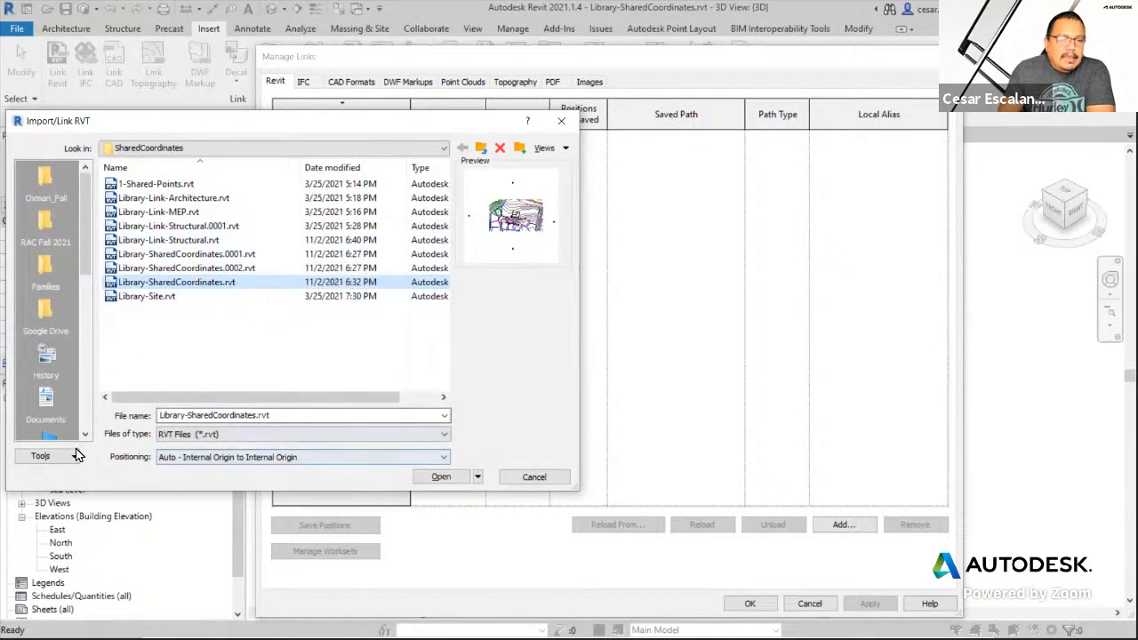
click(225, 462)
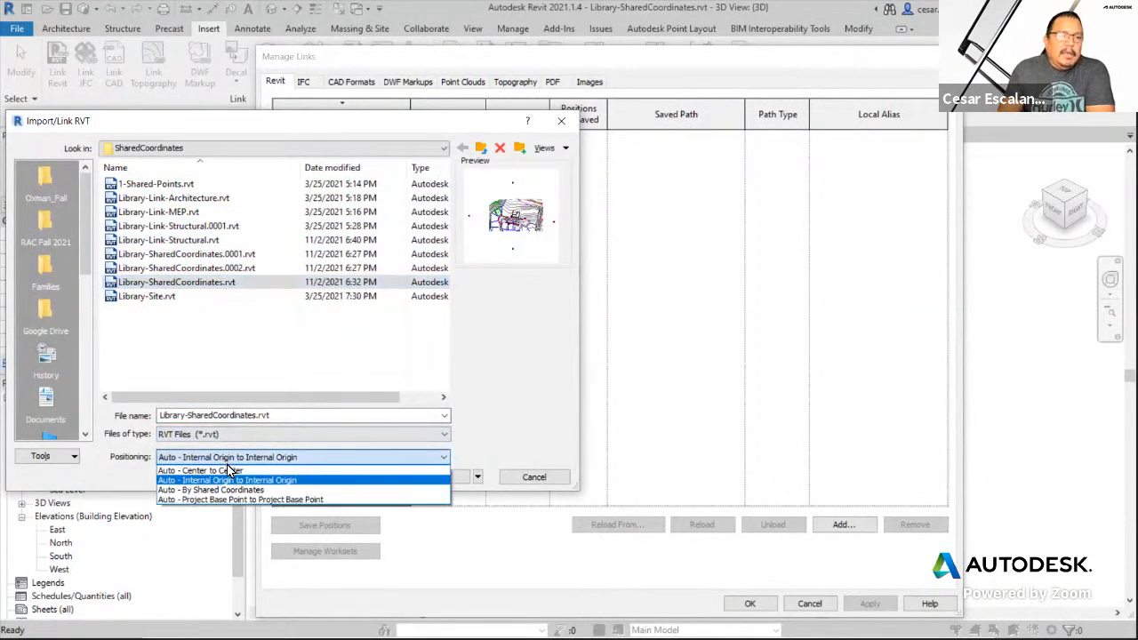
click(233, 490)
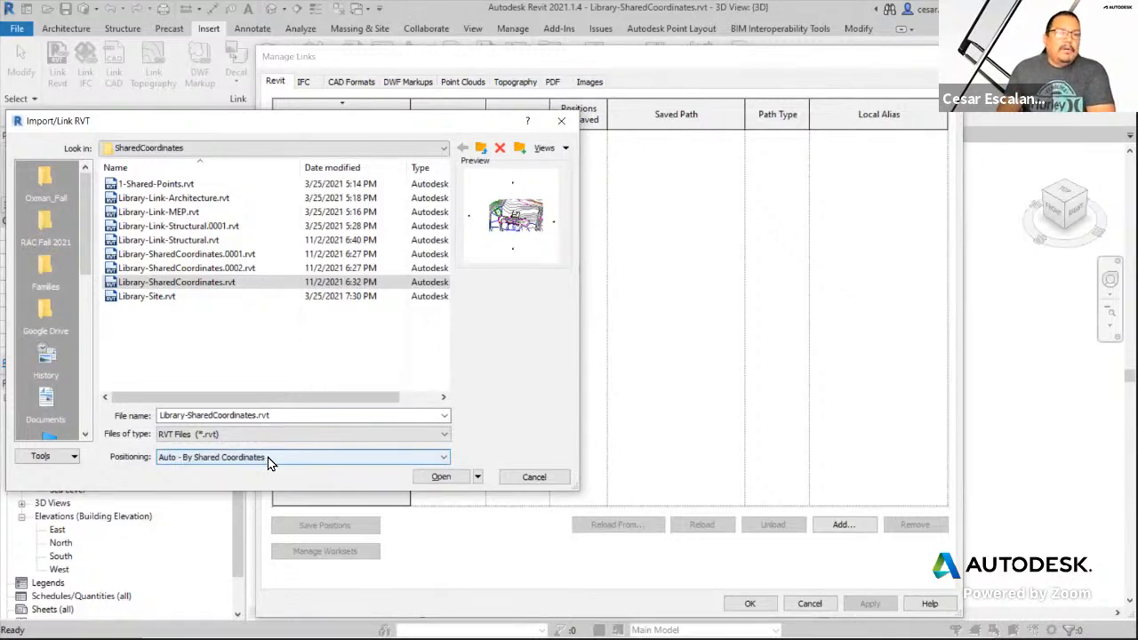
click(441, 478)
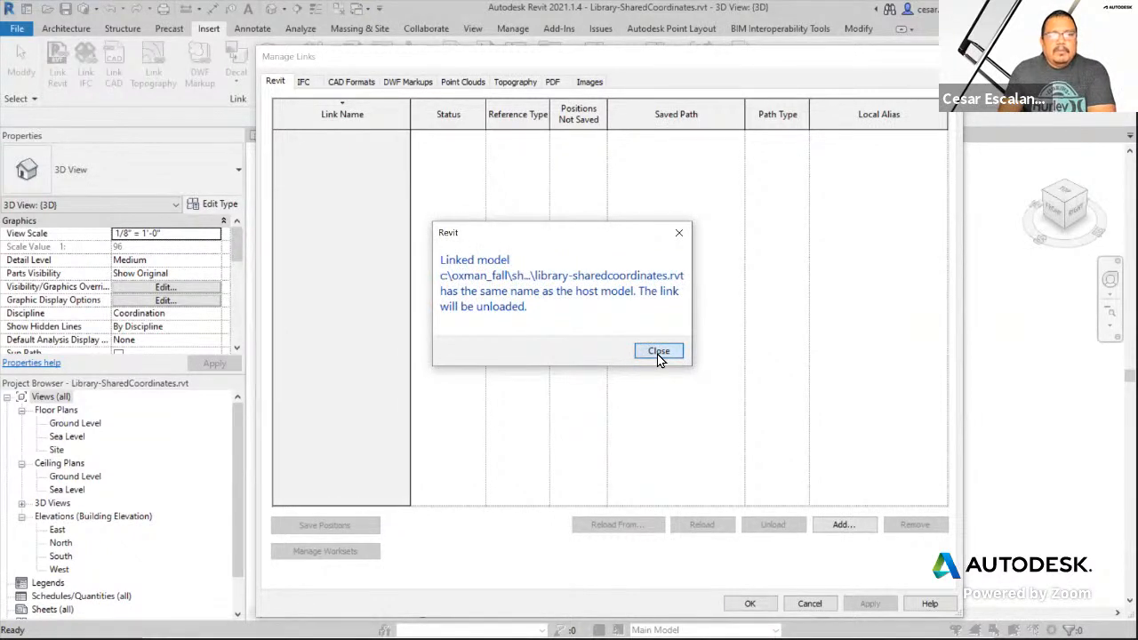
click(658, 352)
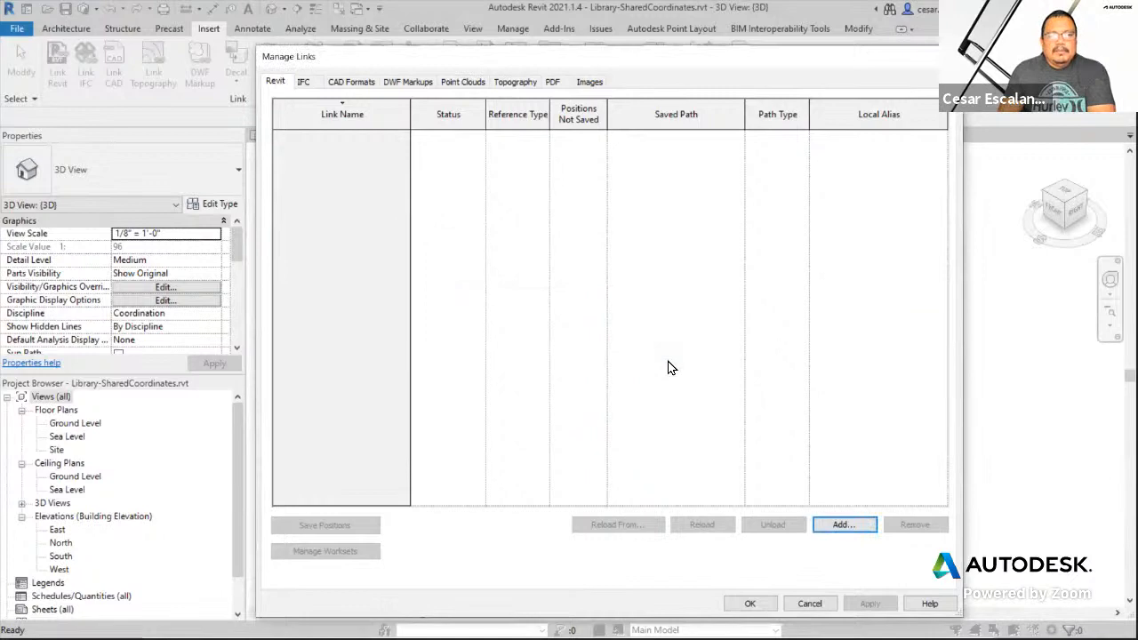
- Link the Library-Link-Structural.rvt model by shared coordinates and close the link manager
click(845, 525)
click(200, 241)
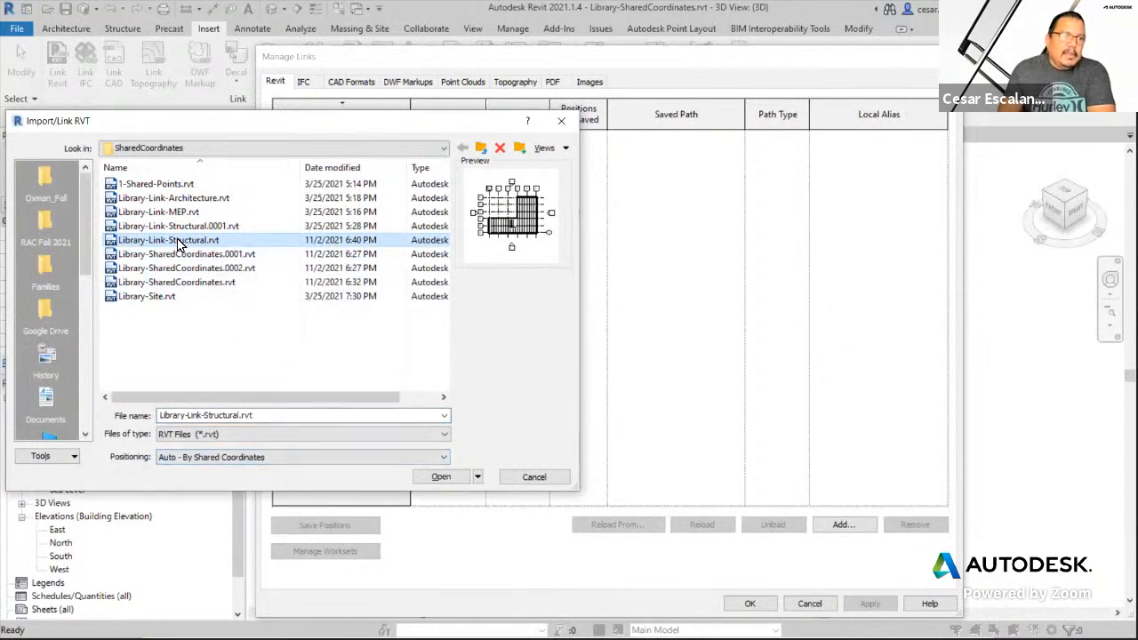
click(450, 475)
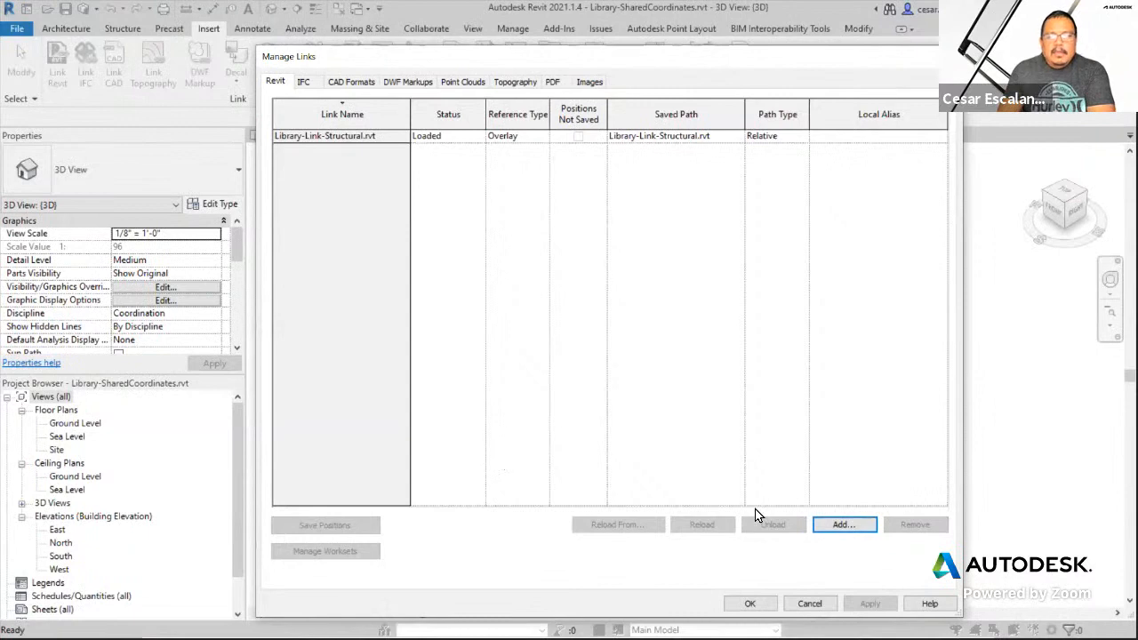
click(751, 603)
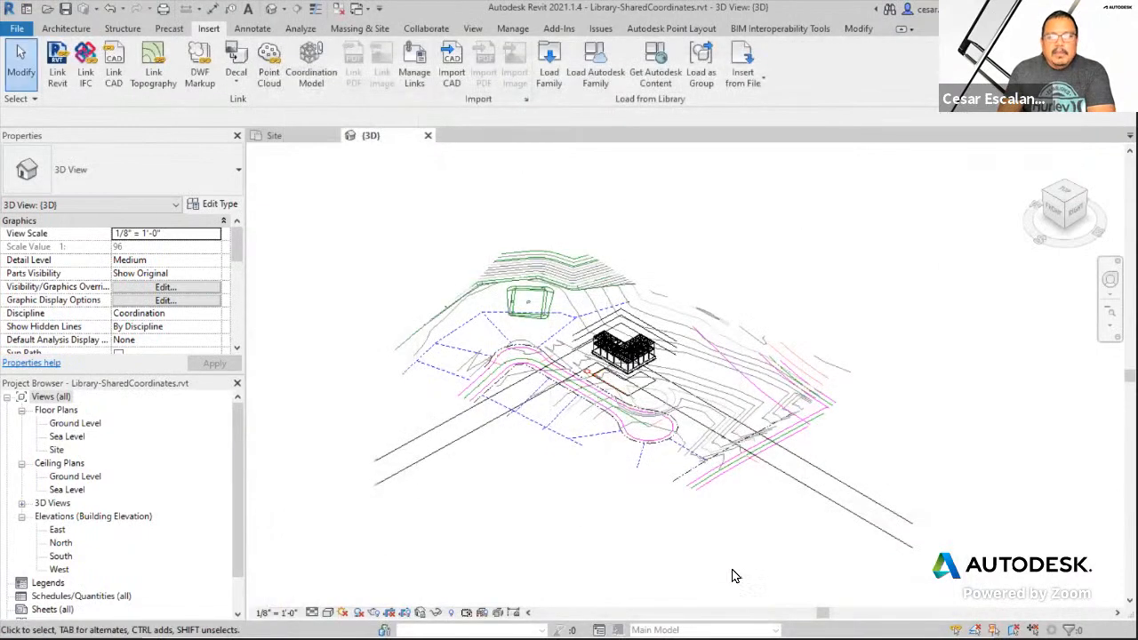
- Examine the position of the linked structural building on the site from several angles in the 3D view
shift+middle_drag(669, 557, 916, 498)
scroll(548, 422, up, 3)
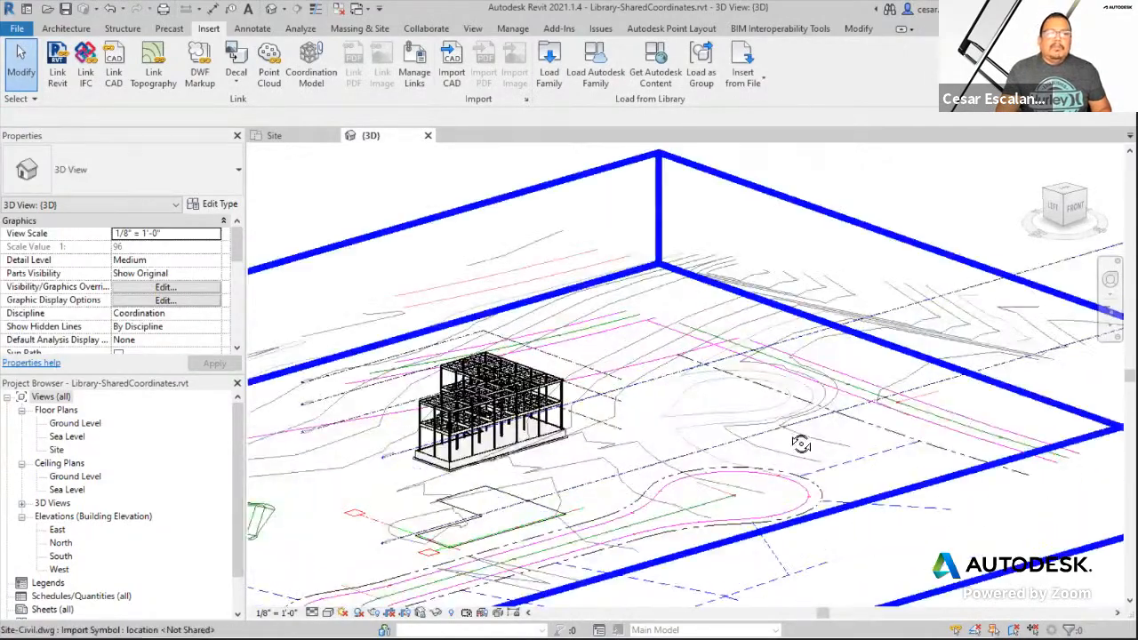
shift+middle_drag(801, 444, 612, 500)
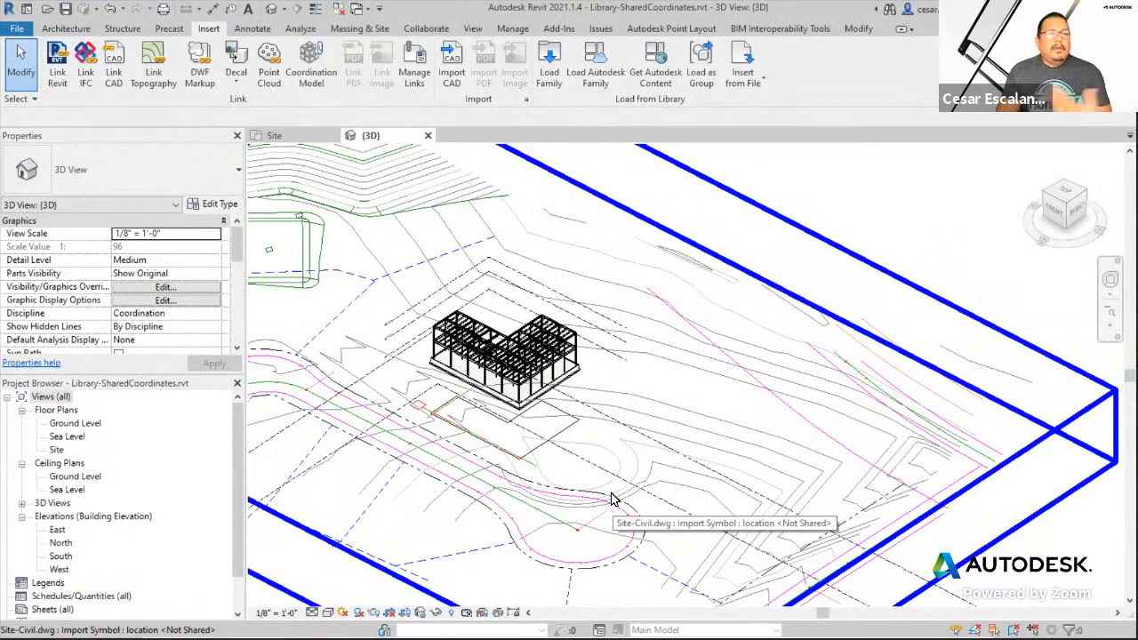
scroll(675, 480, down, 5)
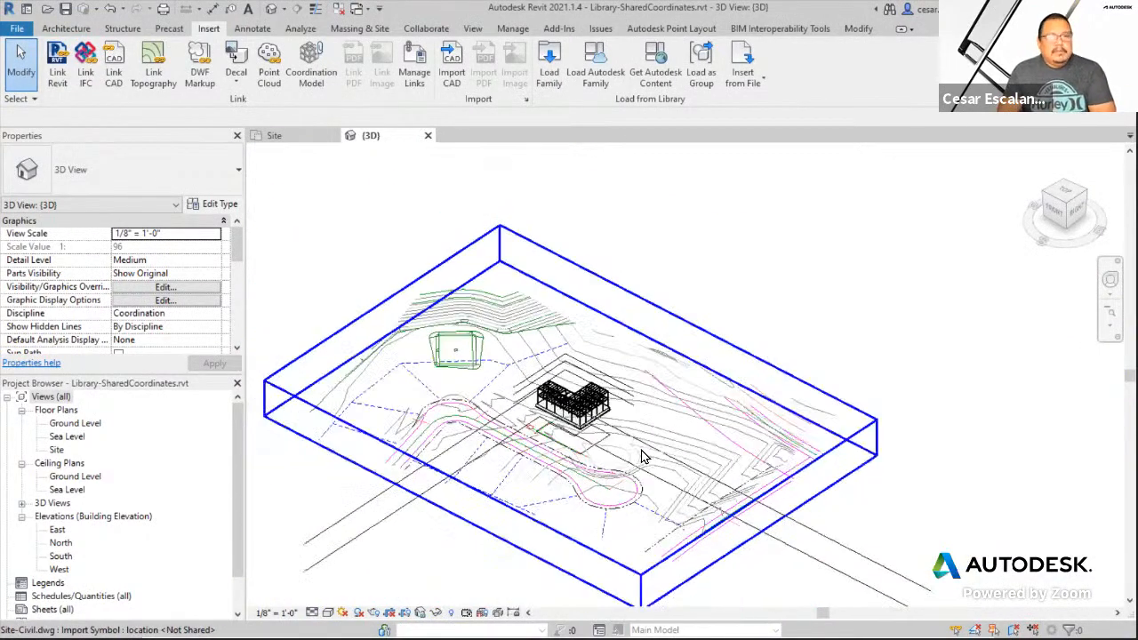
middle_drag(916, 482, 916, 382)
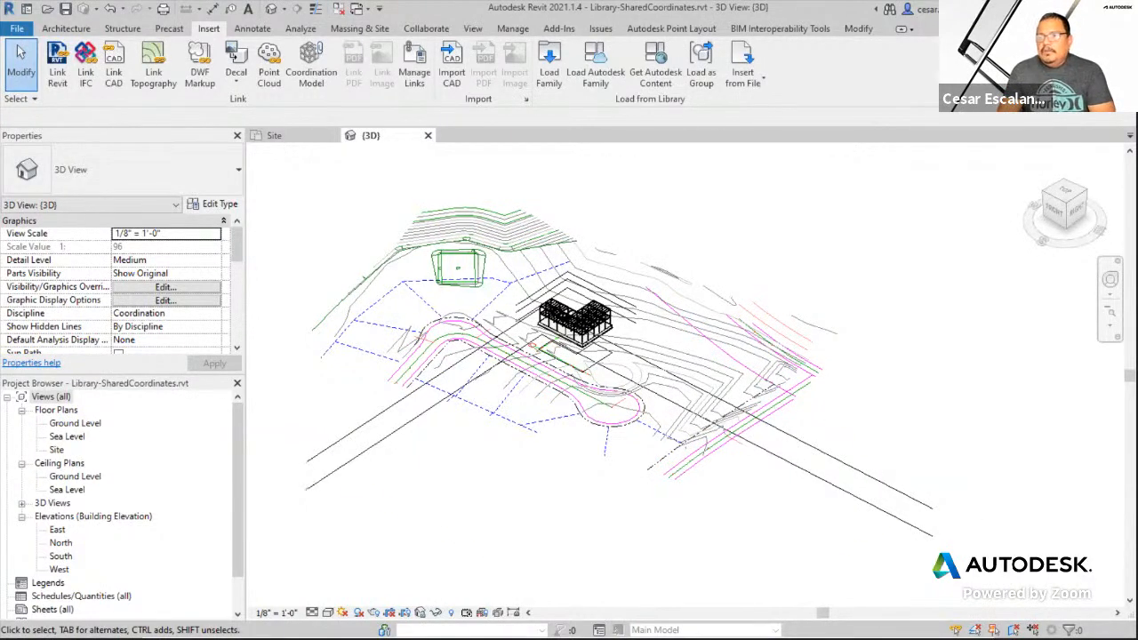
key(super+e)
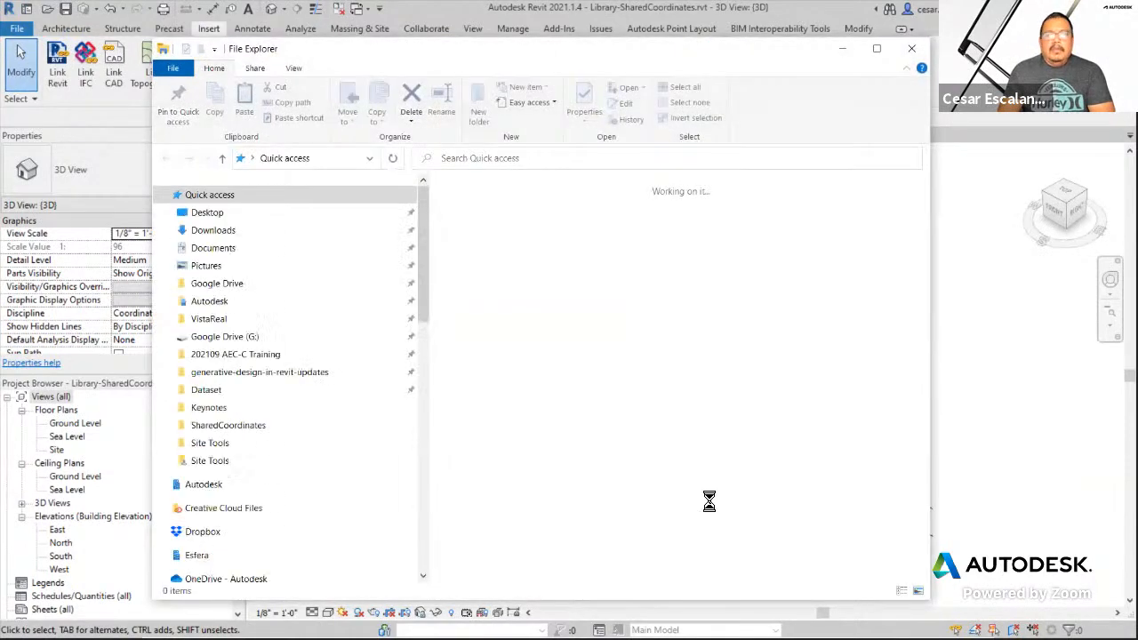
click(842, 51)
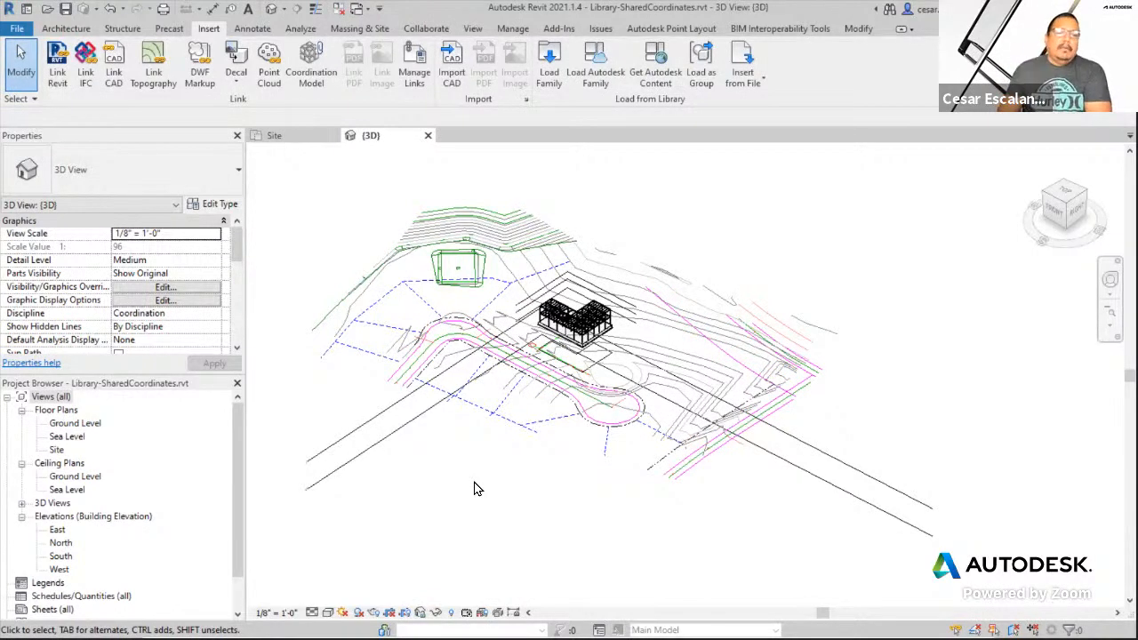
scroll(854, 317, up, 1)
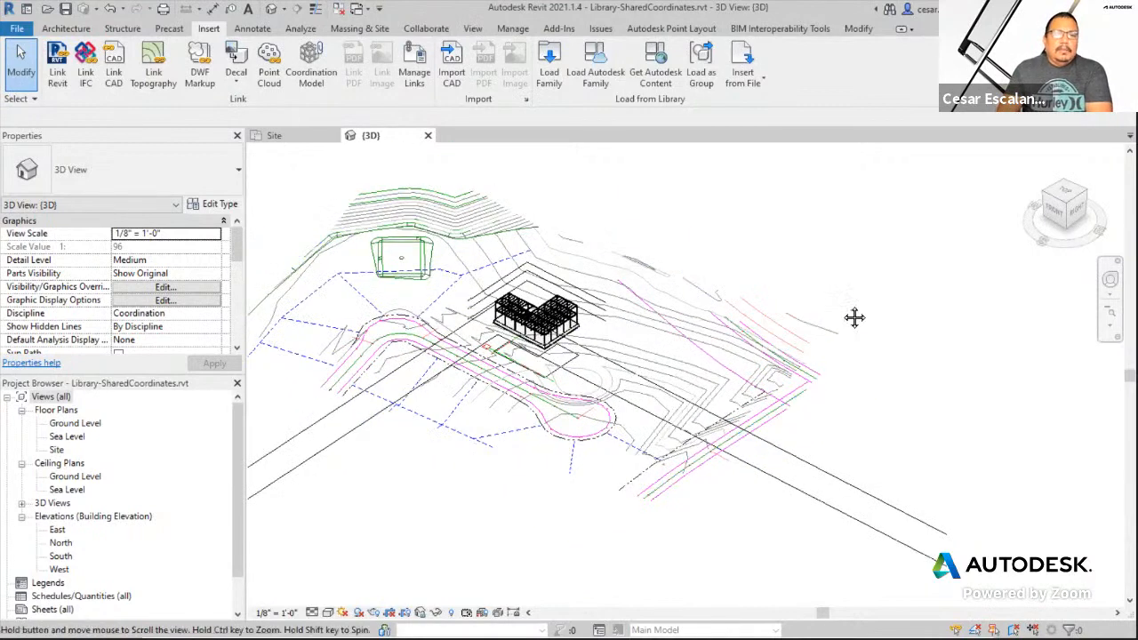
middle_drag(854, 318, 982, 321)
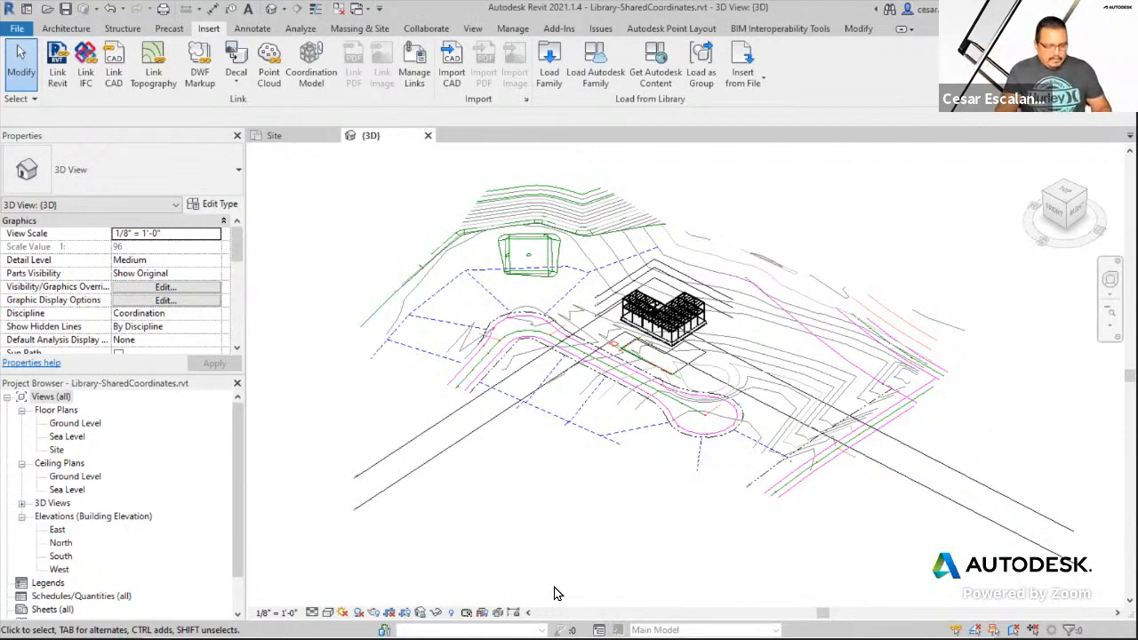
- Turn on the Survey Point and Project Base Point under the Site category in the 3D view's visibility overrides
key(v)
key(v)
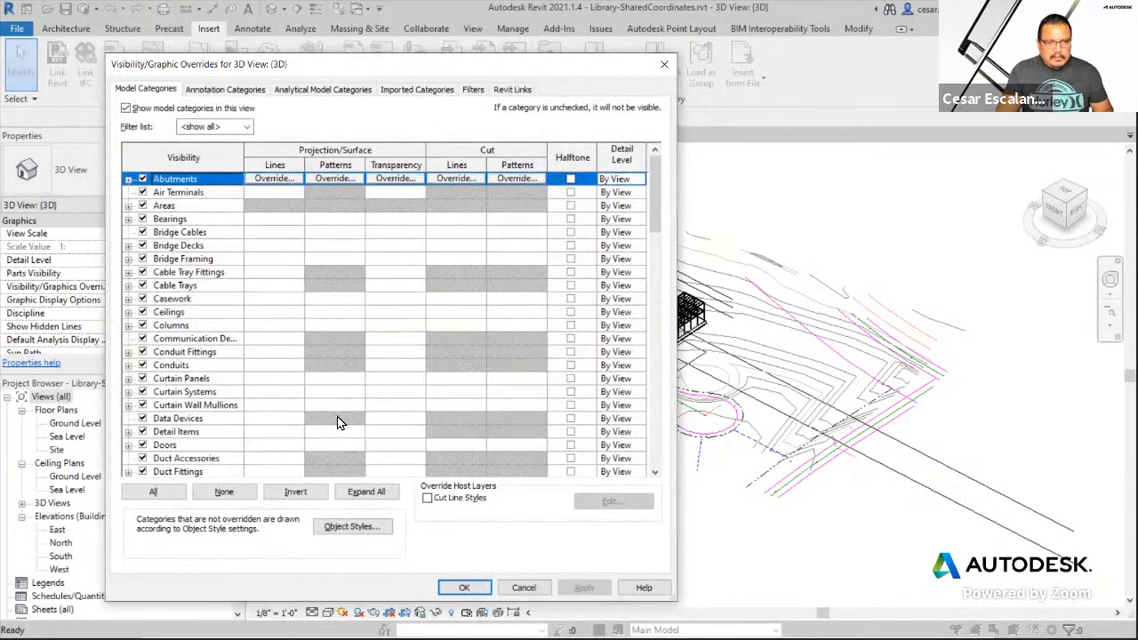
key(s)
scroll(338, 423, down, 1)
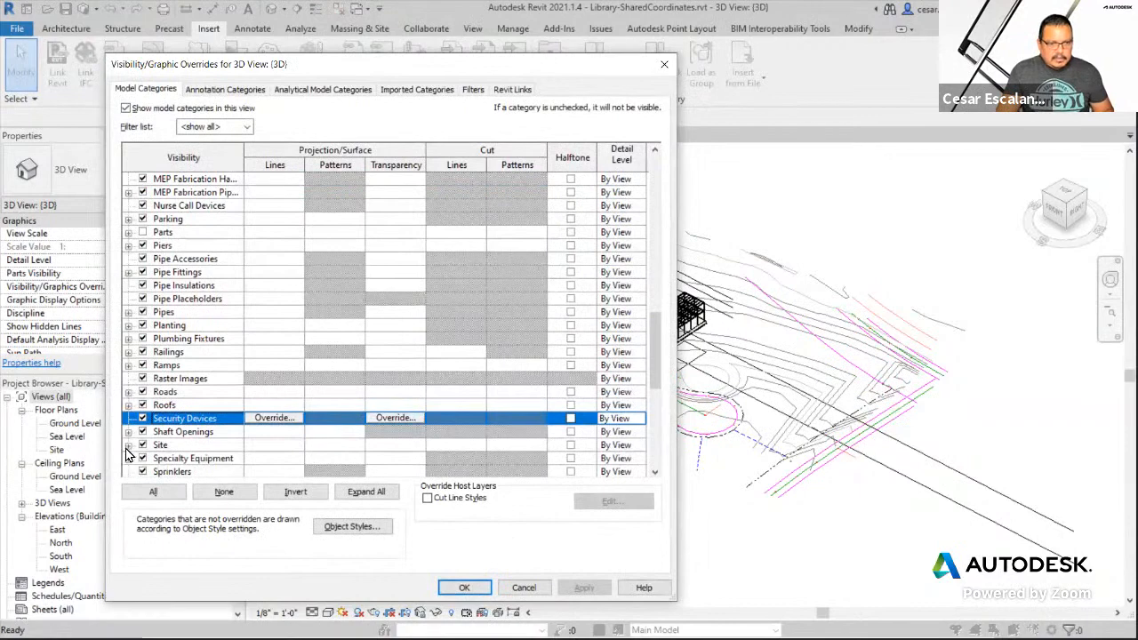
click(128, 446)
click(158, 444)
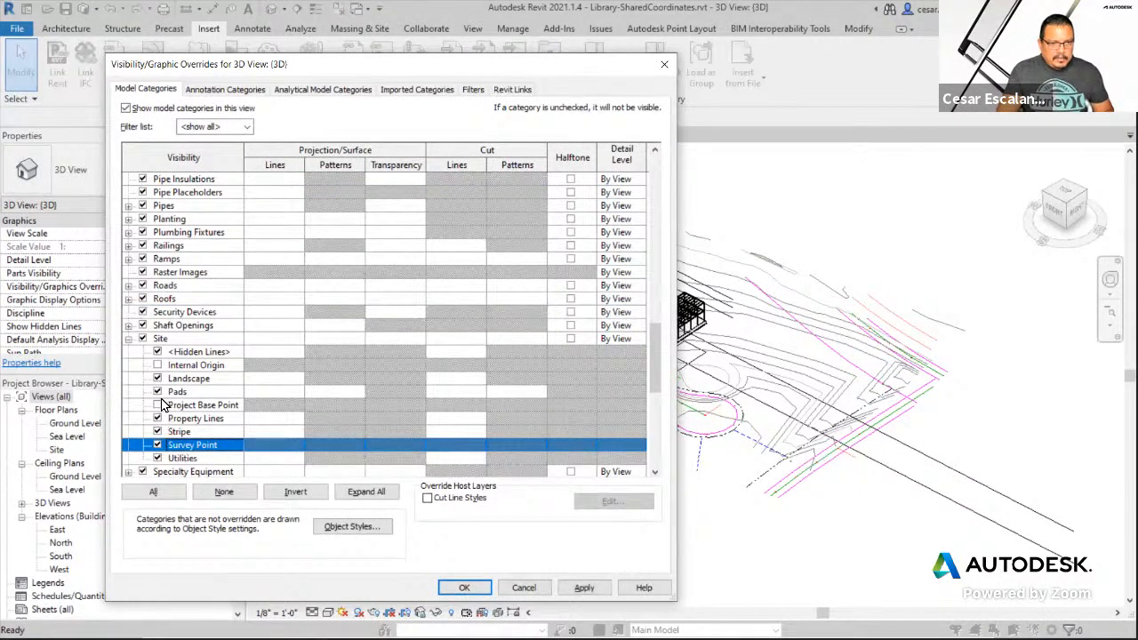
click(158, 405)
click(584, 588)
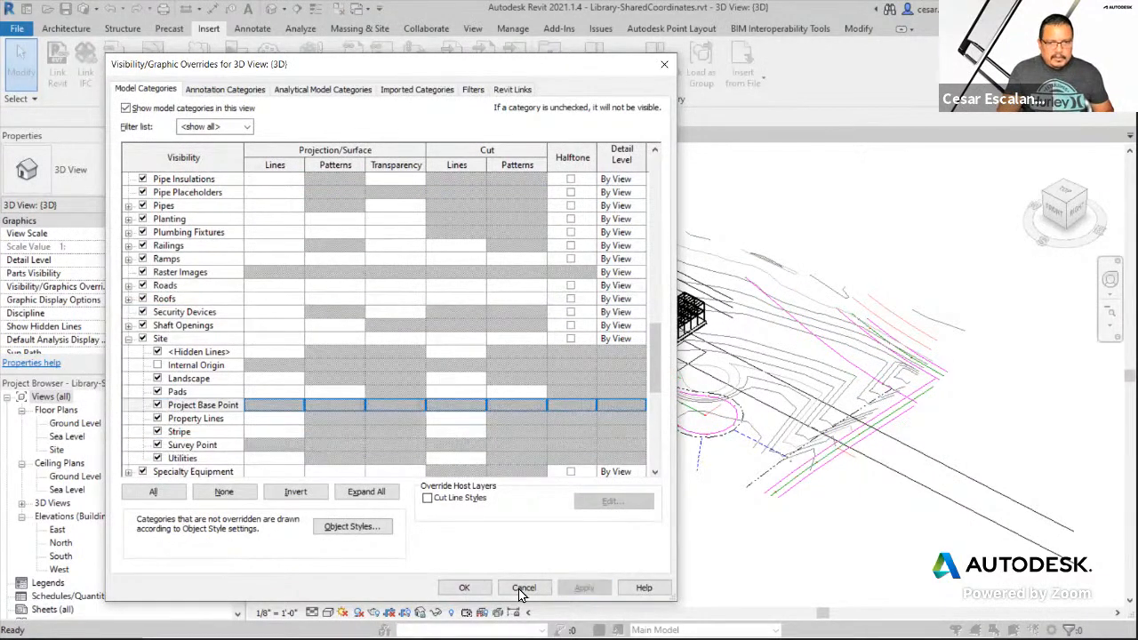
click(464, 587)
- Inspect the survey point's shared site coordinates in the 3D view and clear the selection
scroll(880, 382, up, 3)
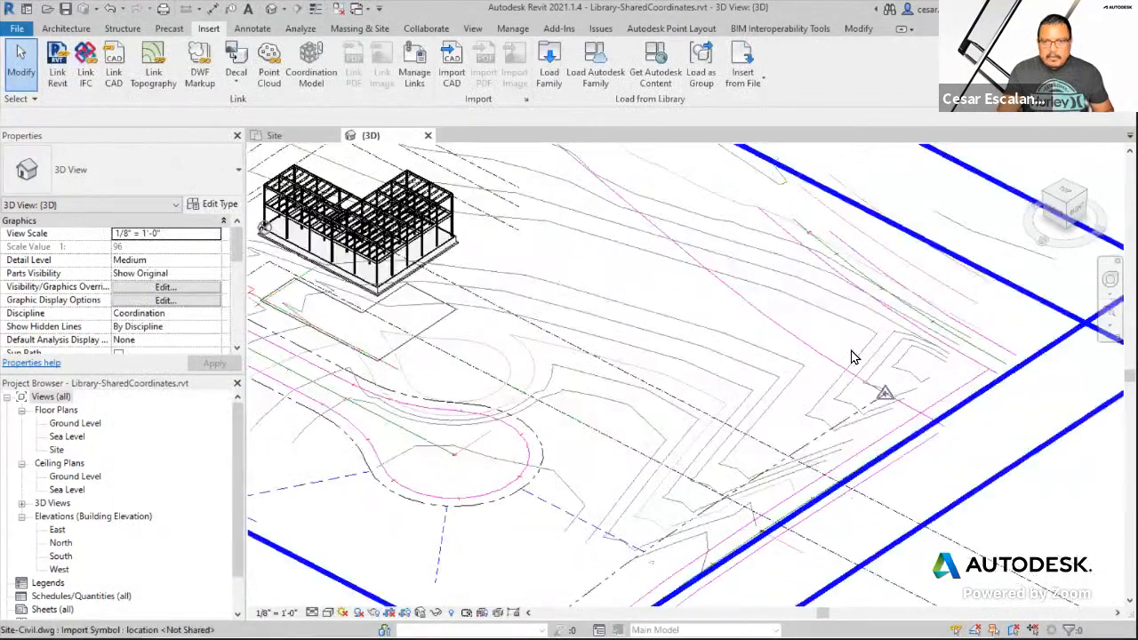
click(884, 393)
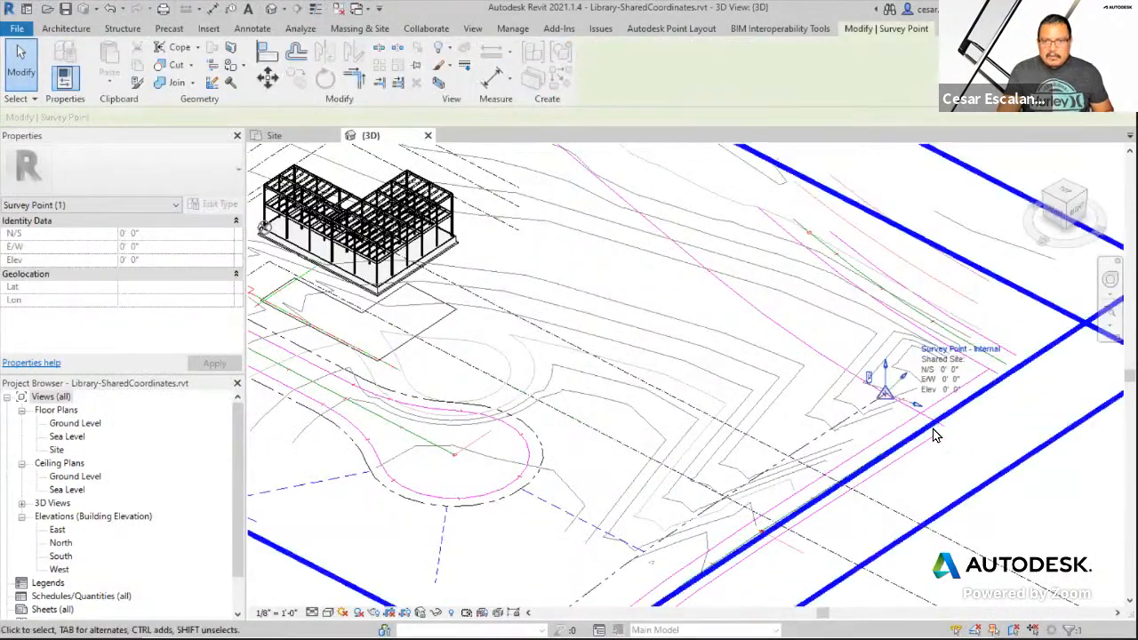
scroll(985, 526, down, 1)
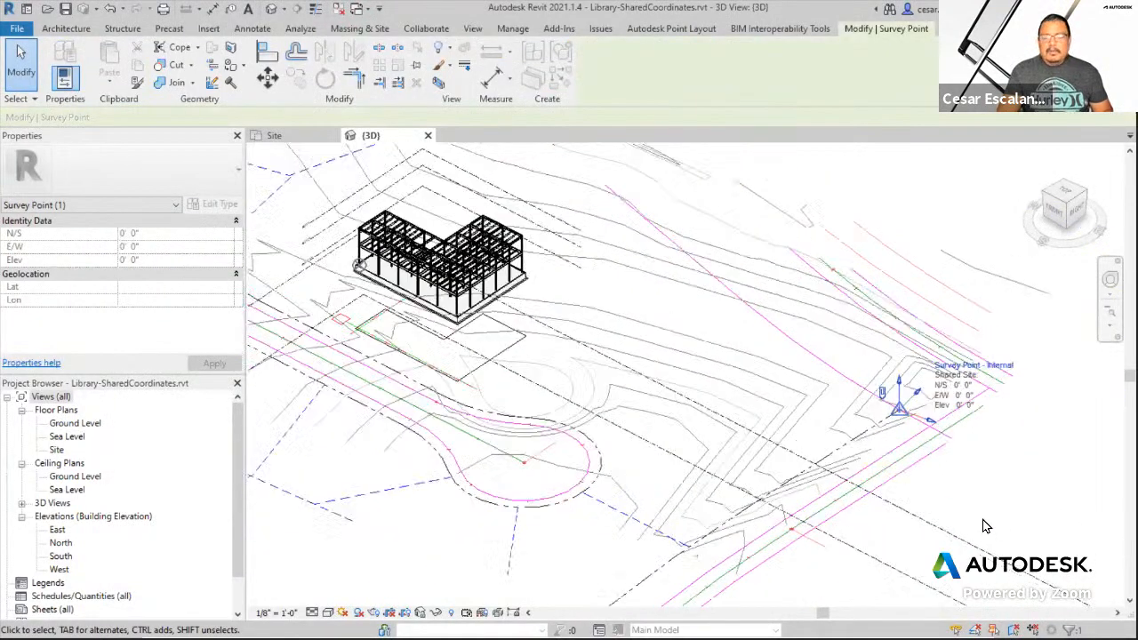
scroll(985, 526, down, 3)
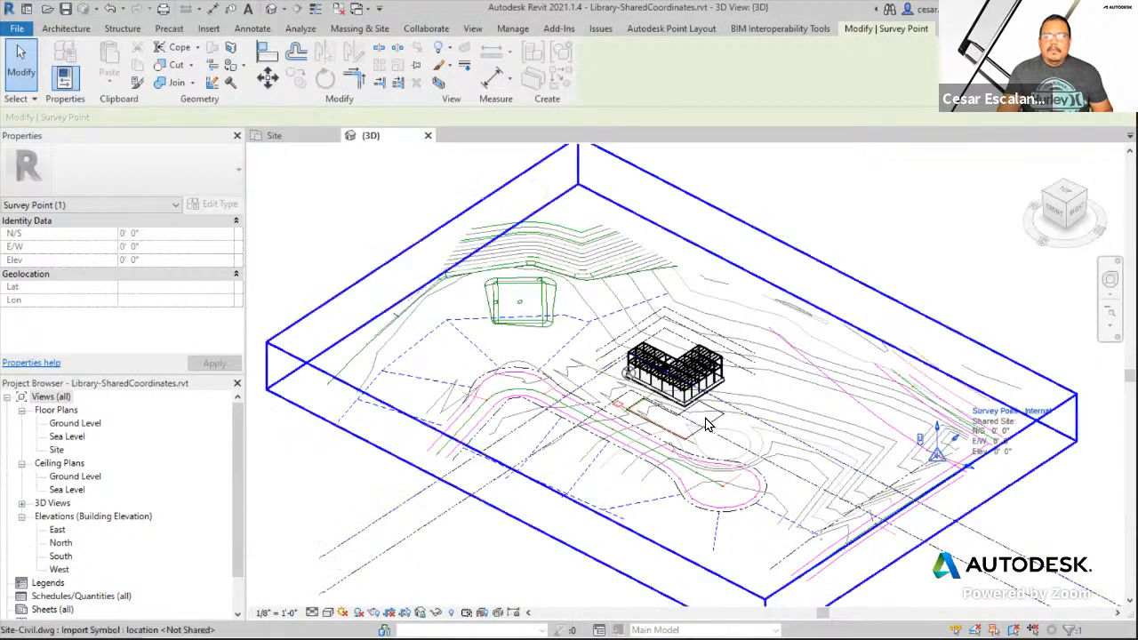
scroll(708, 425, down, 2)
shift+middle_drag(846, 518, 914, 533)
click(916, 562)
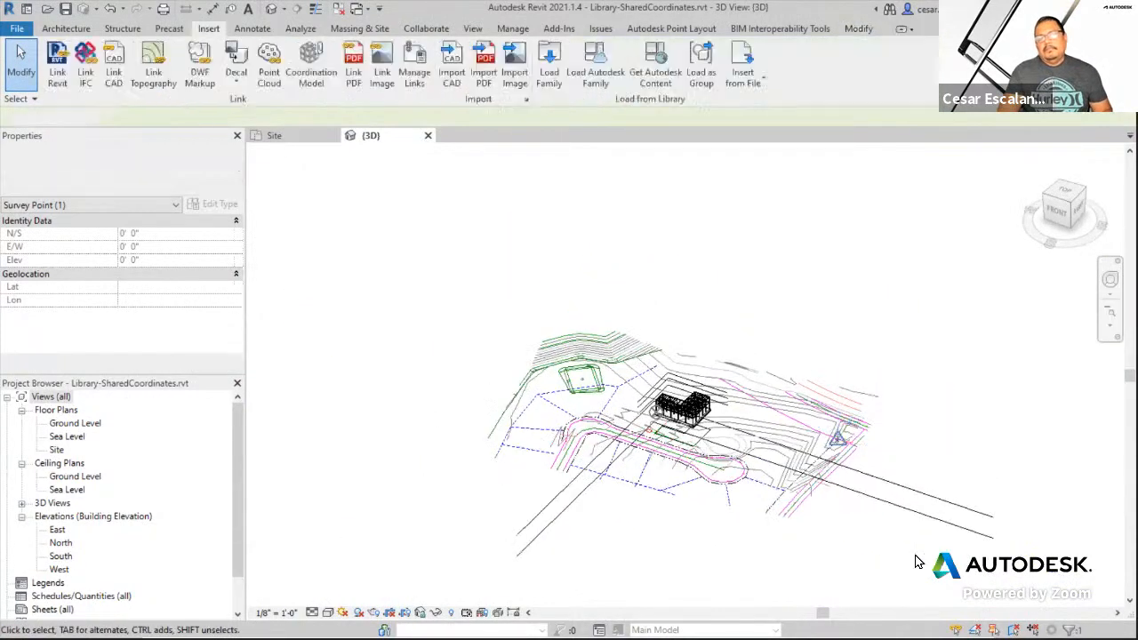
scroll(738, 531, up, 2)
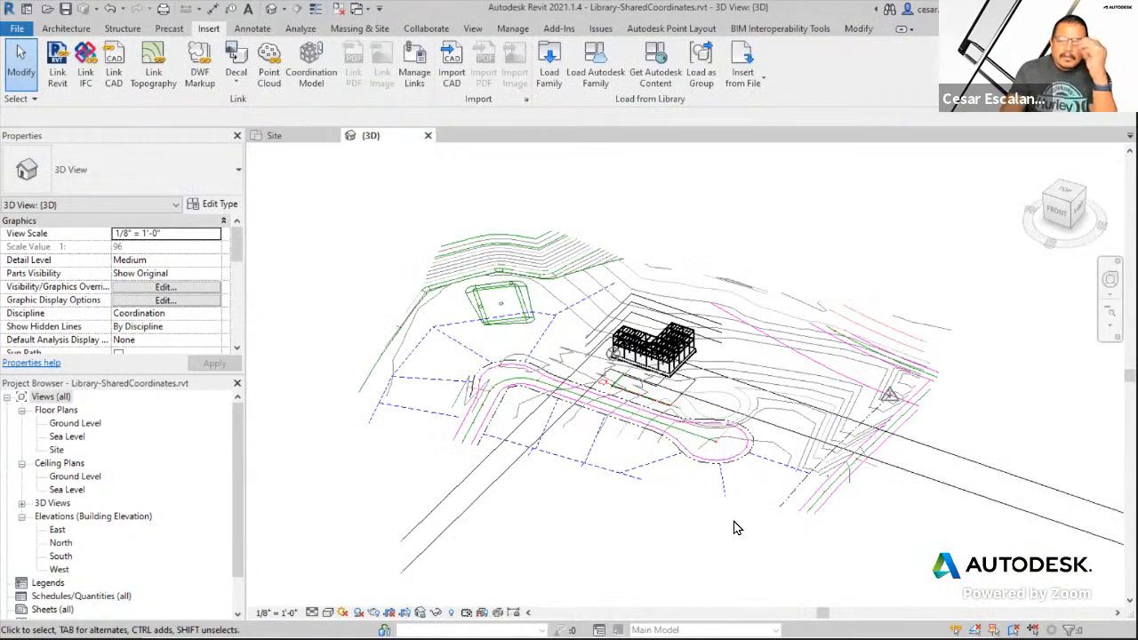
scroll(729, 535, up, 1)
scroll(912, 524, down, 1)
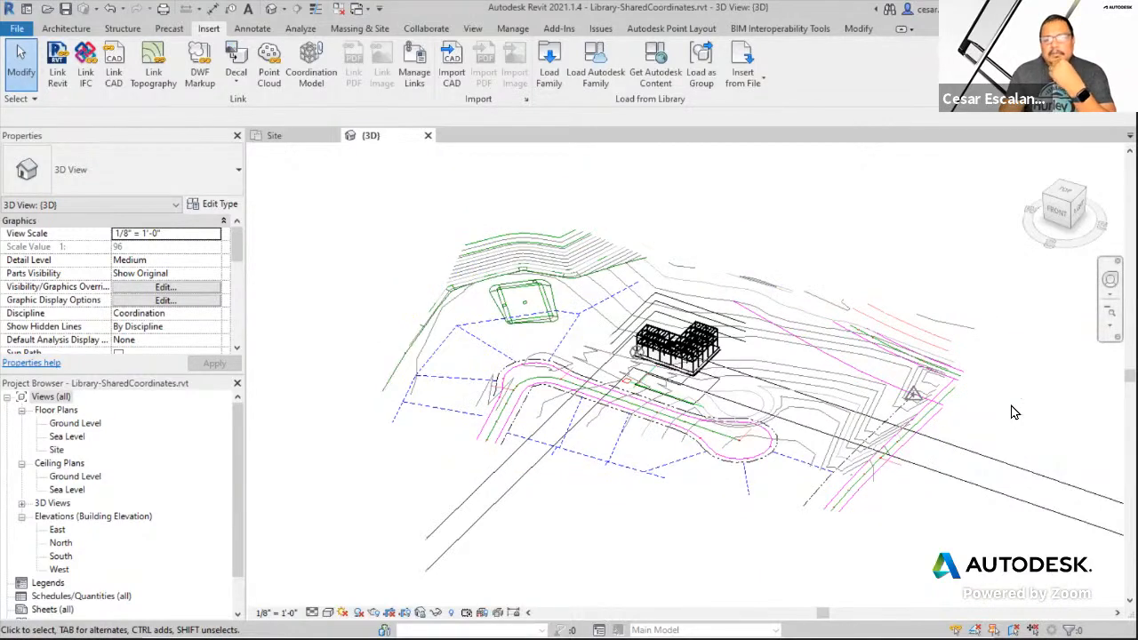
scroll(778, 435, up, 5)
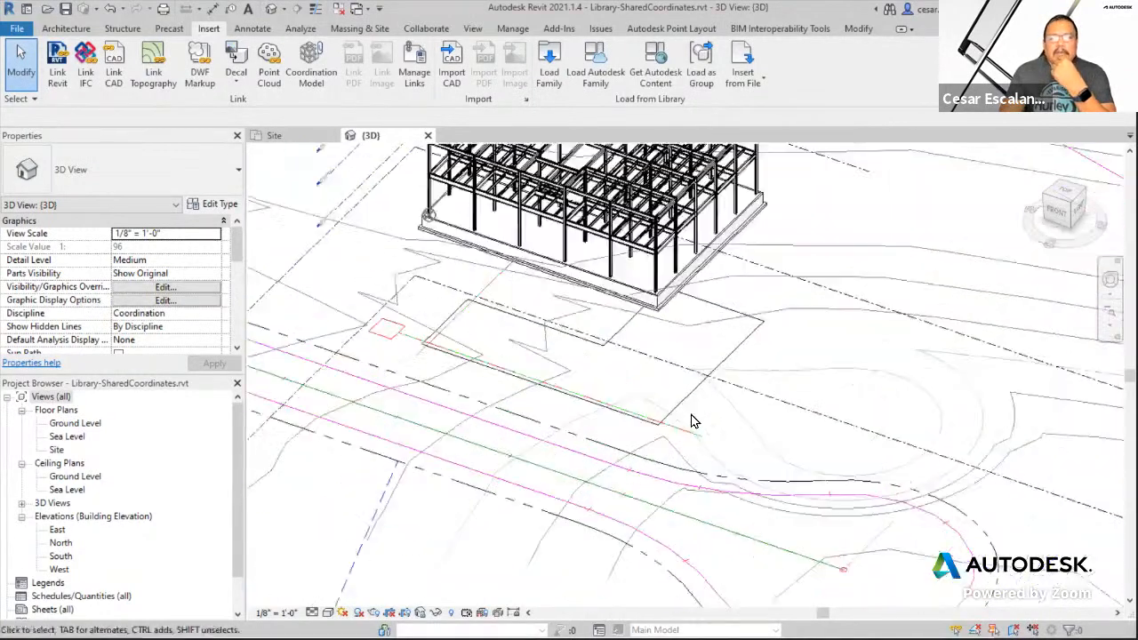
scroll(698, 409, up, 1)
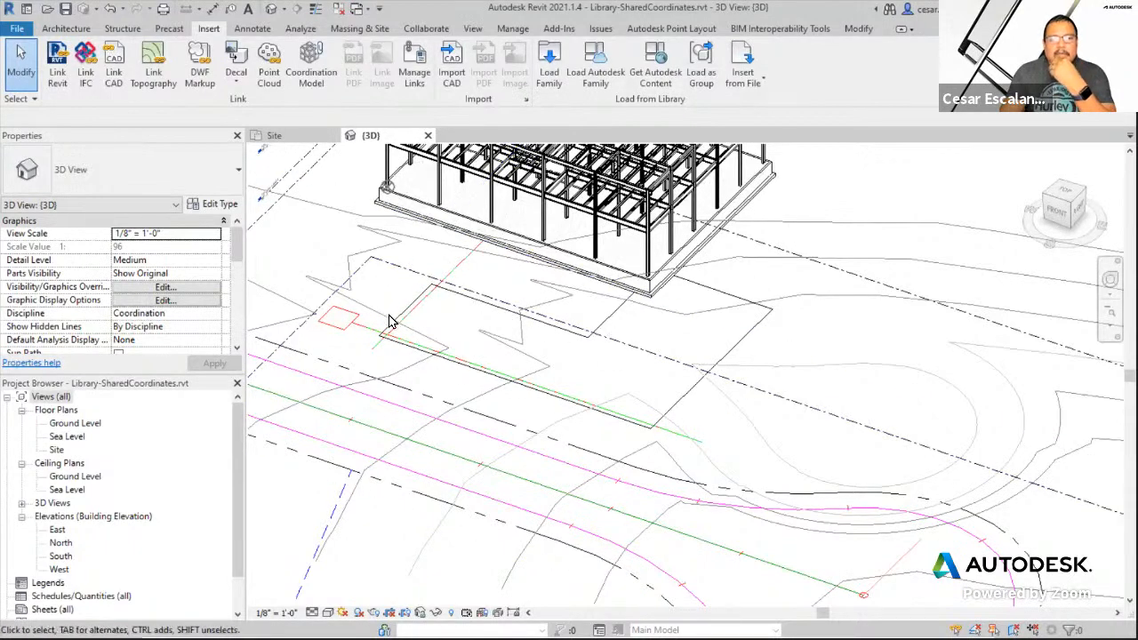
scroll(596, 326, down, 3)
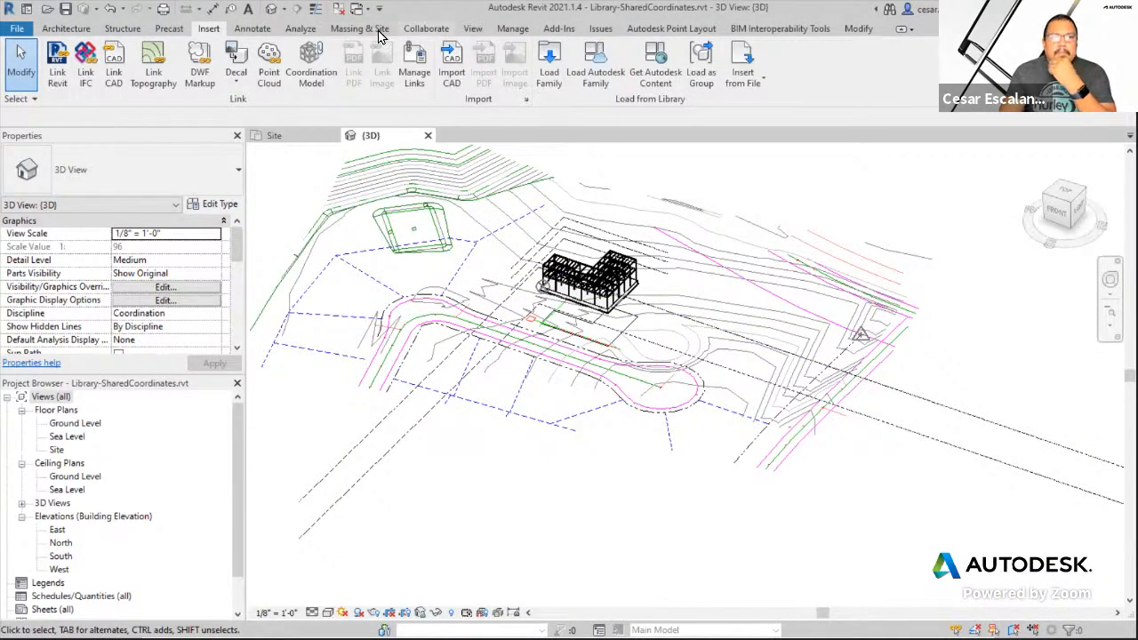
- Start a toposurface created from an import instance, using the linked Site-Civil.dwg in the 3D view
click(378, 29)
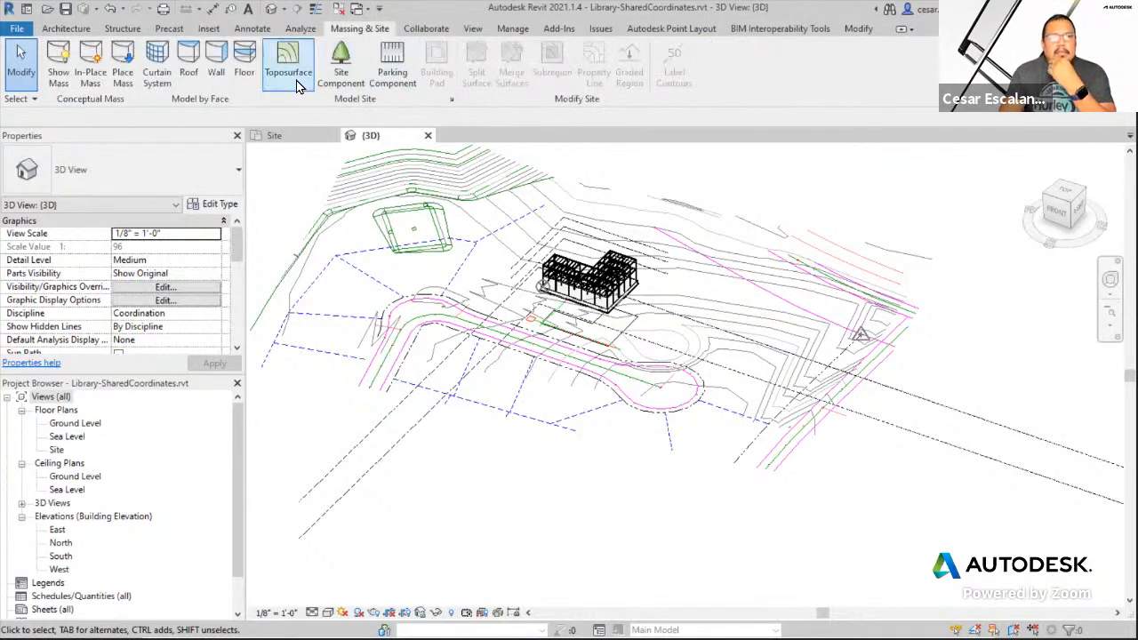
click(293, 73)
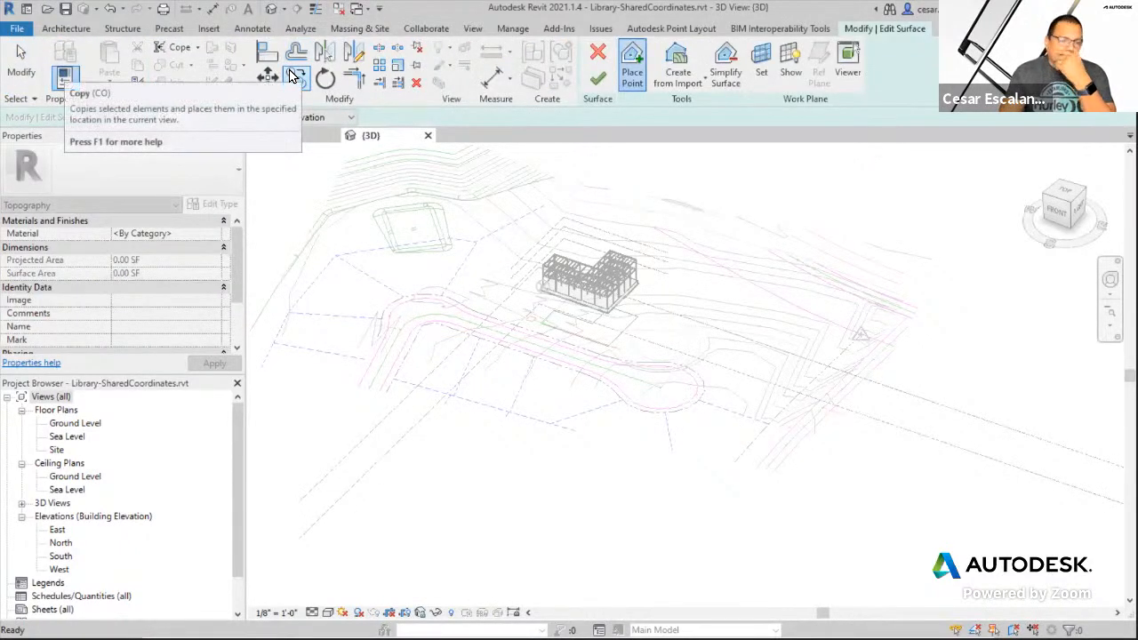
click(691, 86)
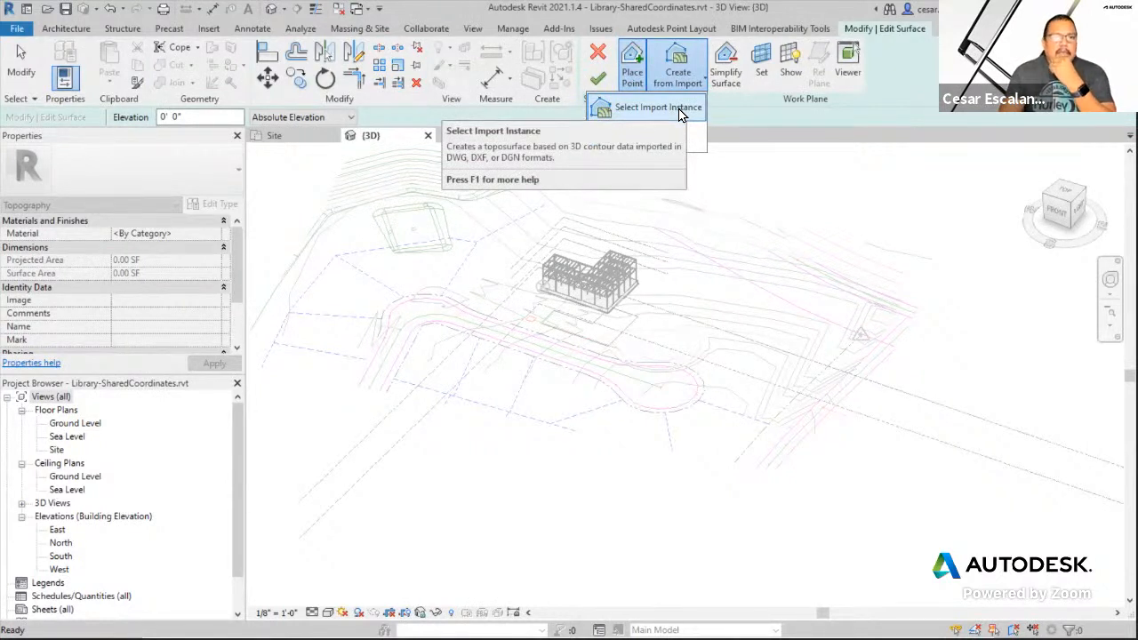
click(679, 109)
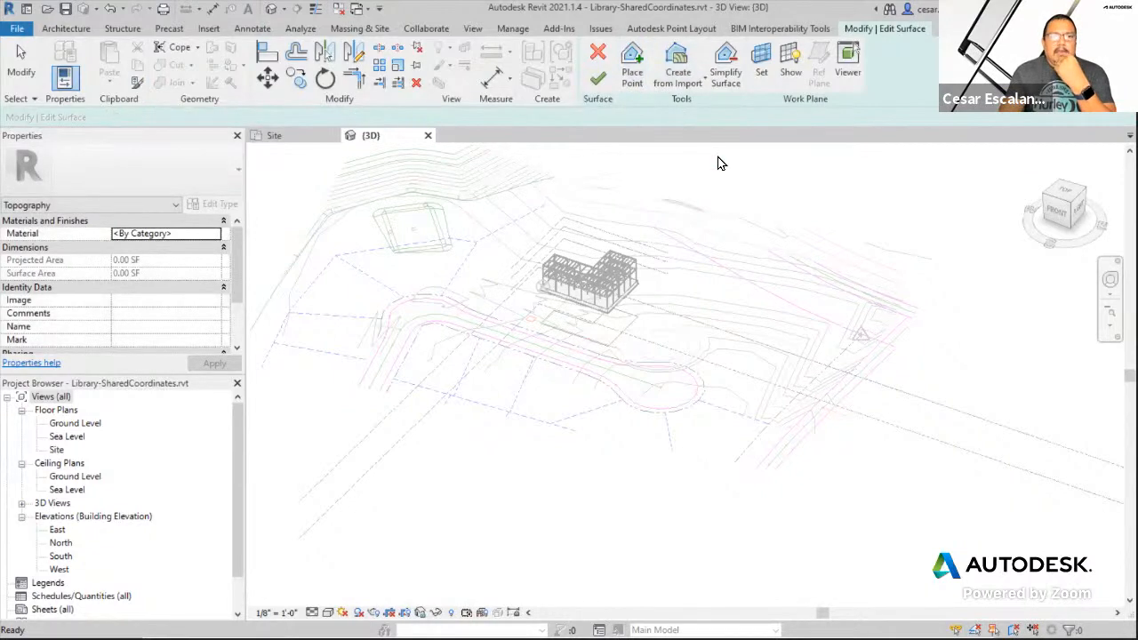
click(785, 259)
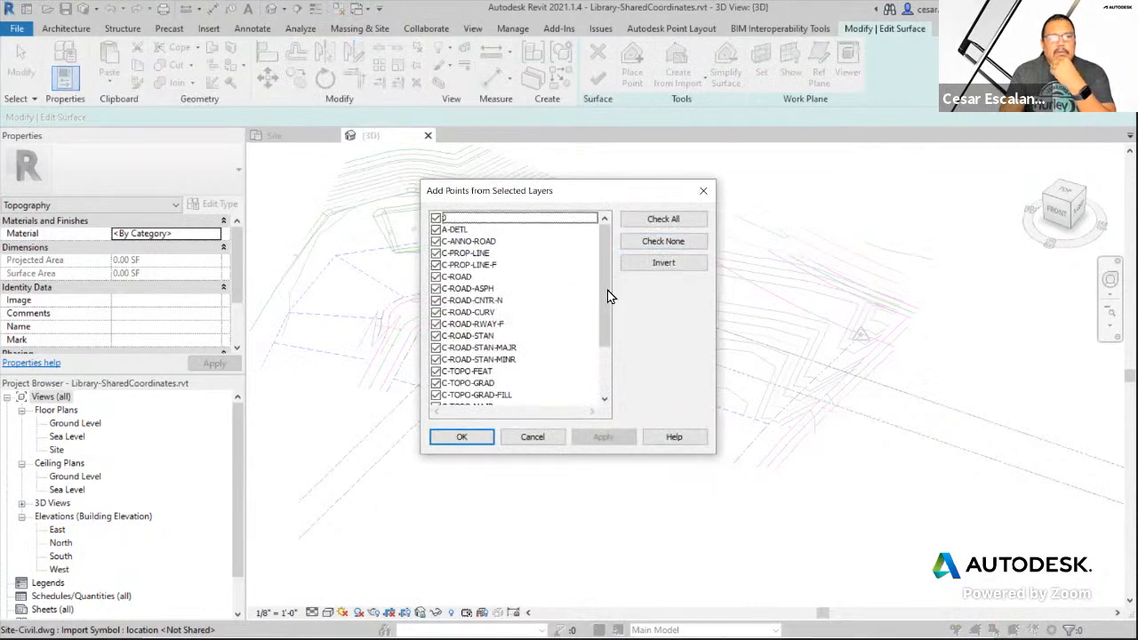
- Generate the surface points only from the C-TOPO-MAJR and C-TOPO-MINR layers and finish the toposurface
mouse_move(605, 295)
mouse_down()
mouse_move(605, 373)
mouse_move(602, 286)
mouse_up()
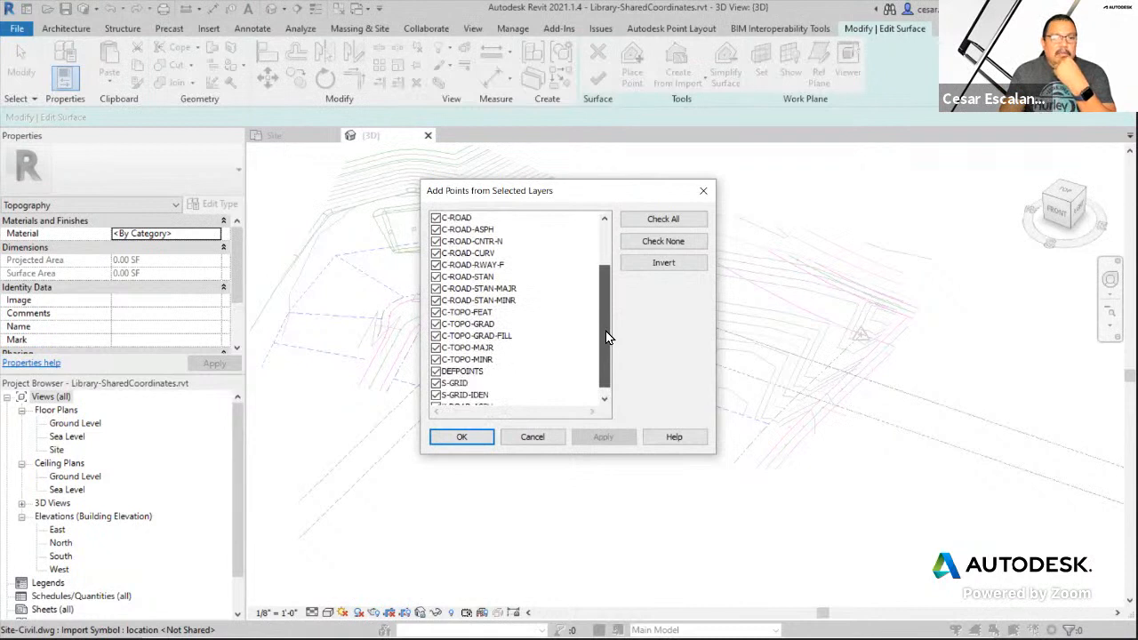
mouse_move(605, 331)
mouse_down()
mouse_move(605, 345)
mouse_move(601, 314)
mouse_move(604, 331)
mouse_up()
click(483, 337)
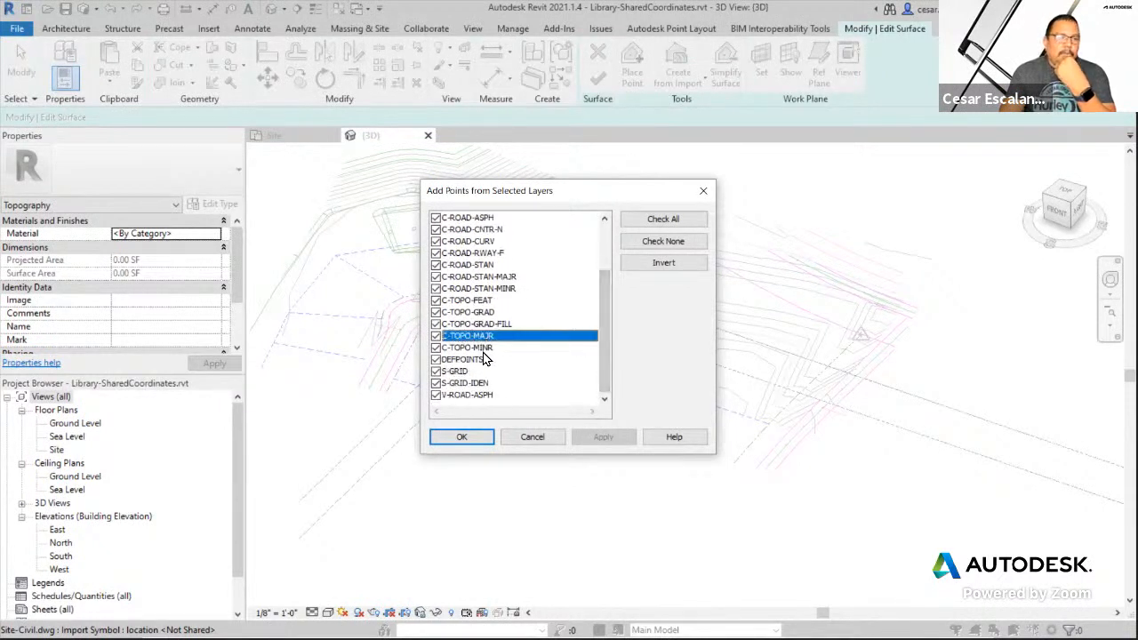
click(483, 349)
click(479, 338)
click(479, 347)
click(478, 337)
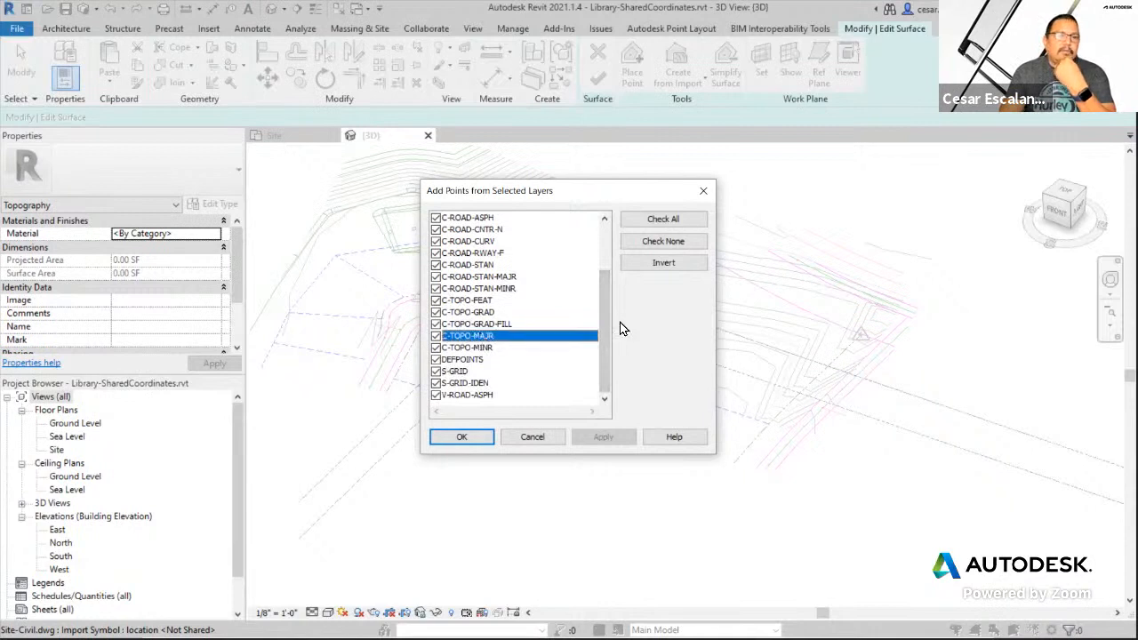
click(664, 244)
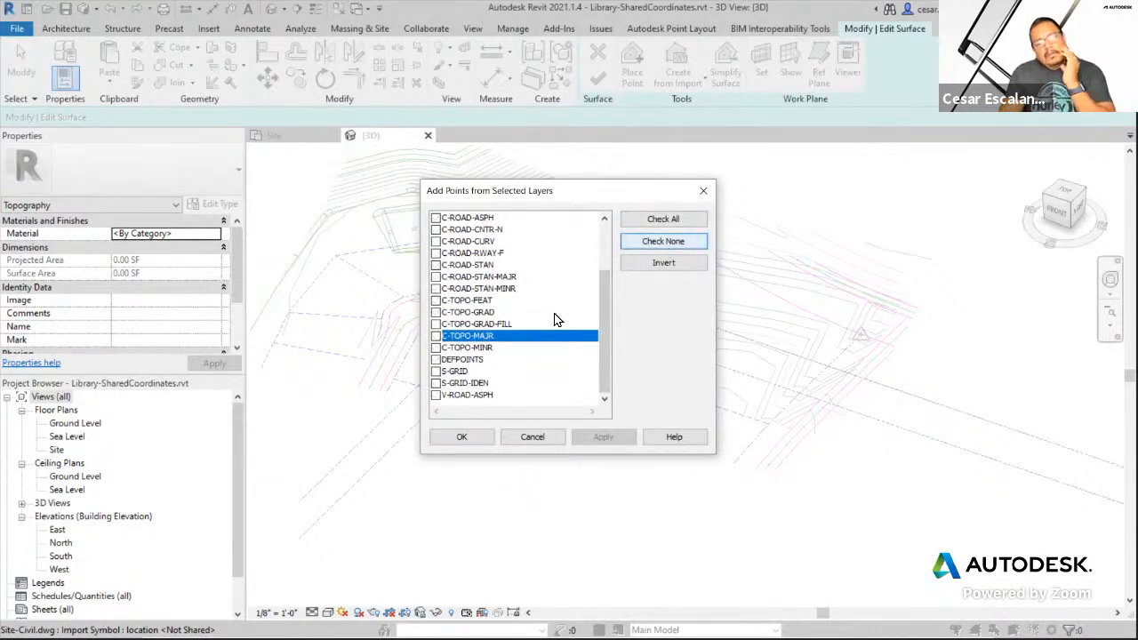
click(436, 336)
click(436, 349)
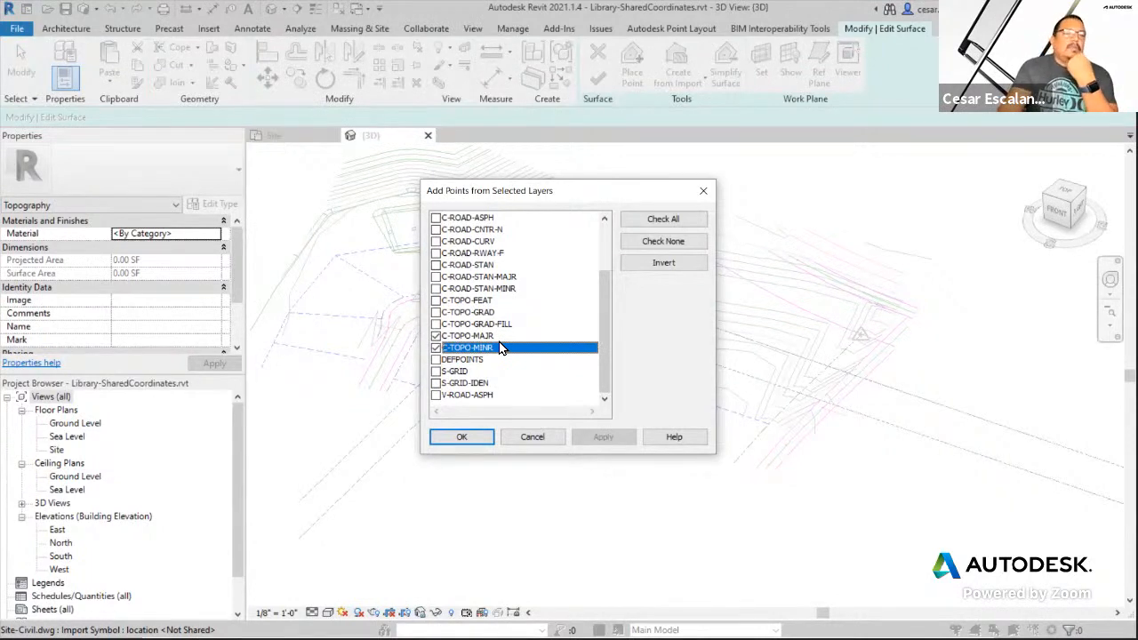
click(463, 436)
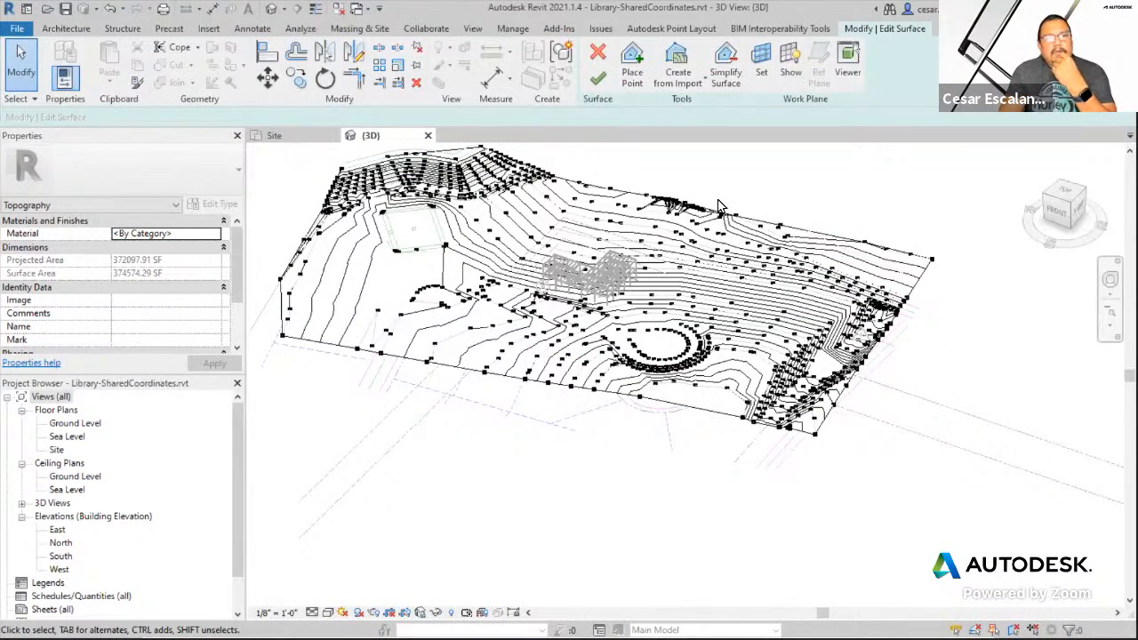
click(604, 82)
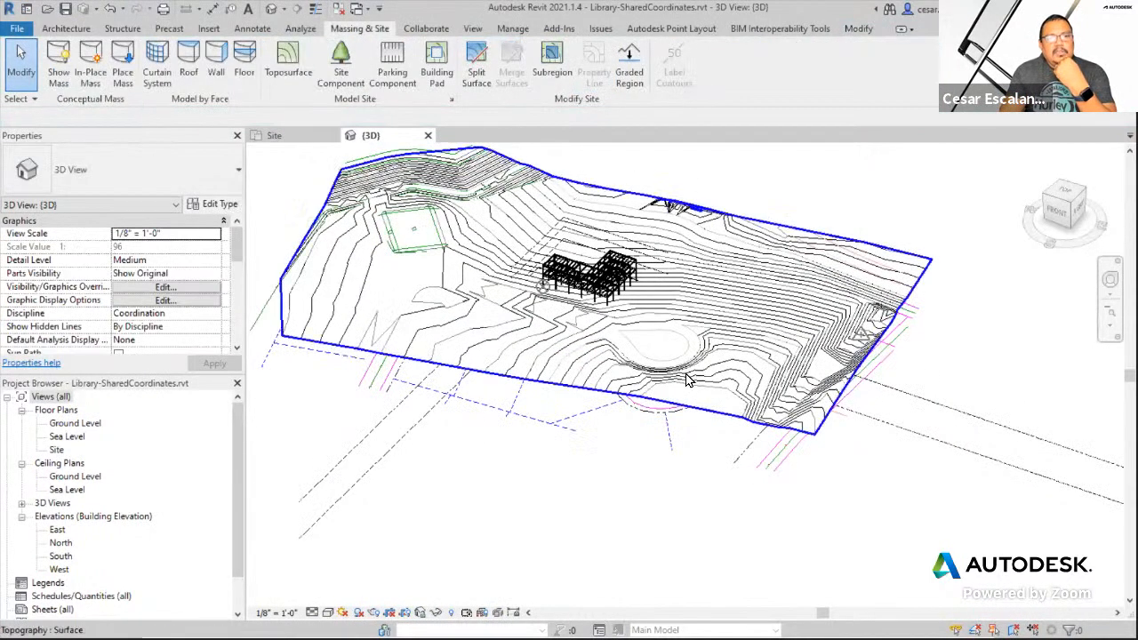
- Display the 3D view as Shaded and examine how the linked structural building sits on the toposurface
click(327, 613)
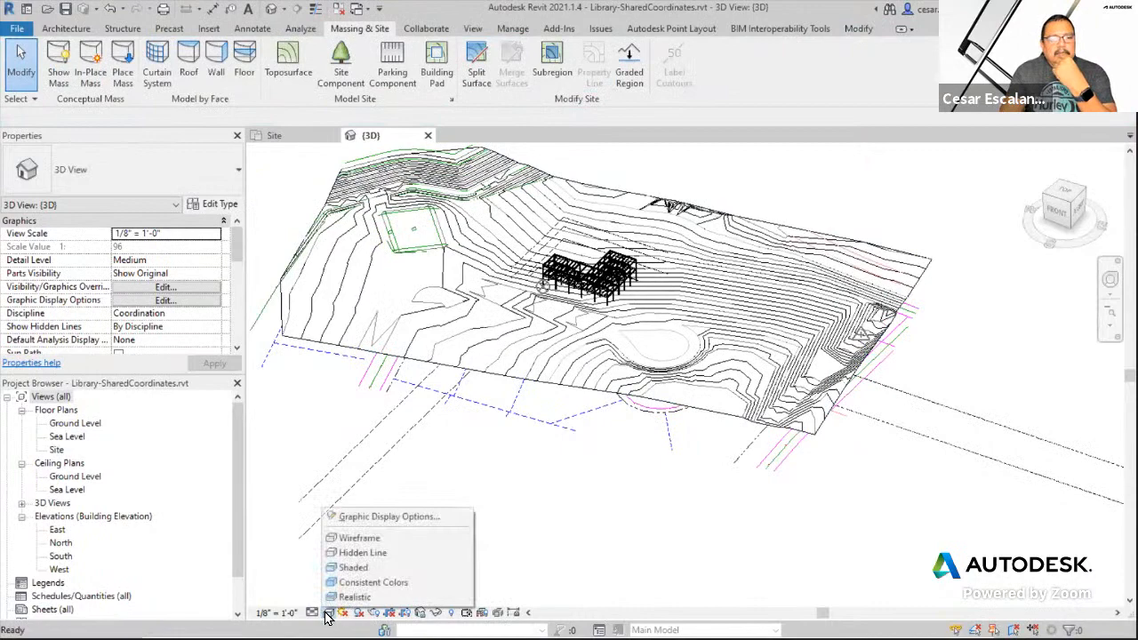
click(356, 569)
scroll(592, 302, up, 5)
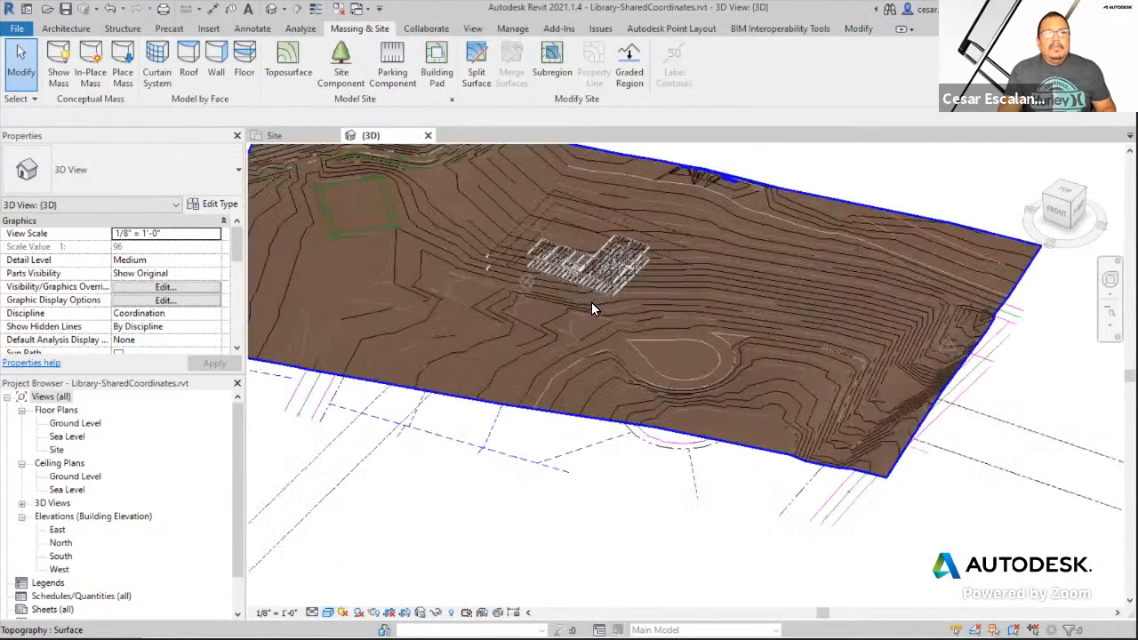
shift+middle_drag(502, 287, 751, 342)
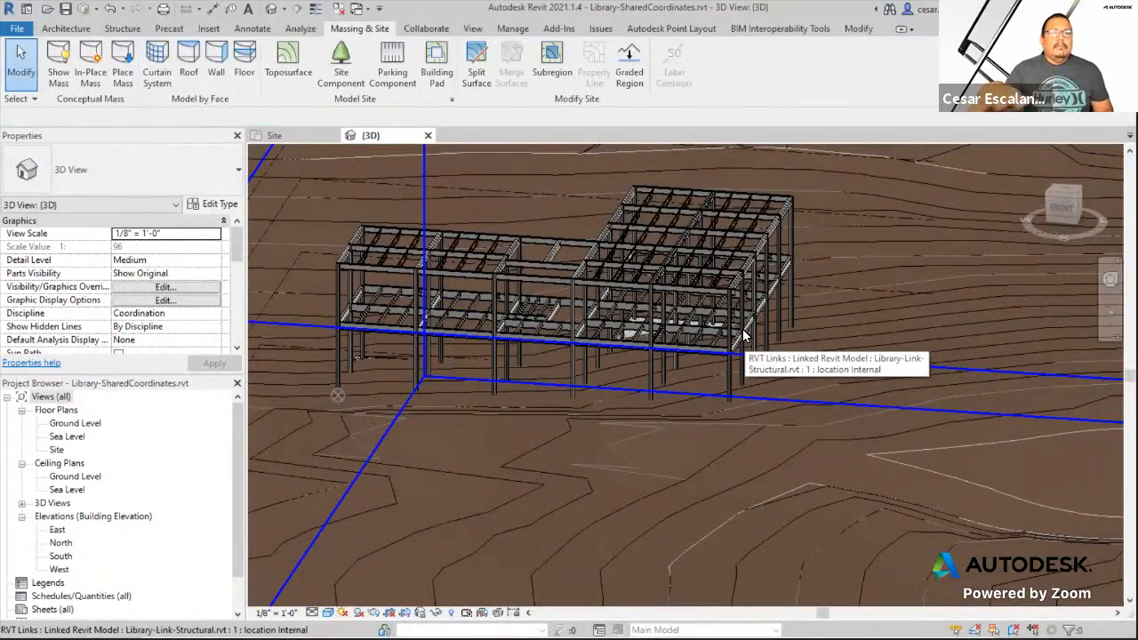
scroll(747, 405, down, 3)
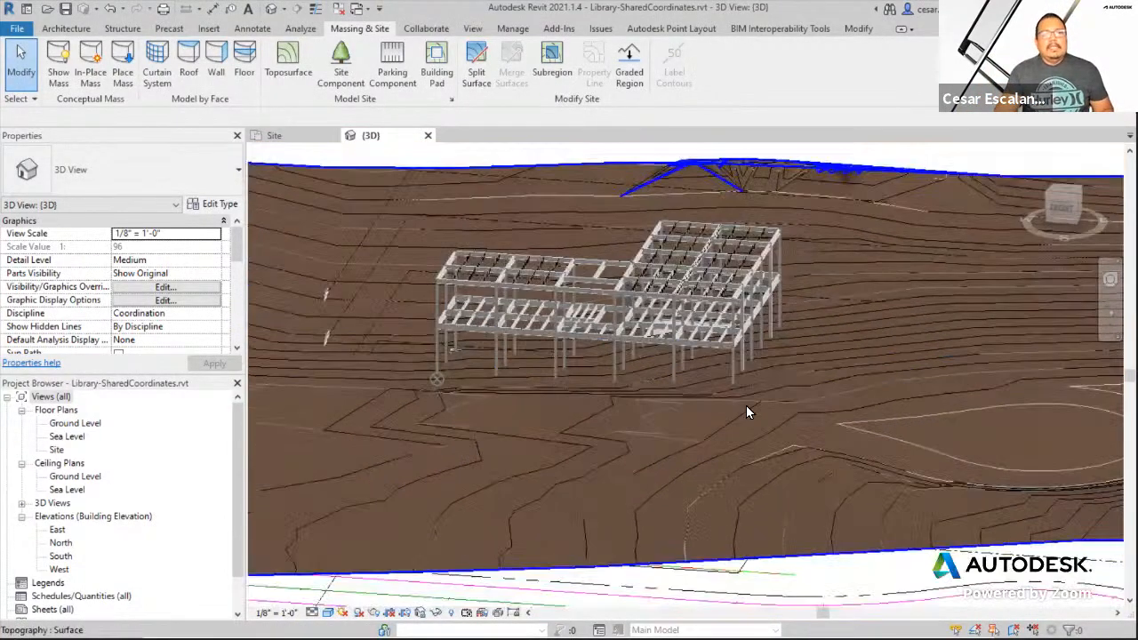
shift+middle_drag(792, 447, 792, 481)
- Set the 3D view's visual style to Wireframe and frame the building and surrounding site
click(328, 612)
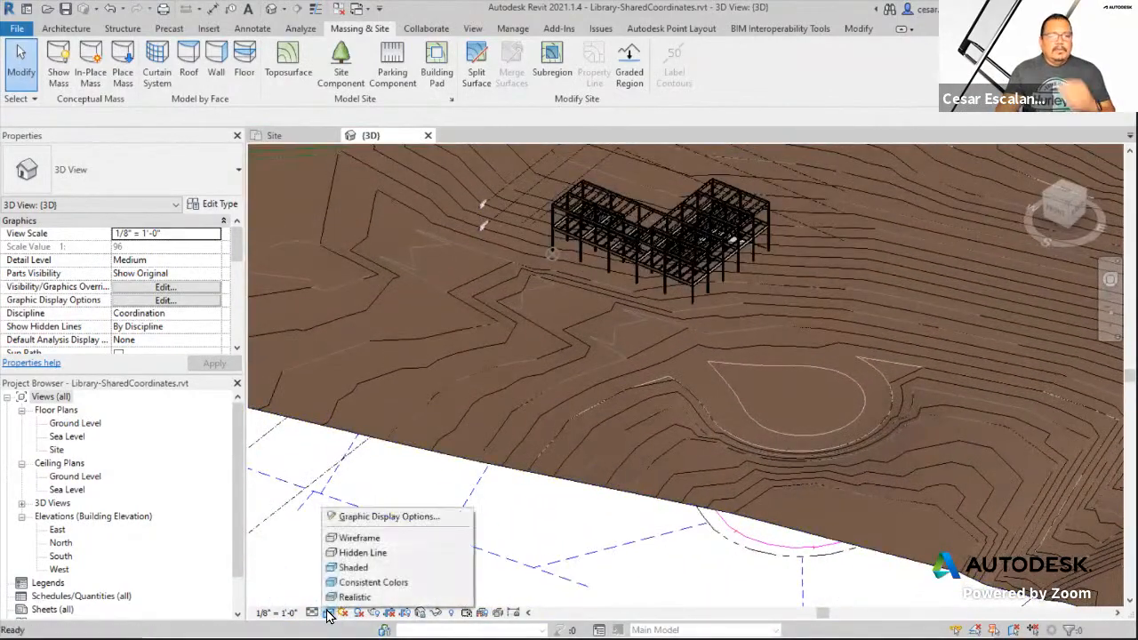
click(382, 543)
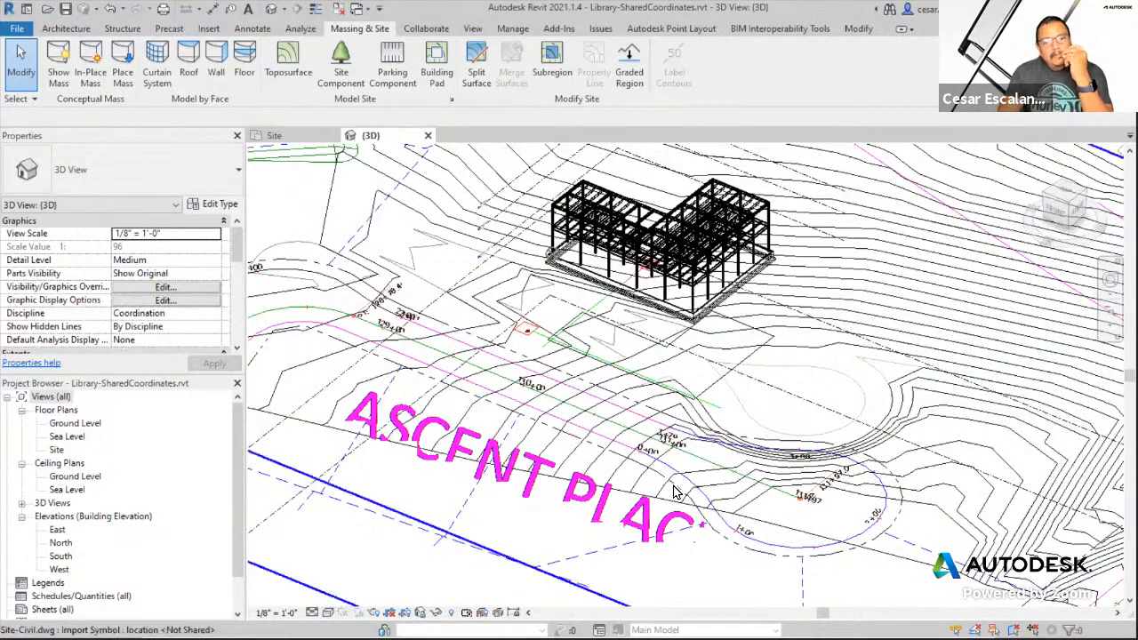
middle_drag(734, 451, 673, 463)
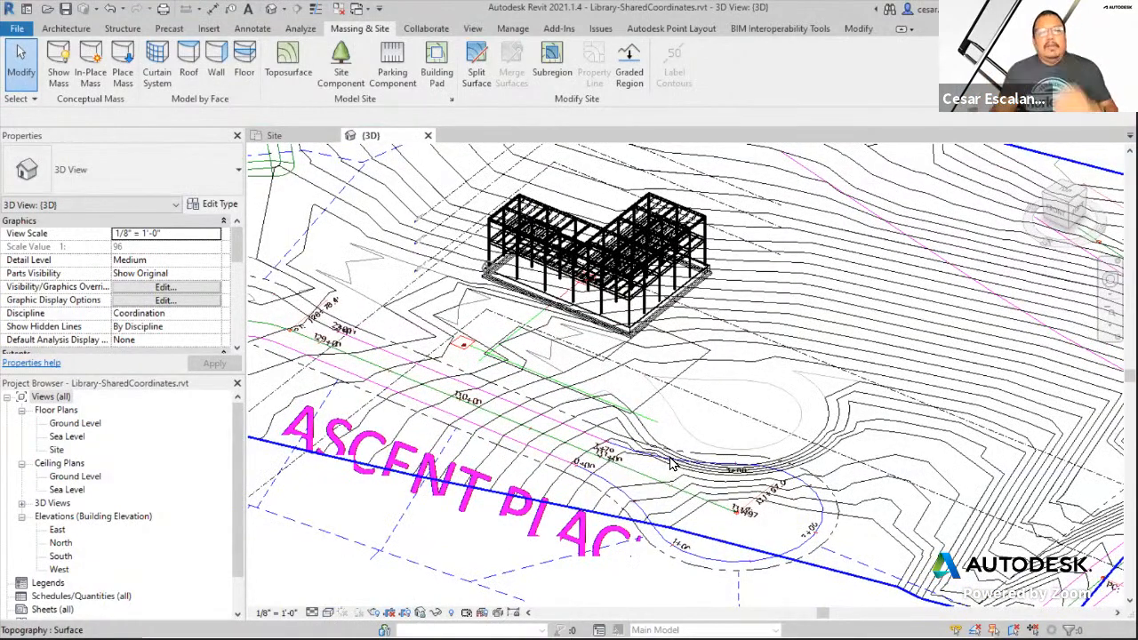
scroll(673, 457, down, 5)
mouse_move(673, 457)
shift+middle_down()
mouse_move(735, 335)
mouse_move(706, 470)
mouse_move(689, 487)
mouse_move(681, 476)
shift+middle_up()
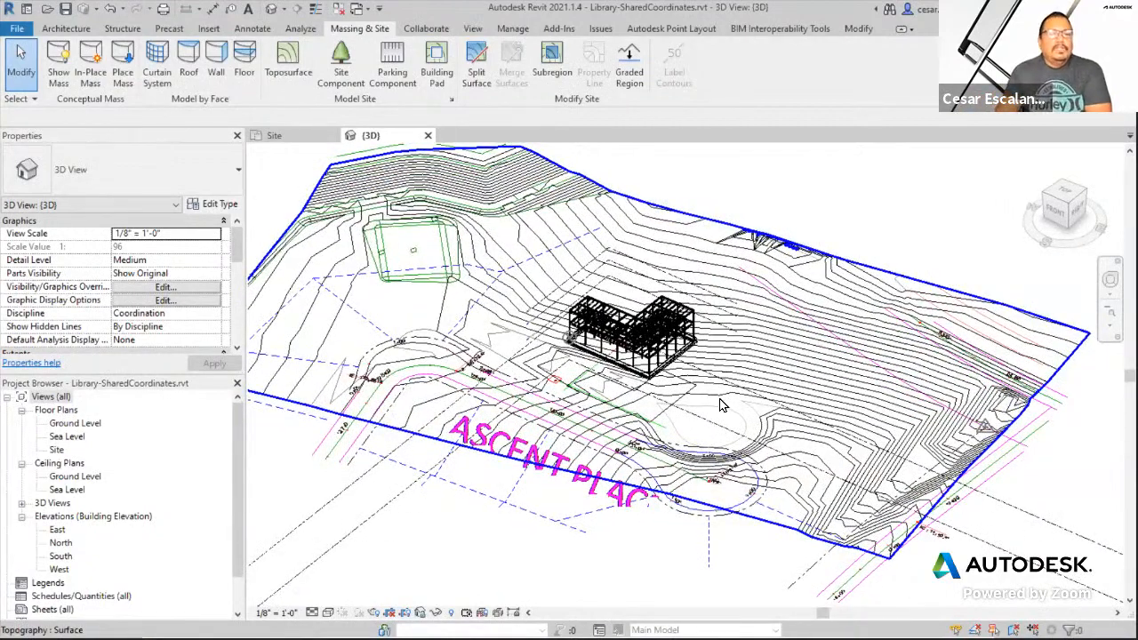
middle_drag(762, 353, 760, 379)
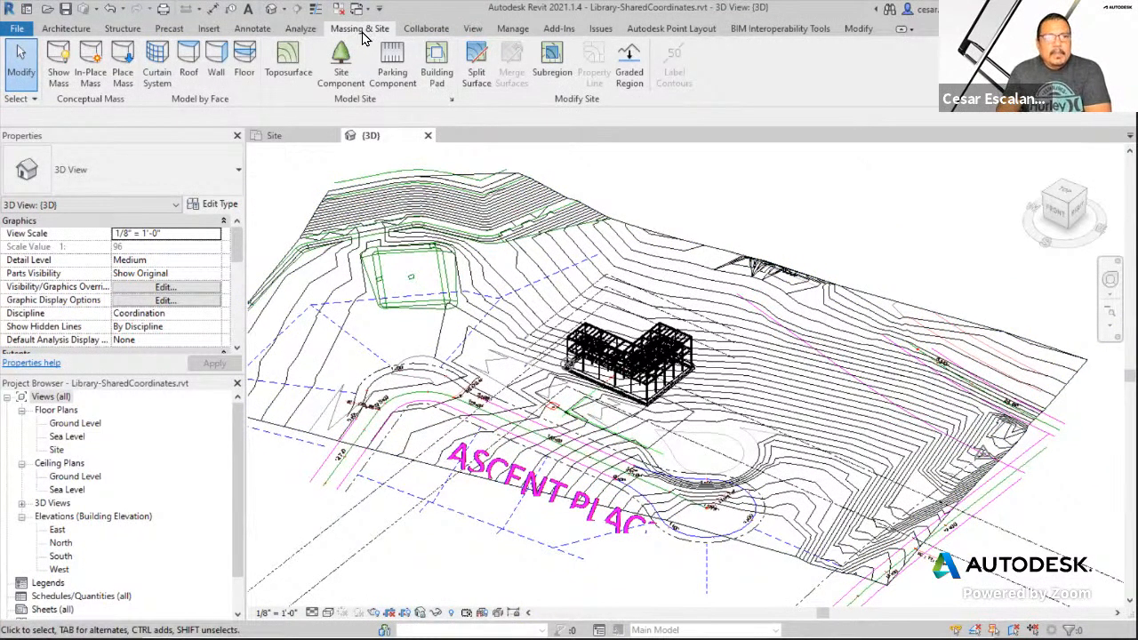
- Start a building pad with the Pick Lines boundary tool and set its height offset from Sea Level to 60' 0"
click(441, 64)
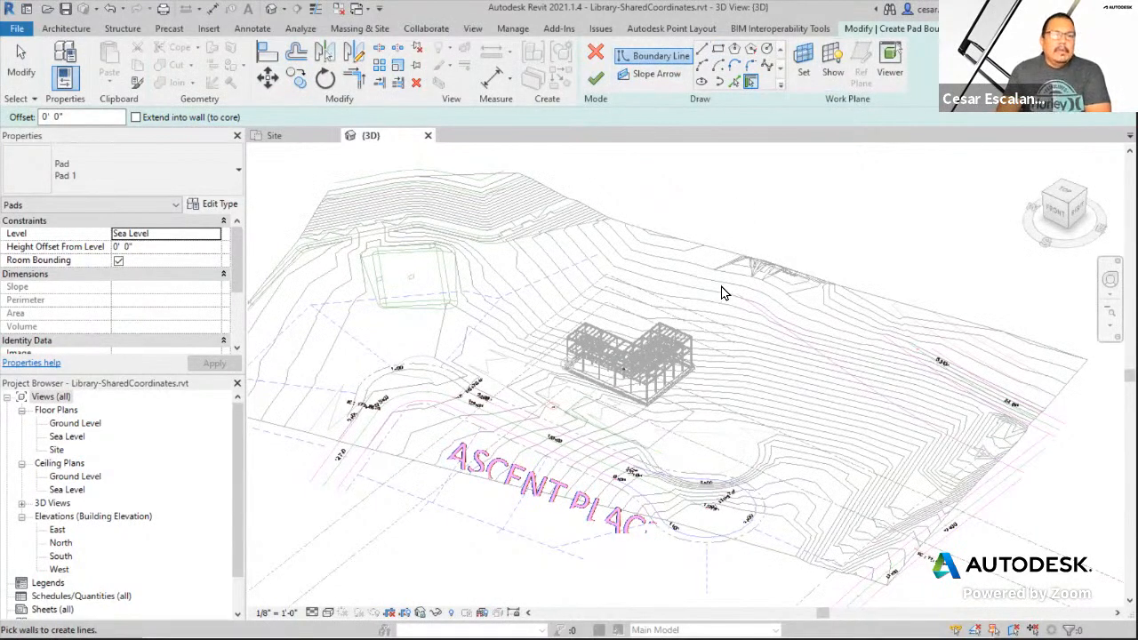
scroll(625, 438, up, 5)
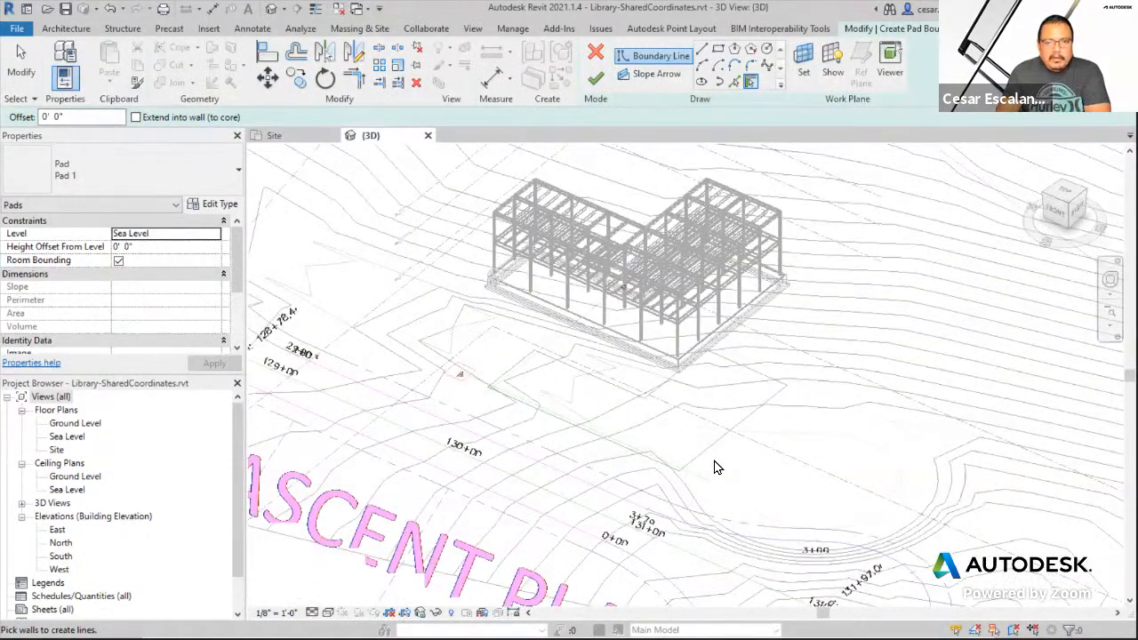
scroll(685, 476, up, 4)
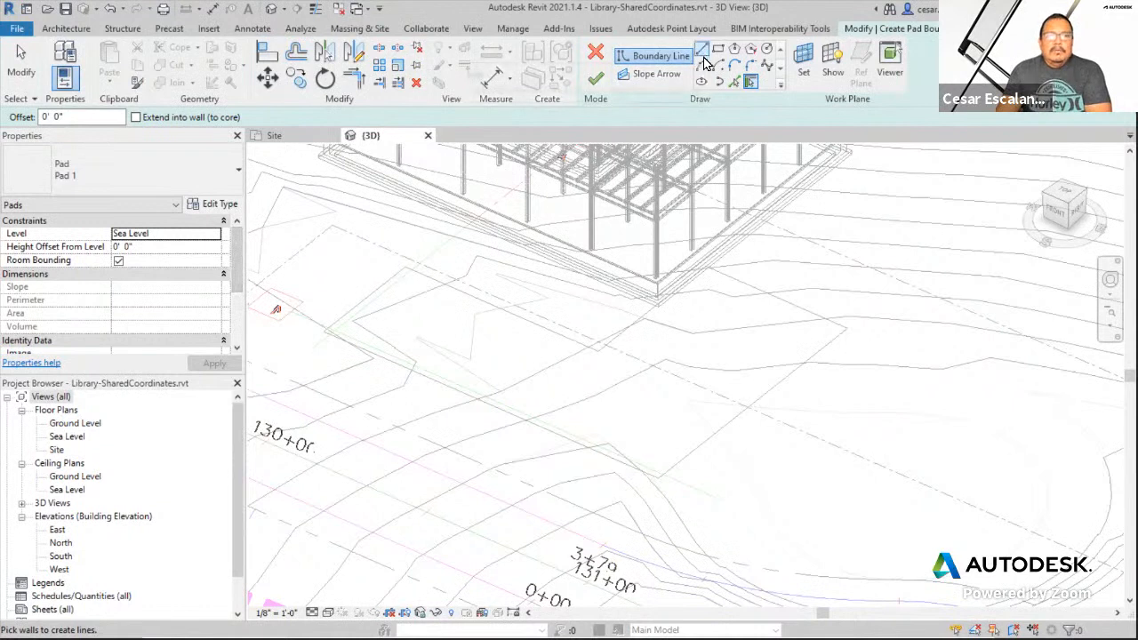
click(733, 81)
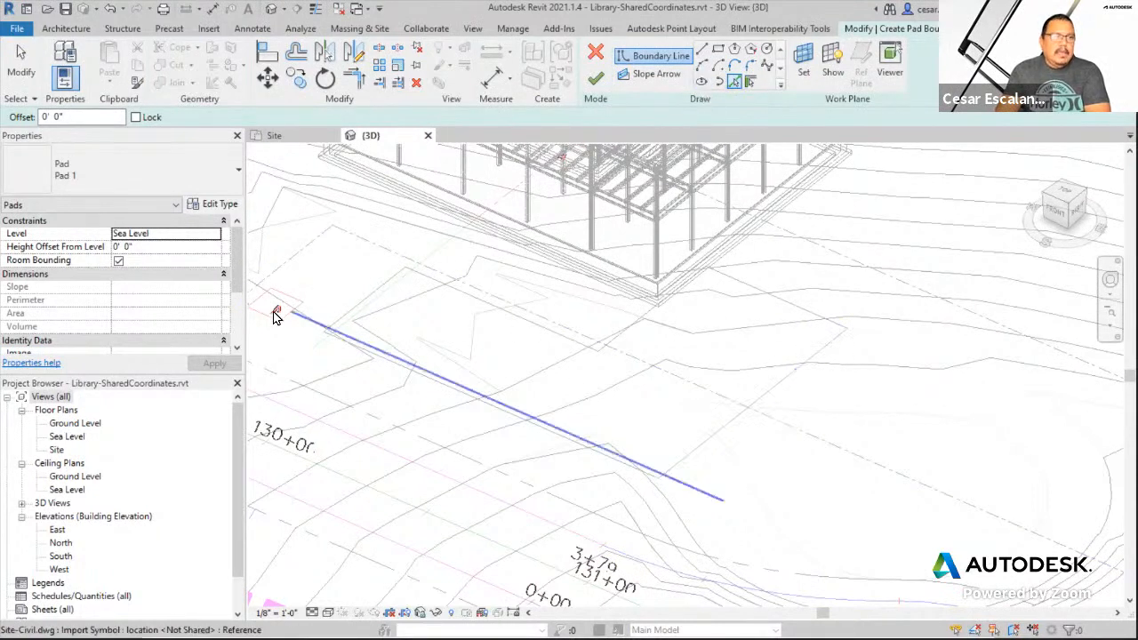
click(143, 248)
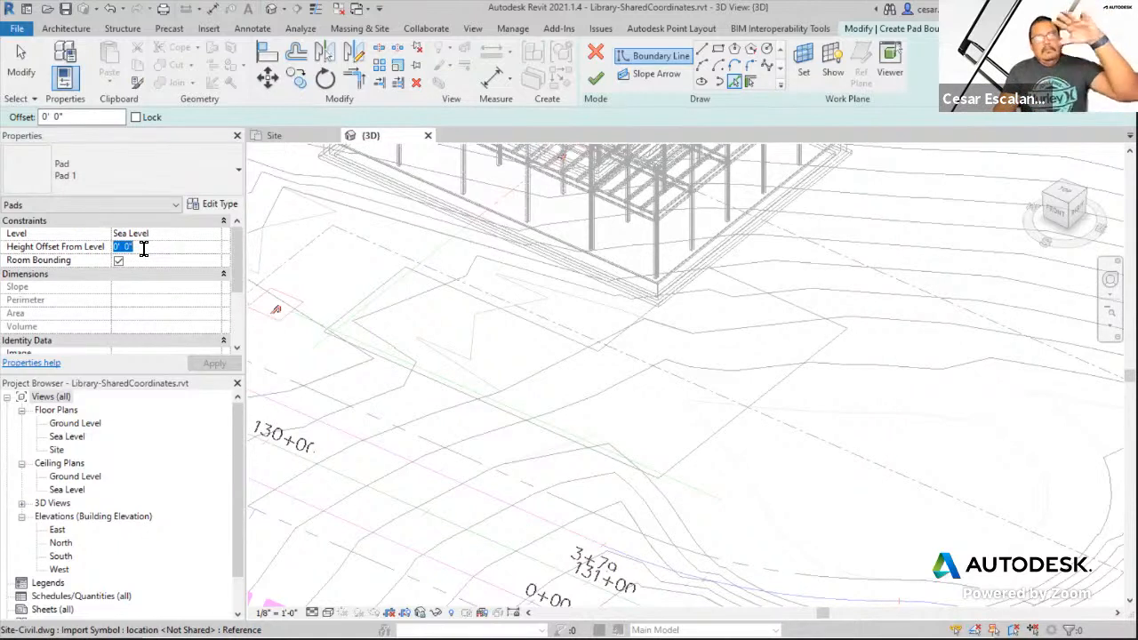
text(60)
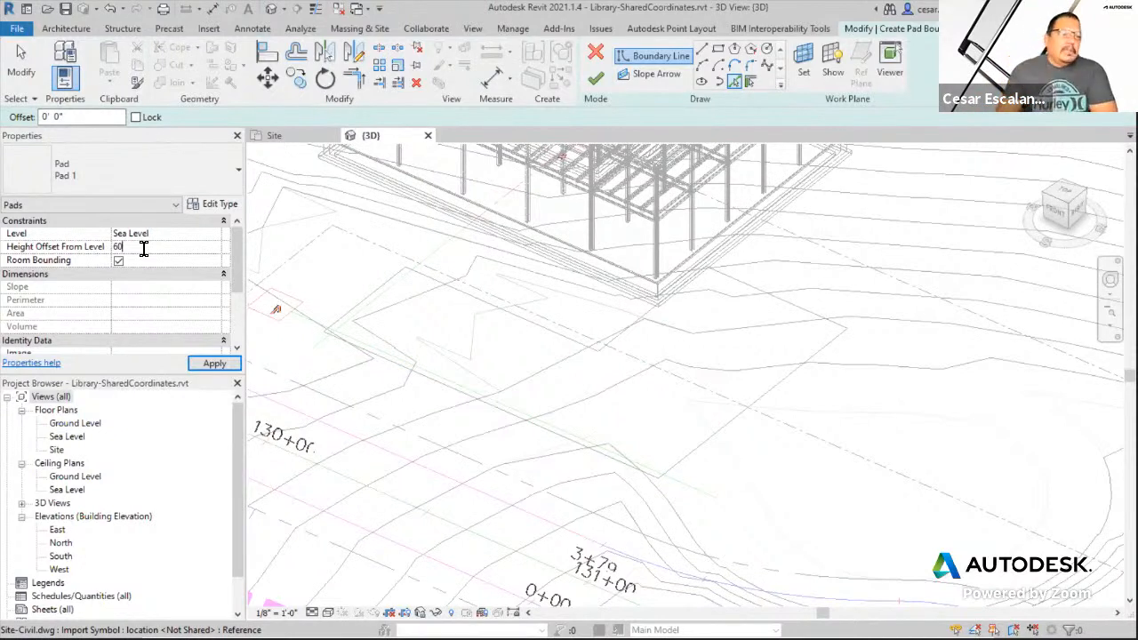
click(215, 363)
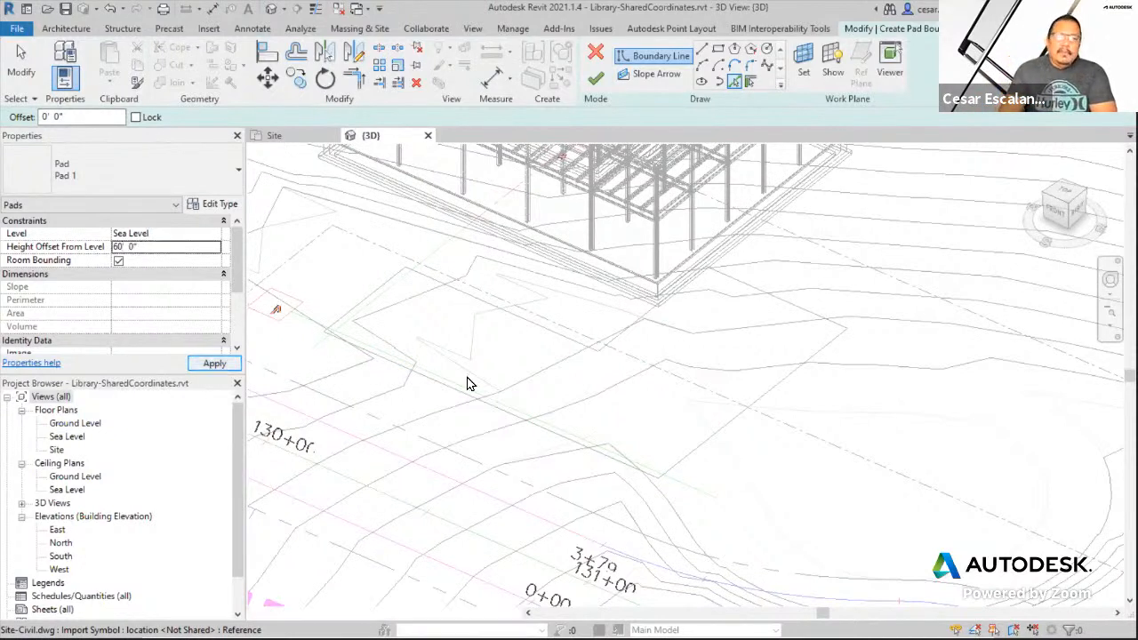
- Pick the six edges of the L-shaped building outline as the pad boundary and finish the building pad
click(708, 442)
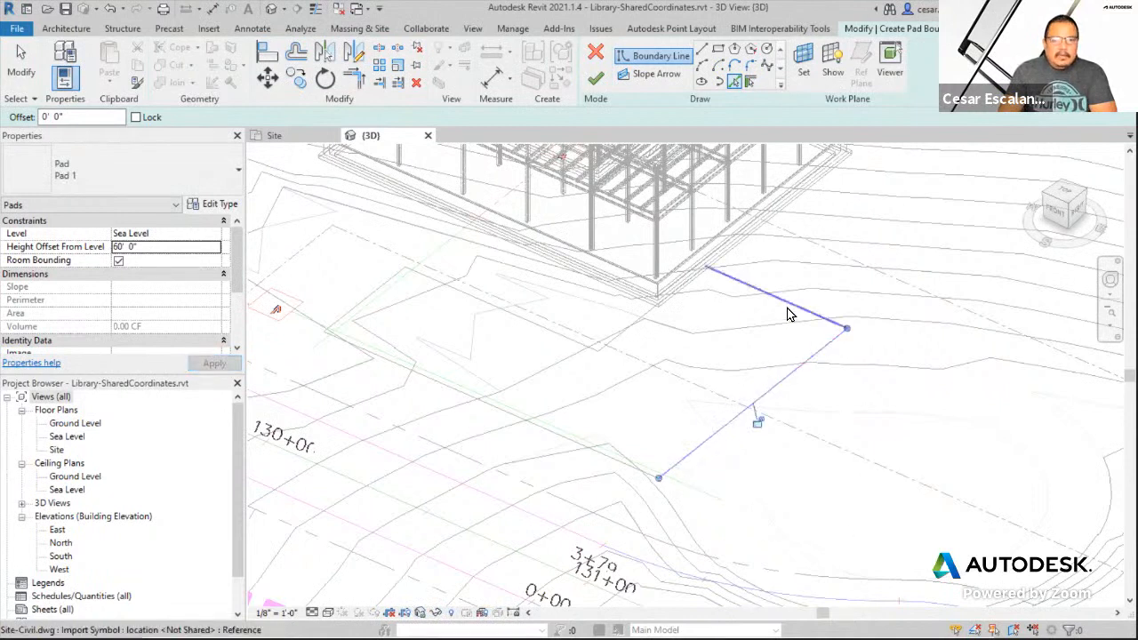
click(787, 314)
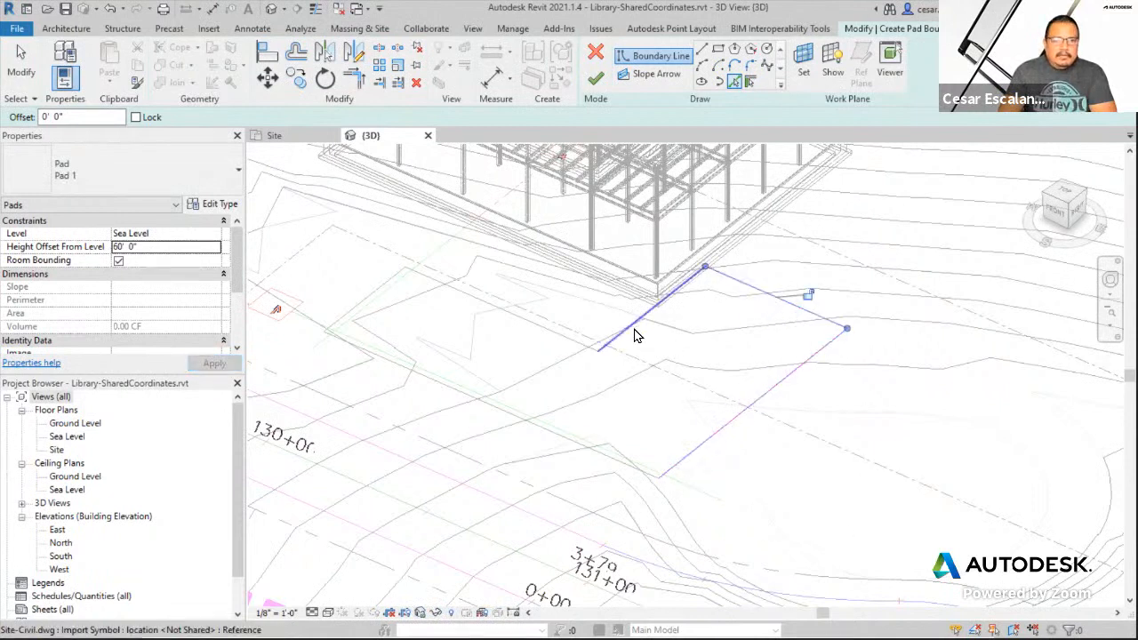
click(634, 331)
click(534, 326)
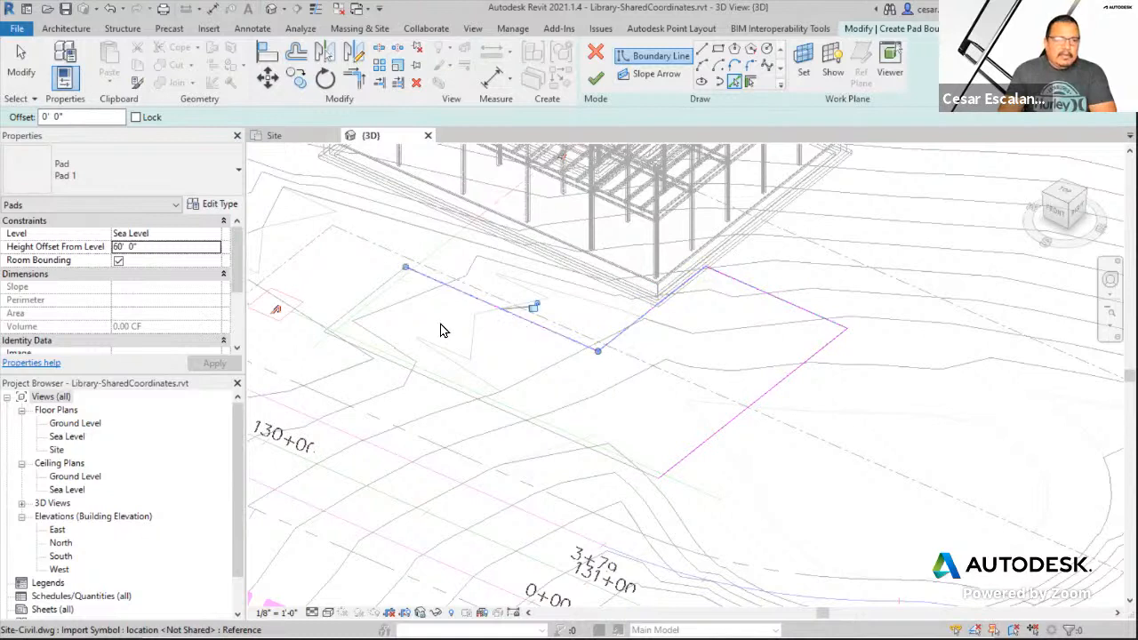
click(370, 305)
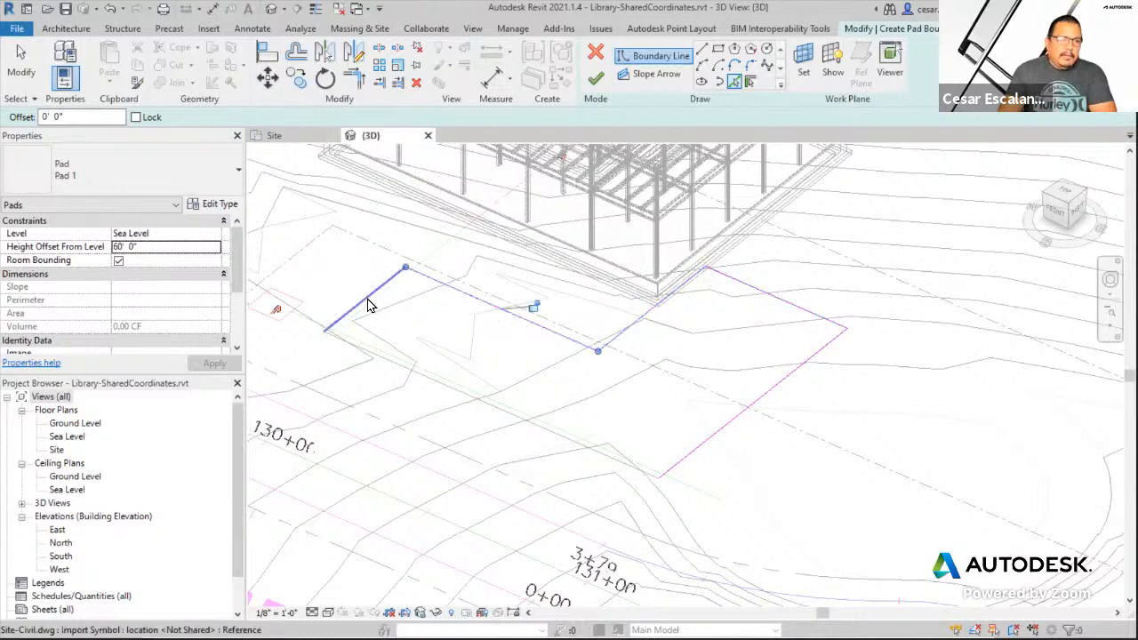
click(513, 418)
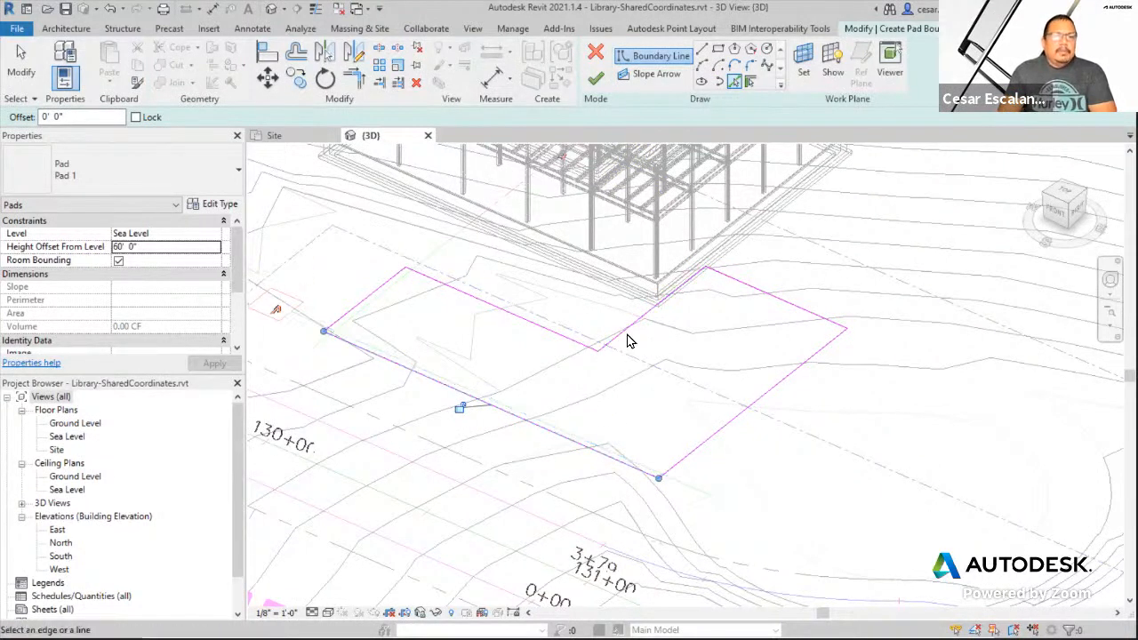
click(596, 86)
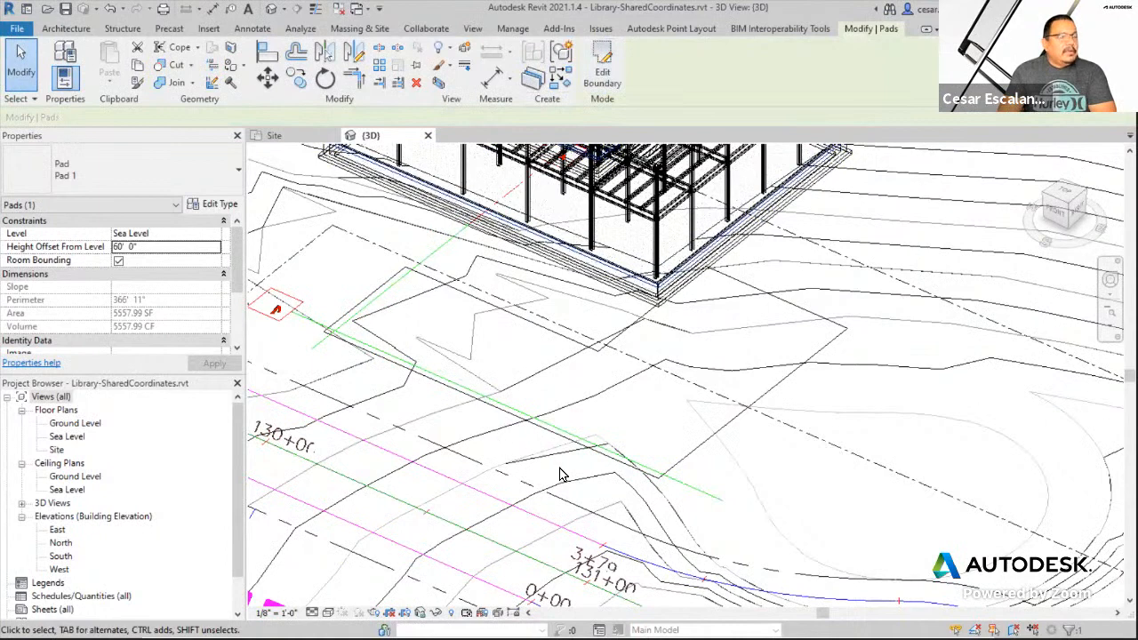
- Set the 3D view's visual style to Shaded and frame the building with its new pad and surrounding terrain
click(327, 612)
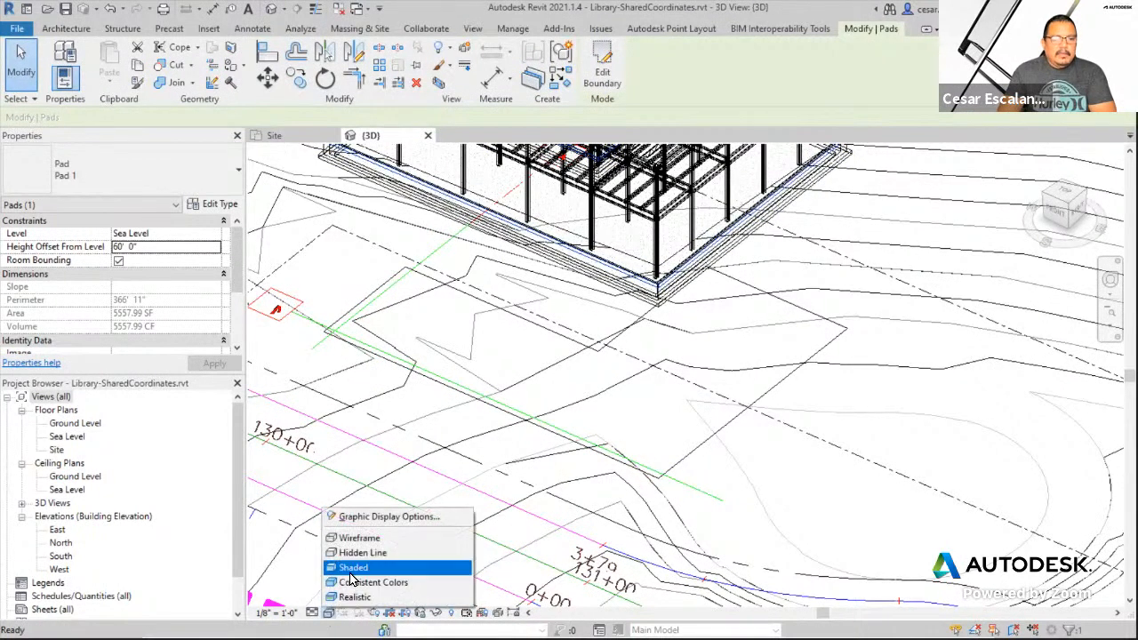
click(355, 566)
scroll(631, 494, down, 5)
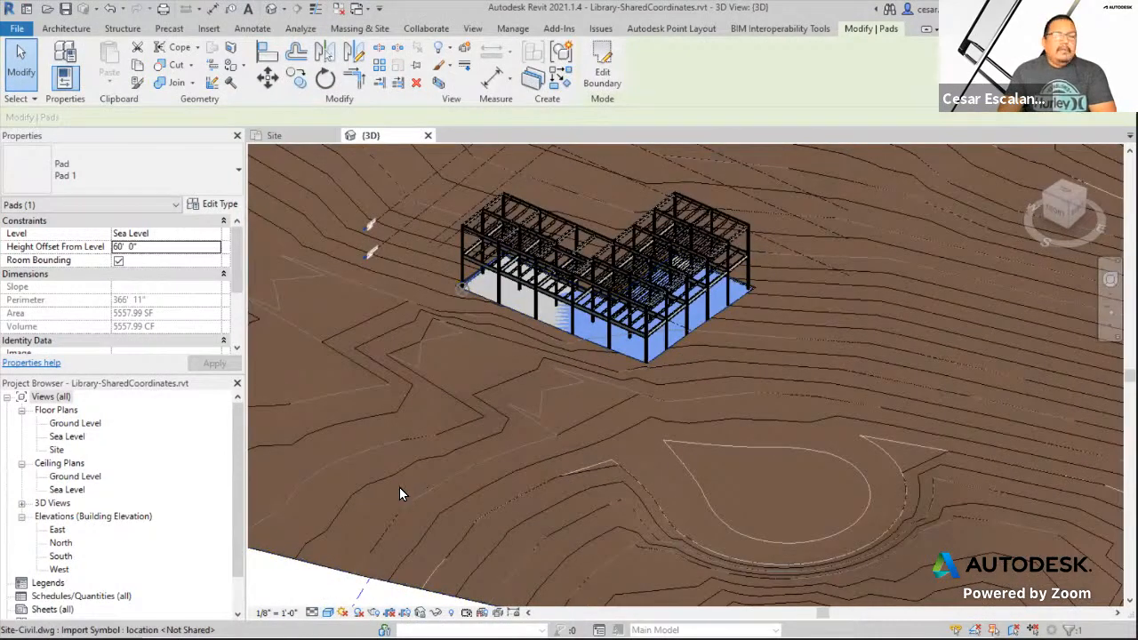
- Set the building pad's level to Ground Level with a height offset of 0' 0" and clear the selection
click(216, 234)
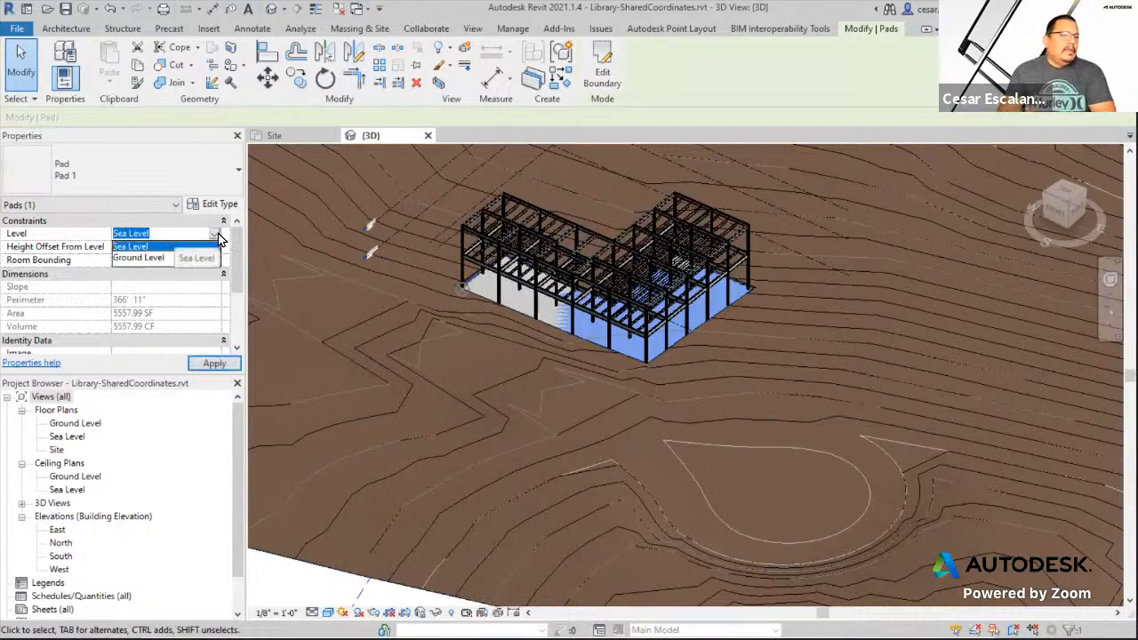
click(165, 257)
click(176, 247)
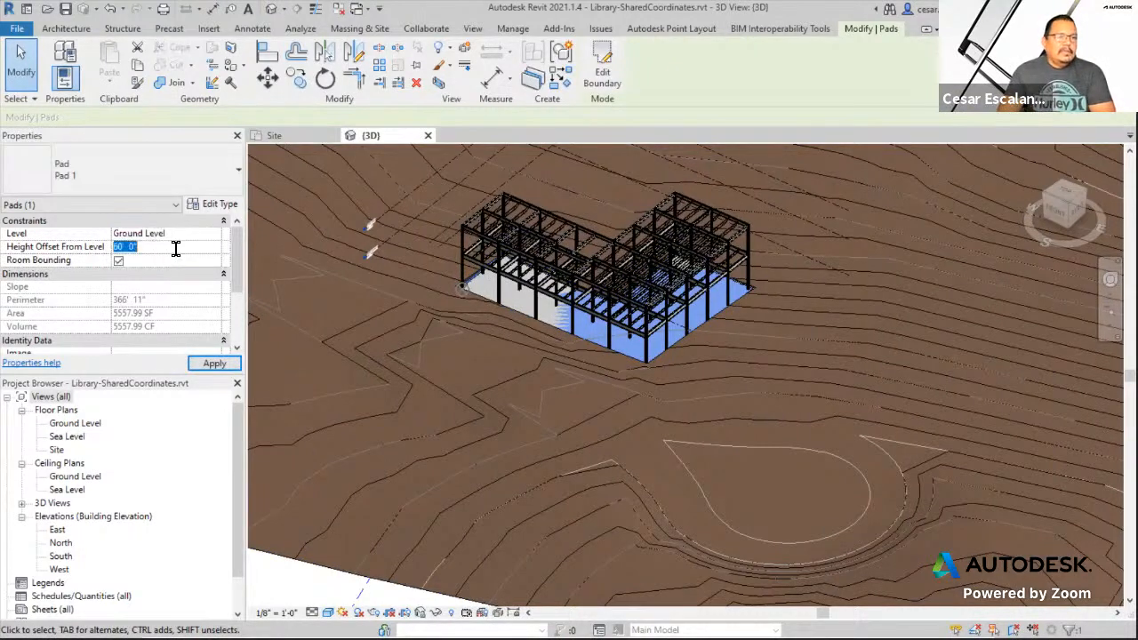
text(0)
click(213, 365)
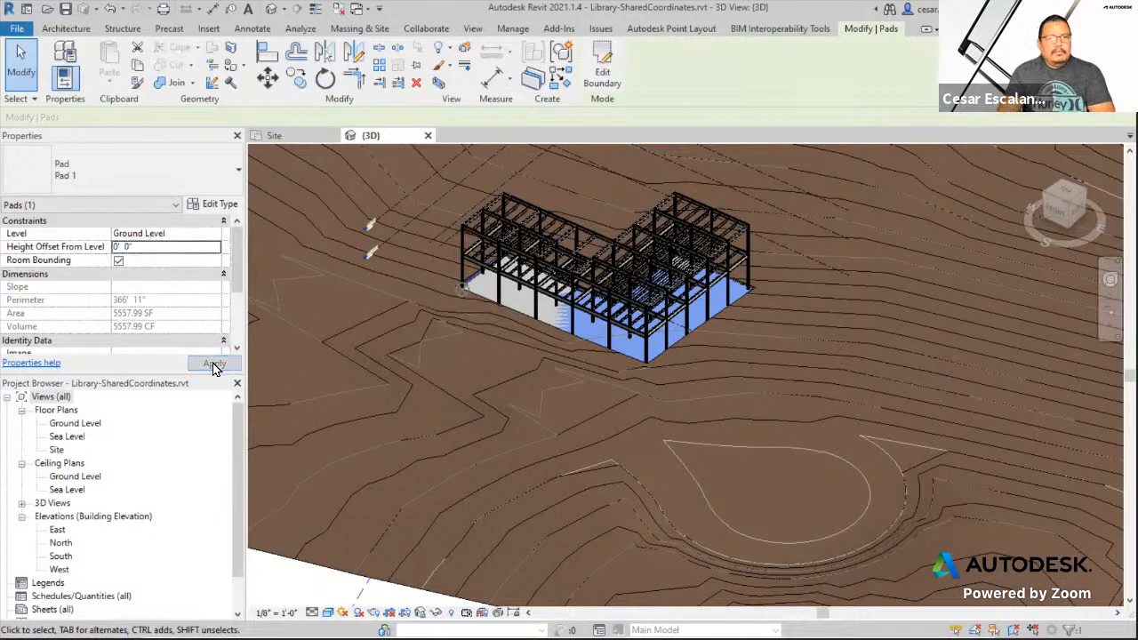
click(303, 589)
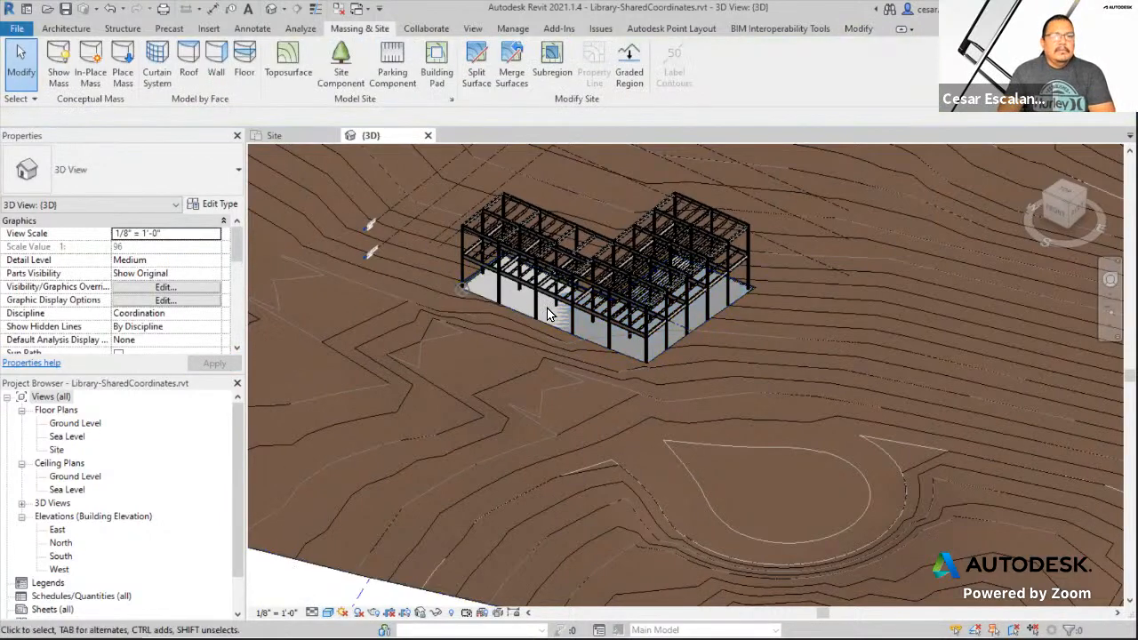
- Examine the pad beneath the linked structural building and check the properties of the topography portion under it
scroll(613, 332, up, 1)
scroll(593, 344, up, 2)
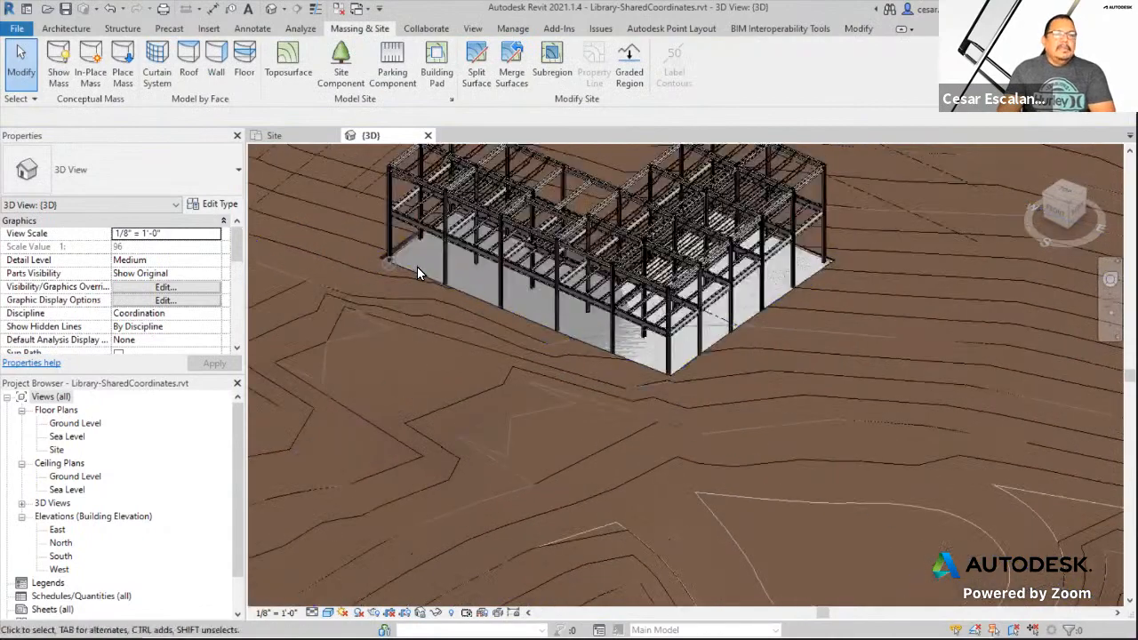
scroll(416, 267, up, 2)
scroll(931, 366, down, 4)
middle_drag(877, 400, 737, 371)
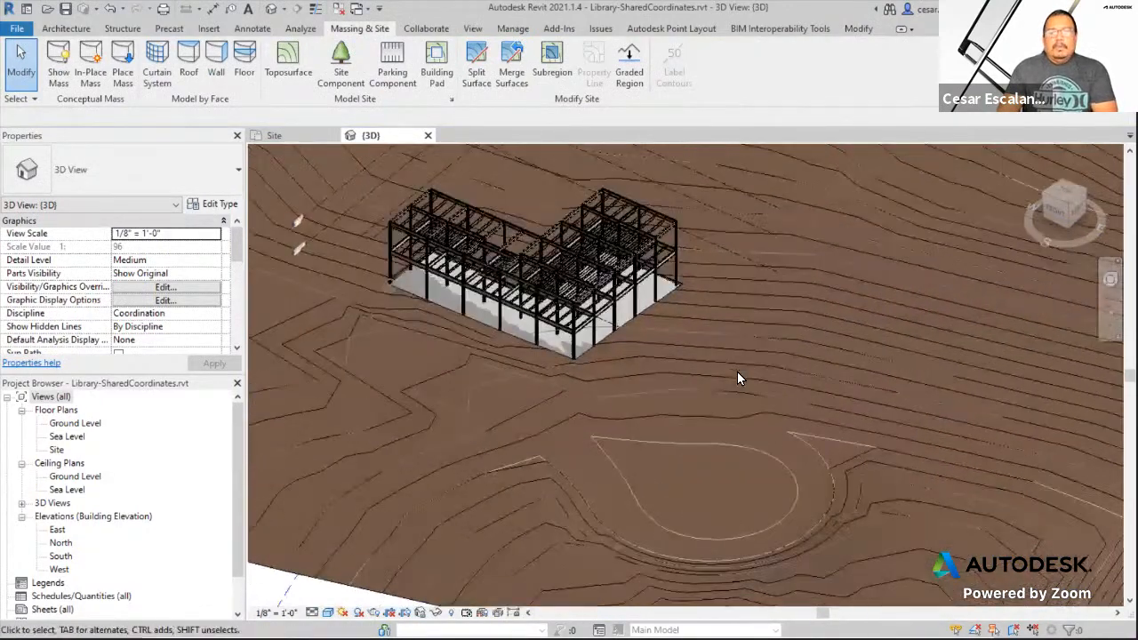
scroll(737, 373, down, 2)
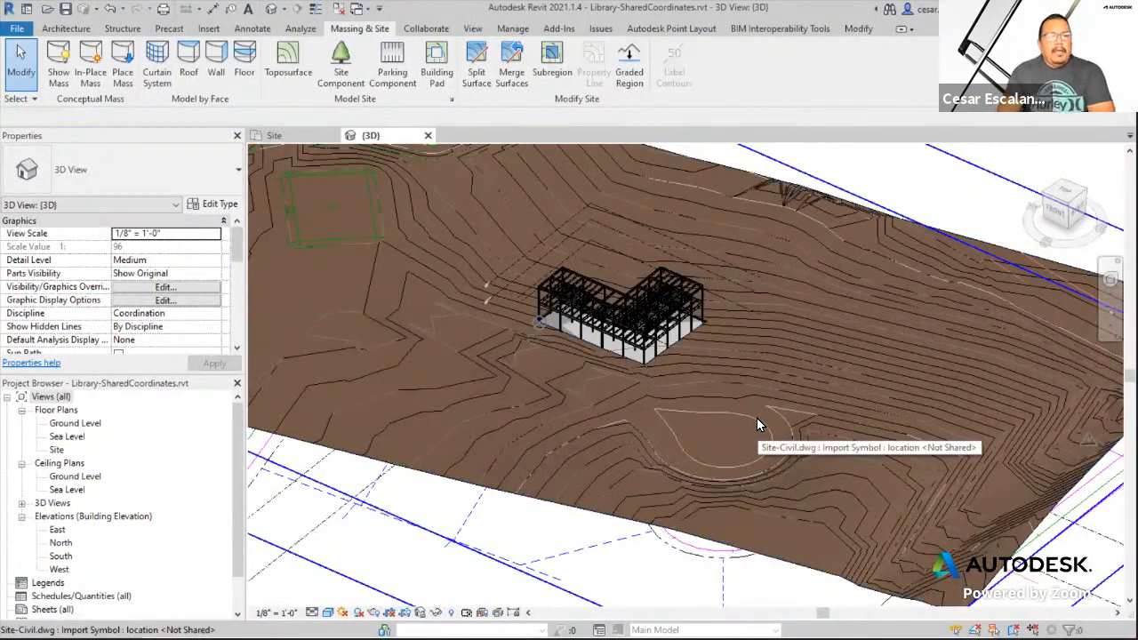
scroll(703, 332, up, 5)
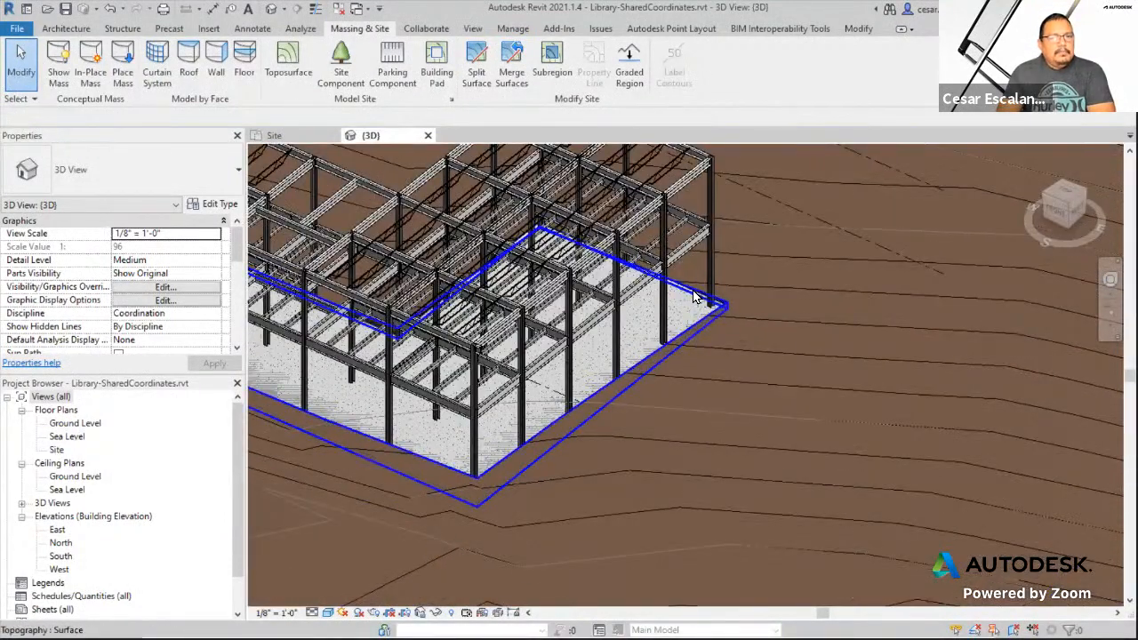
click(696, 297)
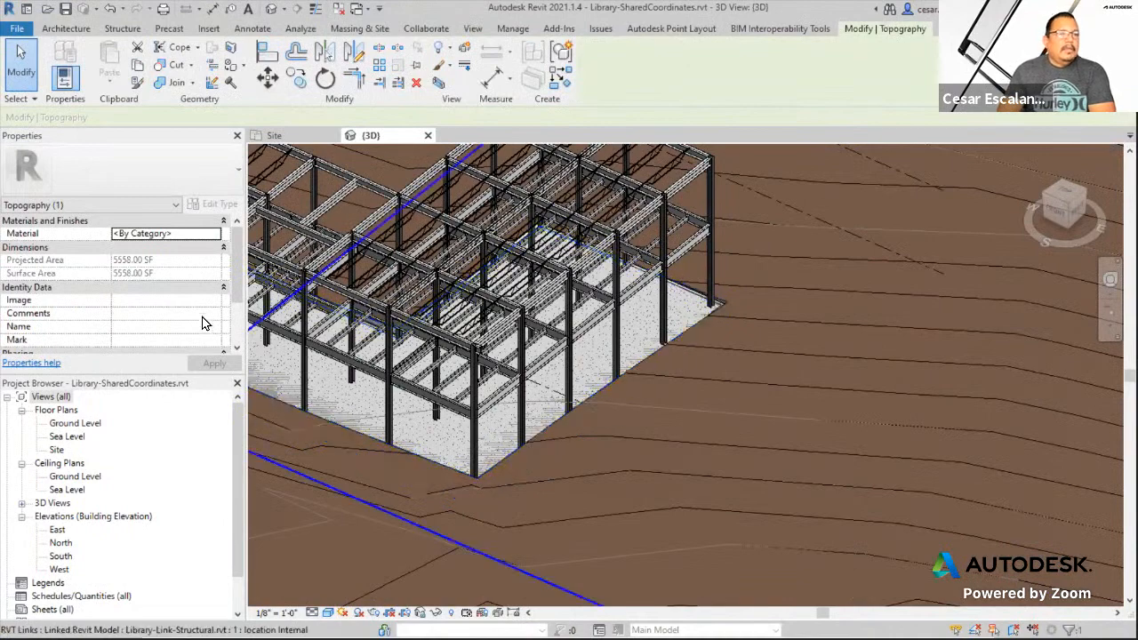
scroll(634, 283, down, 4)
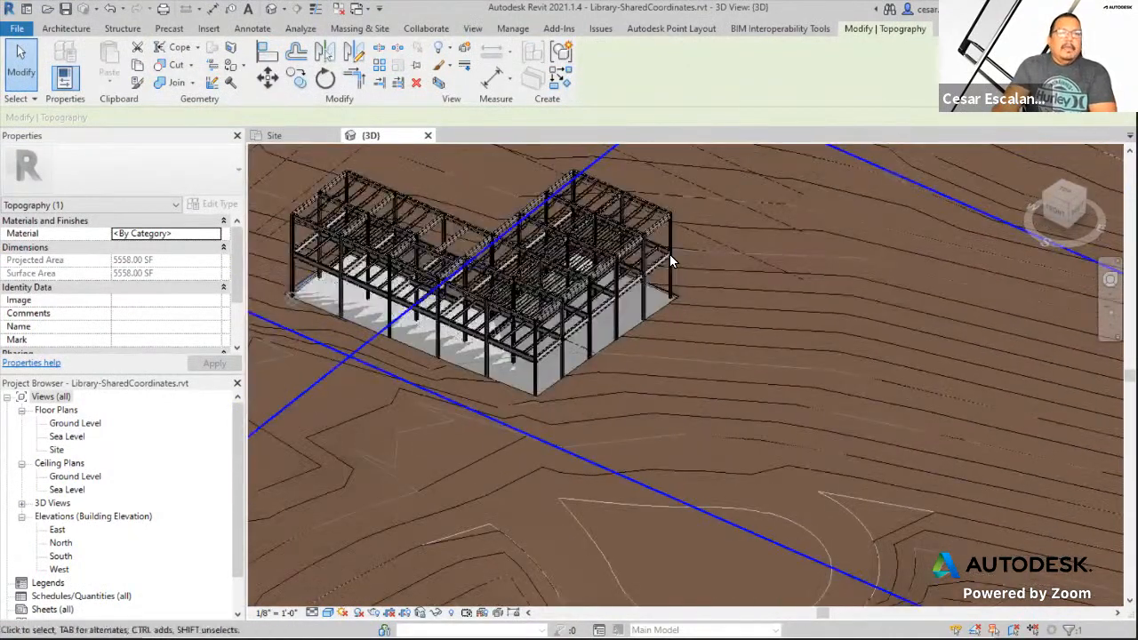
scroll(691, 415, down, 4)
key(Escape)
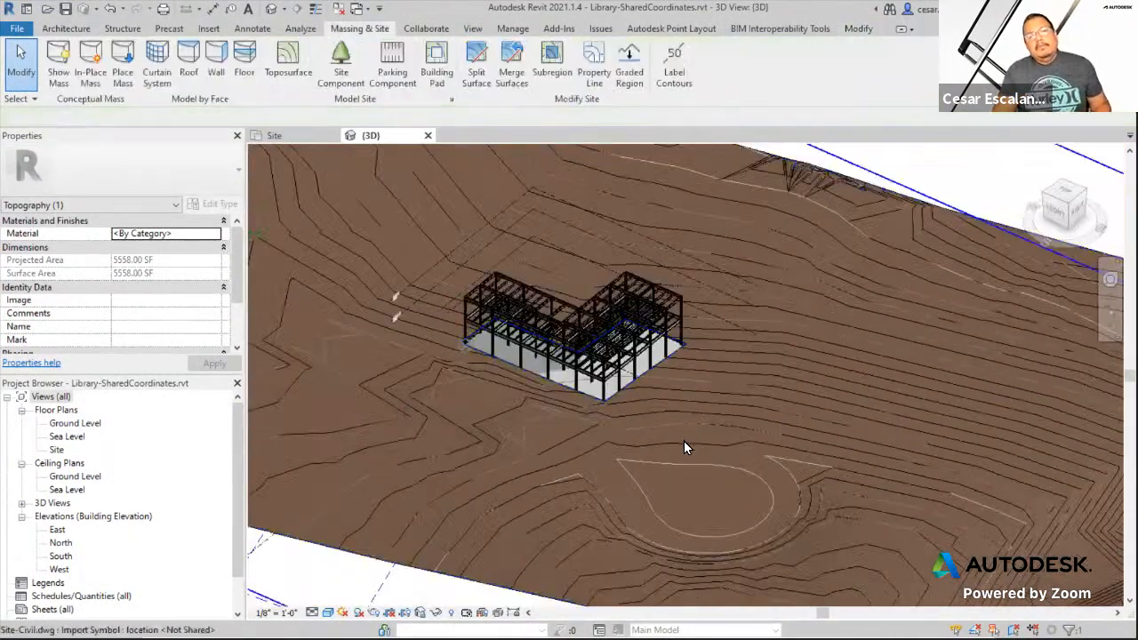
- Examine the building pad's edges and corners against the surrounding terrain and contours from several sides of the building
scroll(684, 445, down, 3)
scroll(673, 399, up, 6)
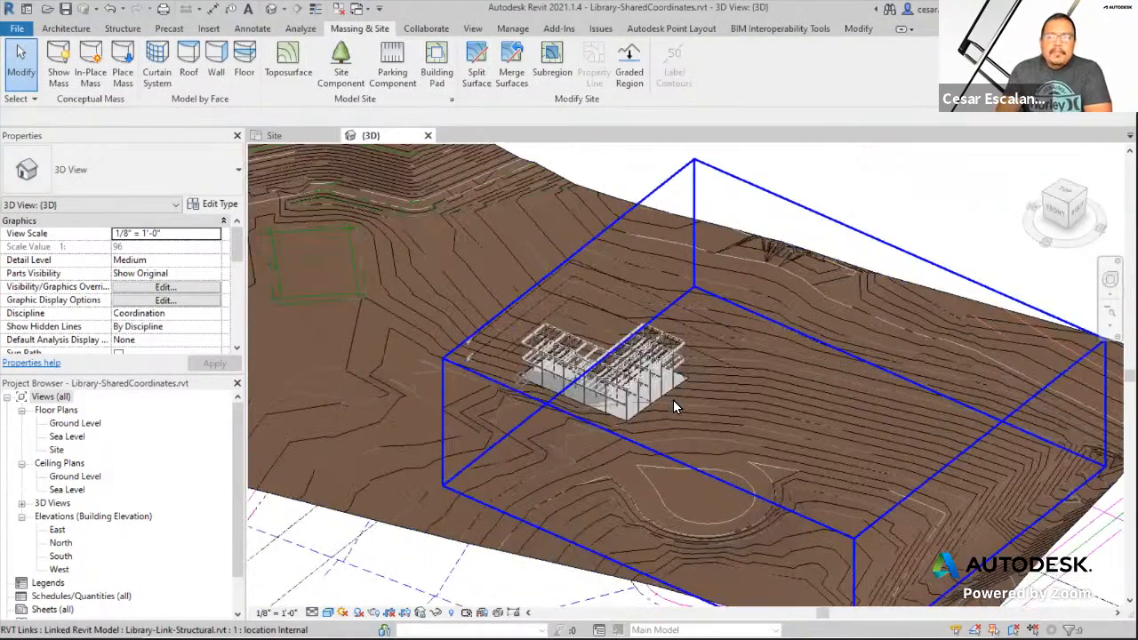
scroll(631, 468, up, 2)
middle_drag(643, 454, 670, 388)
middle_drag(760, 569, 739, 334)
scroll(711, 391, up, 3)
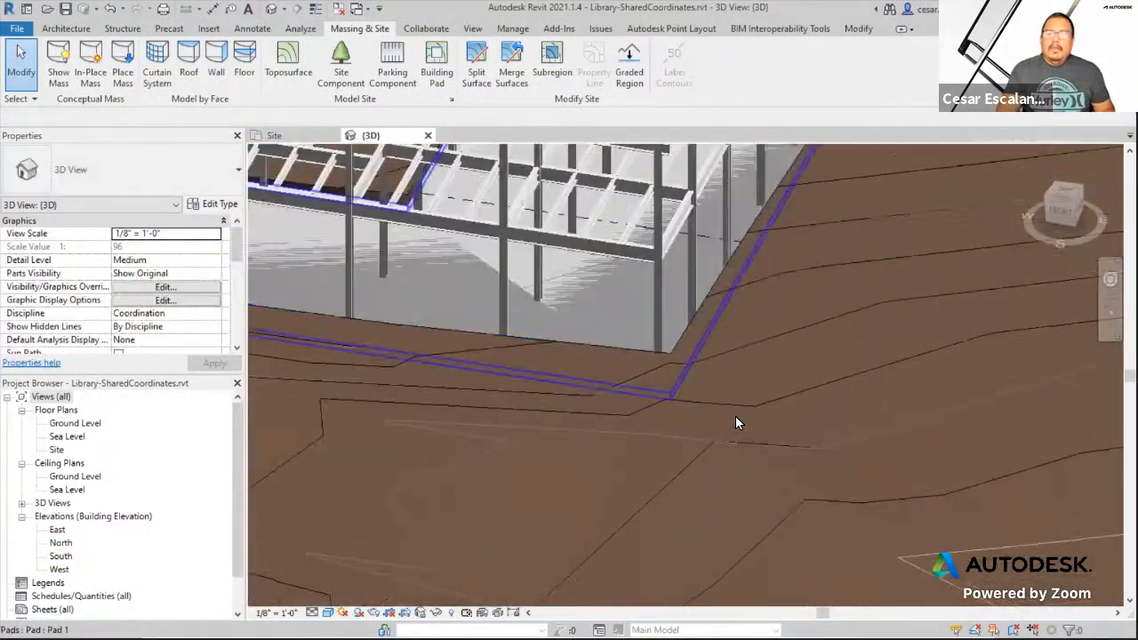
shift+middle_drag(735, 415, 711, 480)
scroll(725, 475, down, 3)
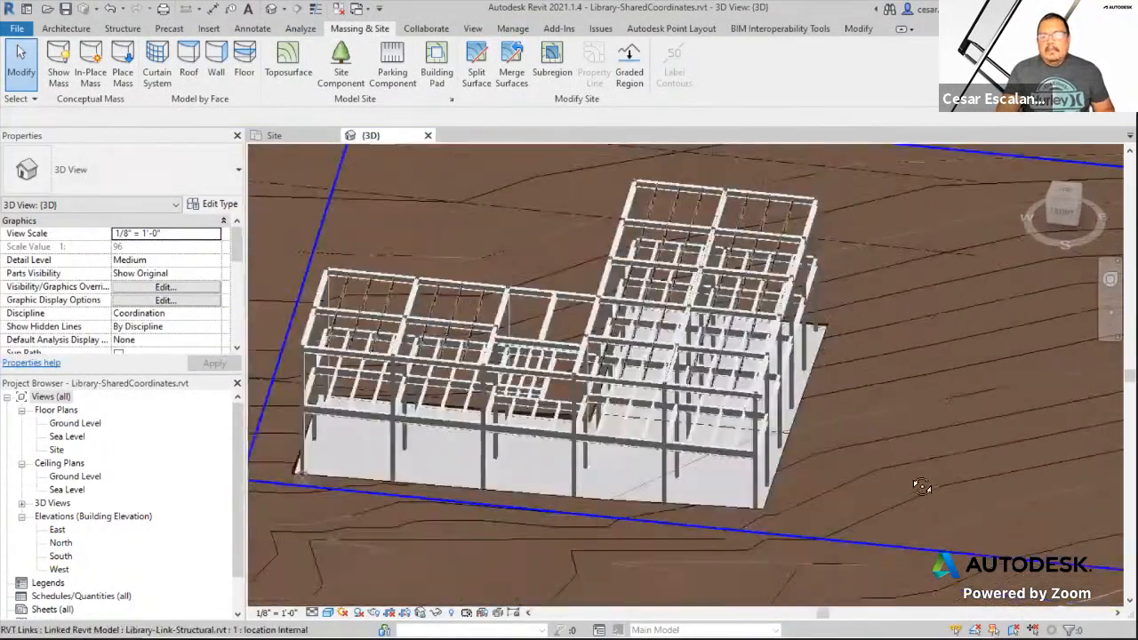
middle_drag(471, 302, 569, 351)
scroll(569, 351, down, 4)
shift+middle_drag(421, 320, 800, 427)
middle_drag(800, 427, 983, 298)
shift+middle_drag(638, 329, 457, 318)
scroll(462, 322, up, 2)
middle_drag(533, 345, 376, 376)
scroll(732, 288, up, 2)
middle_drag(732, 288, 355, 310)
scroll(505, 279, up, 5)
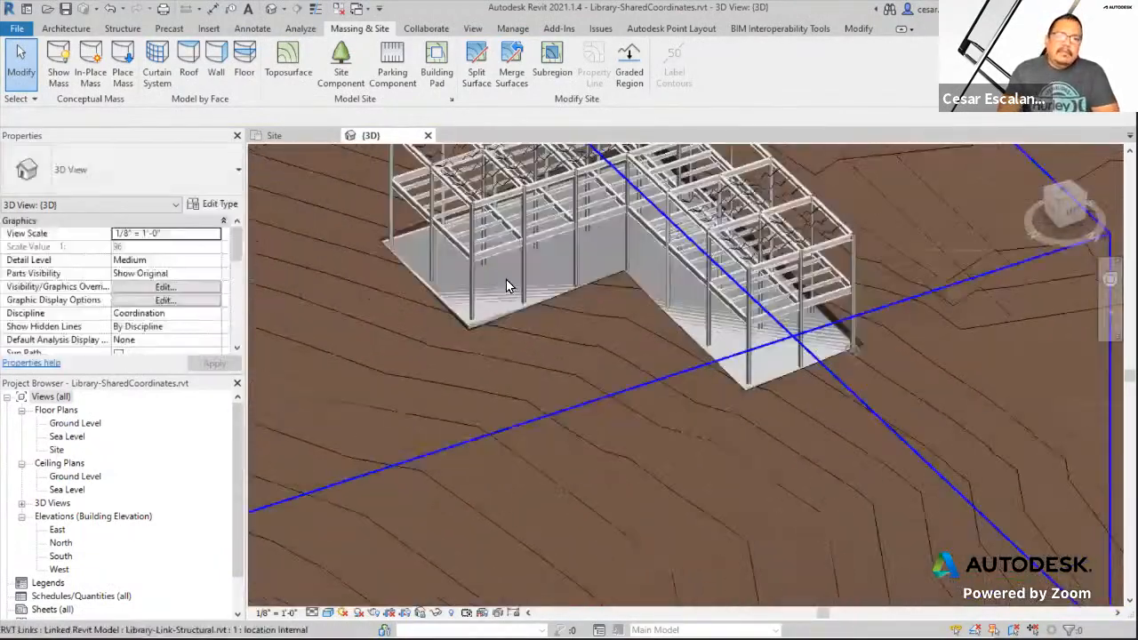
scroll(594, 317, up, 2)
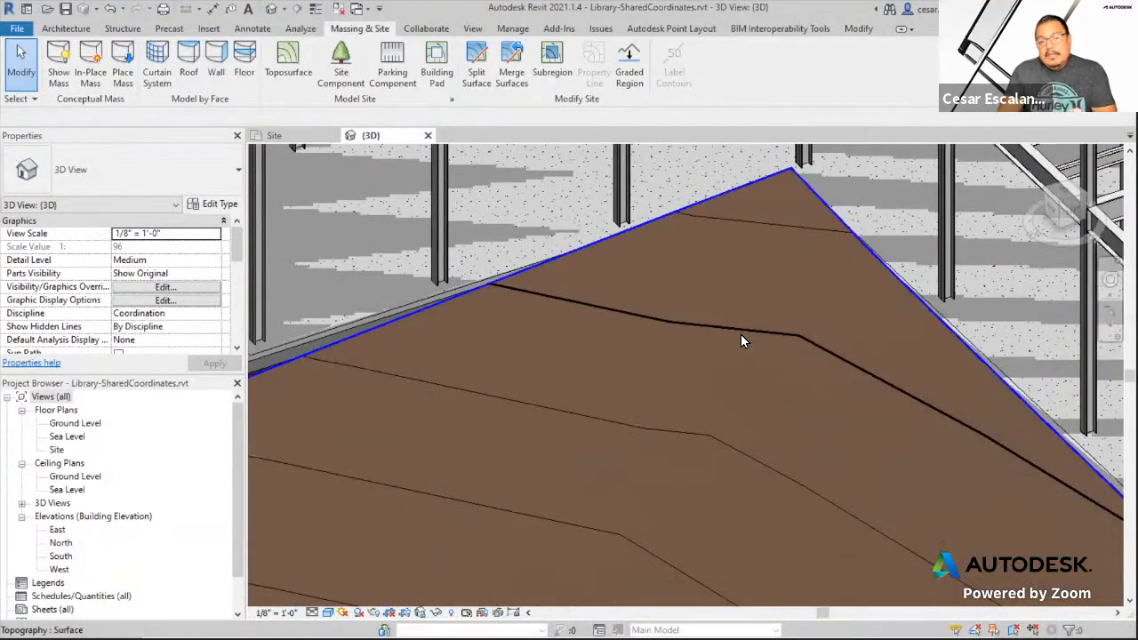
scroll(741, 340, down, 1)
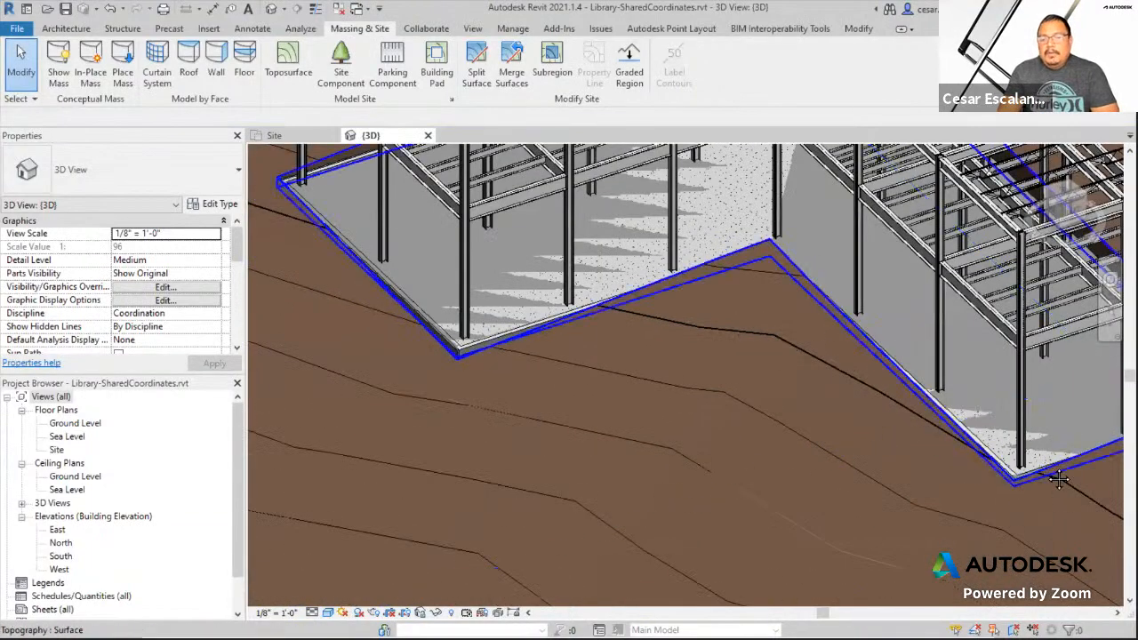
middle_drag(1045, 473, 1018, 434)
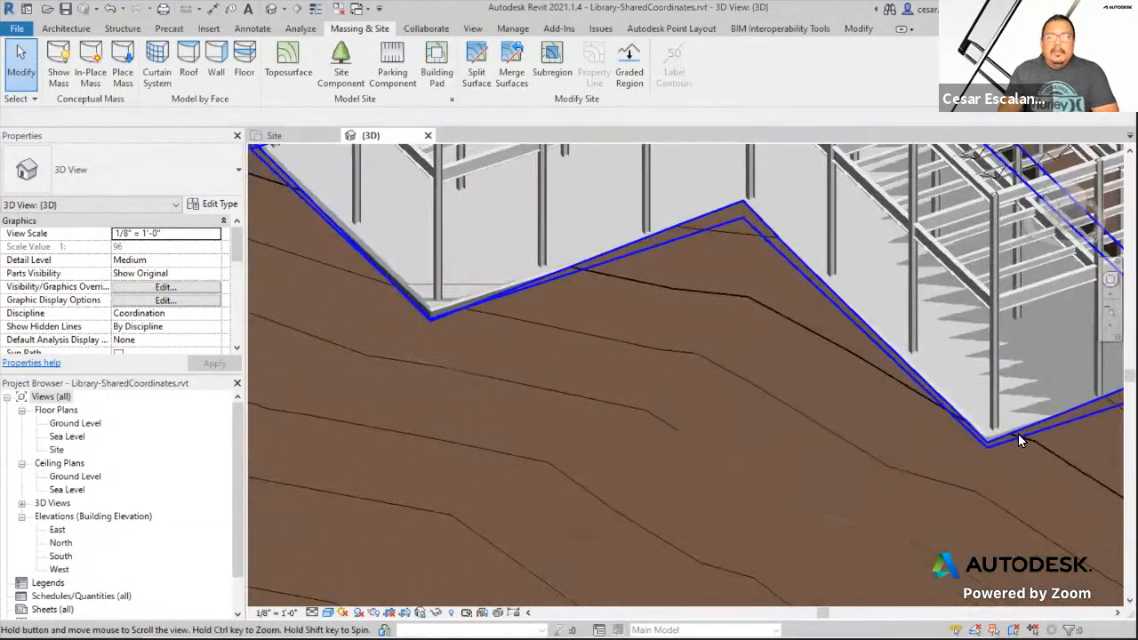
click(604, 279)
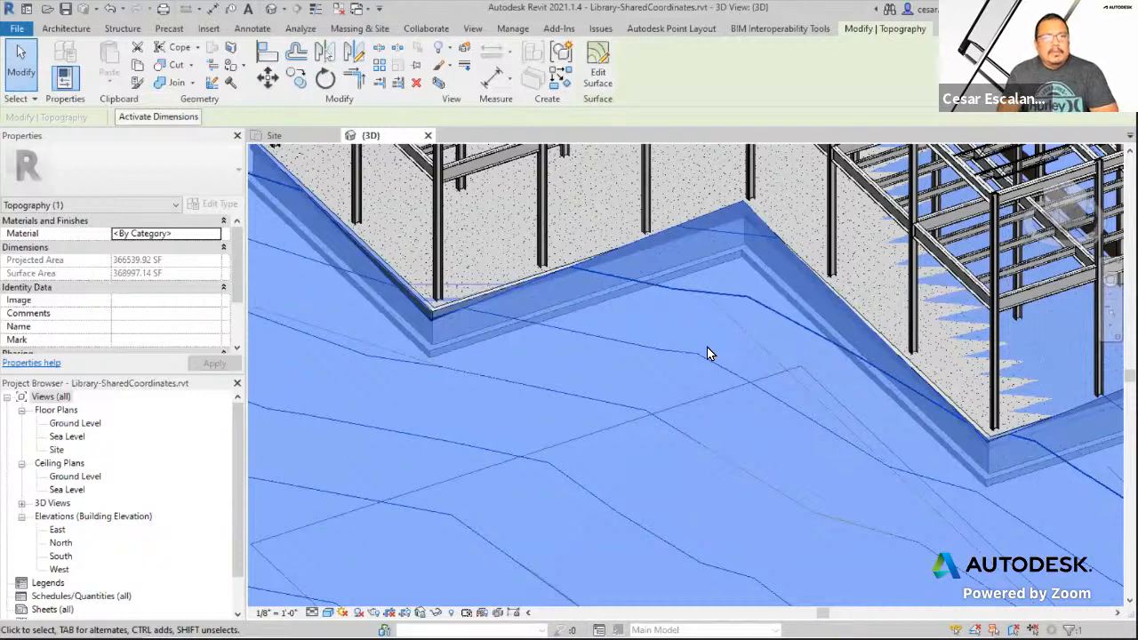
click(597, 71)
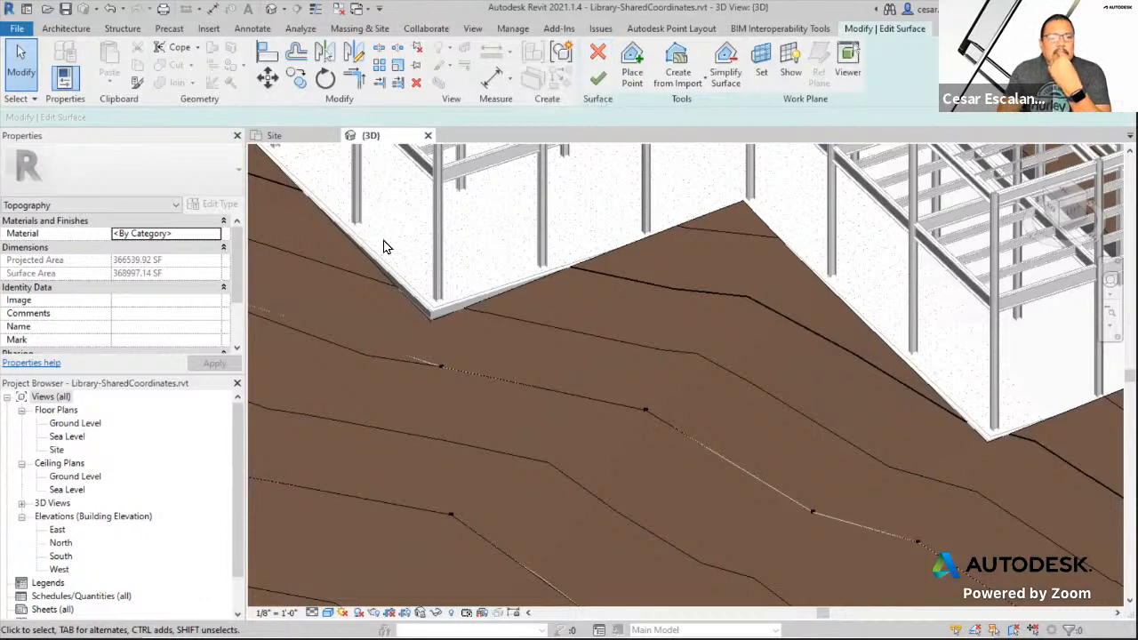
click(598, 54)
- Review the whole toposurface with the building on its pad, and switch to the "Coordinate a SCS" presentation slide
scroll(708, 349, down, 2)
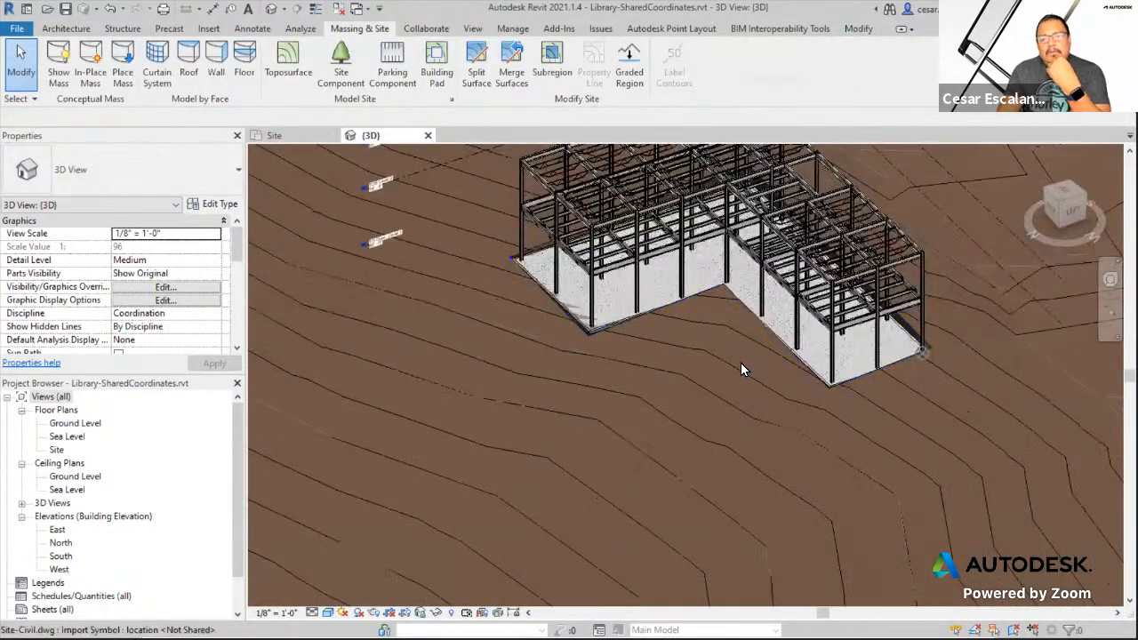
shift+middle_drag(870, 443, 1022, 302)
scroll(647, 414, down, 3)
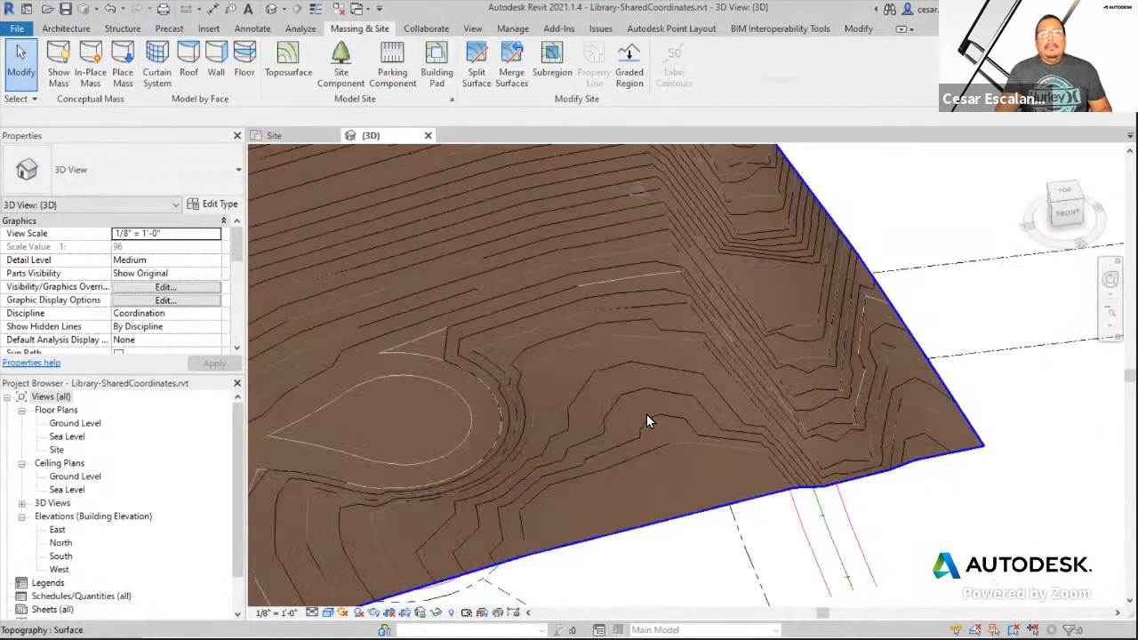
scroll(591, 391, down, 1)
middle_drag(591, 392, 1110, 235)
scroll(969, 300, down, 2)
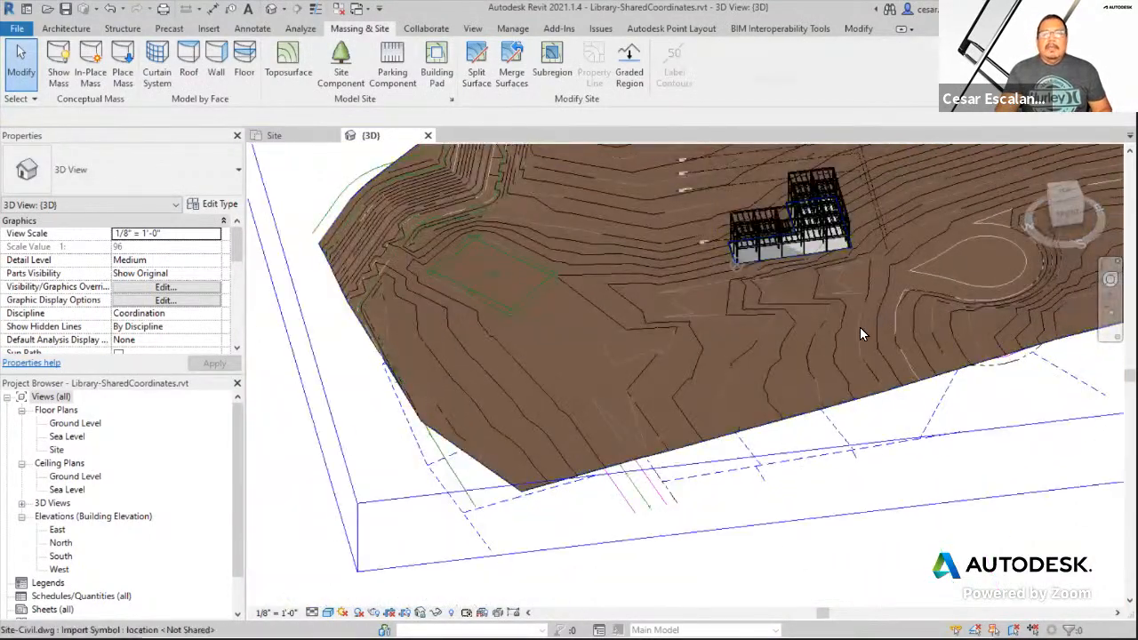
shift+middle_drag(860, 326, 754, 283)
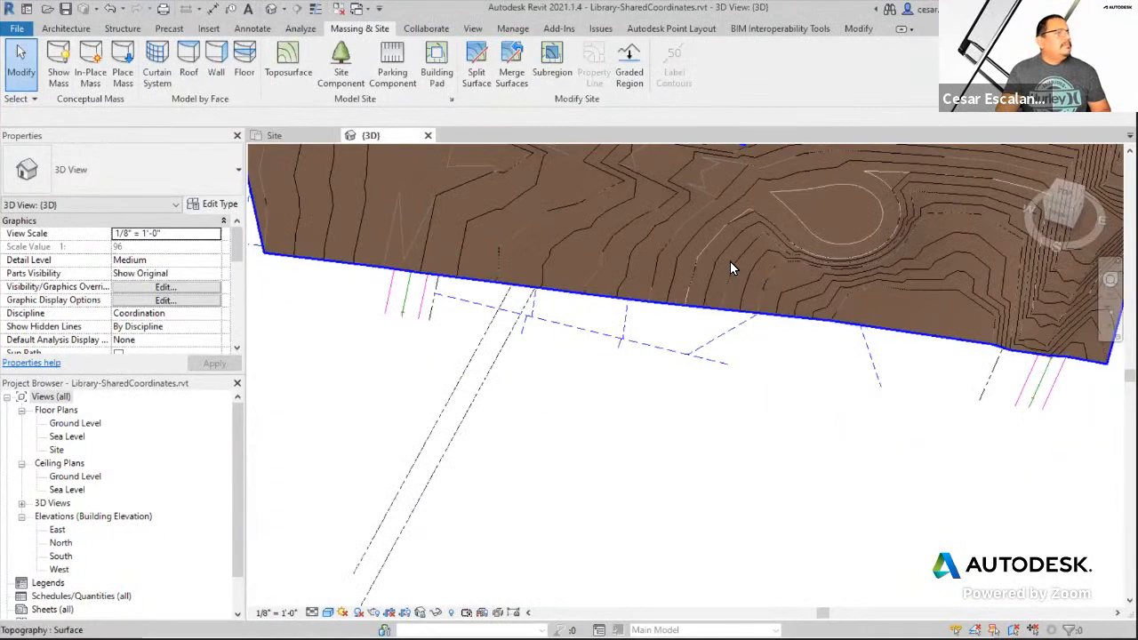
middle_drag(737, 364, 741, 519)
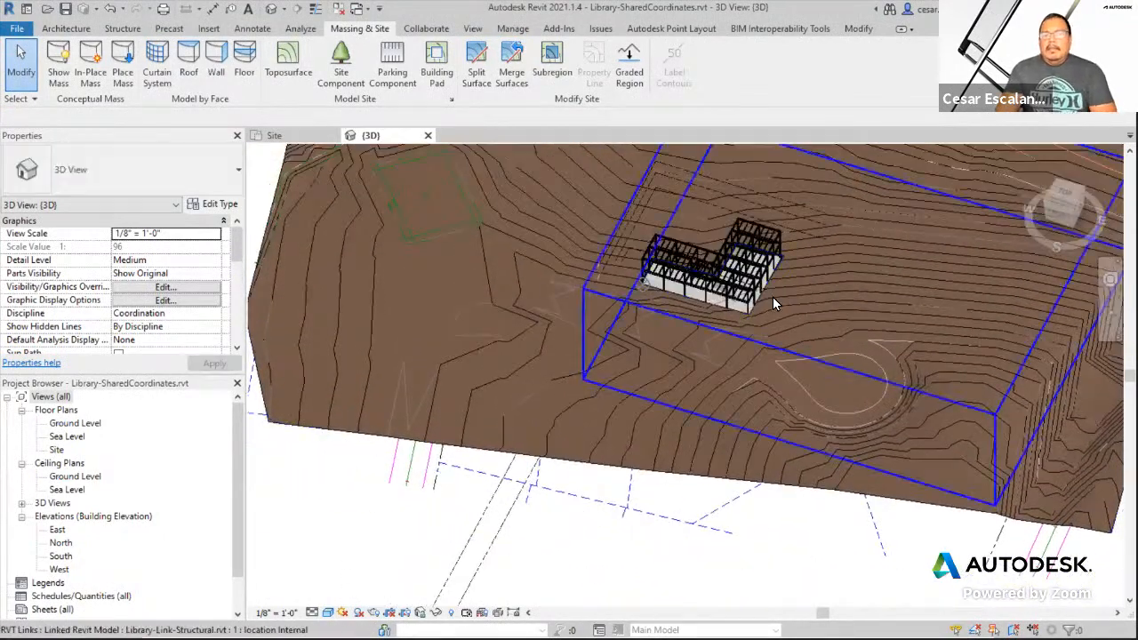
scroll(773, 296, up, 5)
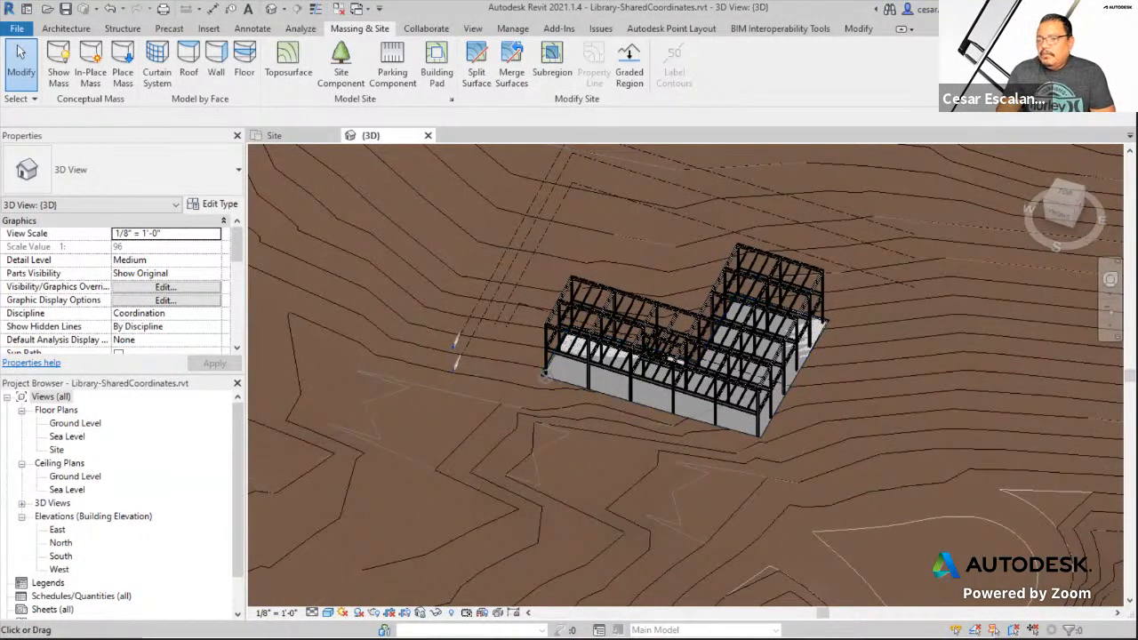
key(alt+Tab)
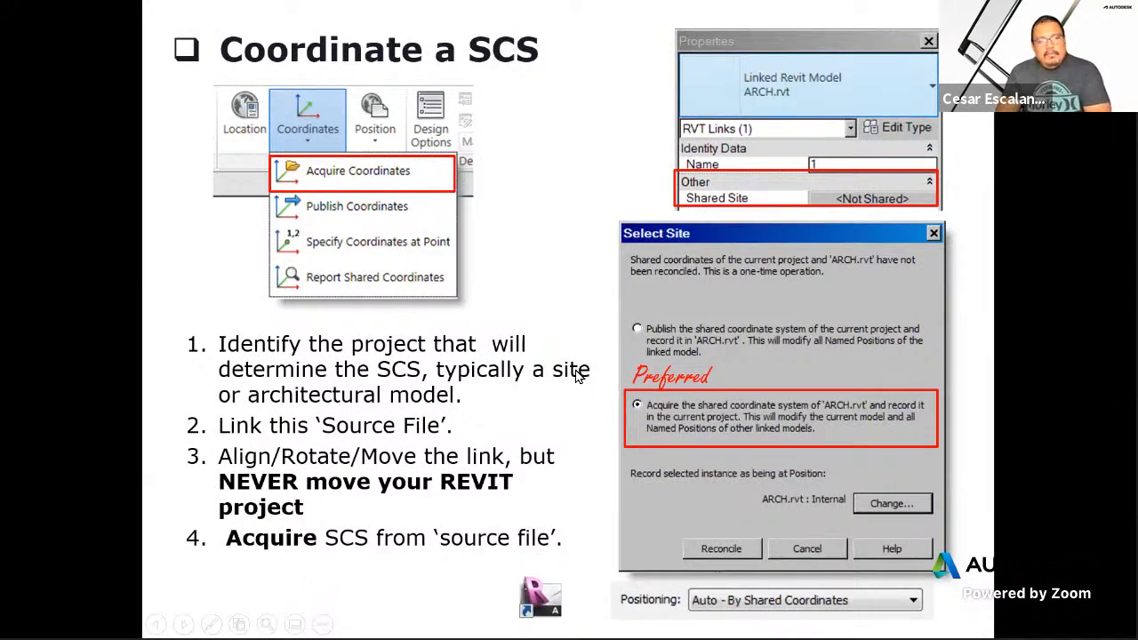
- Advance to the "Pin the site after coordination!" slide, switch to Revit, and check the linked structural model's Shared Site property
click(571, 406)
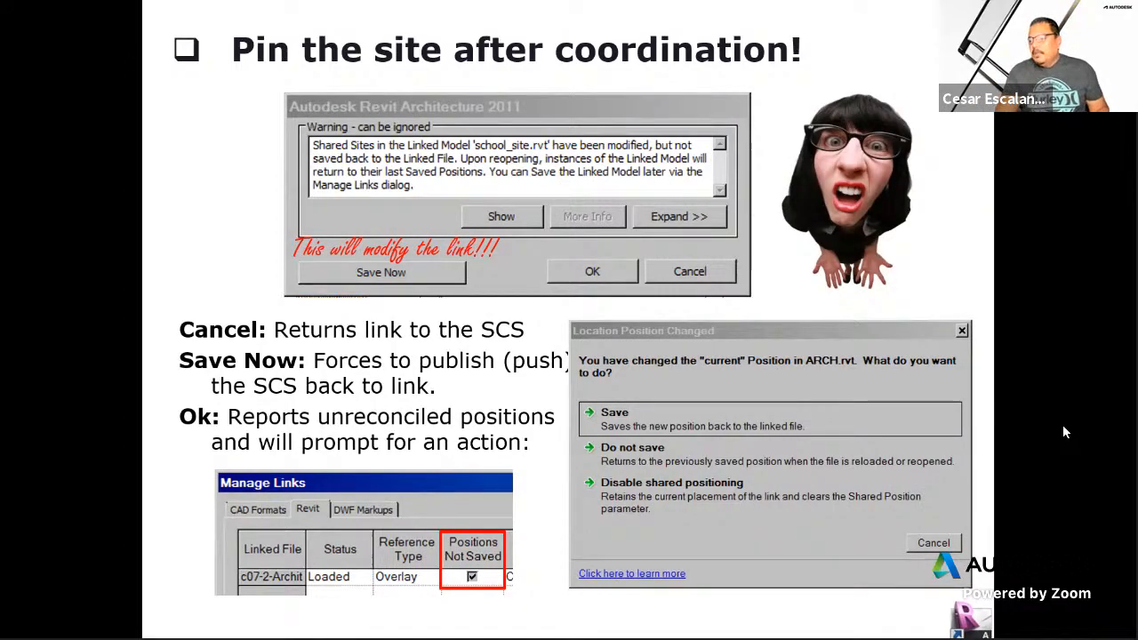
key(alt+Tab)
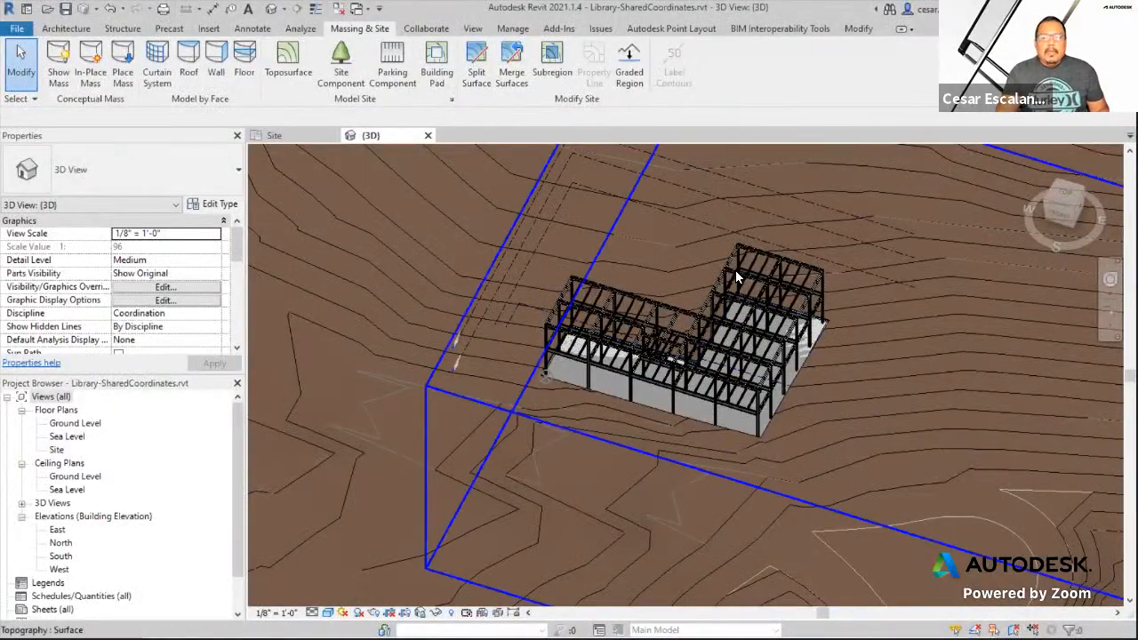
scroll(734, 249, up, 4)
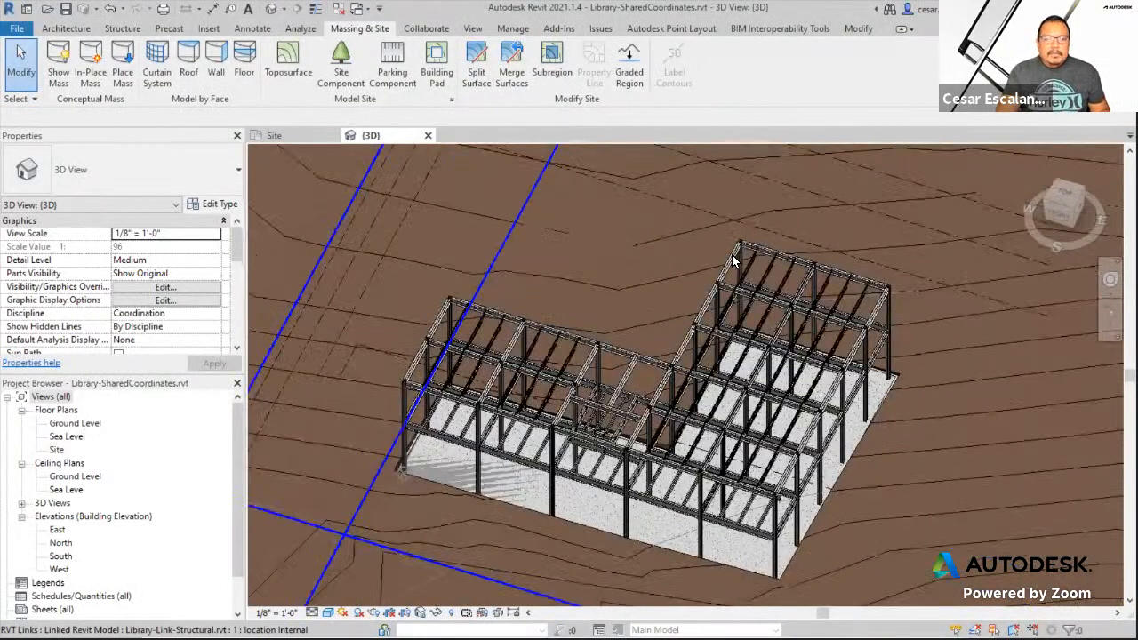
click(729, 257)
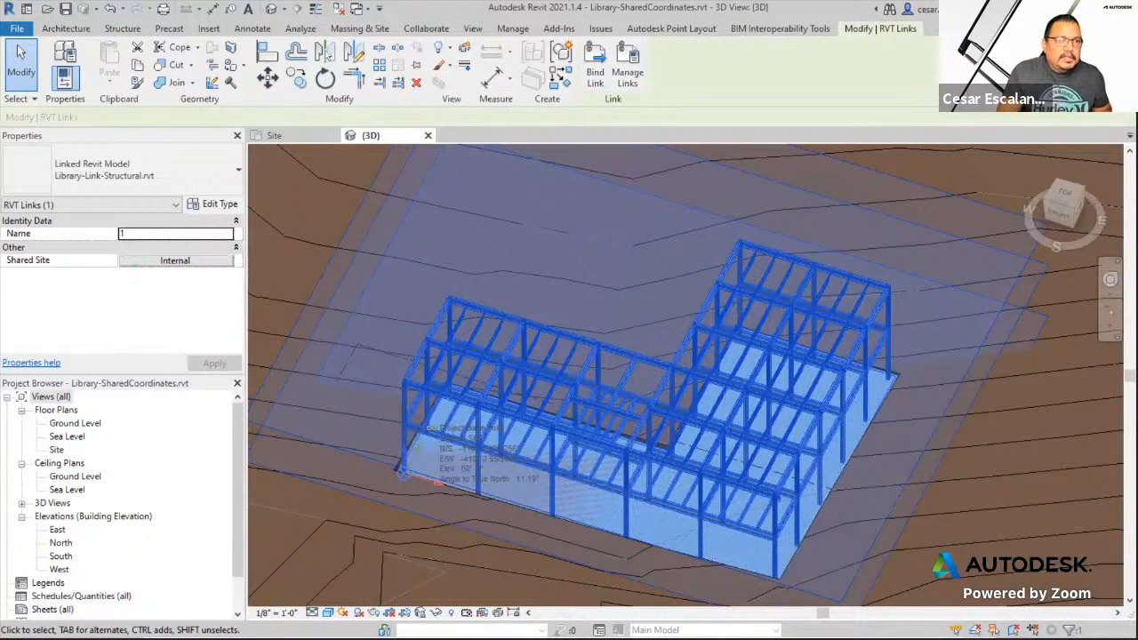
drag(120, 247, 238, 273)
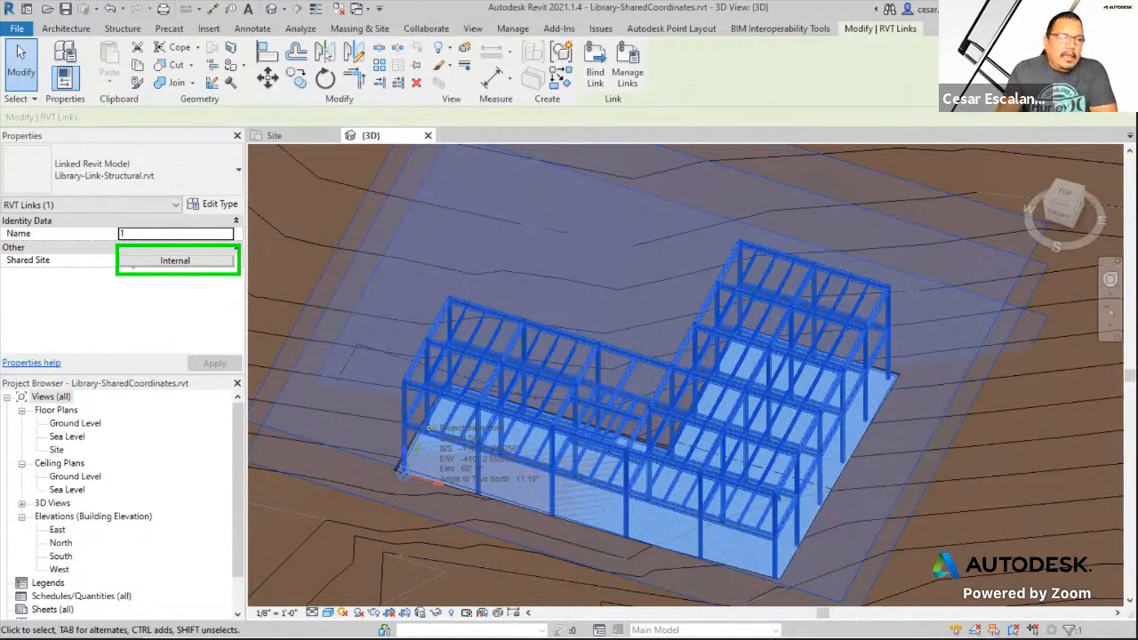
mouse_move(43, 267)
mouse_down()
mouse_move(36, 314)
mouse_move(40, 266)
mouse_move(50, 282)
mouse_up()
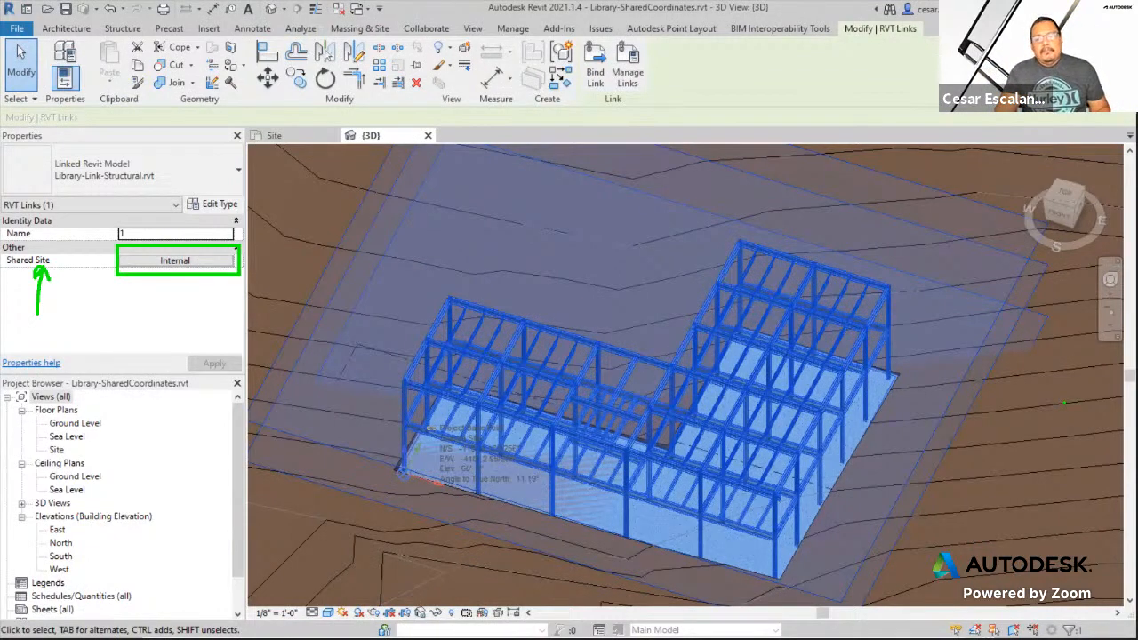
key(Escape)
scroll(975, 411, down, 2)
key(Escape)
- Try to move the linked structural model a short distance off its building pad
middle_drag(930, 415, 789, 417)
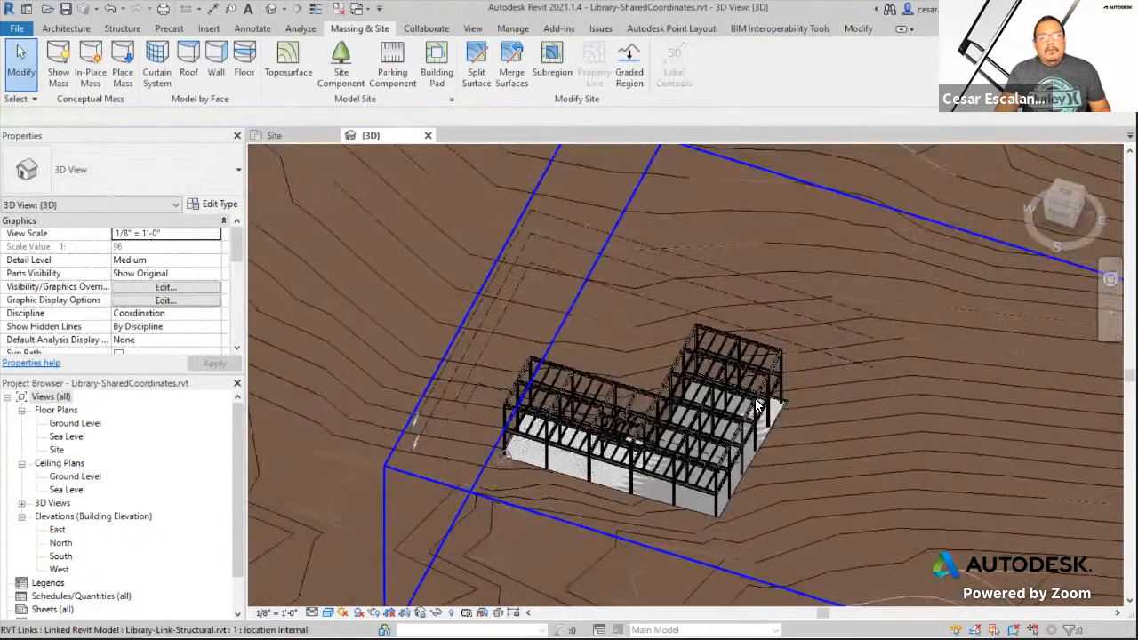
click(788, 380)
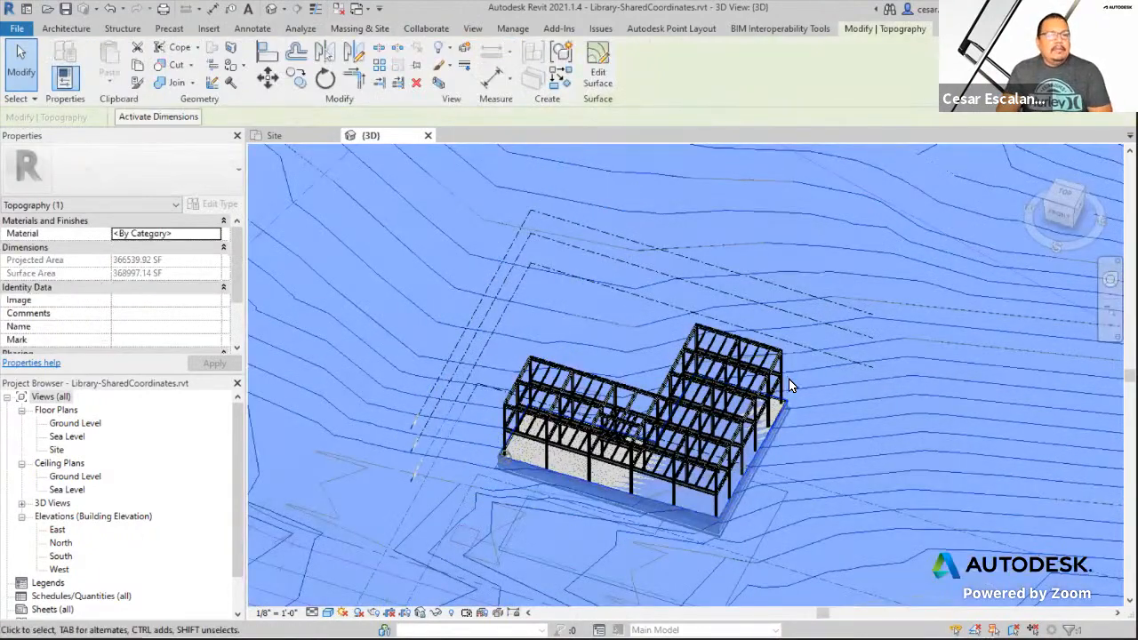
key(Escape)
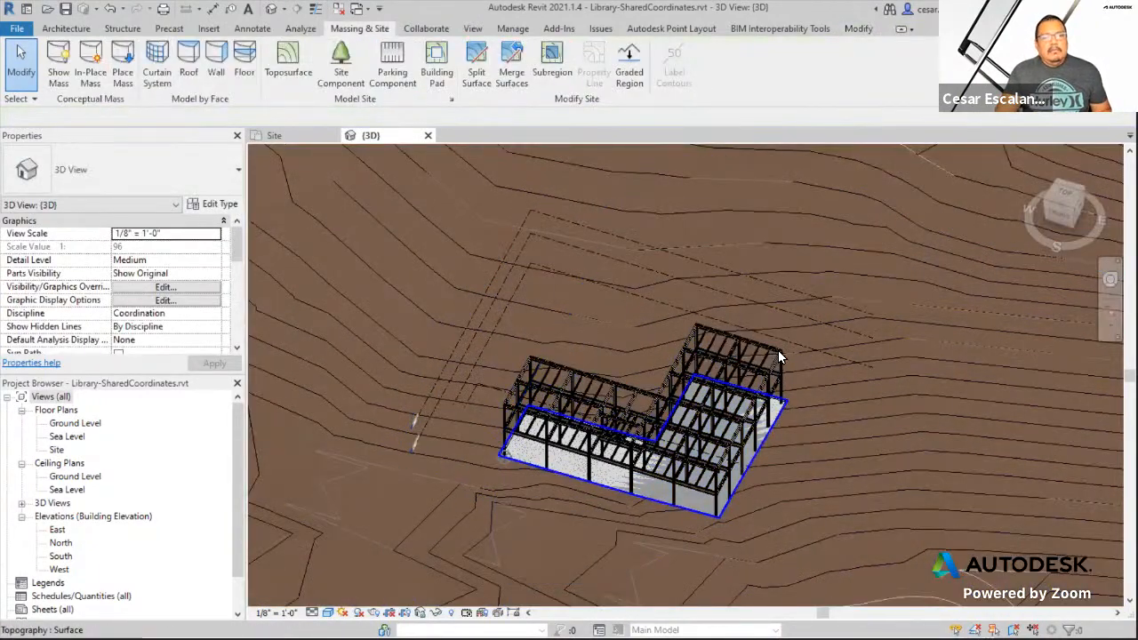
click(779, 355)
key(Escape)
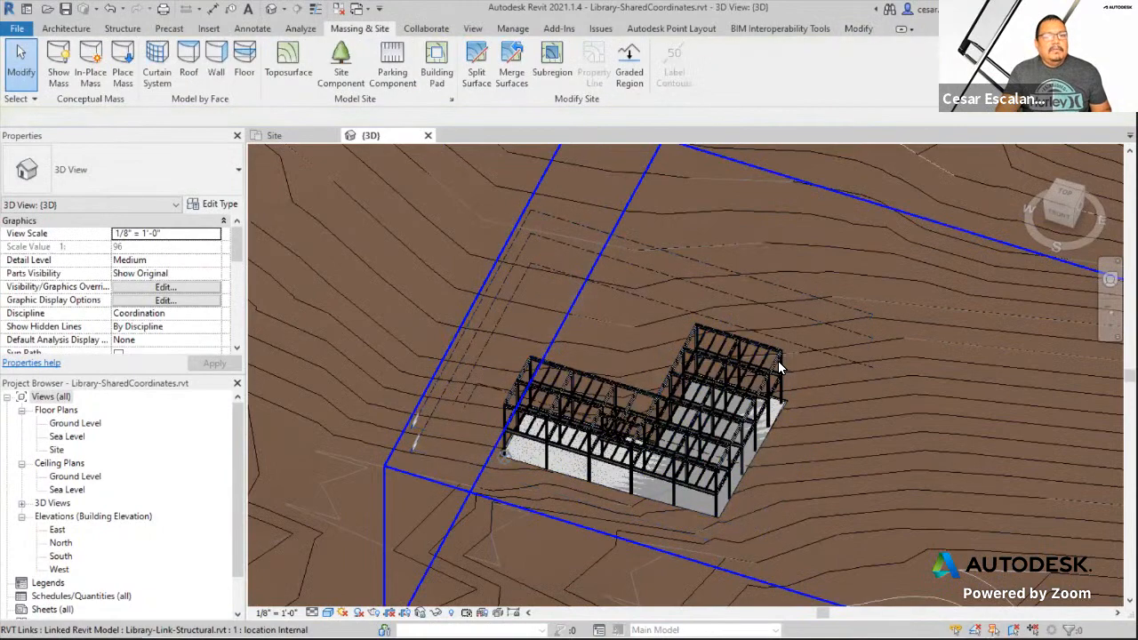
click(775, 363)
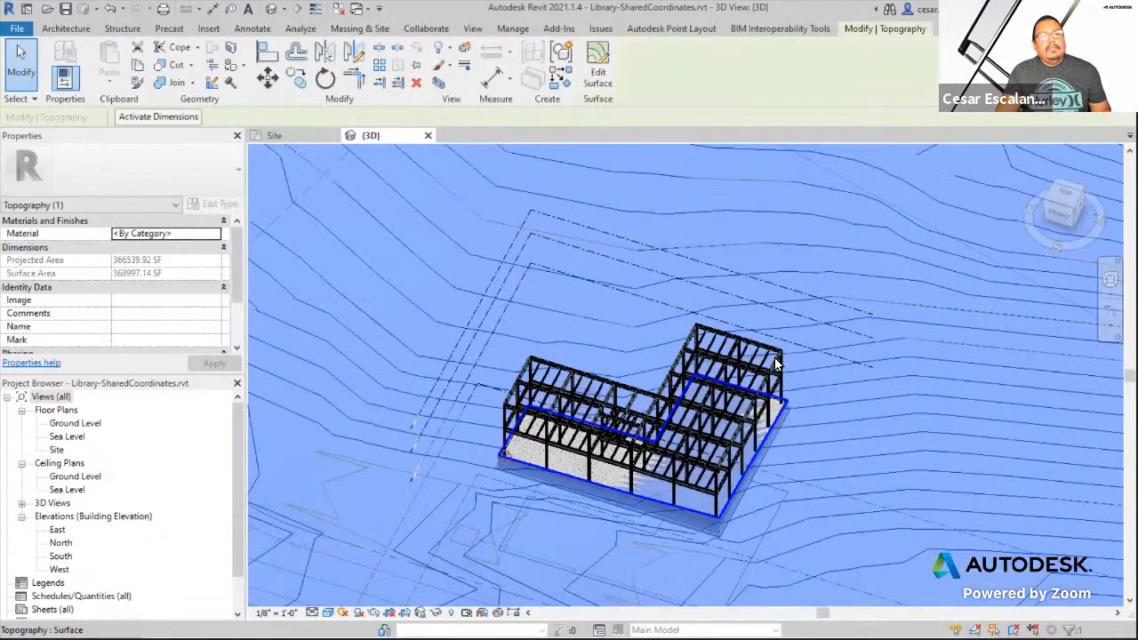
key(Escape)
click(775, 370)
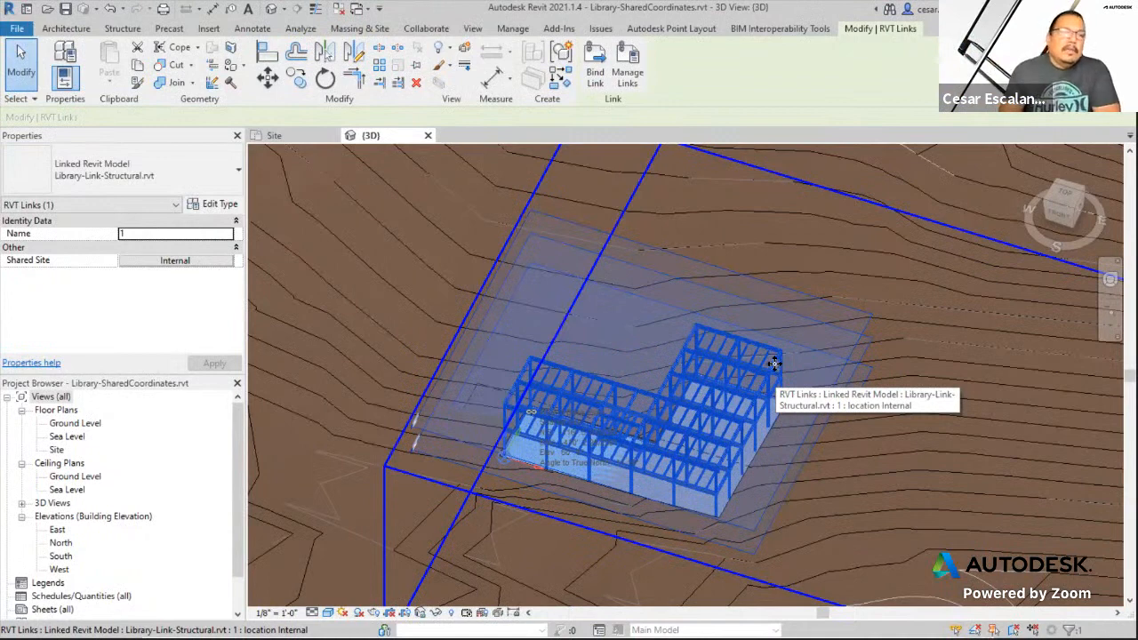
click(267, 78)
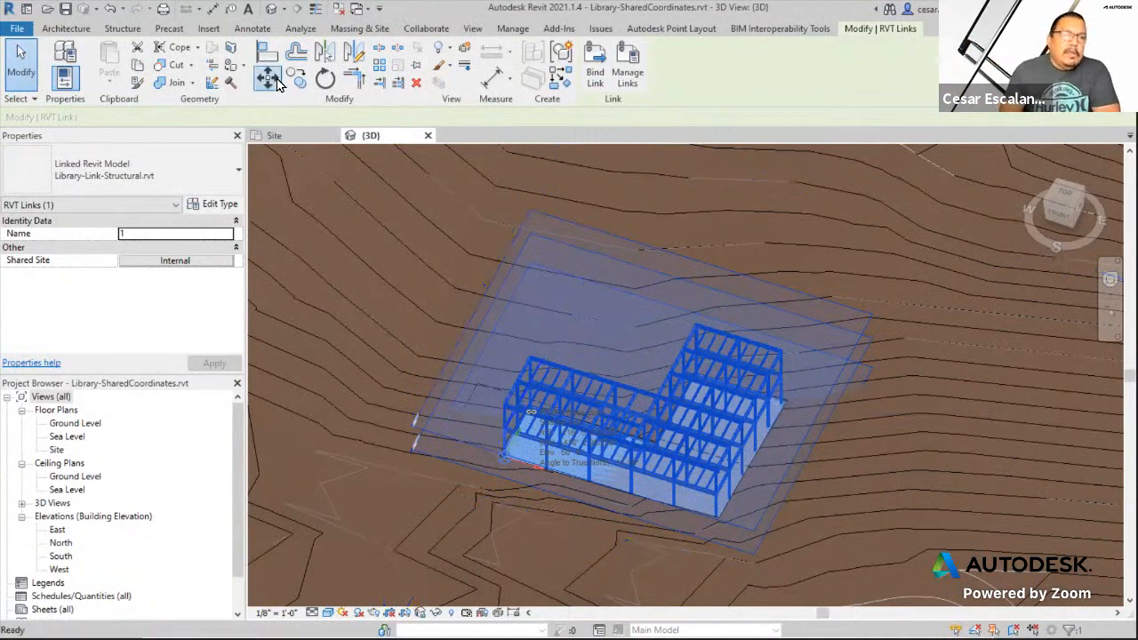
click(742, 417)
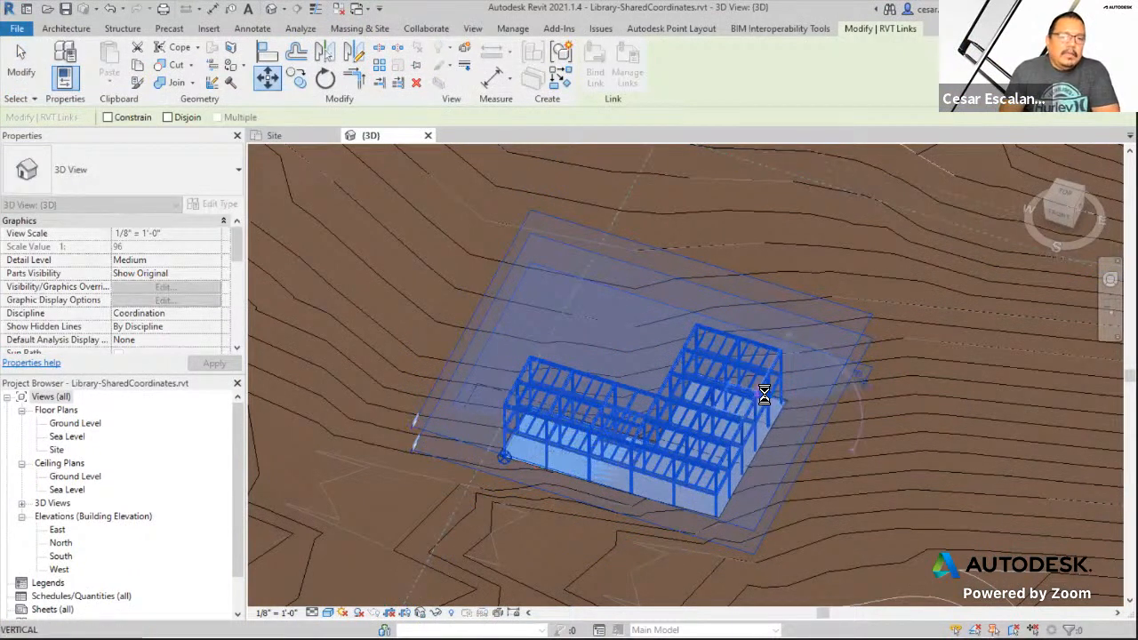
click(764, 391)
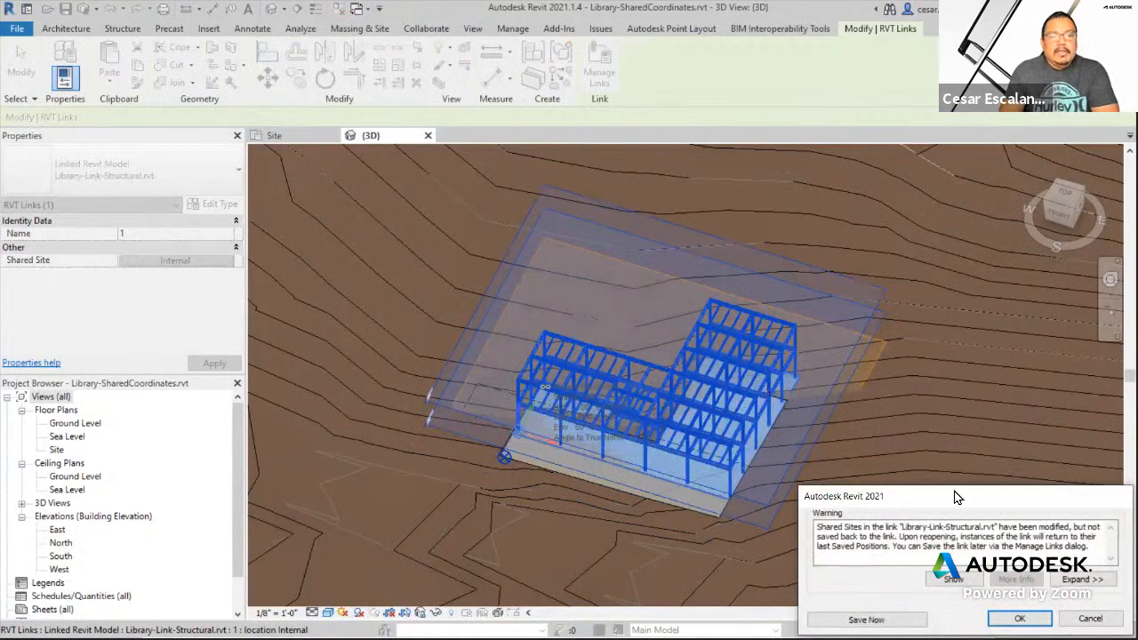
- Compare the shared-sites warning's options with the presentation slide, and cancel the link's move
drag(955, 497, 673, 237)
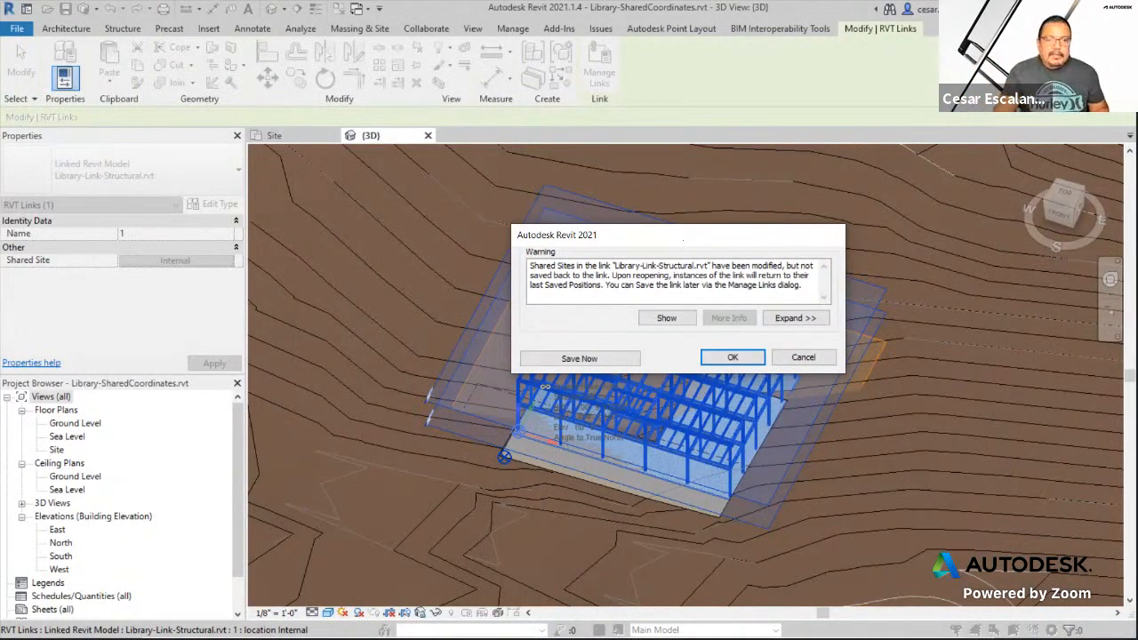
drag(512, 342, 649, 380)
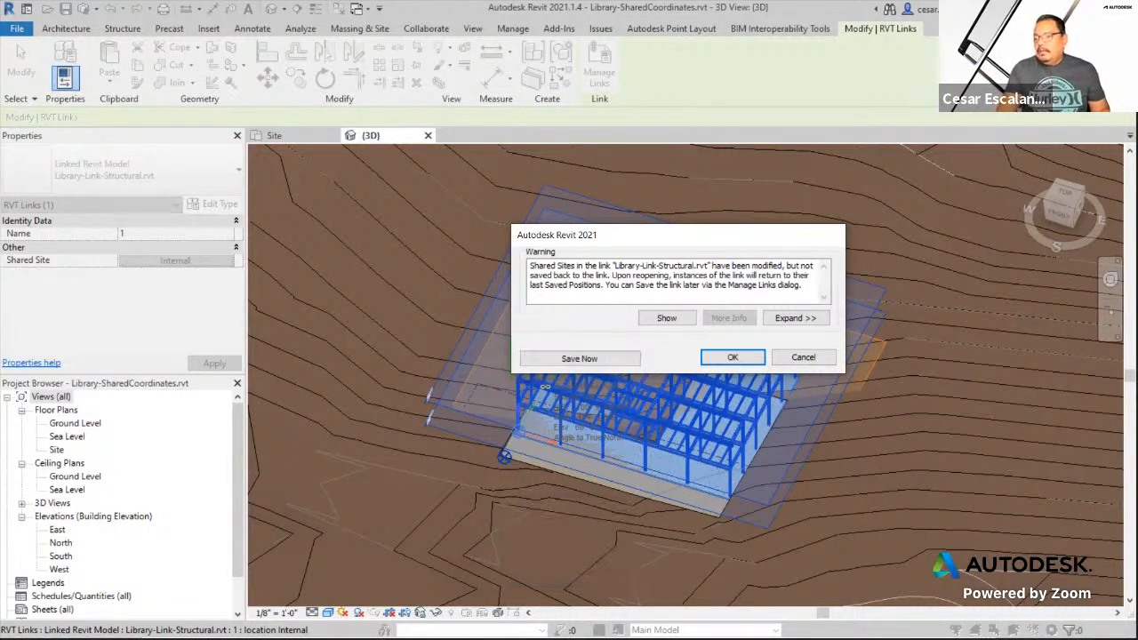
key(alt+Tab)
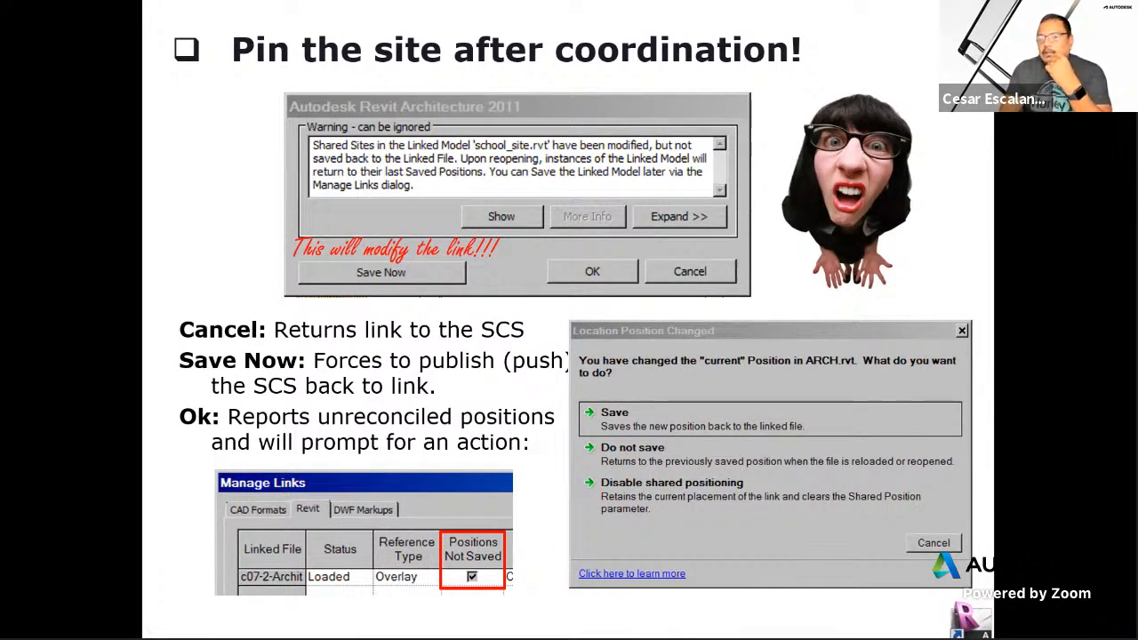
key(alt+Tab)
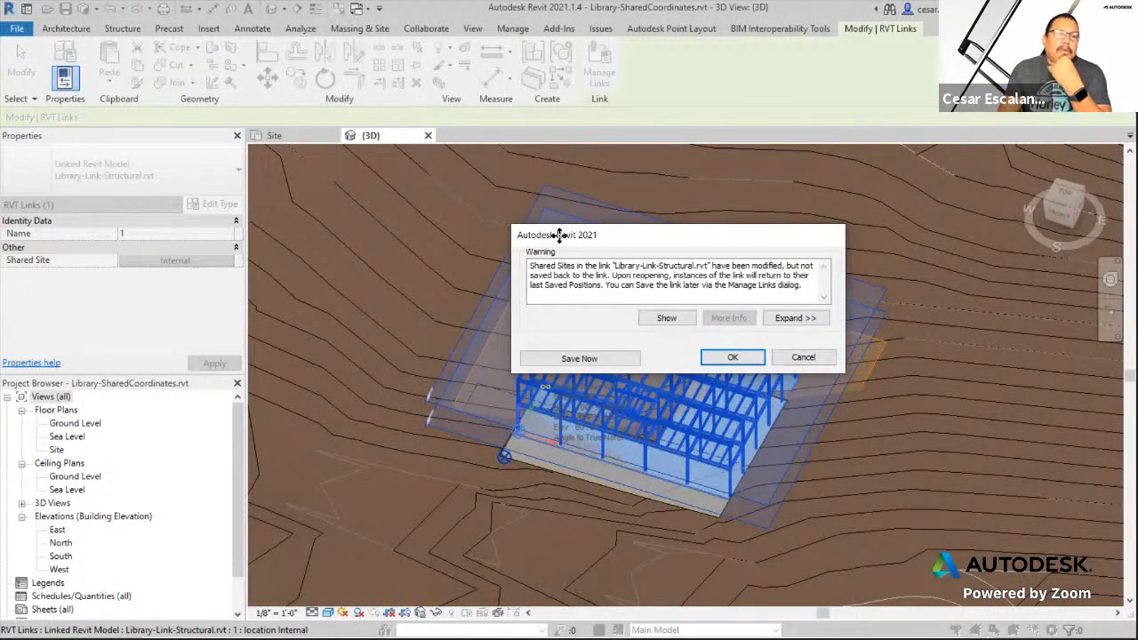
click(820, 358)
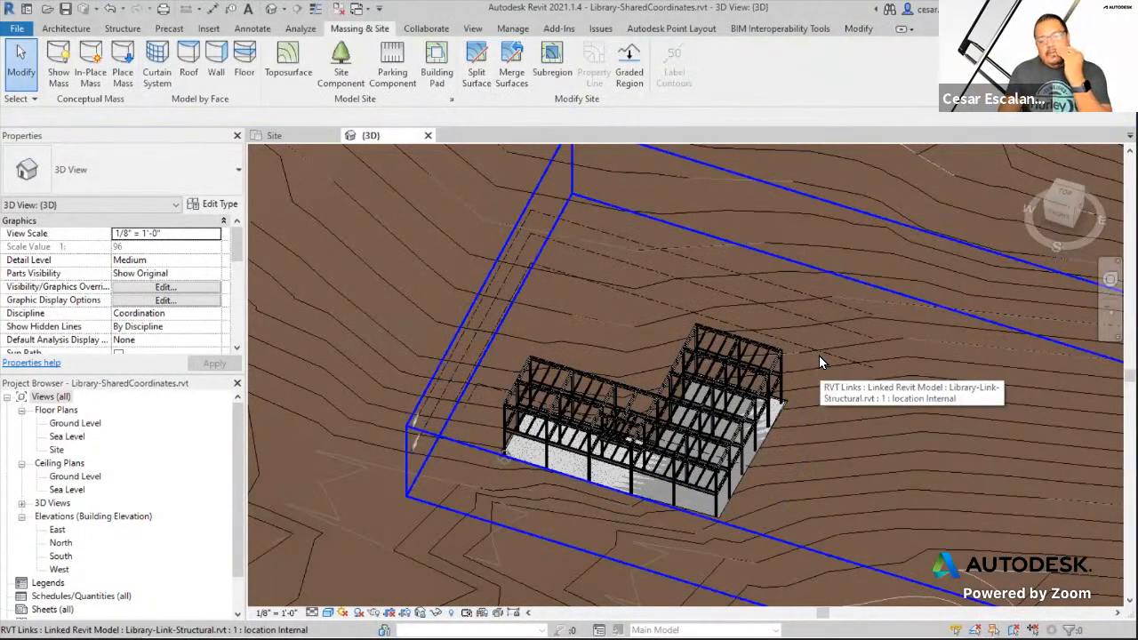
- Disable selection of links, test it on the structural link and the terrain, and clear the selection
click(769, 373)
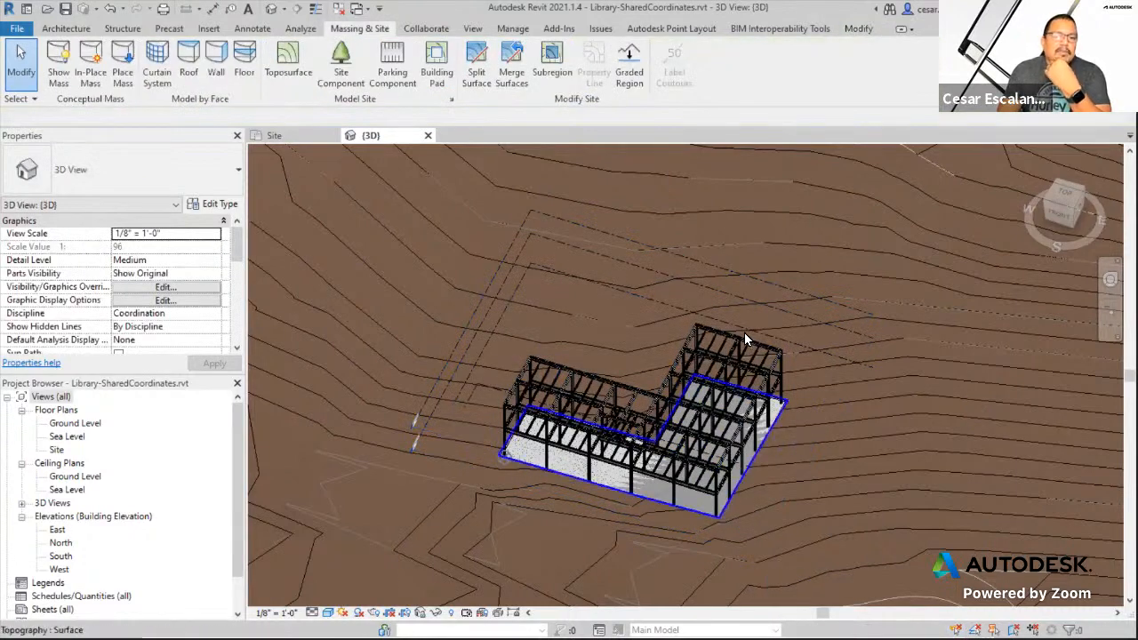
click(744, 332)
key(Escape)
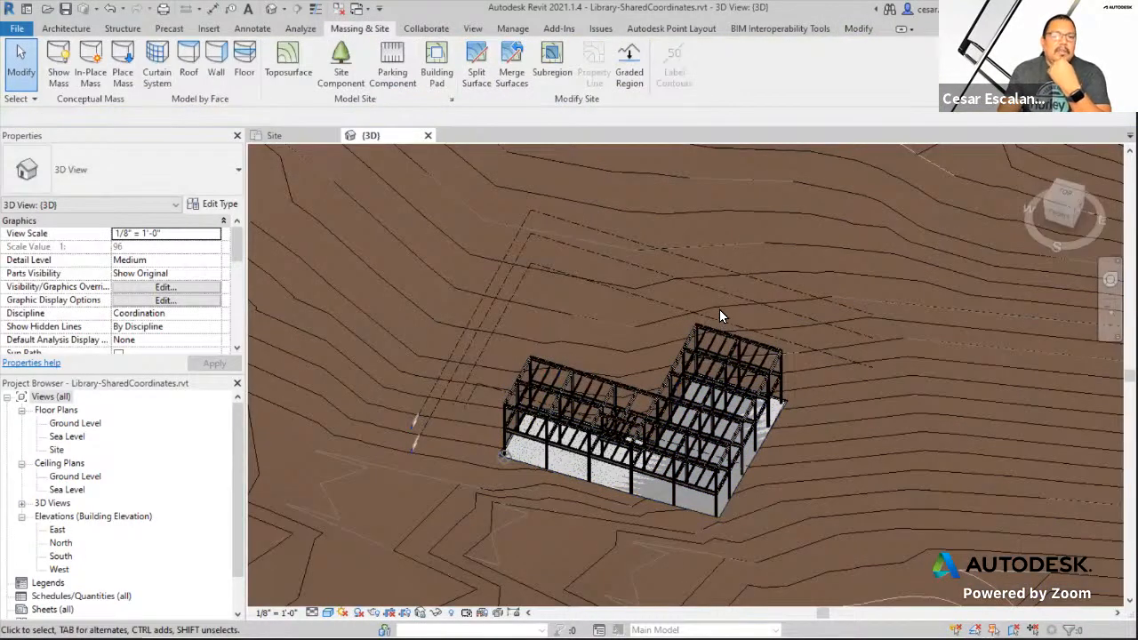
click(996, 484)
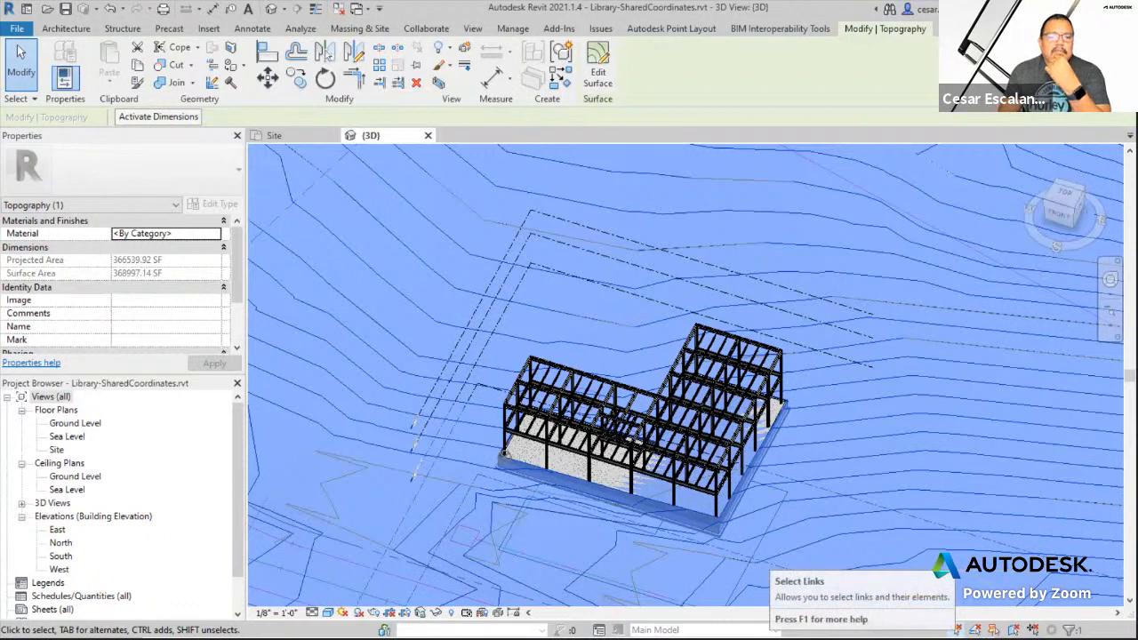
key(XF86AudioRaiseVolume)
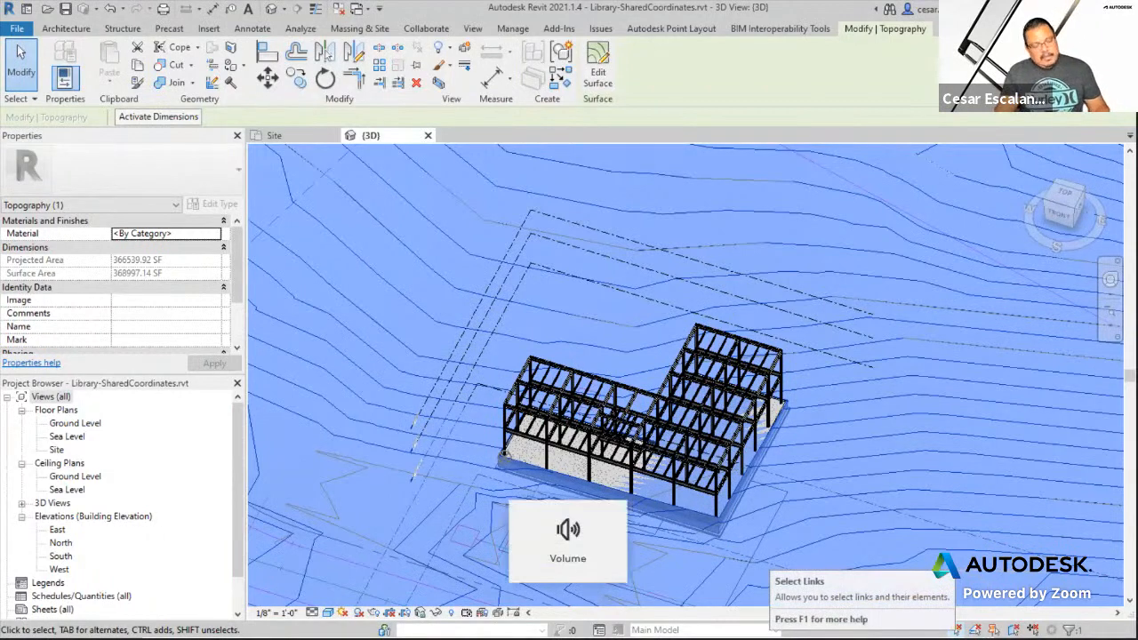
key(Escape)
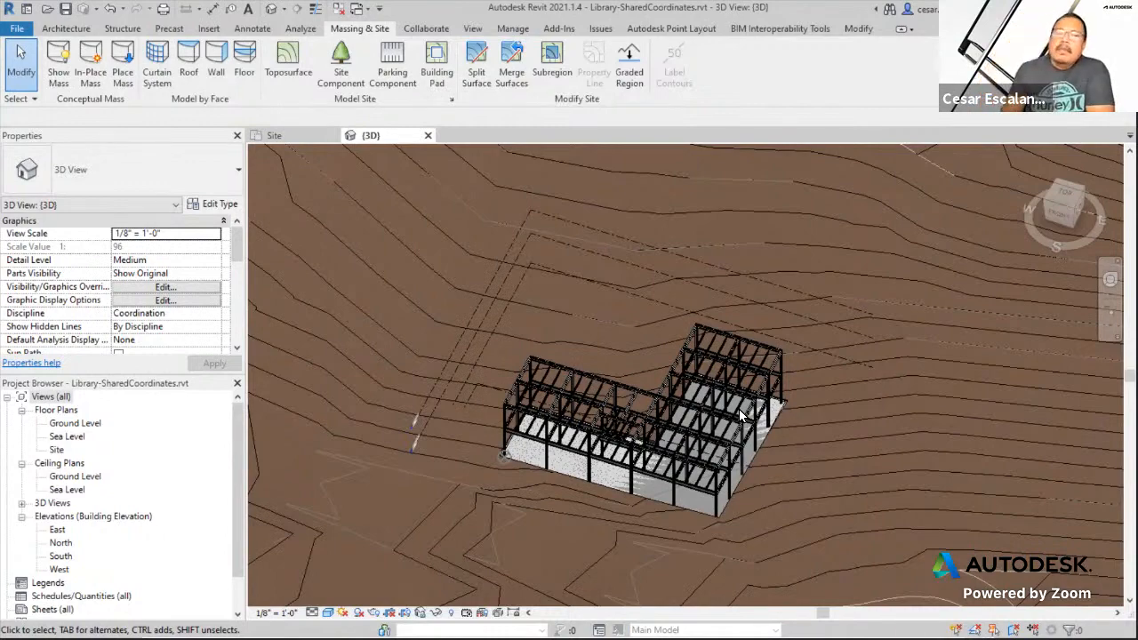
- Save the Library-SharedCoordinates project with the whole site in view, and close its 3D and Site views
scroll(711, 402, down, 2)
middle_drag(797, 376, 650, 267)
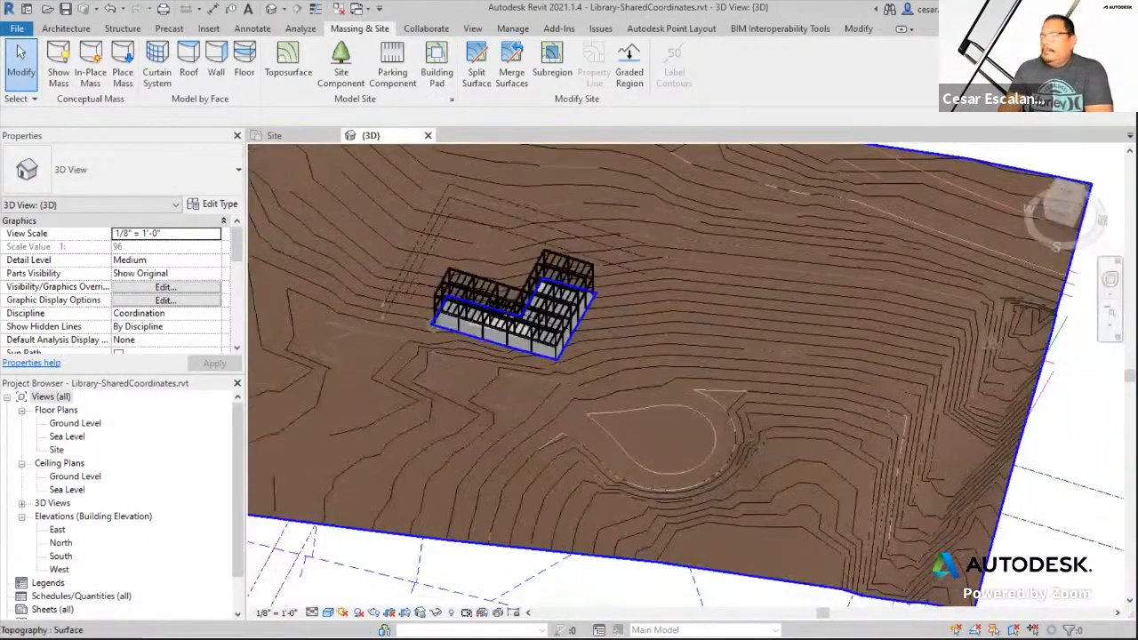
scroll(712, 320, down, 2)
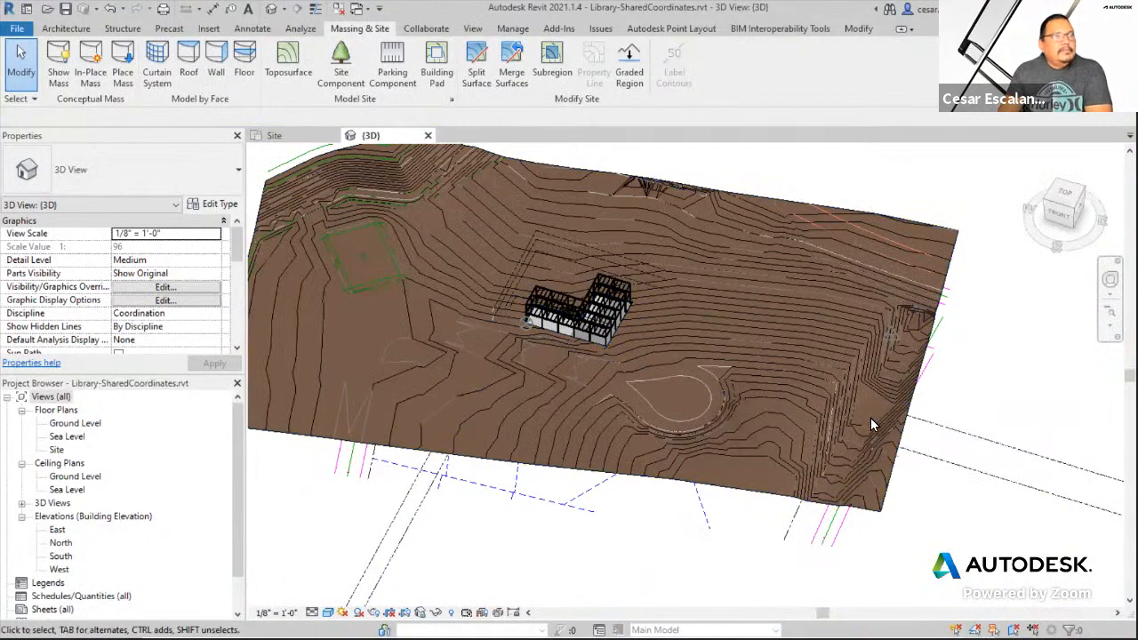
middle_drag(651, 350, 736, 479)
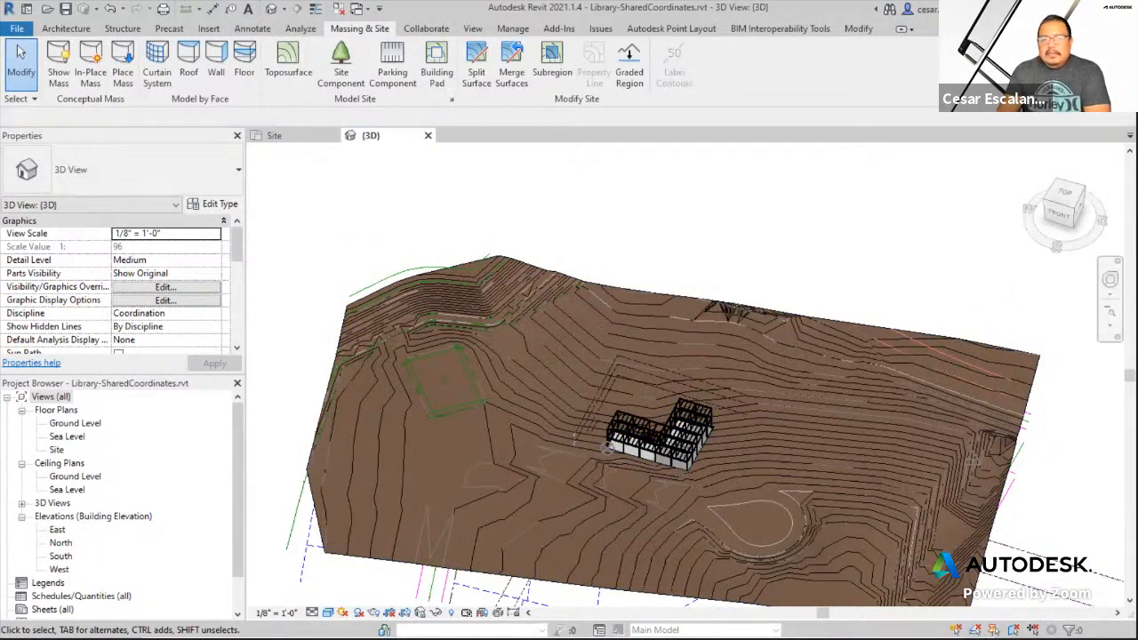
middle_drag(888, 297, 841, 203)
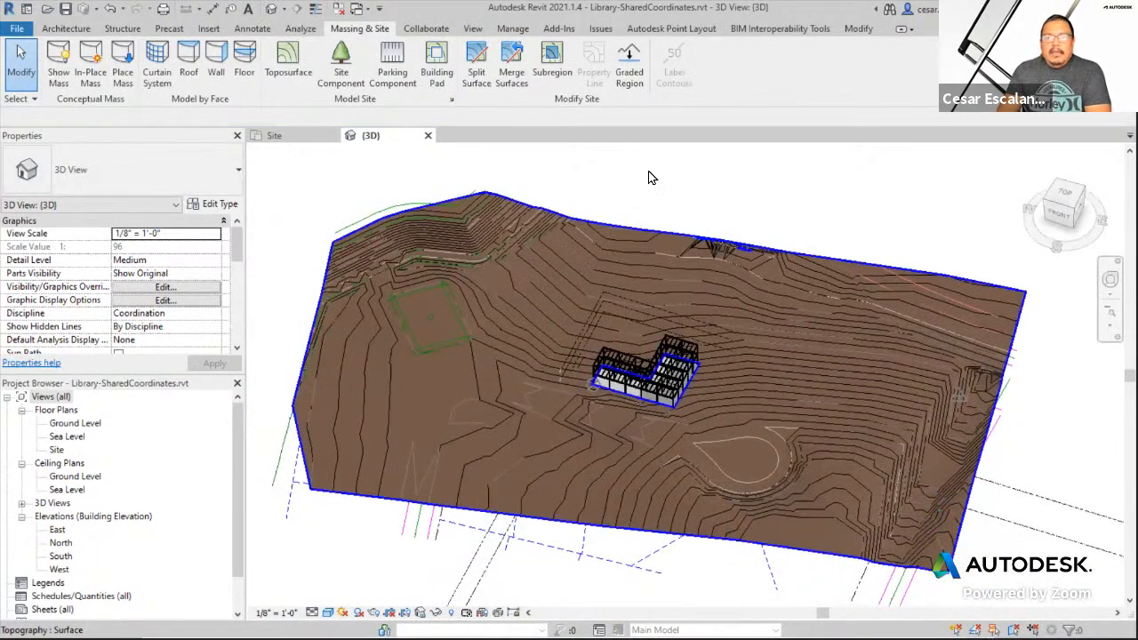
click(24, 34)
click(57, 155)
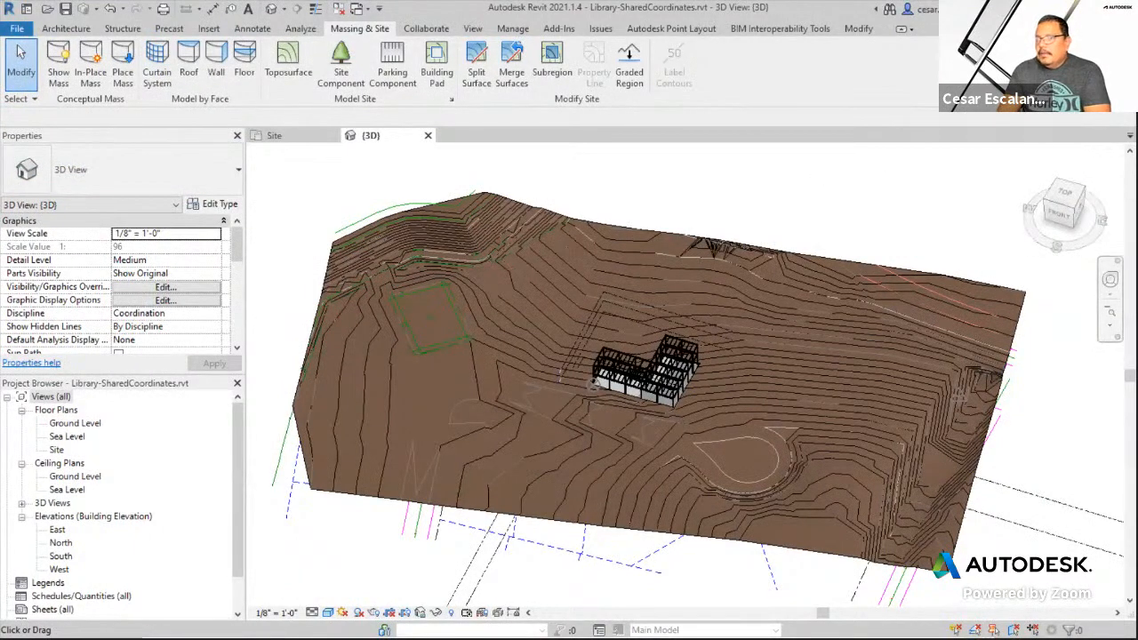
click(428, 136)
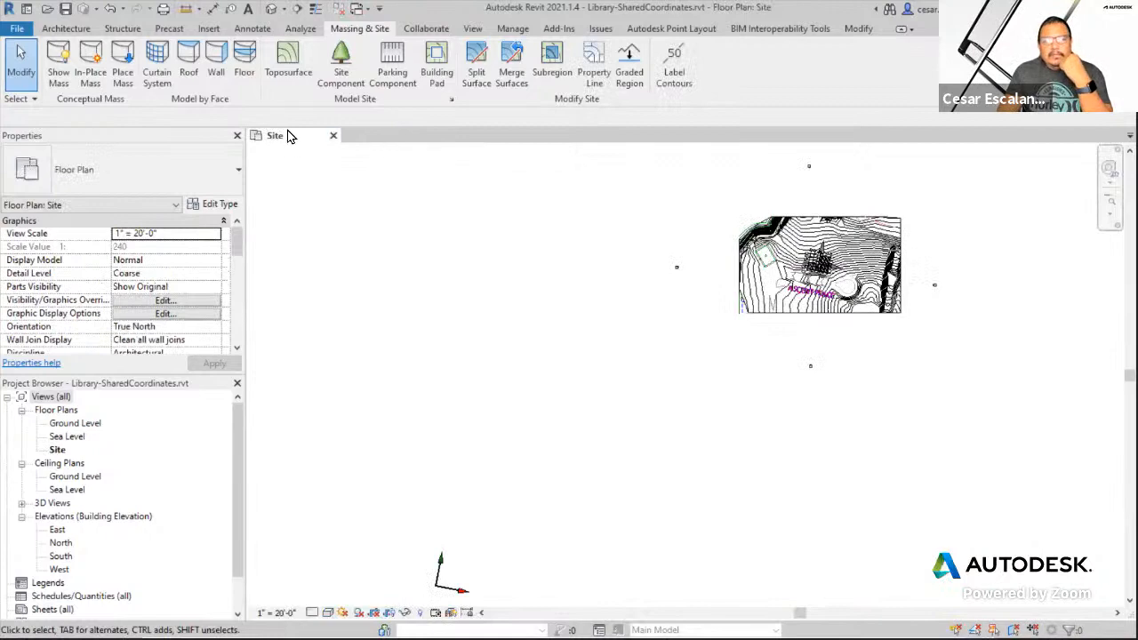
click(333, 137)
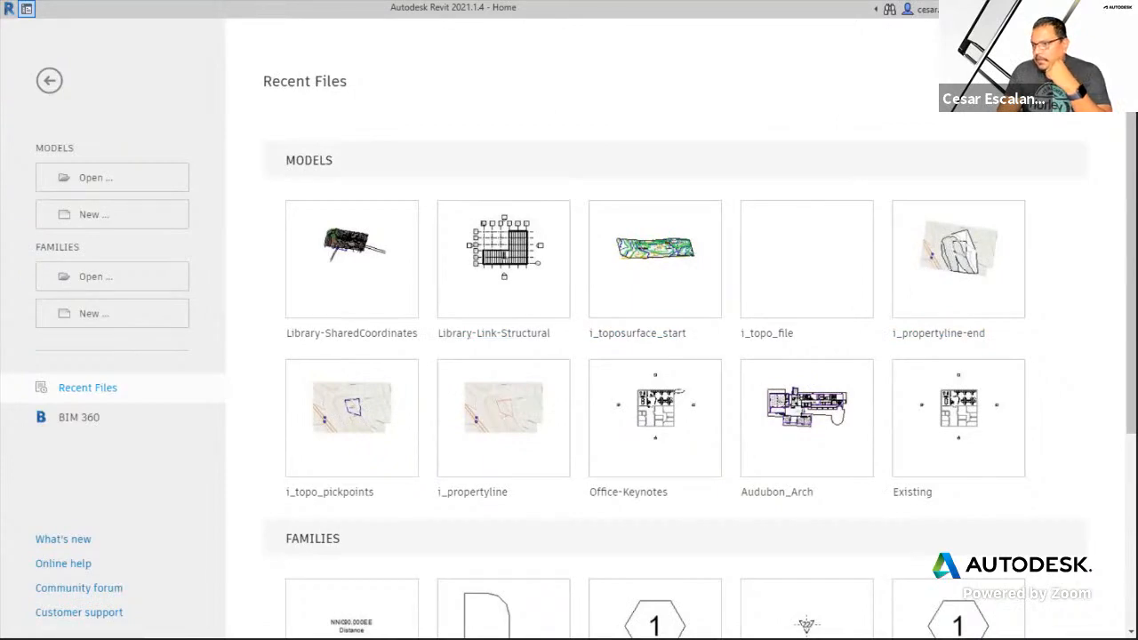
- Switch to the web browser, look through the open attendance and syllabus documents, and bring up the Google home page
key(alt+Tab)
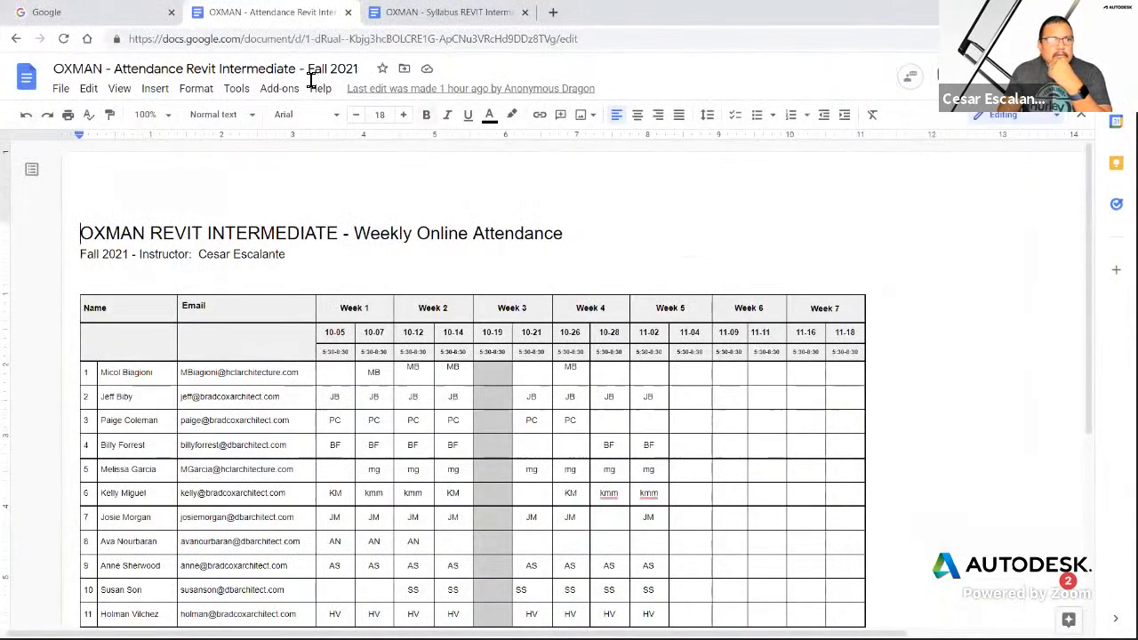
click(115, 22)
click(254, 13)
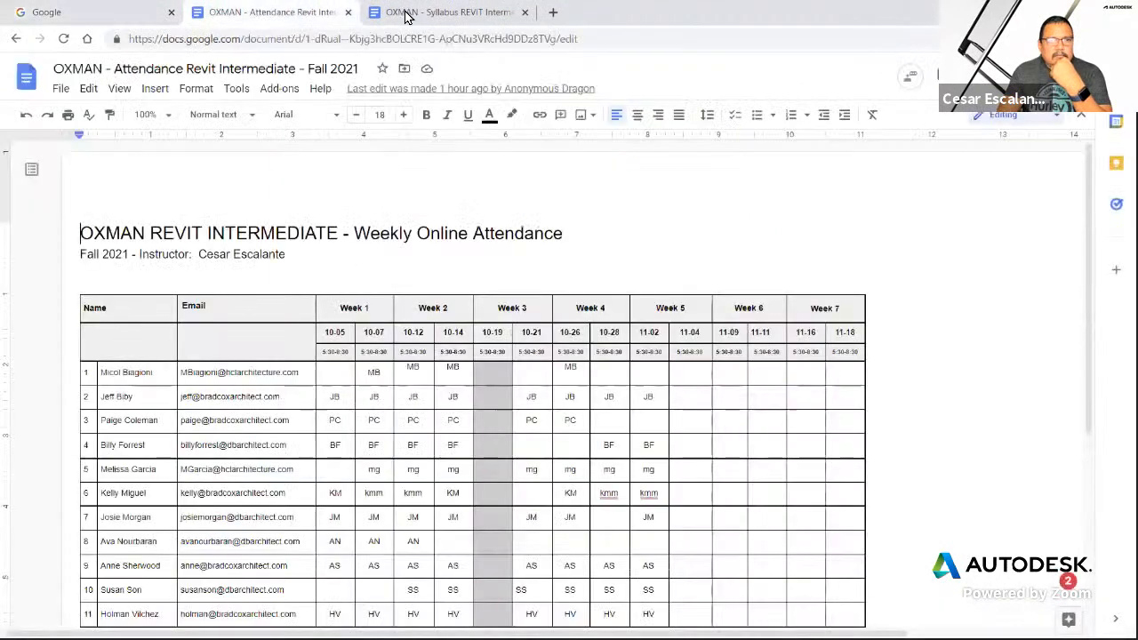
click(480, 11)
click(133, 17)
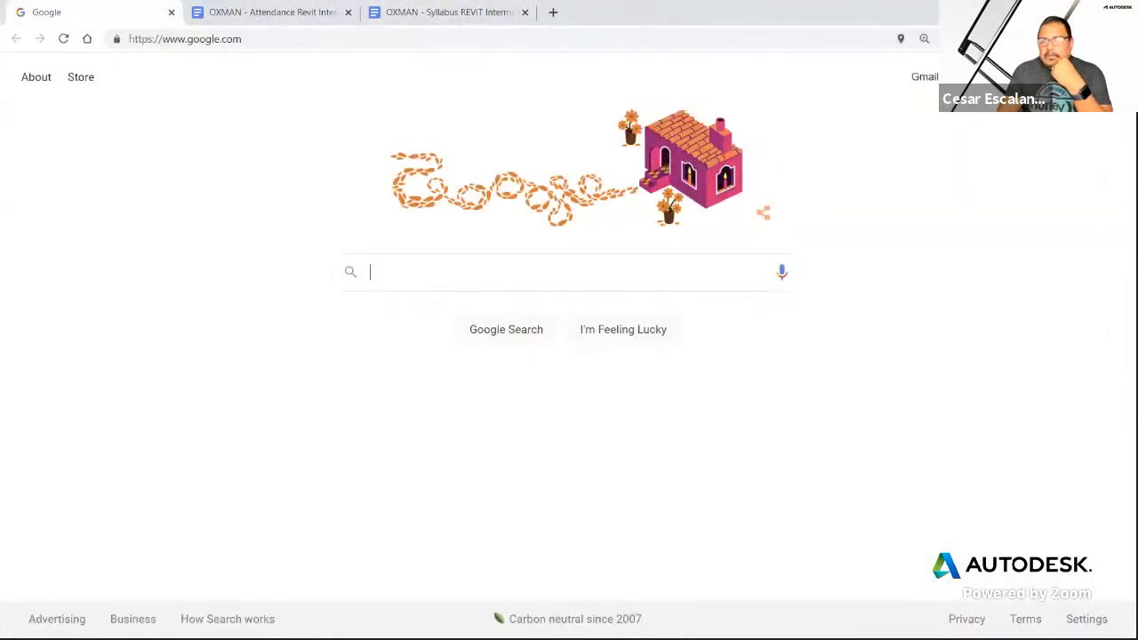
- In the web browser, examine the phasing and graphical hierarchy image and enlarge the Revit Element Visibility Override Hierarchy Pyramid picture
key(alt+Tab)
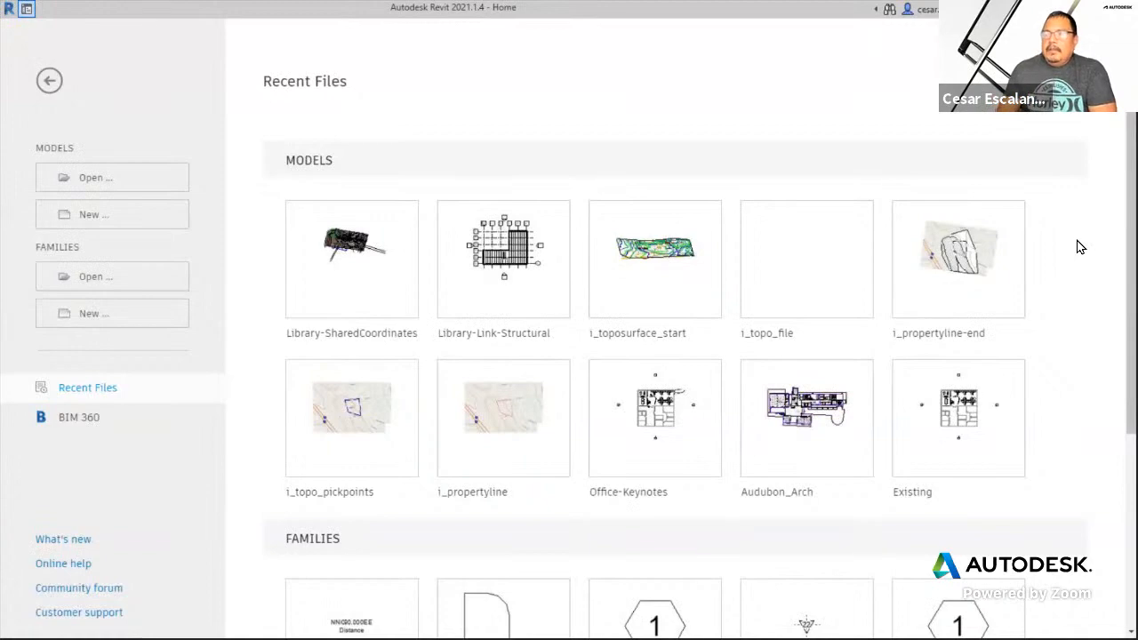
key(alt+Tab)
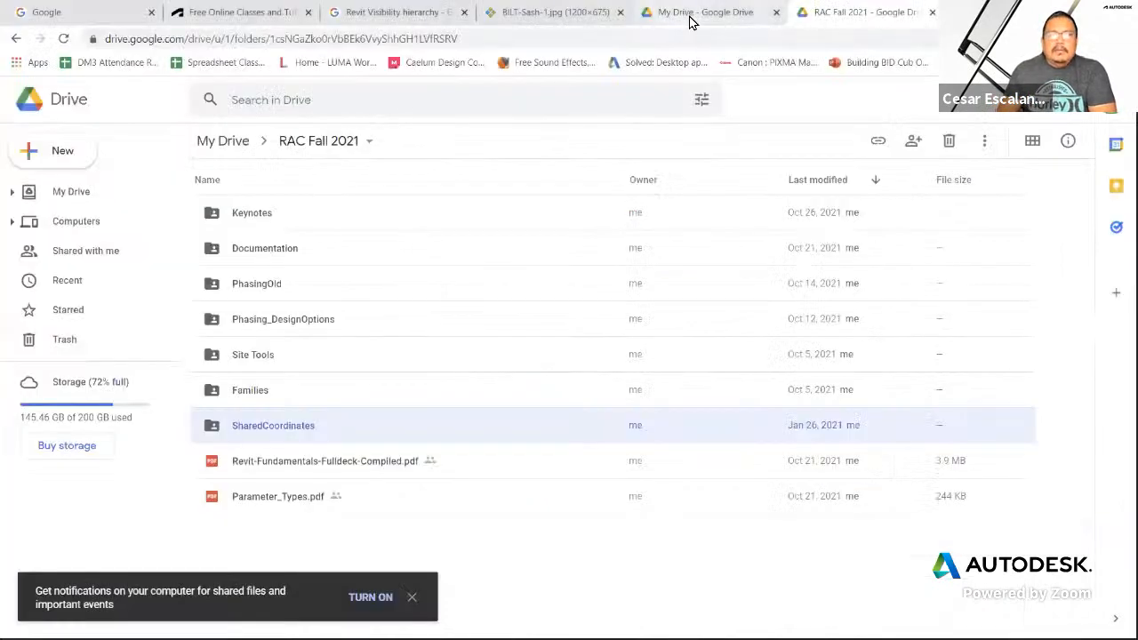
click(396, 12)
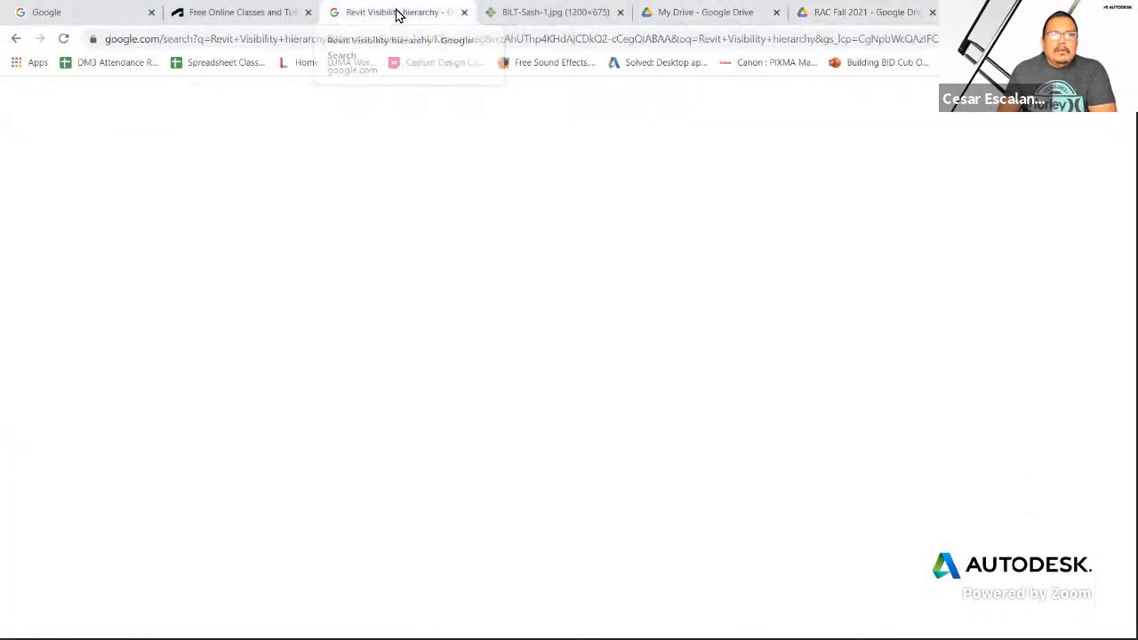
click(560, 13)
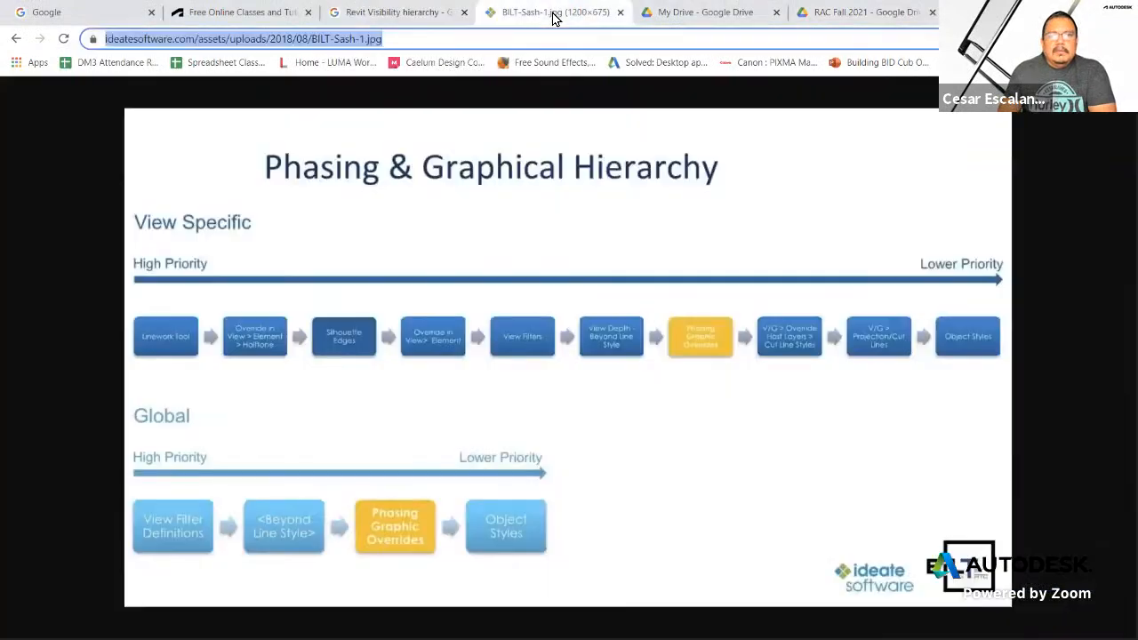
click(449, 12)
click(942, 280)
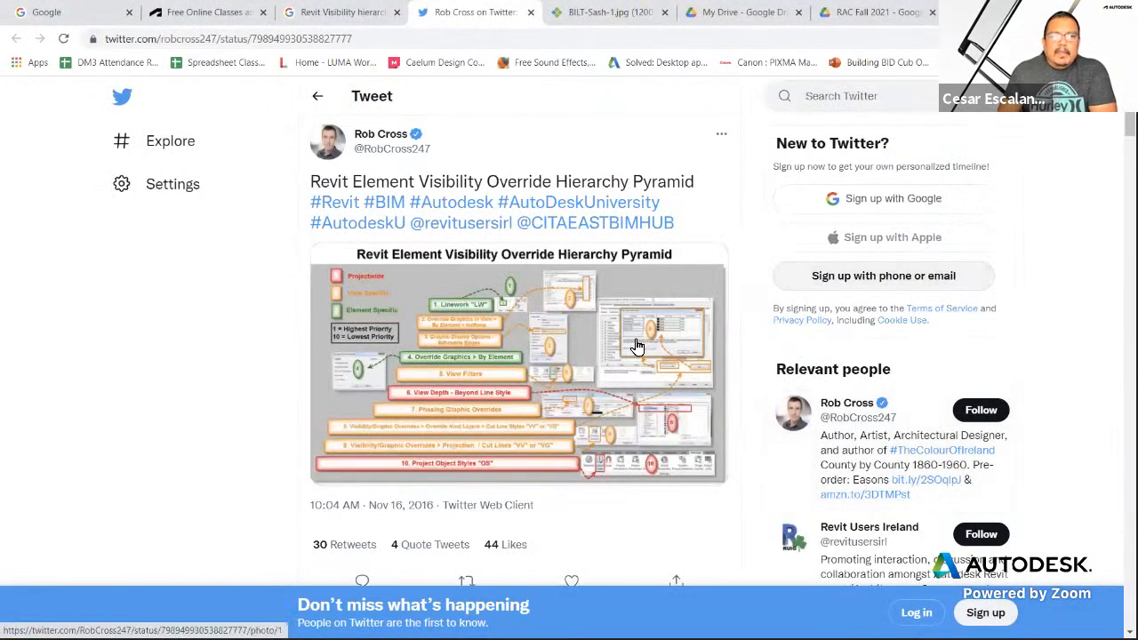
click(635, 345)
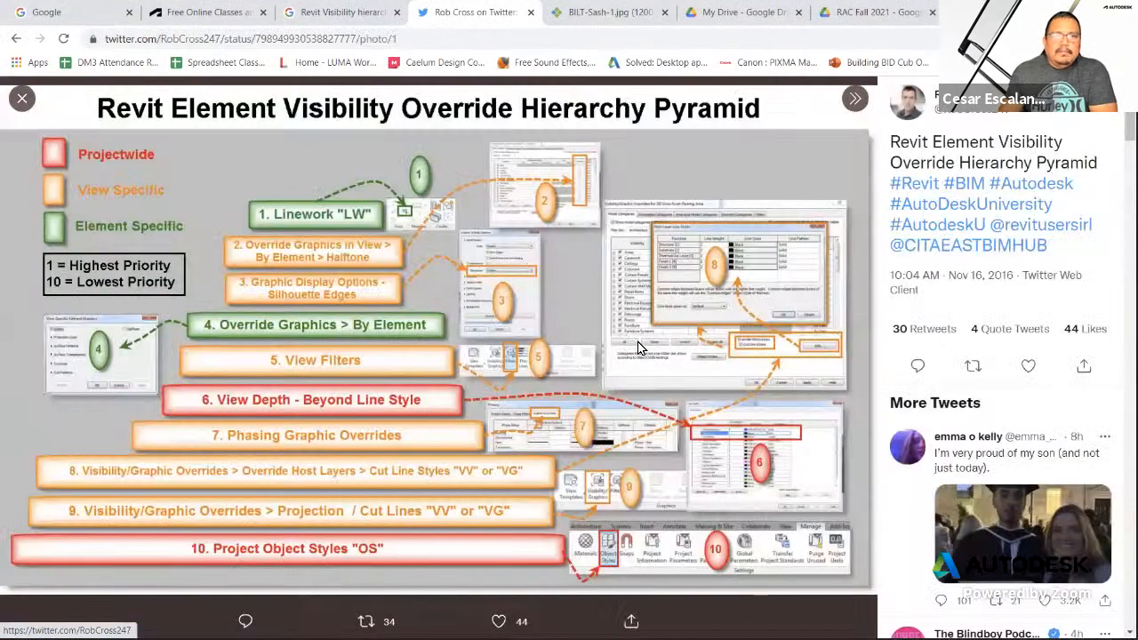
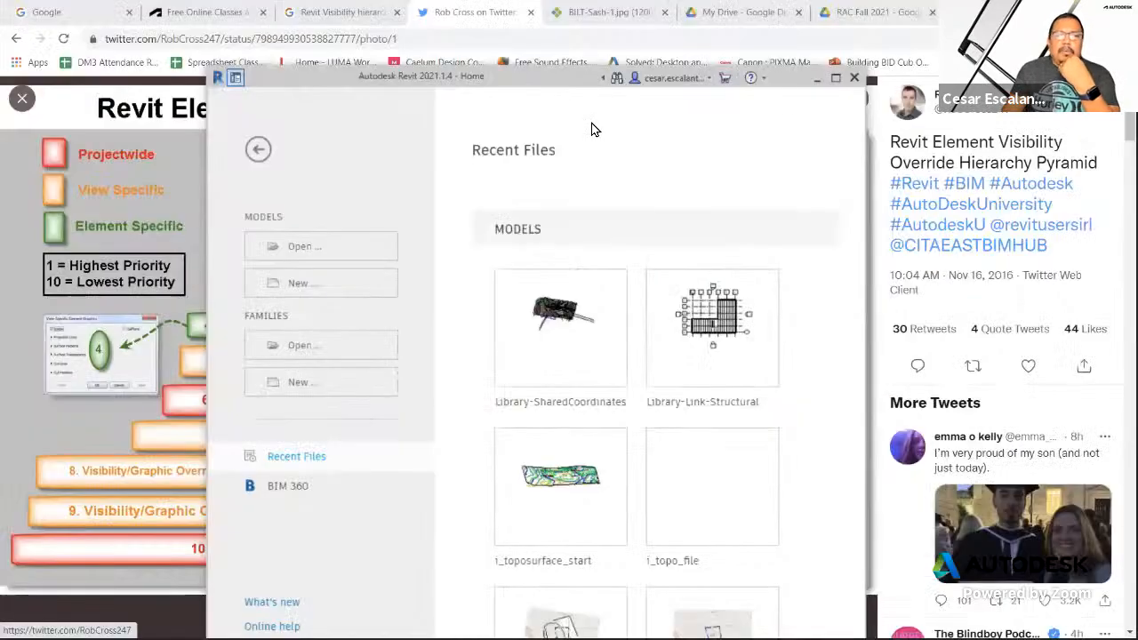
click(833, 78)
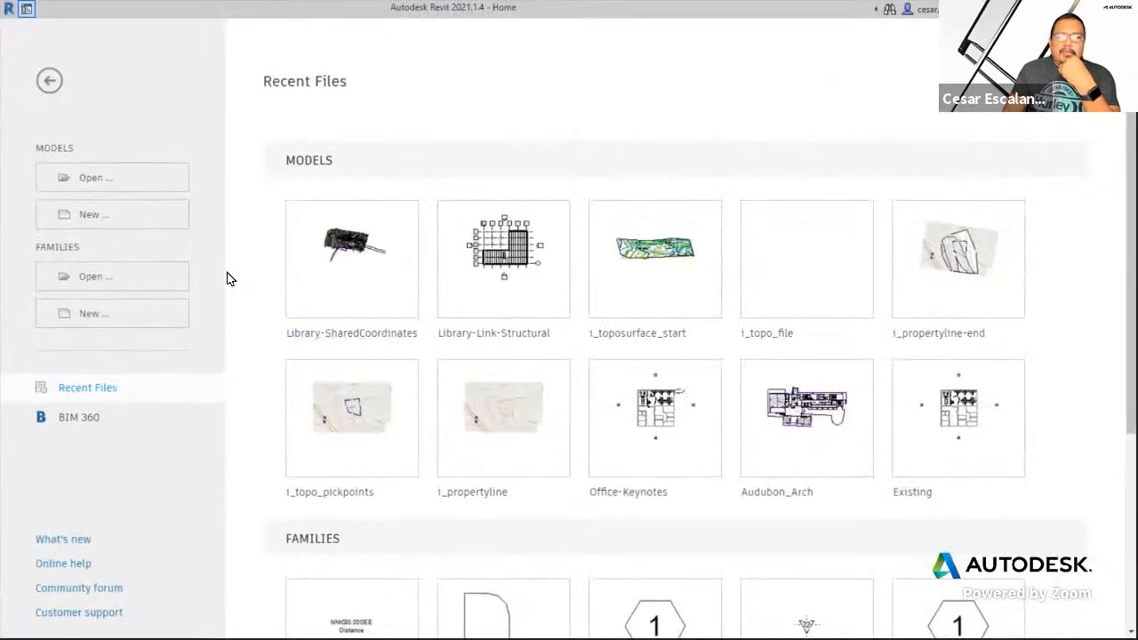
click(94, 182)
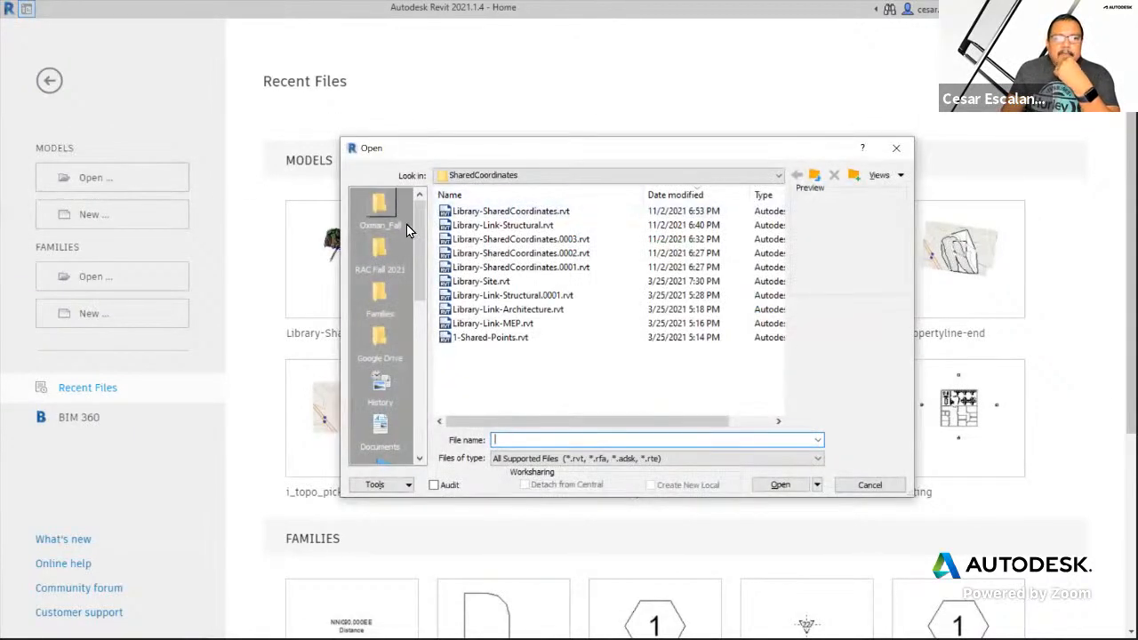
drag(418, 260, 414, 391)
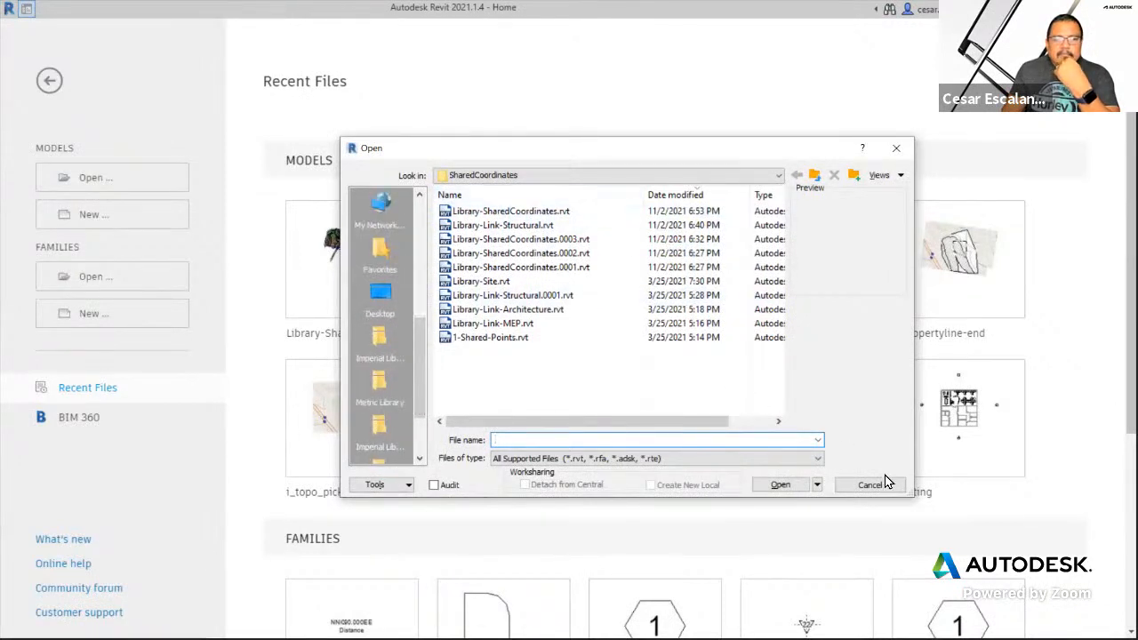
click(884, 478)
- Open the sample file rst_advanced_sample_project.rvt, check its 3D view, and close it
click(50, 80)
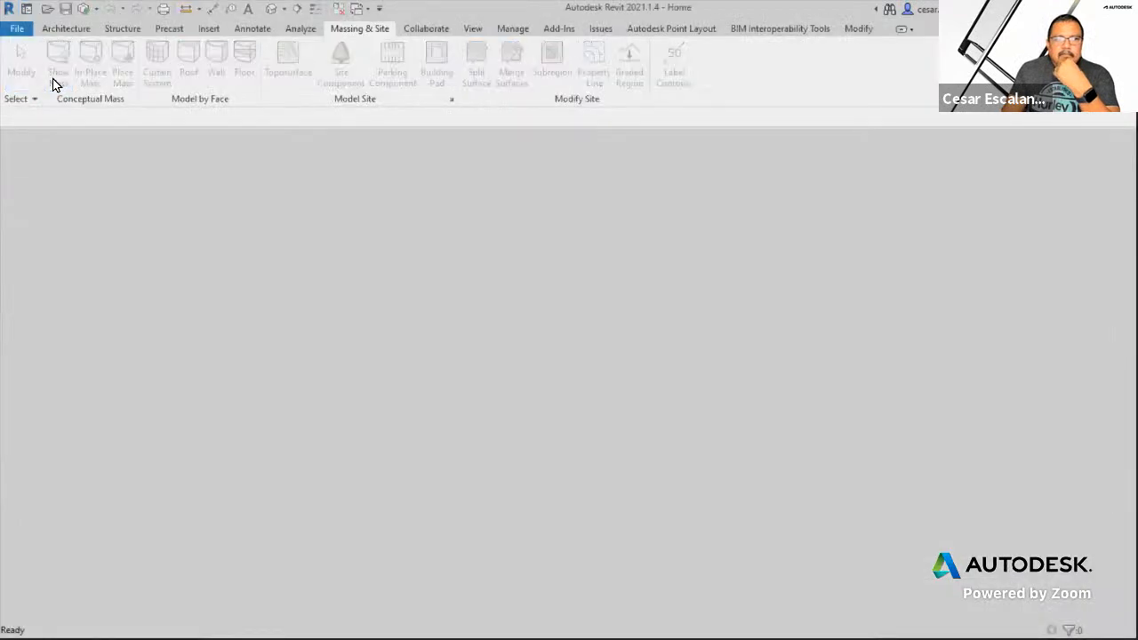
click(19, 32)
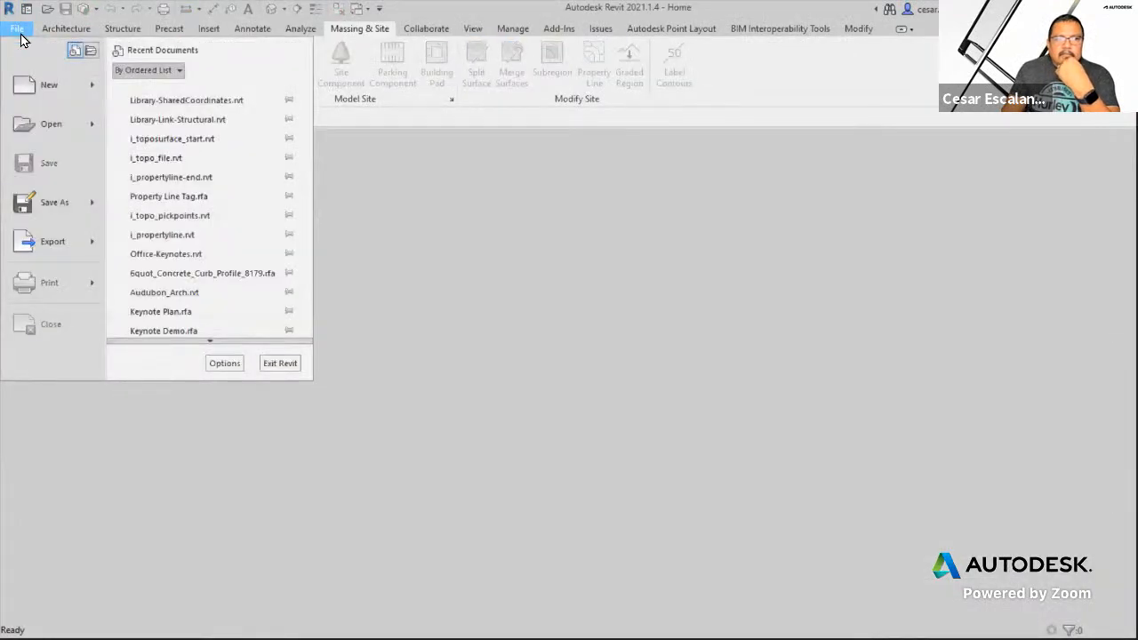
mouse_move(53, 123)
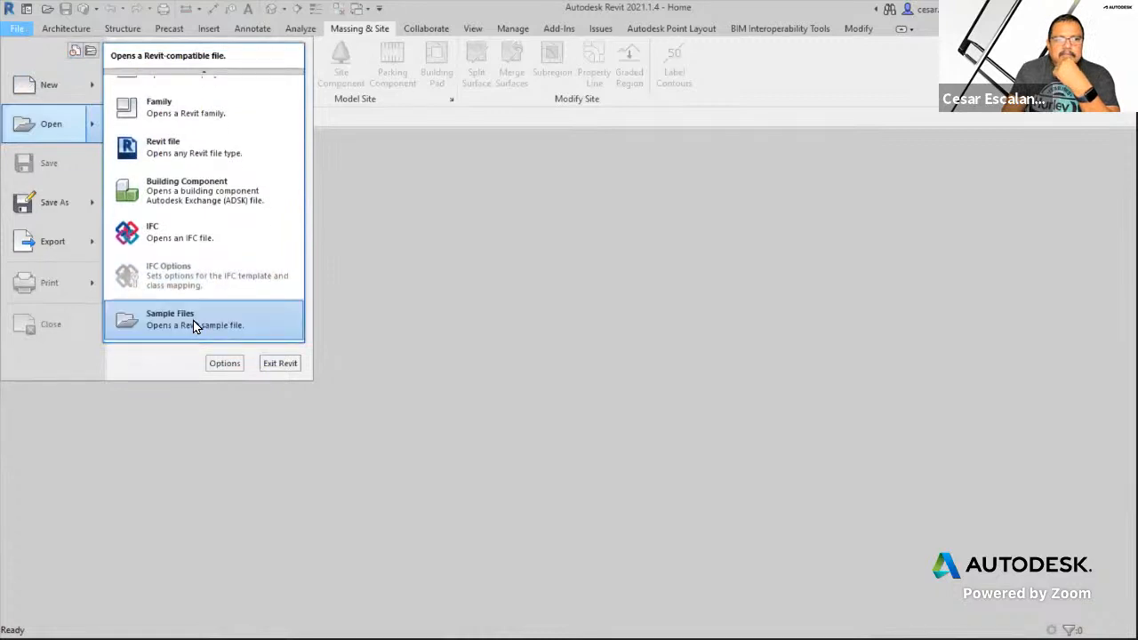
click(193, 325)
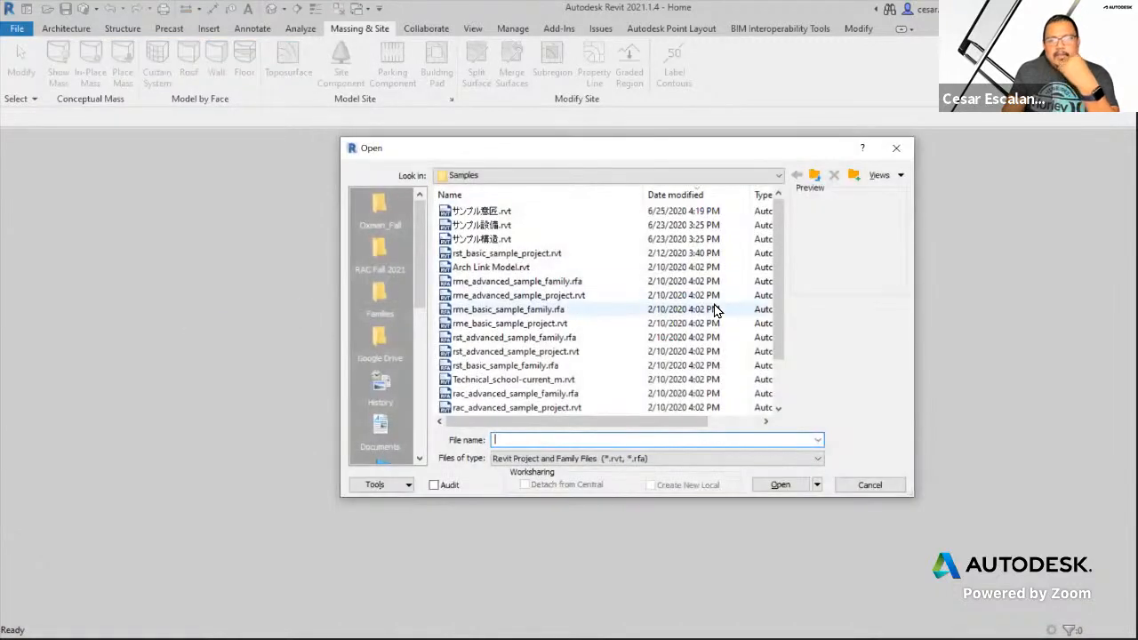
click(546, 356)
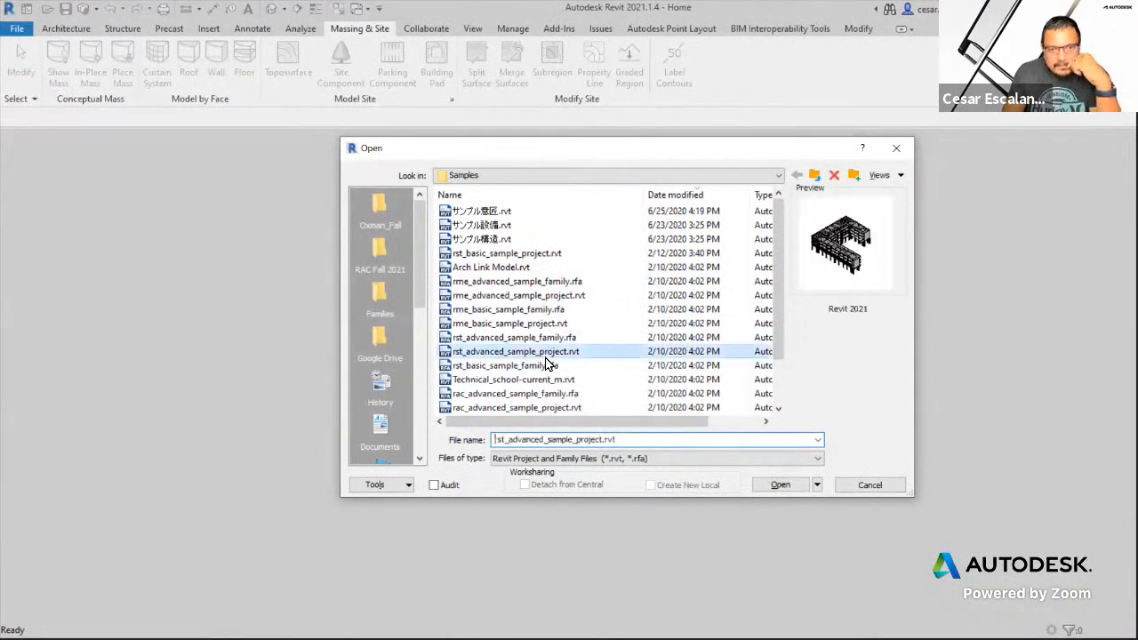
click(780, 485)
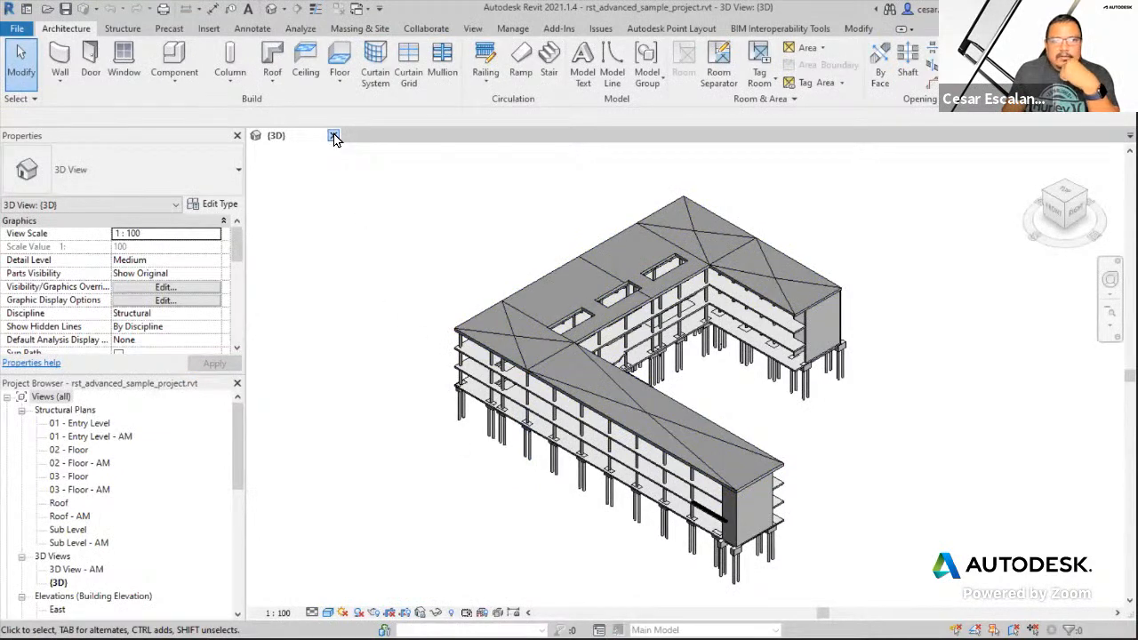
click(333, 135)
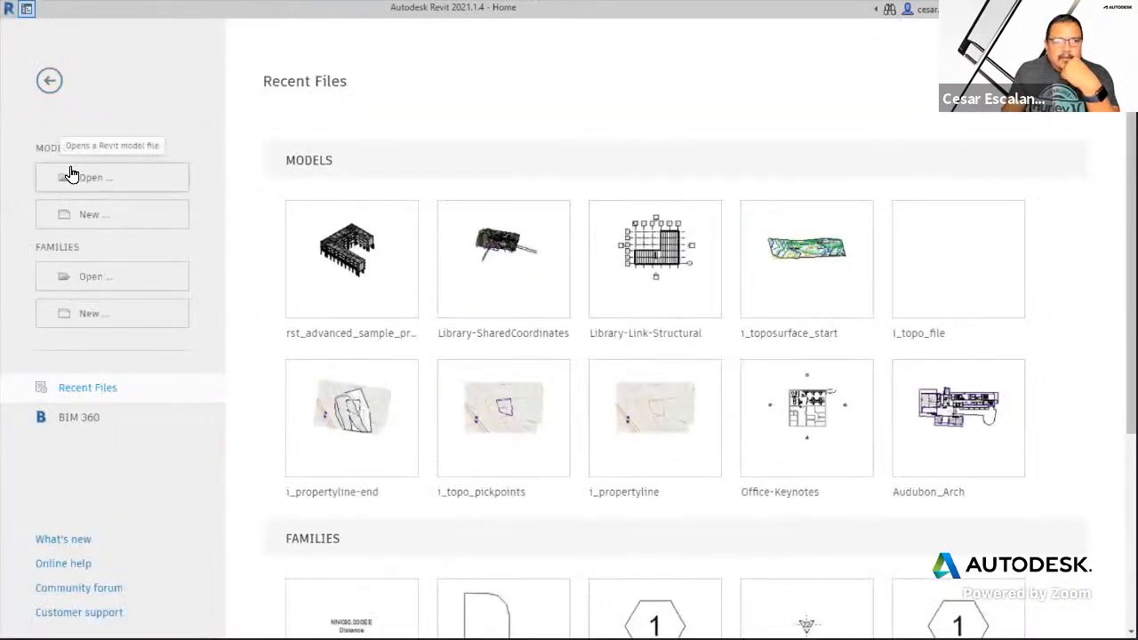
- Open the sample file rac_advanced_sample_project.rvt and display its 01 - Entry Level floor plan
click(49, 80)
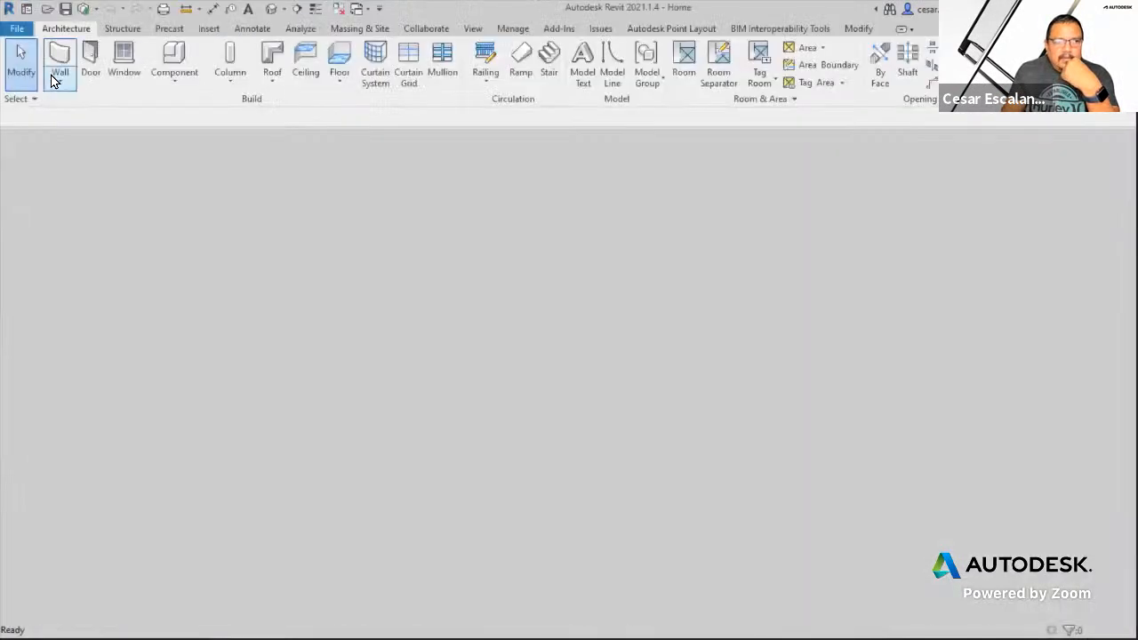
click(16, 28)
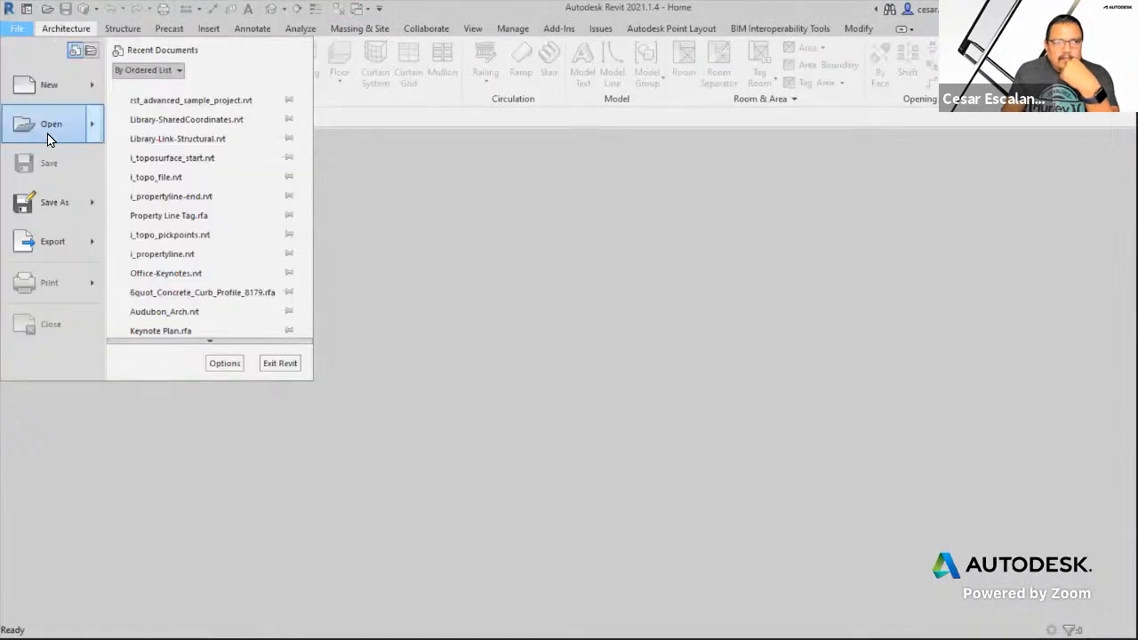
mouse_move(48, 134)
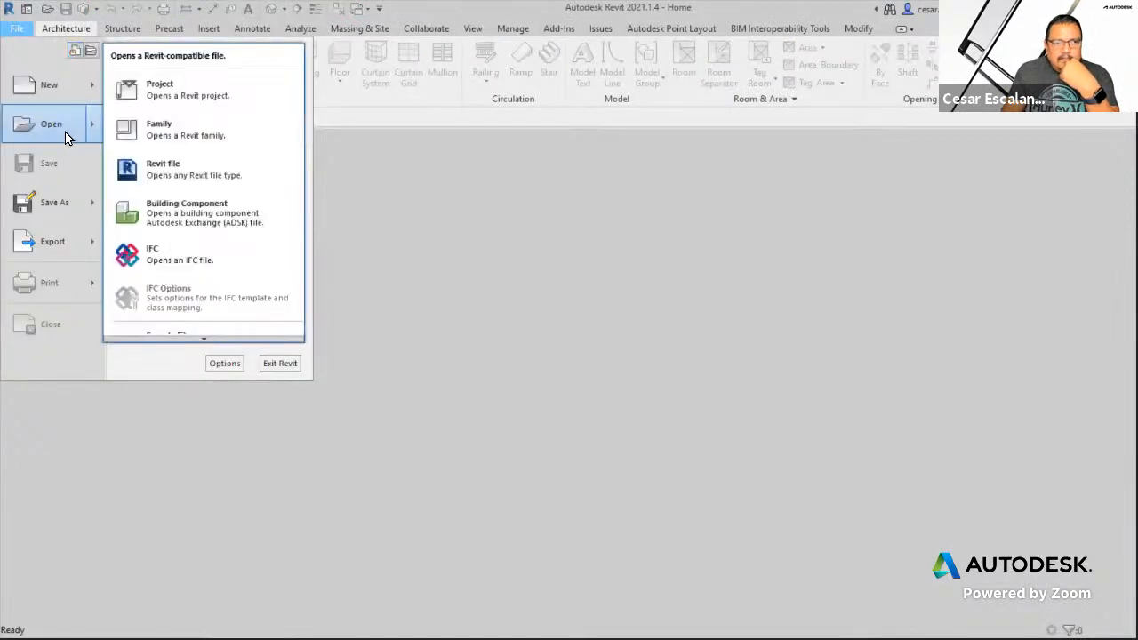
click(200, 331)
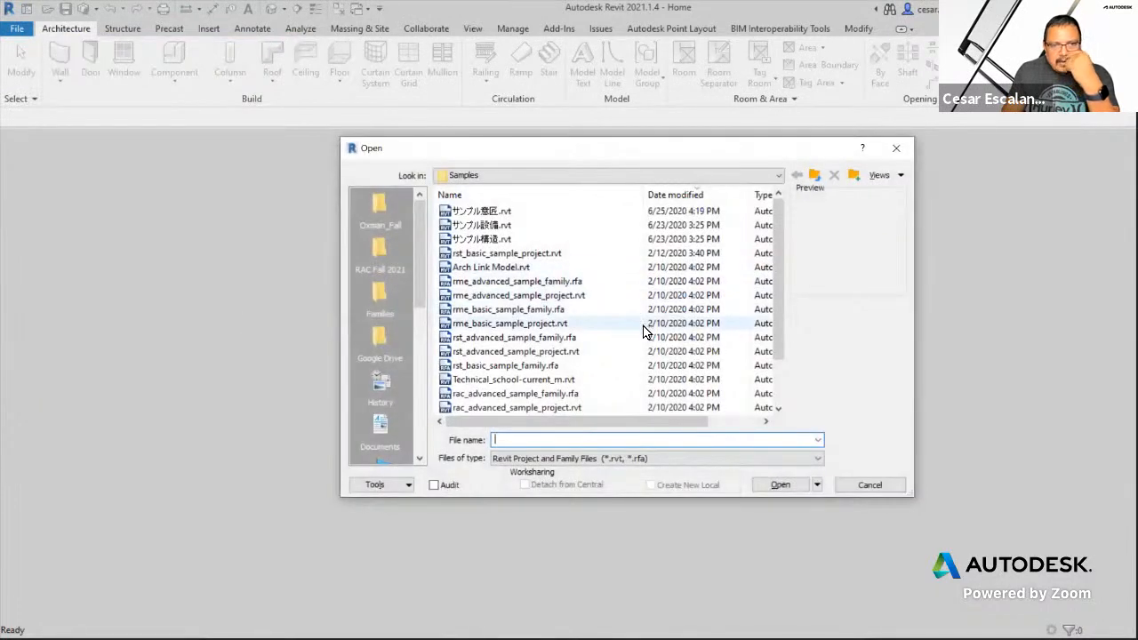
scroll(646, 331, down, 2)
click(552, 352)
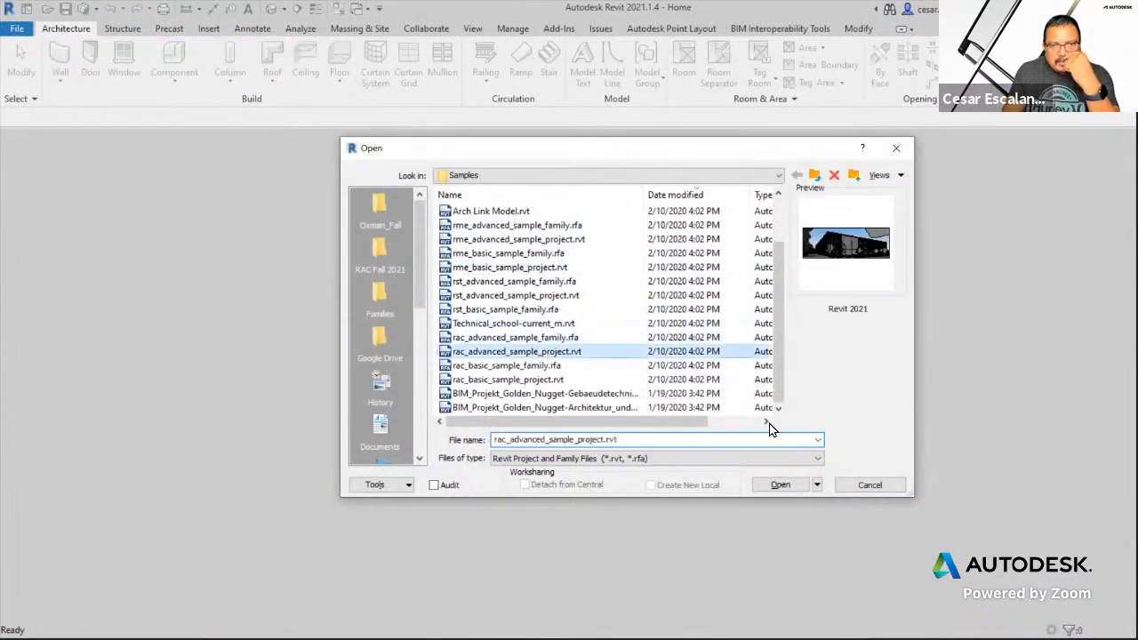
click(782, 484)
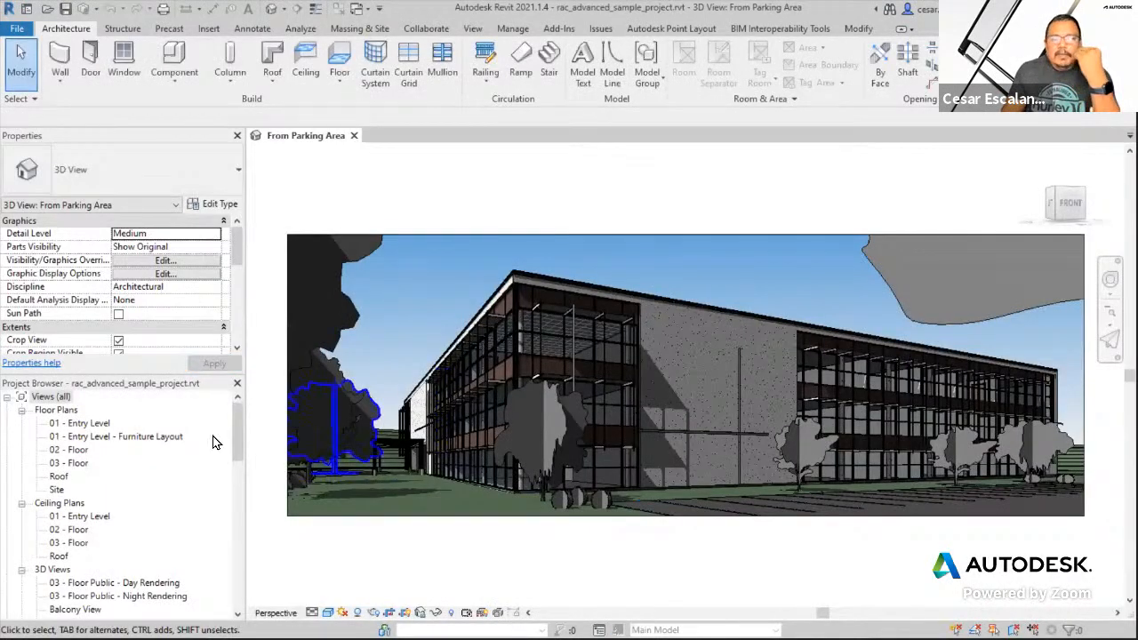
click(90, 425)
double_click(92, 427)
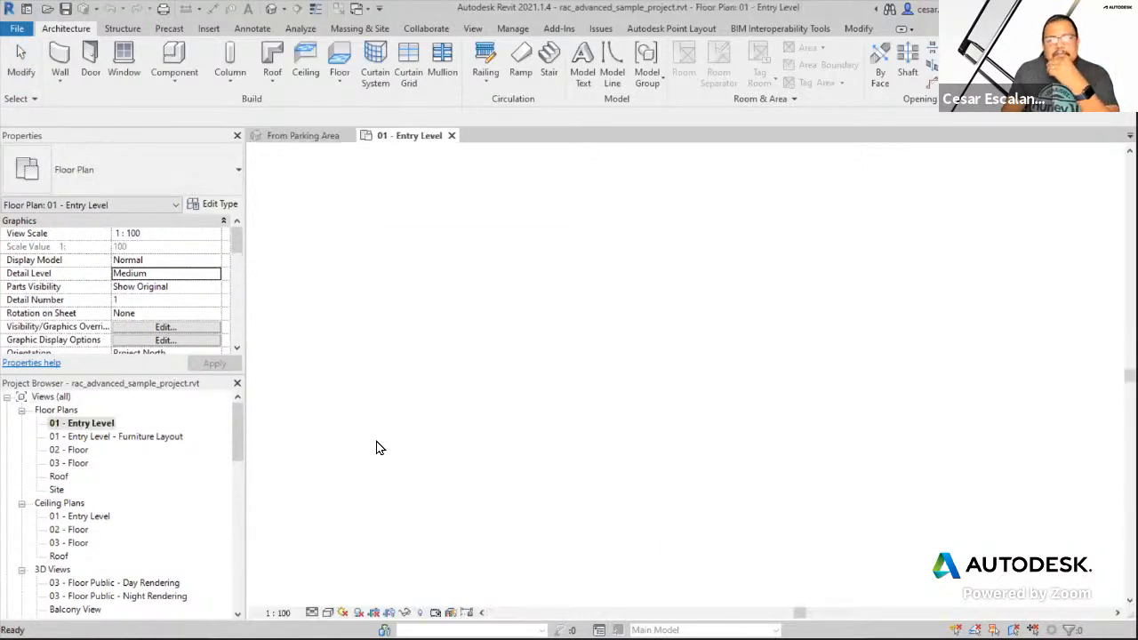
- Consult the Revit element visibility override hierarchy pyramid in the web browser and return to the Entry Level floor plan in Revit
scroll(880, 573, up, 1)
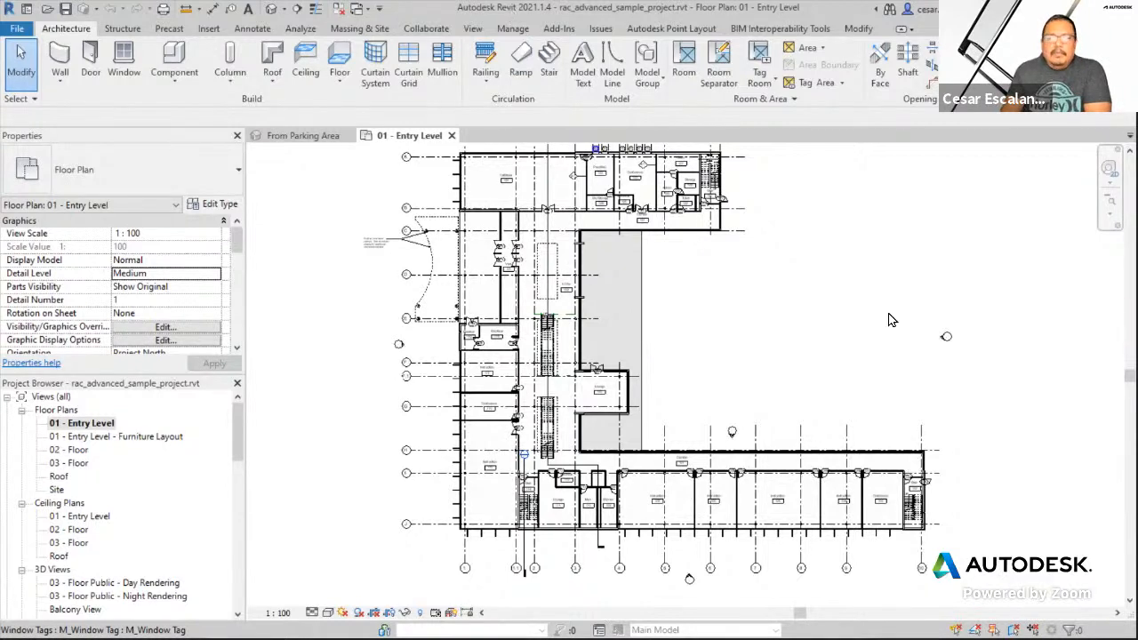
key(alt+Tab)
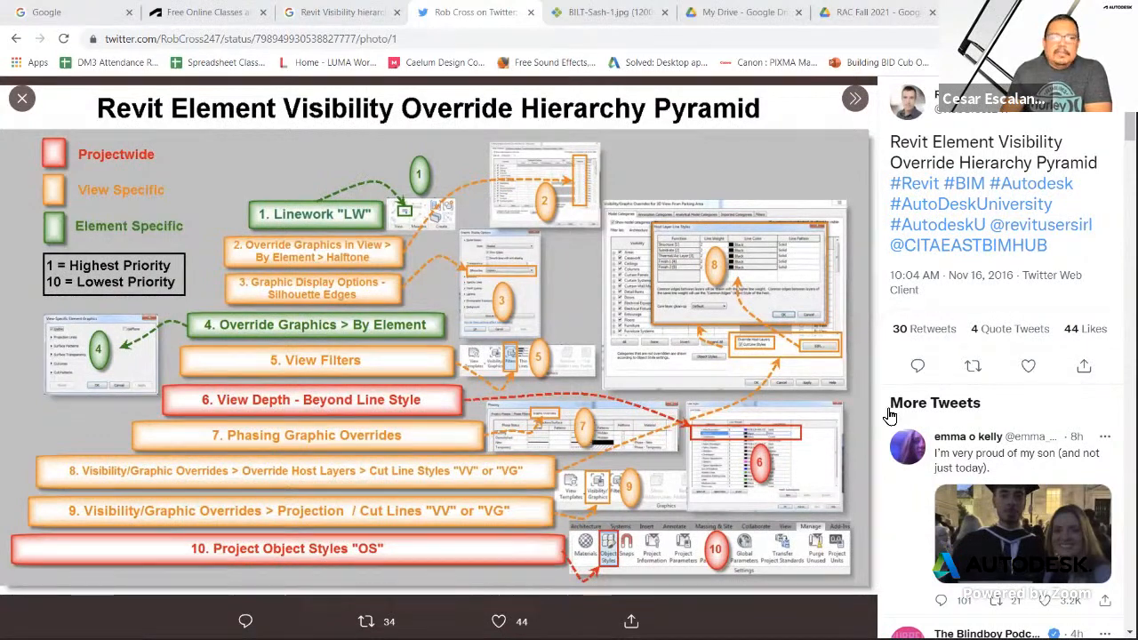
key(alt+Tab)
click(766, 122)
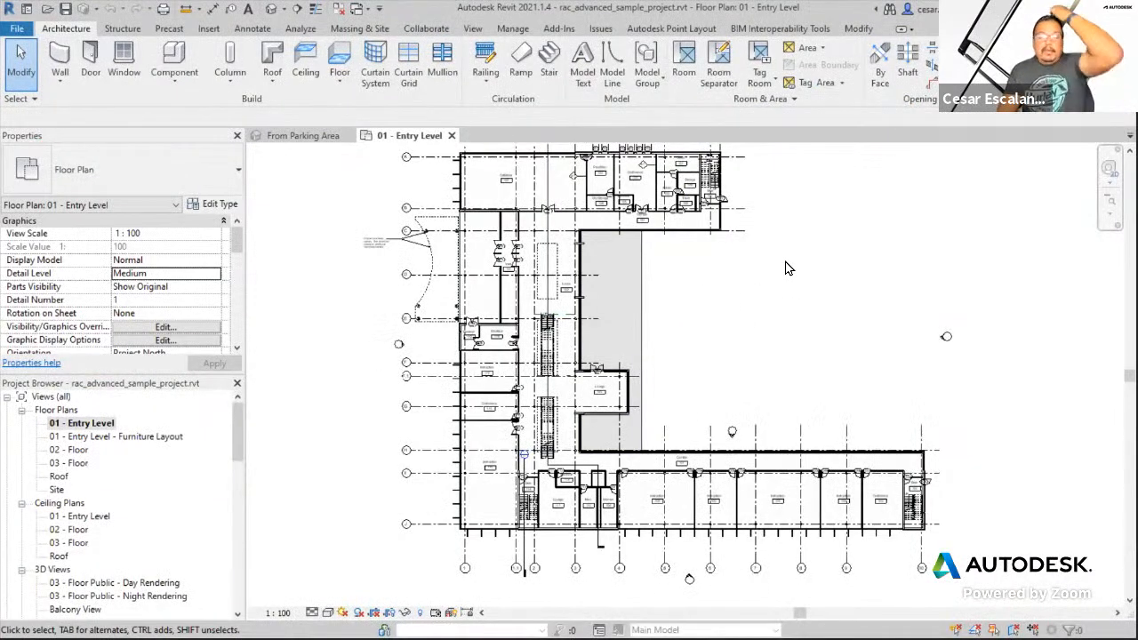
middle_drag(787, 269, 797, 355)
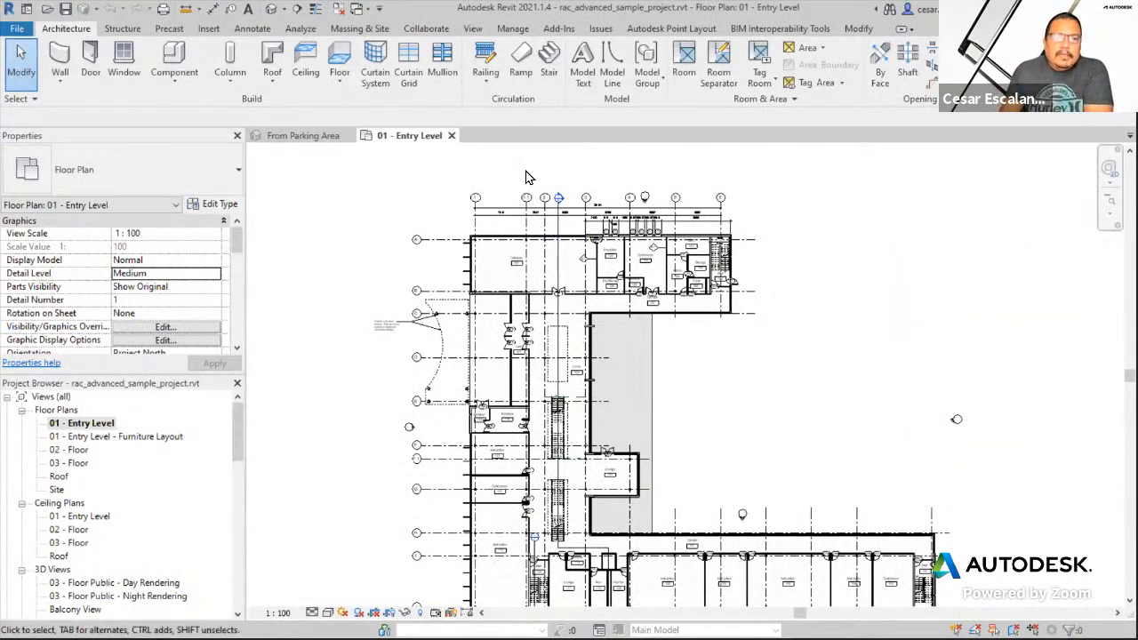
- Open the project's Object Styles and examine the model object categories, including the Topography subcategories and material
click(514, 29)
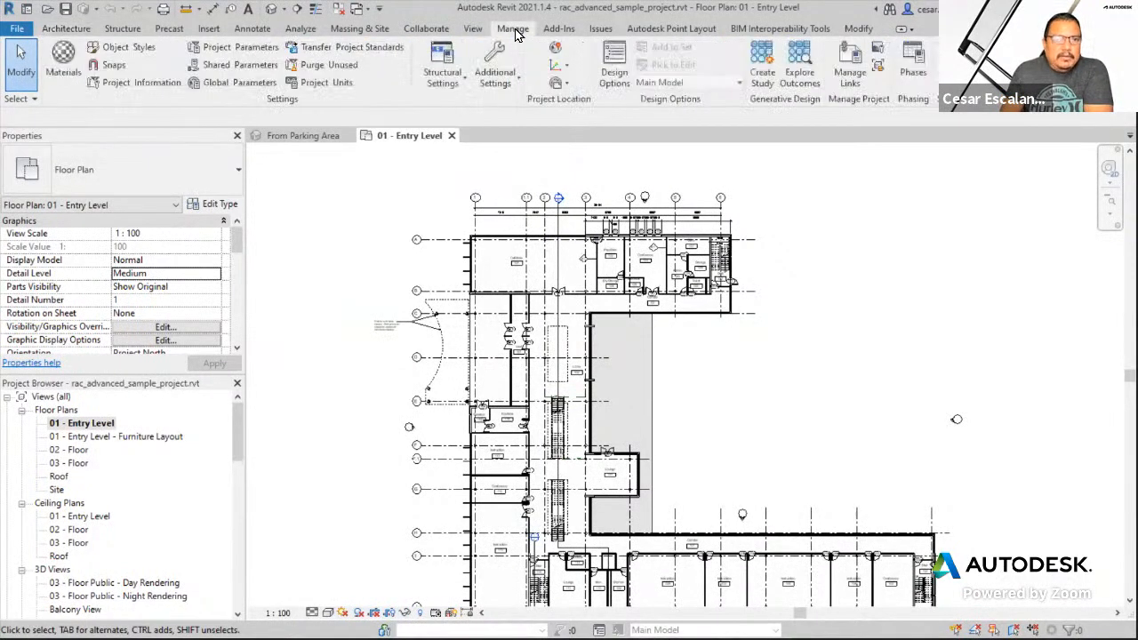
click(122, 53)
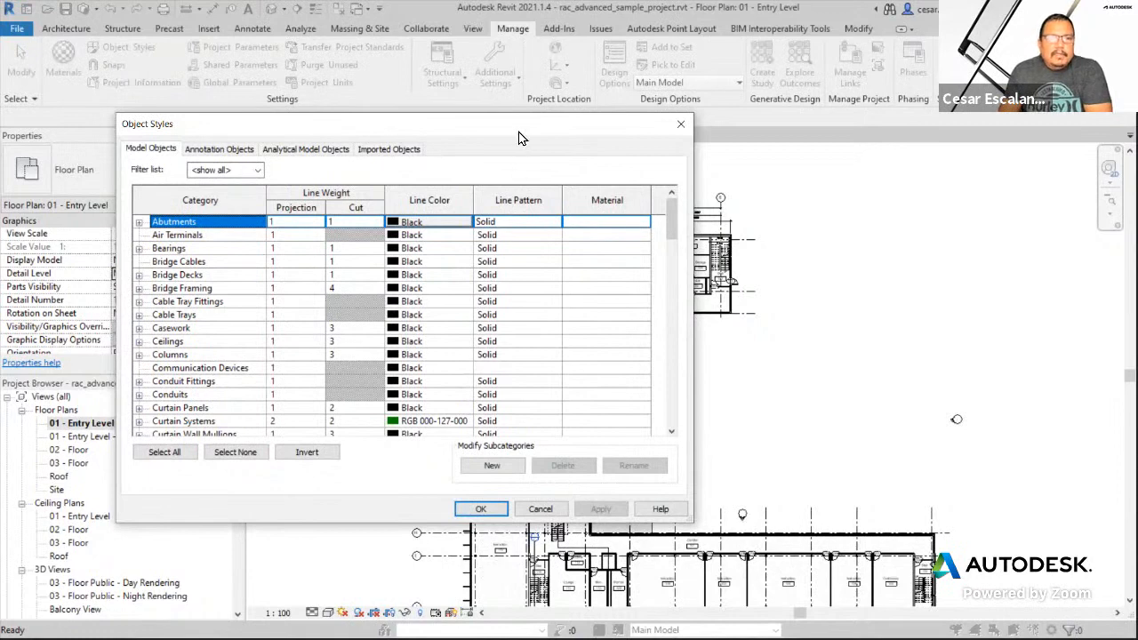
drag(542, 131, 675, 110)
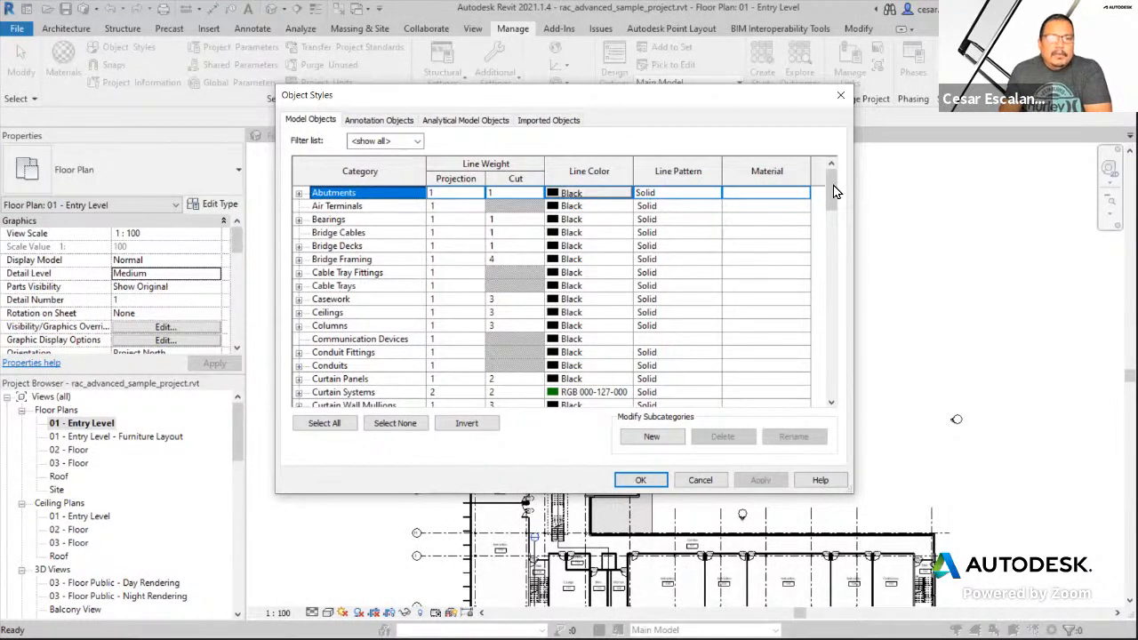
drag(833, 190, 815, 405)
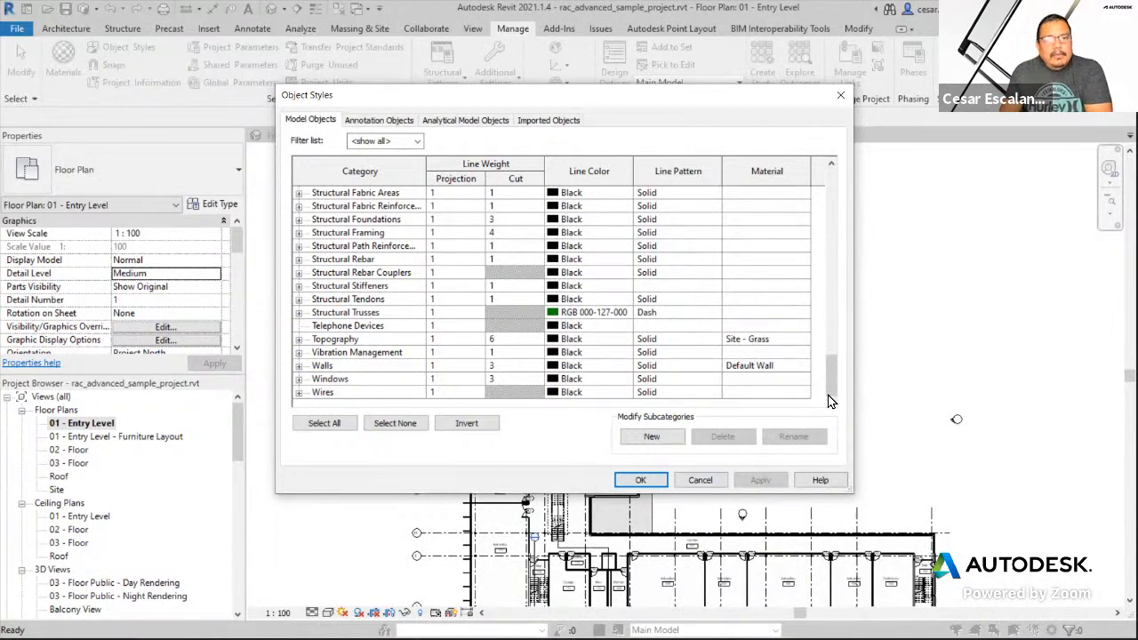
mouse_move(828, 388)
mouse_down()
mouse_move(827, 198)
mouse_move(820, 407)
mouse_up()
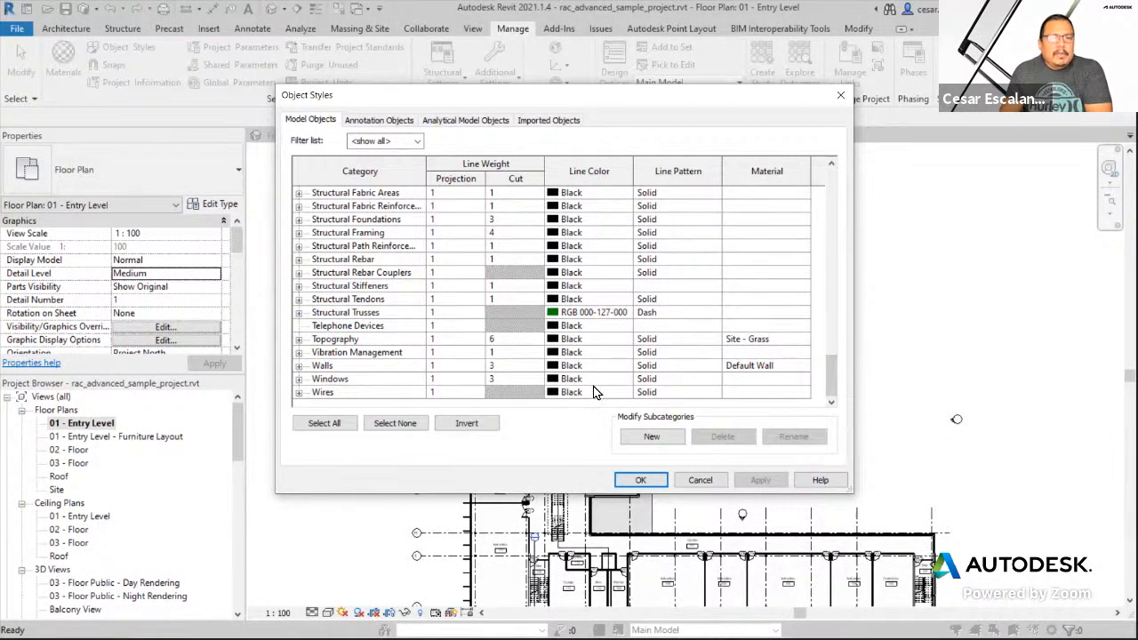
click(298, 339)
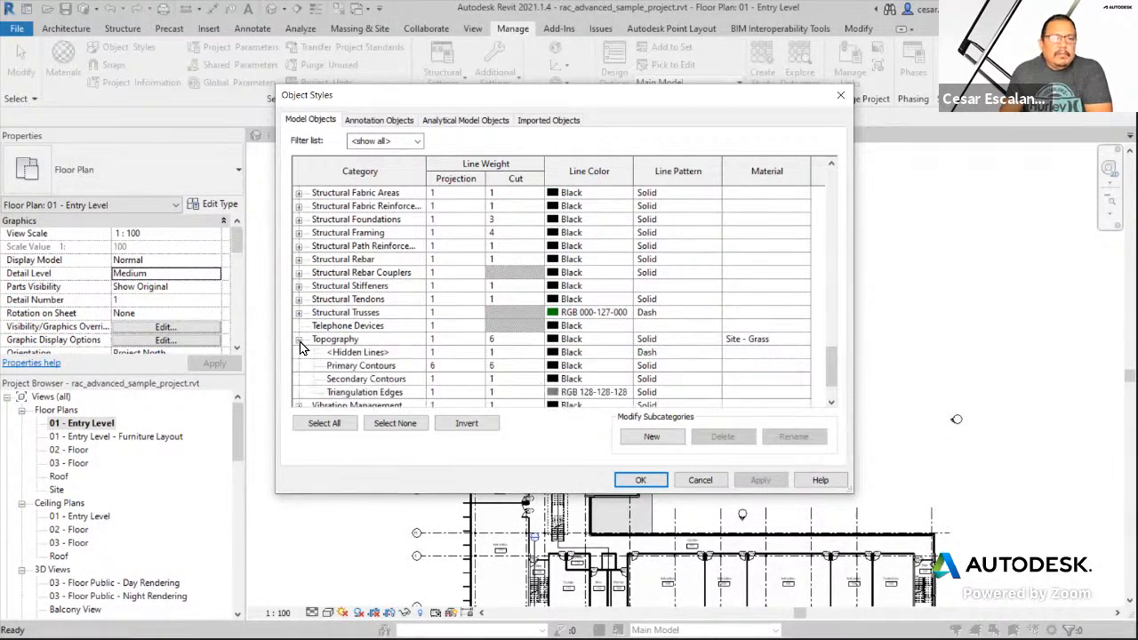
click(757, 338)
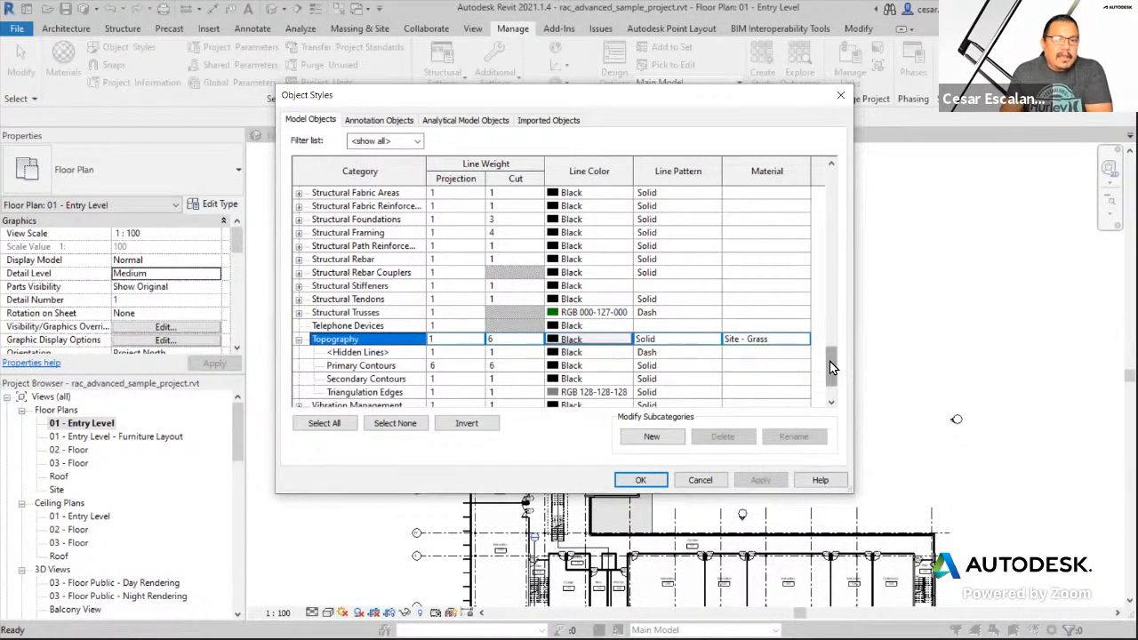
drag(829, 361, 847, 249)
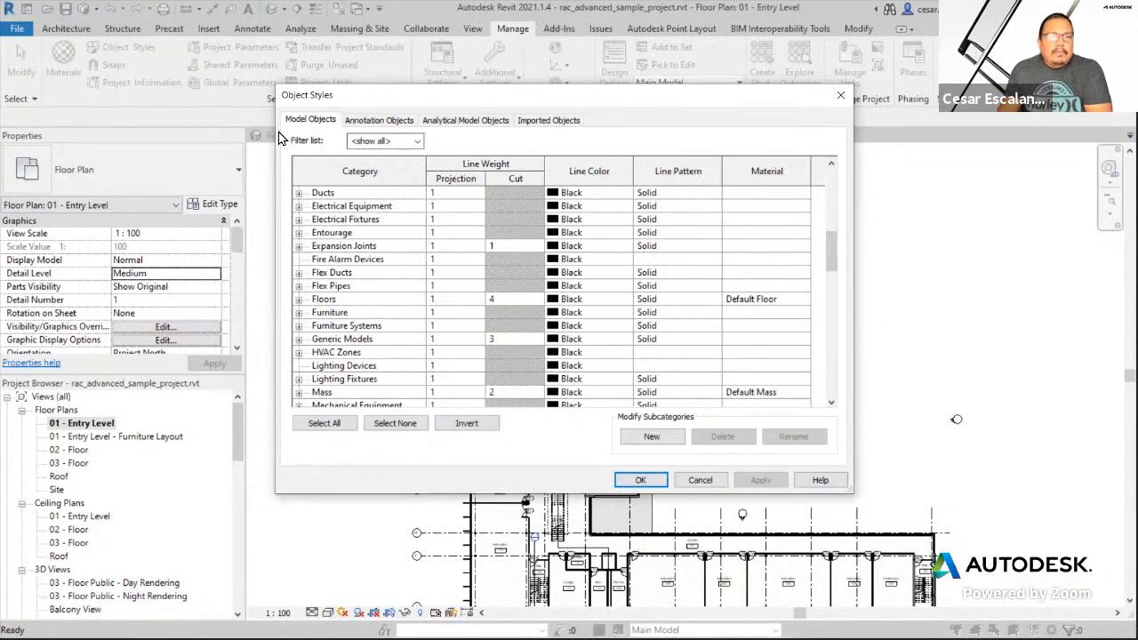
- Review the object styles for annotation objects, analytical model objects and imported objects
click(386, 126)
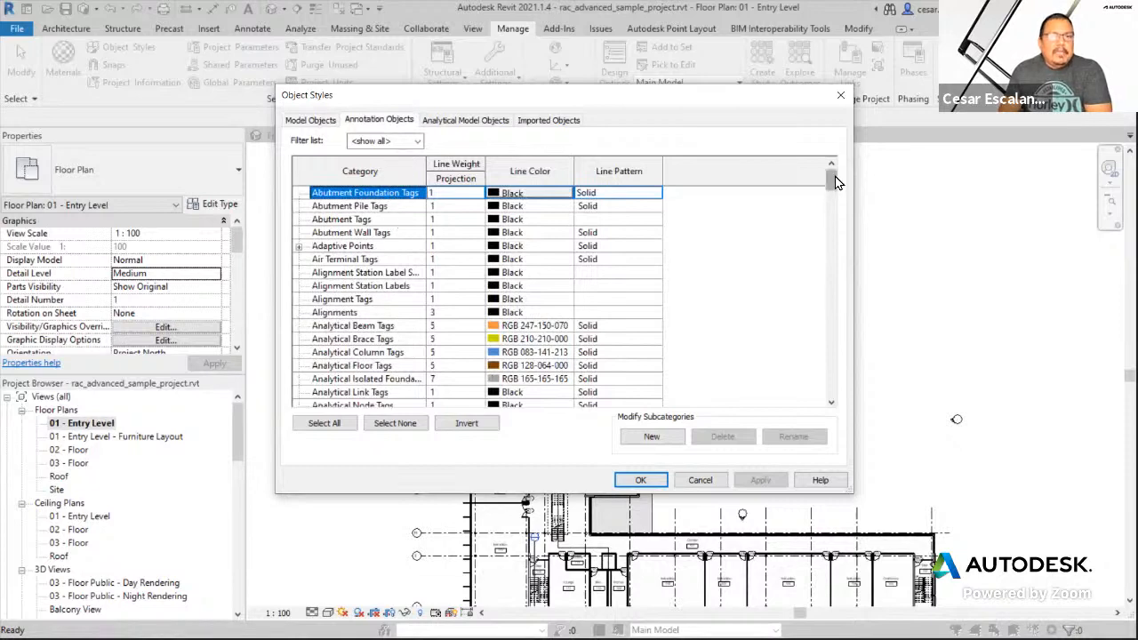
mouse_move(834, 176)
mouse_down()
mouse_move(829, 326)
mouse_move(808, 410)
mouse_move(828, 177)
mouse_up()
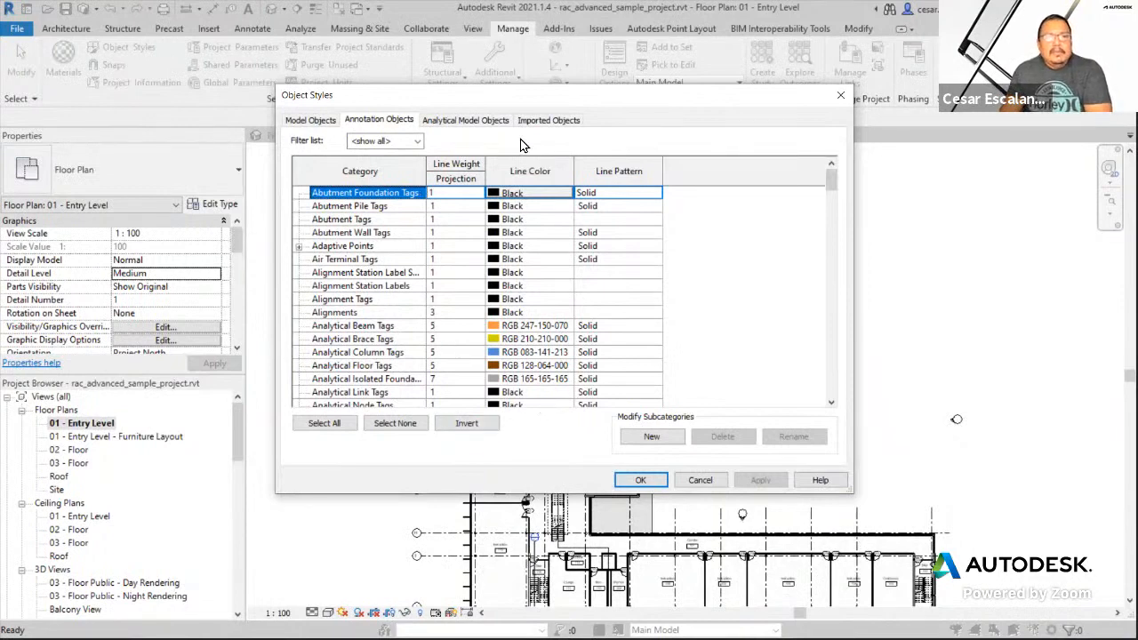
click(488, 122)
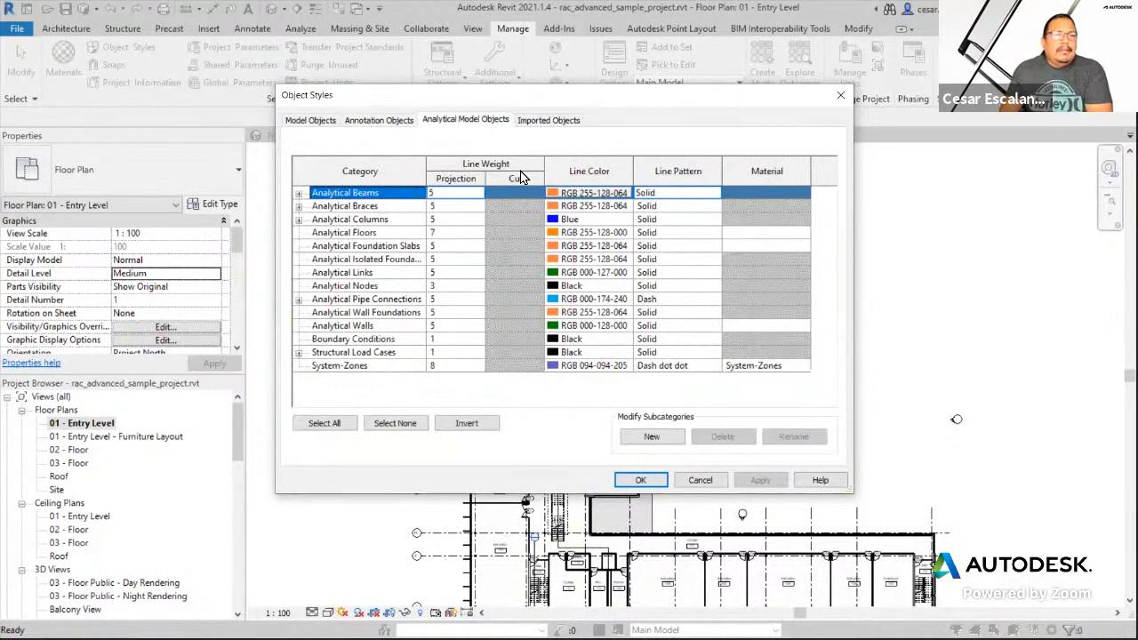
click(550, 123)
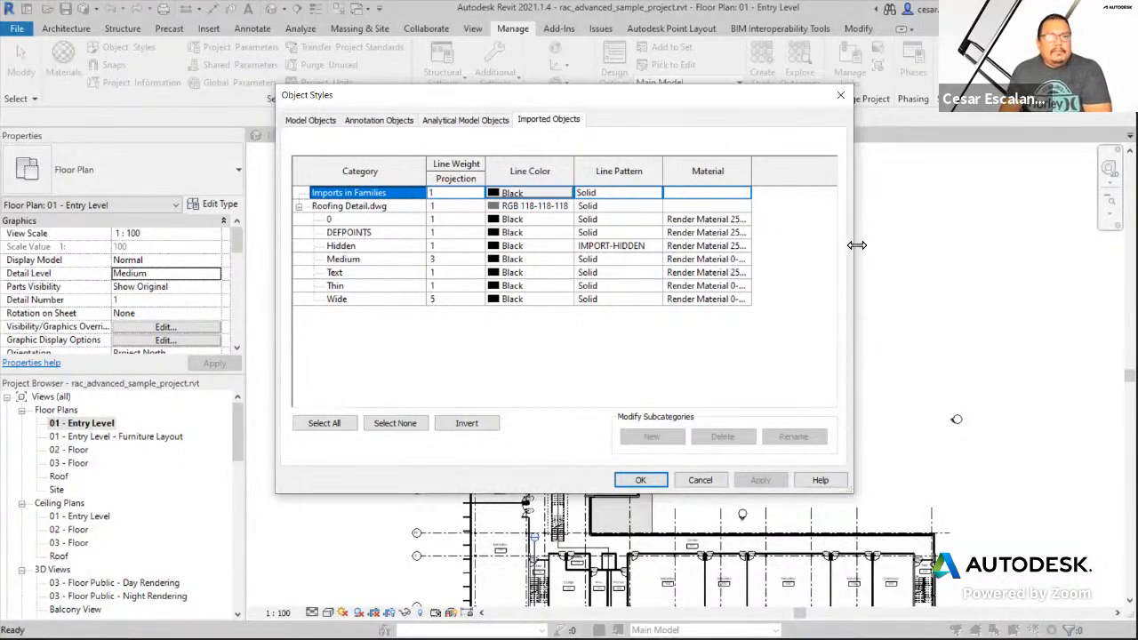
- Return to the model object styles and expand the Columns and Walls categories to inspect their subcategories
click(313, 122)
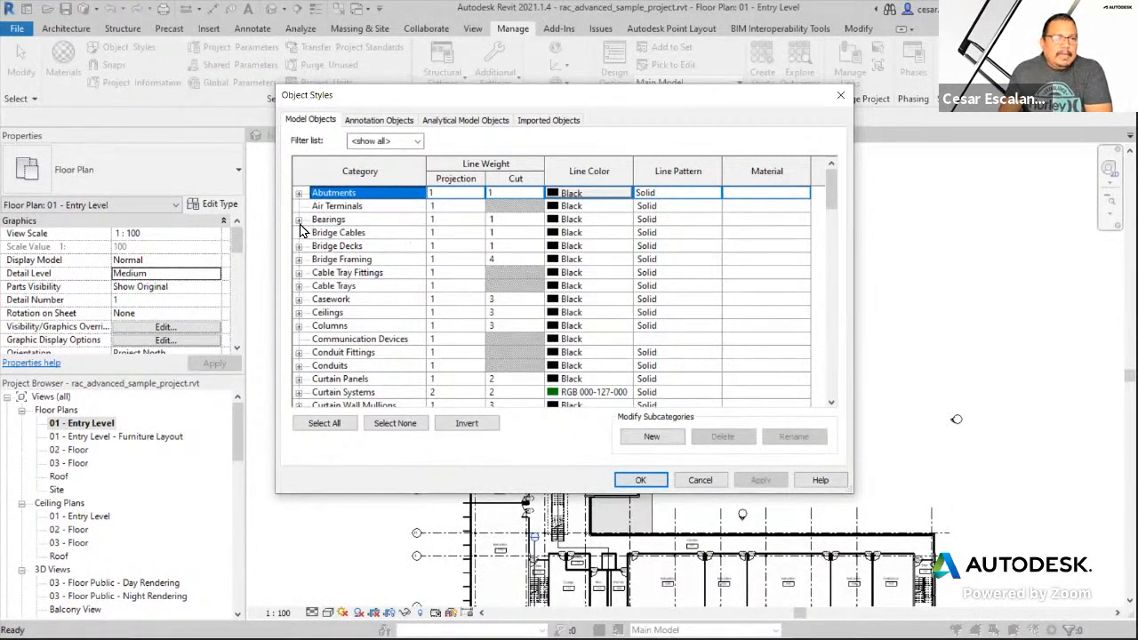
click(299, 326)
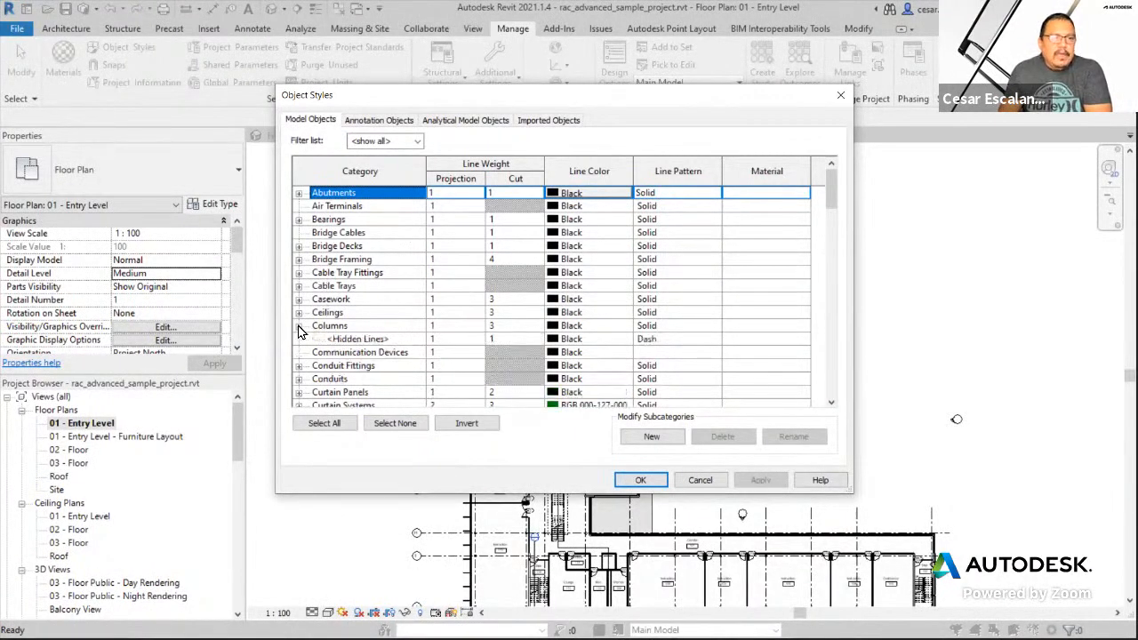
scroll(373, 342, down, 6)
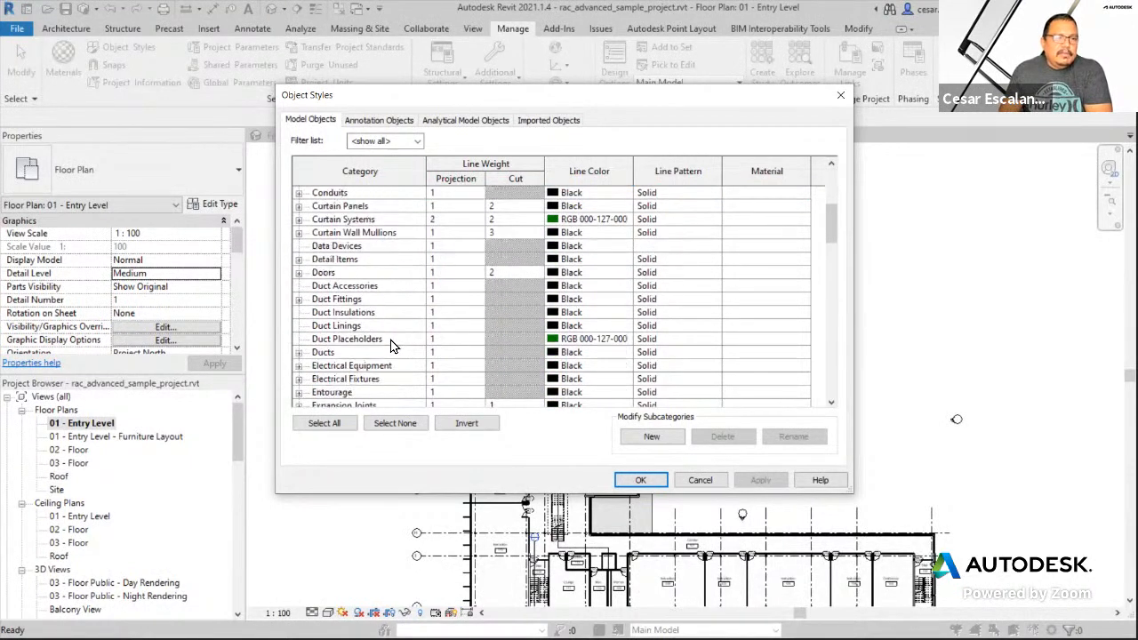
scroll(392, 345, down, 1)
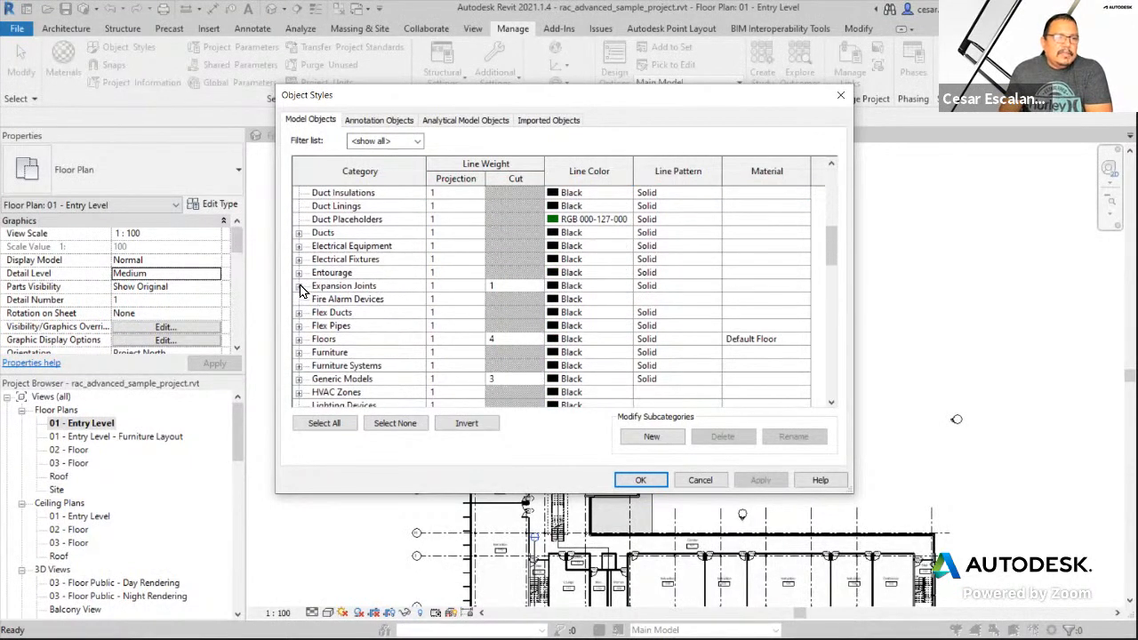
scroll(373, 315, down, 6)
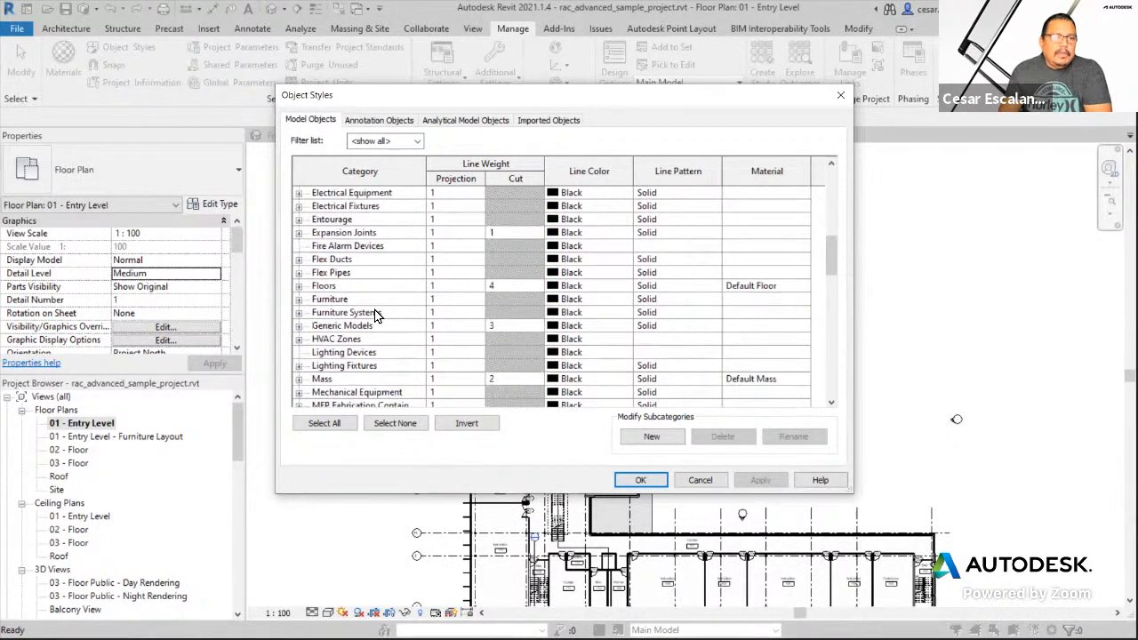
scroll(379, 316, down, 1)
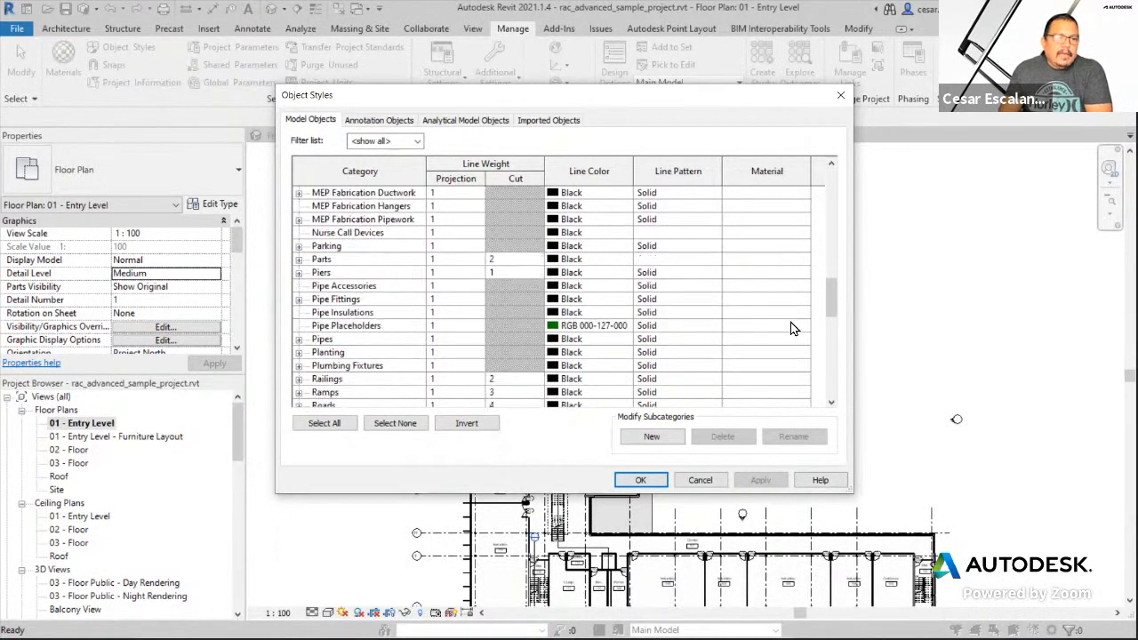
drag(831, 300, 819, 402)
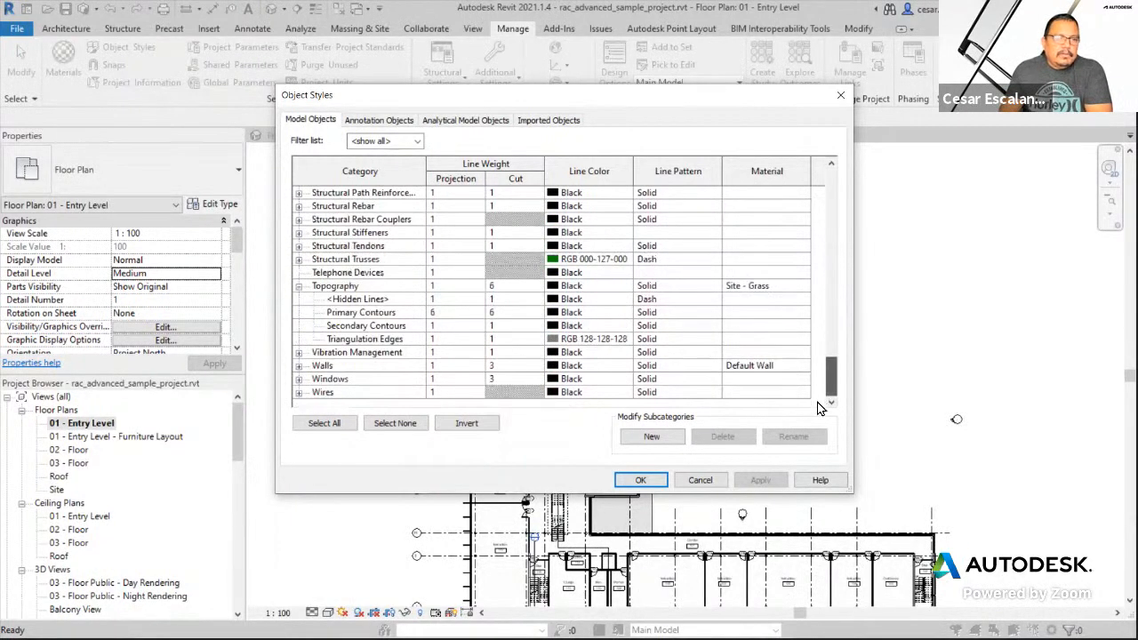
click(299, 366)
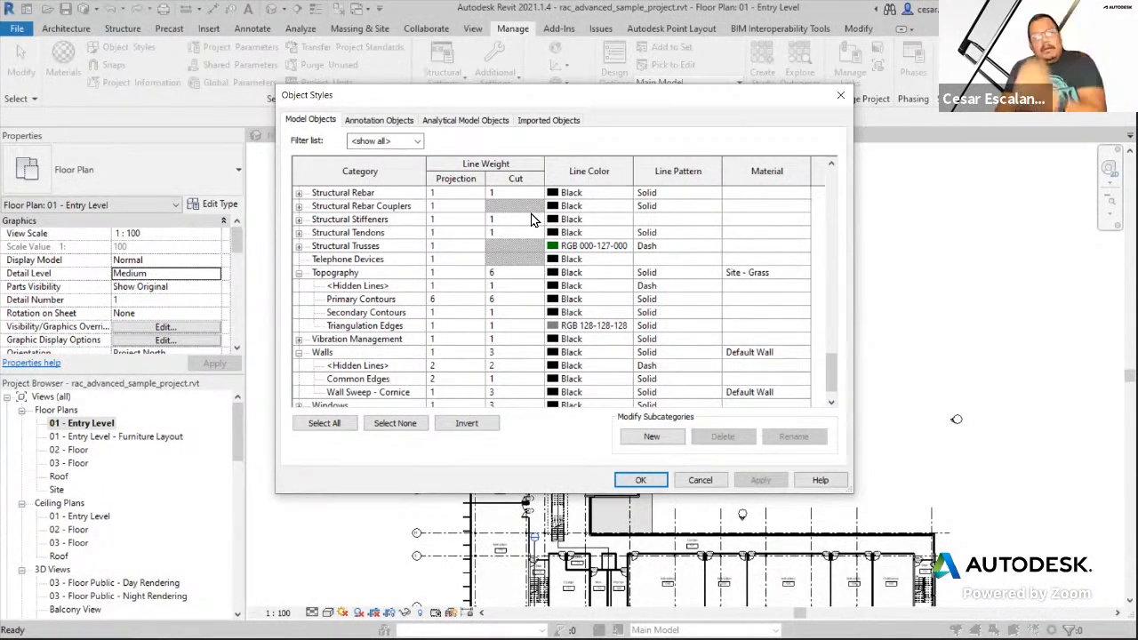
- View the projection line weight choices for Structural Rebar and cancel out of Object Styles
click(476, 196)
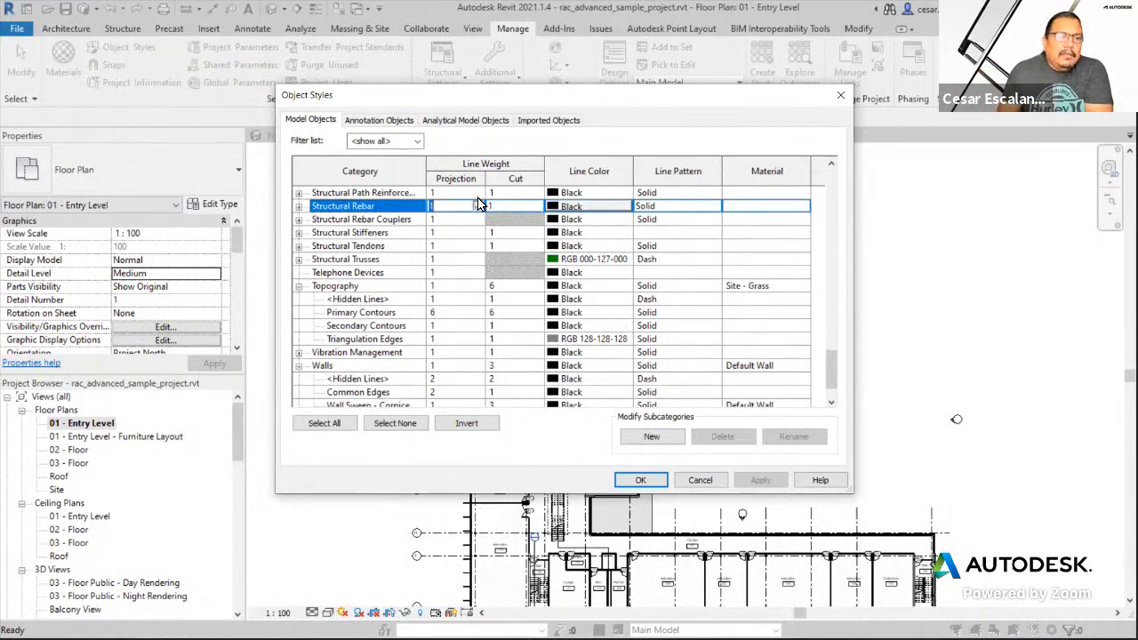
click(477, 200)
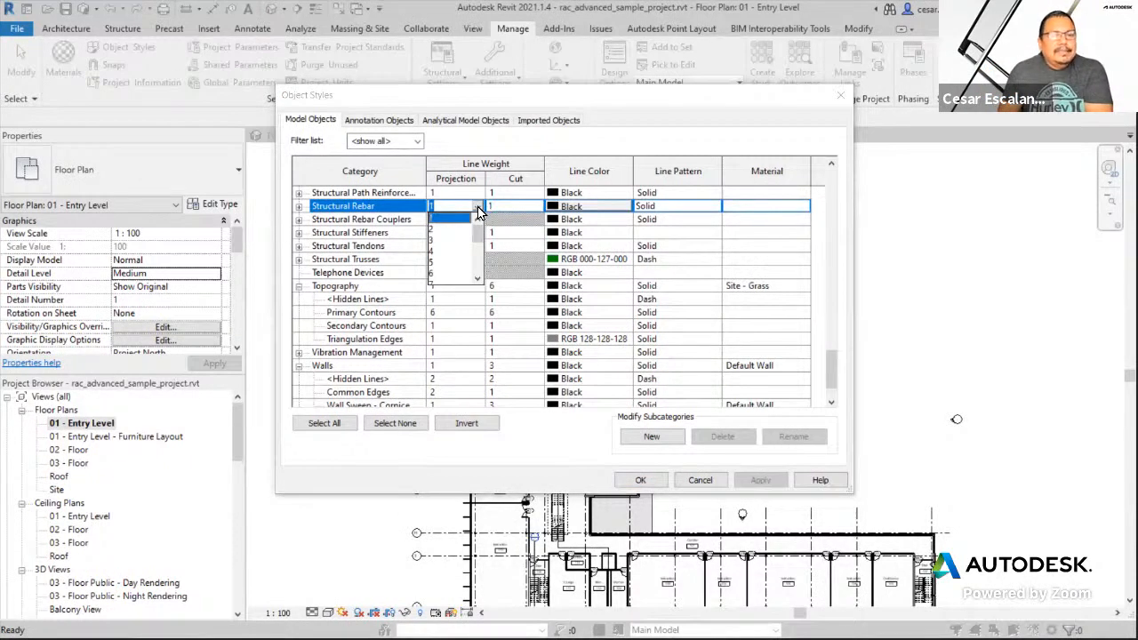
click(700, 481)
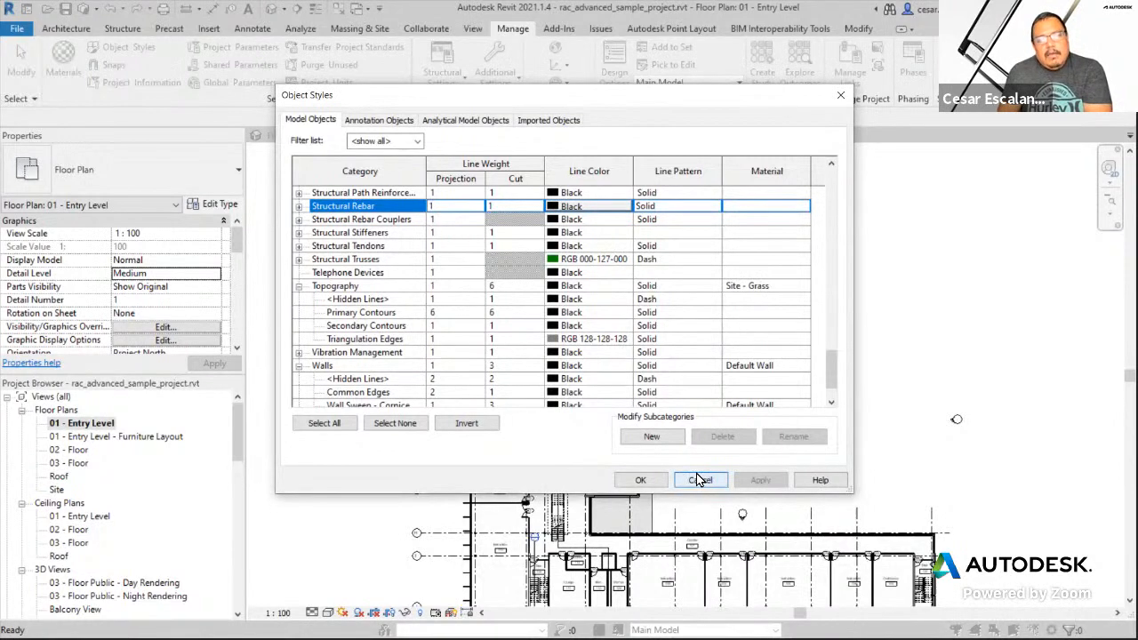
click(698, 480)
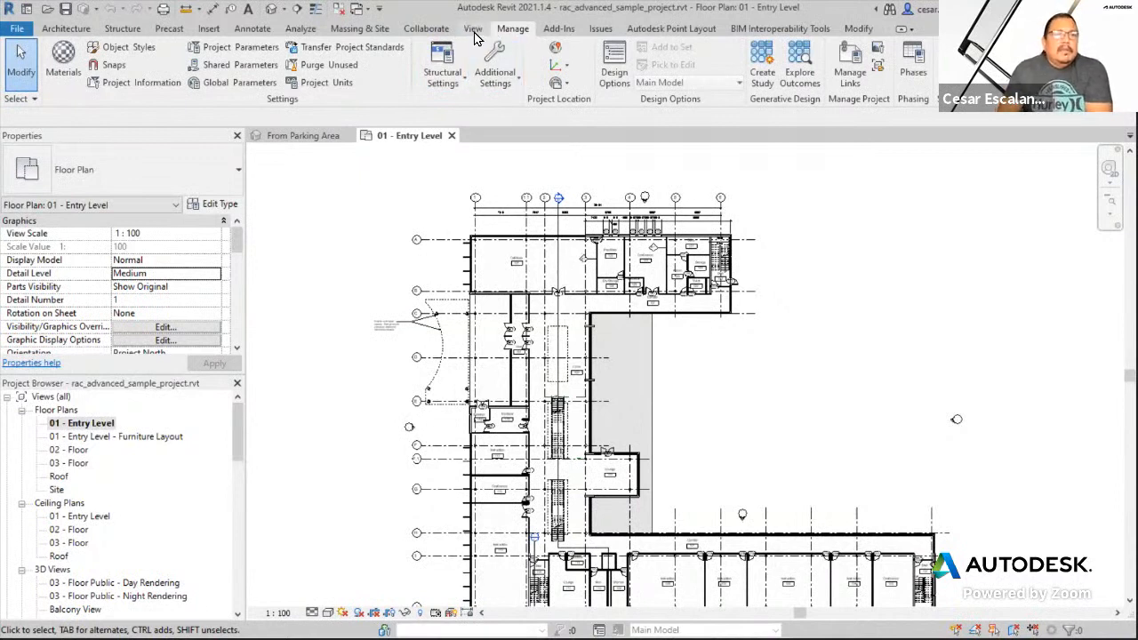
- Open the project's Line Weights settings and enlarge the dialog to show the full model line weight table
click(502, 80)
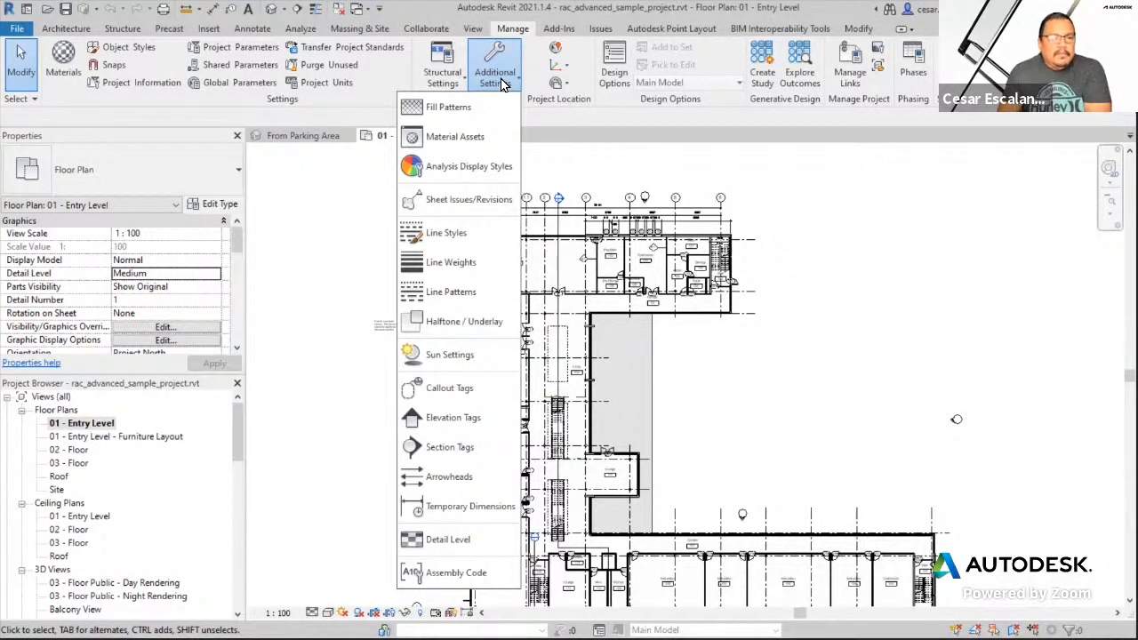
click(453, 263)
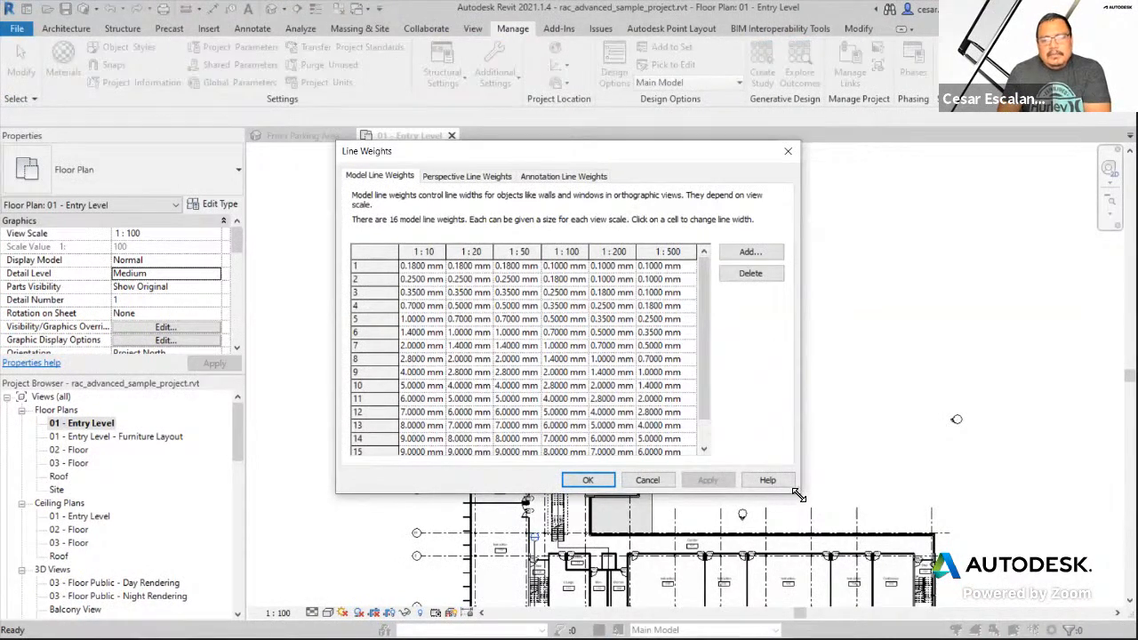
drag(799, 496, 1024, 552)
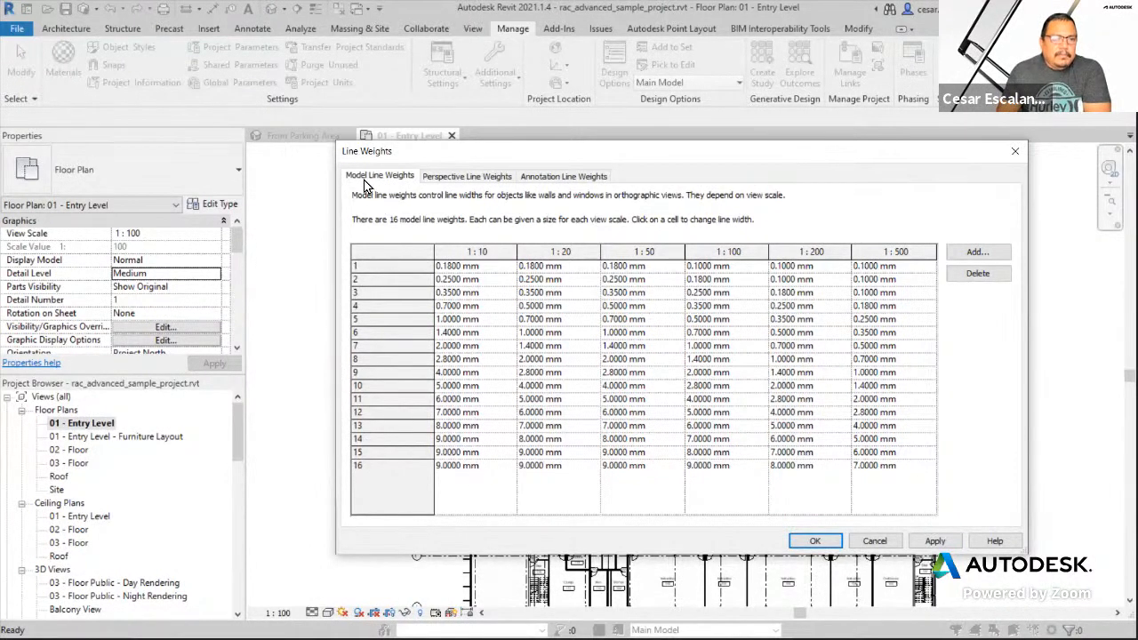
- Compare the perspective and annotation line weight tables with the model line weights per view scale
click(430, 183)
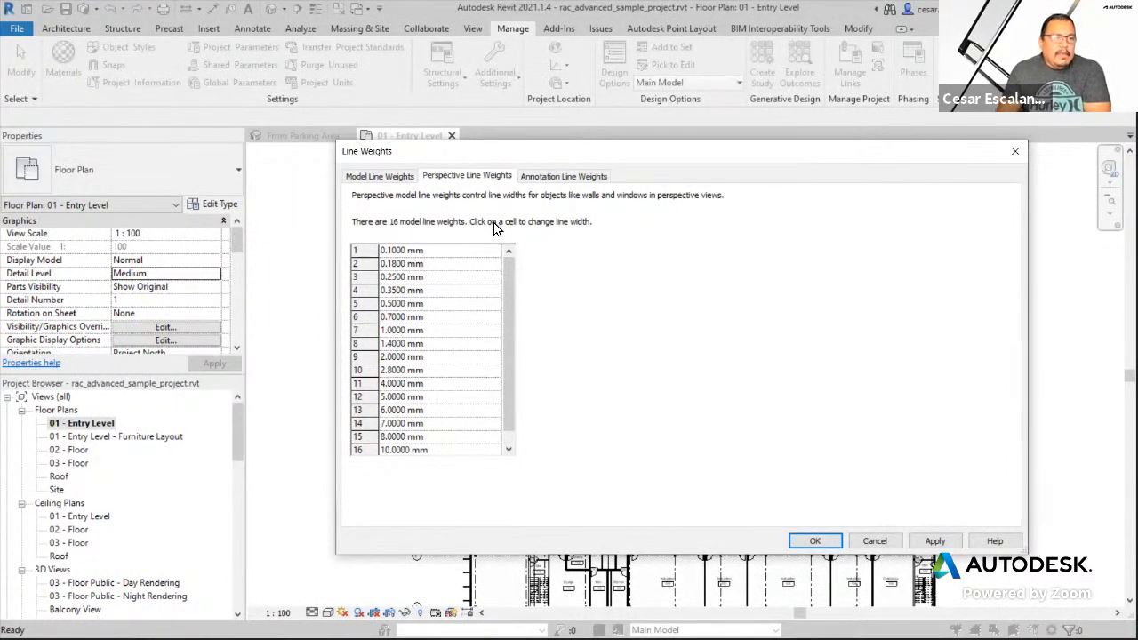
click(396, 178)
click(432, 182)
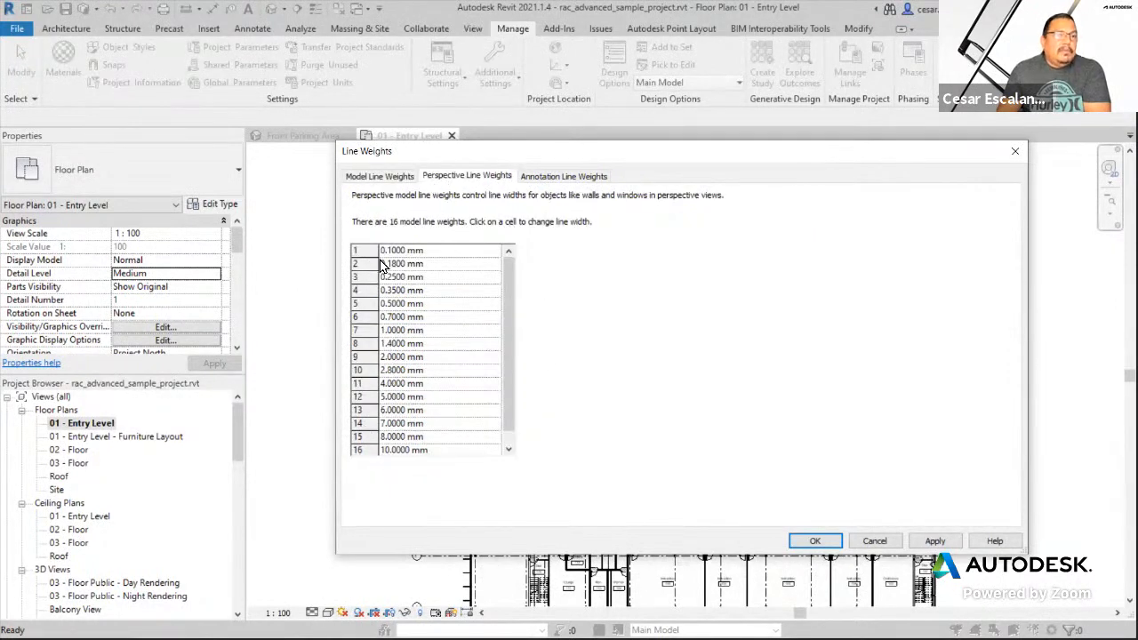
click(563, 178)
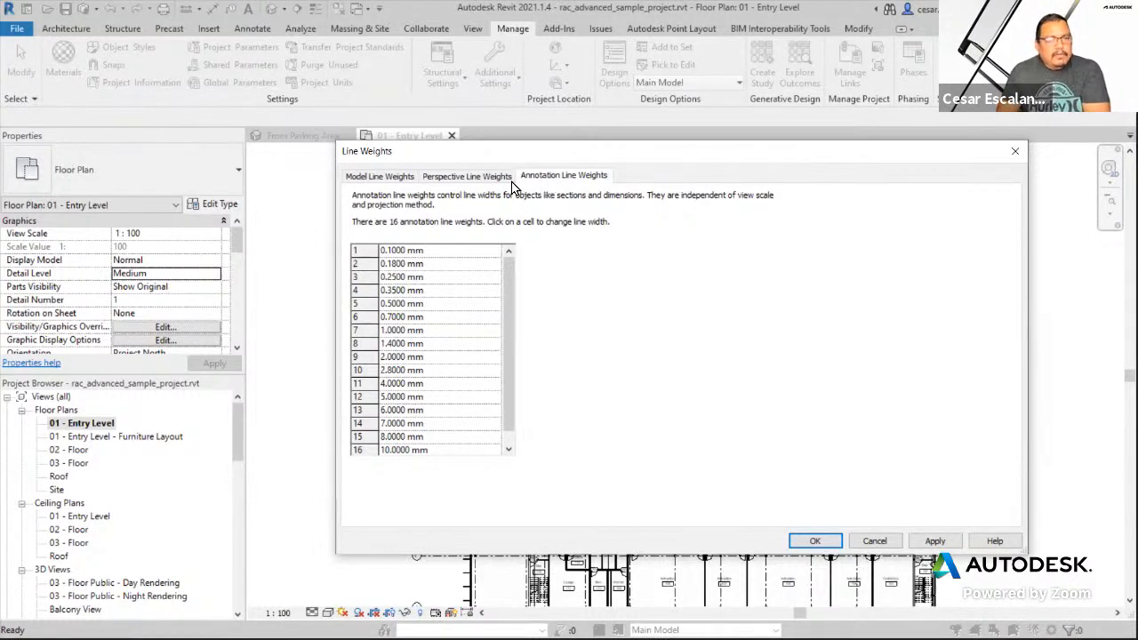
click(487, 179)
click(352, 179)
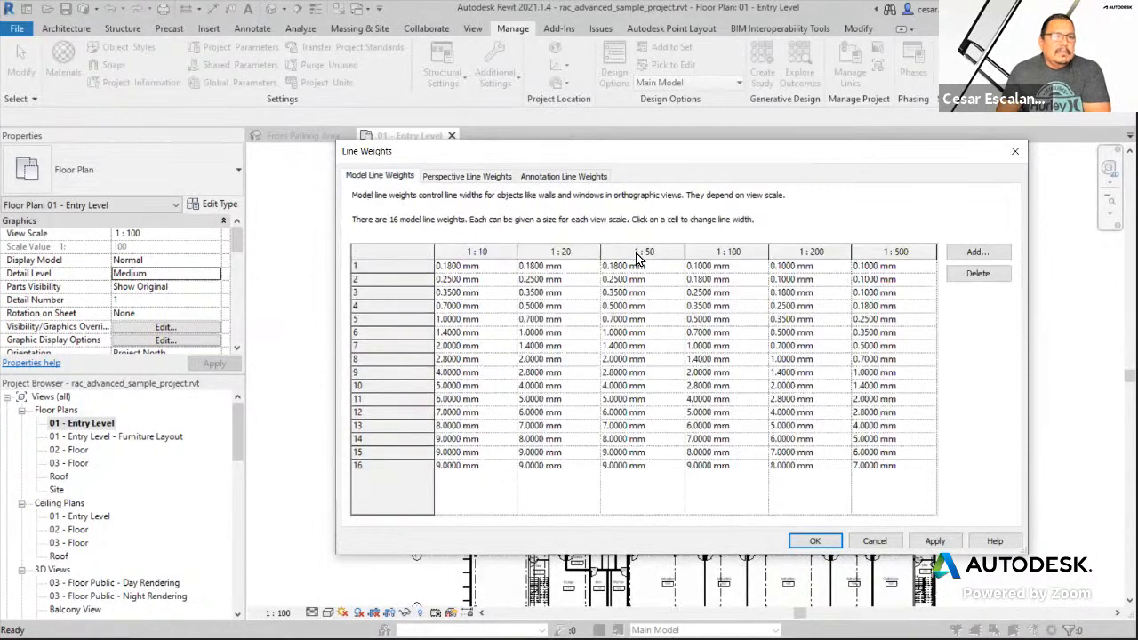
- Cancel out of the project's Line Weights settings
click(890, 542)
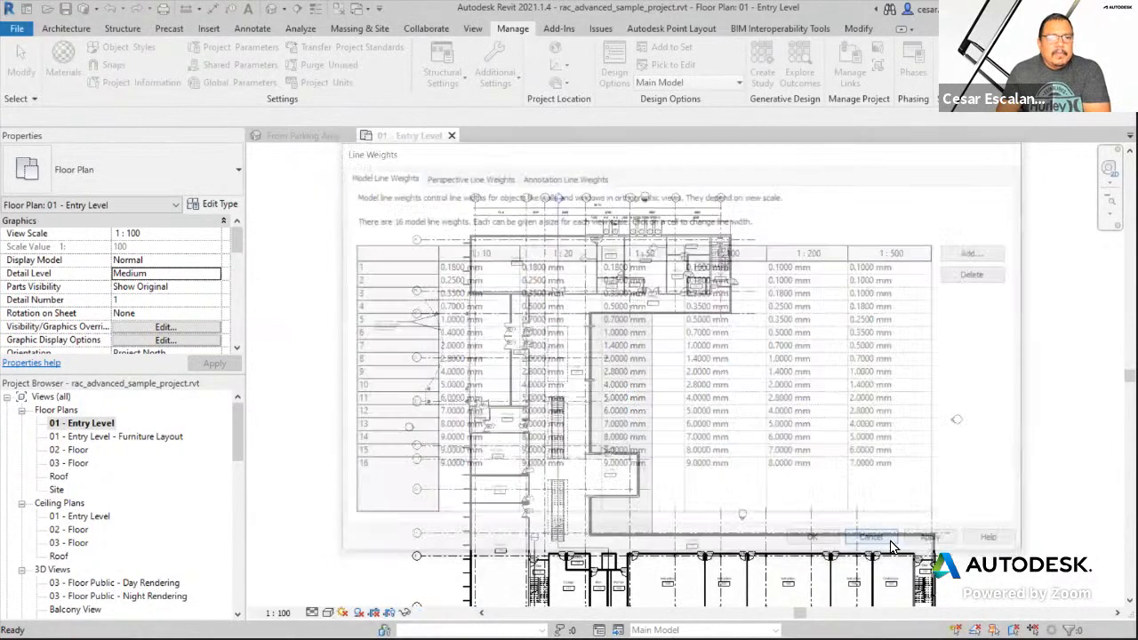
click(18, 29)
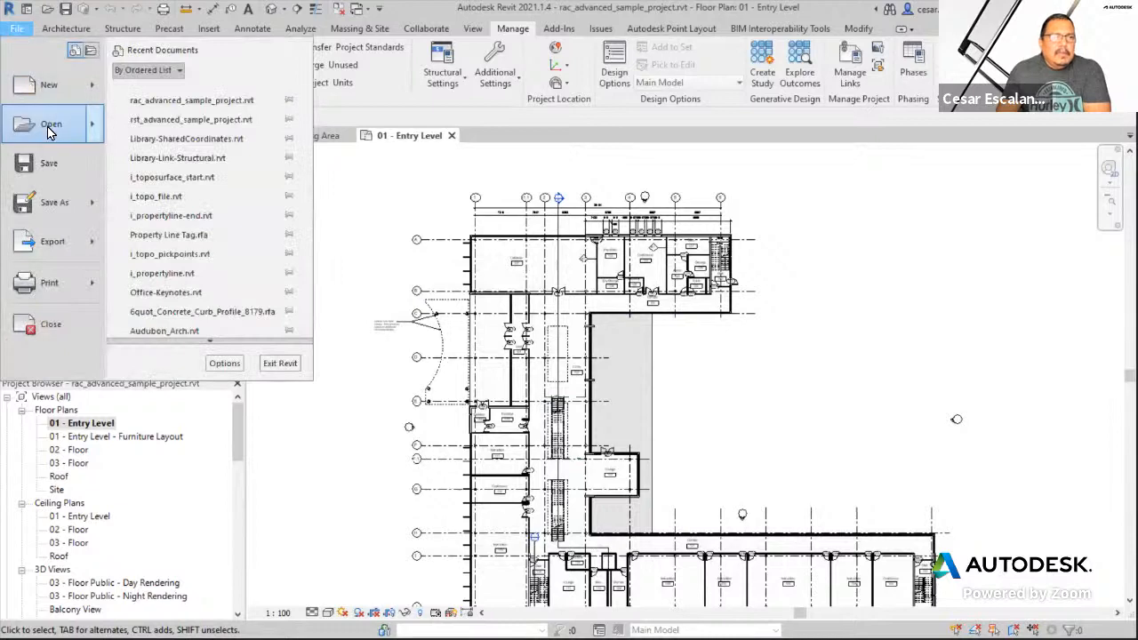
mouse_move(49, 132)
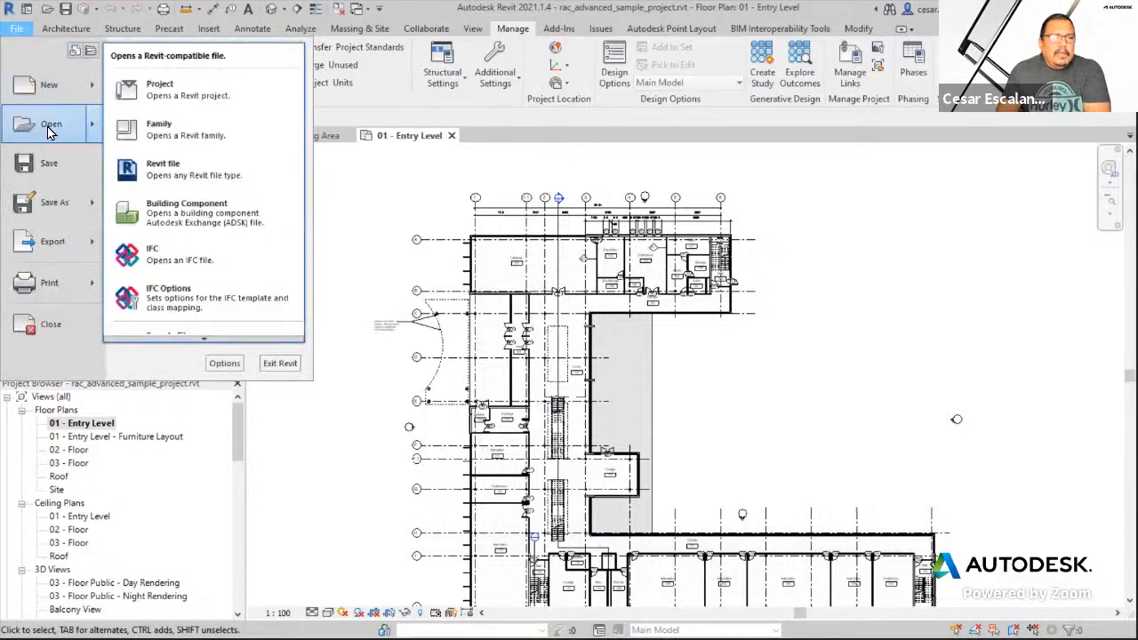
click(146, 98)
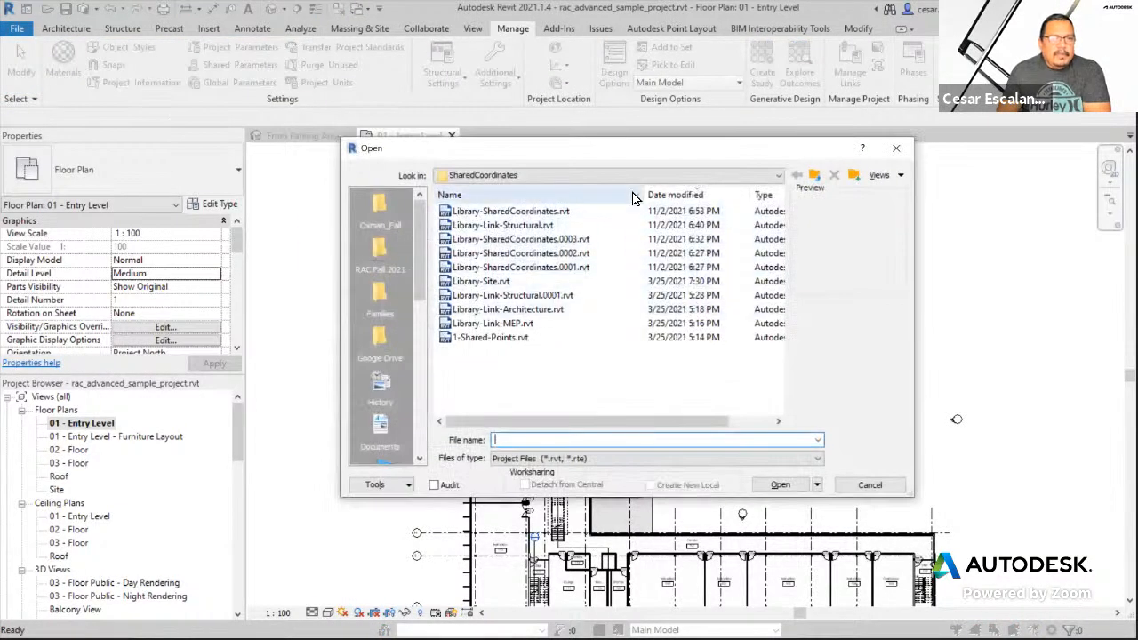
click(815, 176)
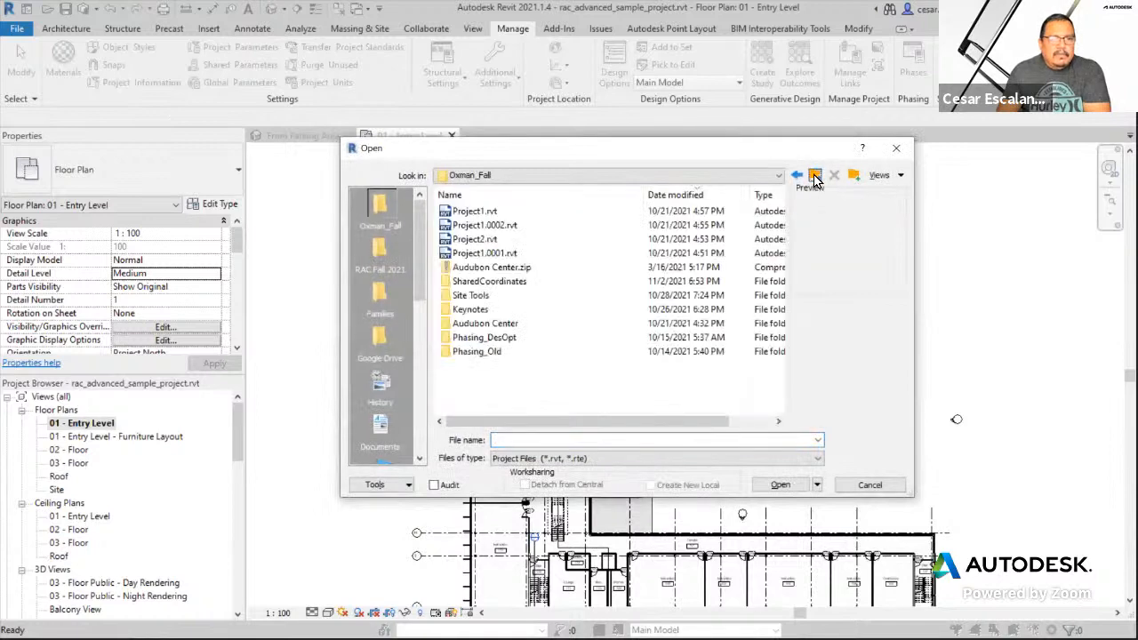
click(814, 176)
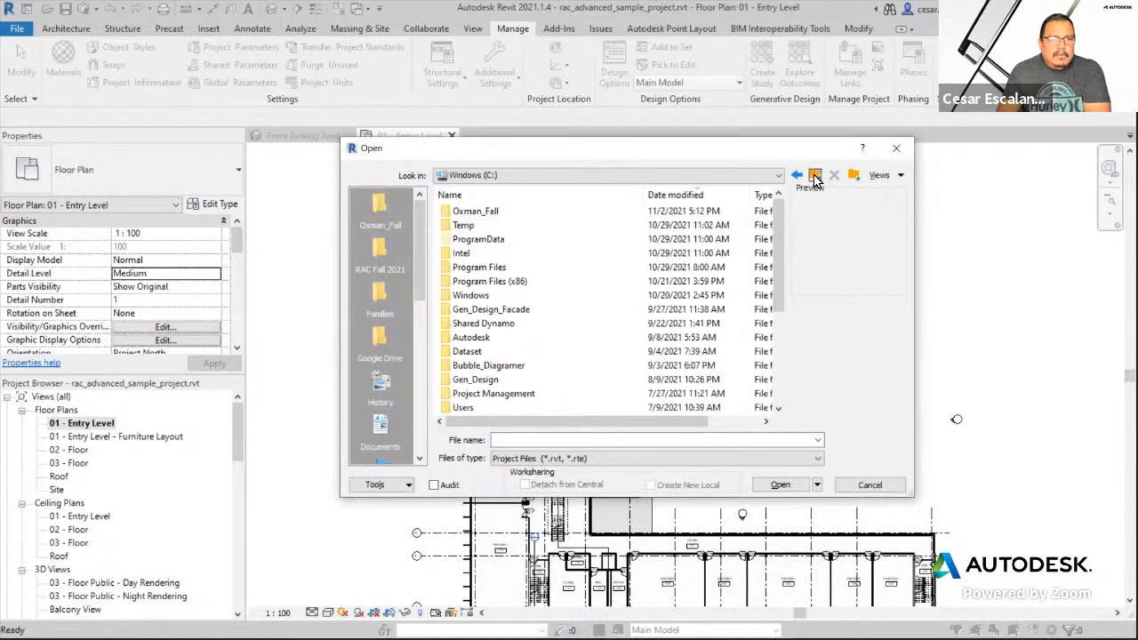
double_click(480, 216)
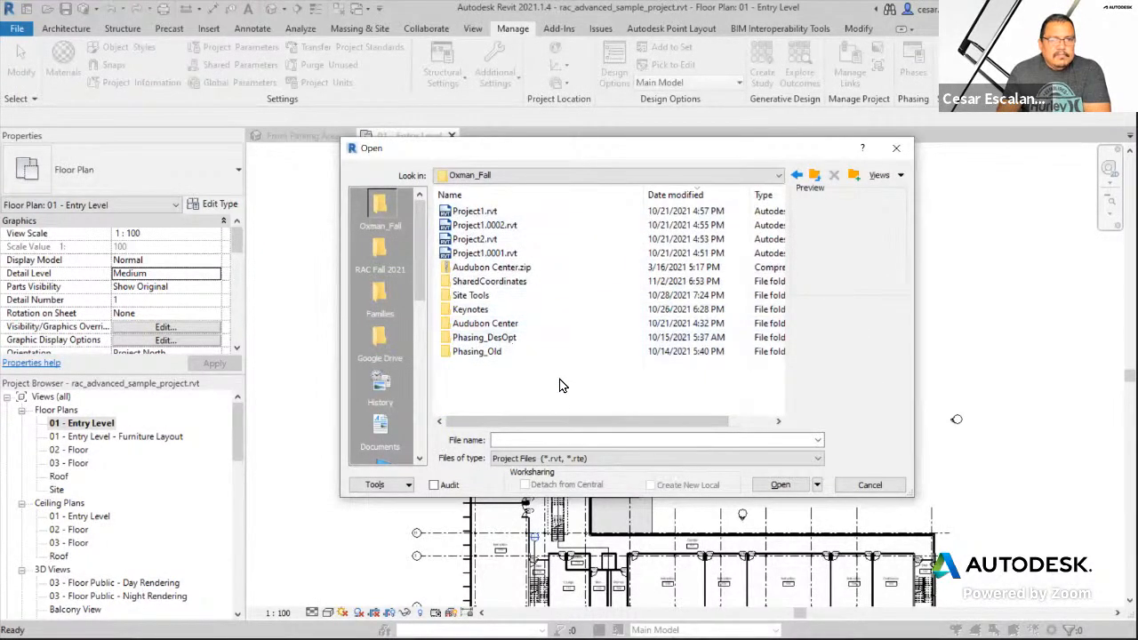
click(751, 182)
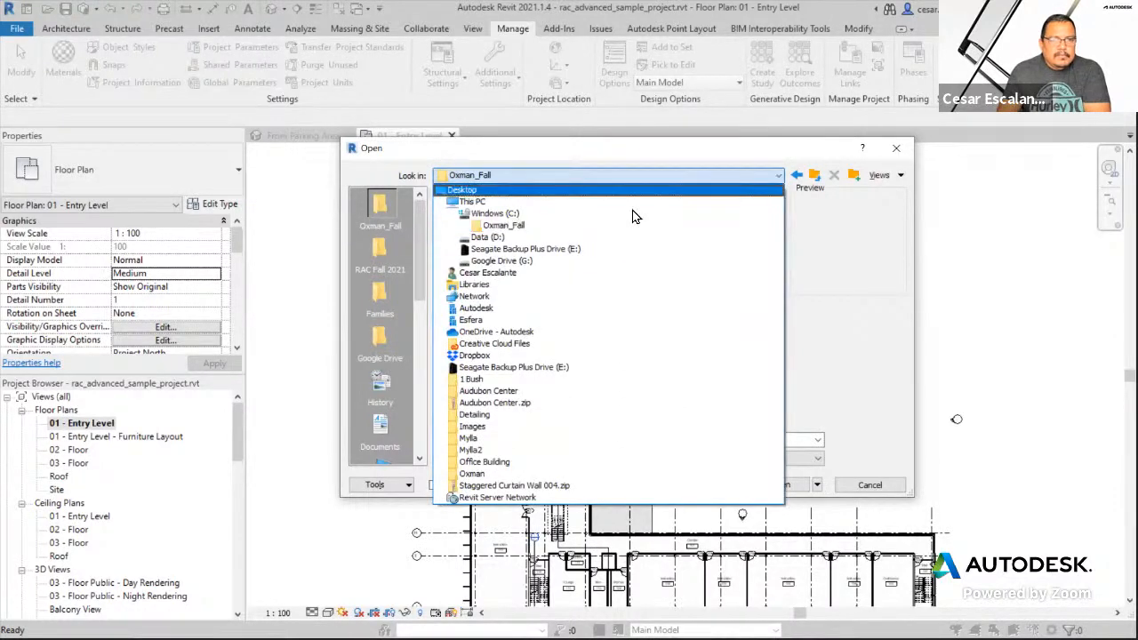
click(503, 238)
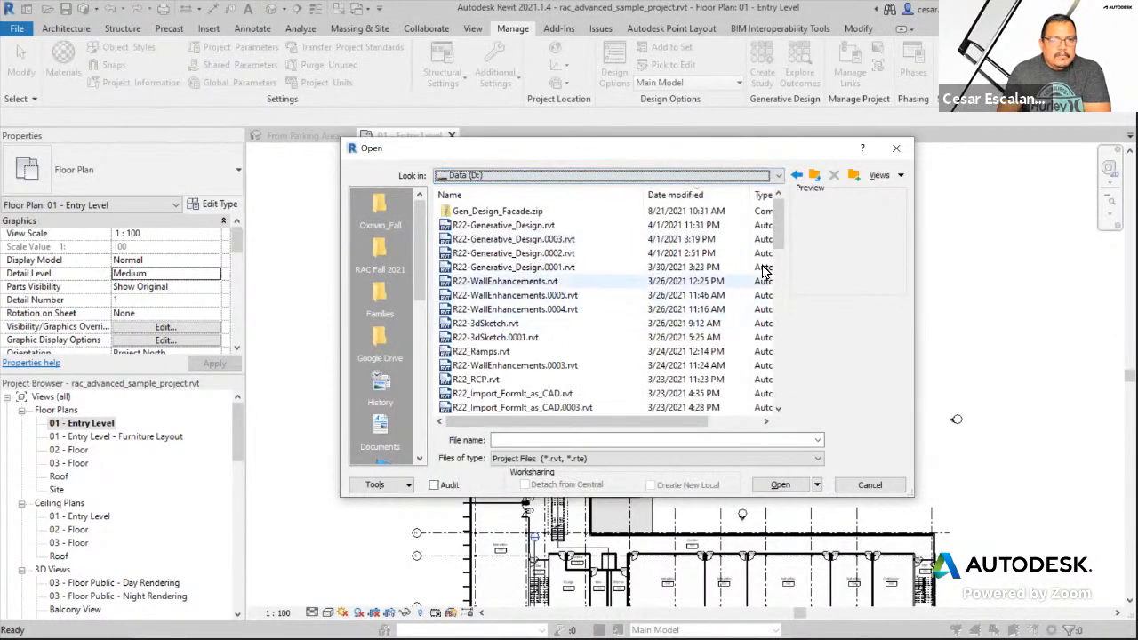
drag(780, 222, 764, 322)
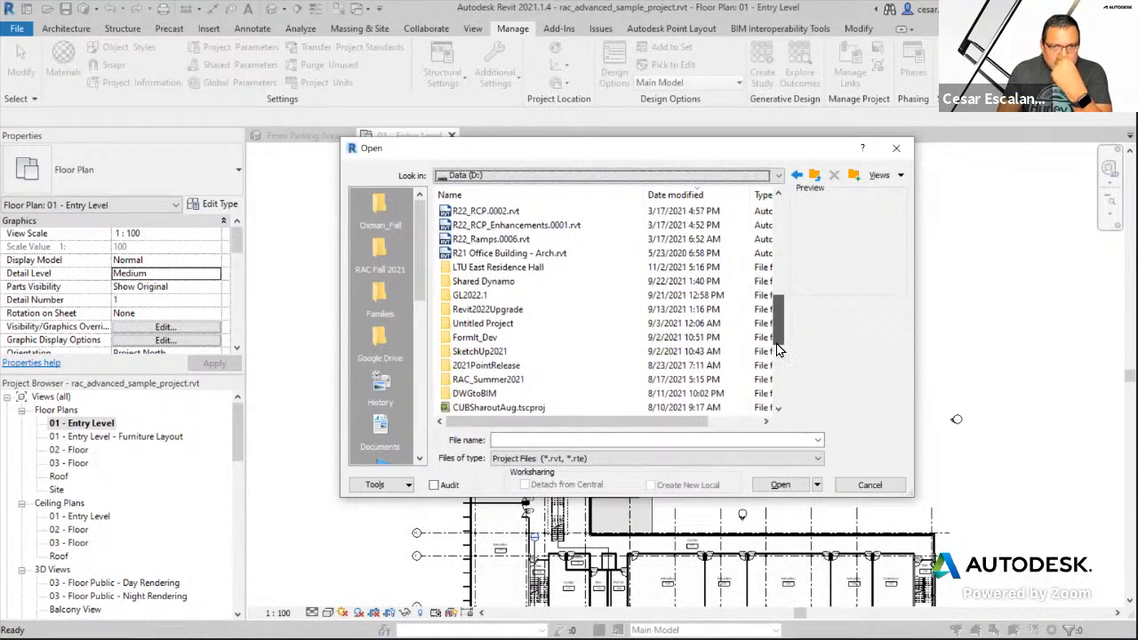
click(870, 484)
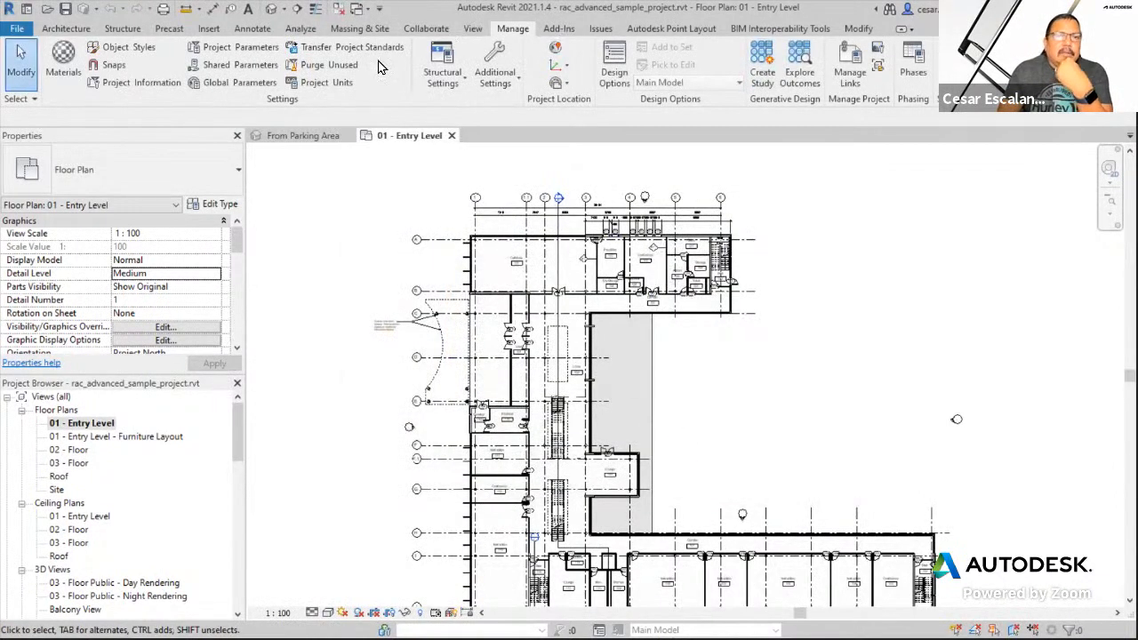
- Open the Project Units settings and set the area units to square feet
click(345, 87)
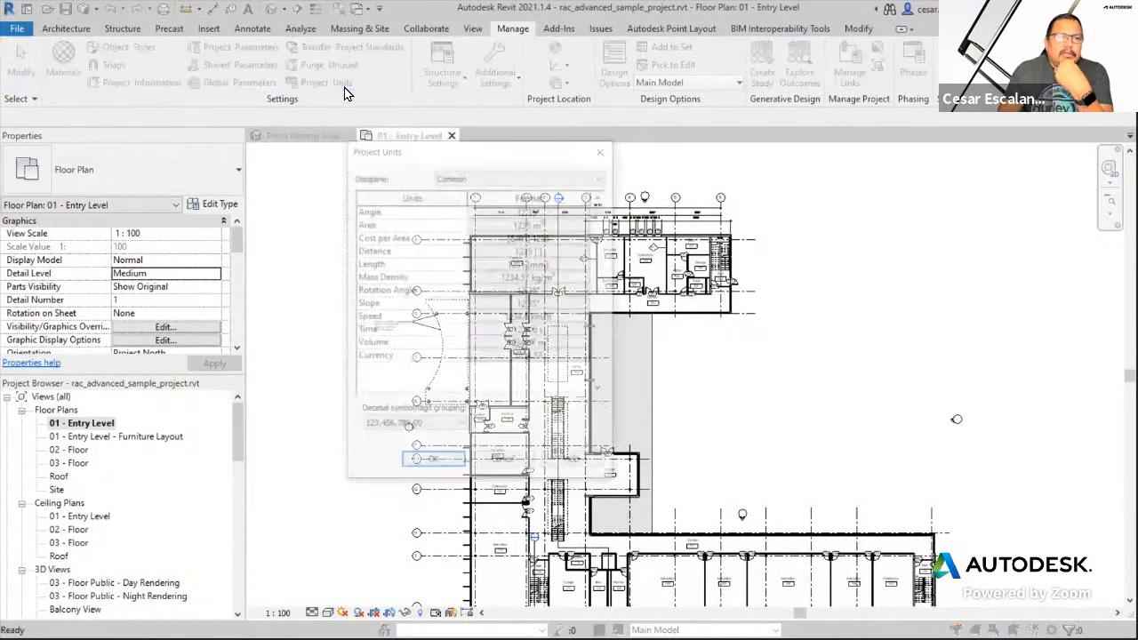
click(552, 208)
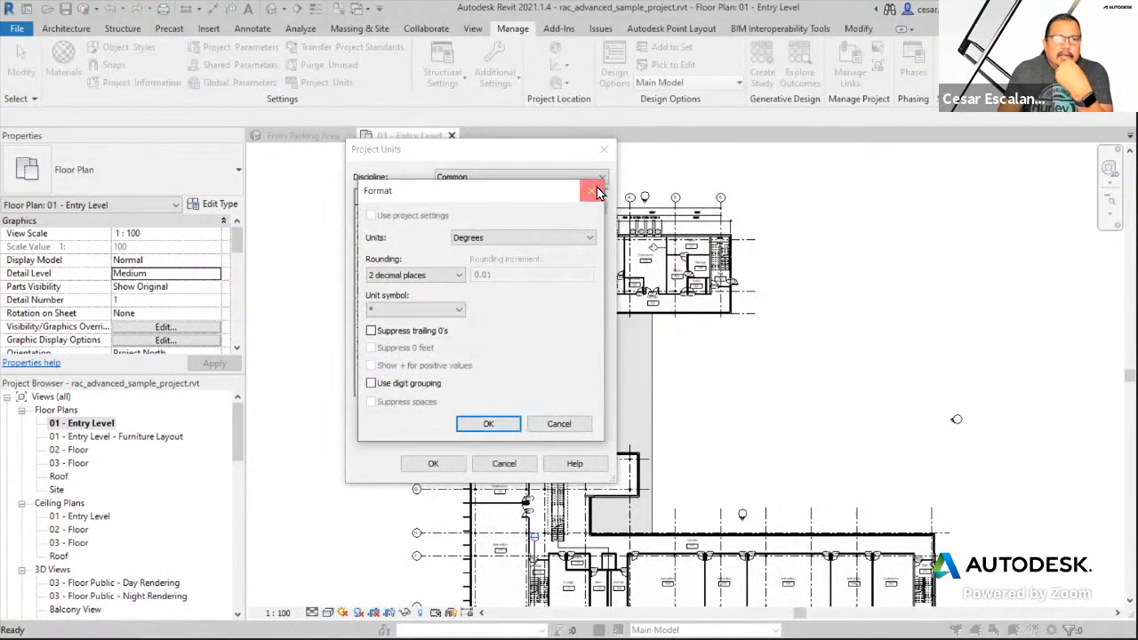
click(591, 191)
click(534, 223)
click(528, 239)
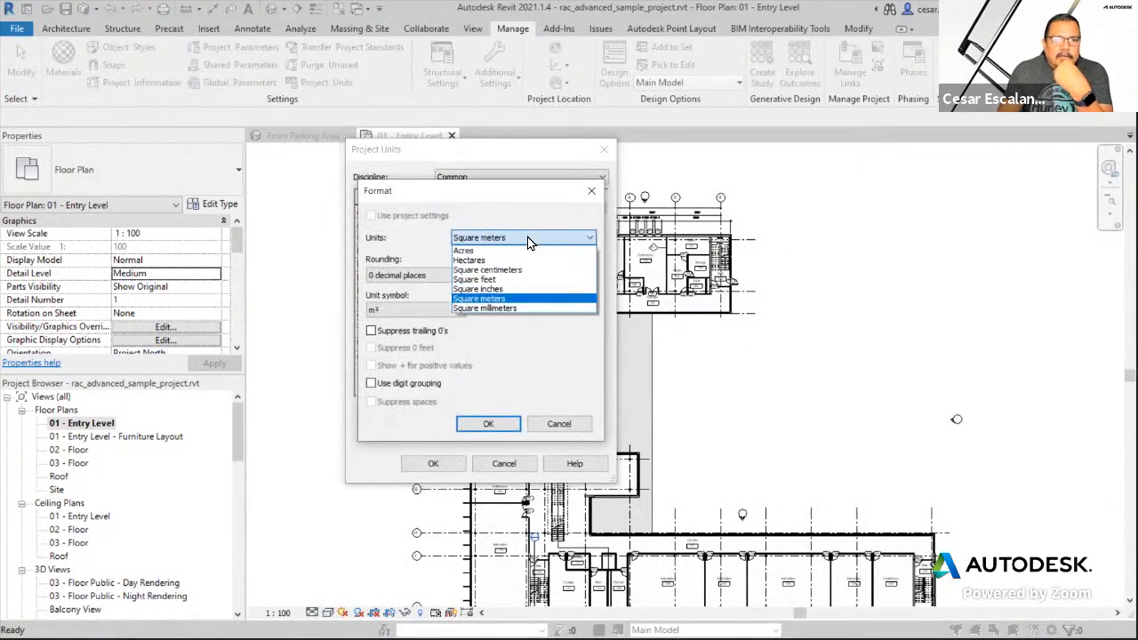
click(498, 279)
click(487, 424)
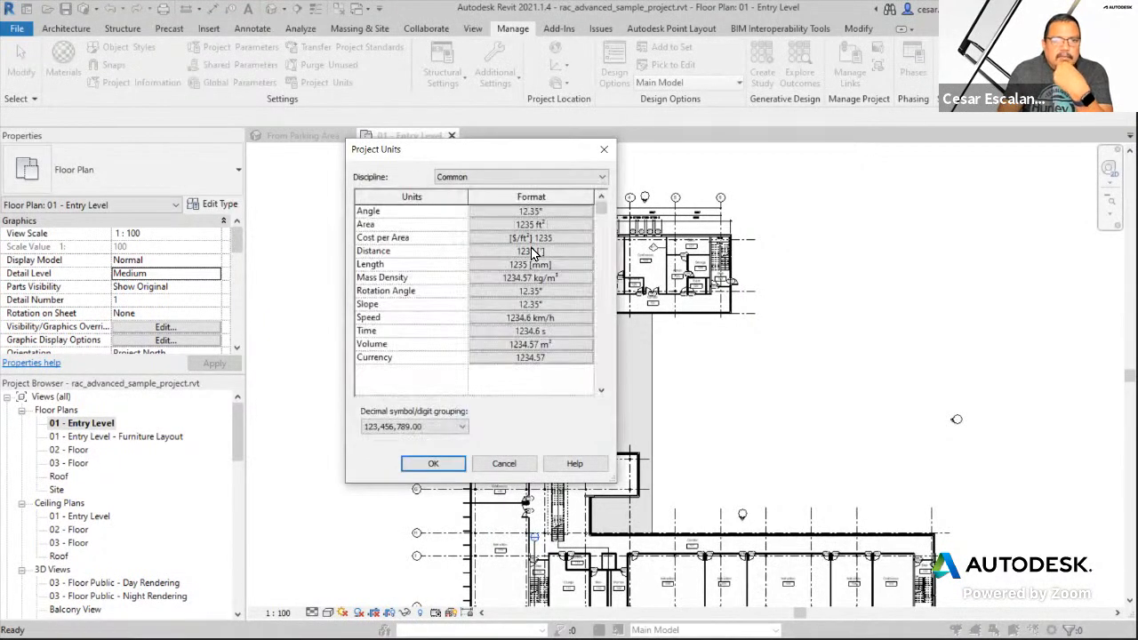
- Check the distance unit format and set the project's length units to feet and fractional inches
click(531, 250)
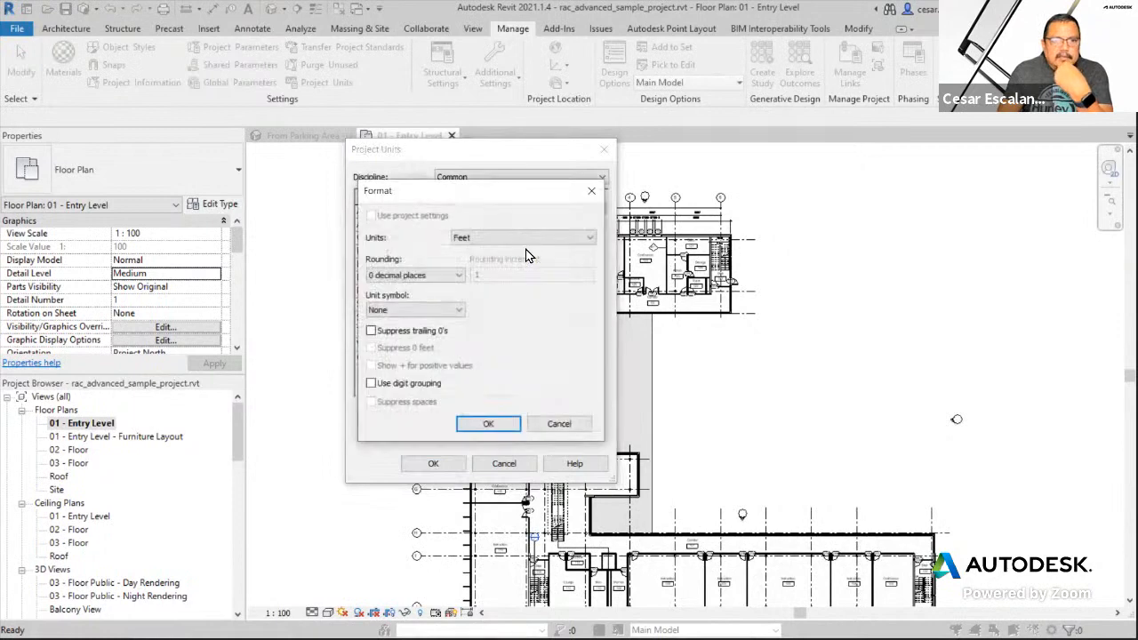
click(488, 428)
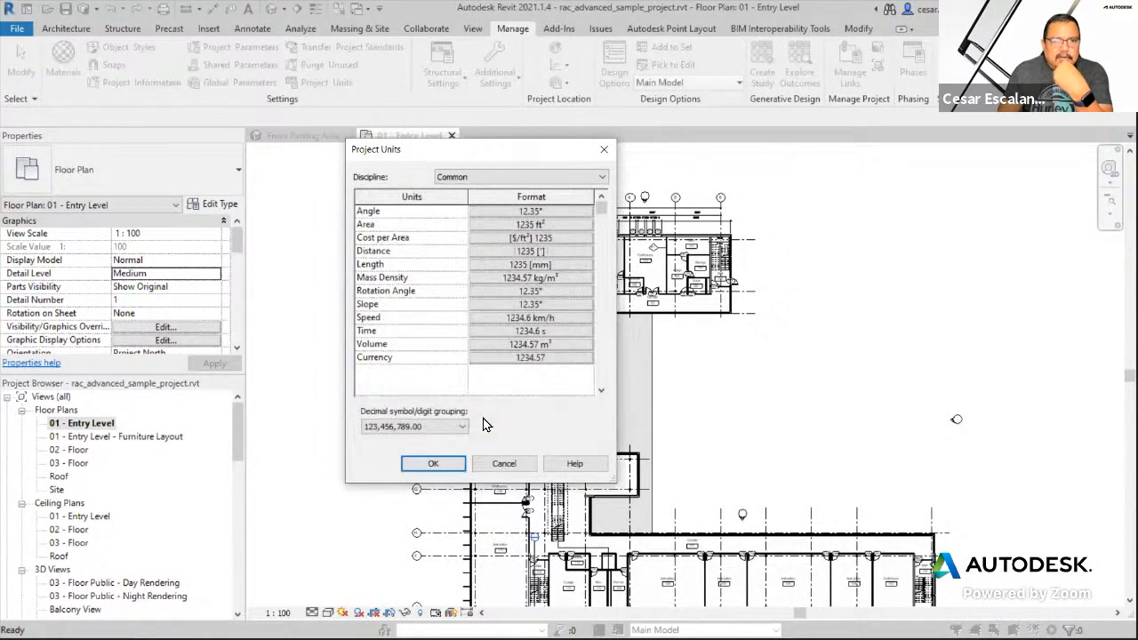
click(545, 268)
click(503, 238)
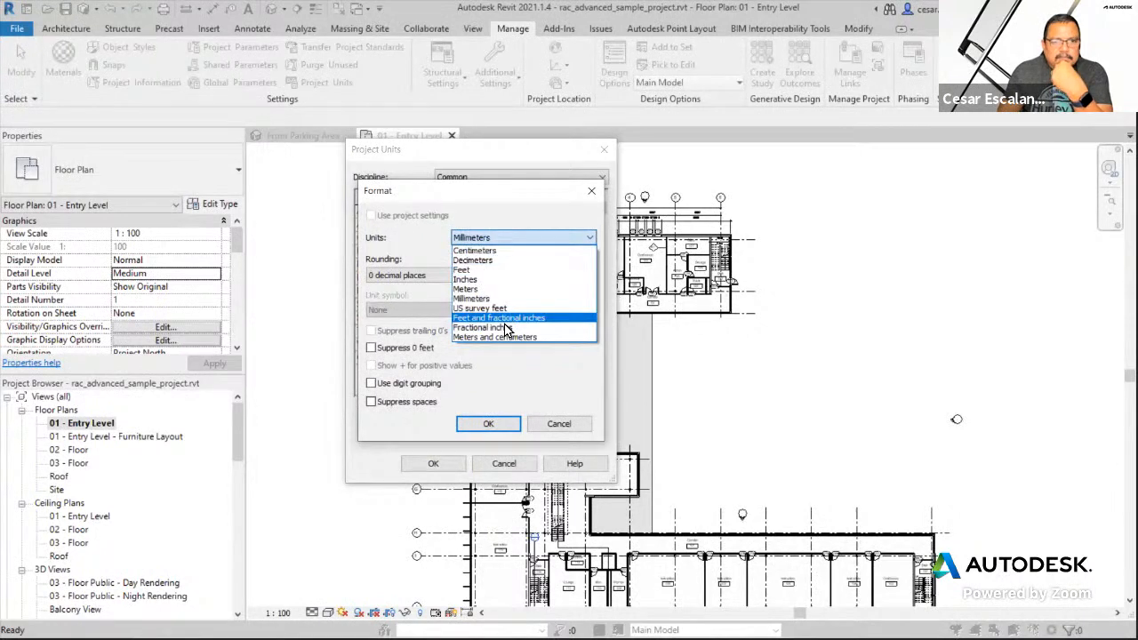
click(503, 319)
click(488, 423)
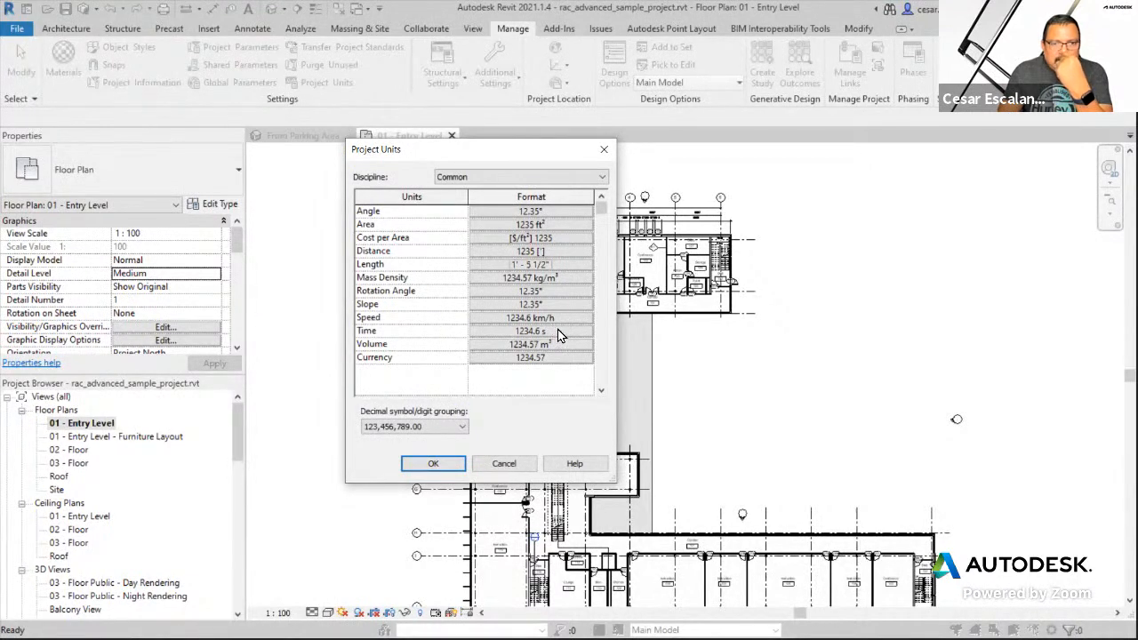
- Set the project's volume units to cubic feet and apply the new project units
click(530, 344)
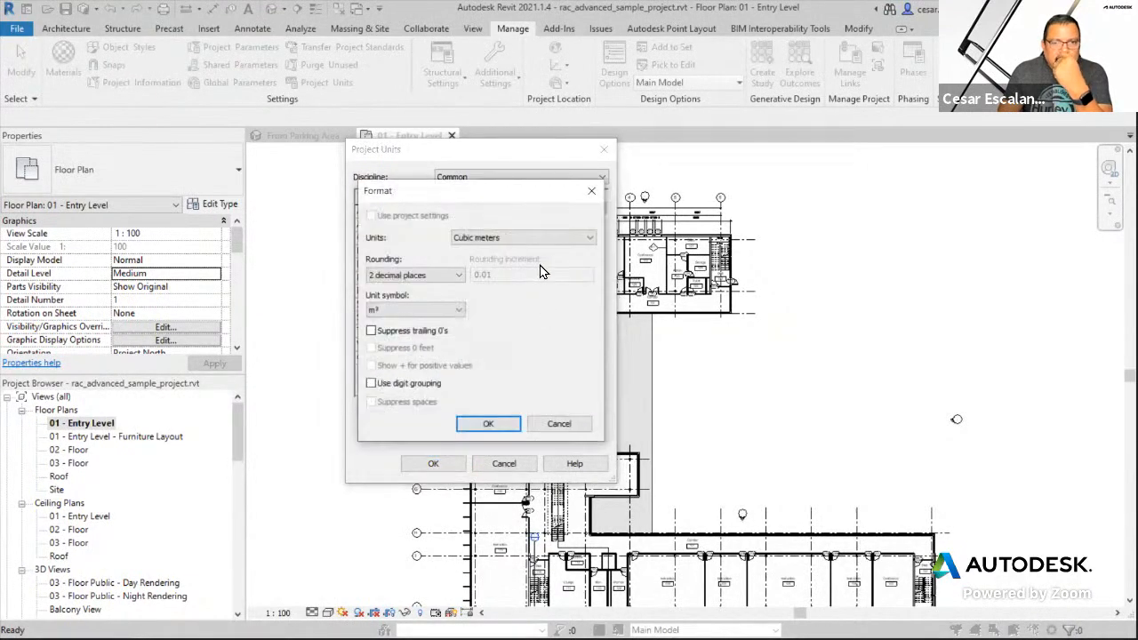
click(530, 238)
click(484, 260)
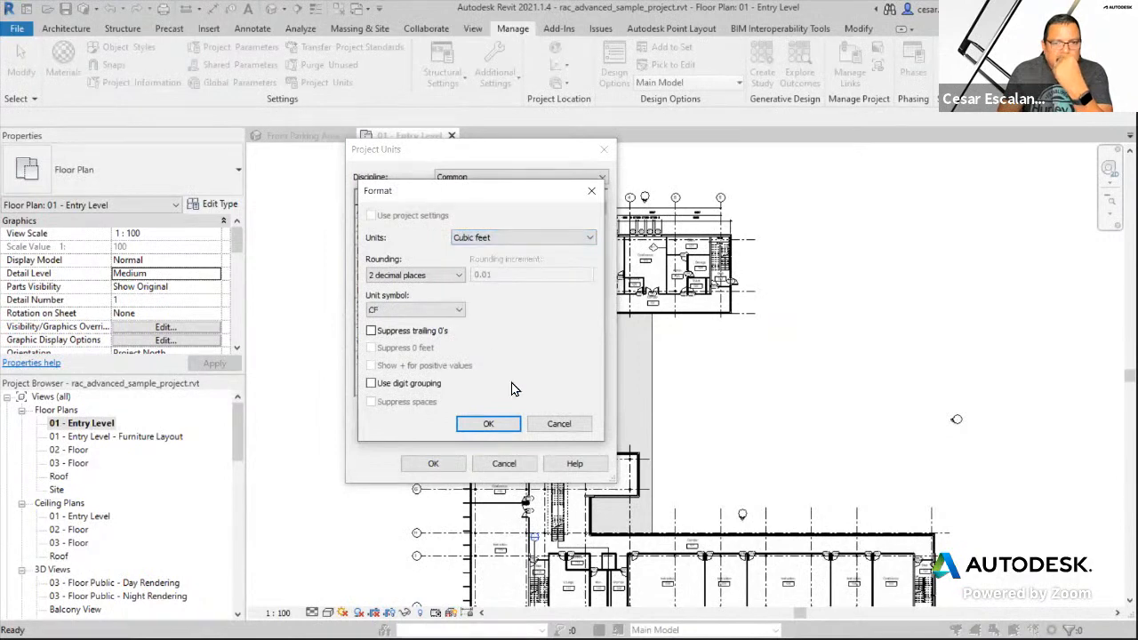
click(498, 423)
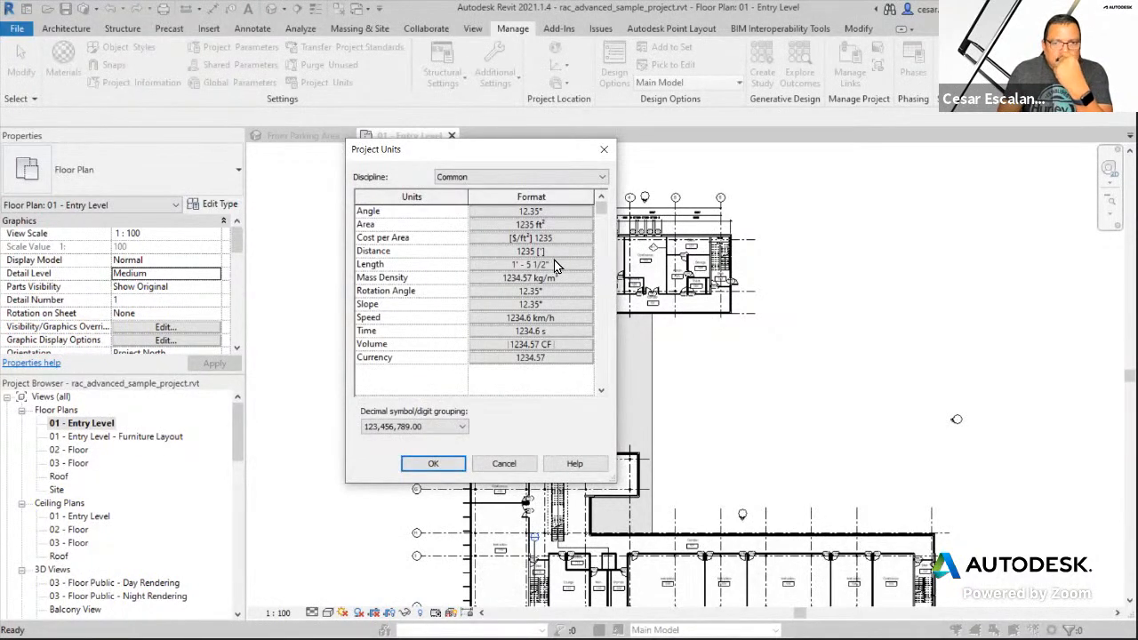
click(451, 468)
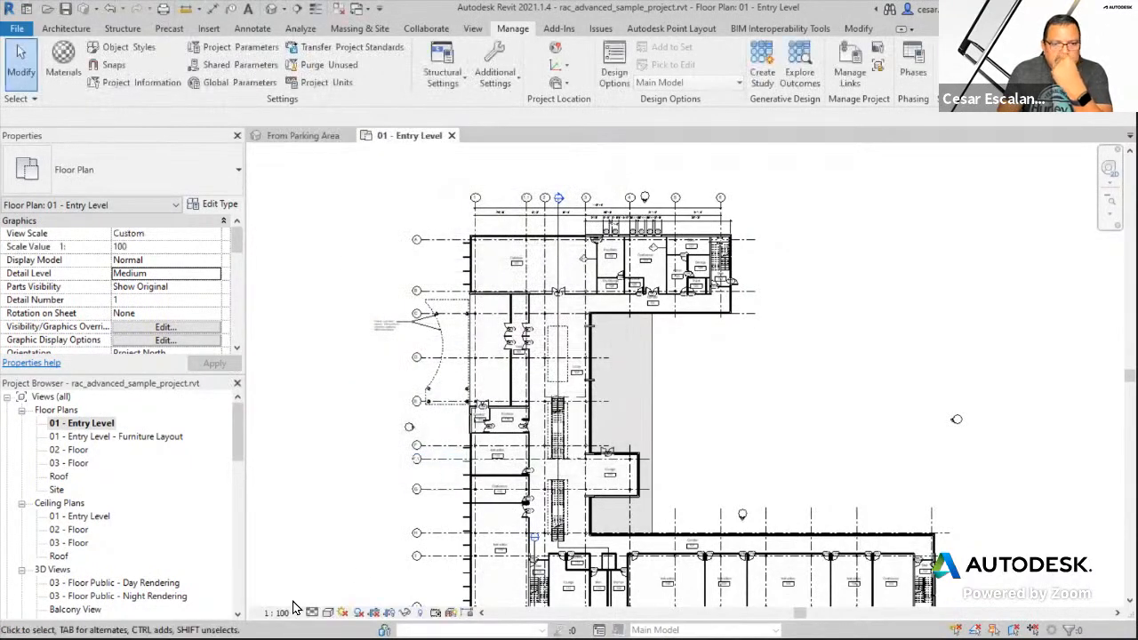
- View the imperial scale choices for the Entry Level plan and dismiss them without choosing one
click(296, 610)
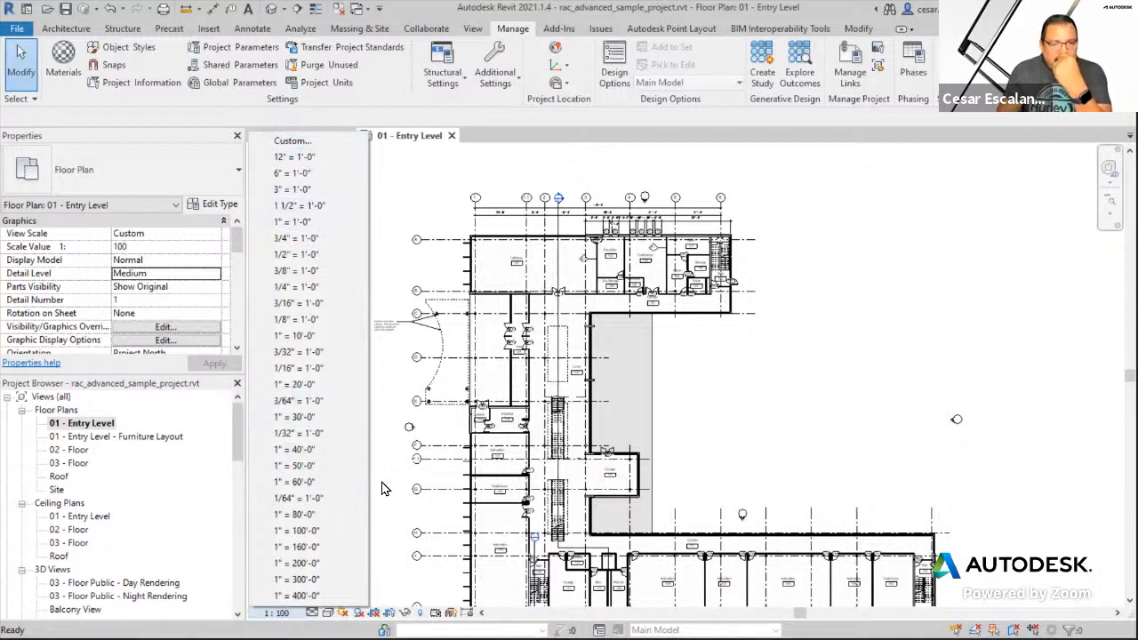
click(388, 439)
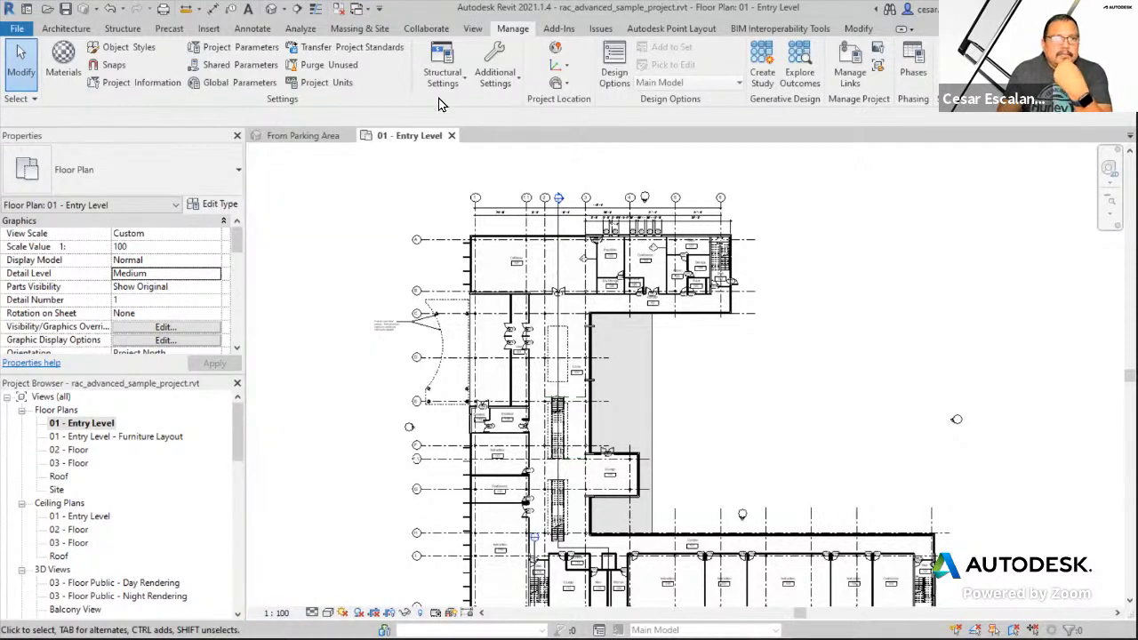
- Reopen the model line weights, select the 1:10 scale column, then open Add Scale and cancel it
click(499, 84)
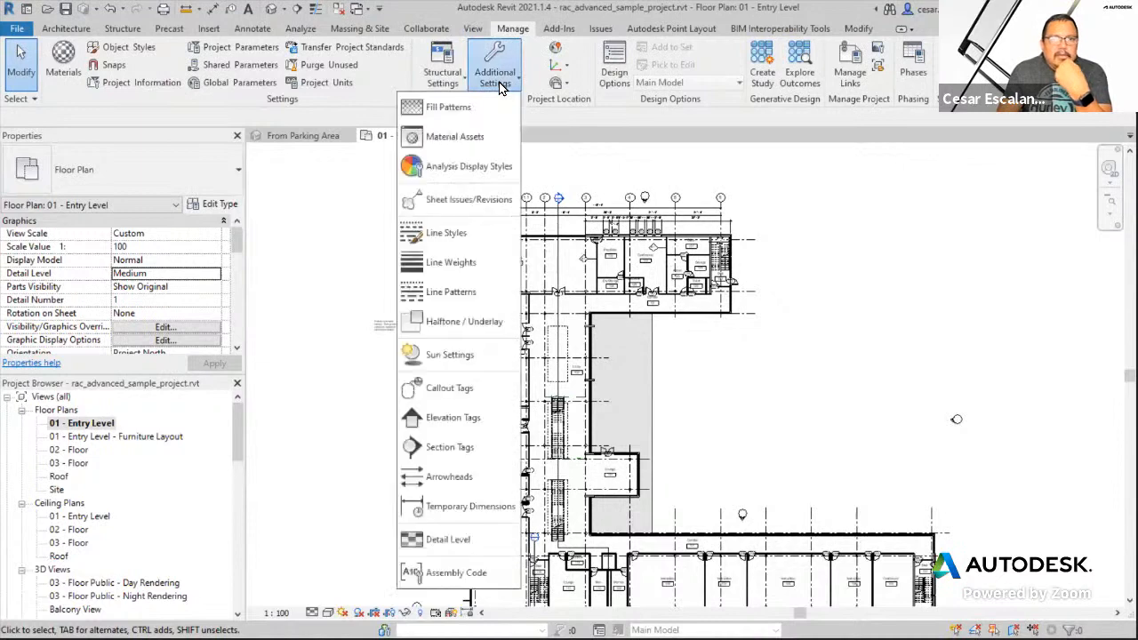
click(464, 265)
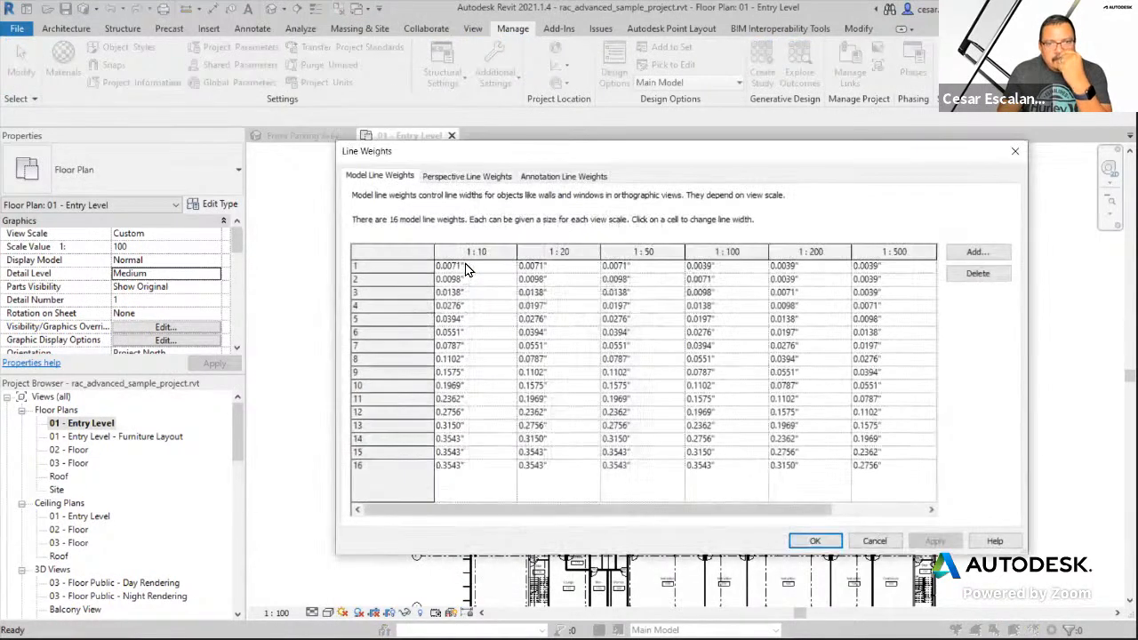
click(495, 255)
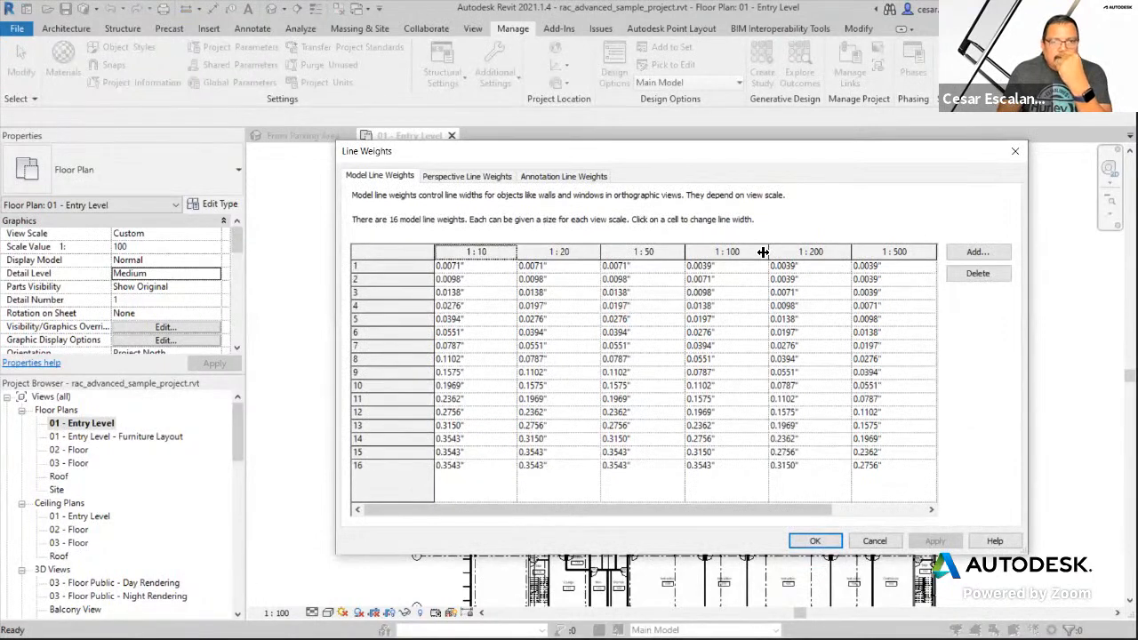
click(975, 253)
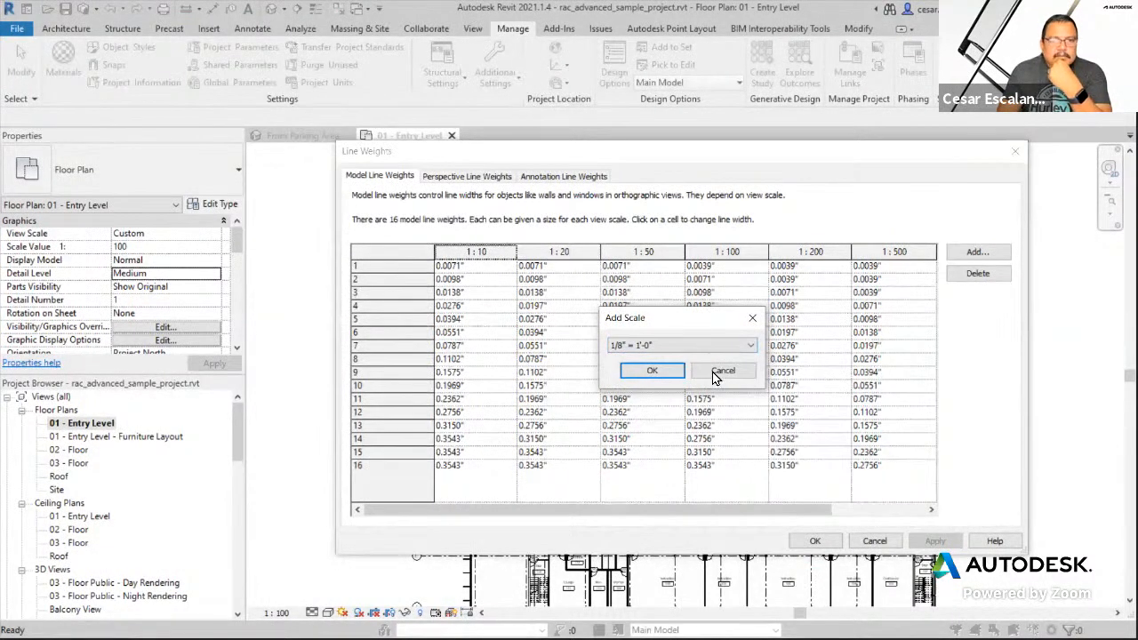
click(717, 372)
- Select the 1:20 column, view the imperial scales available to add, and cancel without adding one
click(558, 253)
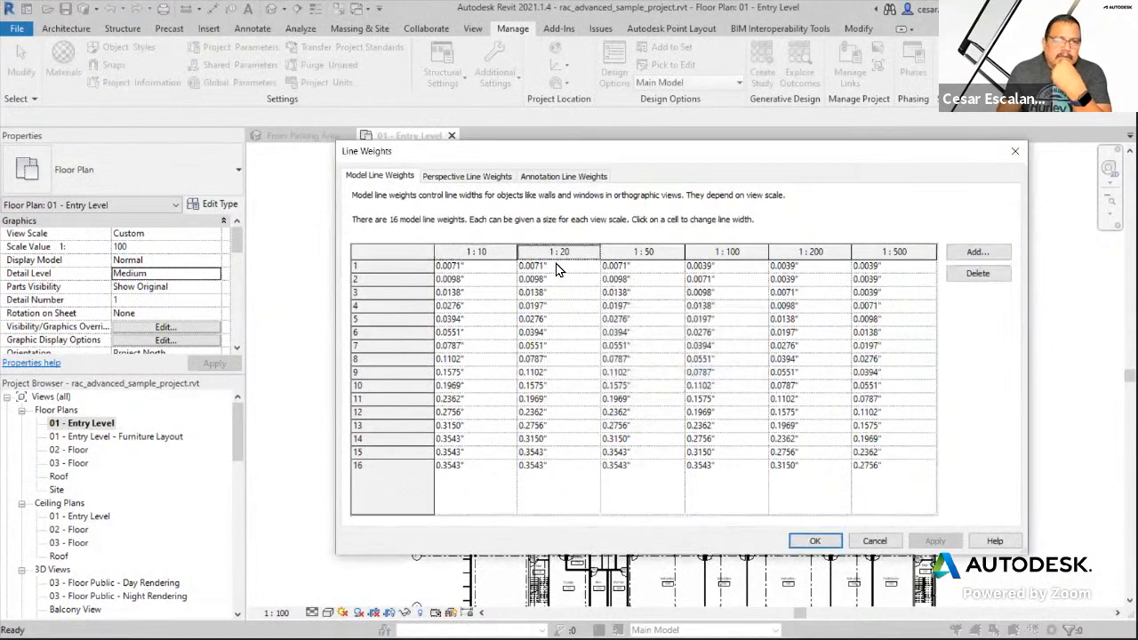
click(977, 253)
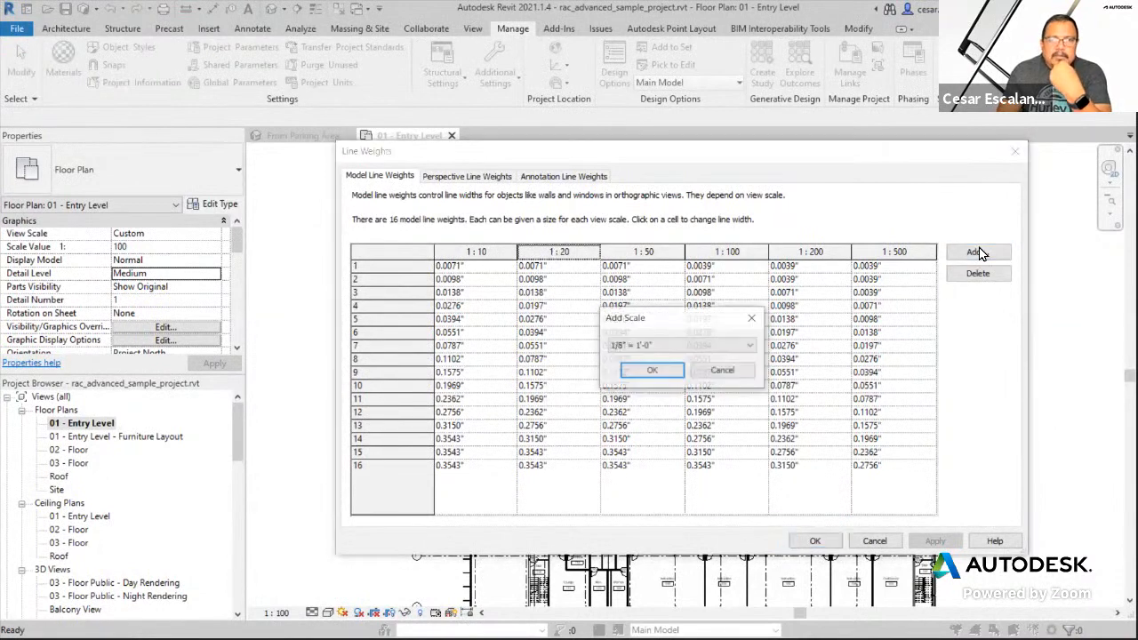
click(673, 346)
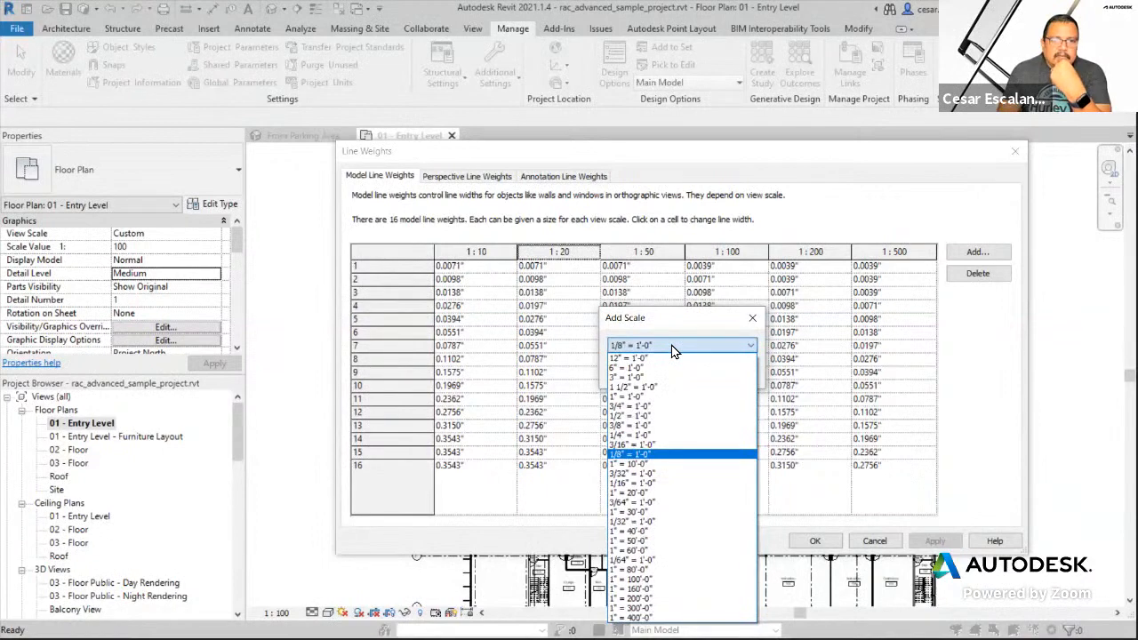
click(673, 351)
click(715, 376)
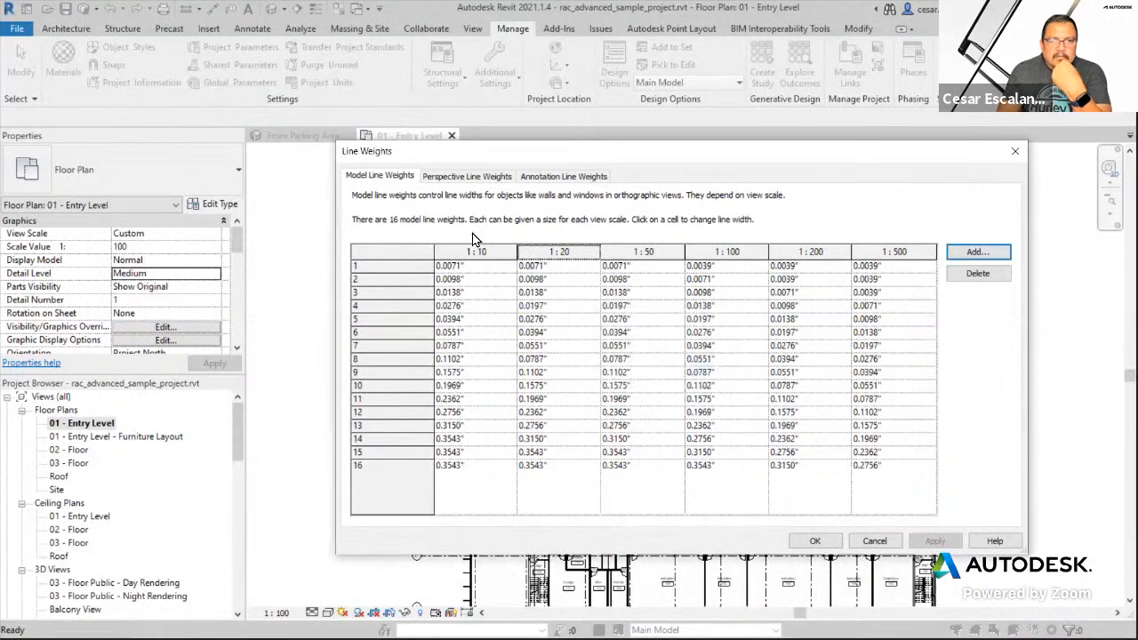
- Select the 1:10 column, review the imperial scales available to add, and close the line weights without changing anything
click(474, 253)
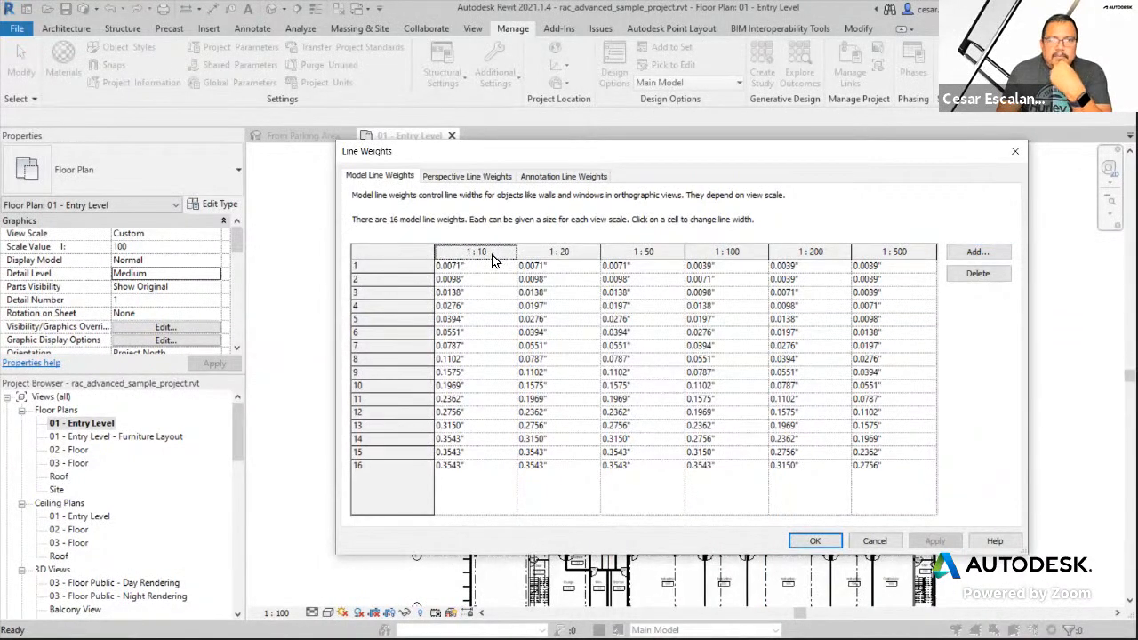
click(978, 252)
click(704, 348)
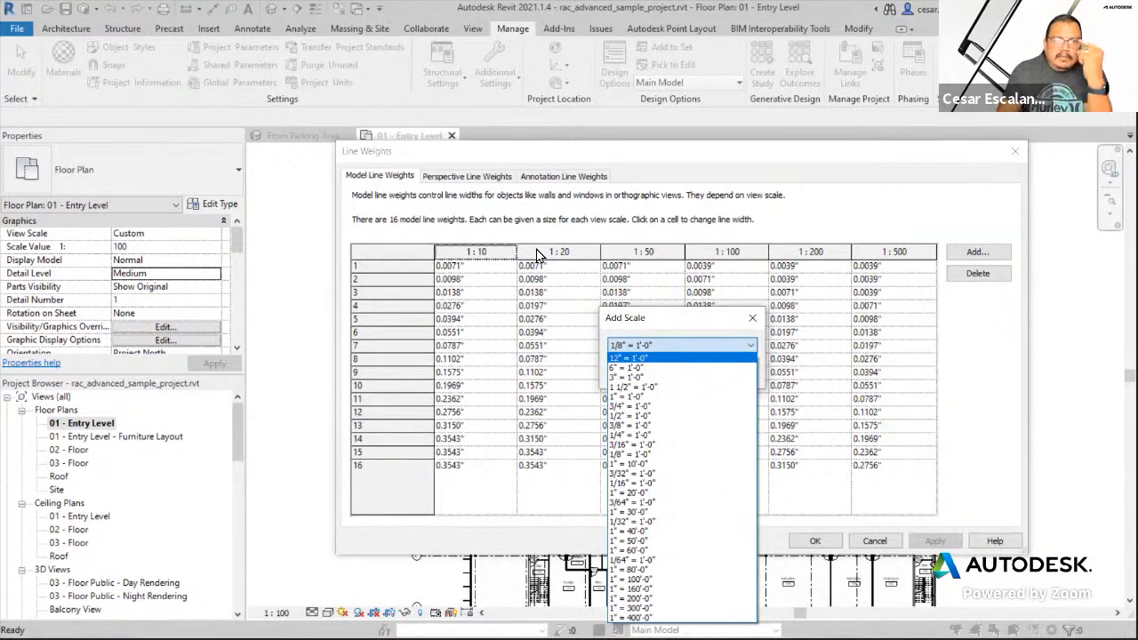
click(749, 323)
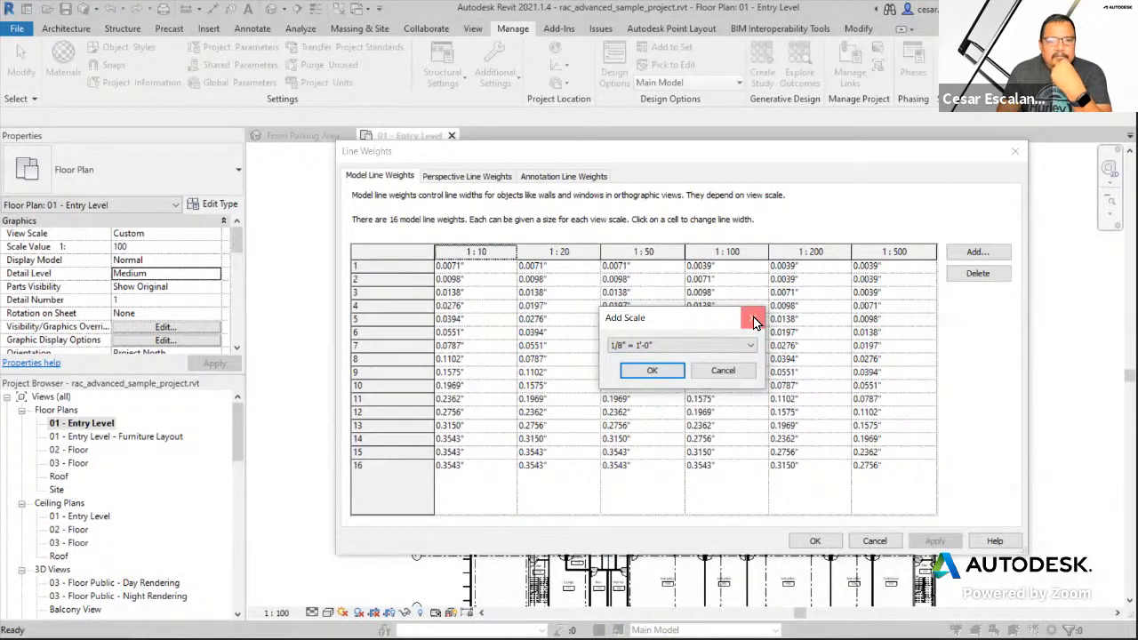
click(753, 322)
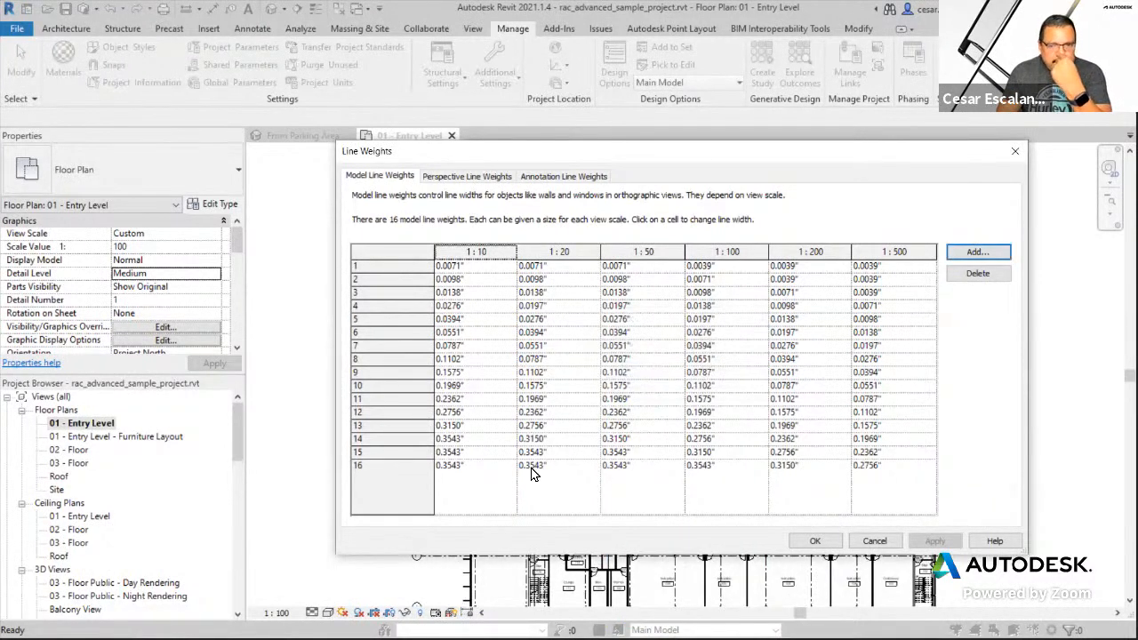
click(875, 544)
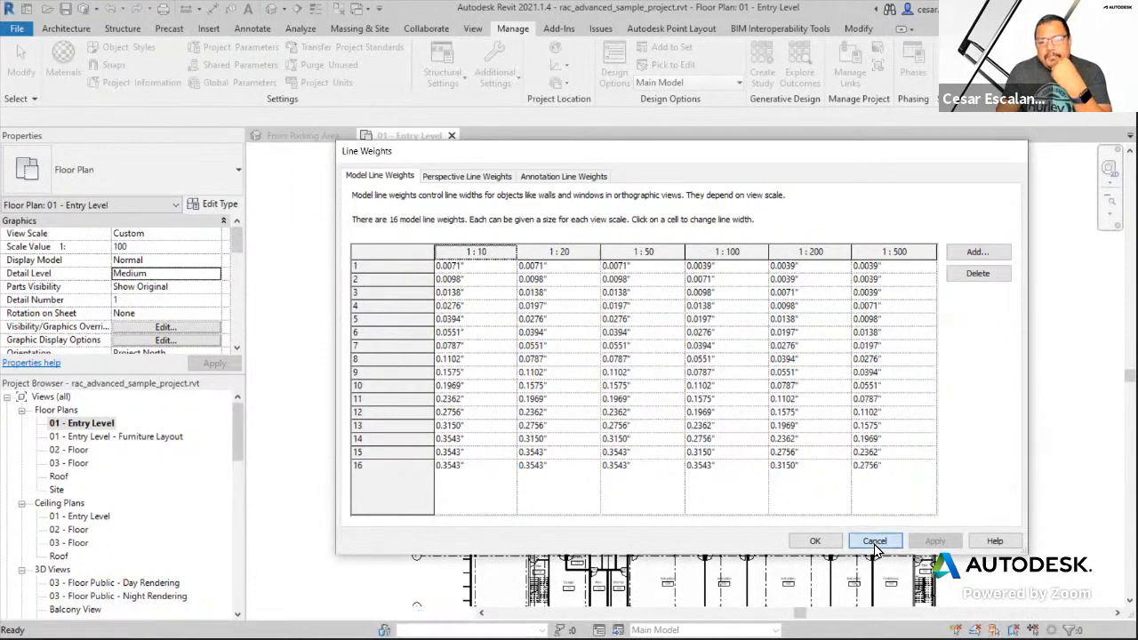
- Create a new project from the Imperial-Architectural Template
click(17, 28)
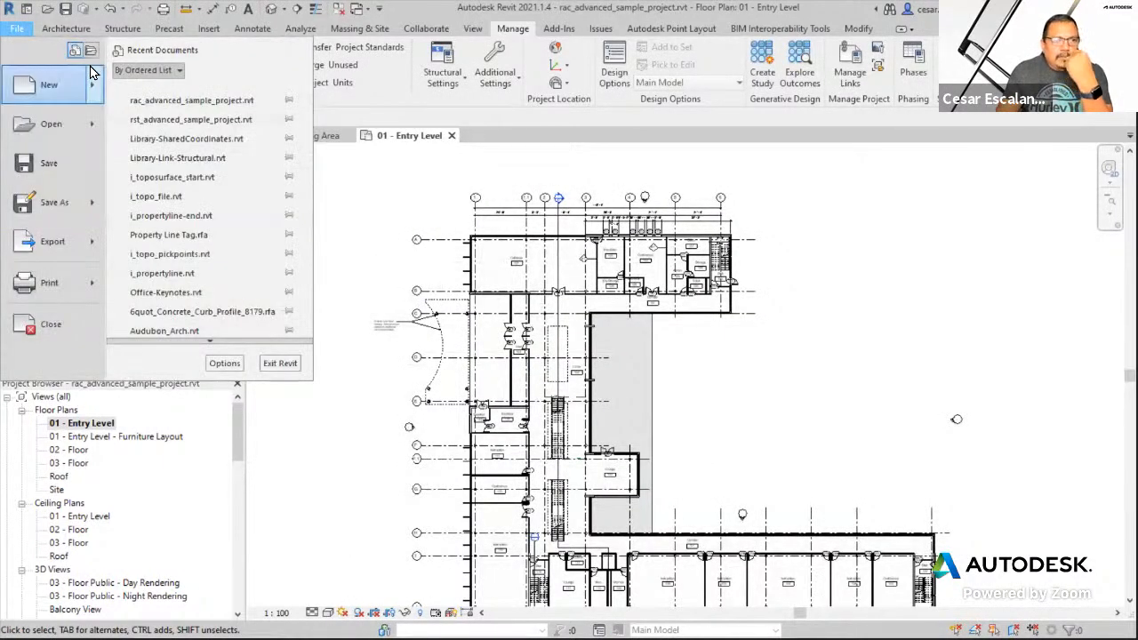
mouse_move(92, 79)
click(197, 99)
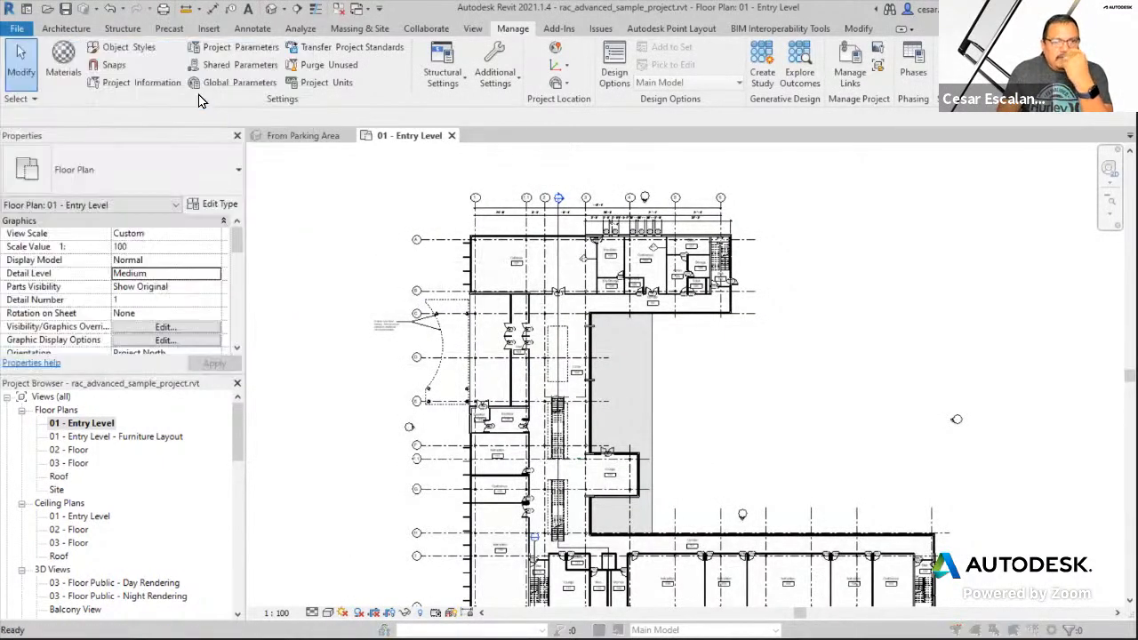
click(534, 297)
click(525, 323)
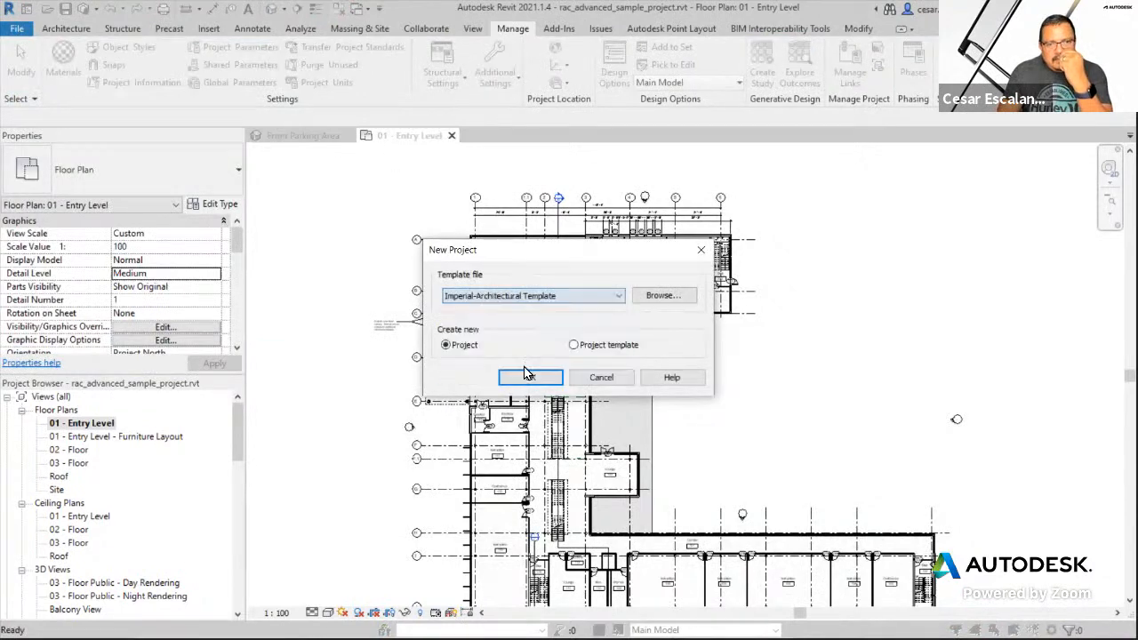
click(528, 377)
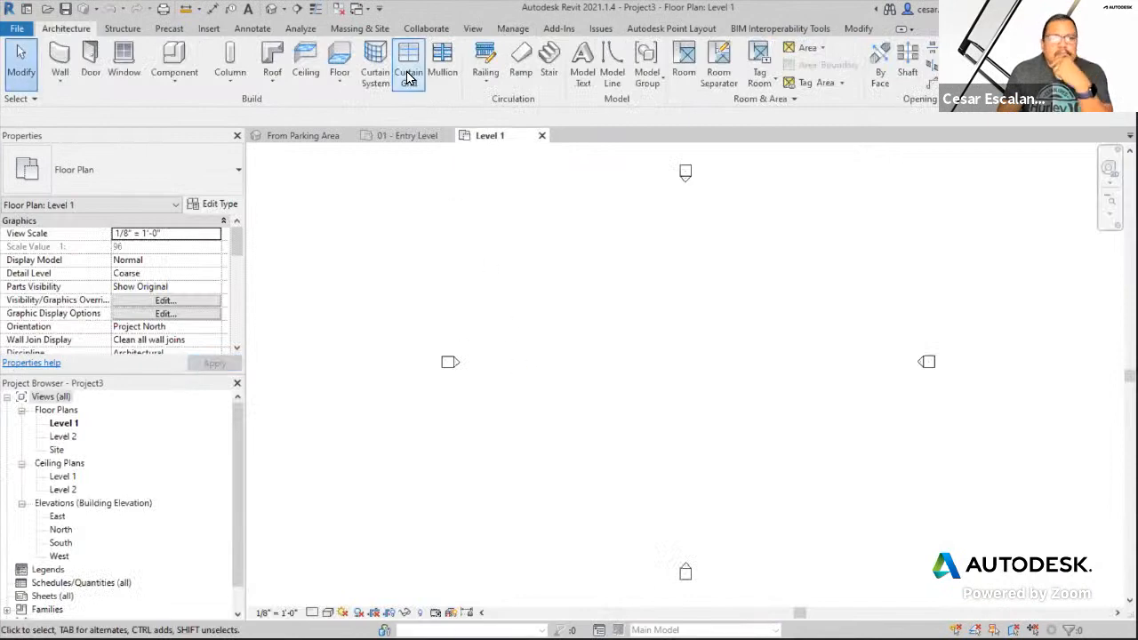
- Open the new project's model line weights and compare the width of line weight 1 across the scales from 1" to 1/32" = 1'-0"
click(513, 29)
click(497, 89)
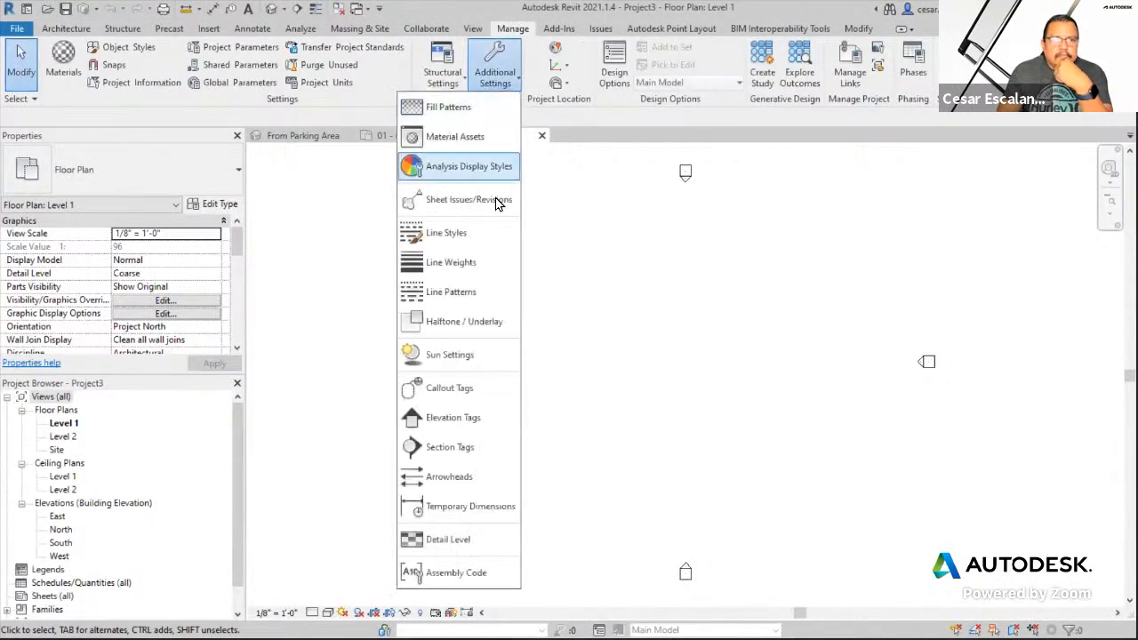
click(473, 265)
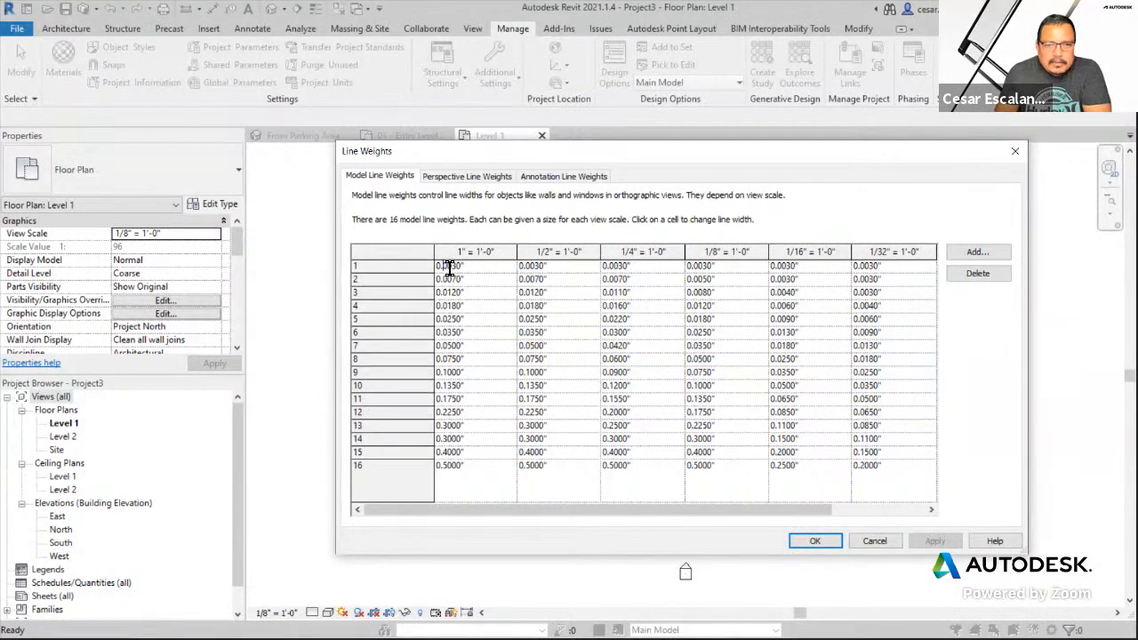
click(573, 267)
click(746, 266)
click(878, 267)
click(877, 267)
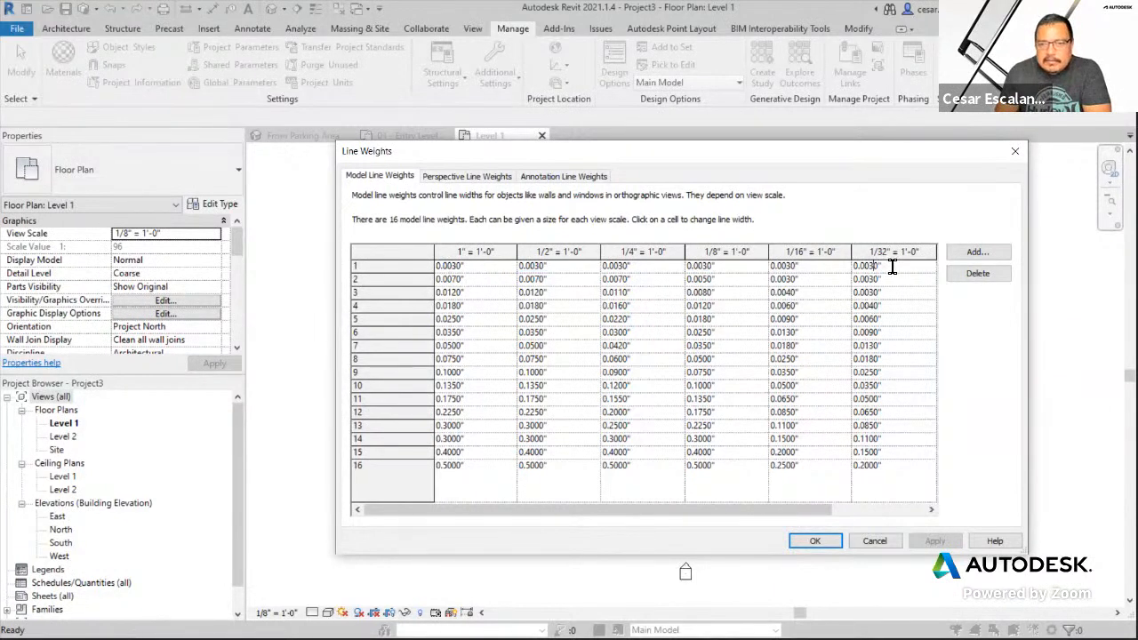
double_click(891, 267)
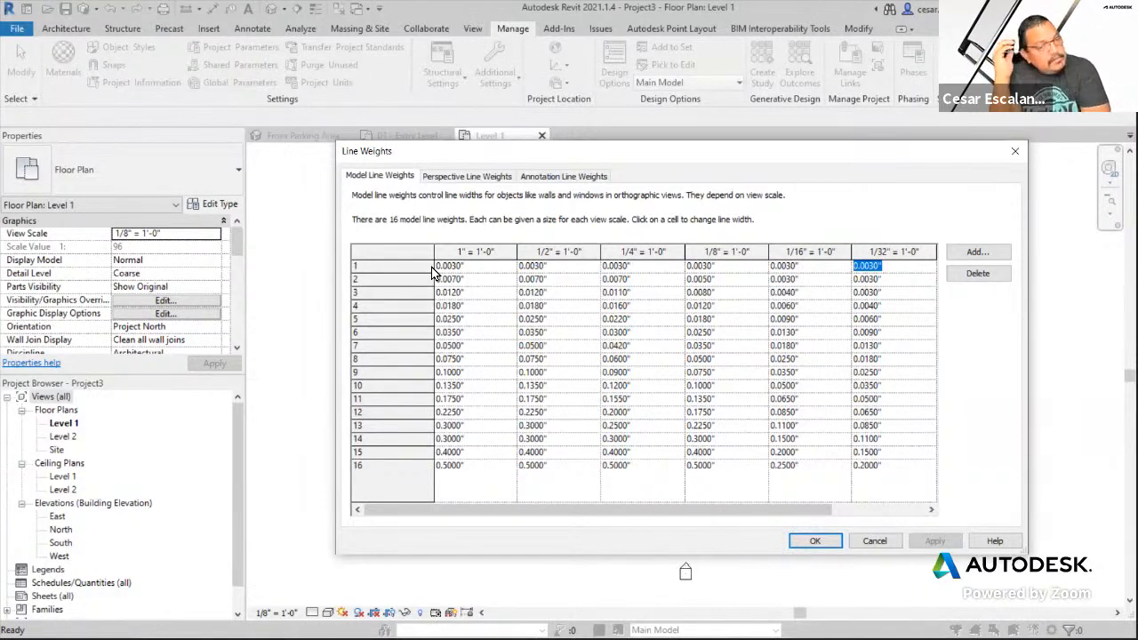
- Compare line weights 3 through 7 across the imperial scales, and close the line weights without changes
click(388, 300)
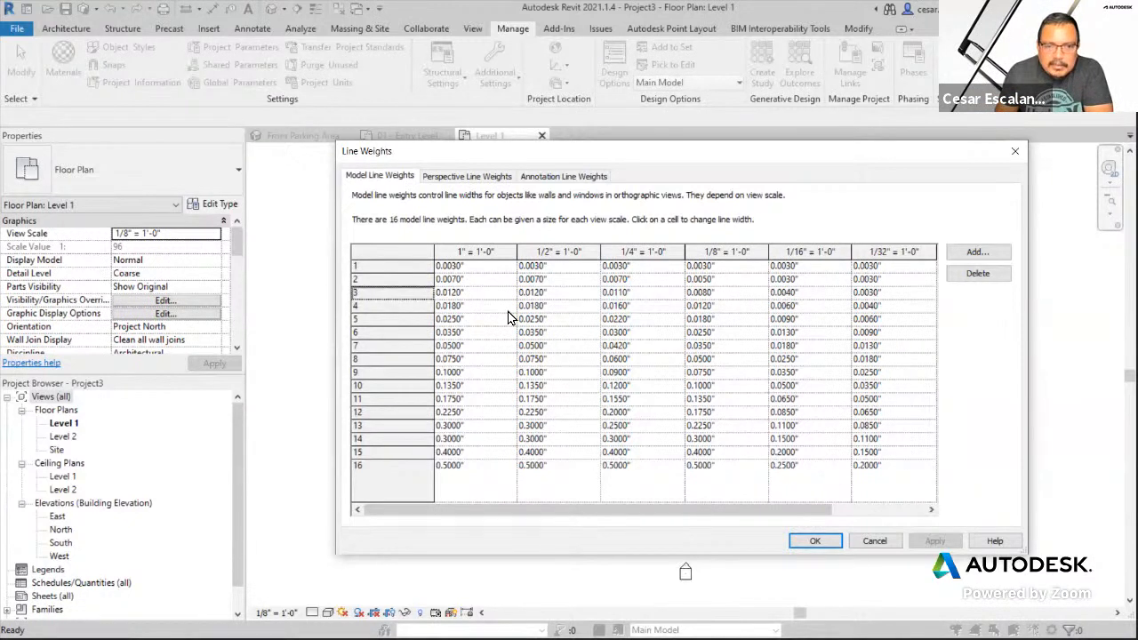
click(388, 308)
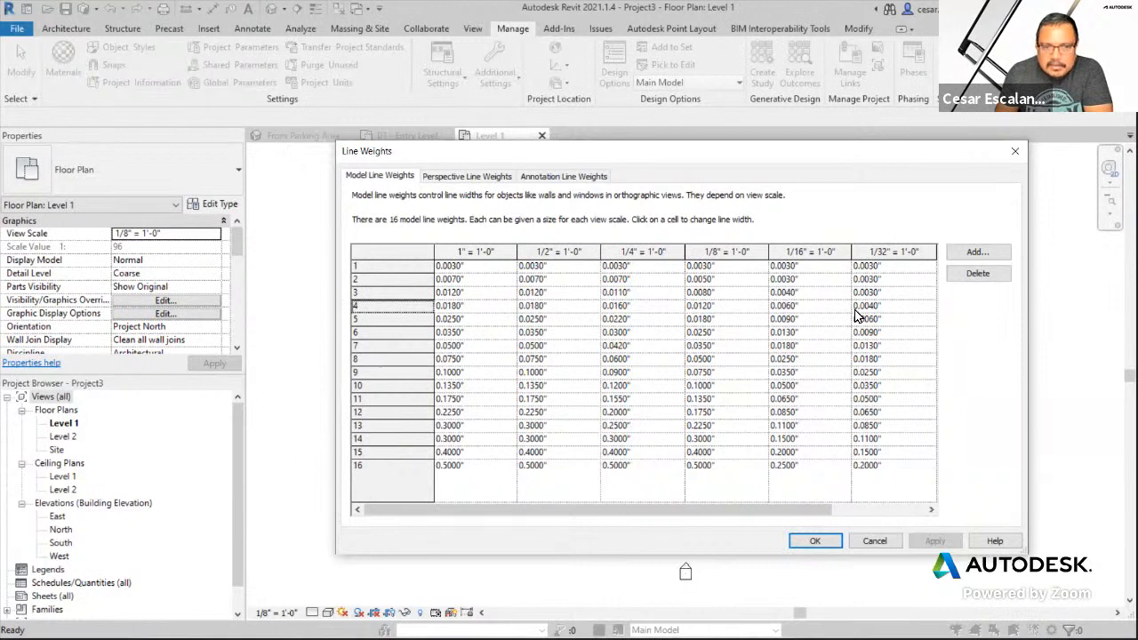
click(411, 321)
click(414, 328)
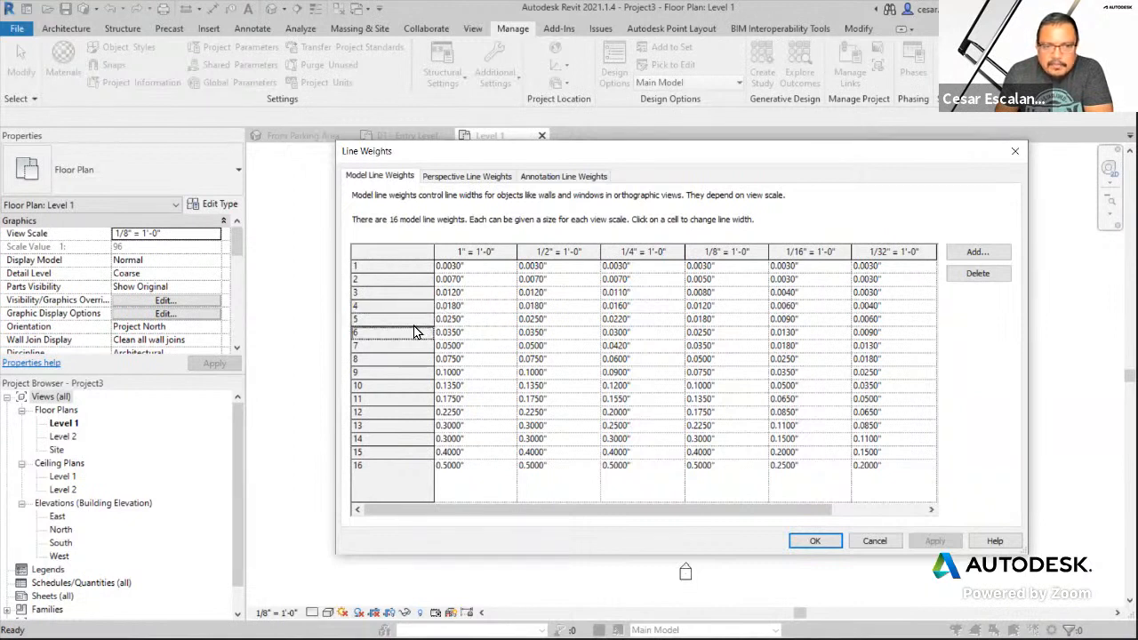
click(418, 341)
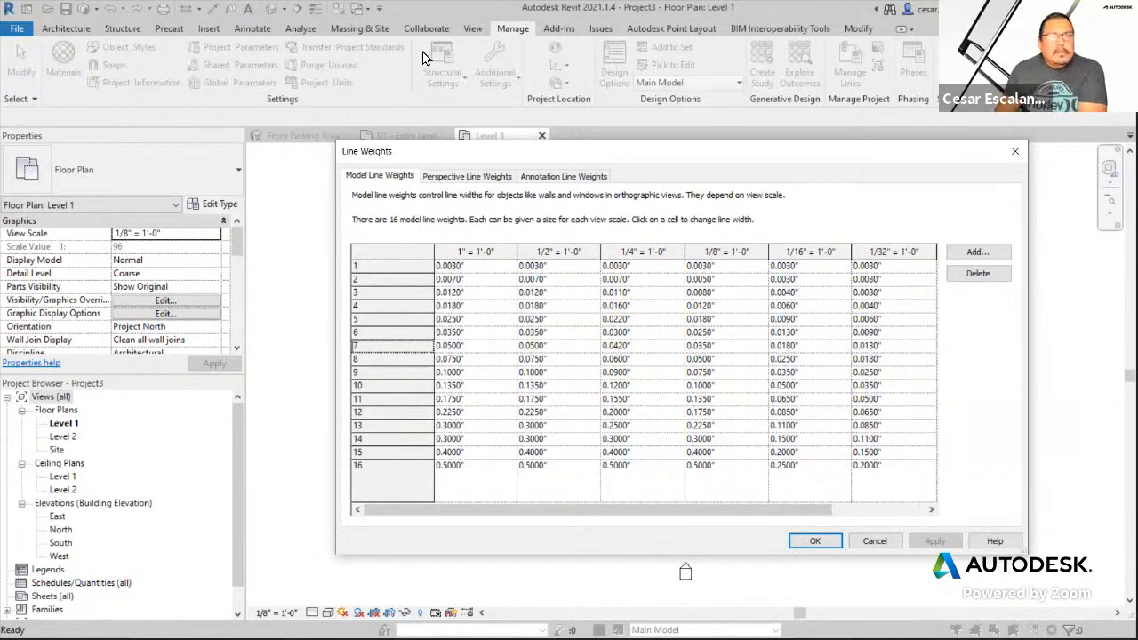
click(1017, 153)
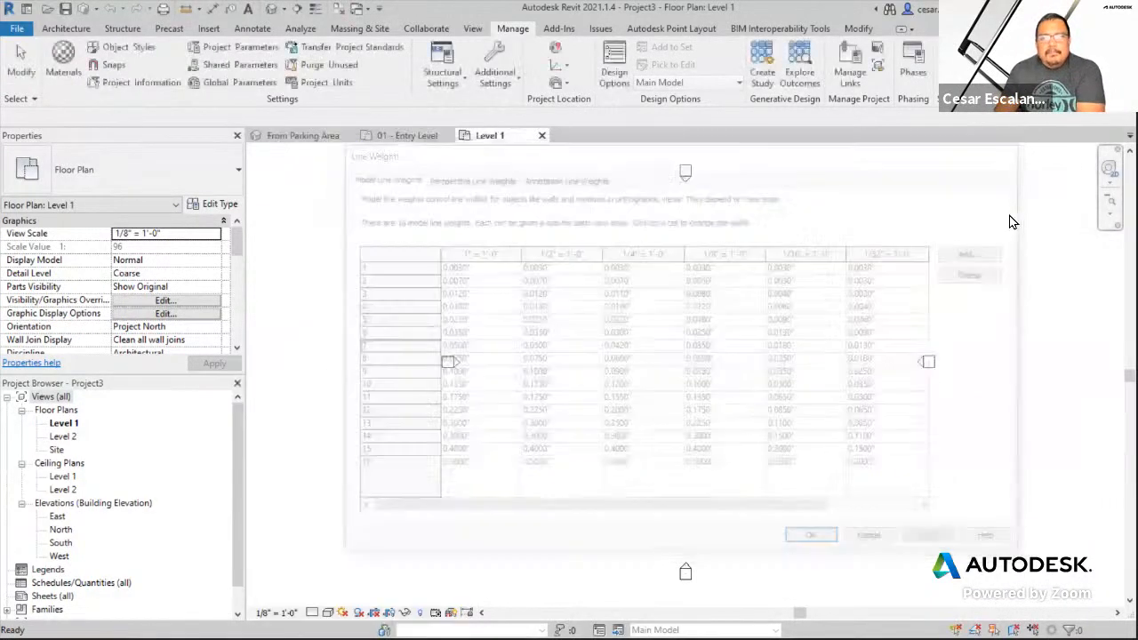
- Return to the 01 - Entry Level plan, close the new project's Level 1 view, and bring the Cafeteria into close view
click(414, 136)
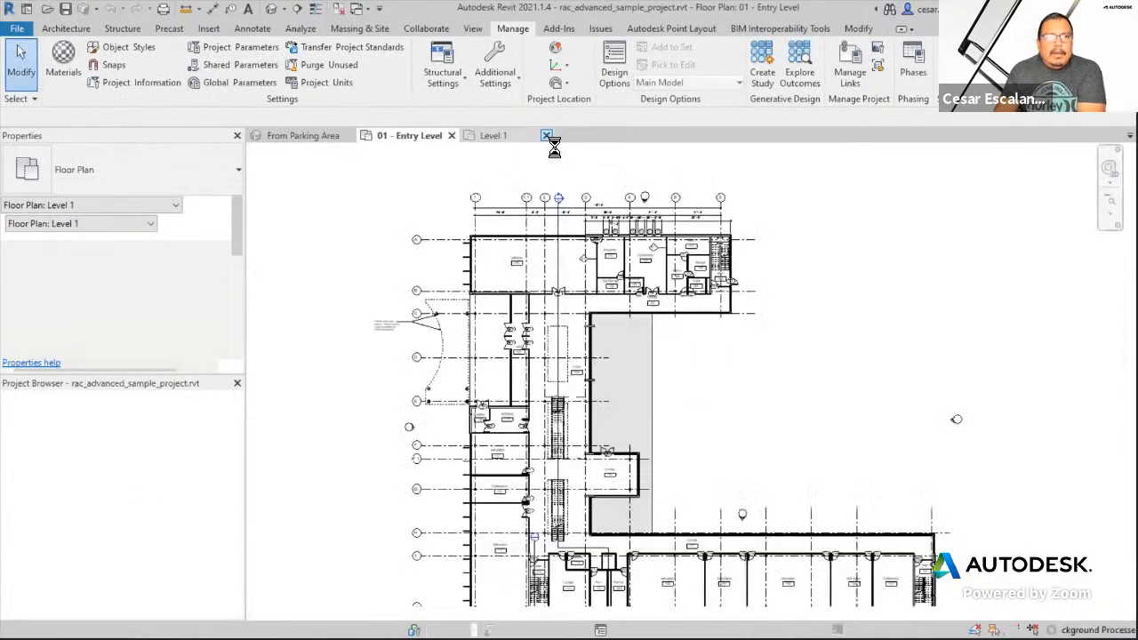
click(546, 136)
scroll(533, 300, up, 8)
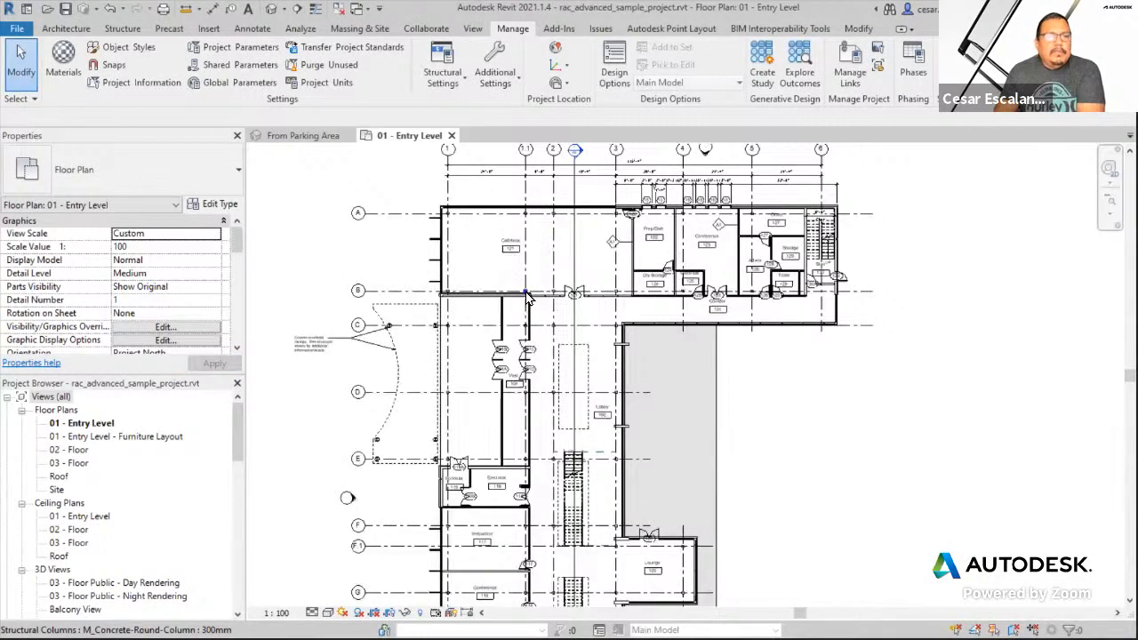
middle_drag(678, 258, 686, 538)
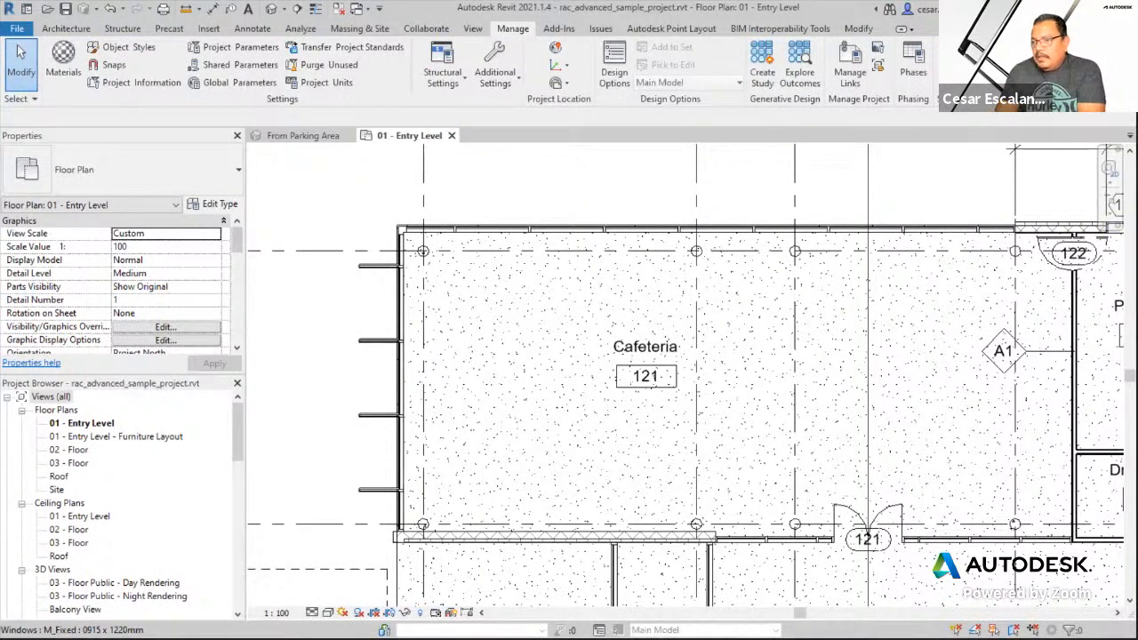
- Switch to the web browser, enlarge the Revit Element Visibility Override Hierarchy Pyramid image to examine it, and return to Revit
key(alt+Tab)
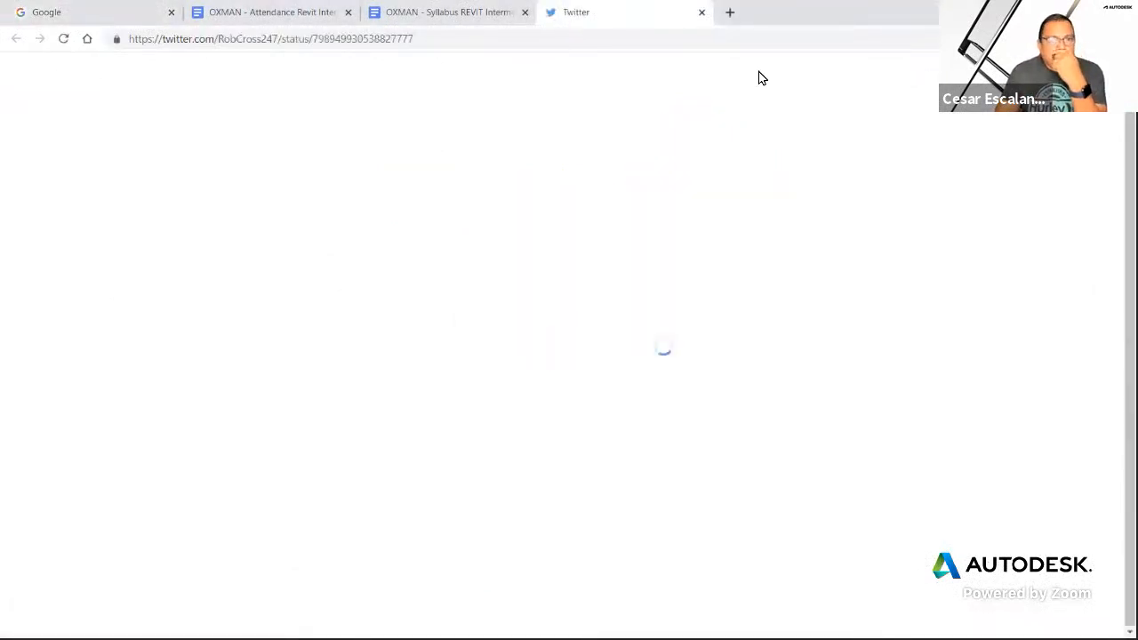
click(560, 298)
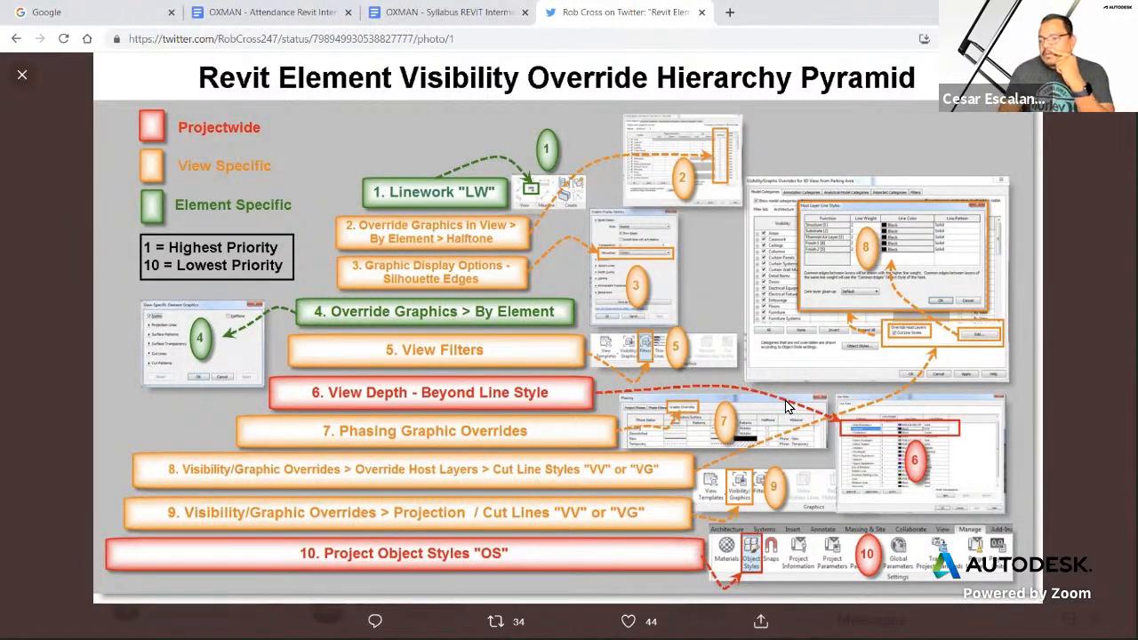
key(alt+Tab)
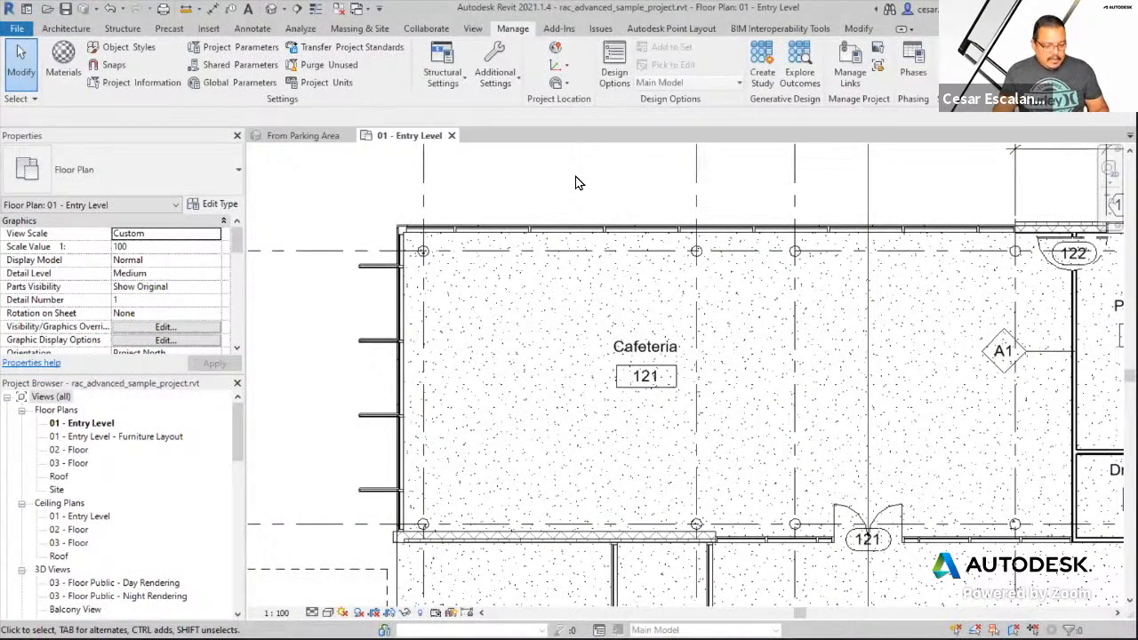
- Open the Visibility/Graphic Overrides for the 01 - Entry Level plan and move the dialog to uncover the Cafeteria's exterior wall with its fins
key(v)
key(g)
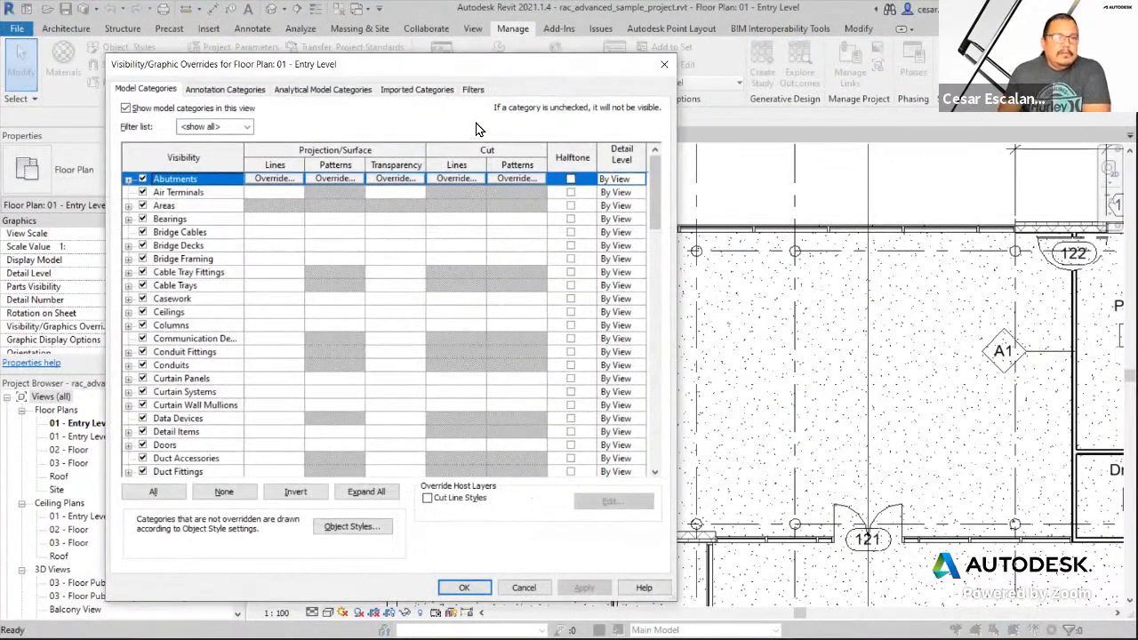
drag(485, 79, 493, 81)
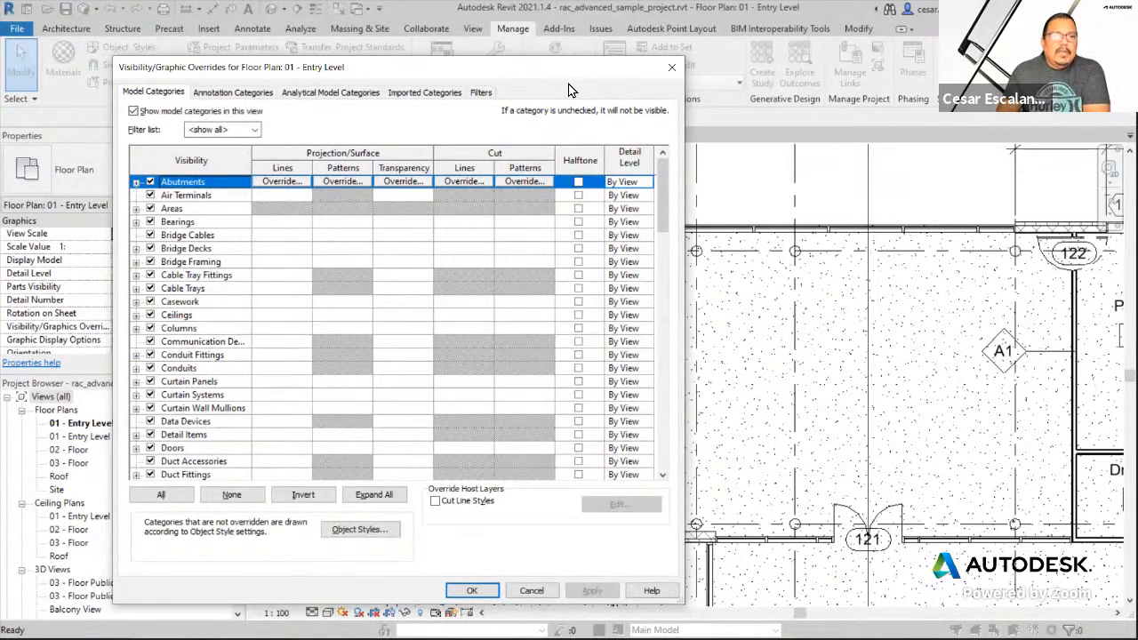
drag(569, 90, 994, 227)
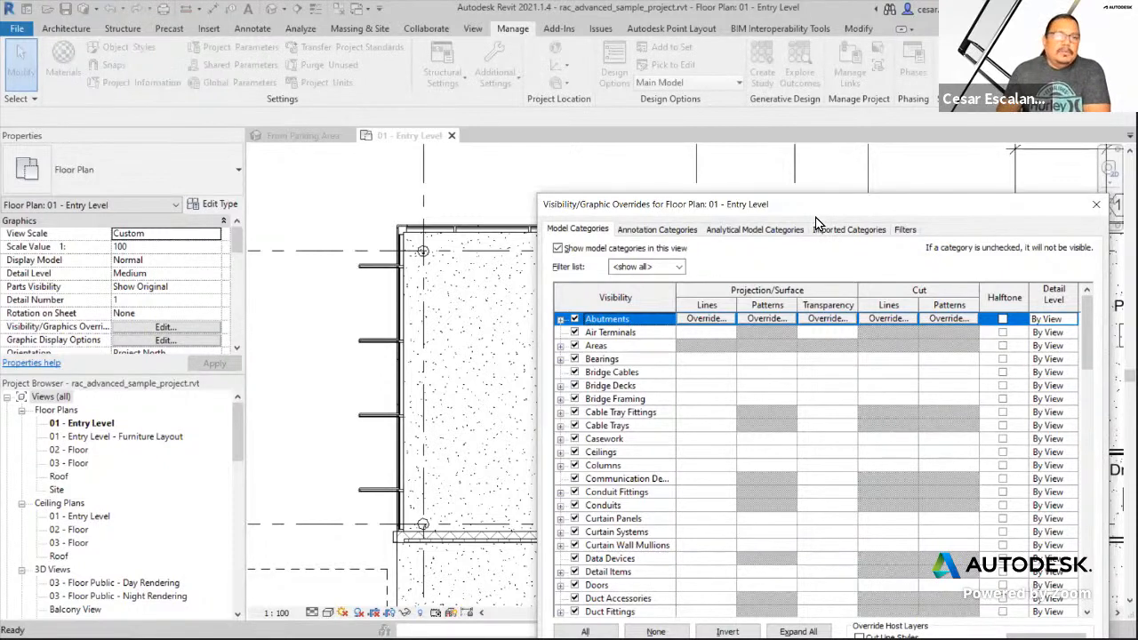
drag(823, 206, 749, 60)
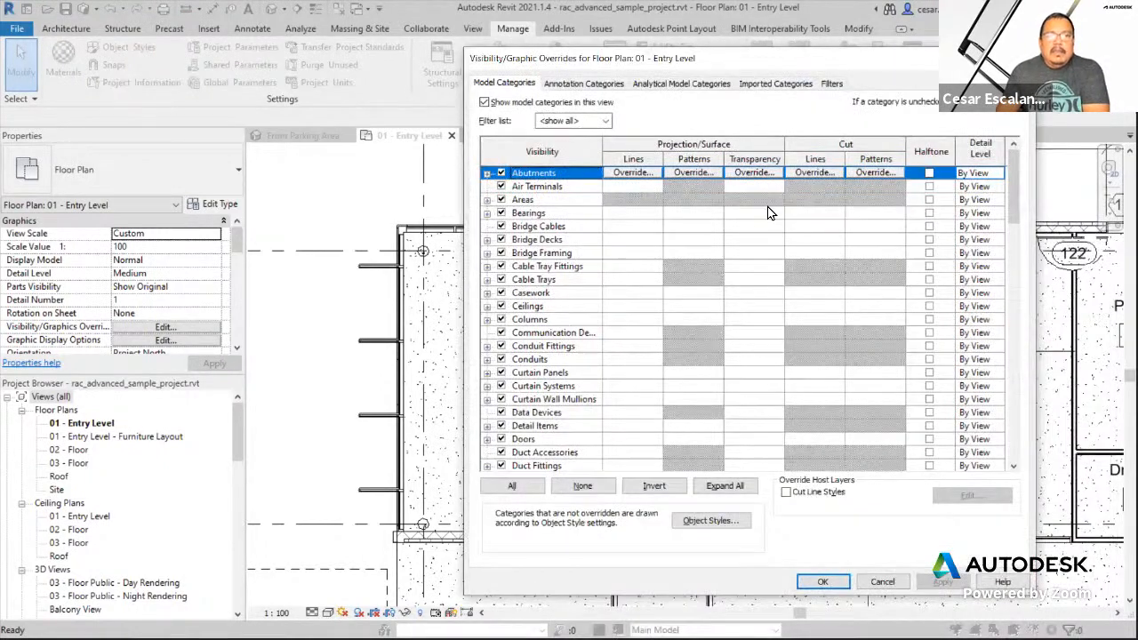
- Look through the model categories, from Columns to the entries starting with G, with a brief check of the annotation categories
click(536, 321)
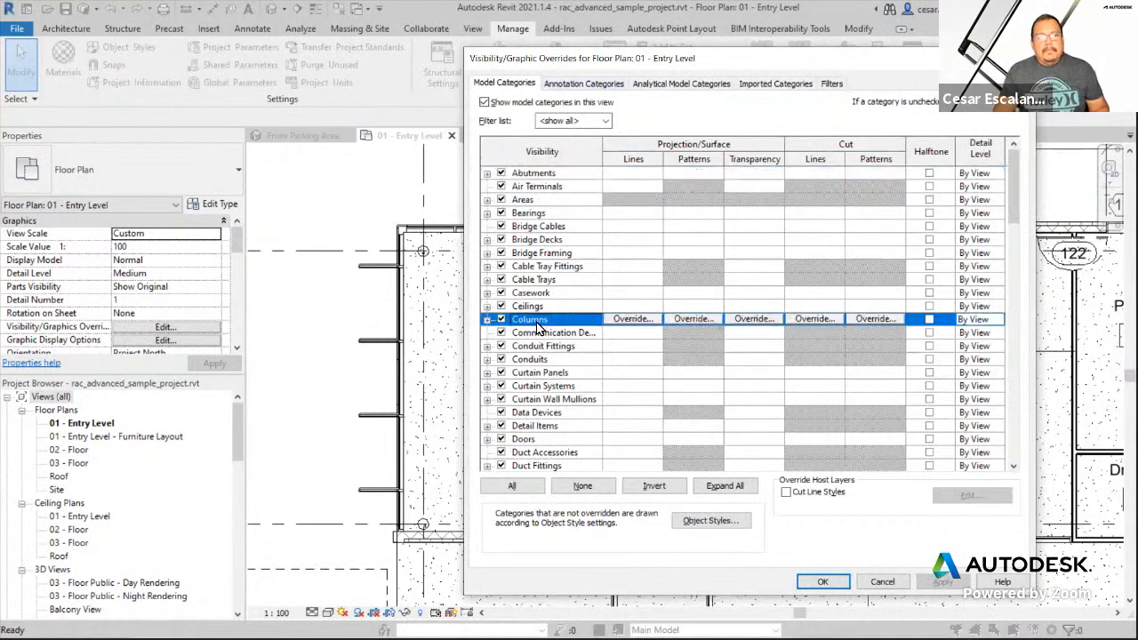
click(574, 86)
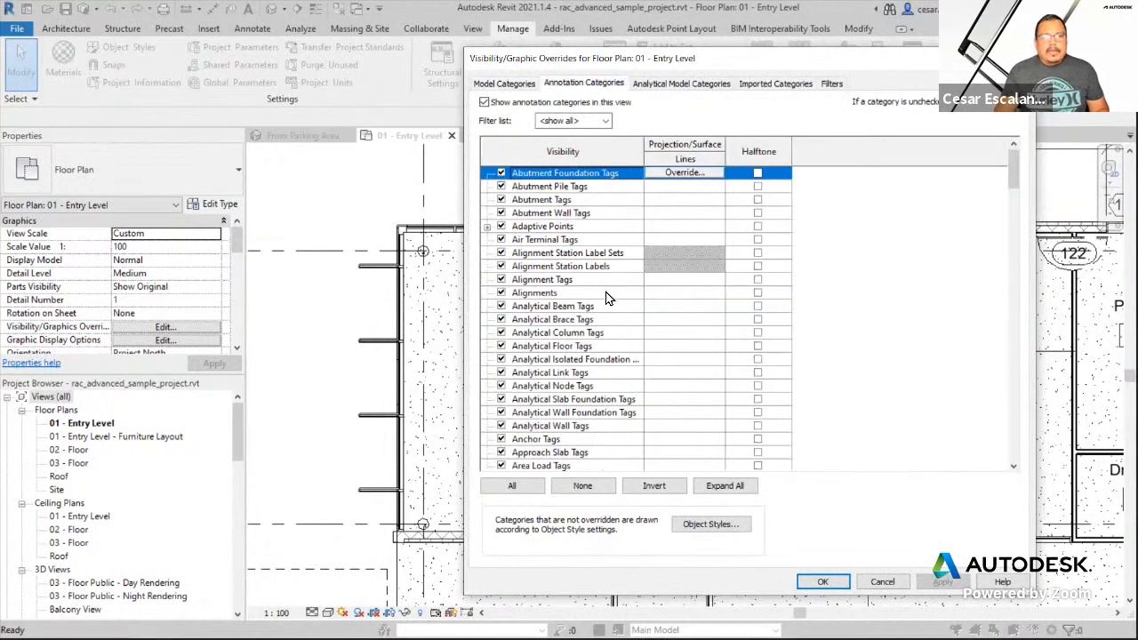
click(516, 83)
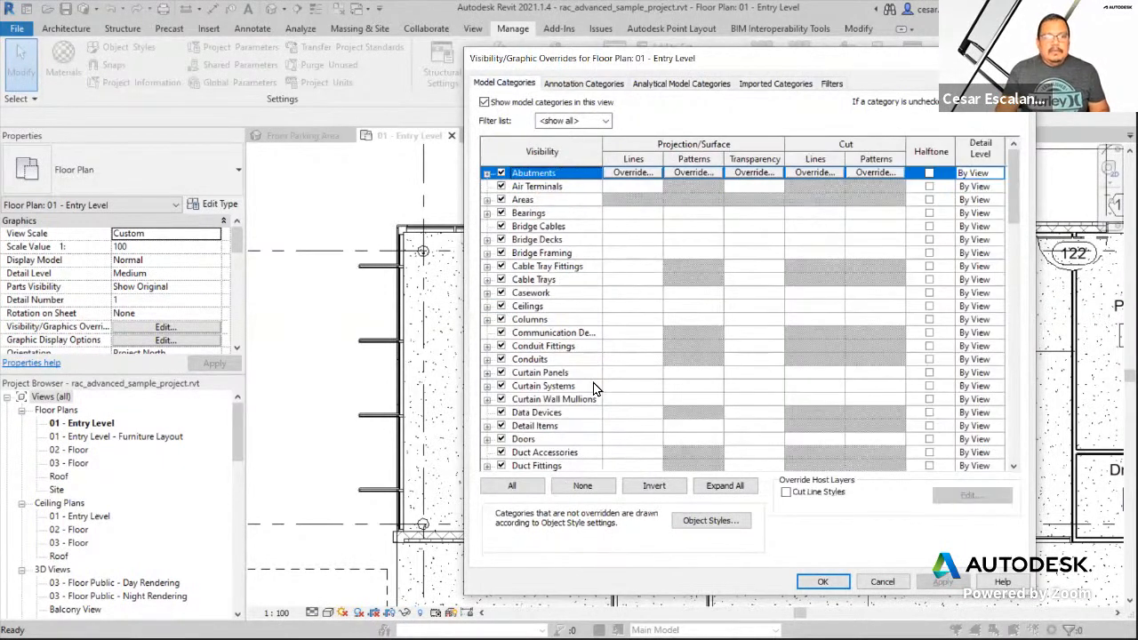
key(g)
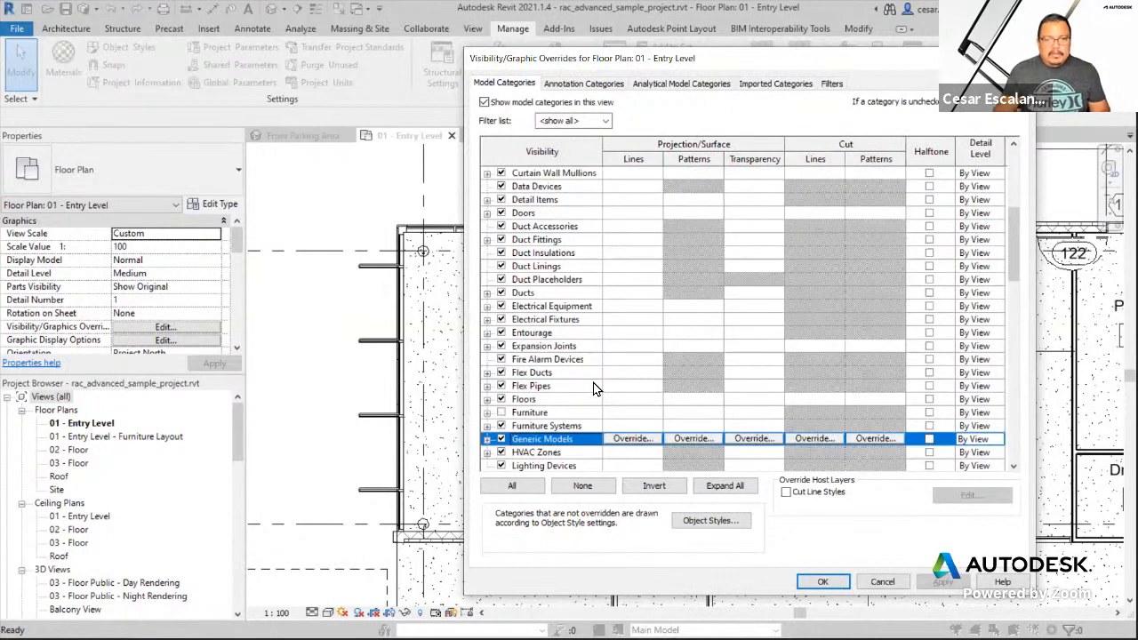
click(569, 307)
scroll(569, 311, down, 1)
scroll(569, 313, down, 1)
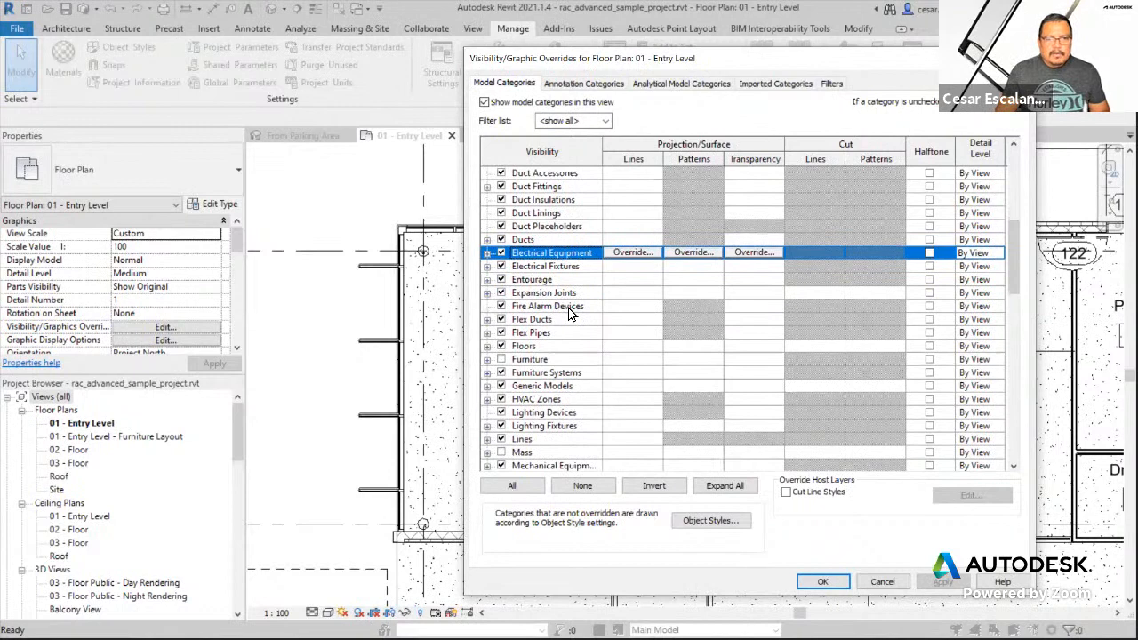
key(g)
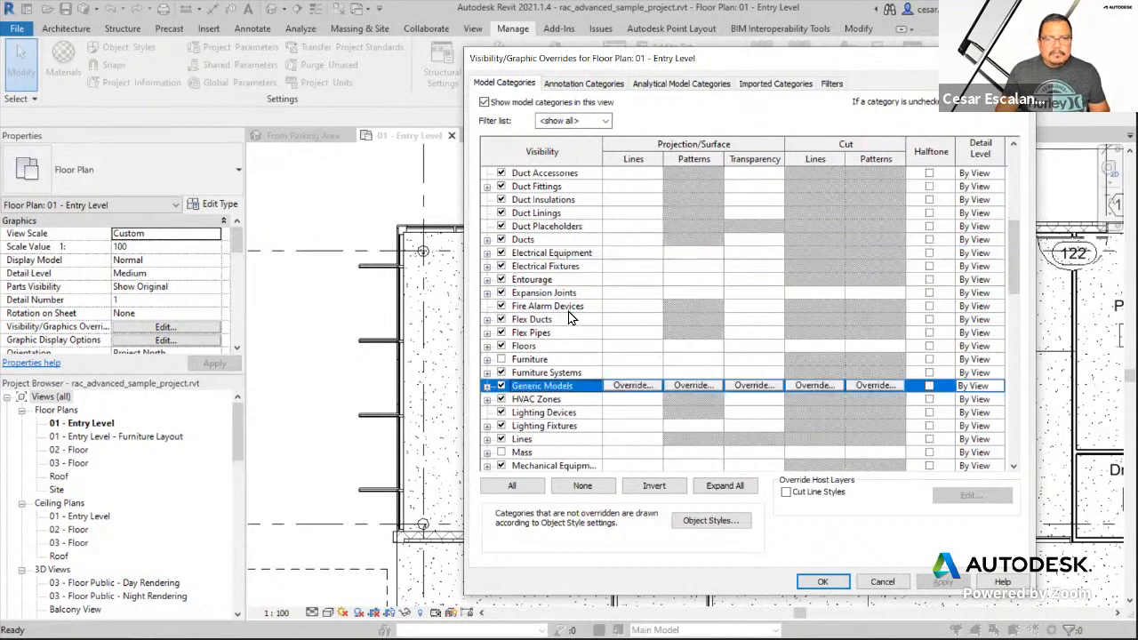
- Set the Grids annotation category to halftone in the 01 - Entry Level plan's Visibility/Graphic Overrides and apply the change
click(583, 83)
click(549, 388)
key(g)
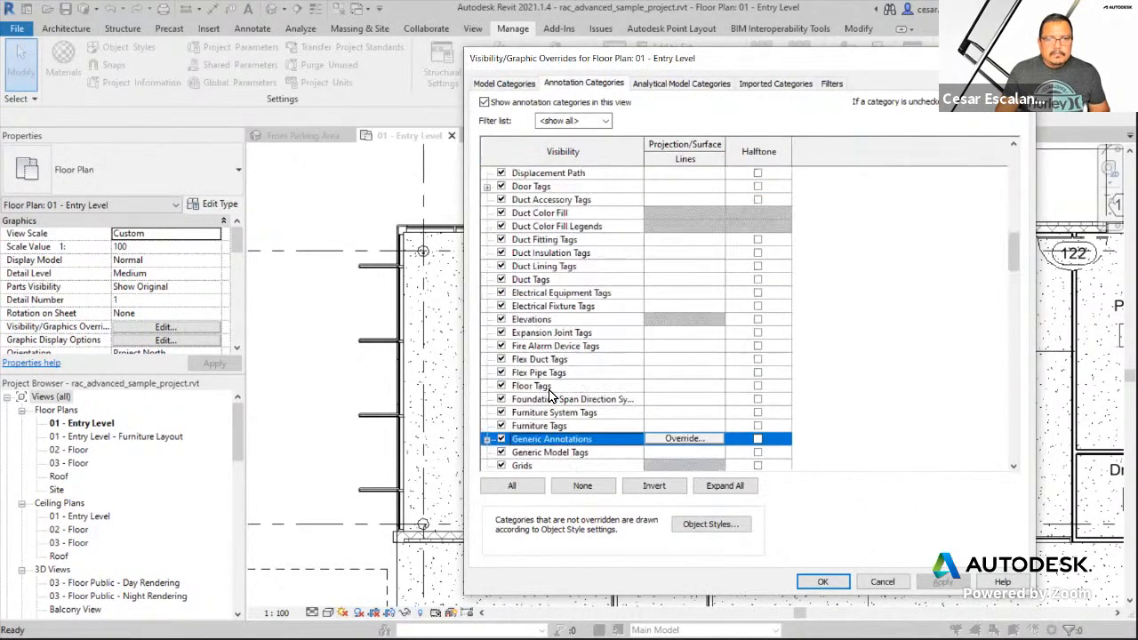
scroll(551, 395, down, 1)
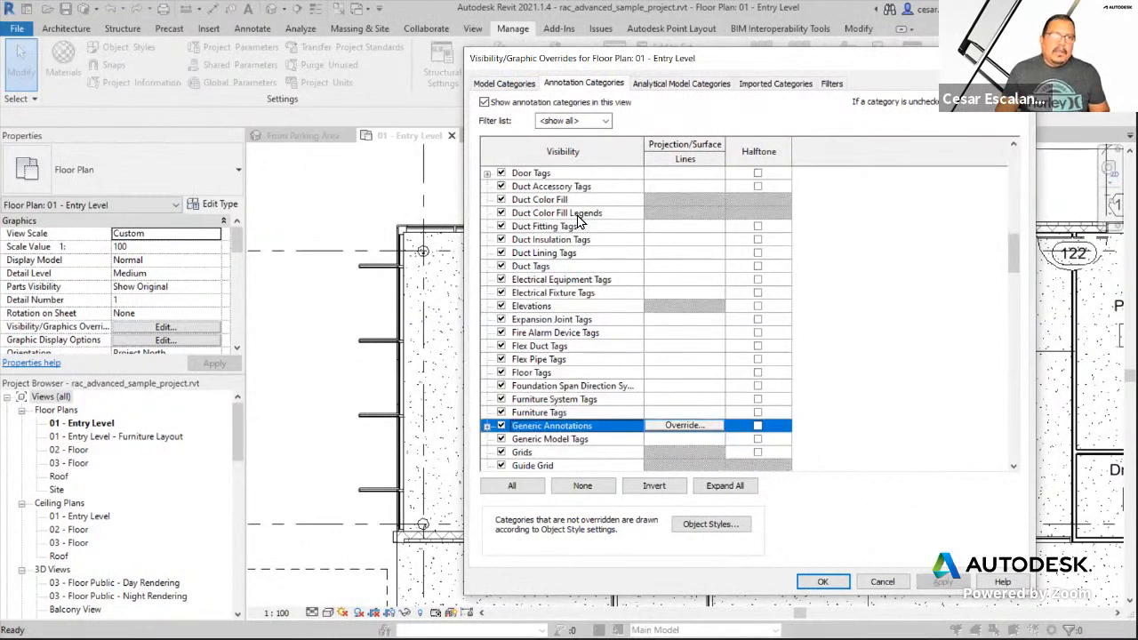
click(548, 452)
scroll(548, 452, down, 1)
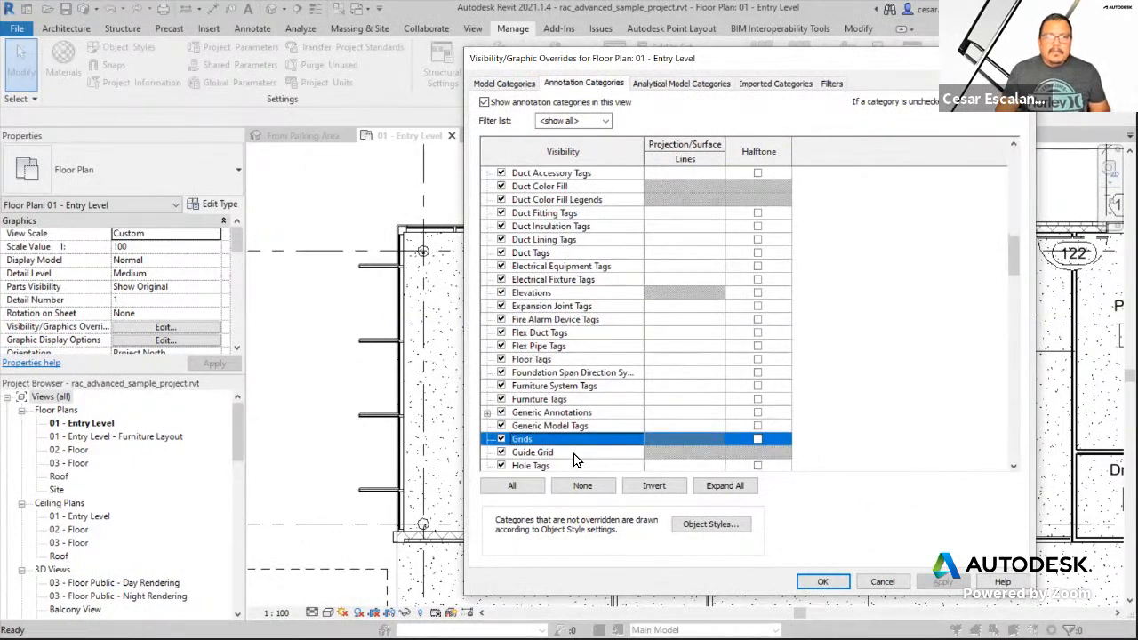
click(757, 438)
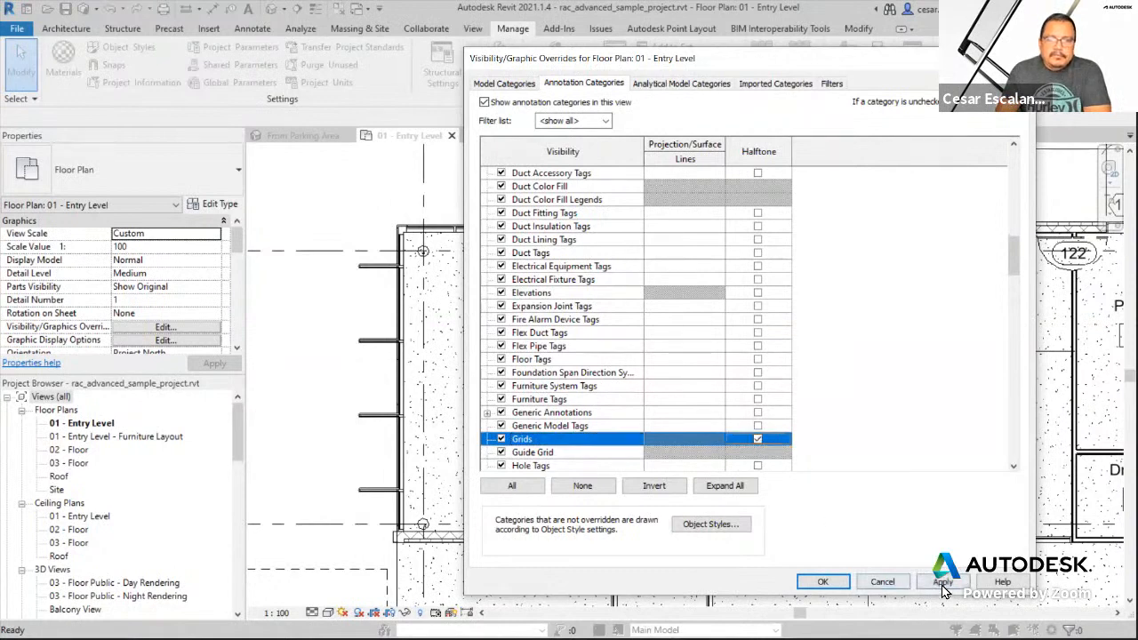
click(943, 582)
click(839, 583)
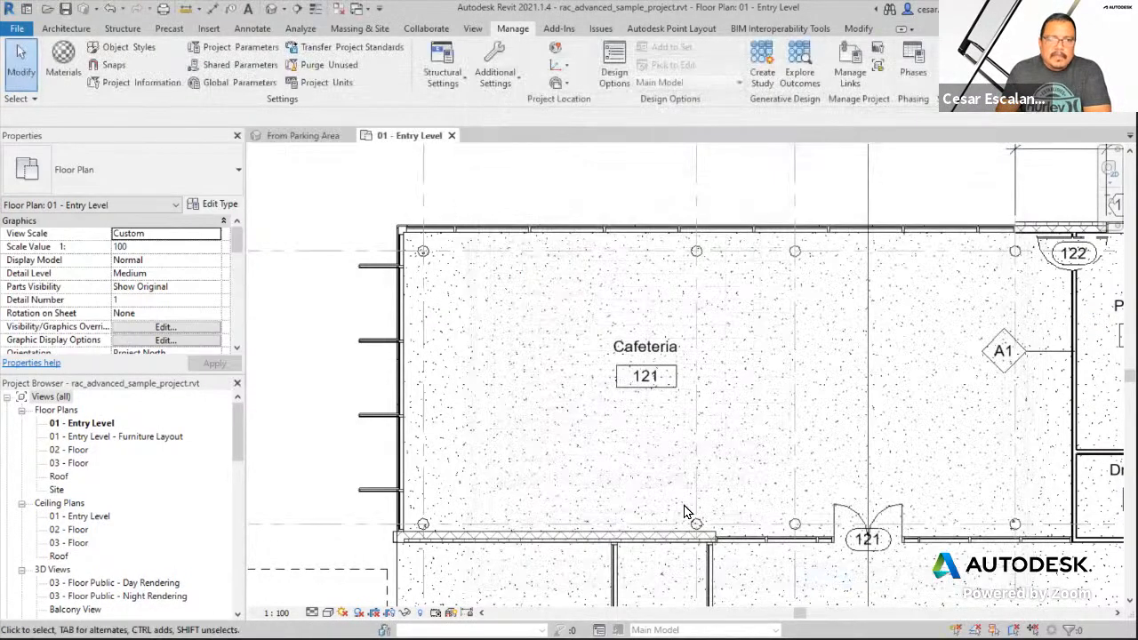
scroll(525, 384, down, 2)
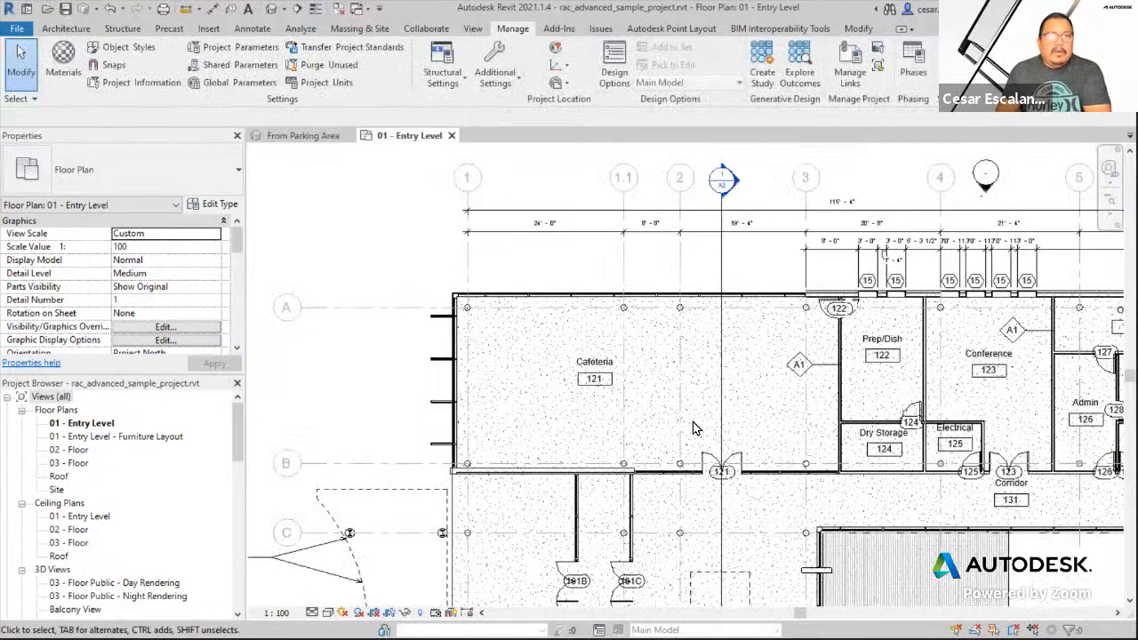
- View the 01 - Entry Level - Furniture Layout plan for comparison and return to the 01 - Entry Level plan
double_click(109, 432)
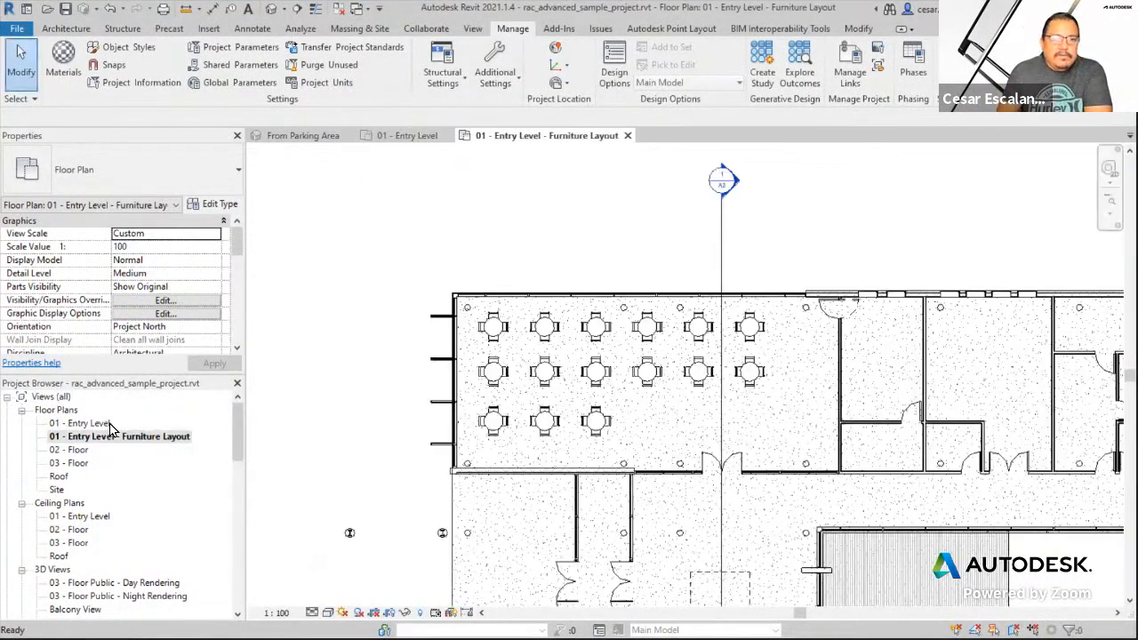
click(64, 424)
click(64, 424)
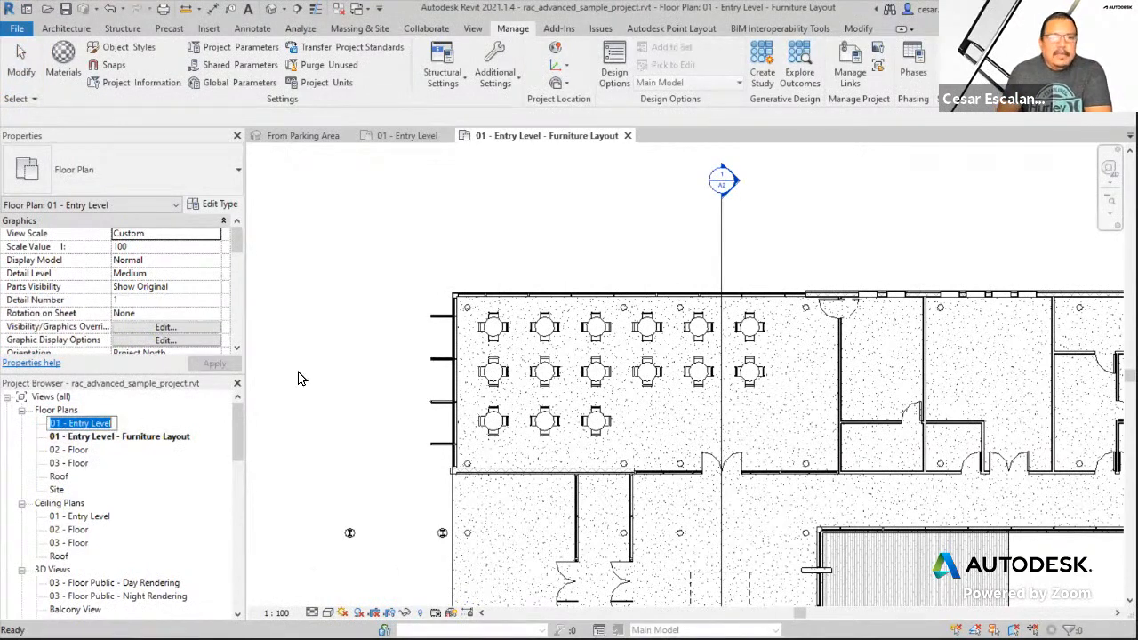
double_click(105, 425)
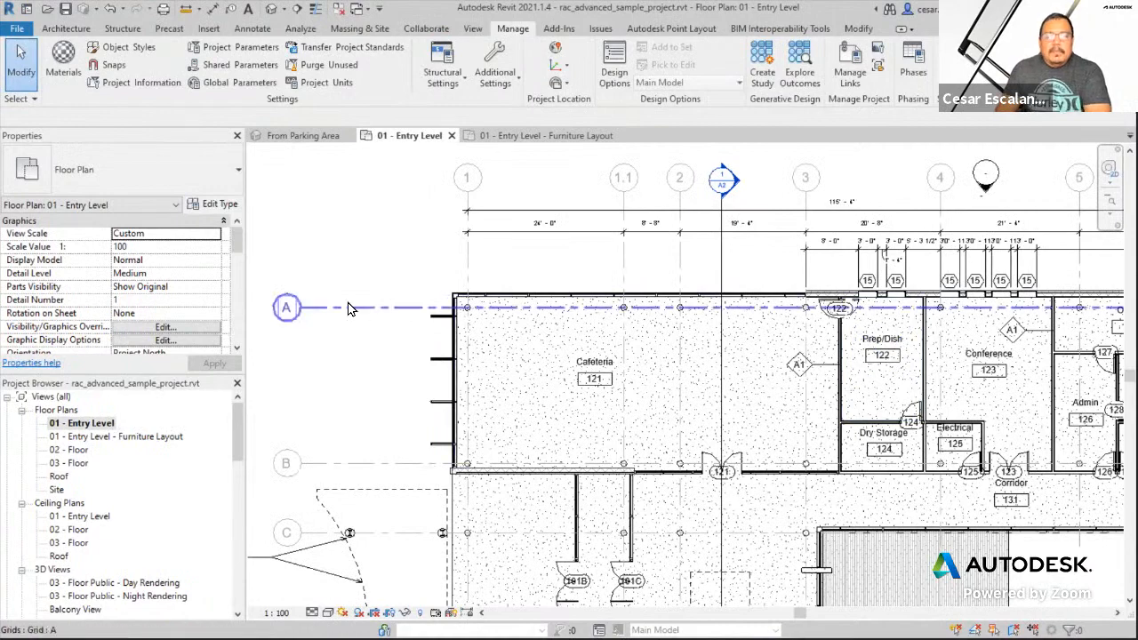
key(v)
key(v)
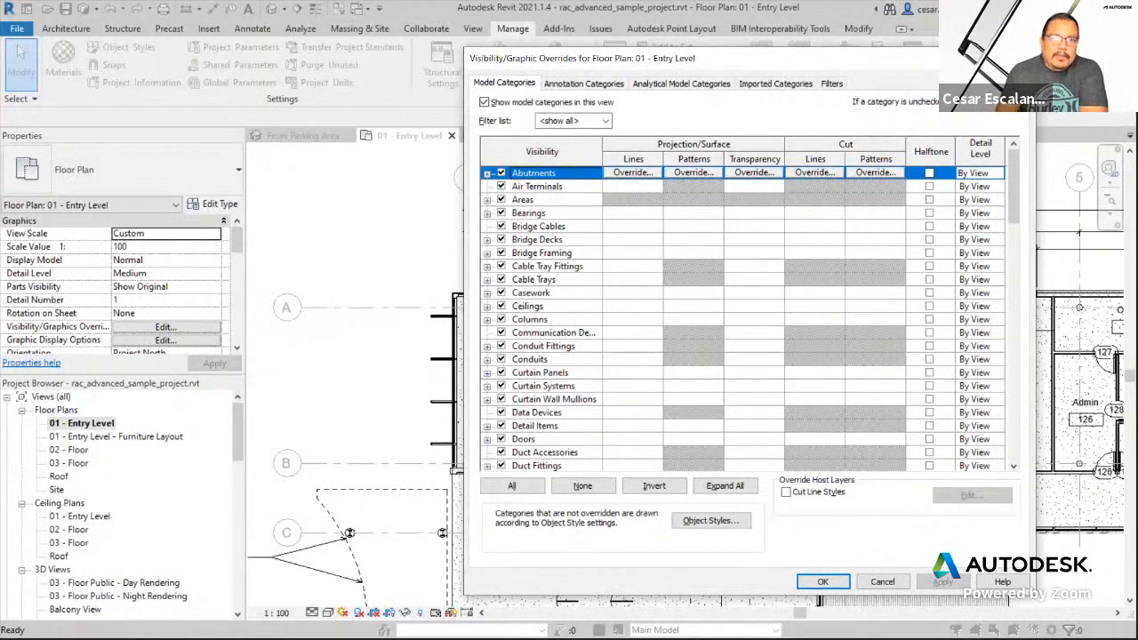
key(Escape)
- Set the Entry Level plan's detail level to Fine and its view scale to 1/8" = 1'-0"
scroll(502, 330, up, 3)
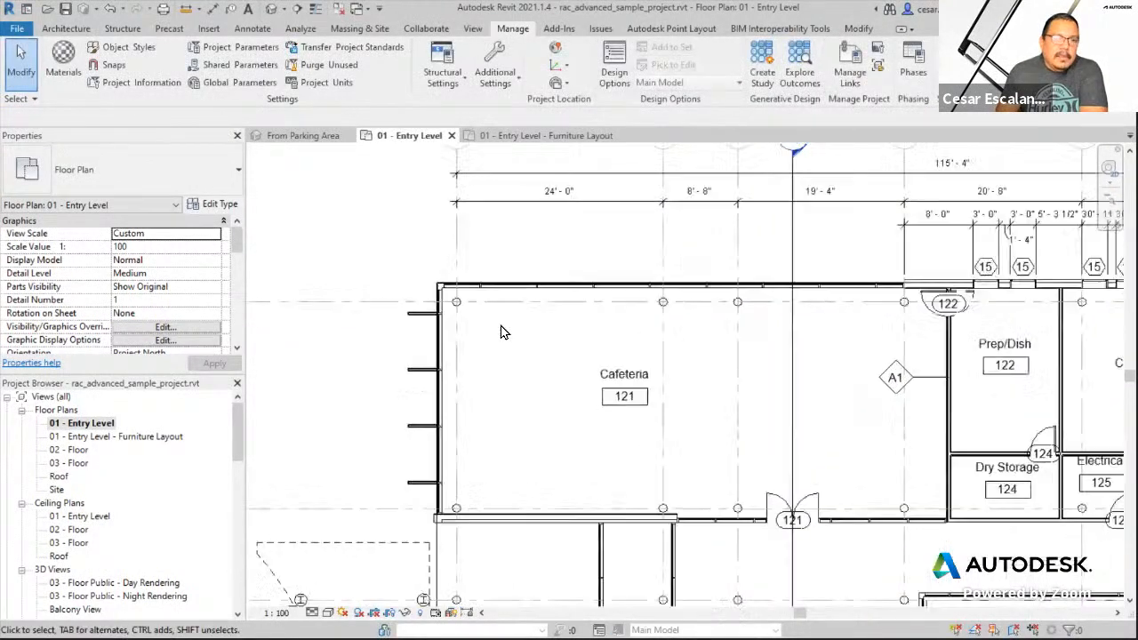
click(313, 613)
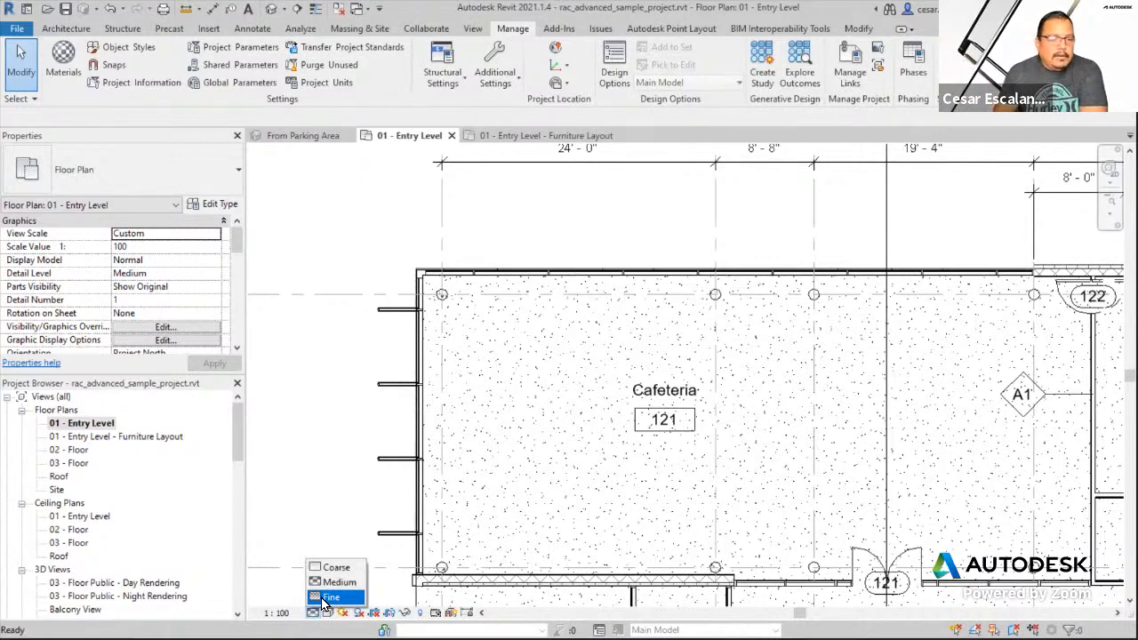
click(277, 613)
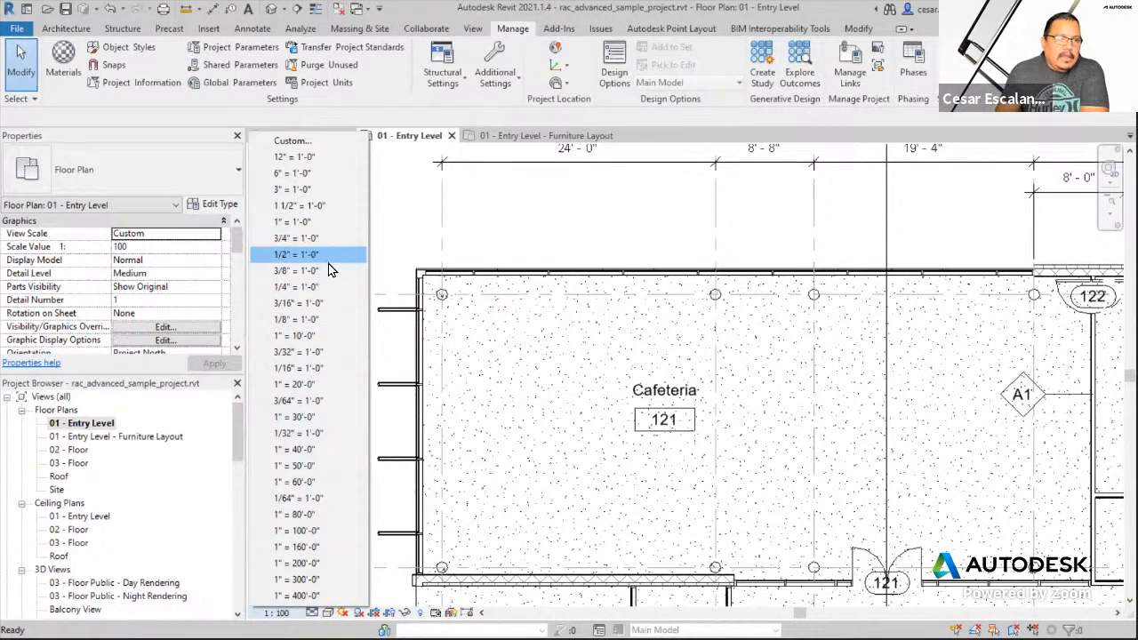
click(298, 319)
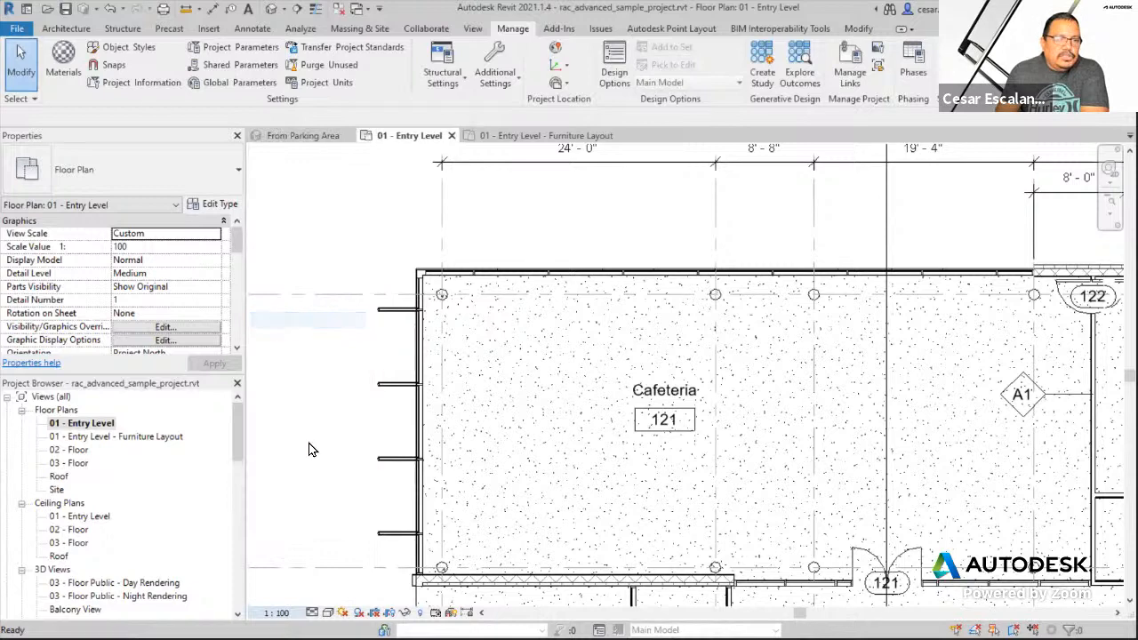
click(312, 612)
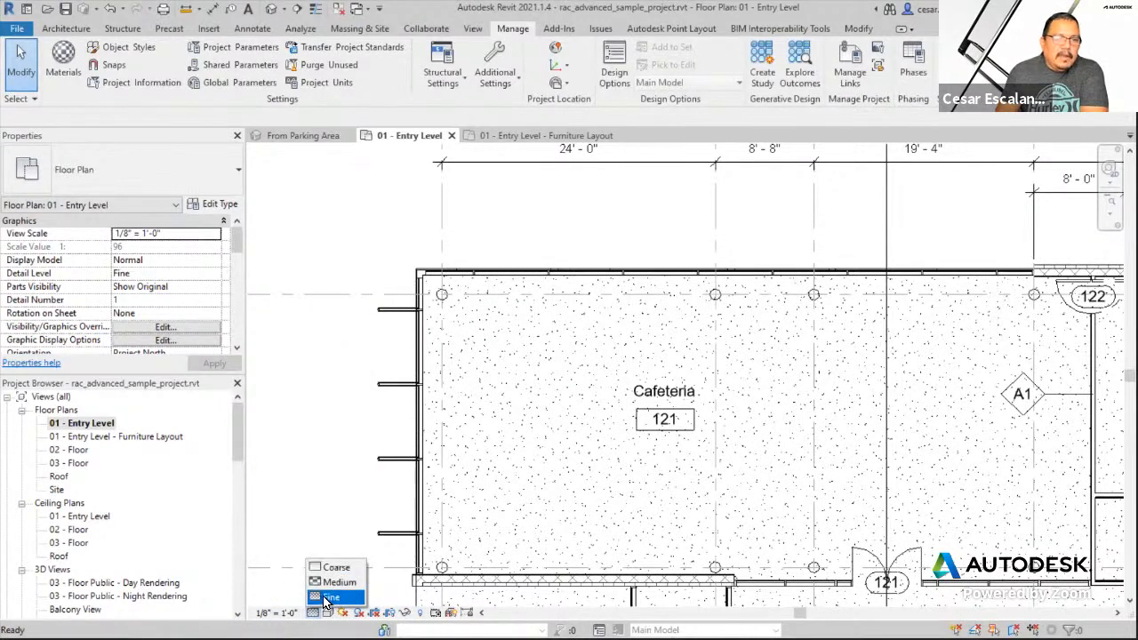
click(325, 597)
- Examine how the vestibule's curtain walls, mullions and doors are drawn between the Cafeteria and the Lobby
scroll(267, 436, down, 1)
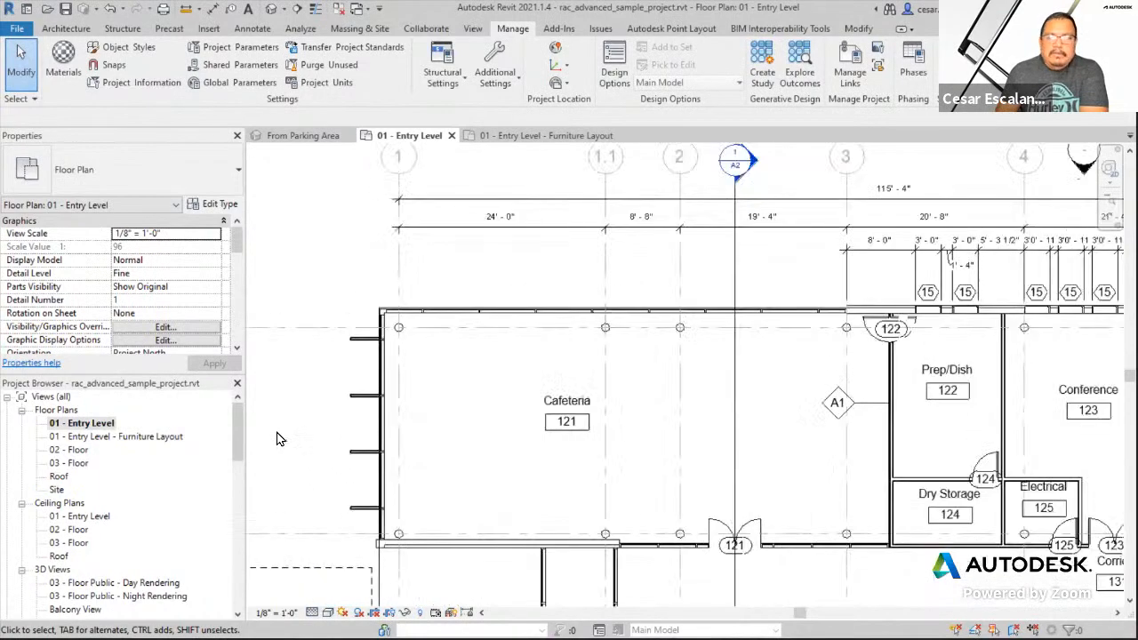
scroll(548, 305, down, 3)
scroll(508, 305, up, 2)
scroll(688, 196, down, 2)
scroll(644, 312, up, 2)
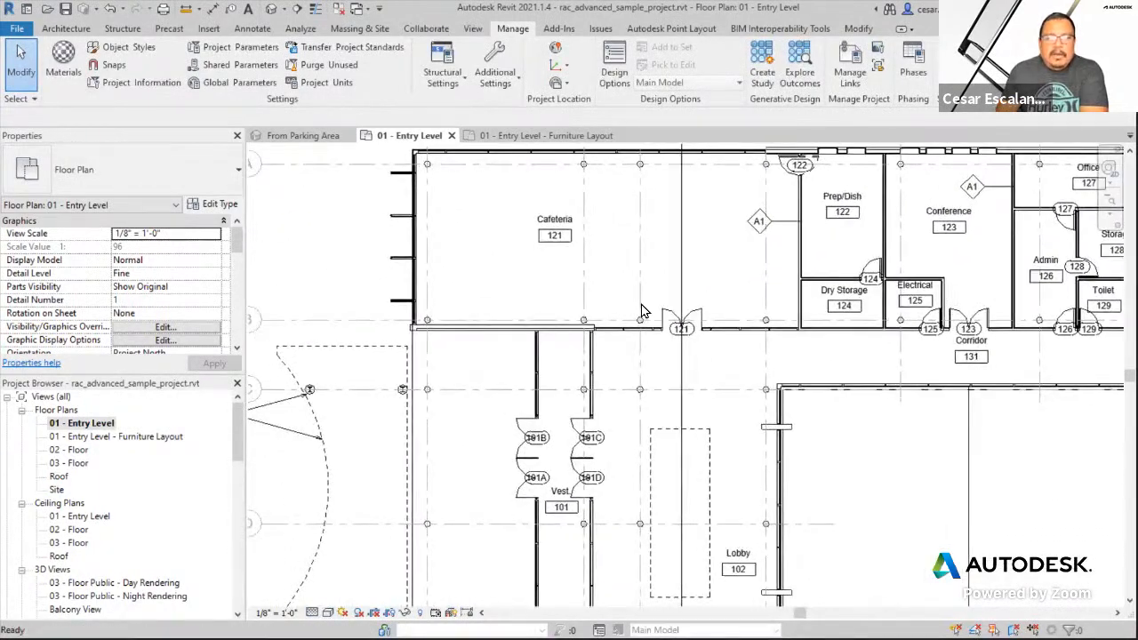
scroll(590, 418, up, 8)
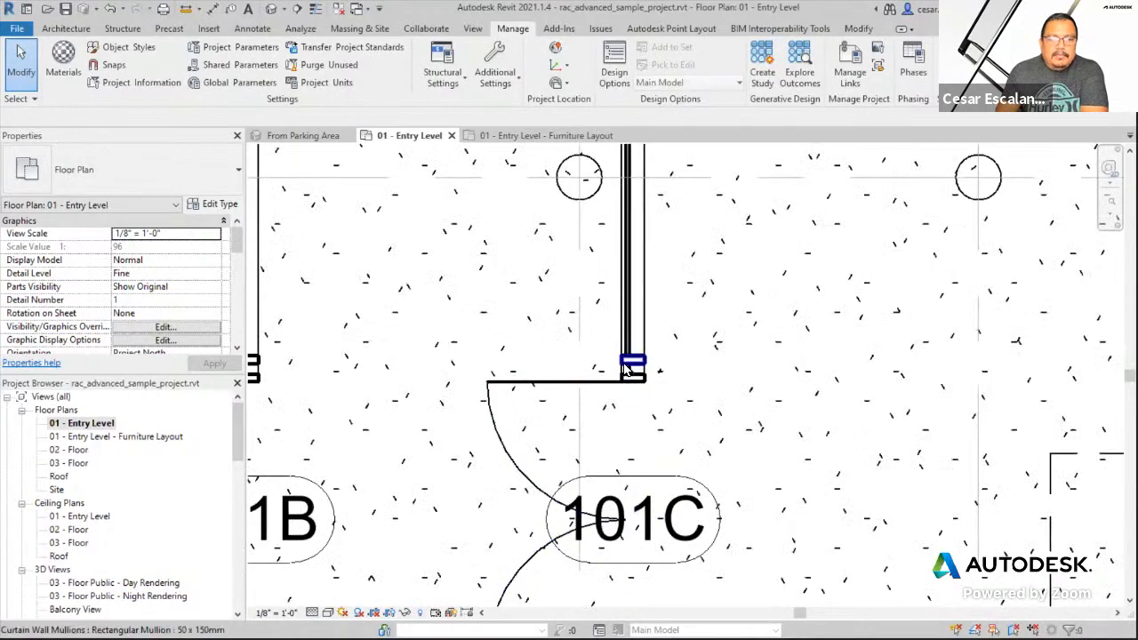
scroll(614, 501, down, 2)
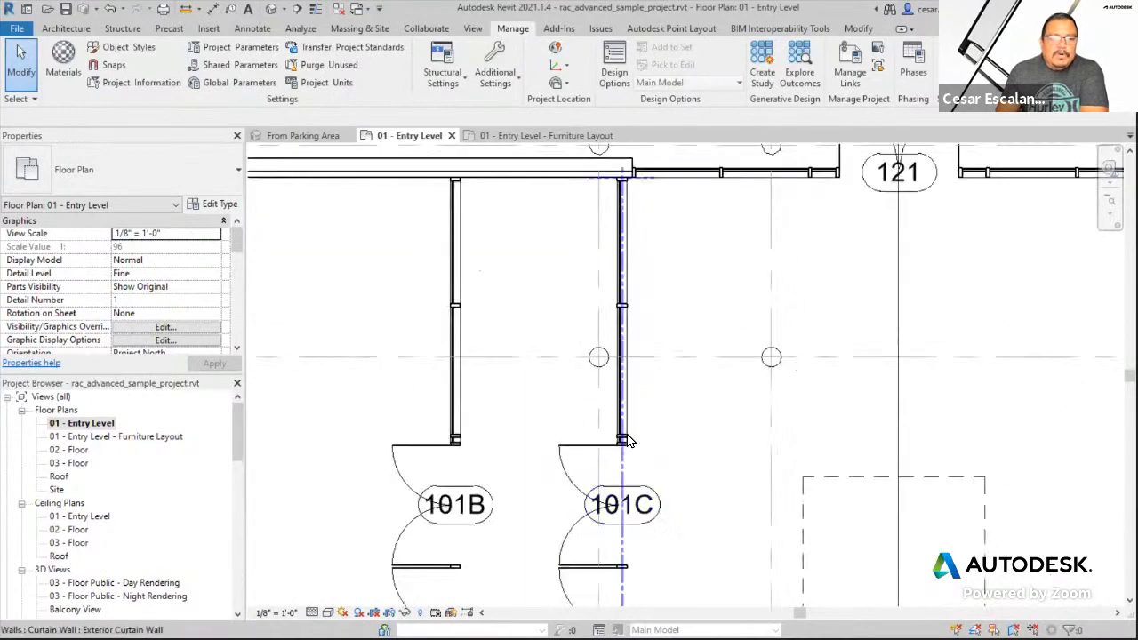
scroll(627, 442, down, 4)
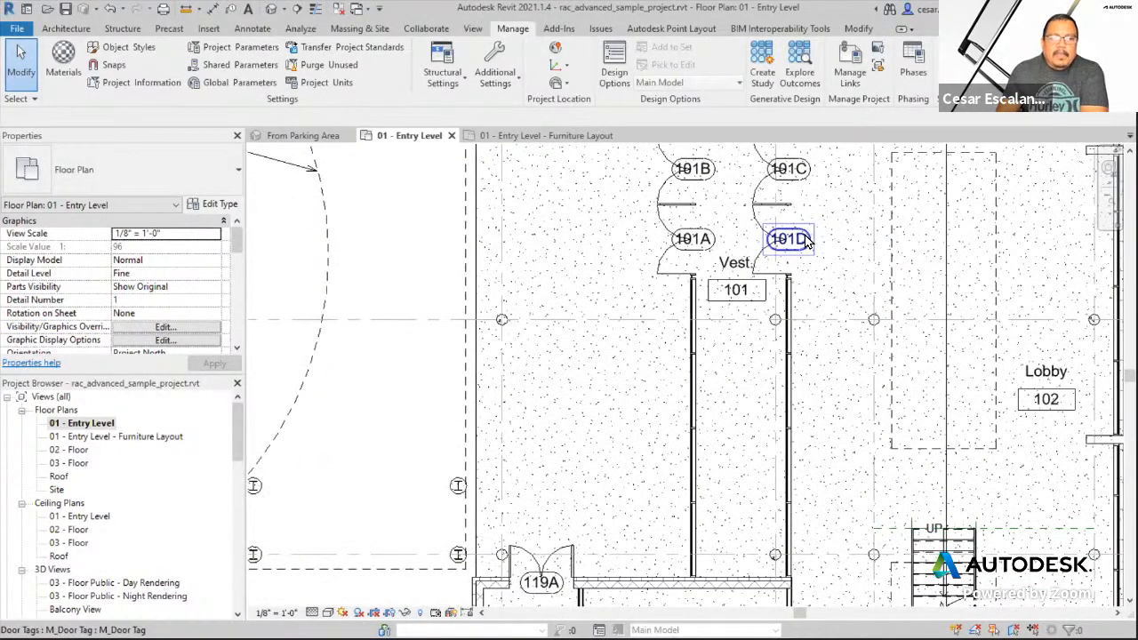
scroll(806, 240, down, 2)
middle_drag(763, 254, 628, 516)
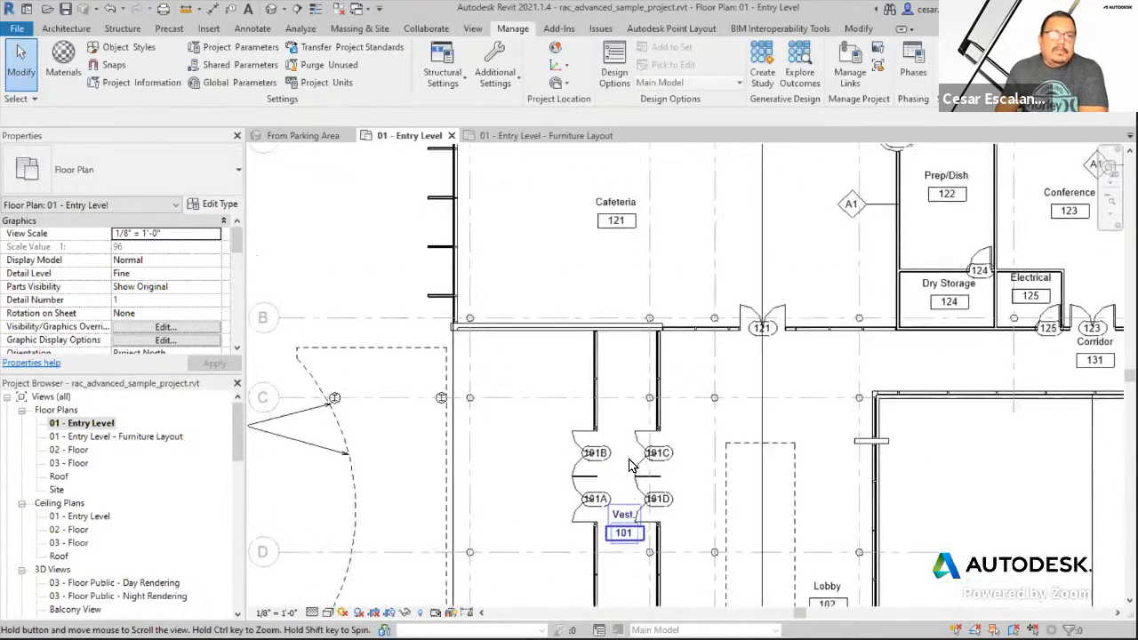
middle_drag(620, 289, 655, 525)
scroll(638, 569, up, 1)
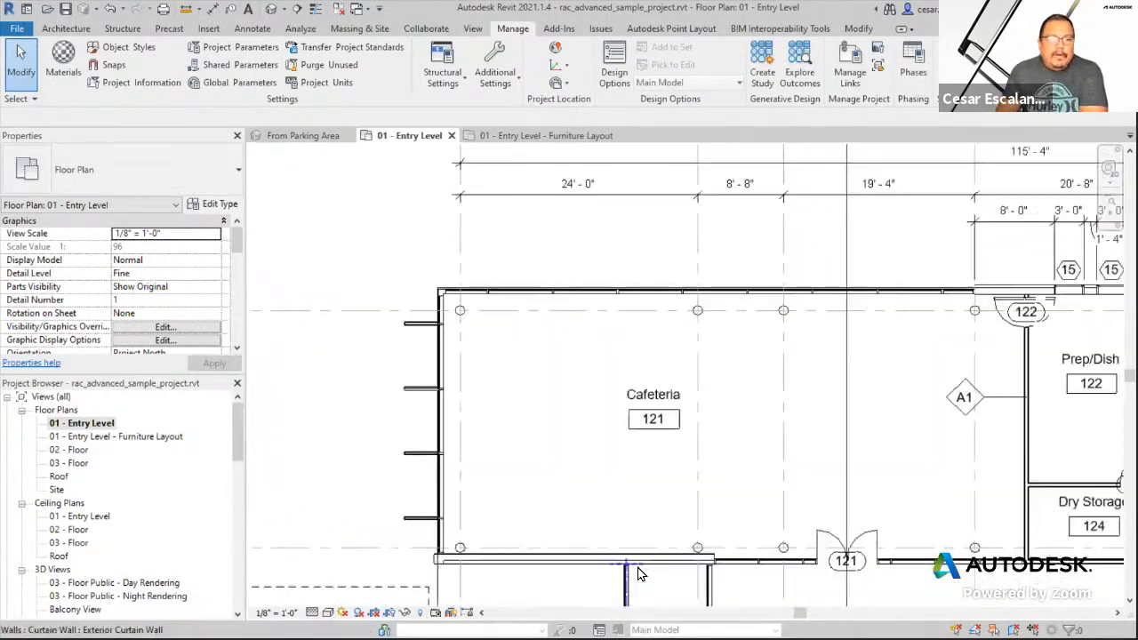
- Inspect the Exterior - Insulation on Masonry wall between the Cafeteria and the vestibule, selecting it briefly to check its layers up close
scroll(638, 568, up, 4)
middle_drag(705, 472, 935, 531)
scroll(737, 443, down, 2)
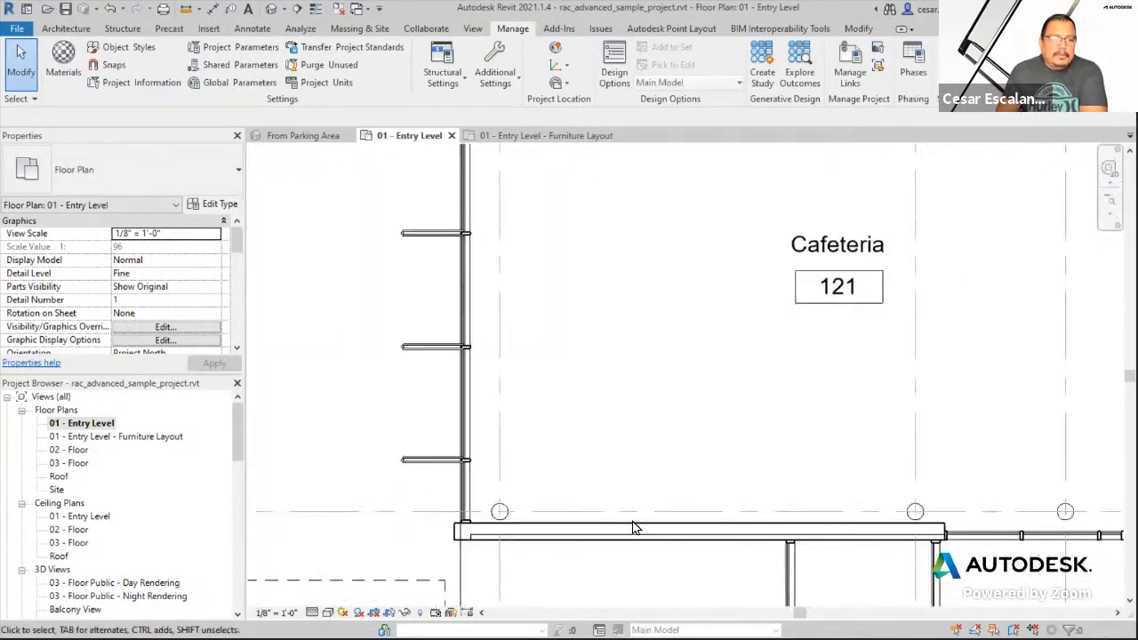
scroll(585, 531, up, 2)
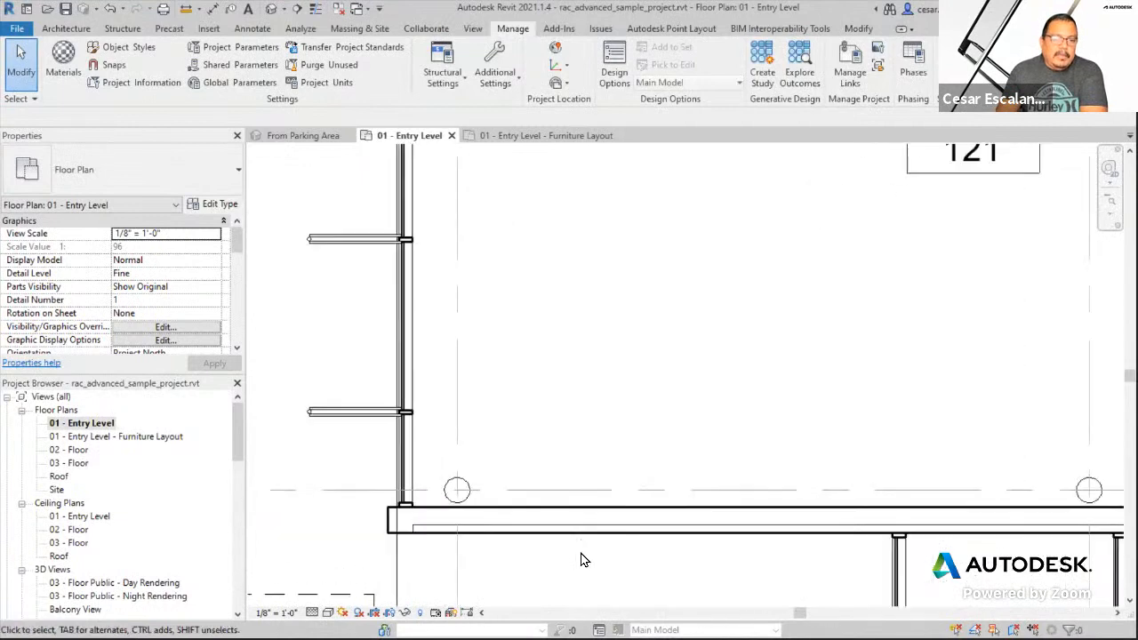
click(498, 529)
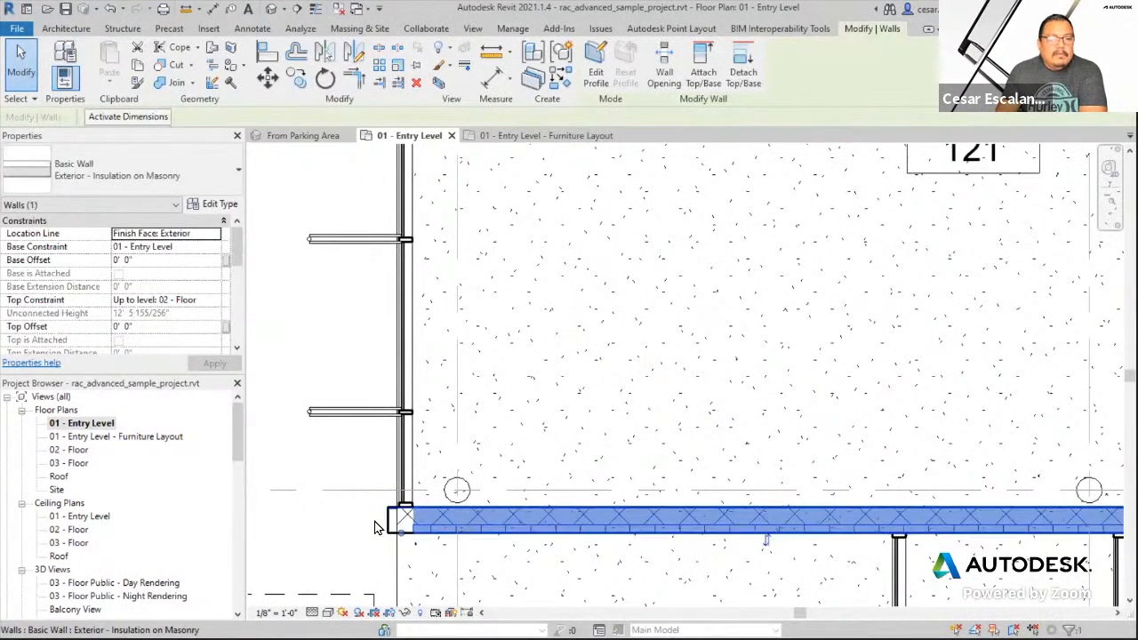
scroll(297, 525, down, 2)
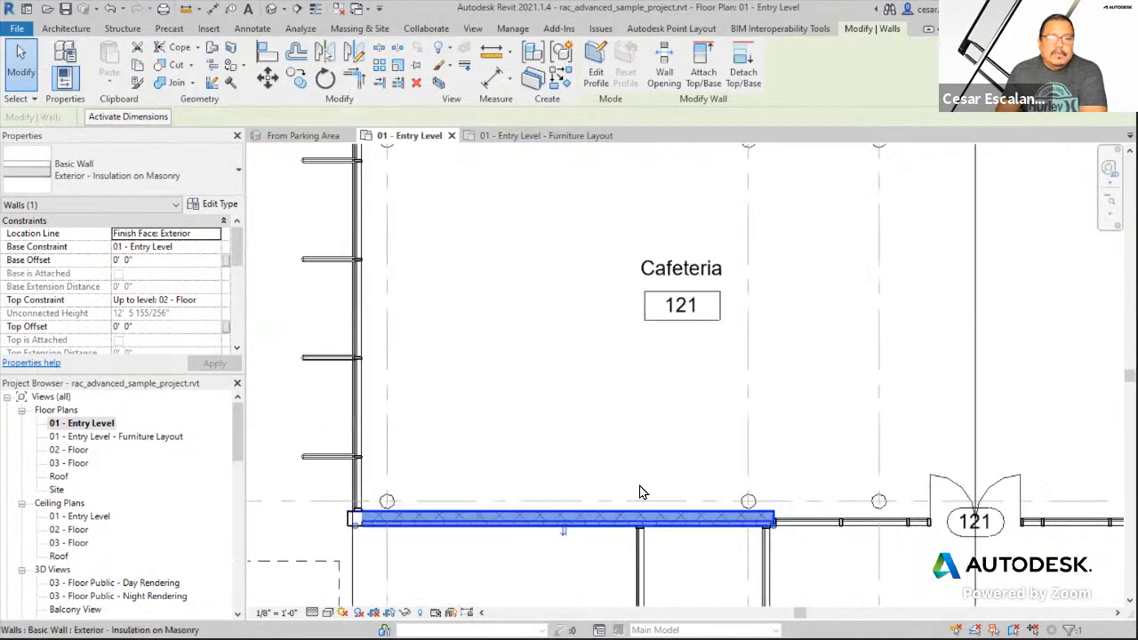
scroll(642, 491, down, 2)
key(Escape)
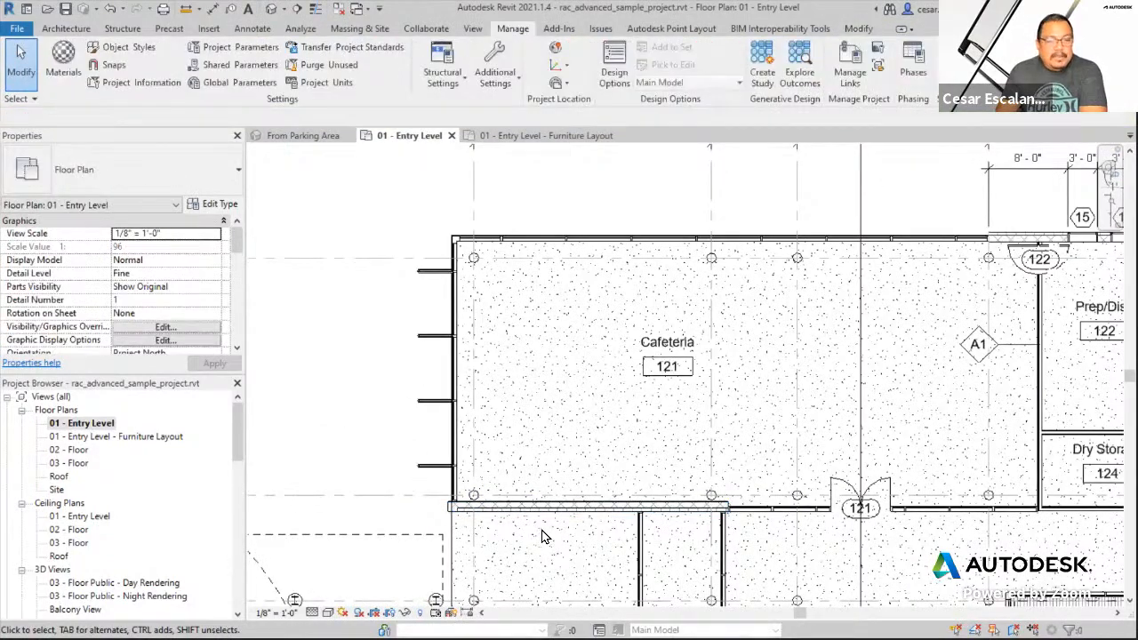
scroll(544, 533, up, 1)
scroll(546, 488, up, 1)
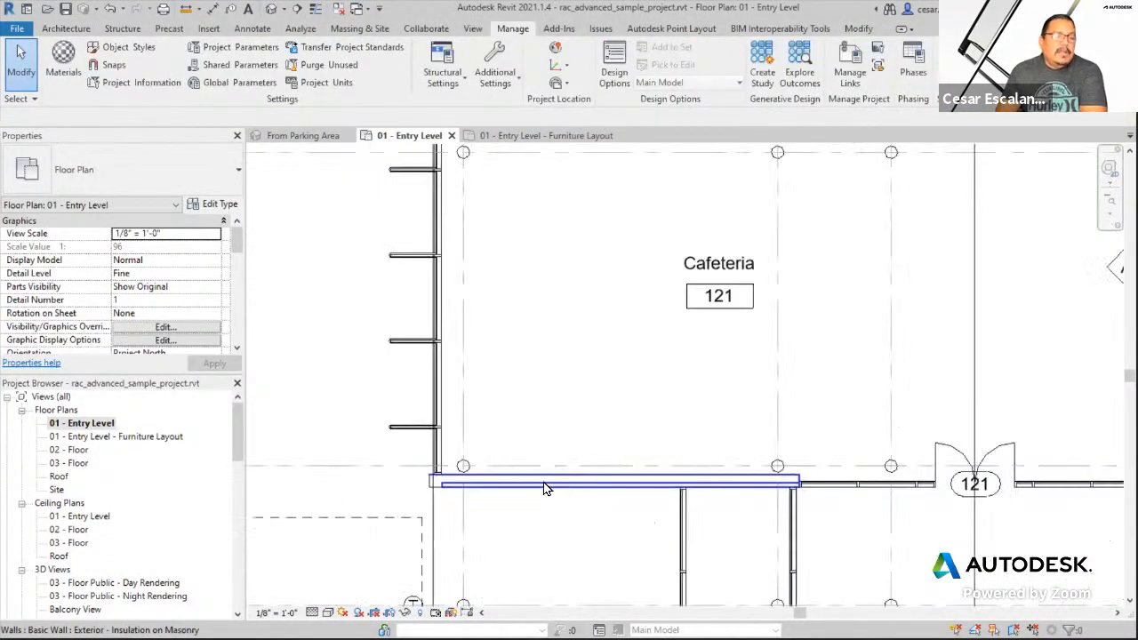
scroll(546, 488, down, 3)
scroll(485, 475, up, 4)
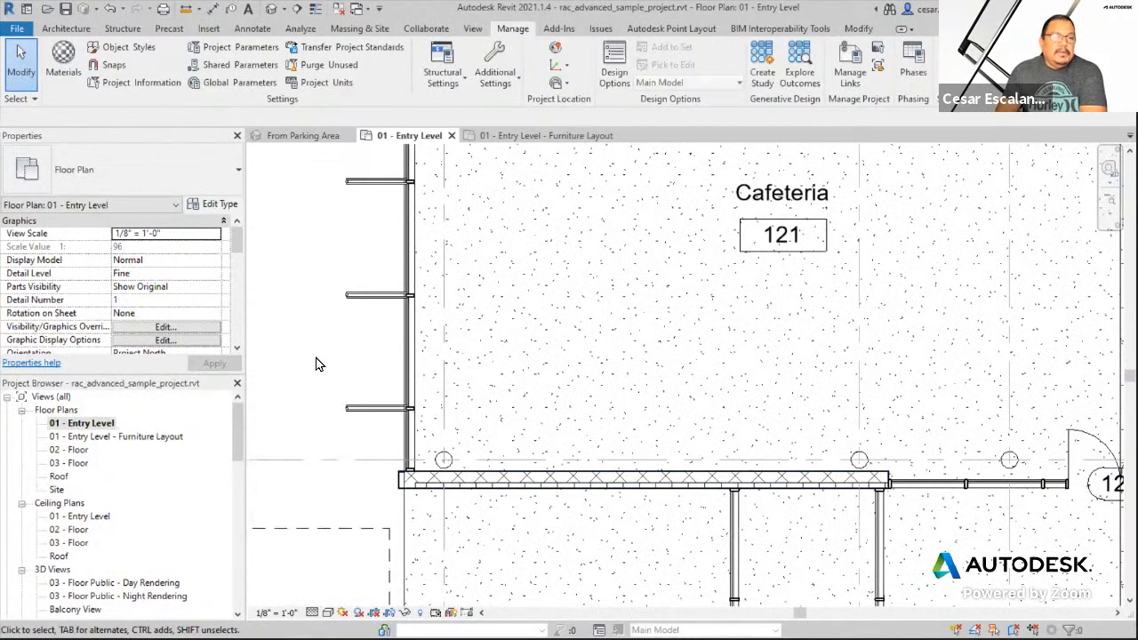
scroll(317, 358, down, 2)
middle_drag(321, 352, 411, 398)
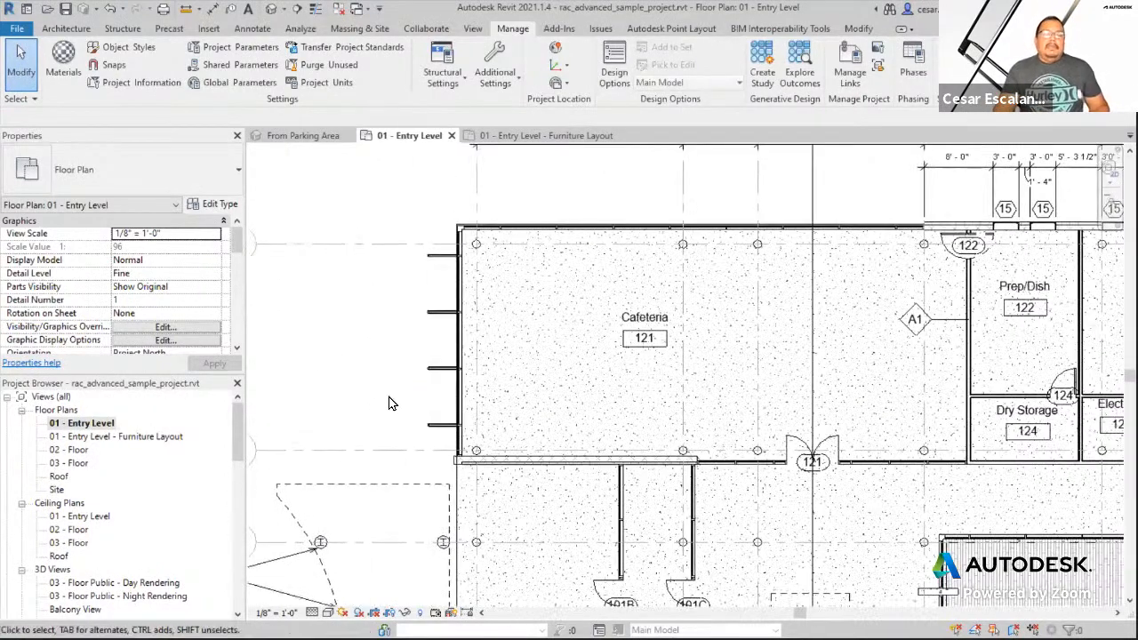
scroll(389, 403, down, 1)
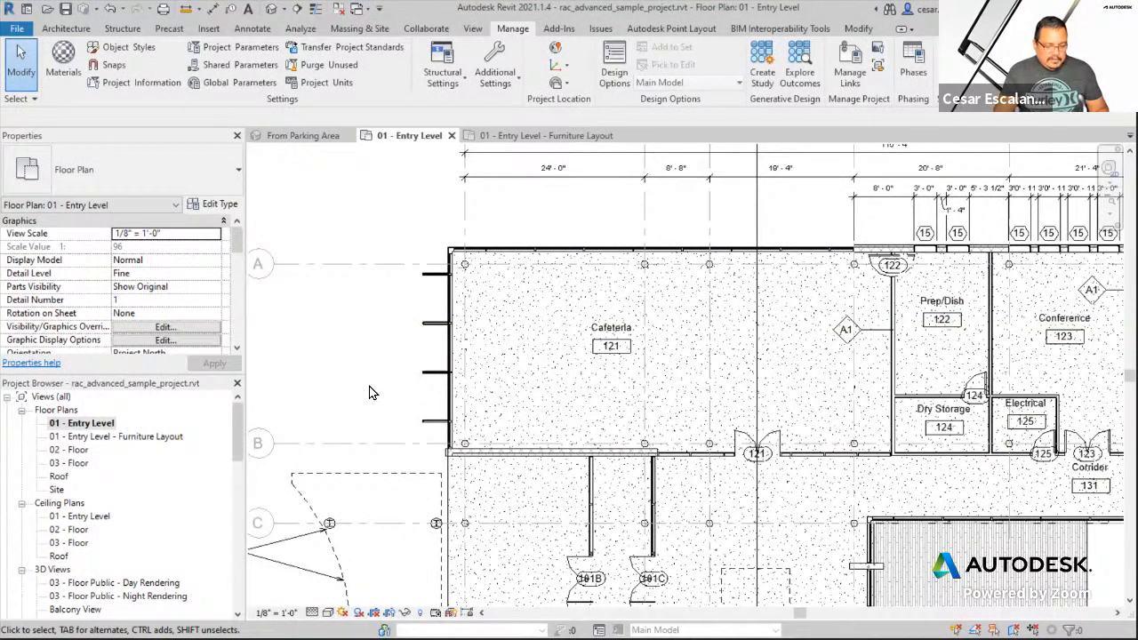
- Override the Walls category's detail level to Coarse in the 01 - Entry Level plan's Visibility/Graphic Overrides and apply it
key(v)
key(g)
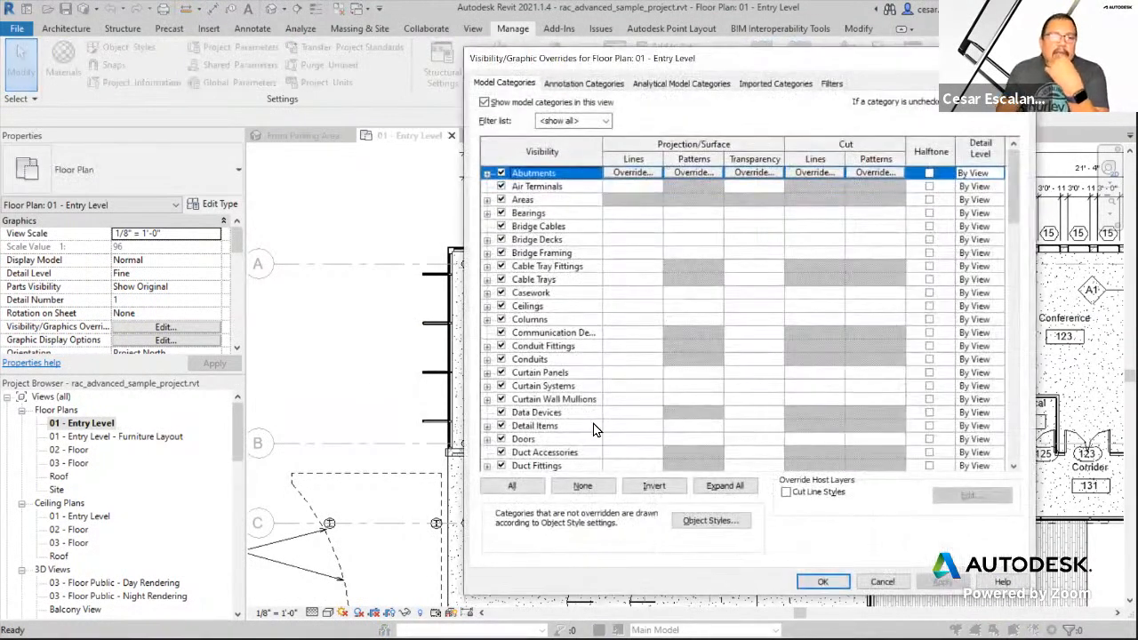
scroll(595, 431, down, 2)
click(541, 441)
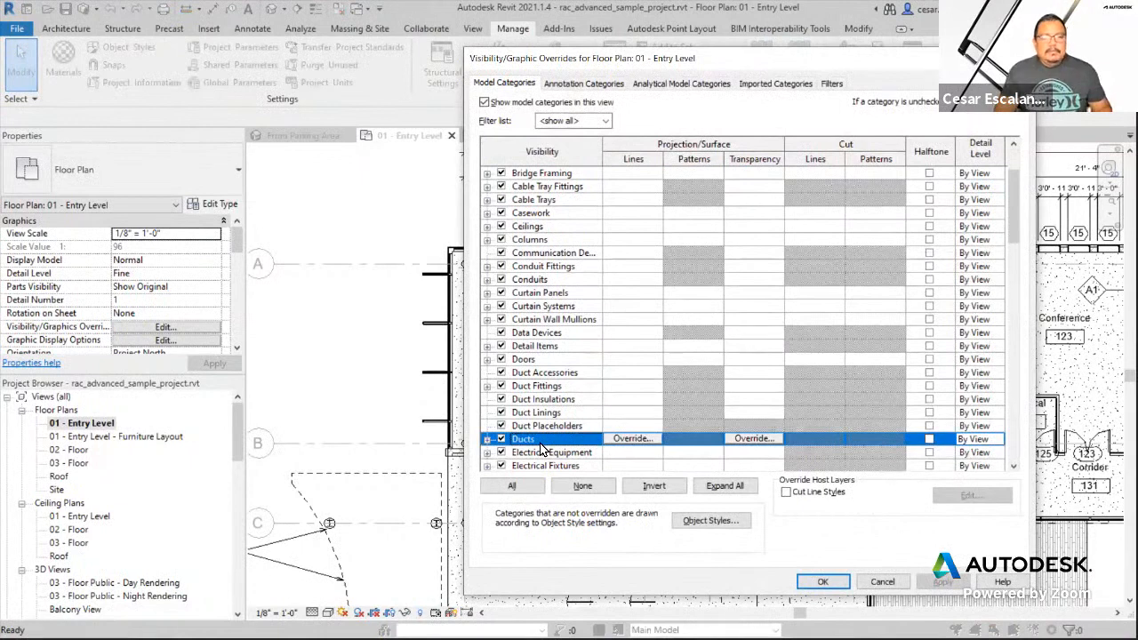
scroll(540, 444, down, 15)
click(540, 441)
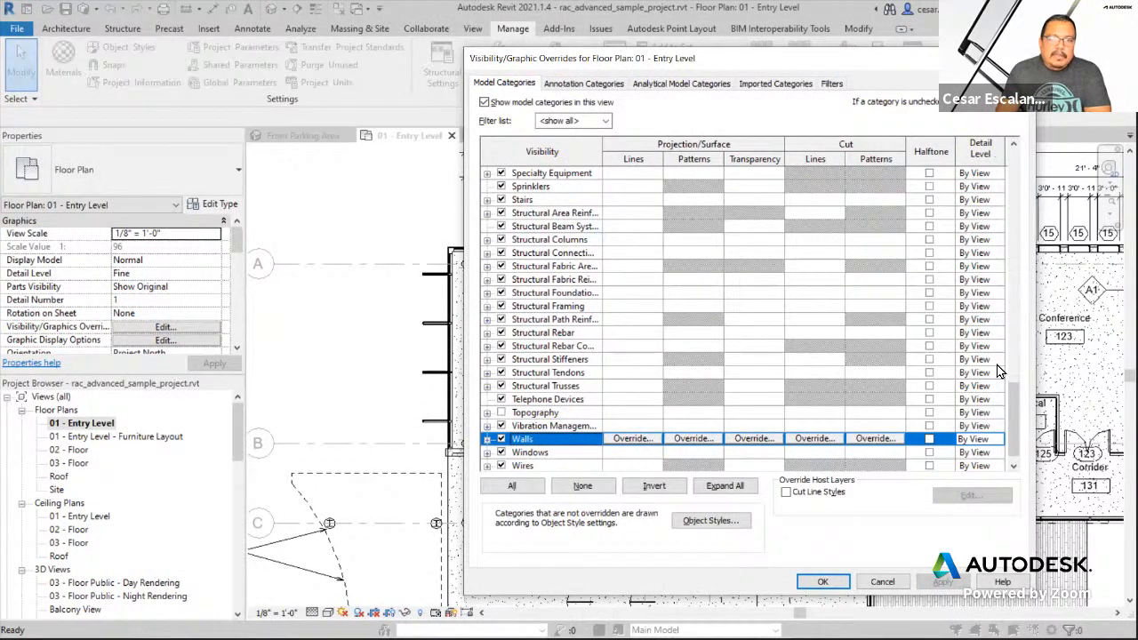
click(994, 441)
click(995, 442)
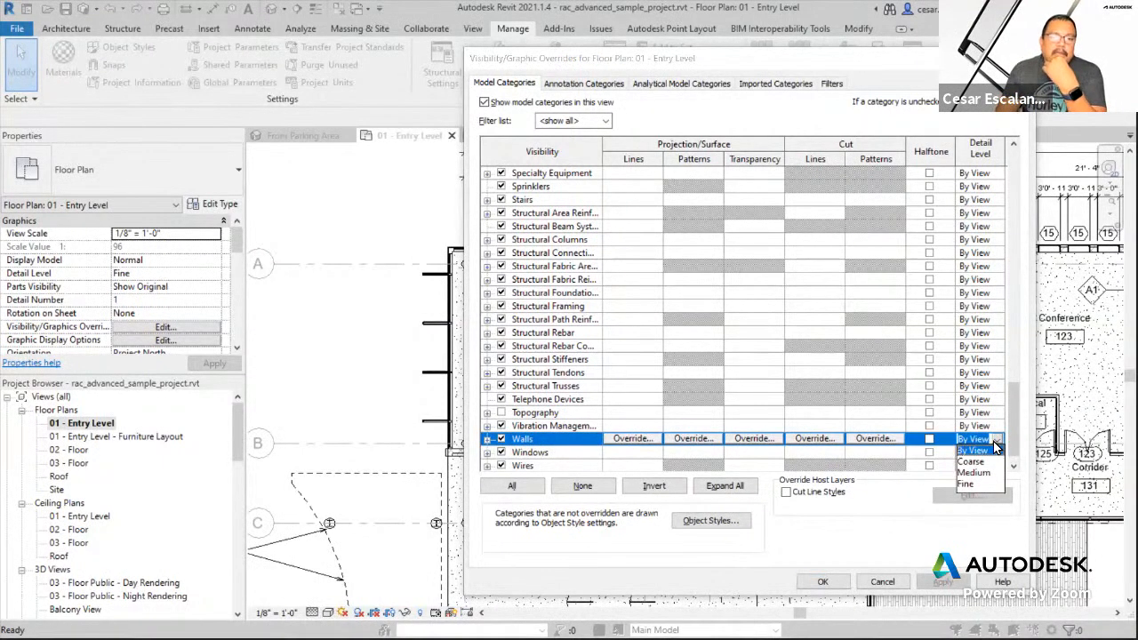
click(971, 461)
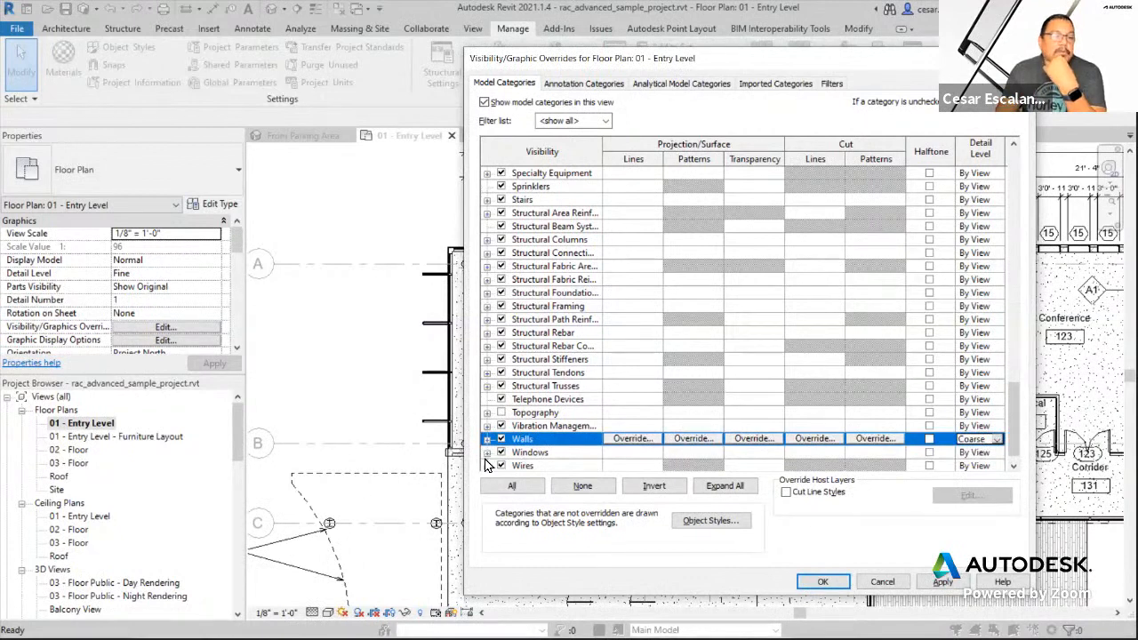
click(954, 585)
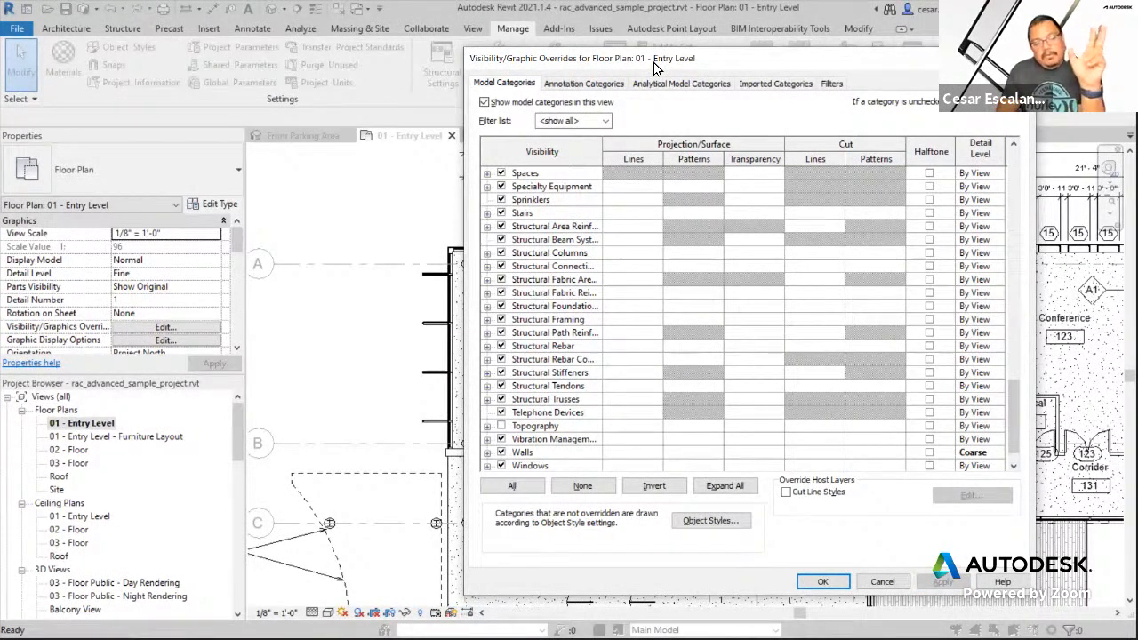
- Uncover the plan behind the overrides dialog to check how the walls around the Cafeteria are drawn
drag(509, 58, 816, 569)
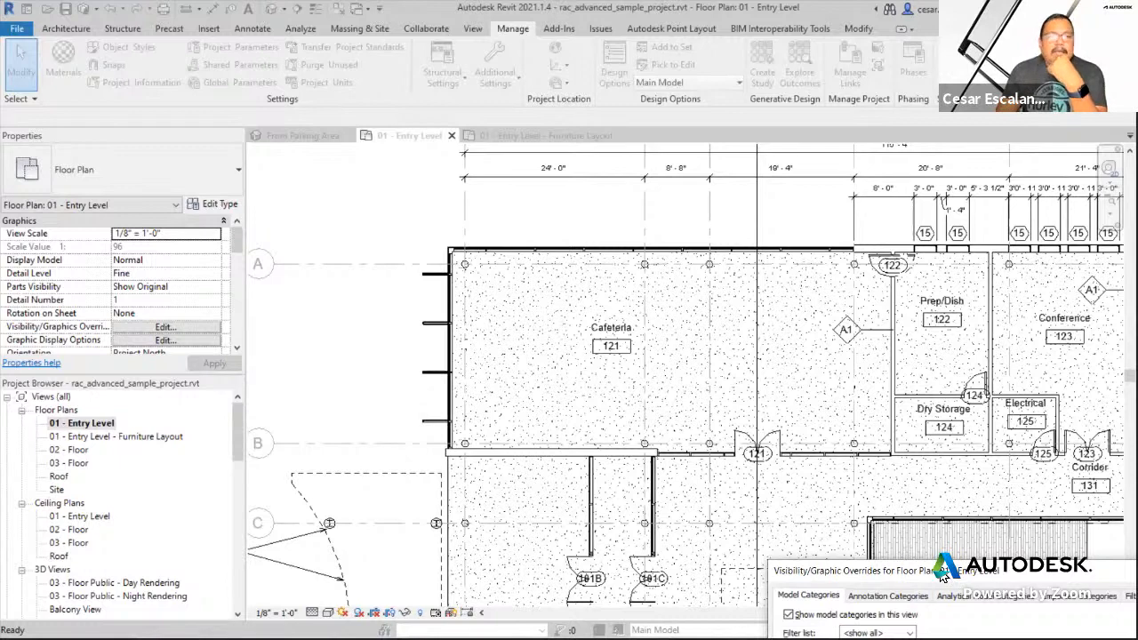
drag(944, 574, 565, 58)
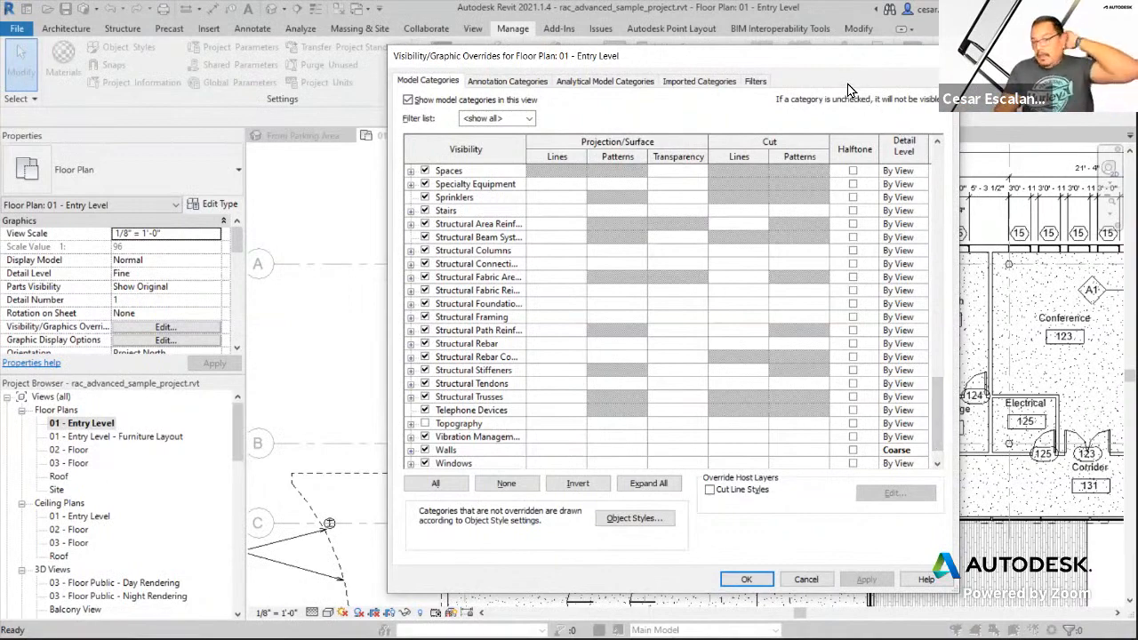
drag(836, 72, 840, 81)
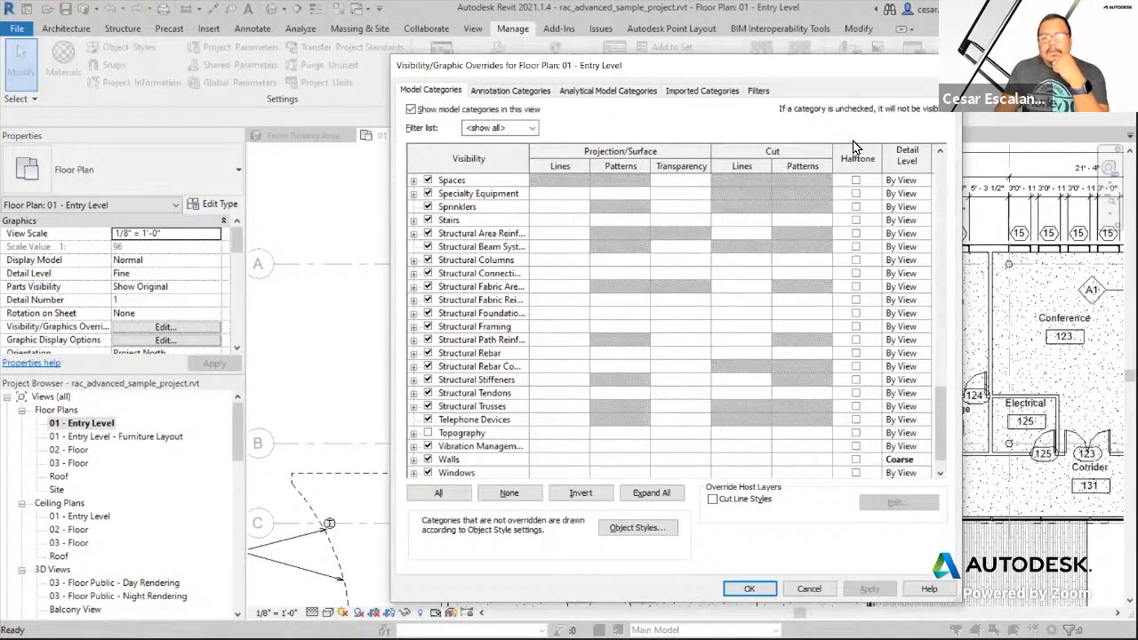
drag(700, 68, 644, 502)
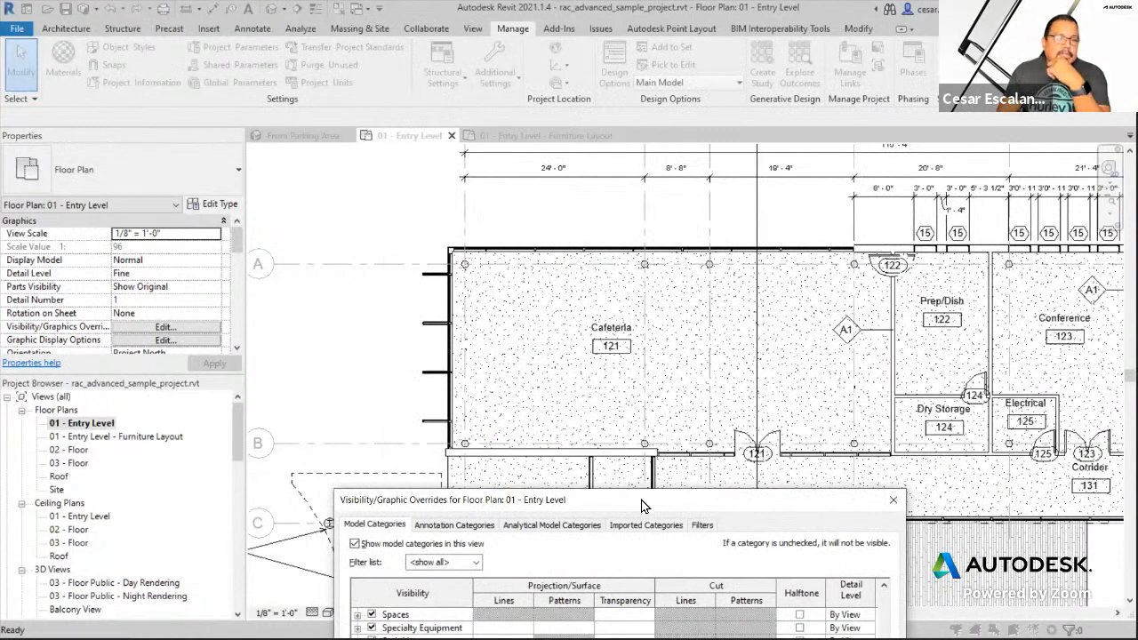
drag(711, 501, 744, 66)
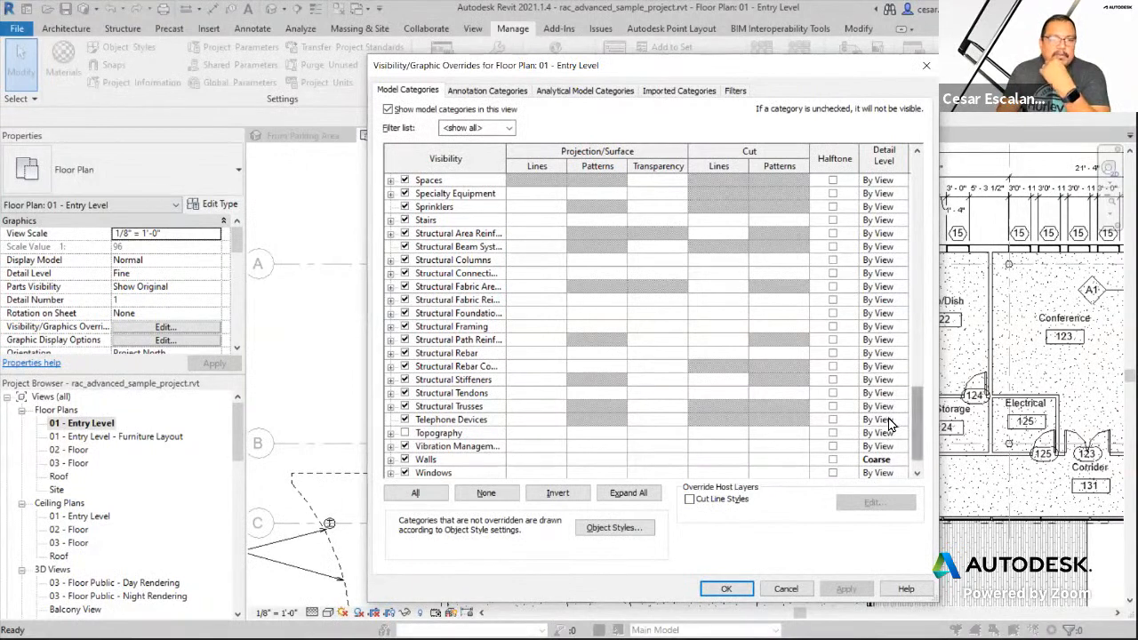
- Override the Walls cut pattern foreground with a solid fill in gray RGB 192-192-192 and apply it to the Entry Level plan
click(449, 460)
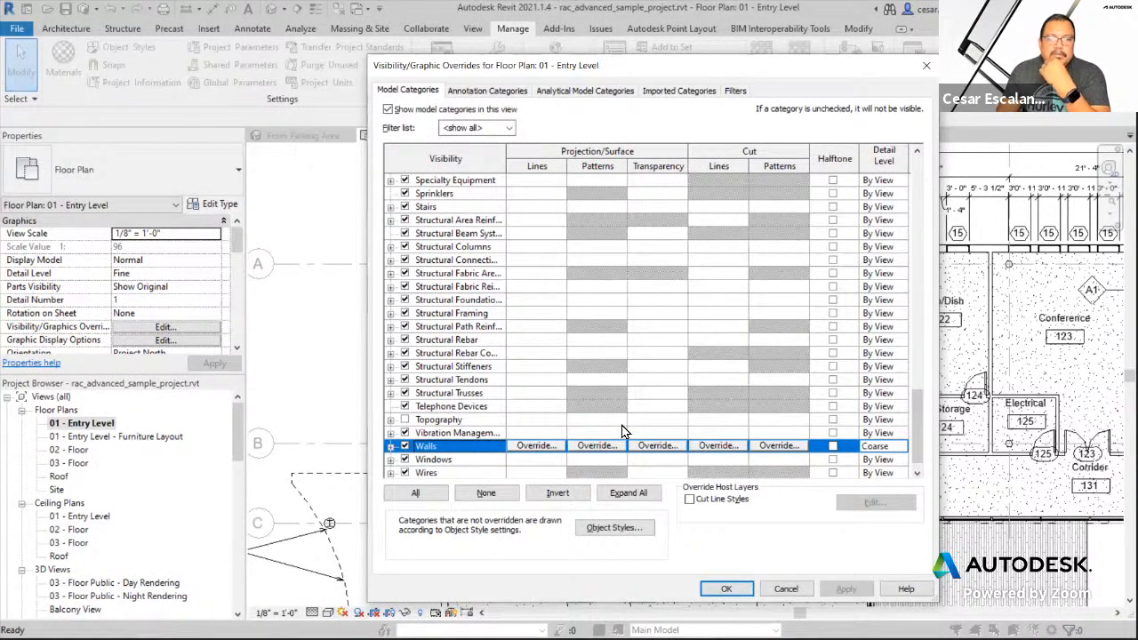
click(776, 446)
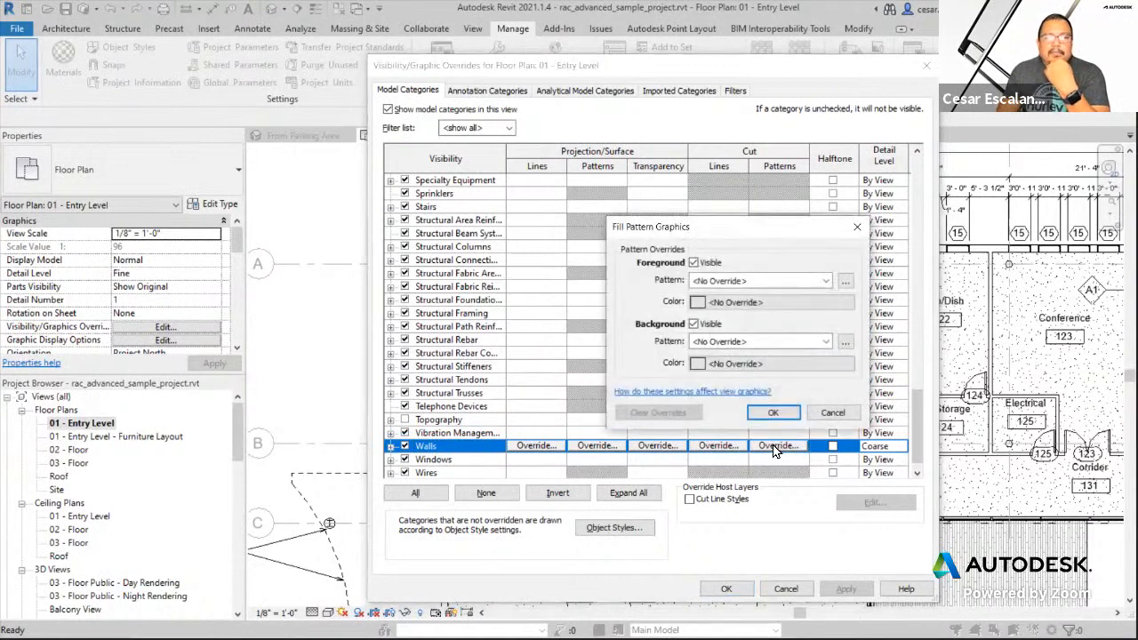
click(702, 281)
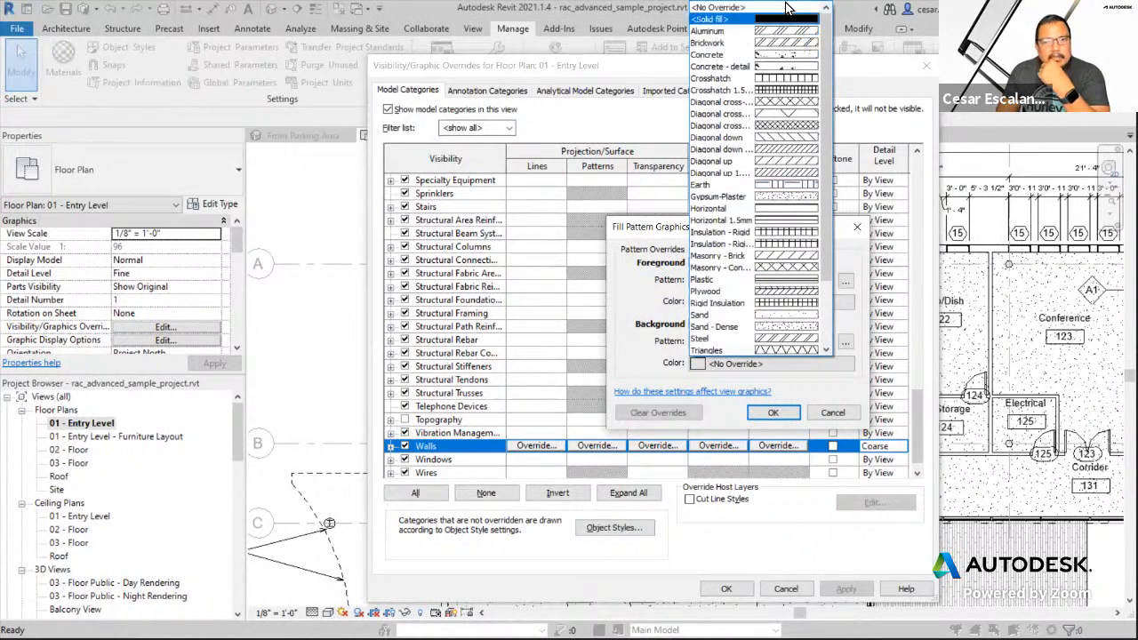
click(788, 19)
click(737, 301)
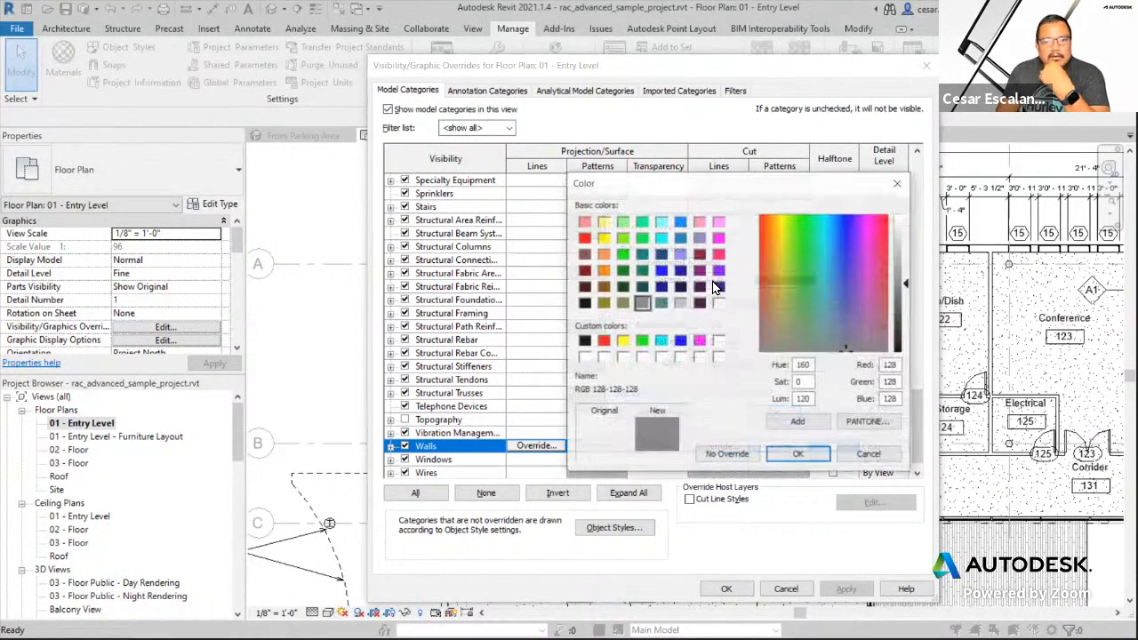
click(680, 303)
click(798, 454)
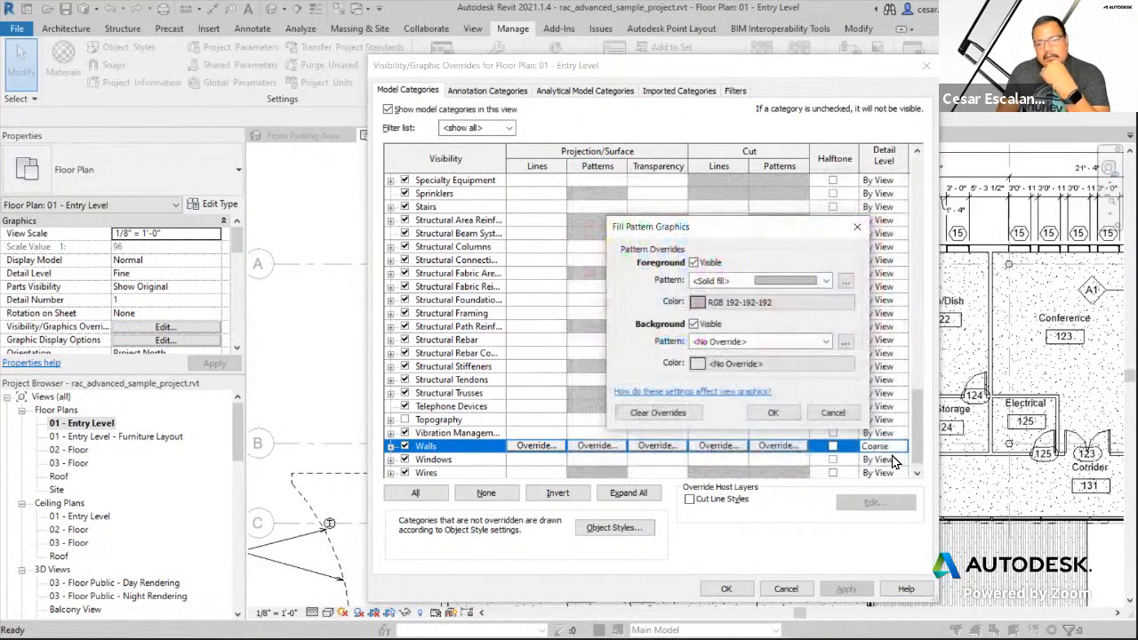
click(752, 412)
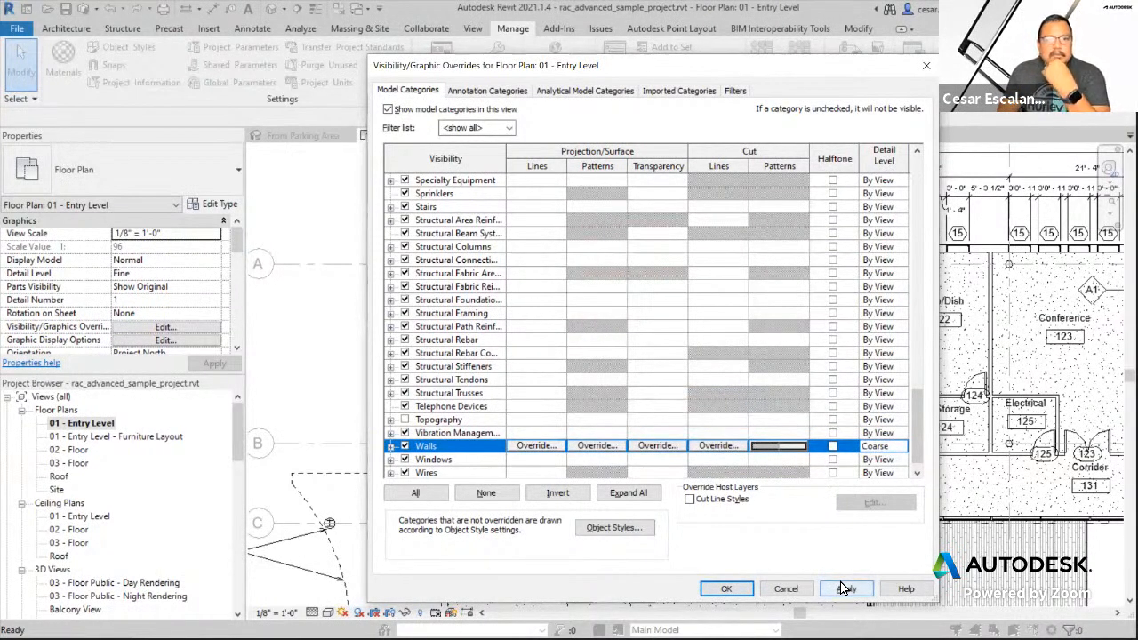
click(843, 589)
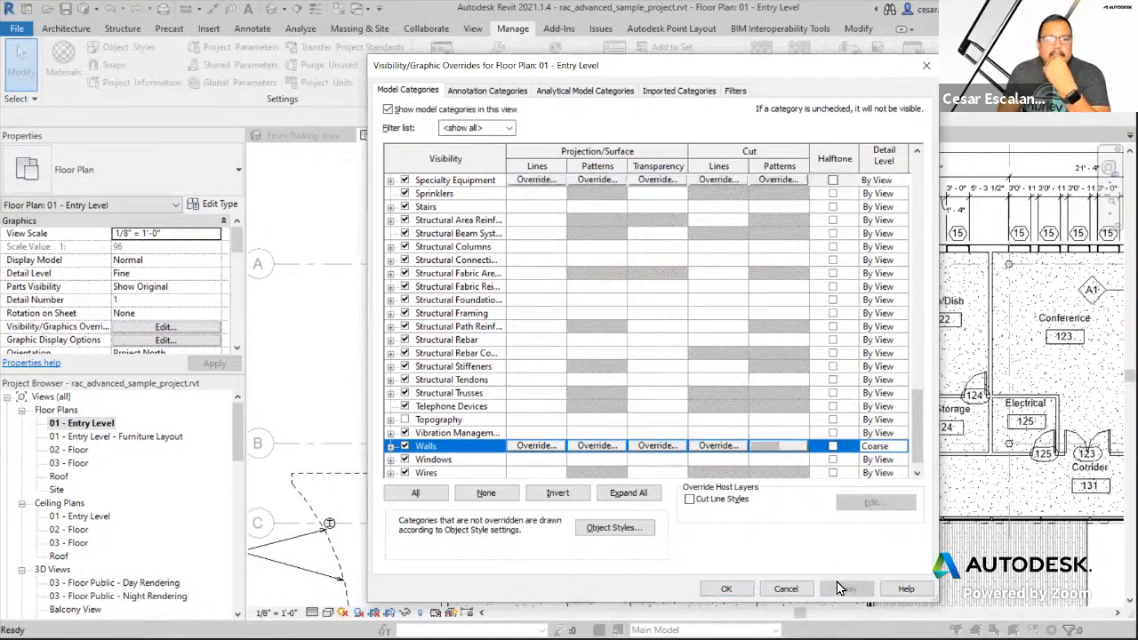
click(726, 589)
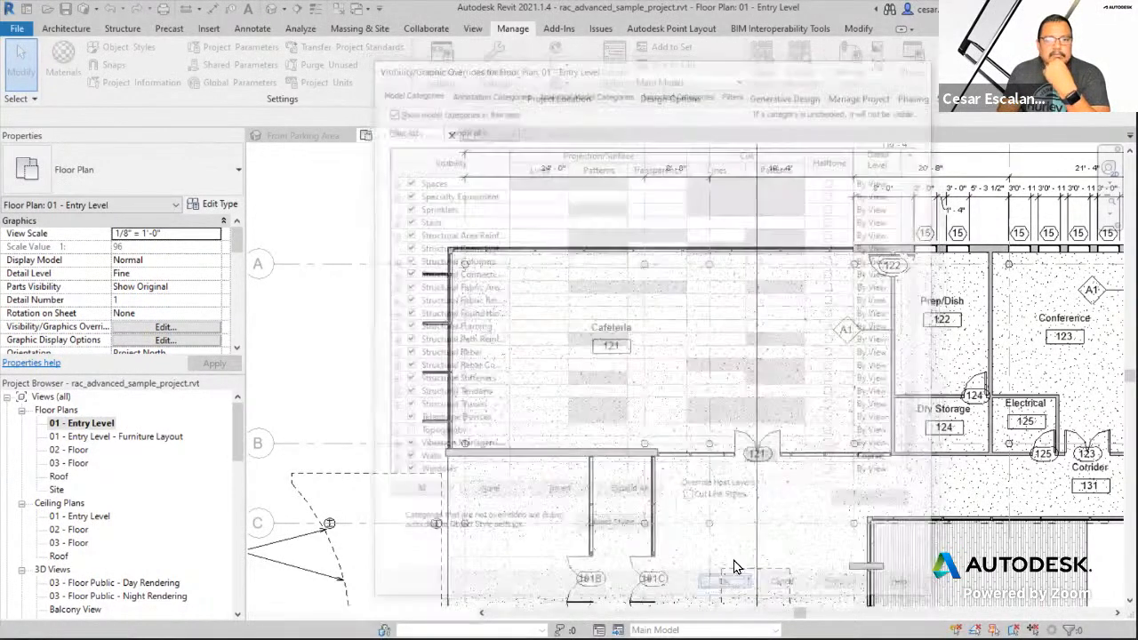
- Review the walls across the Entry Level plan and consult the Revit Element Visibility Override Hierarchy Pyramid in the browser before returning to Revit
scroll(598, 444, up, 3)
scroll(622, 374, down, 3)
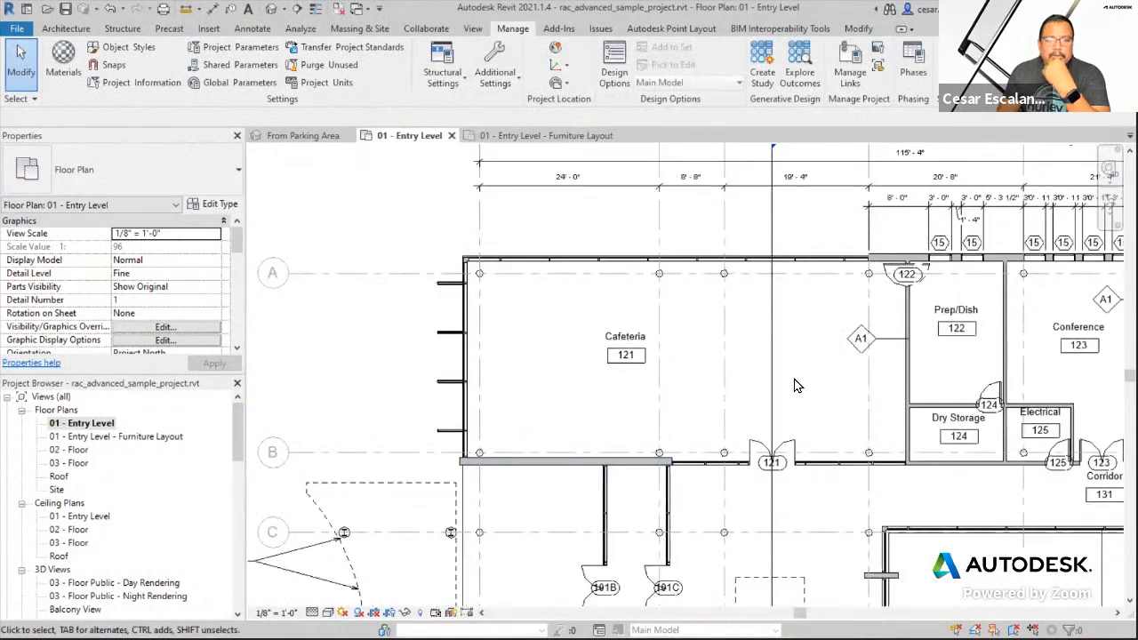
middle_drag(797, 325, 568, 261)
scroll(822, 357, down, 2)
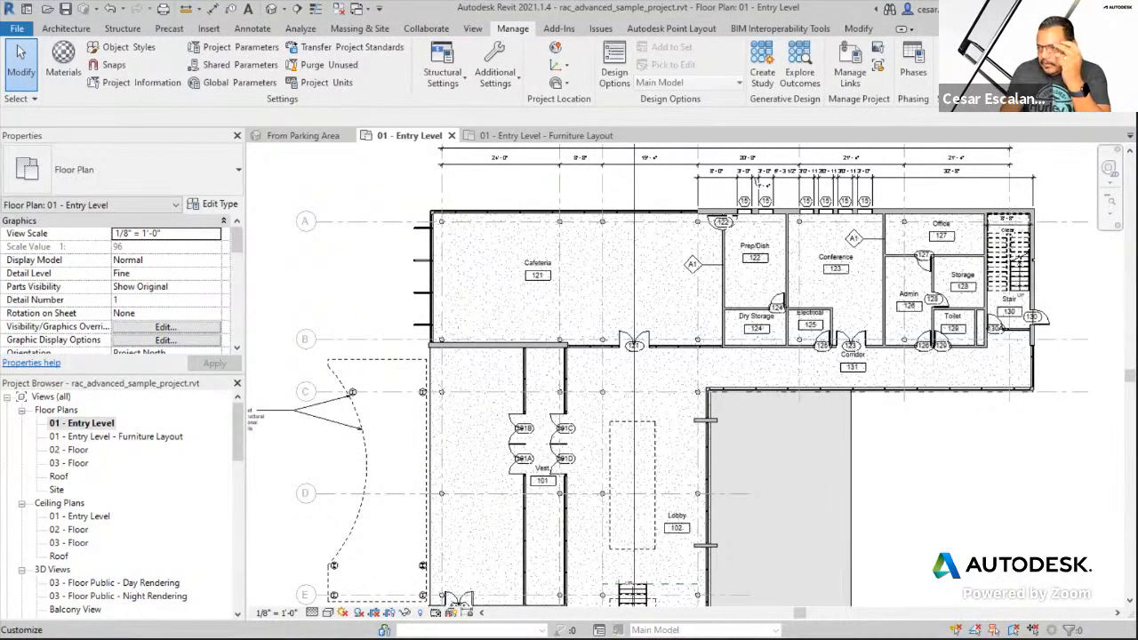
key(alt+Tab)
click(498, 39)
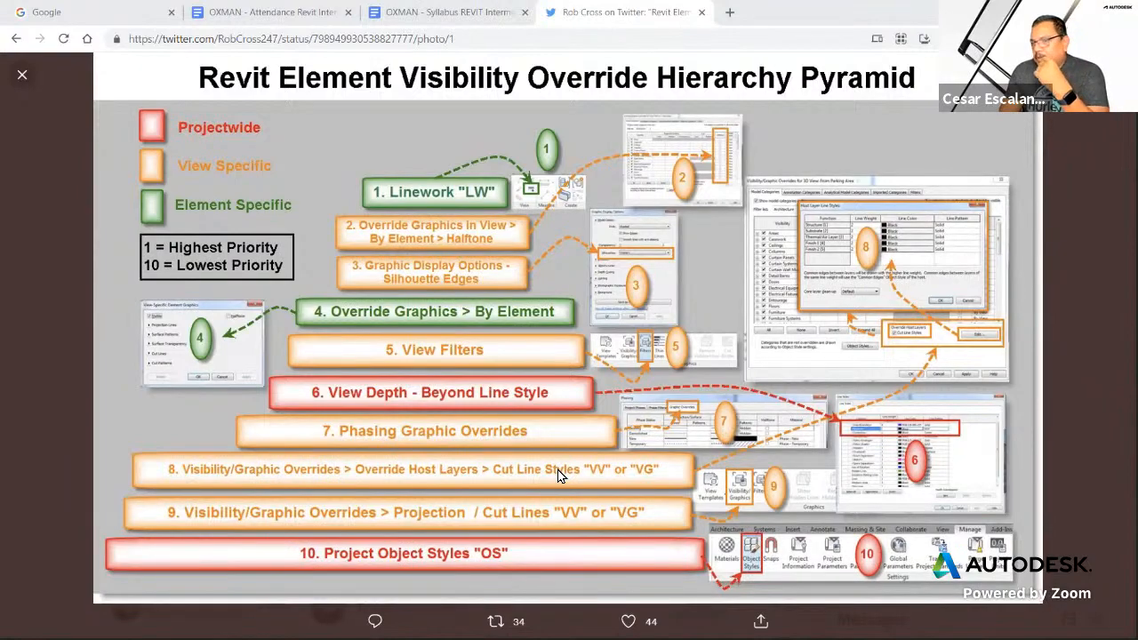
key(alt+Tab)
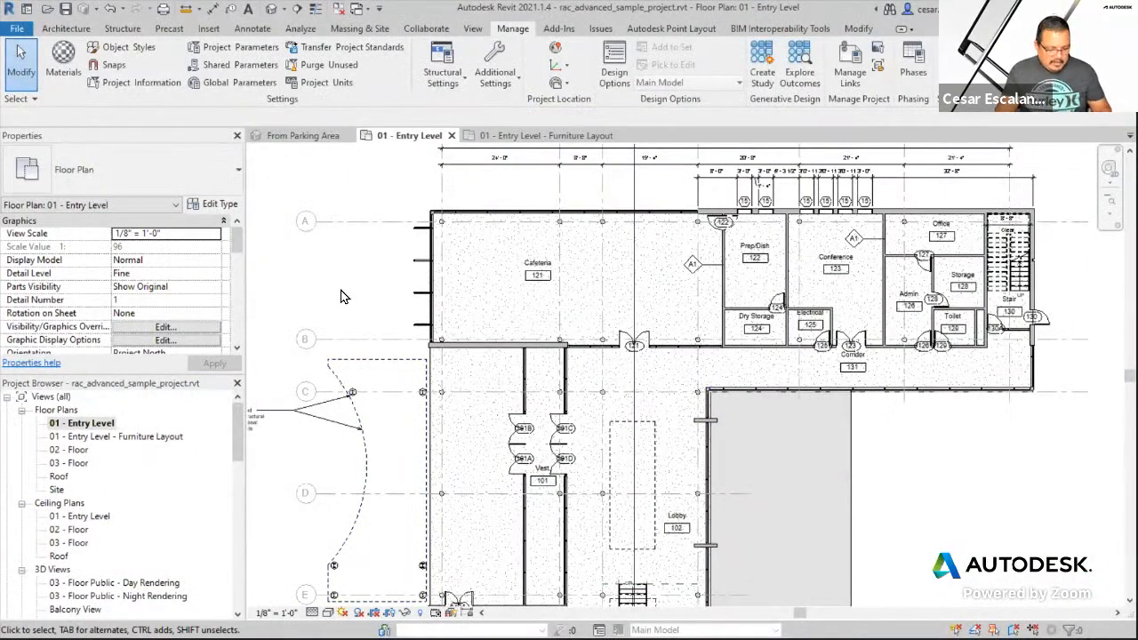
- Inspect the Host Layer Line Styles offered by the Cut Line Styles override, discarding any changes to the Entry Level plan
key(v)
key(g)
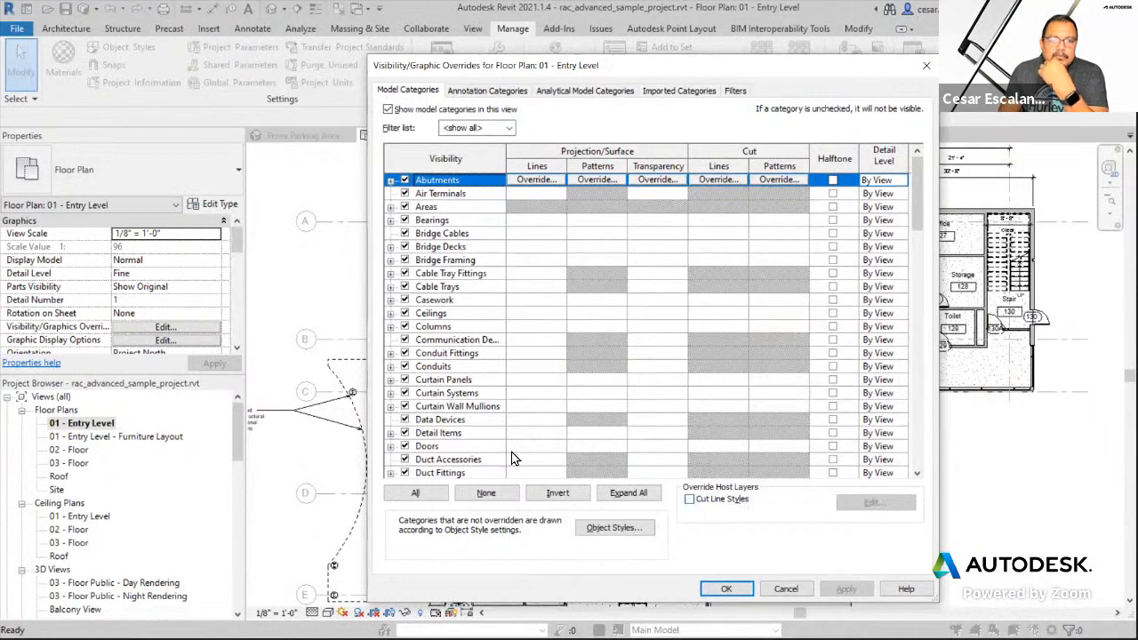
click(691, 501)
click(900, 506)
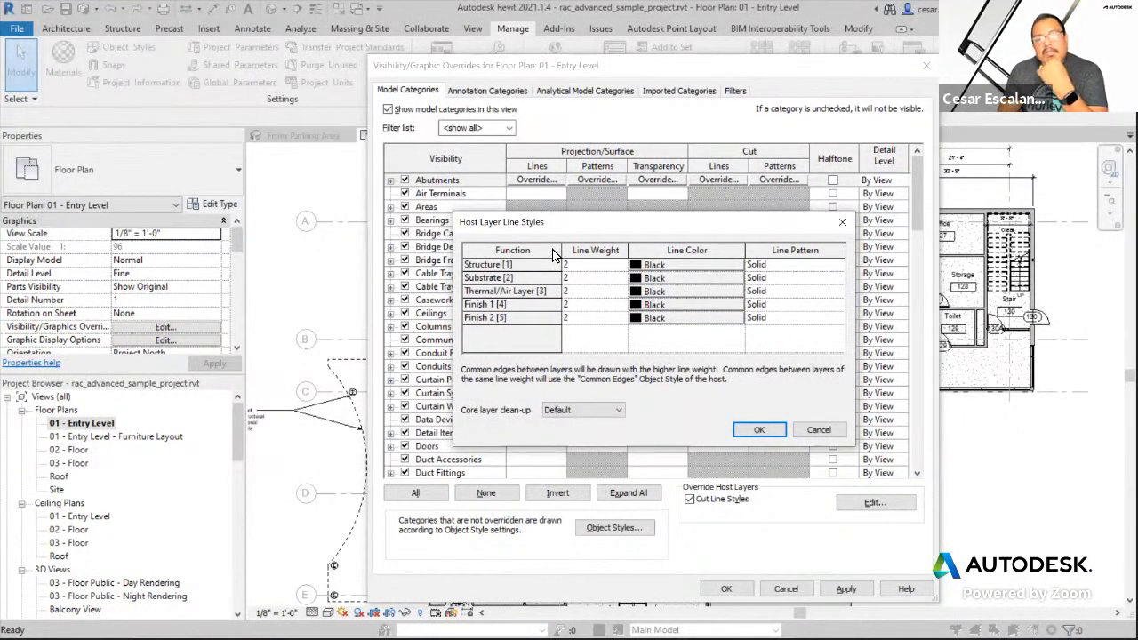
click(818, 431)
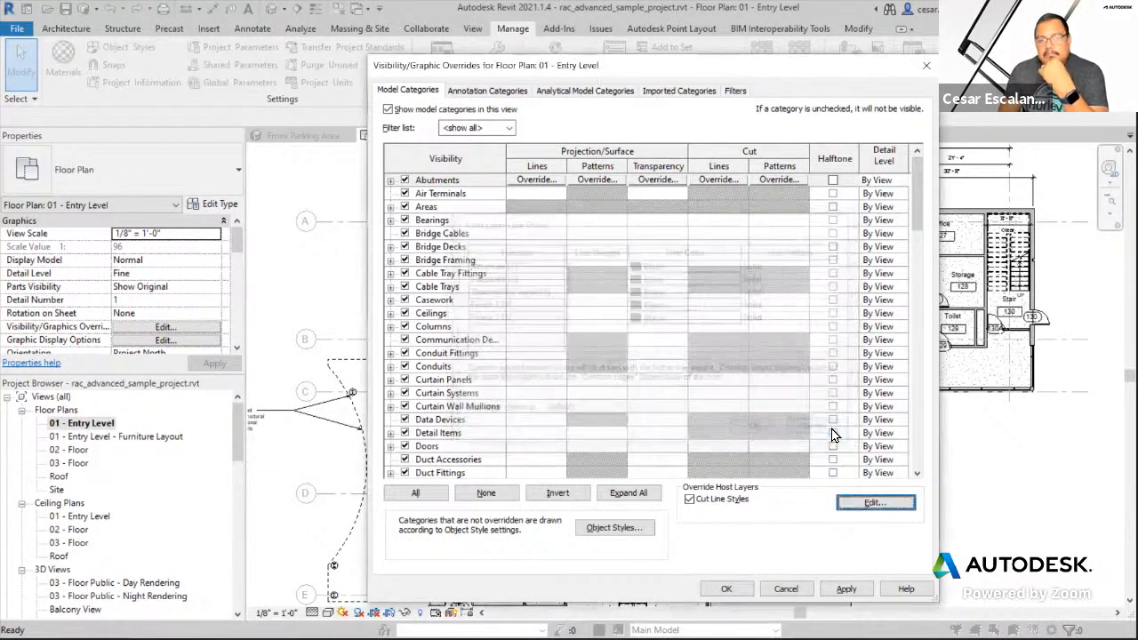
click(785, 588)
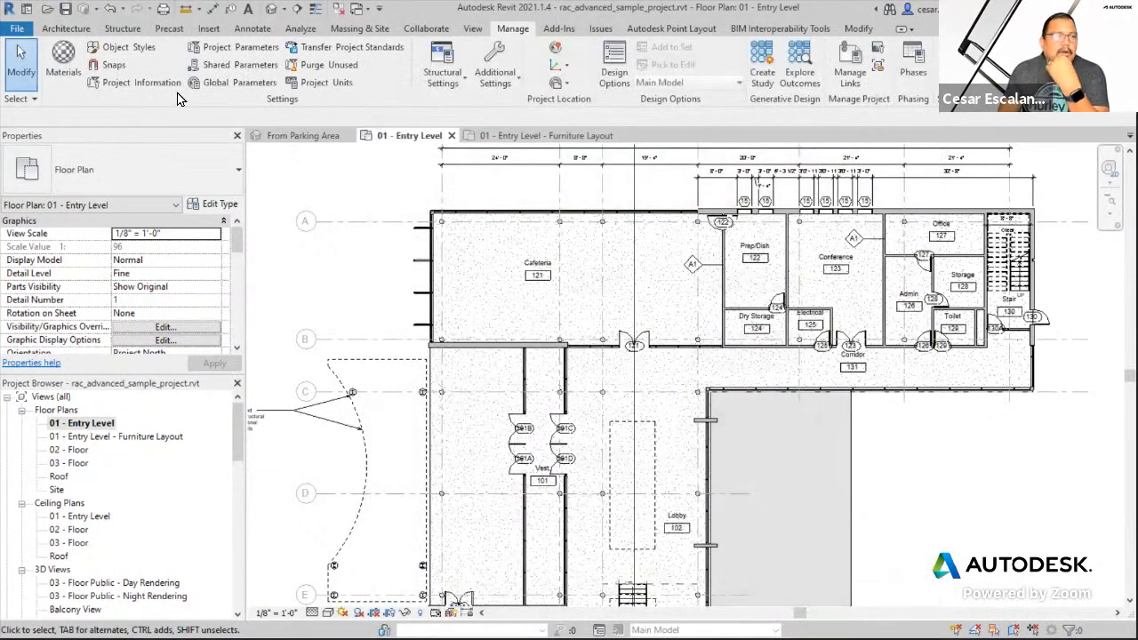
- Undo the Walls overrides in the Entry Level plan and look closely at the layers of the masonry wall bordering the Cafeteria
click(111, 10)
scroll(530, 482, up, 2)
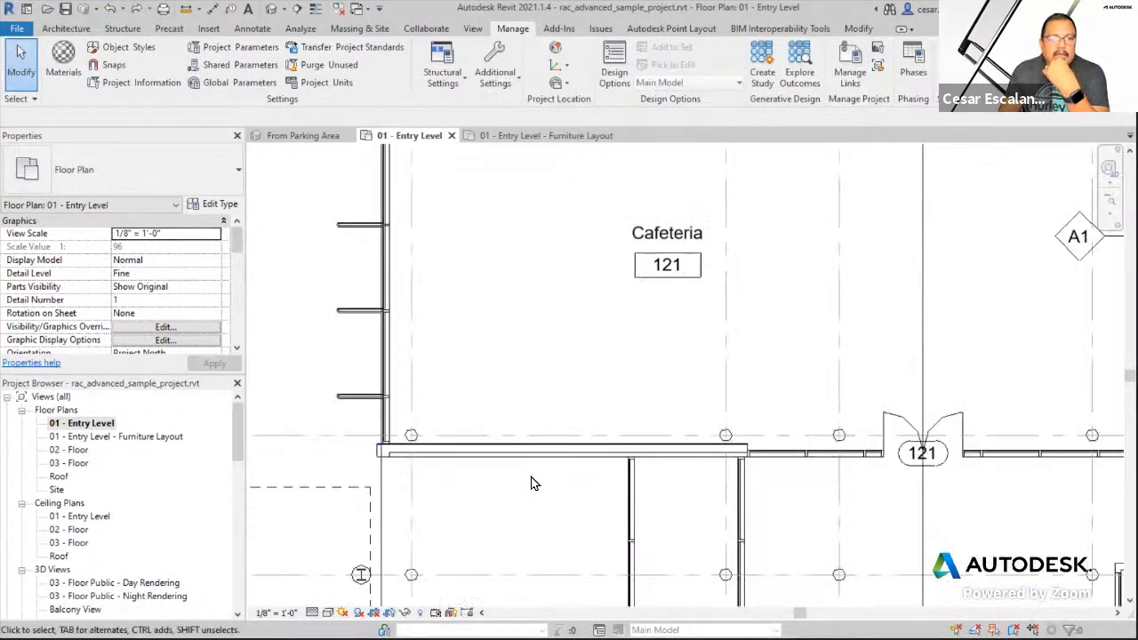
scroll(530, 483, up, 5)
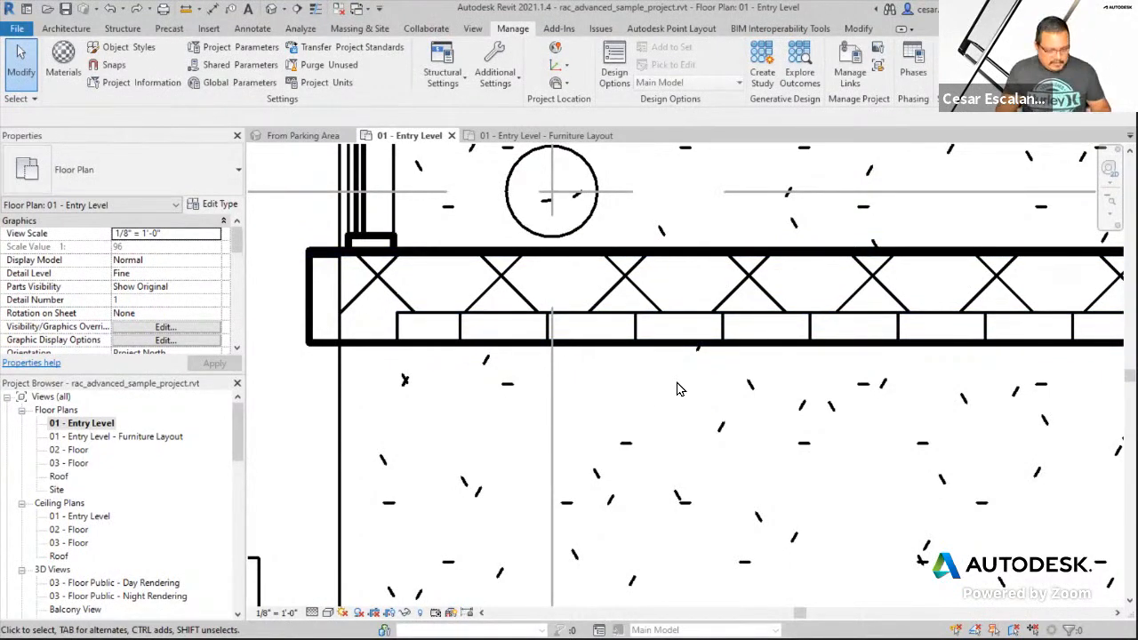
- Enable the Cut Line Styles override for host layers in the Entry Level plan and set the Structure [1] line color to Red
key(v)
key(g)
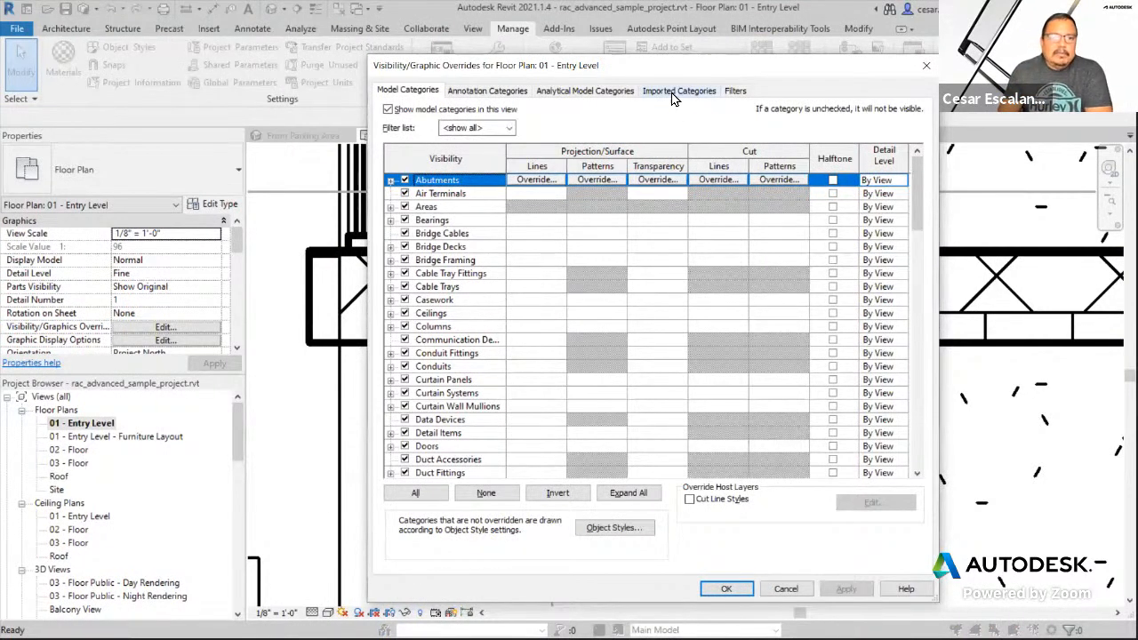
click(600, 405)
key(w)
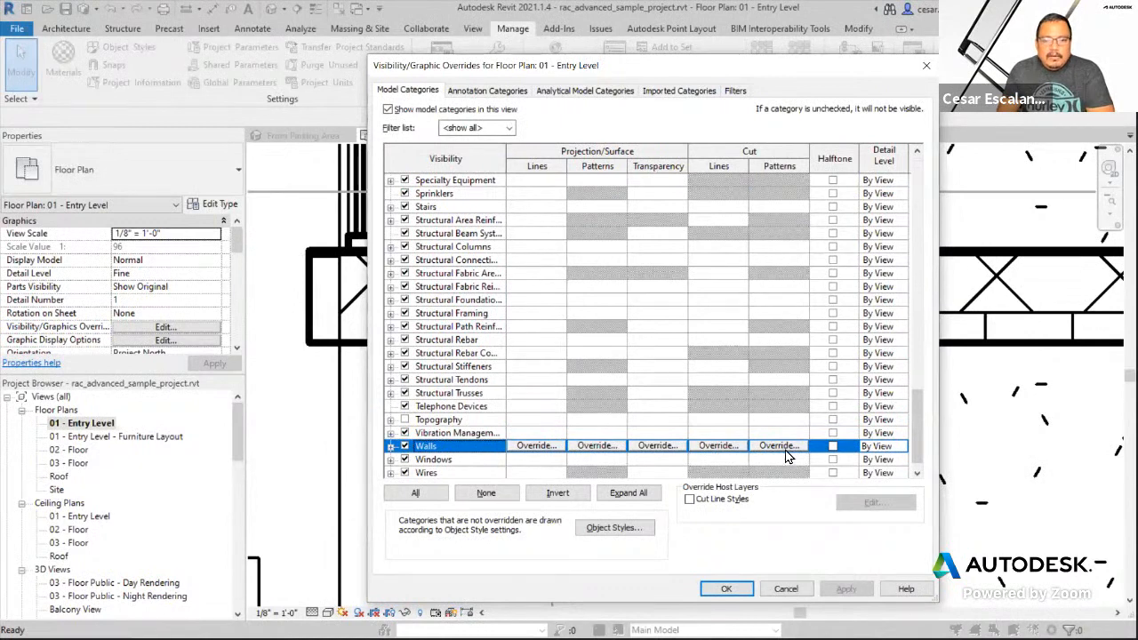
click(690, 499)
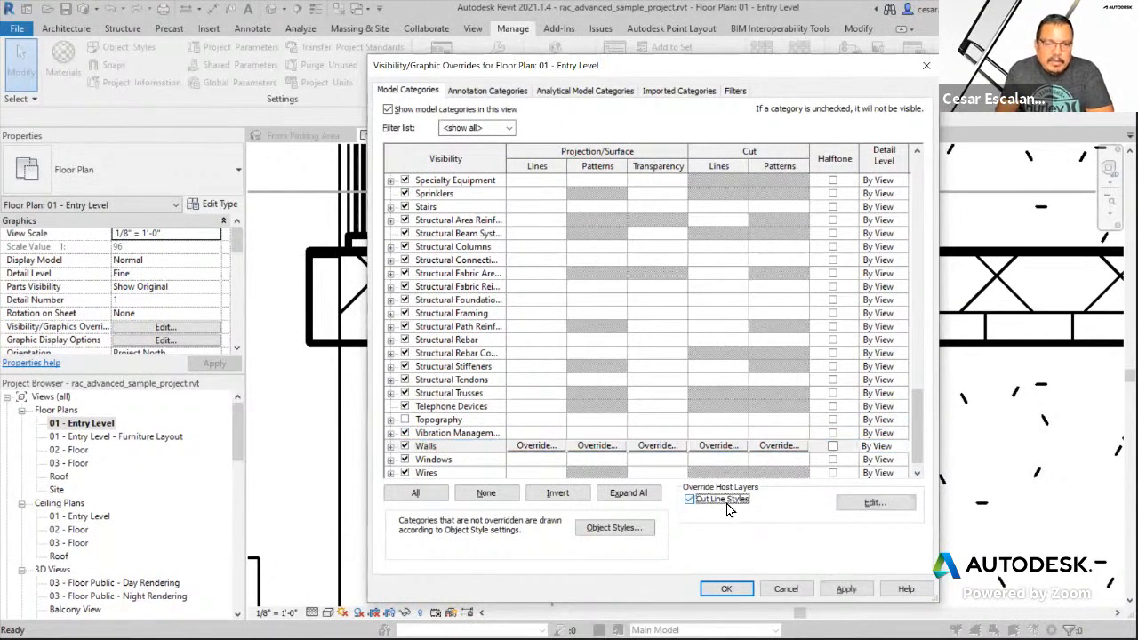
click(871, 503)
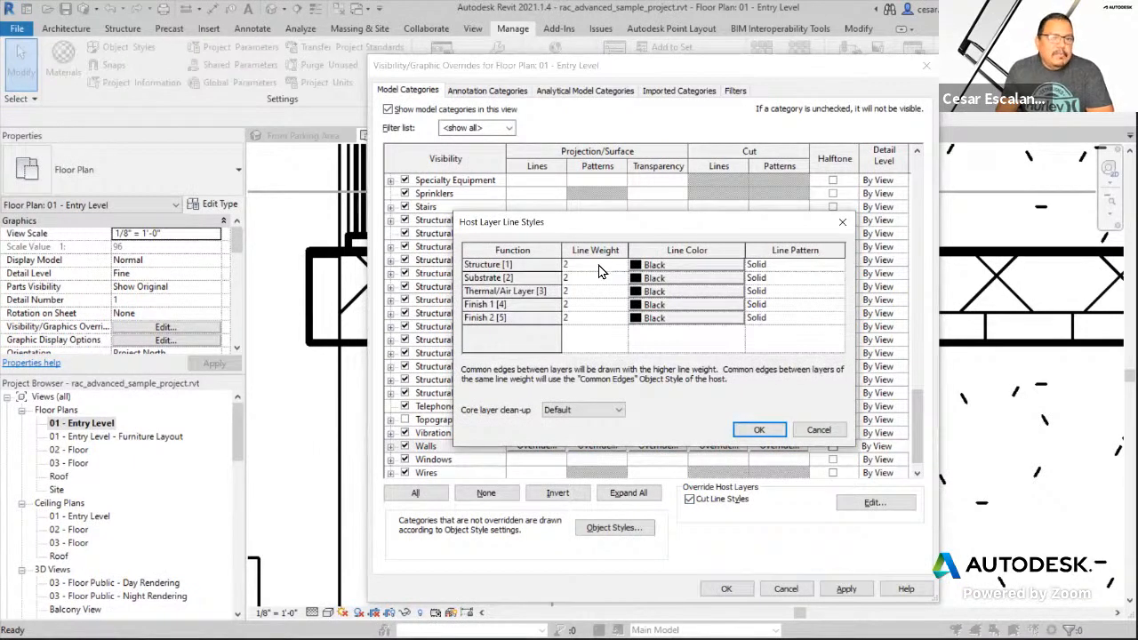
click(654, 264)
click(503, 246)
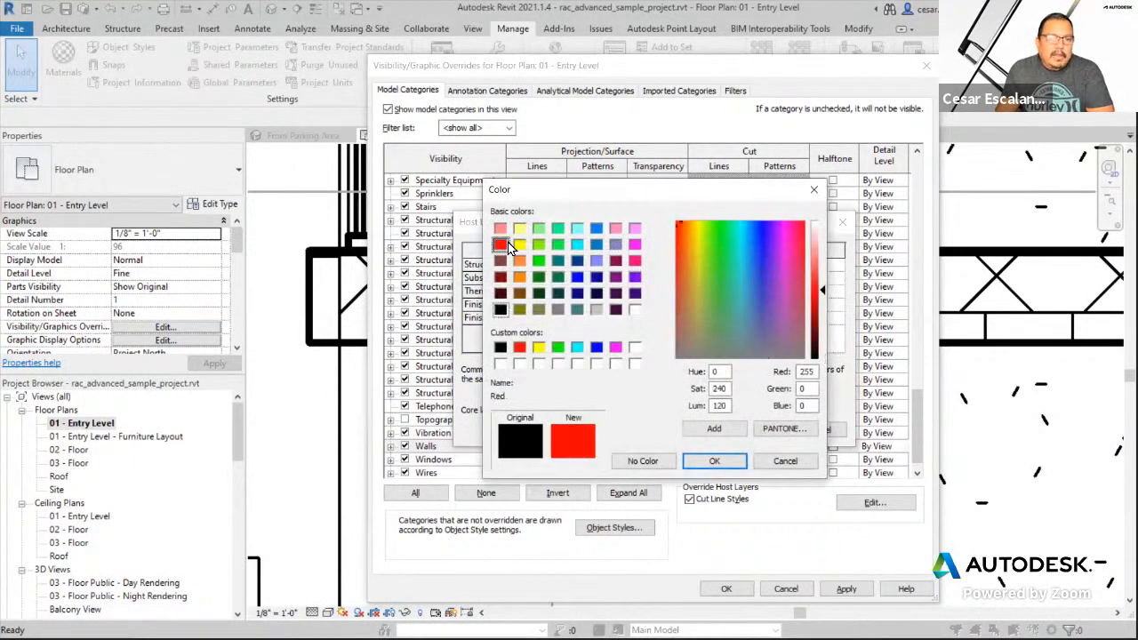
click(687, 461)
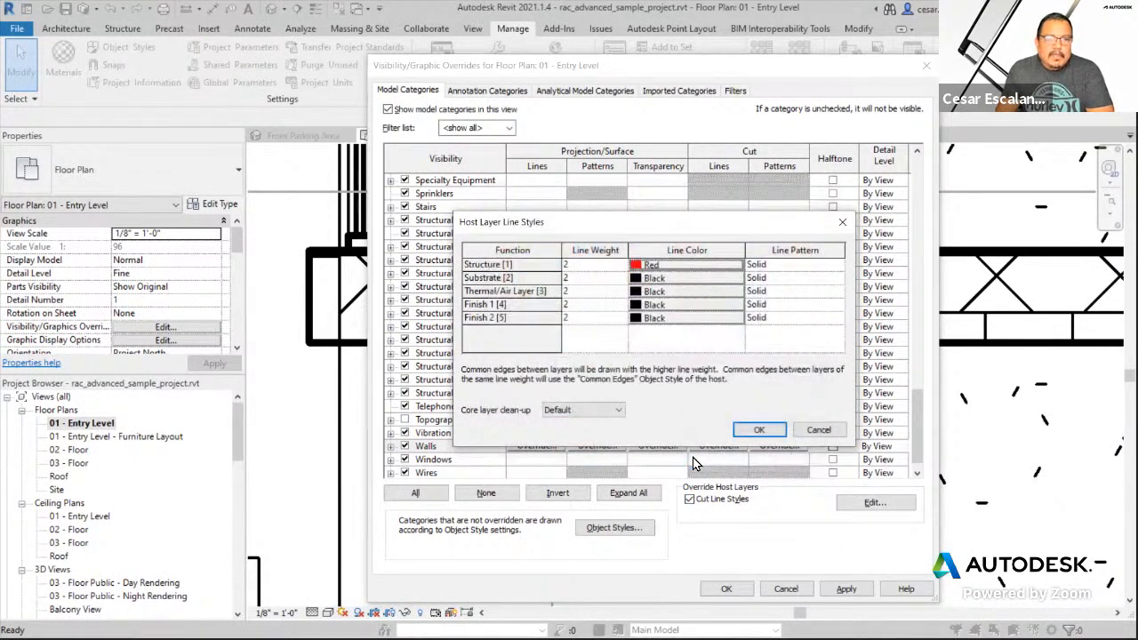
- Set the Finish 1 [4] and Finish 2 [5] host layer line colors to Cyan, apply them, and compare the wall with and without the overrides
click(633, 306)
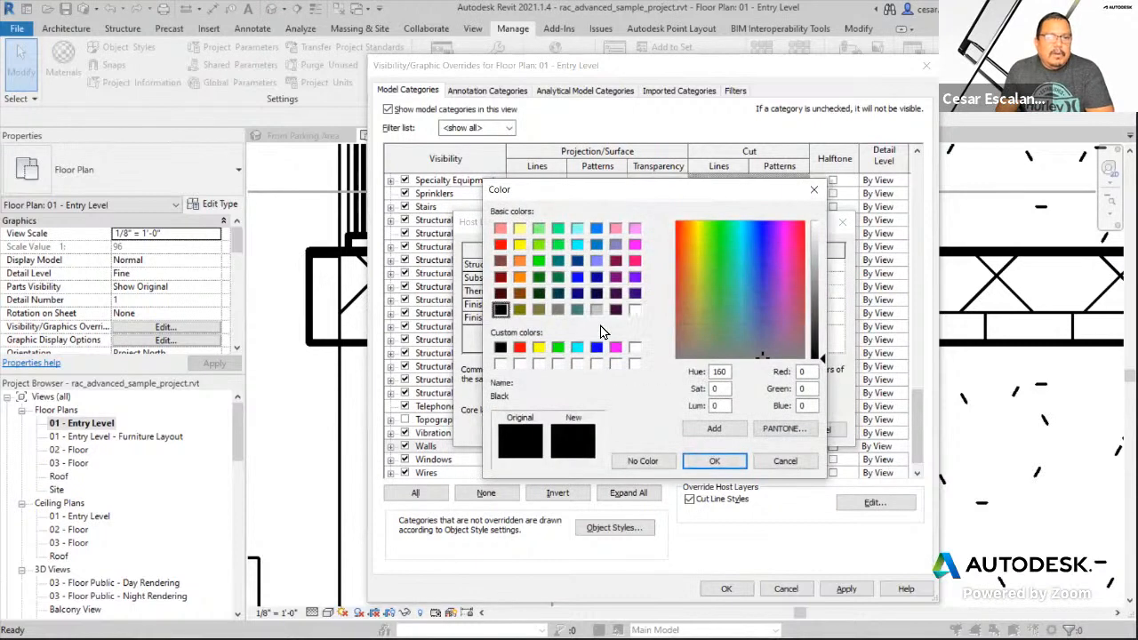
click(557, 346)
click(577, 346)
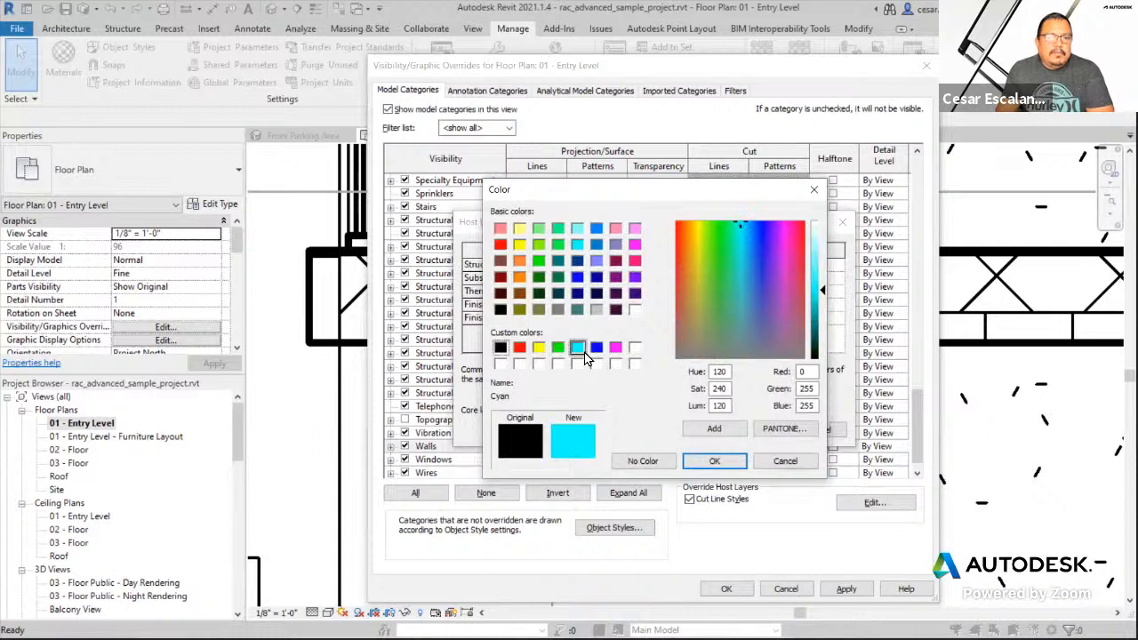
click(719, 462)
click(638, 334)
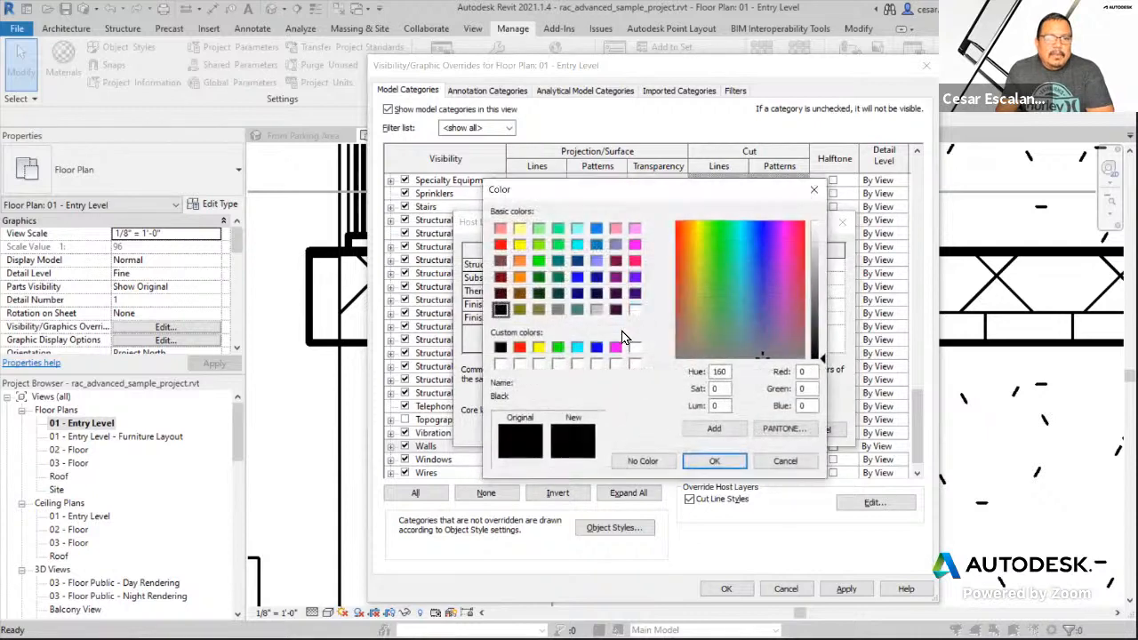
click(577, 347)
click(714, 460)
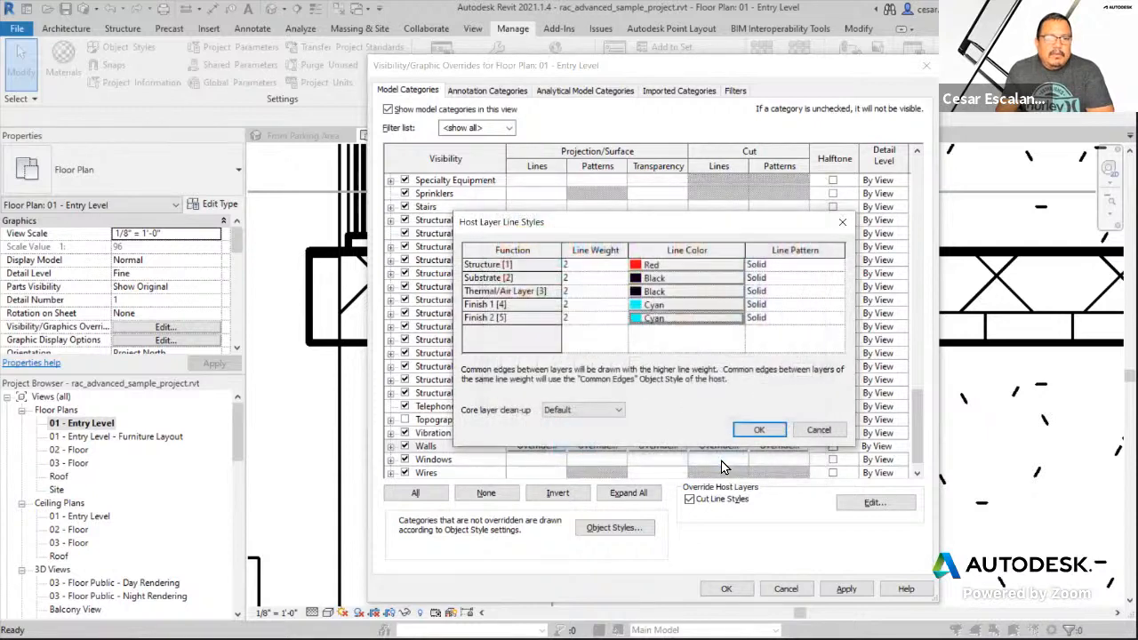
click(758, 430)
click(843, 589)
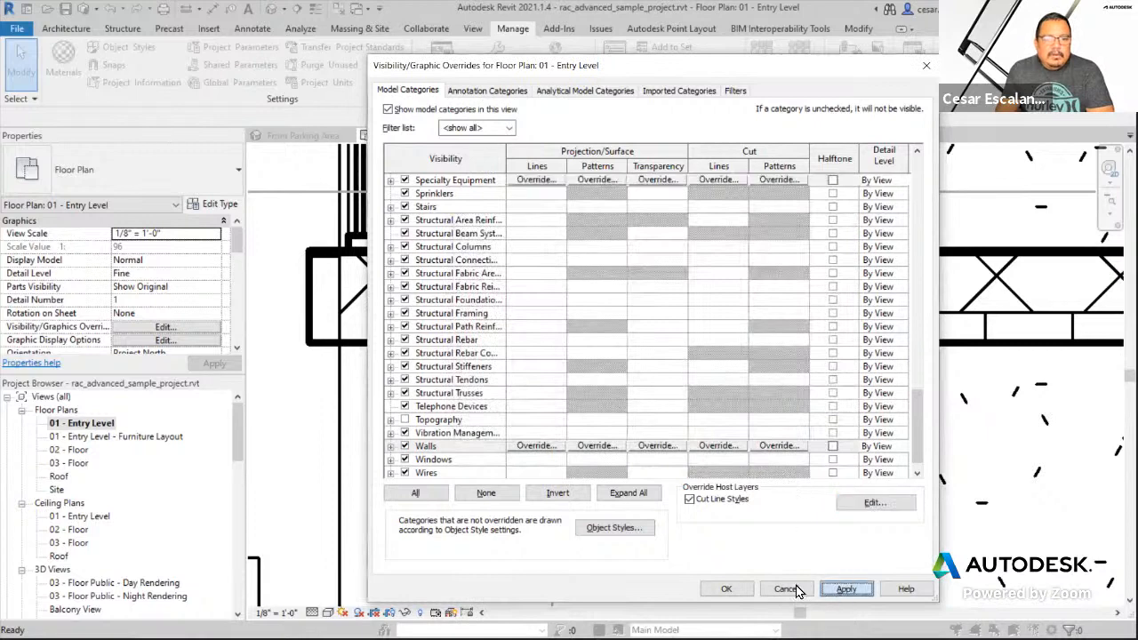
click(726, 589)
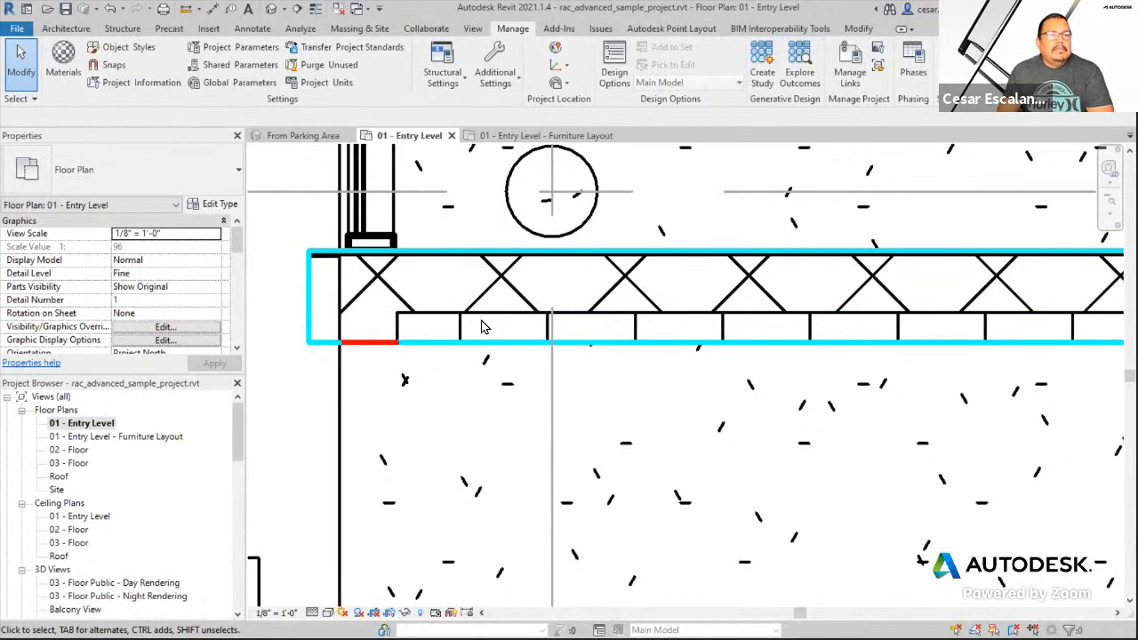
click(110, 10)
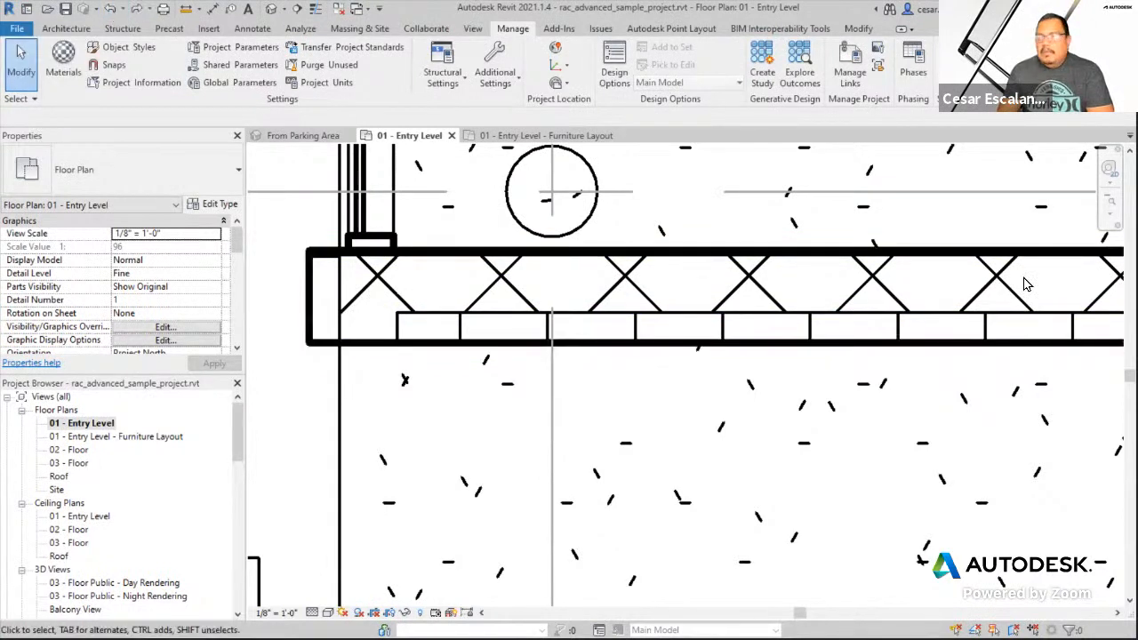
click(137, 10)
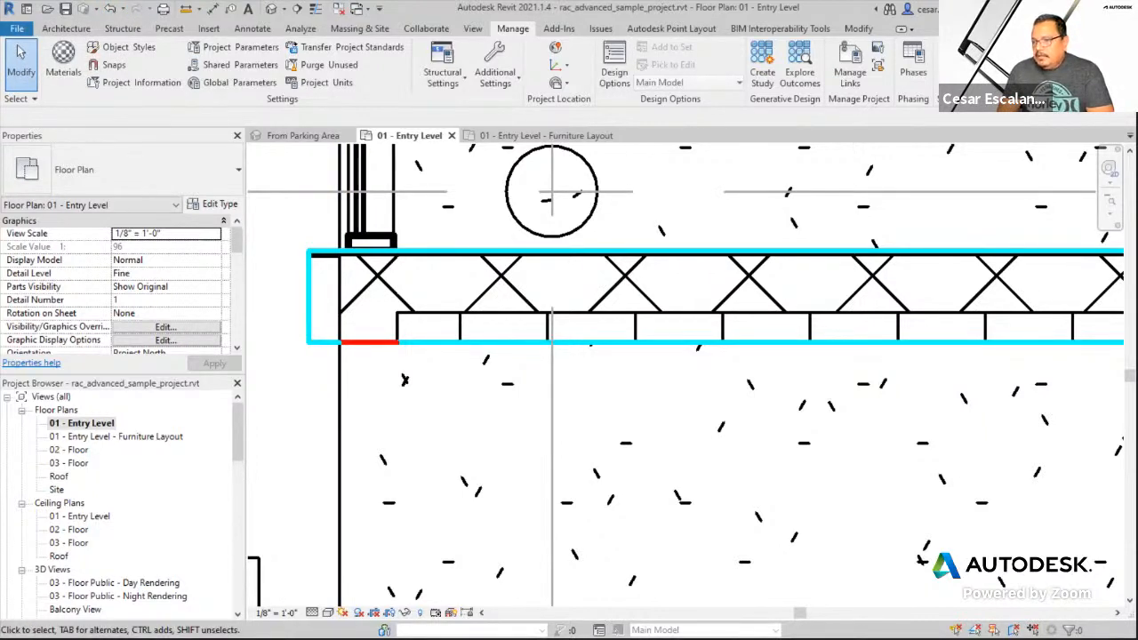
- Consult the Revit Element Visibility Override Hierarchy Pyramid in the browser and, back in Revit, undo the host layer cut line overrides
key(alt+Tab)
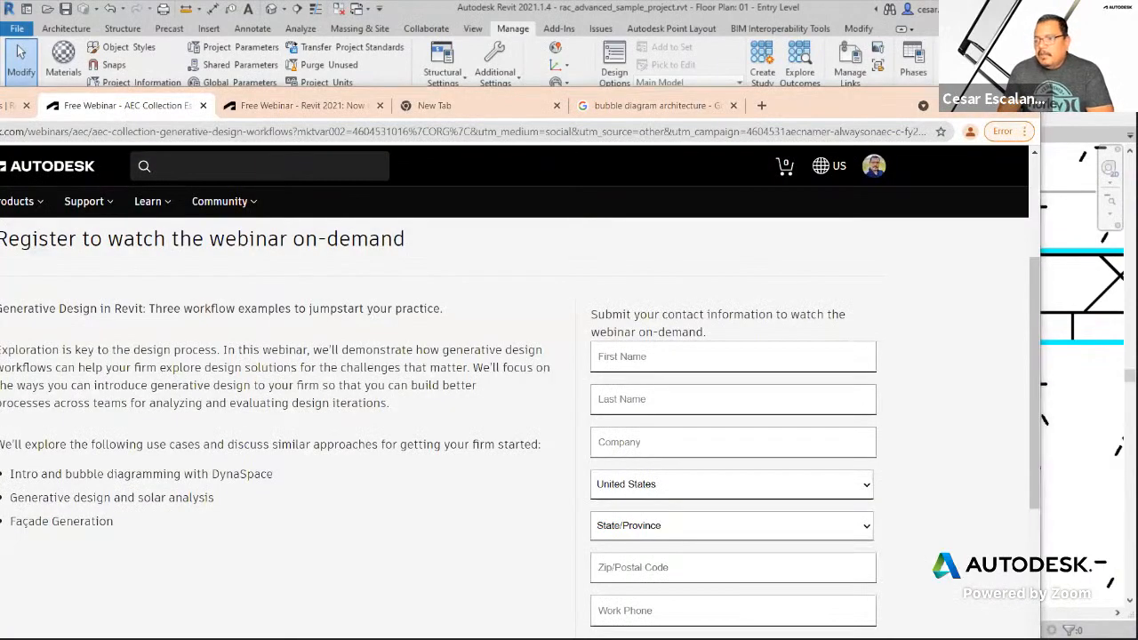
key(alt+Tab)
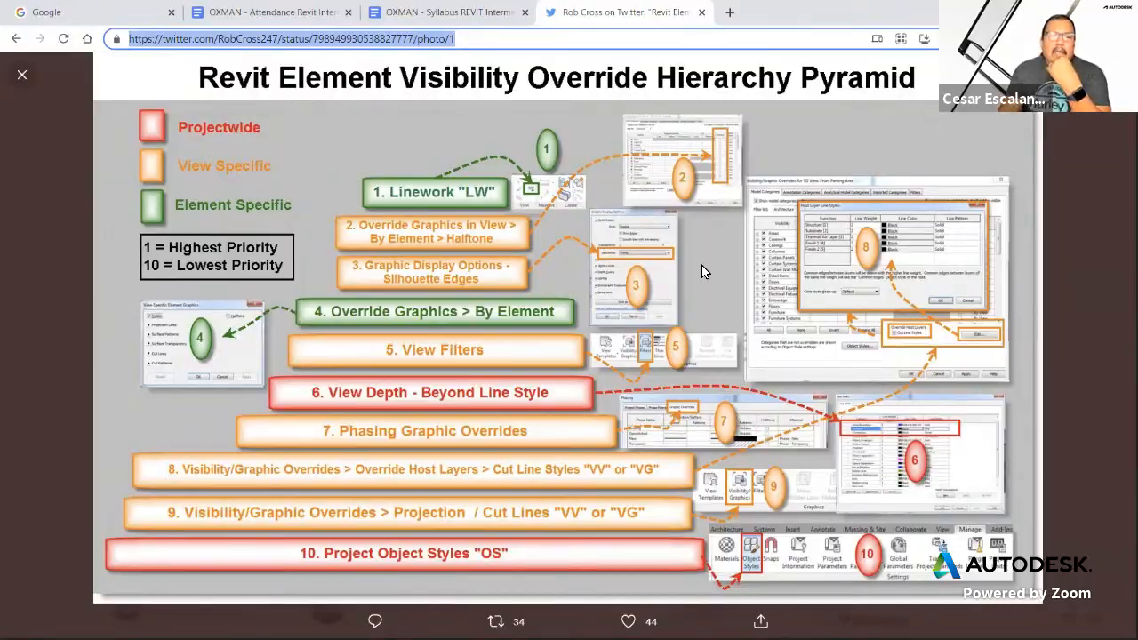
key(alt+Tab)
key(alt+Tab)
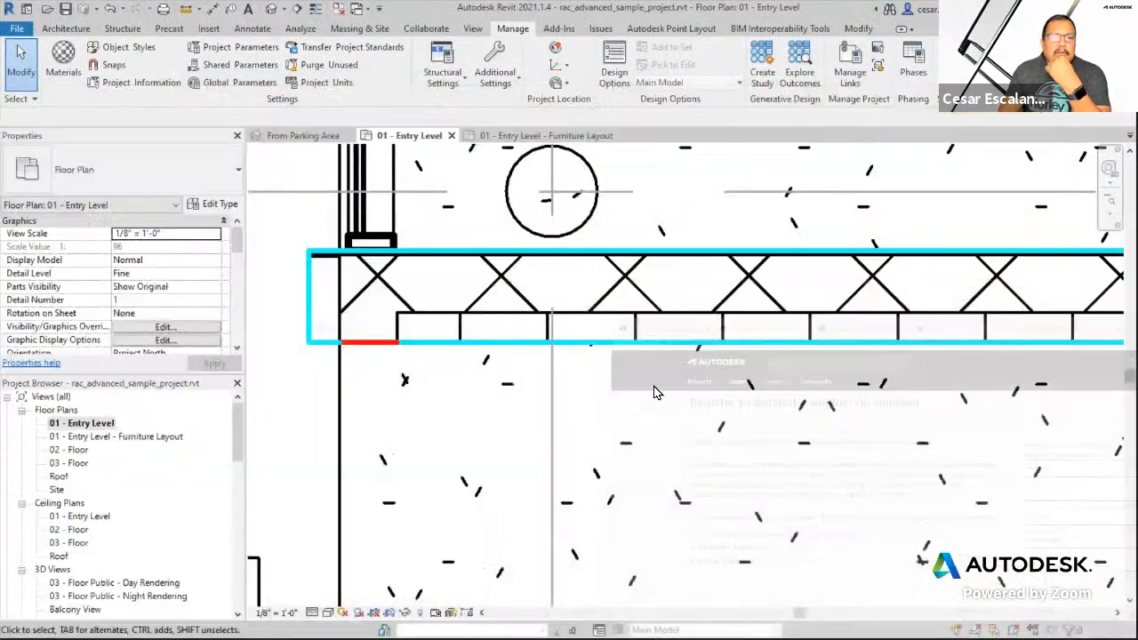
click(111, 9)
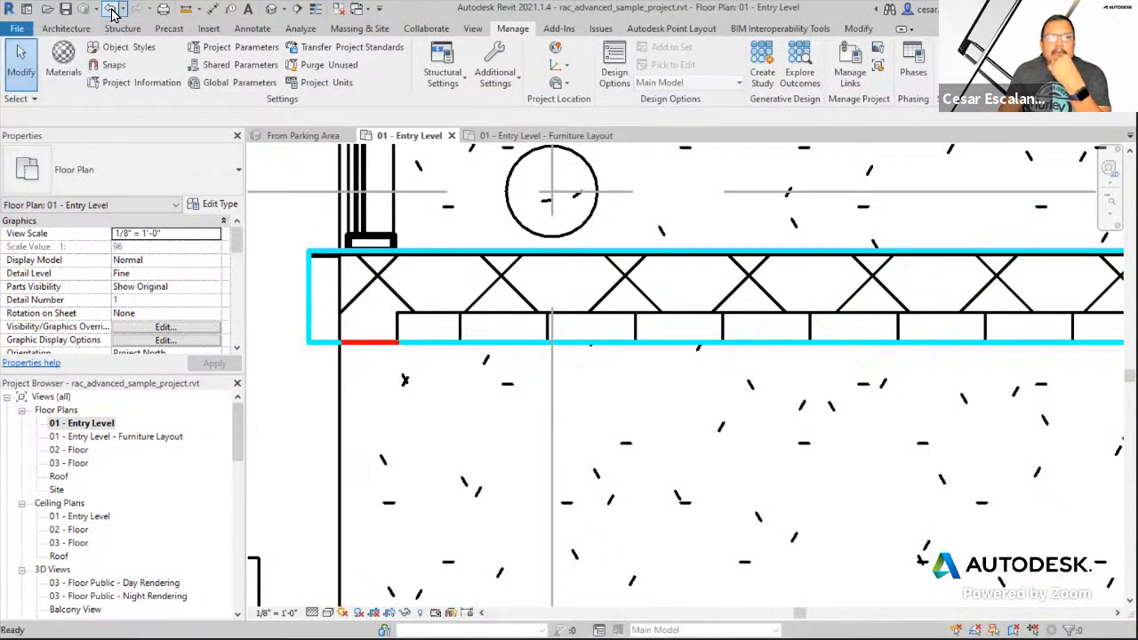
- Set Phase Created of the Exterior - Insulation on Masonry wall to Existing and look closely at its altered display in the plan
scroll(546, 413, down, 6)
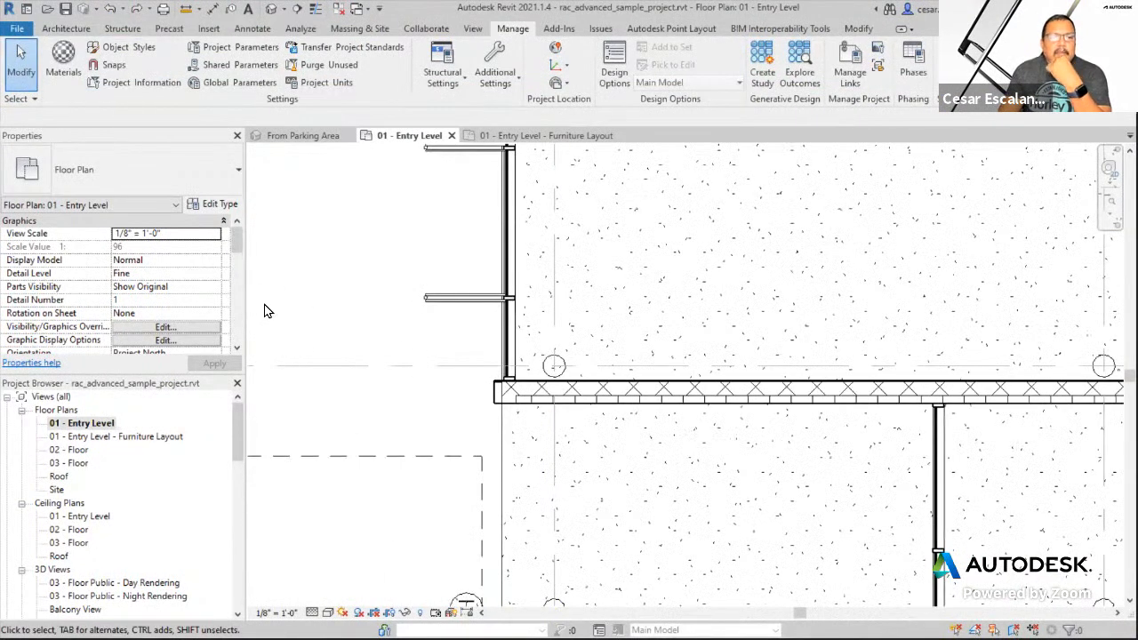
drag(237, 242, 234, 363)
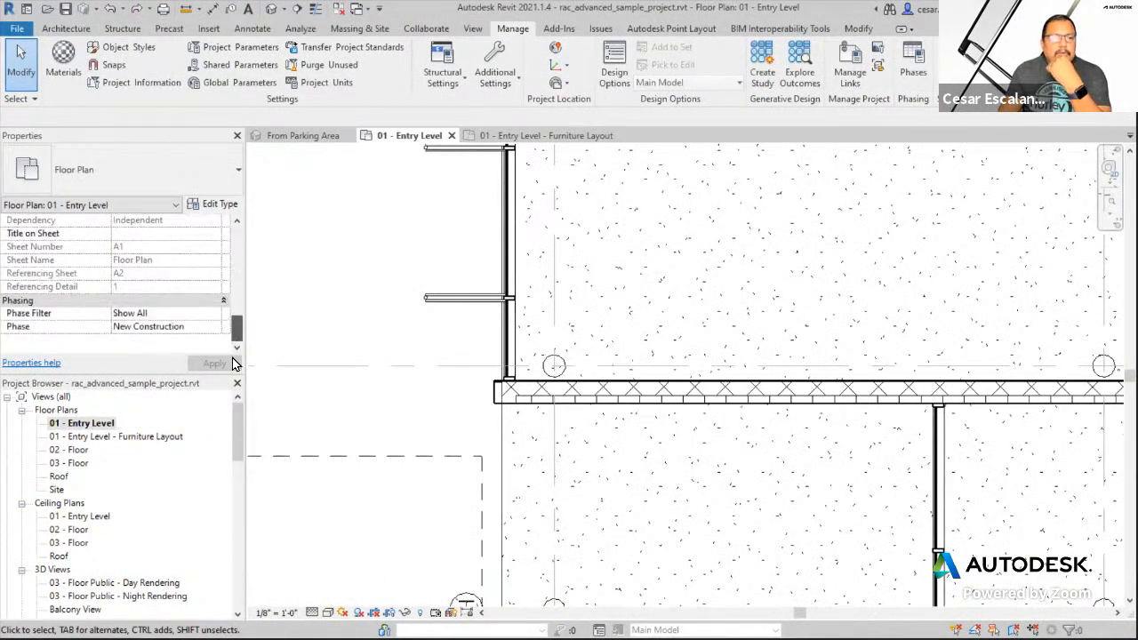
click(662, 403)
click(213, 313)
click(214, 313)
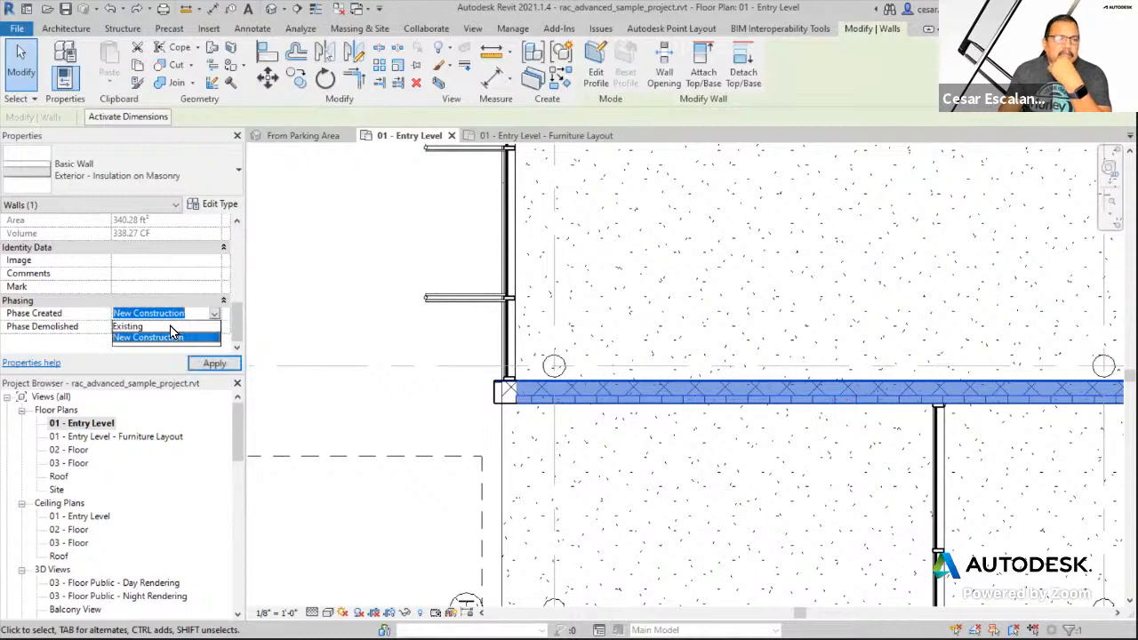
click(170, 326)
click(211, 363)
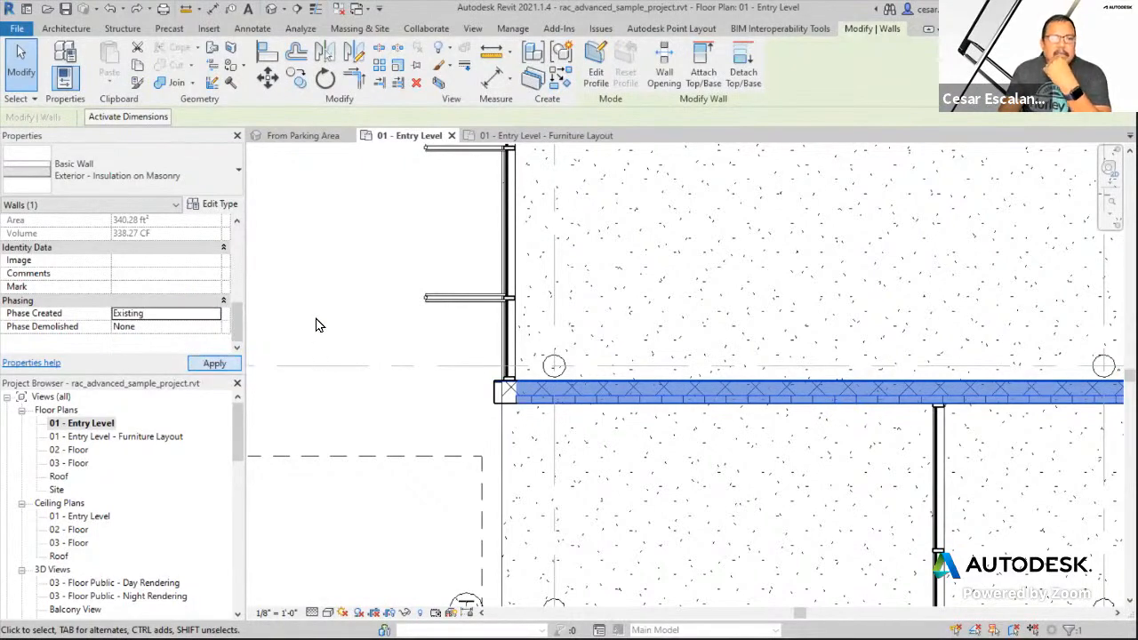
key(Escape)
scroll(625, 417, up, 2)
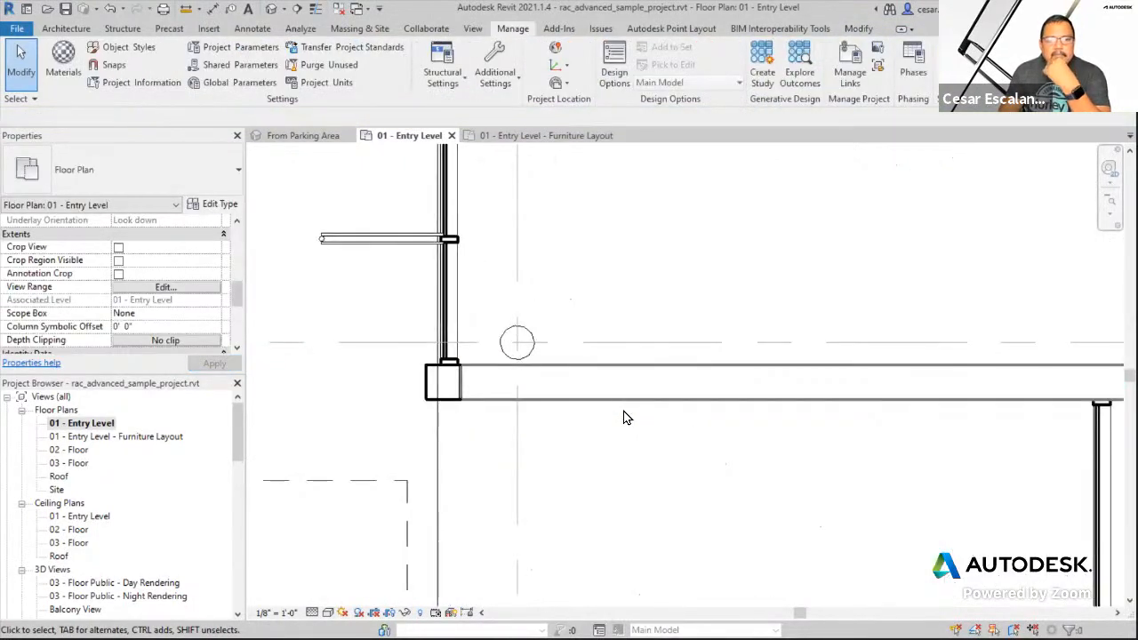
scroll(625, 417, up, 4)
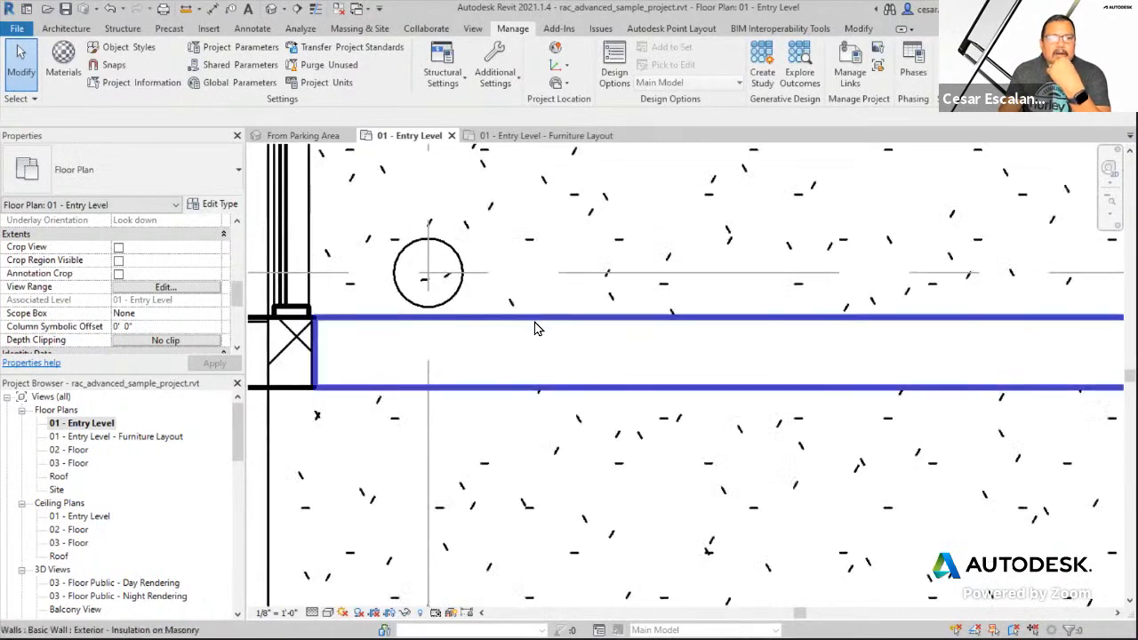
middle_drag(695, 368, 842, 378)
- Examine the Phasing graphic overrides for the Existing phase status against the wall in the plan, and close the settings without changes
drag(237, 297, 237, 349)
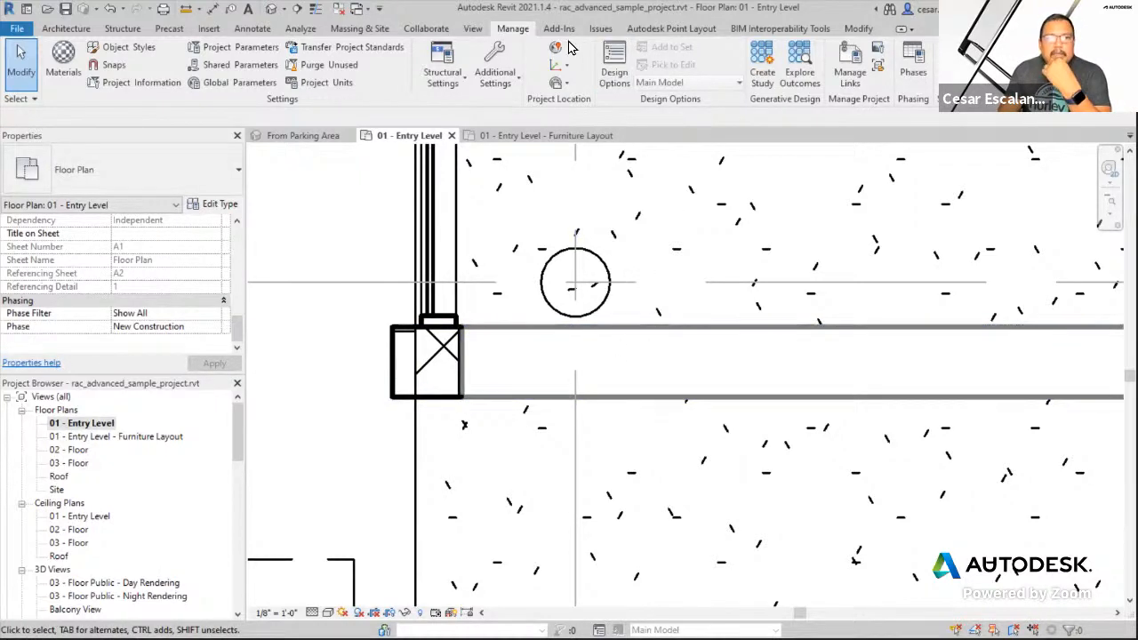
click(902, 68)
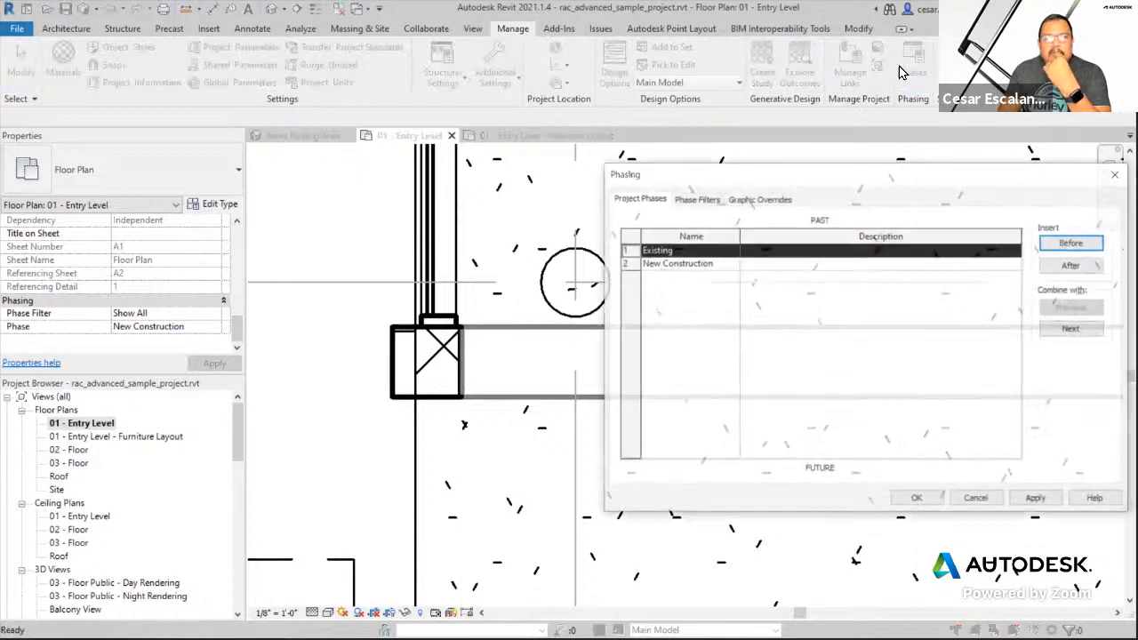
click(758, 198)
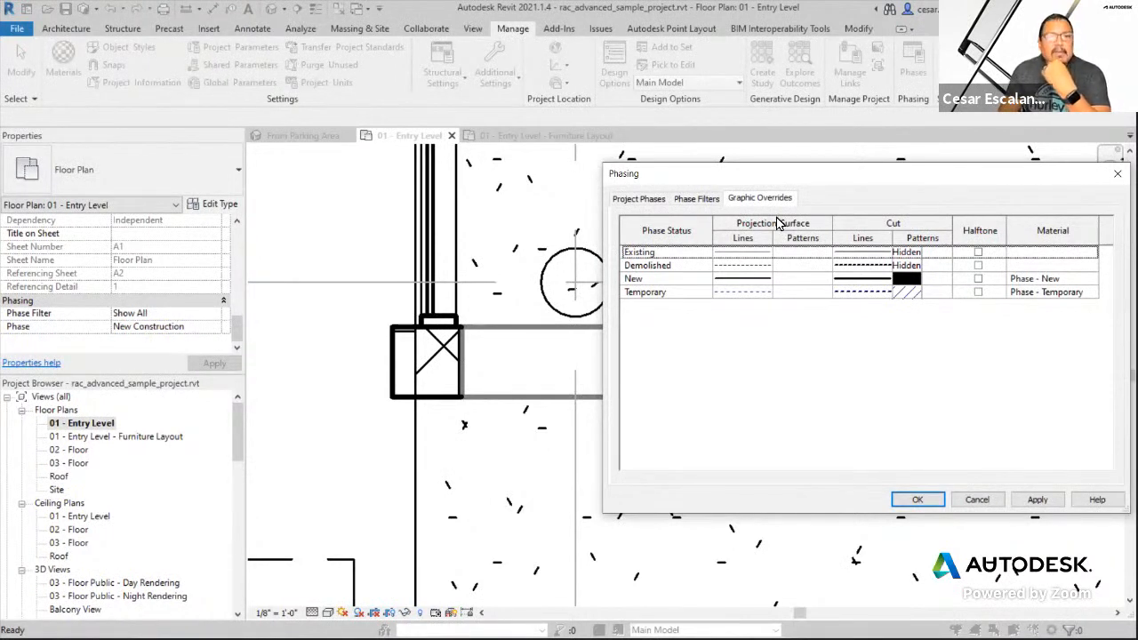
drag(807, 185, 698, 516)
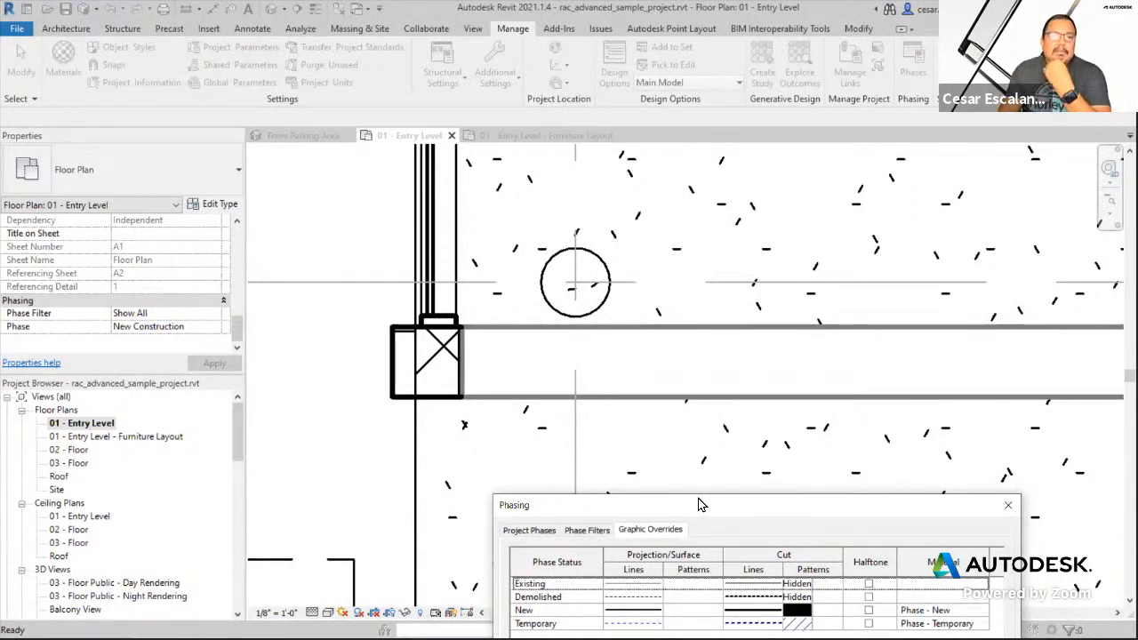
drag(698, 505, 793, 286)
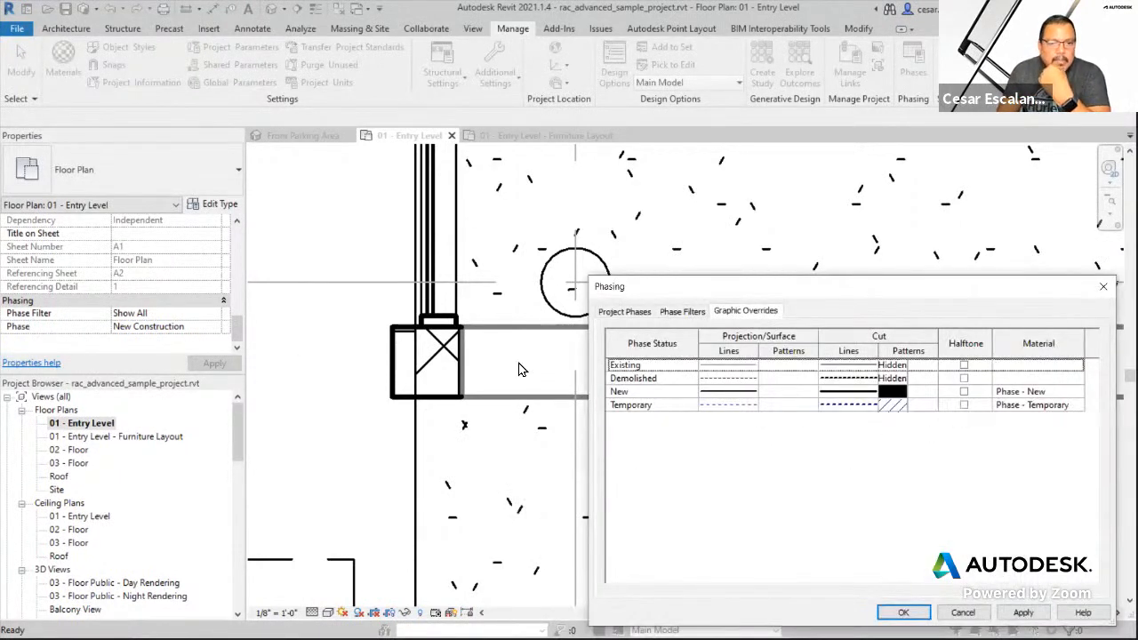
click(730, 367)
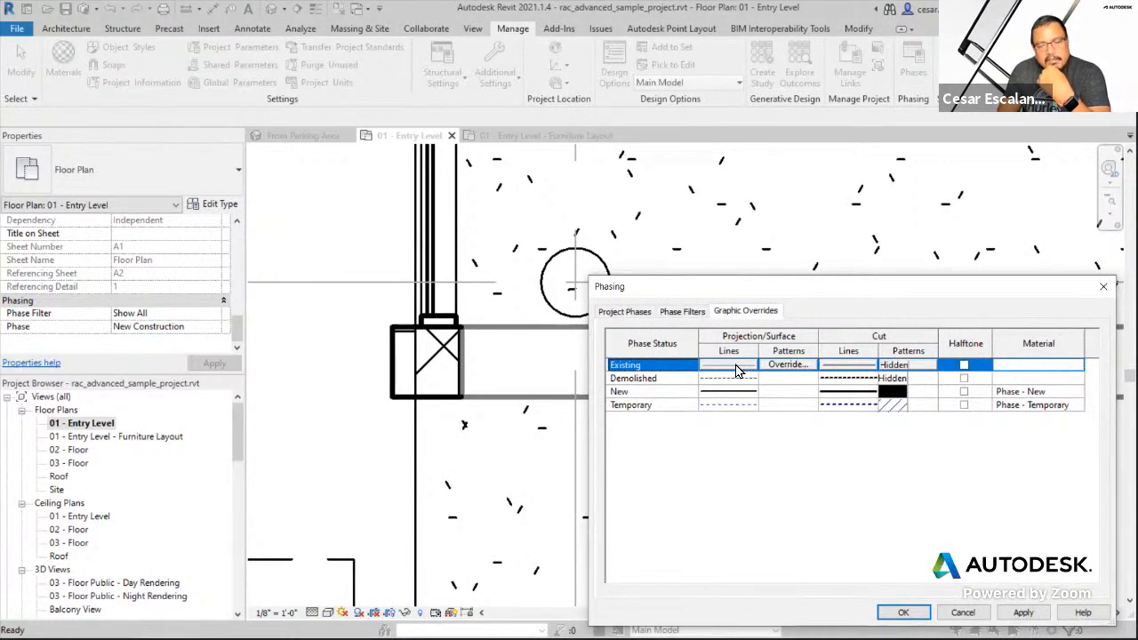
click(962, 612)
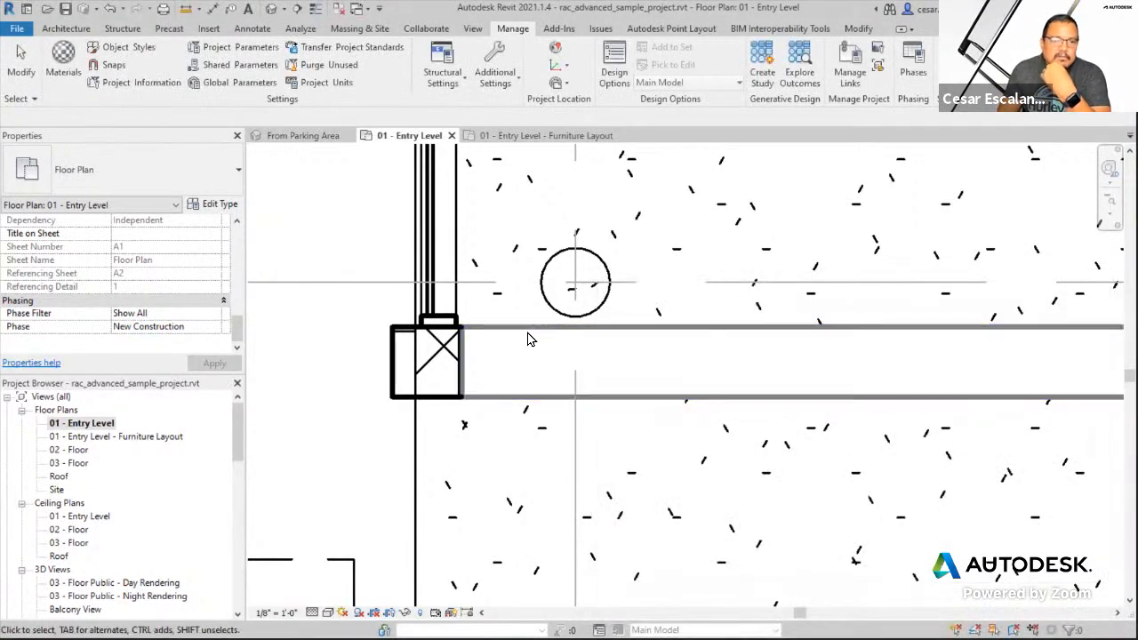
- Check the masonry wall's phasing properties and consult the View Depth level of the override hierarchy pyramid in the browser before returning to Revit
click(611, 334)
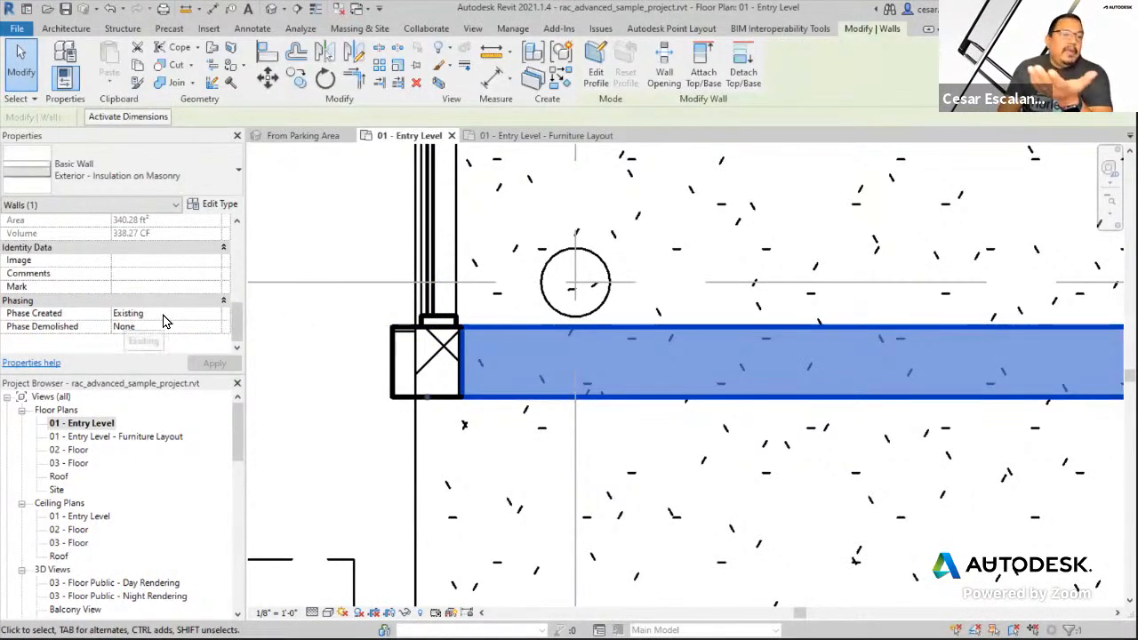
click(298, 410)
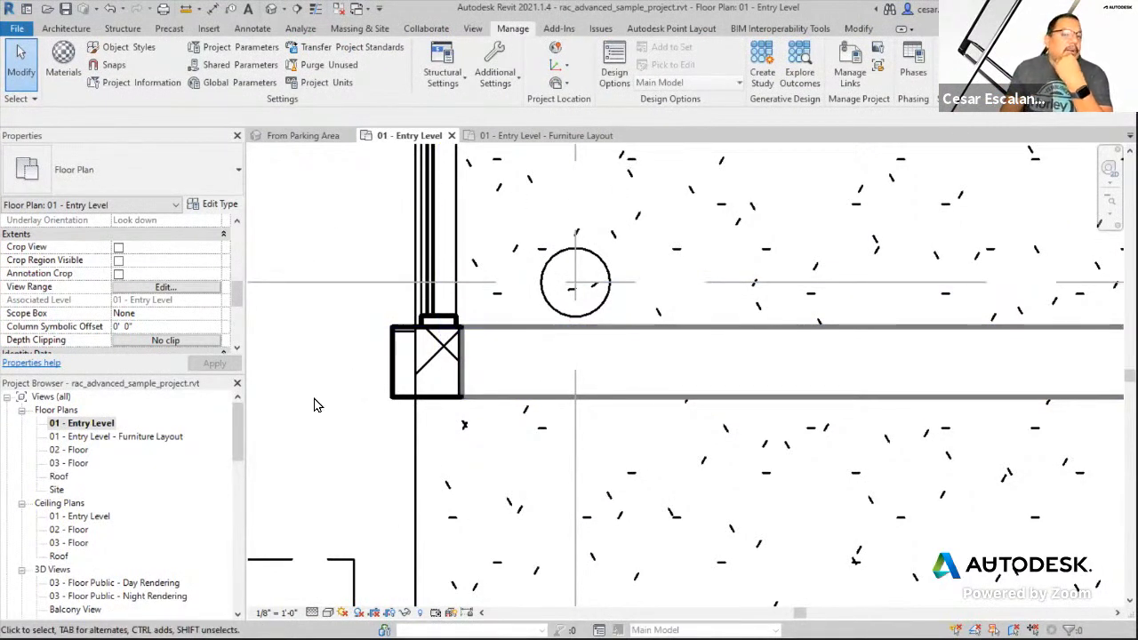
scroll(316, 407, down, 3)
scroll(797, 392, down, 2)
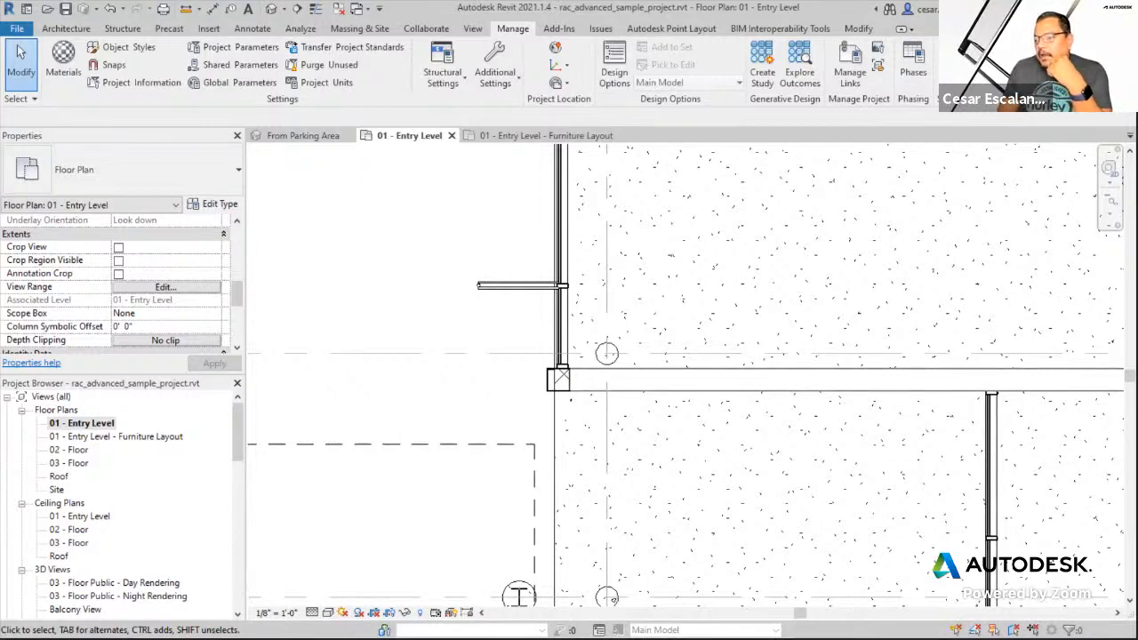
key(alt+Tab)
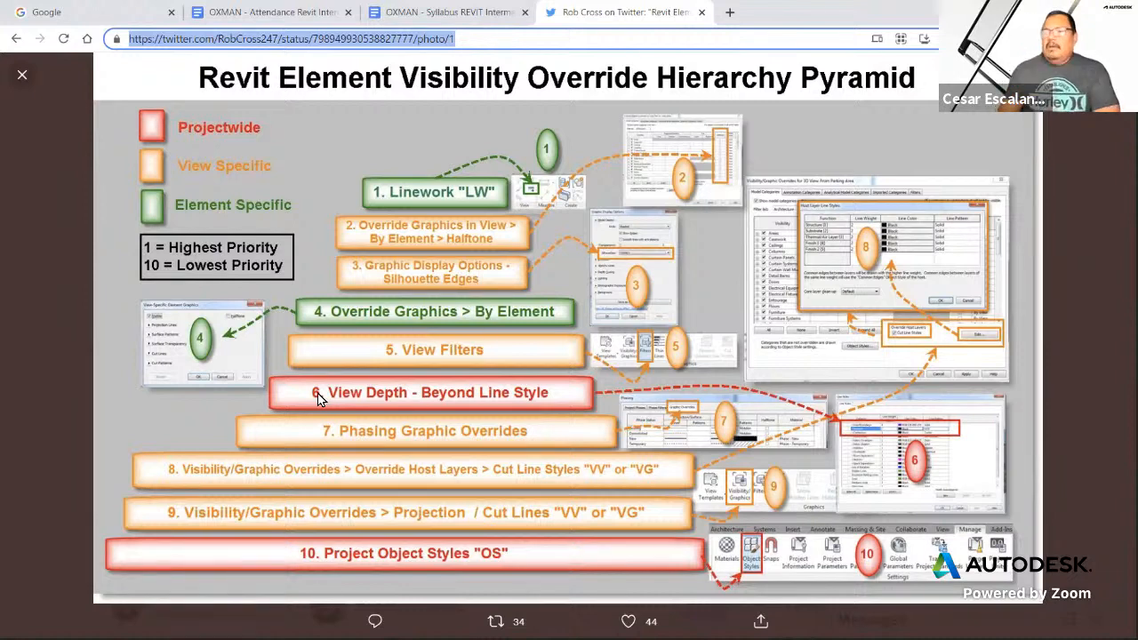
key(alt+Tab)
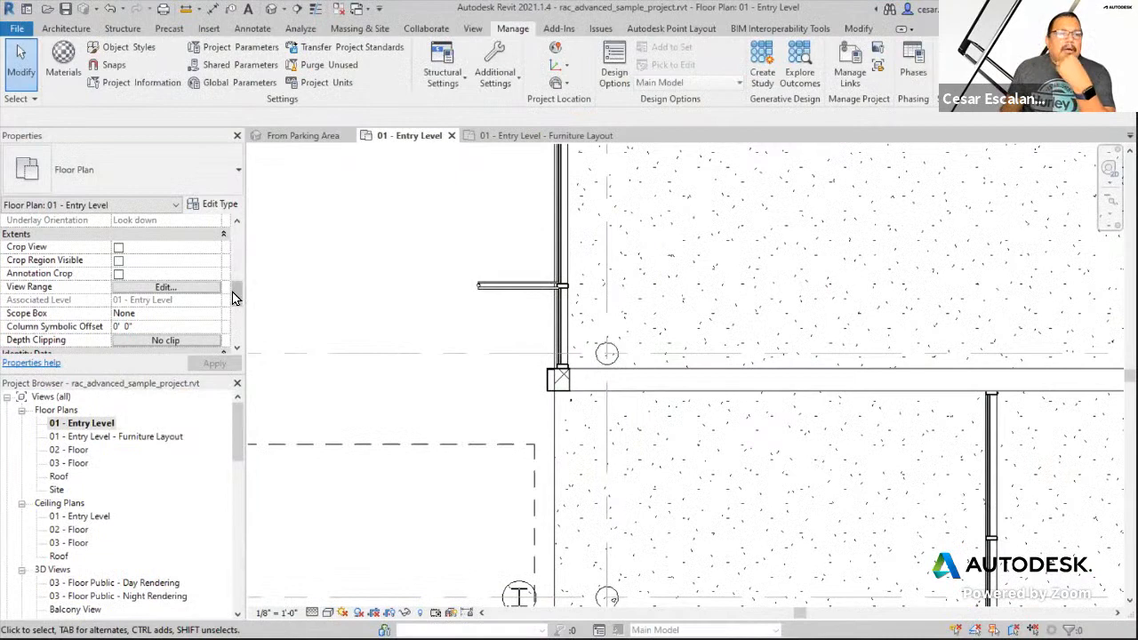
- Open the Entry Level plan's View Range and inspect the level options available for View Depth
click(188, 287)
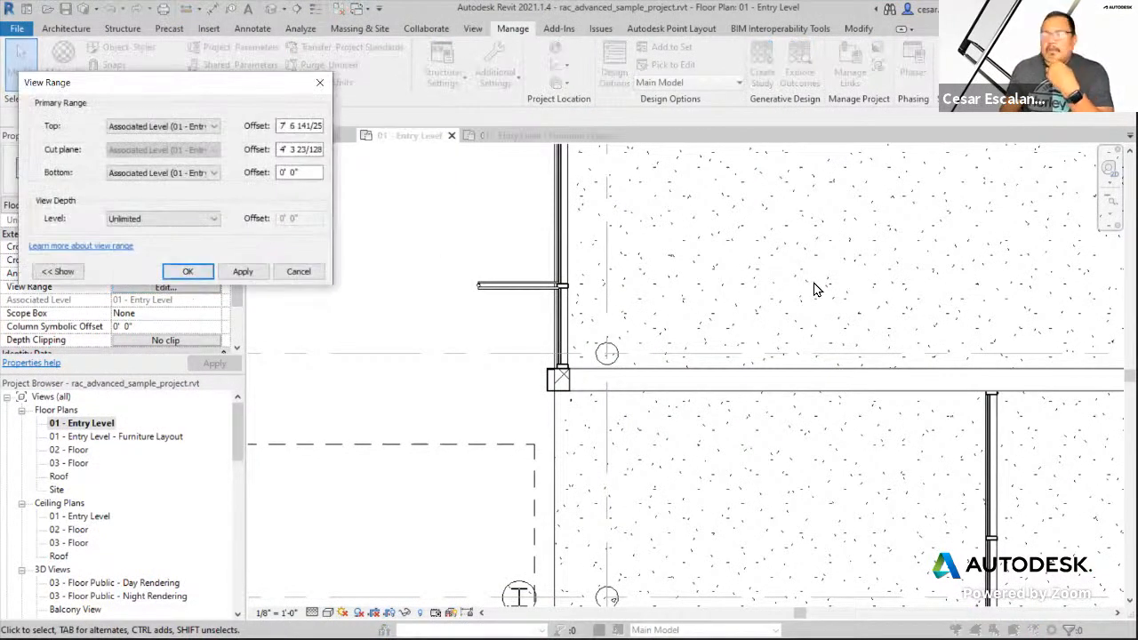
click(118, 223)
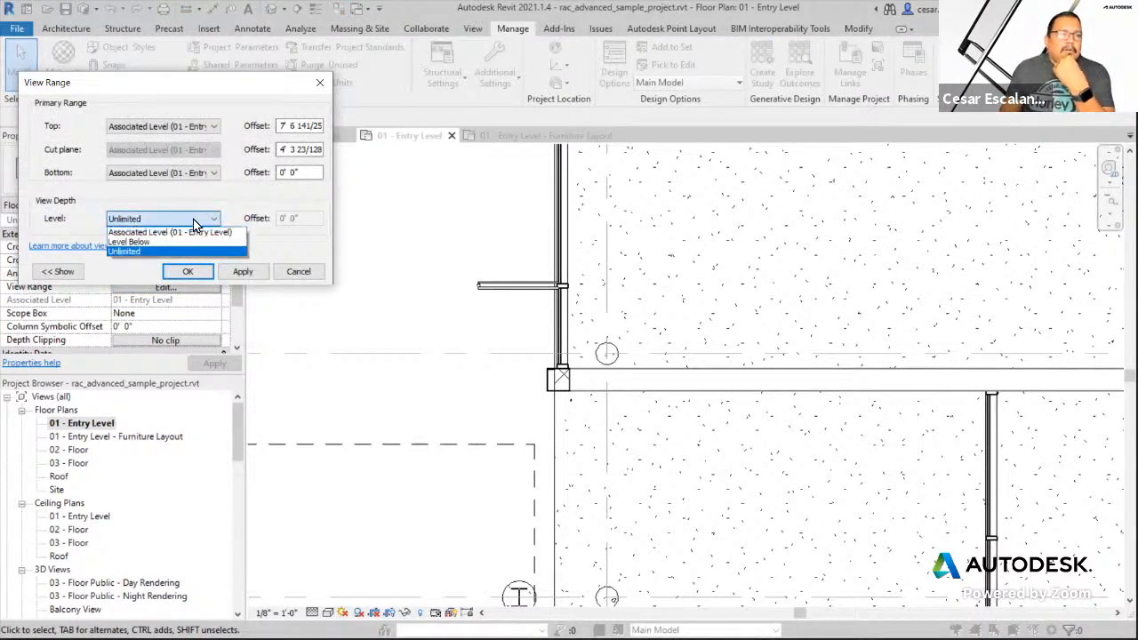
click(67, 216)
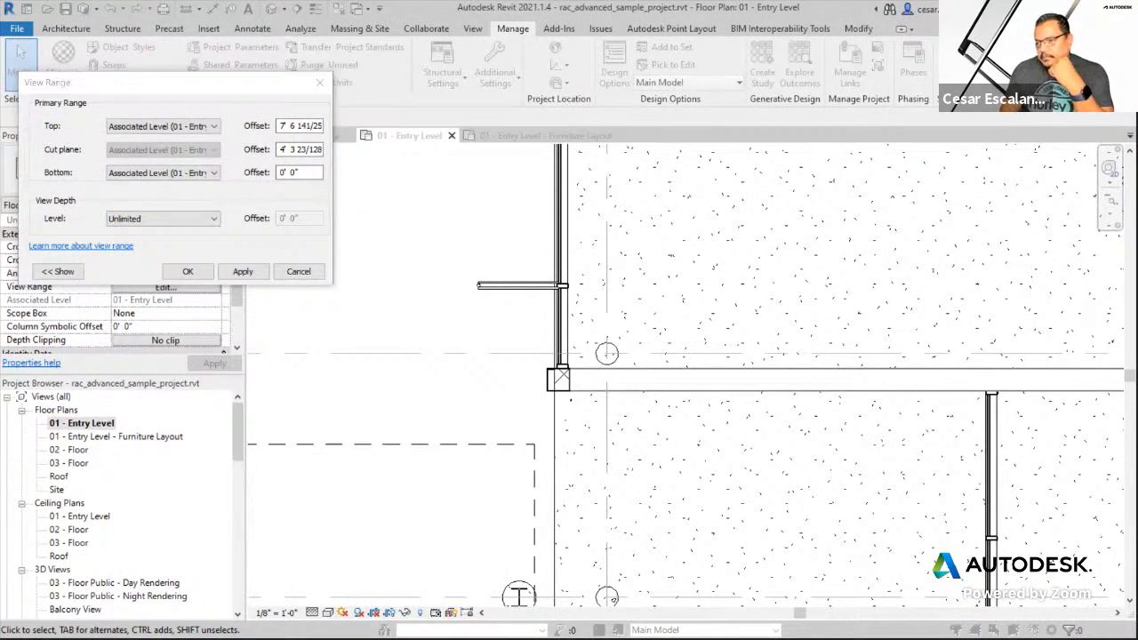
- Switch to the RF-Compiled presentation in PowerPoint, find the View Range slide and present it as a slide show
key(alt+Tab)
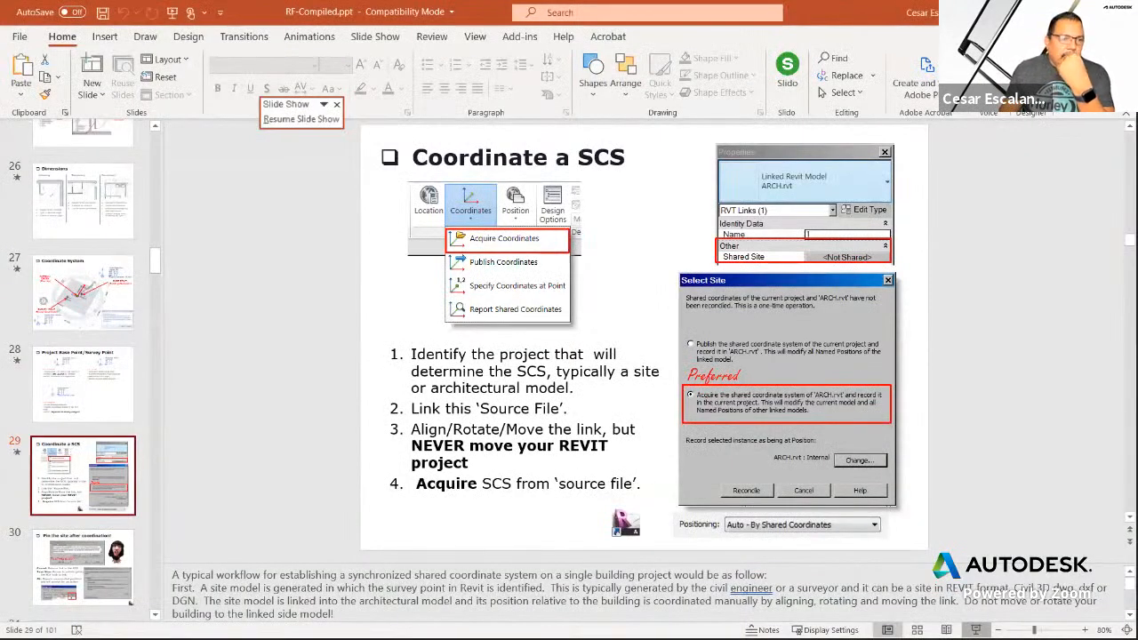
scroll(83, 373, down, 5)
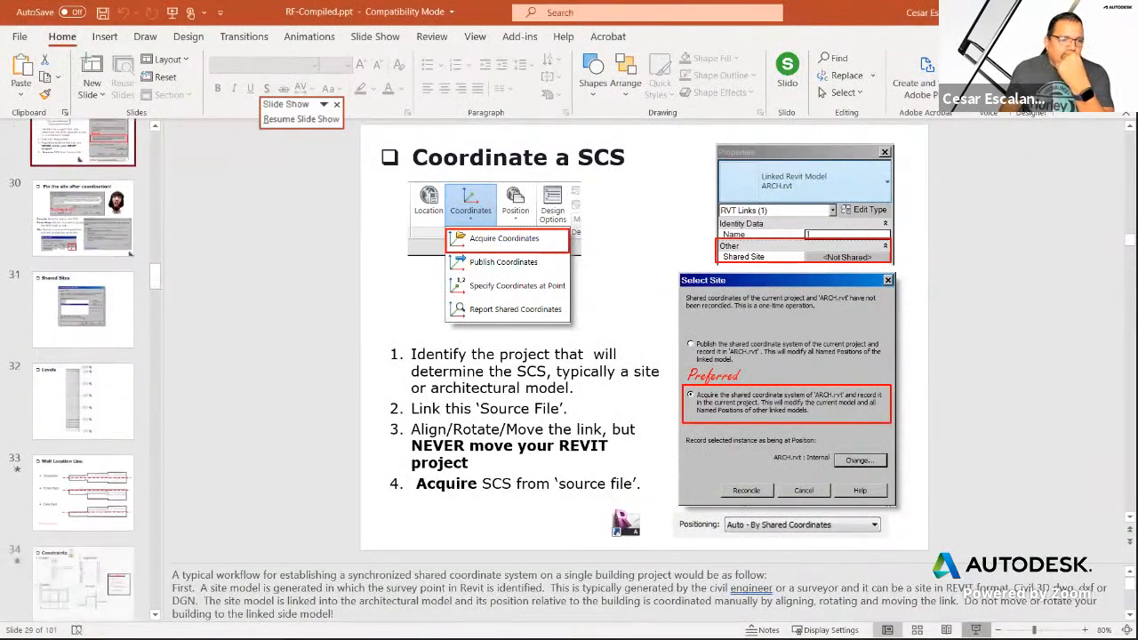
scroll(83, 356, down, 12)
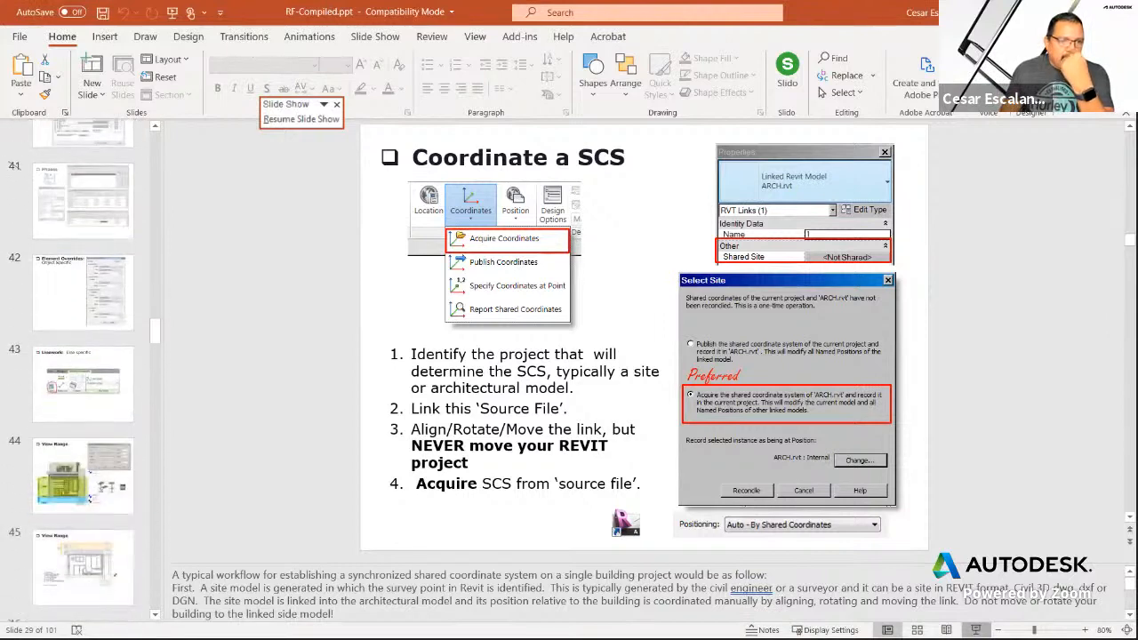
click(83, 254)
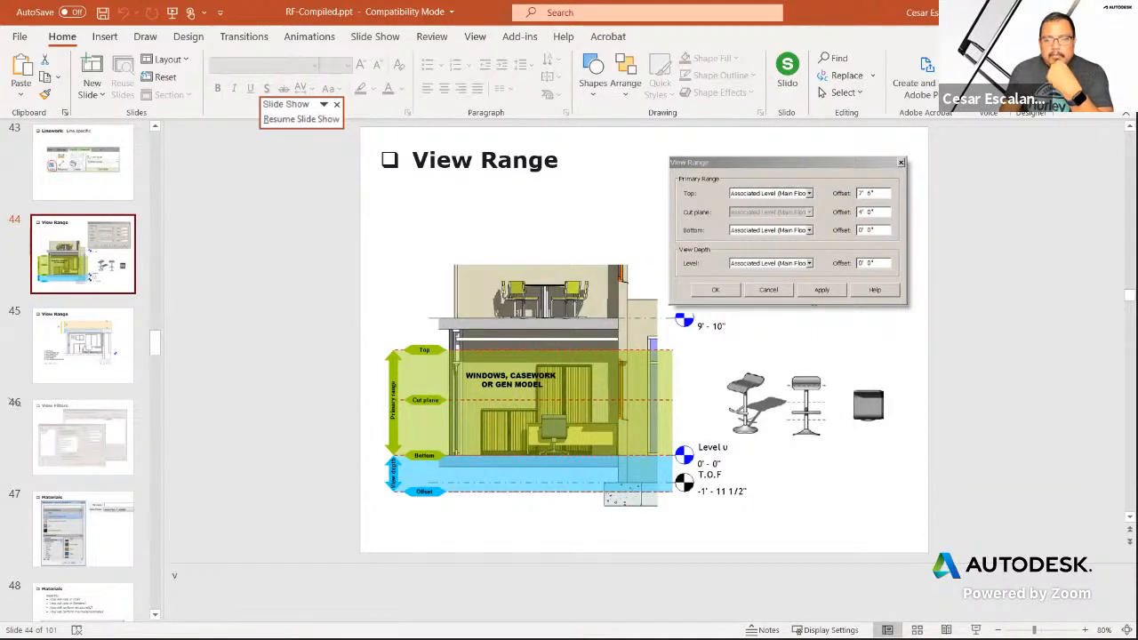
click(976, 631)
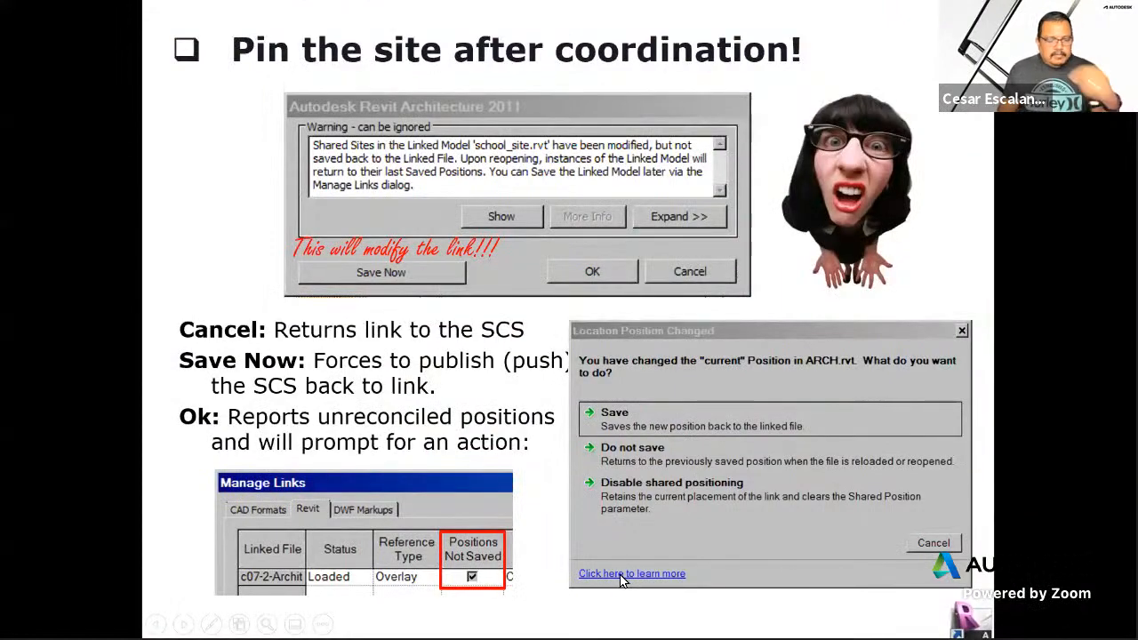
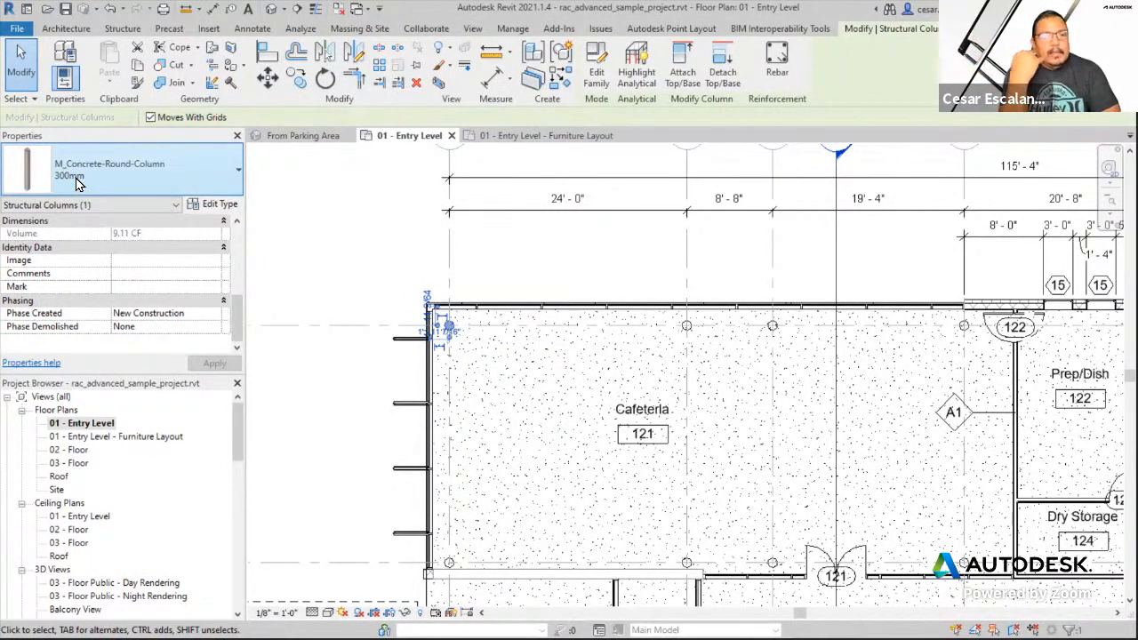
- Deselect the round column, open the Entry Level plan's view filter editor and select the rule-based filters group
click(377, 272)
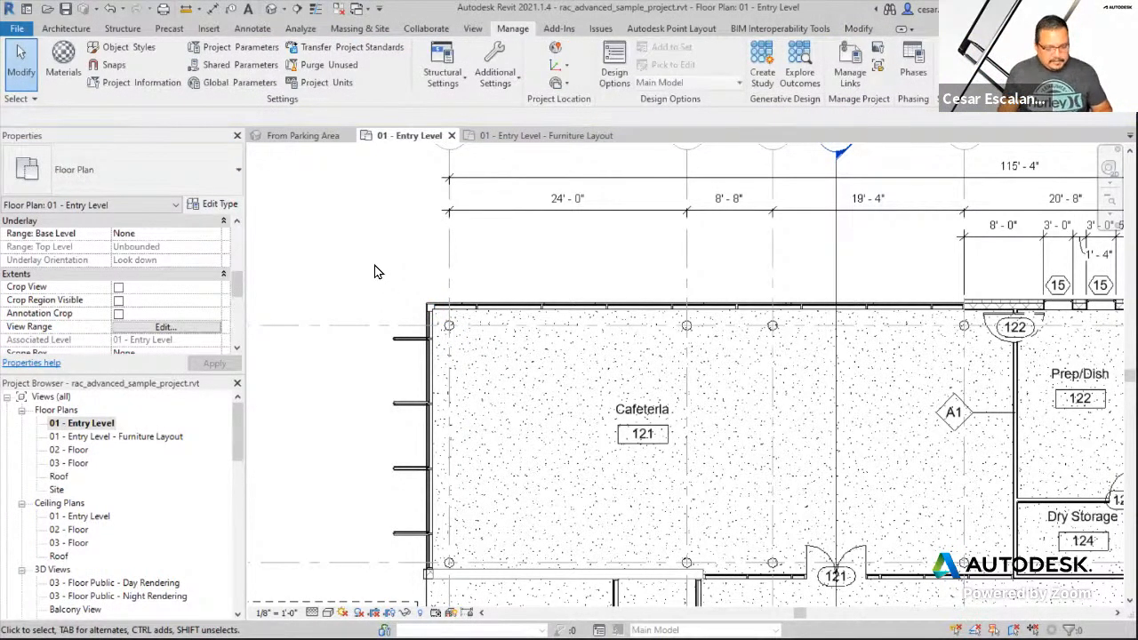
key(v)
key(g)
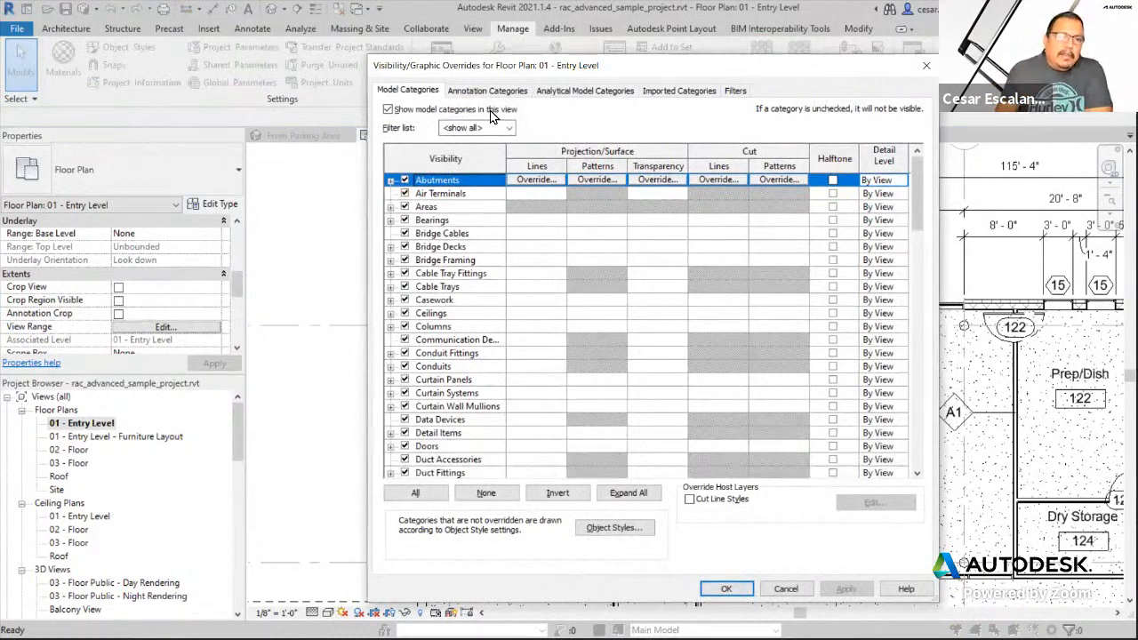
click(734, 91)
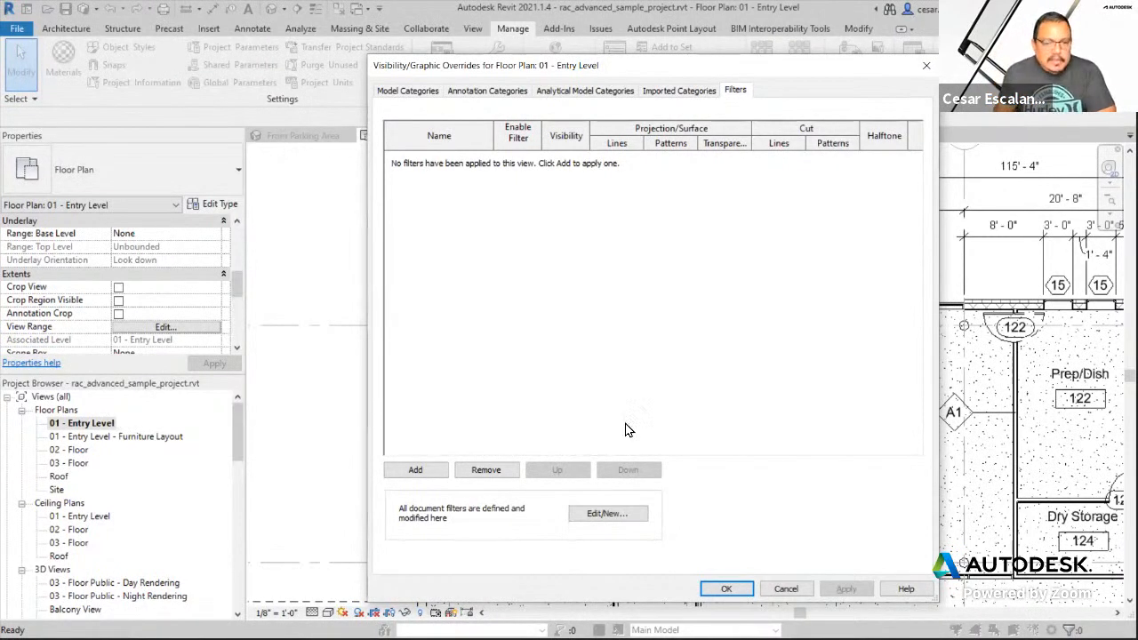
click(608, 514)
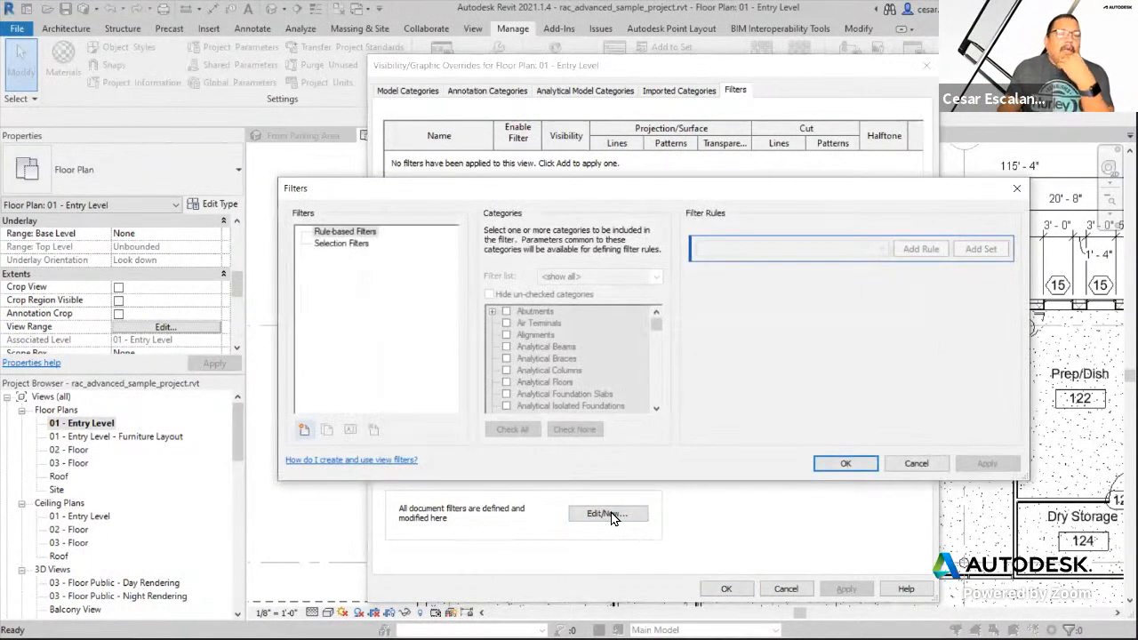
click(359, 244)
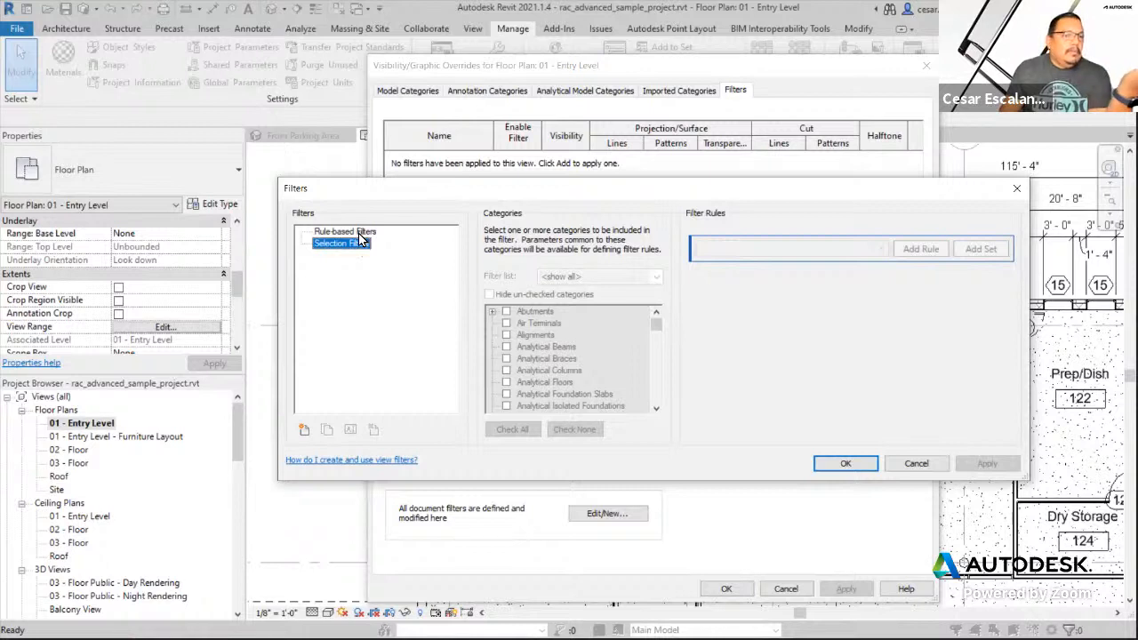
click(358, 232)
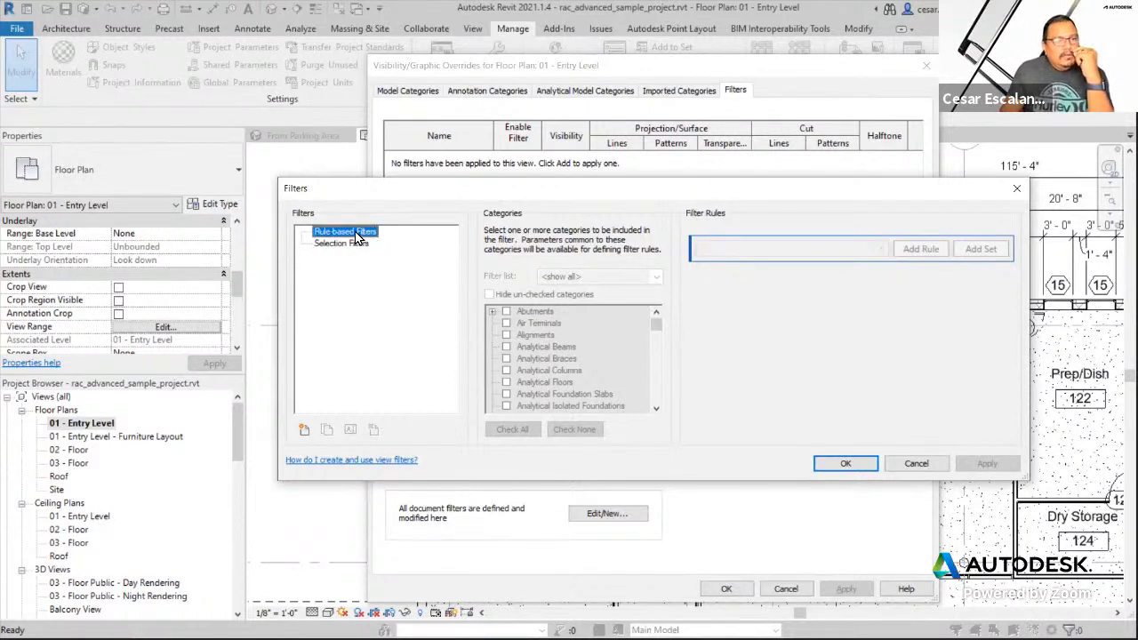
- Create a rule-defined view filter named Columns 300
click(303, 431)
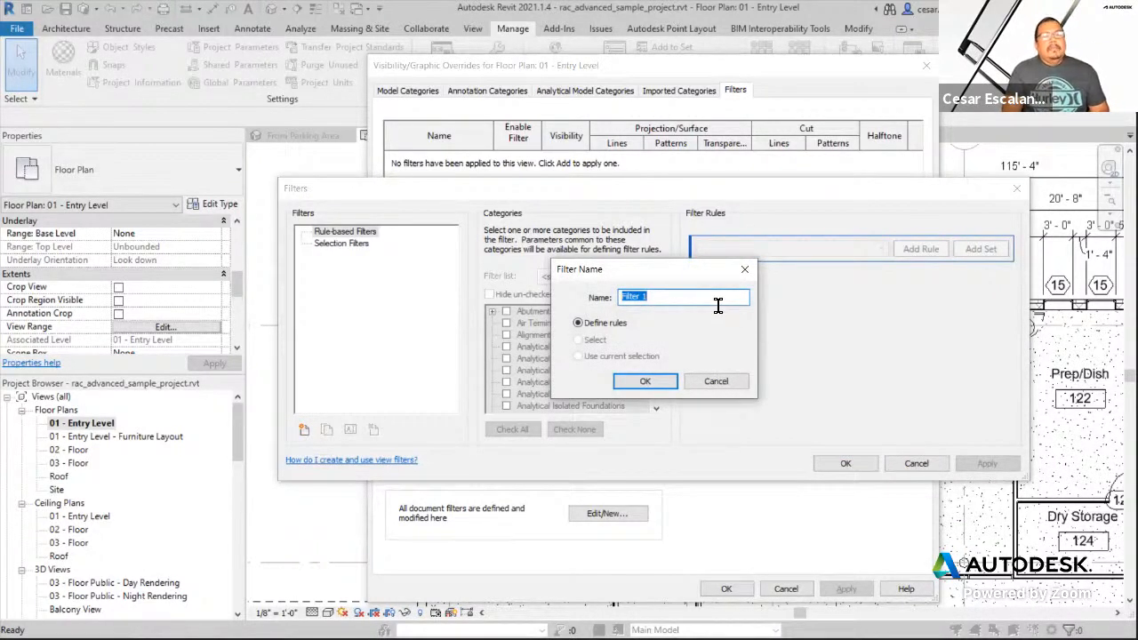
text(Column)
text(s 18x)
key(BackSpace)
key(BackSpace)
key(BackSpace)
text(300)
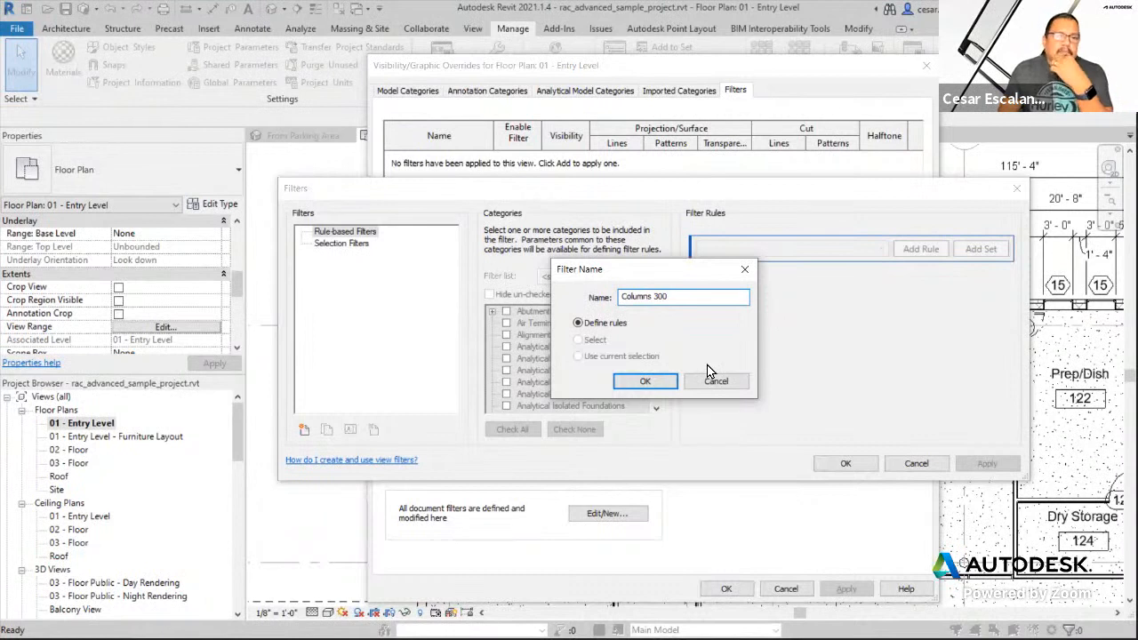
key(Return)
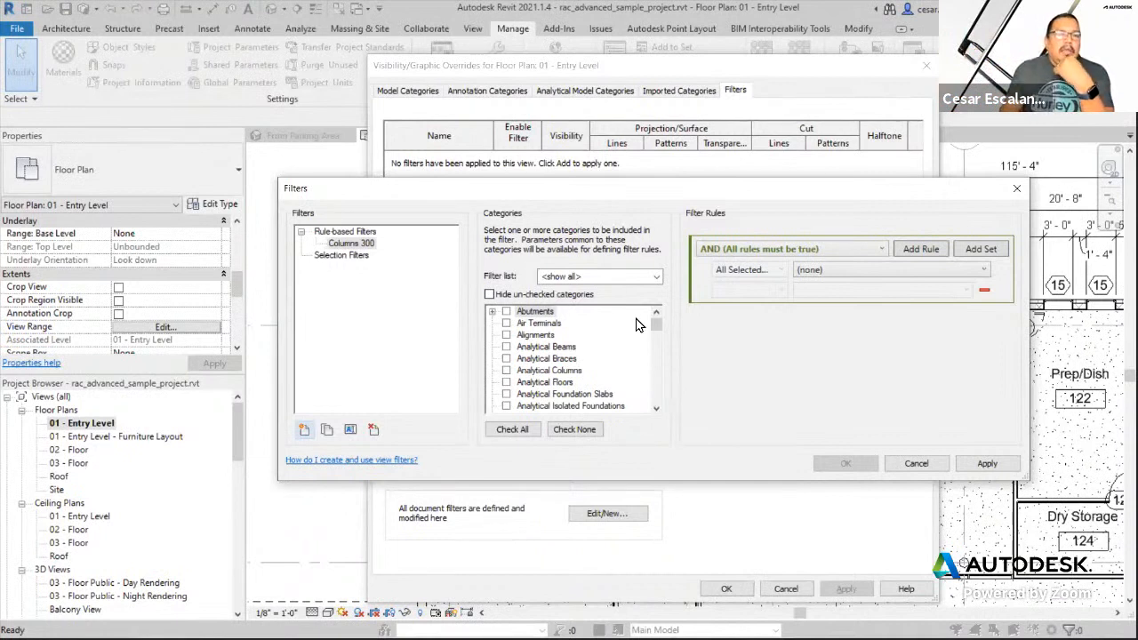
- Assign the Columns category to the Columns 300 filter and set its rule to Type Name contains 300
drag(657, 325, 659, 341)
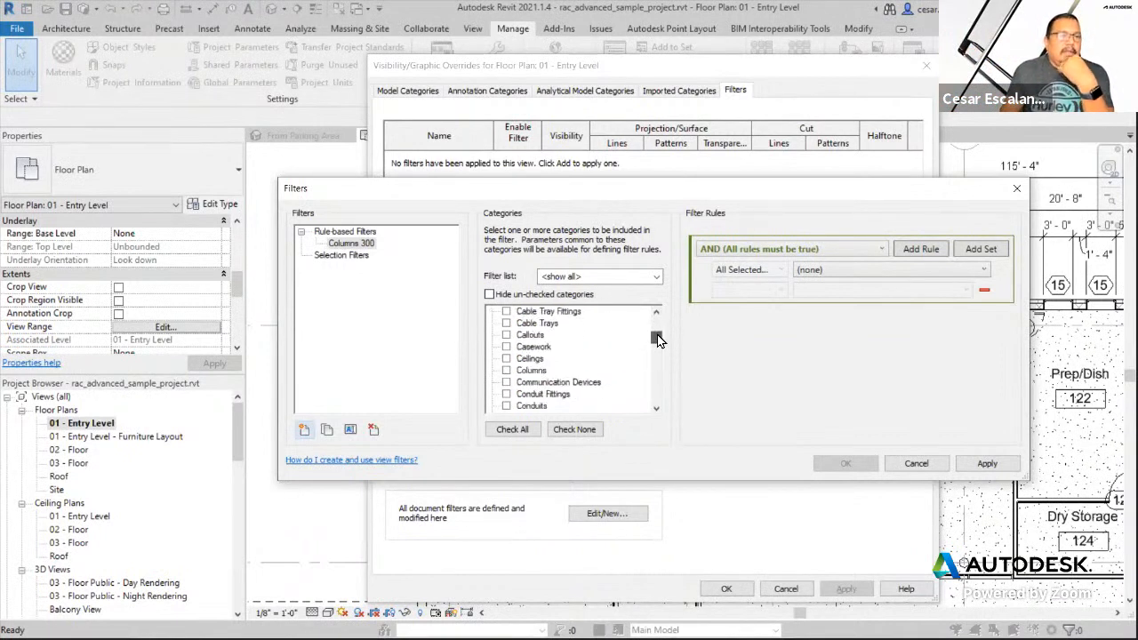
click(506, 370)
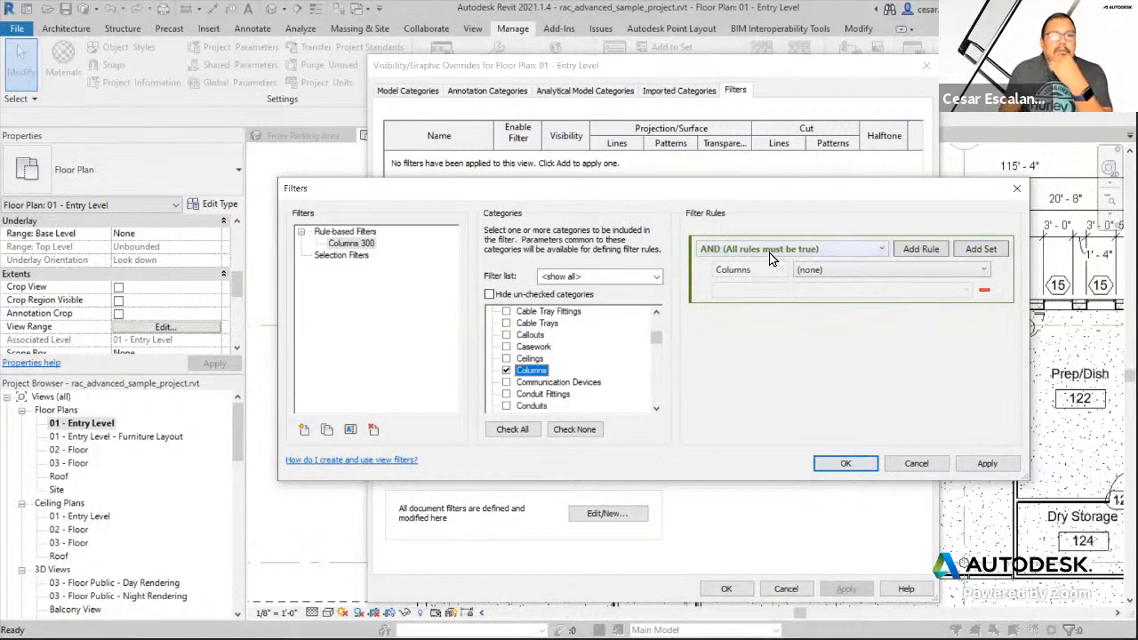
click(816, 270)
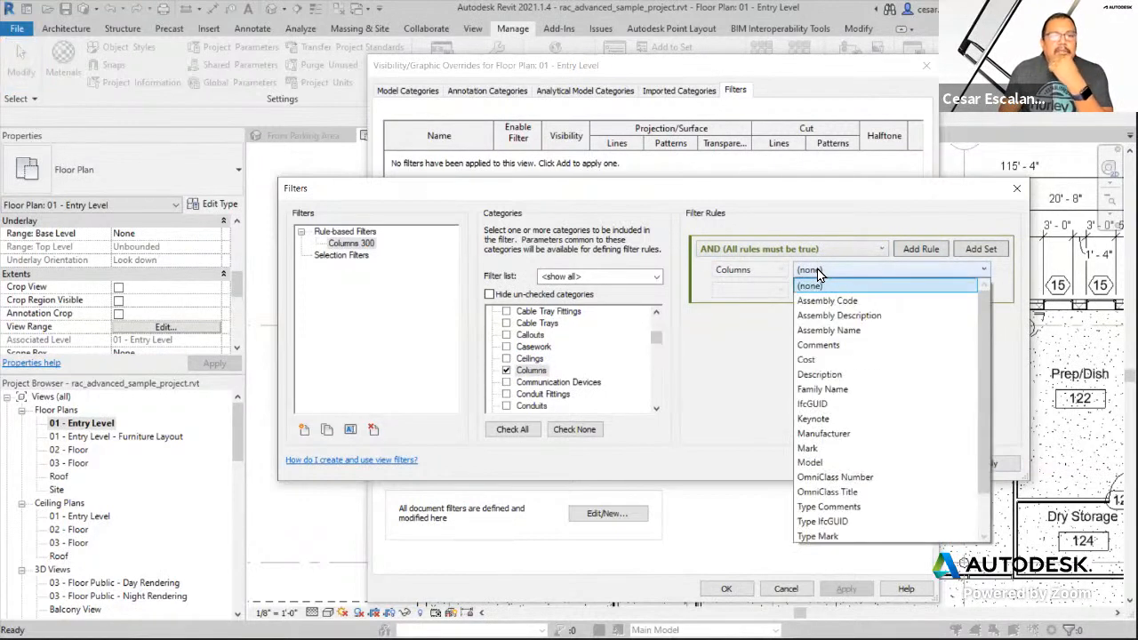
click(835, 389)
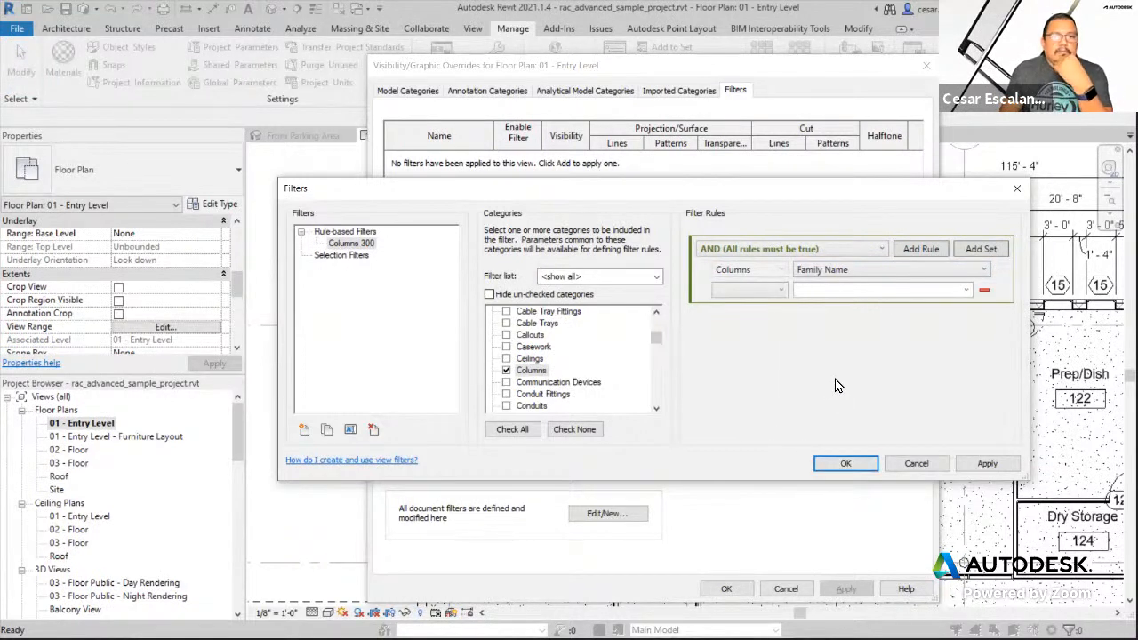
click(849, 276)
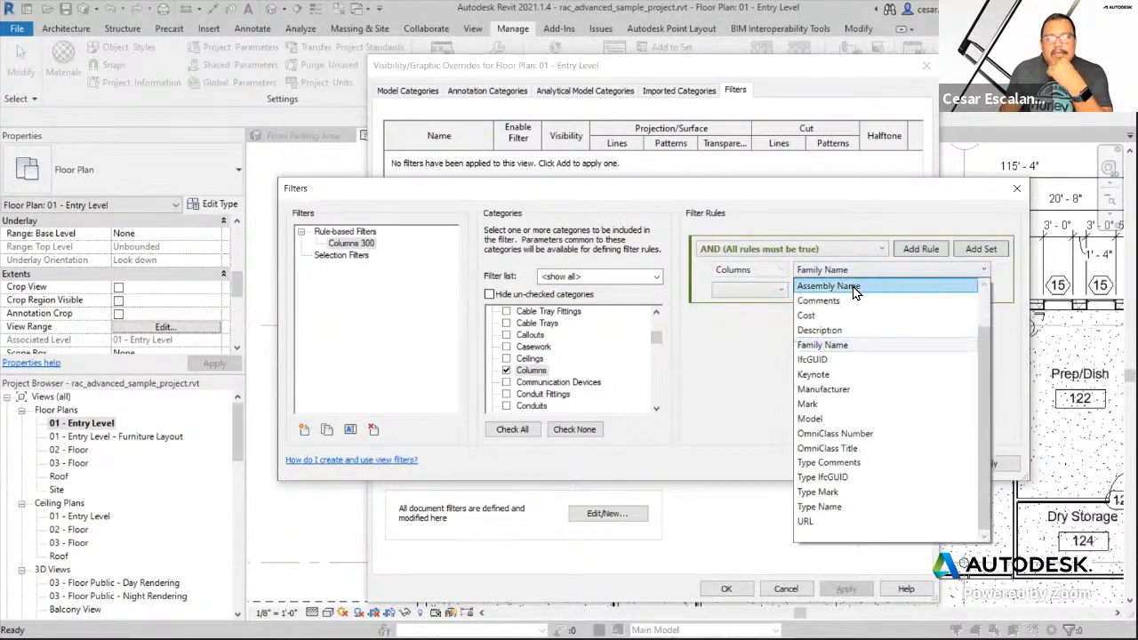
click(833, 506)
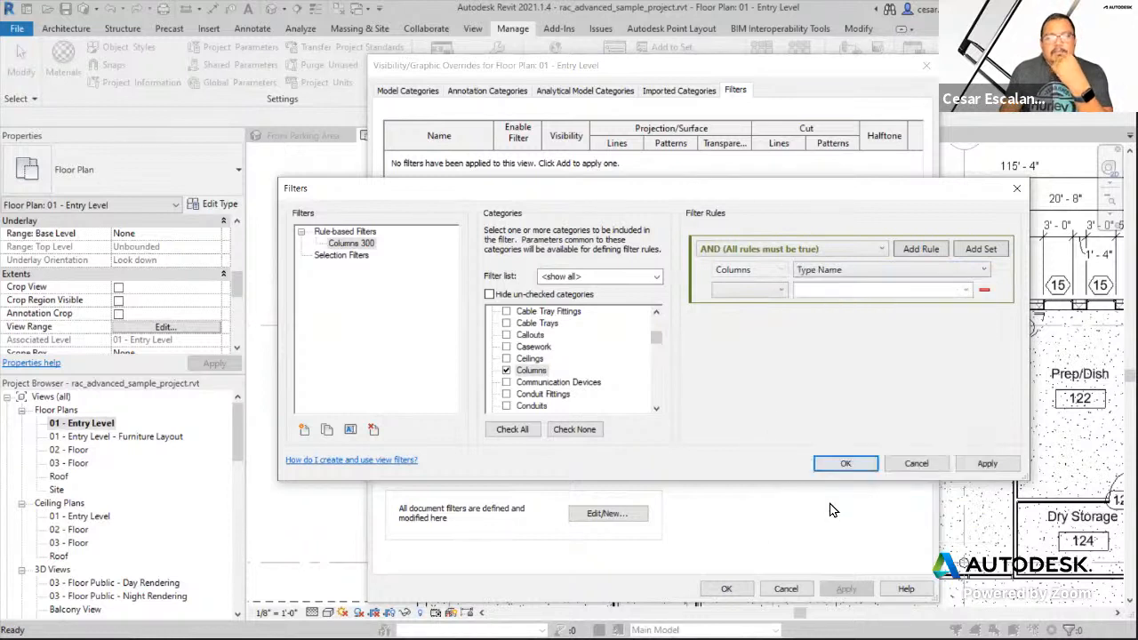
click(779, 291)
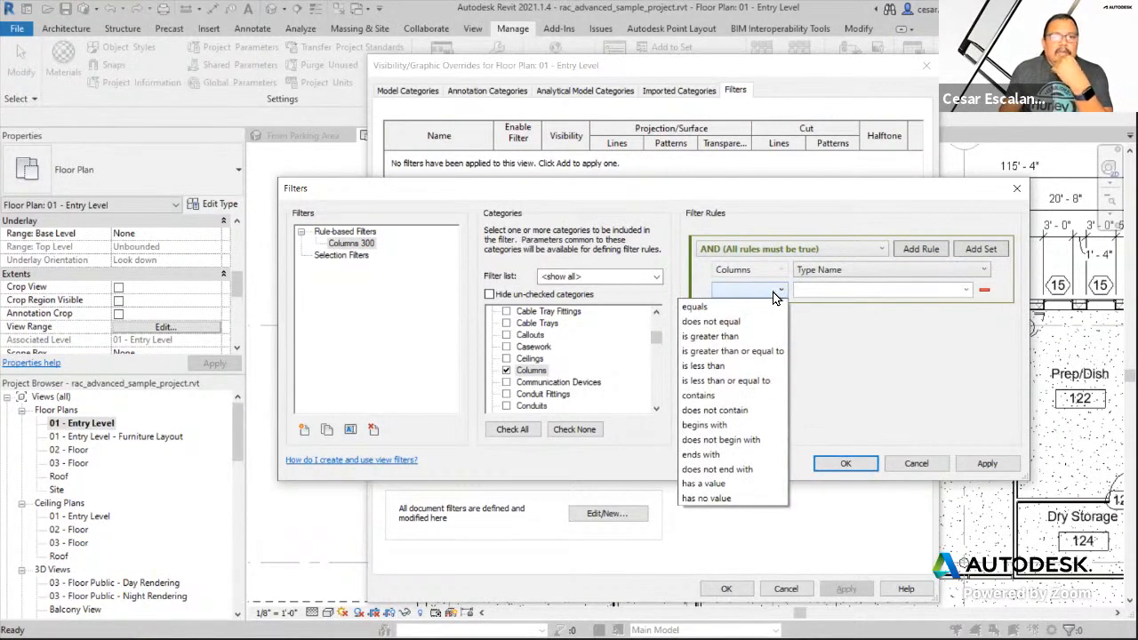
click(722, 392)
click(823, 292)
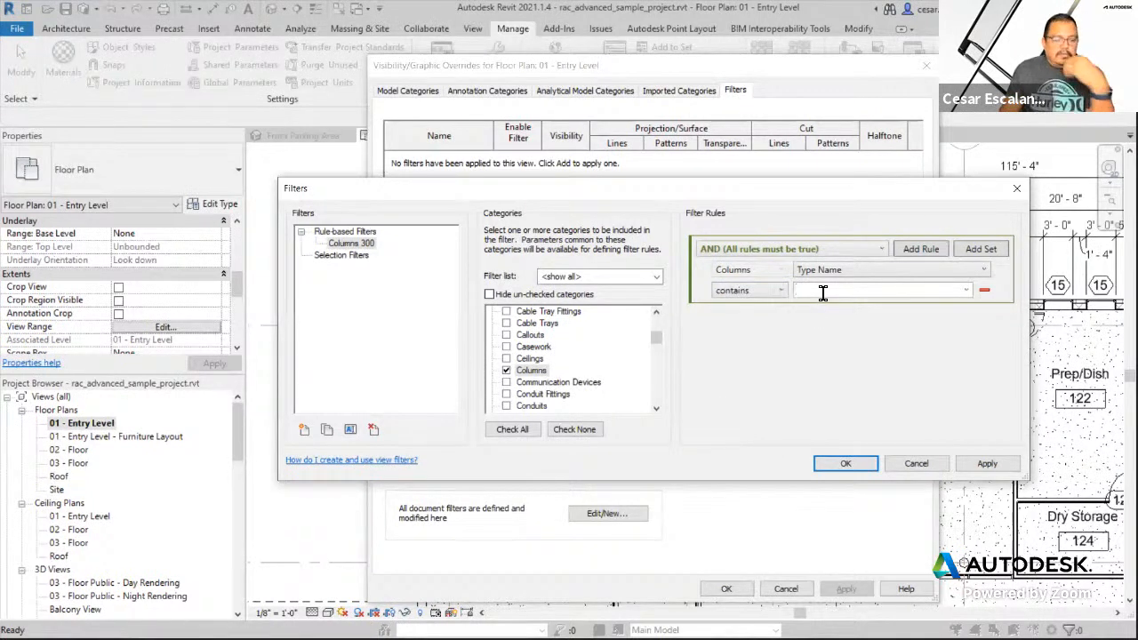
text(300)
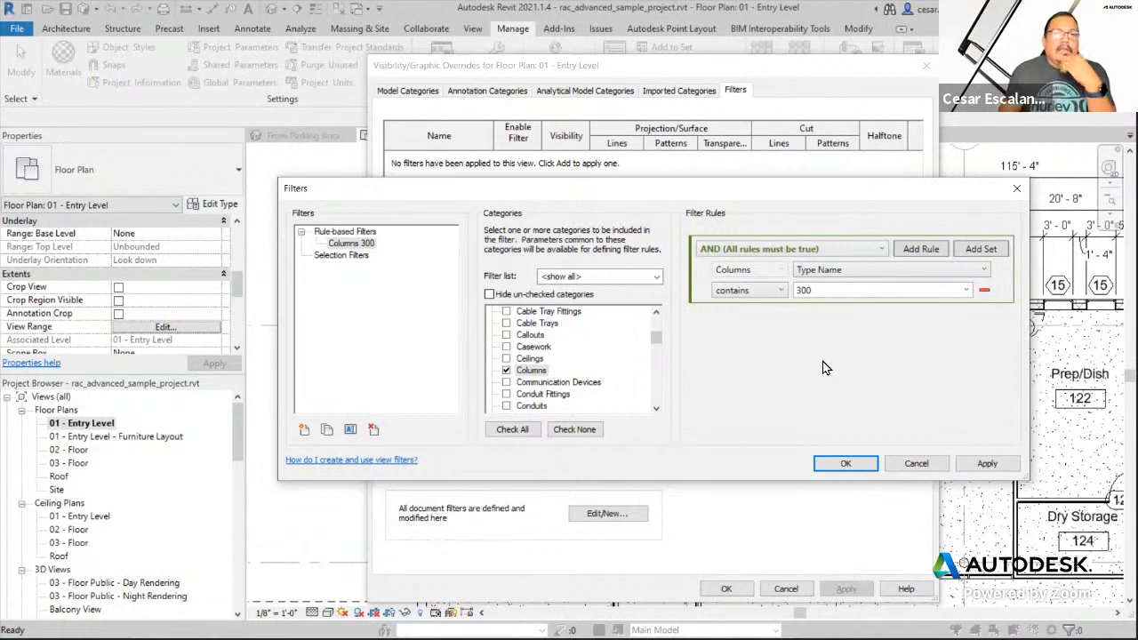
- Keep the filter's rule set on AND (All rules must be true) and save the filter definition
click(853, 252)
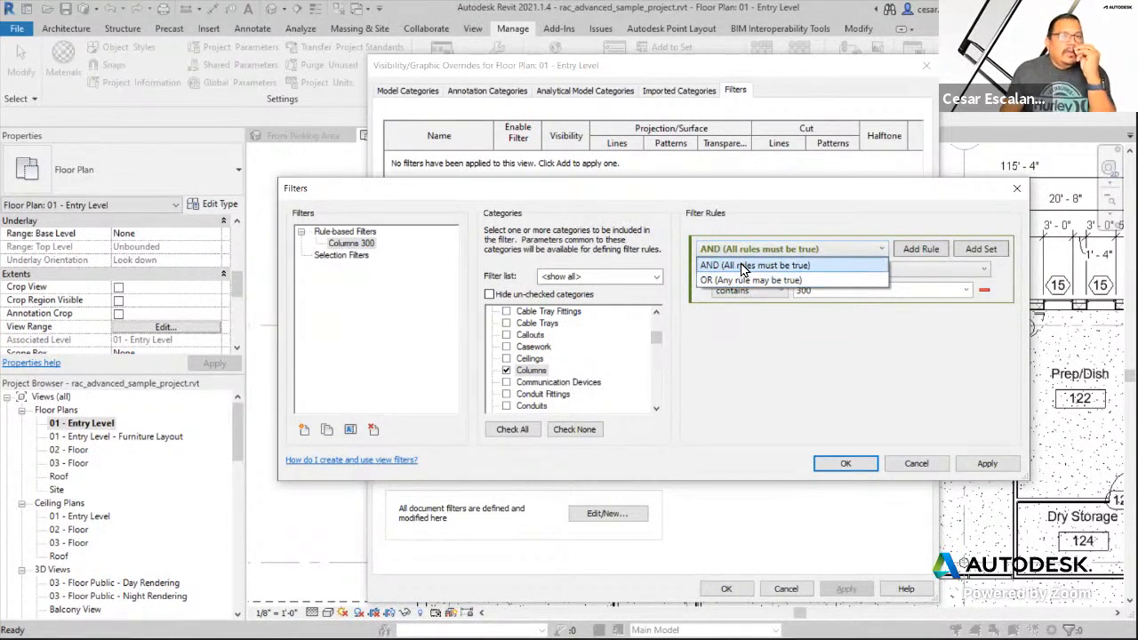
click(808, 264)
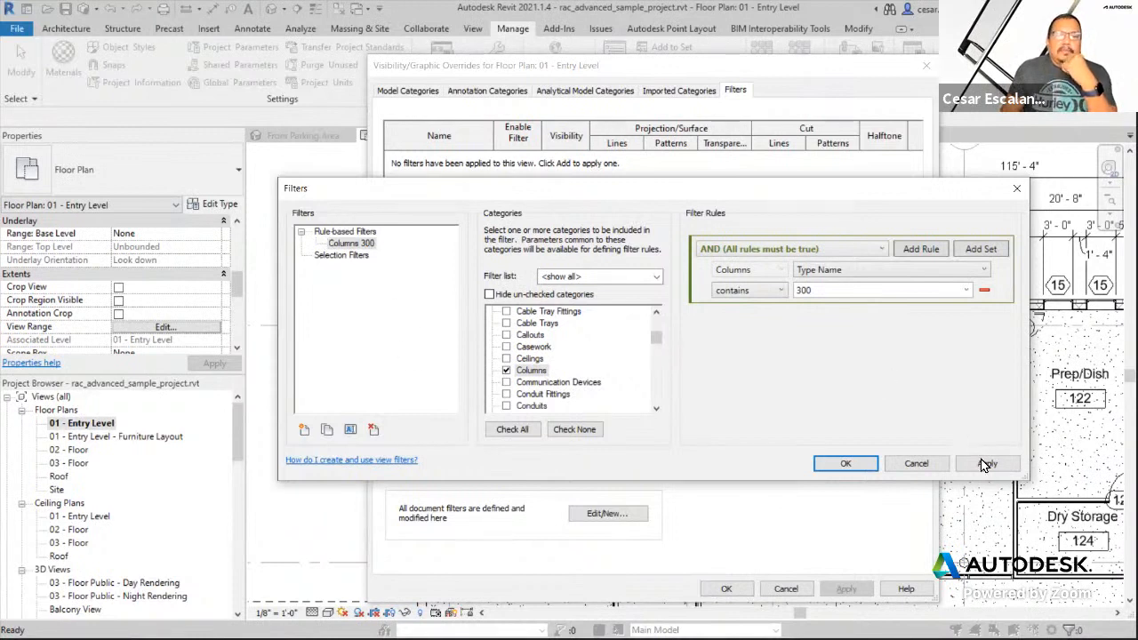
click(906, 467)
click(855, 465)
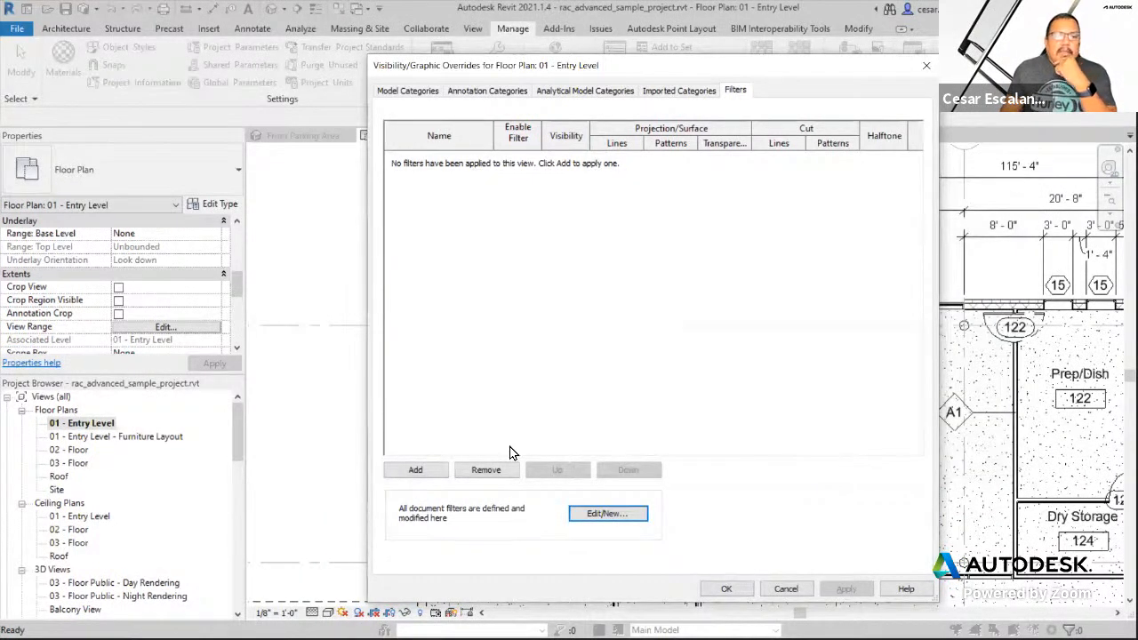
- Add the Columns 300 filter to the Entry Level plan's graphic overrides
click(434, 468)
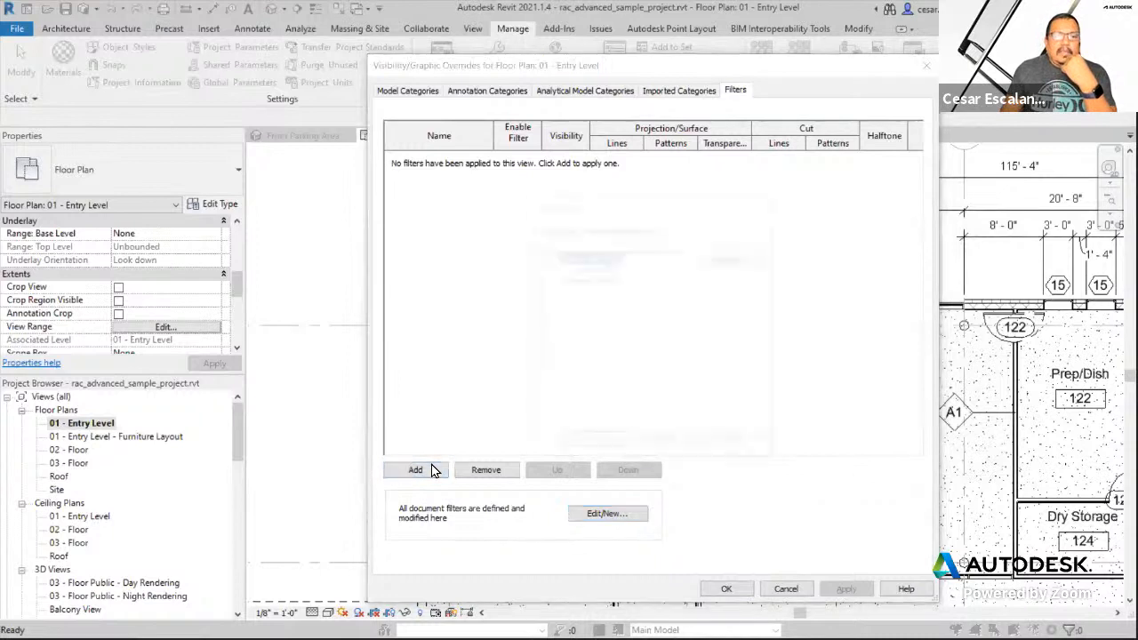
click(591, 268)
click(586, 444)
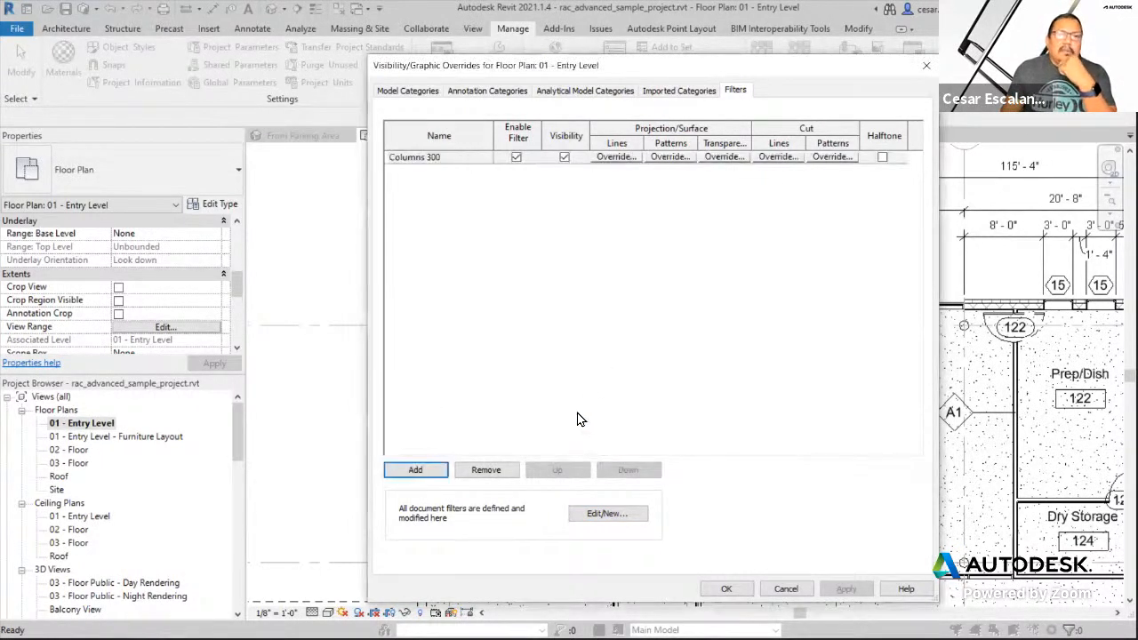
- Override the Columns 300 filter's cut foreground pattern with a solid fill in light green RGB 128-255-128 and apply it to the view
click(825, 157)
click(775, 280)
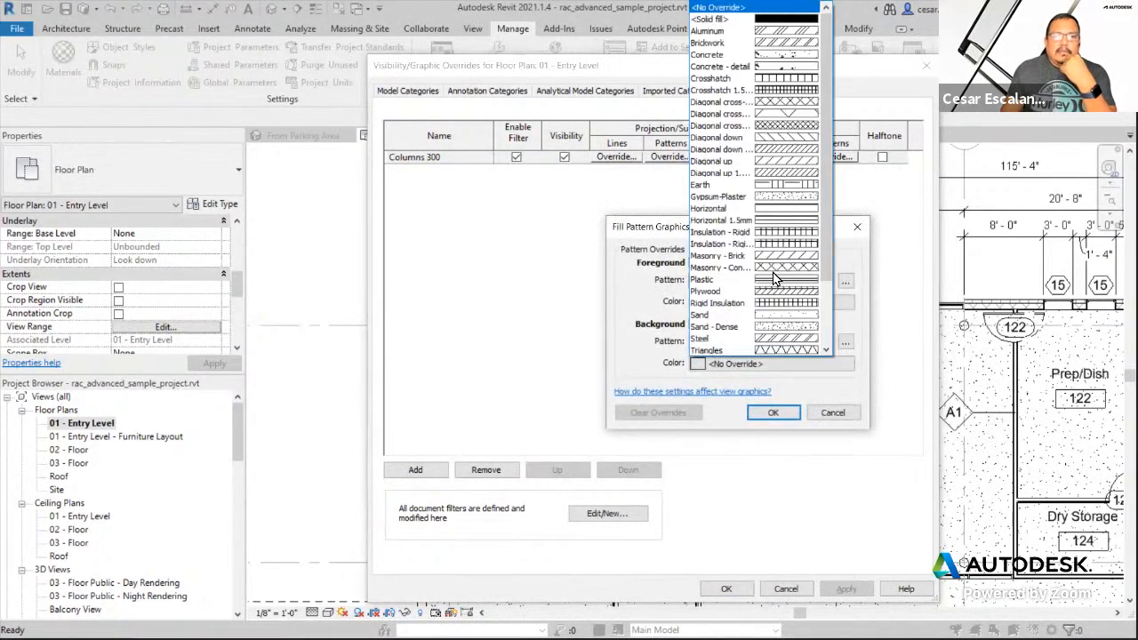
click(774, 20)
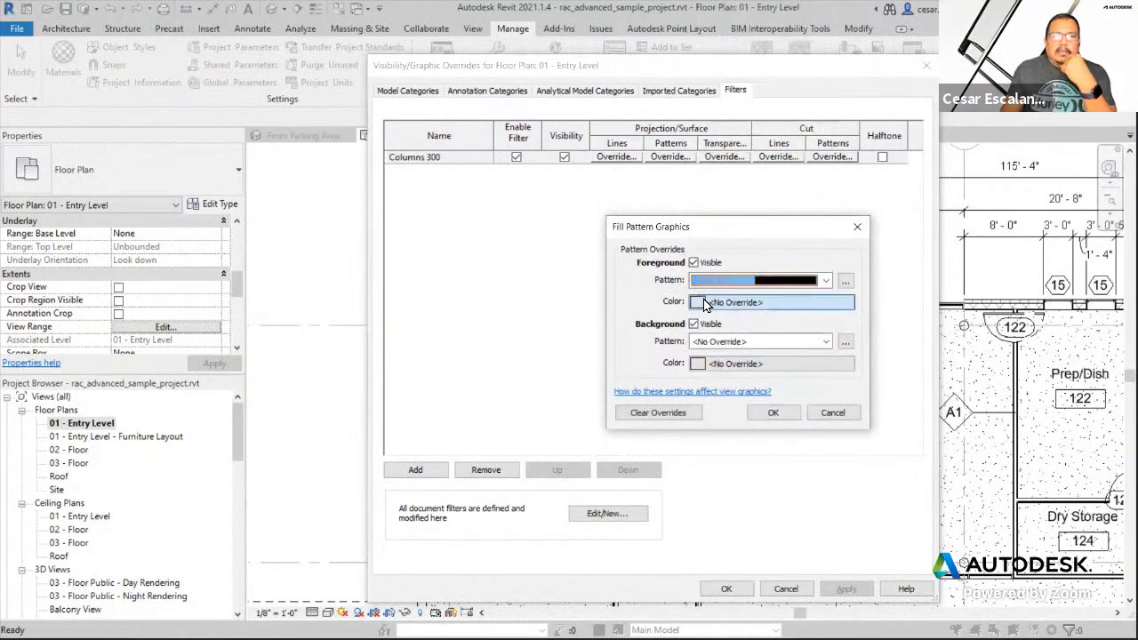
click(704, 303)
click(625, 223)
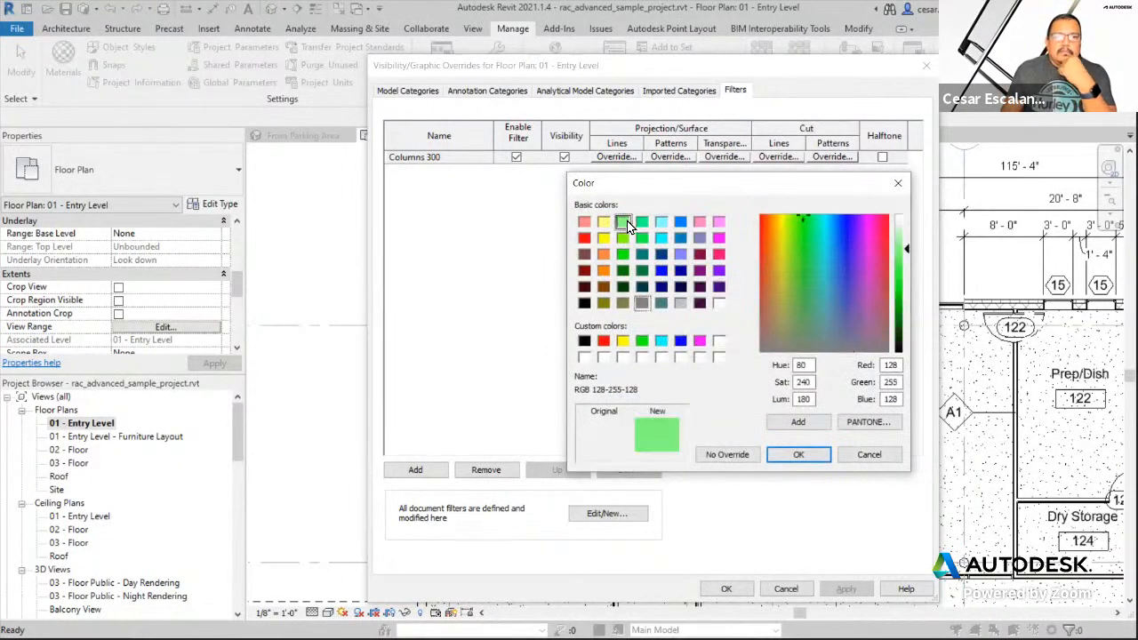
click(798, 454)
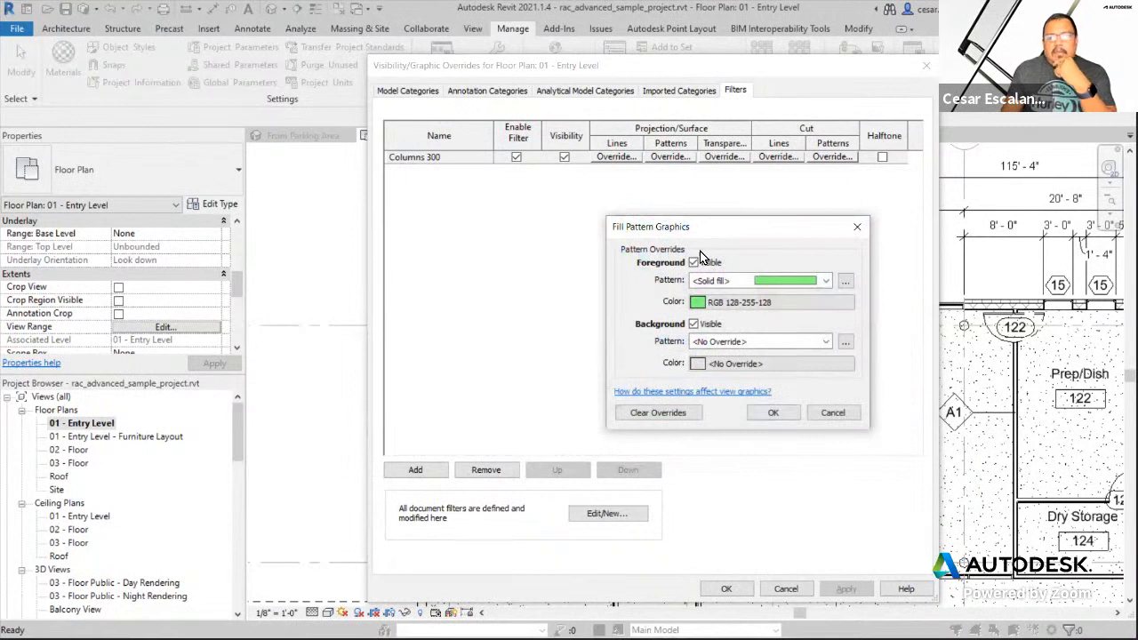
click(772, 413)
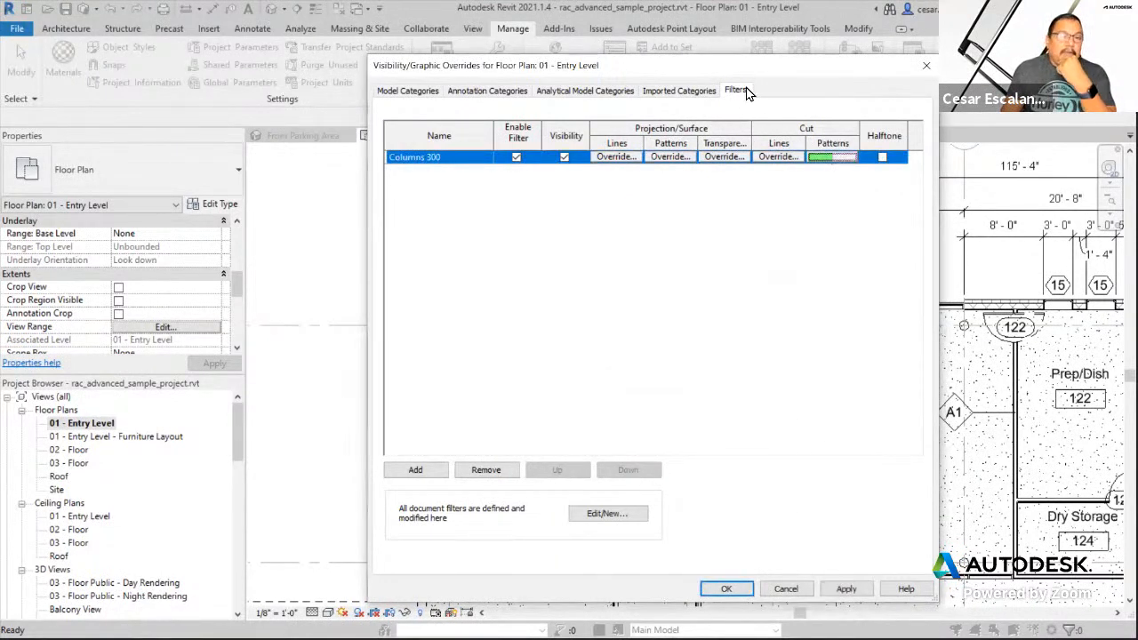
click(846, 589)
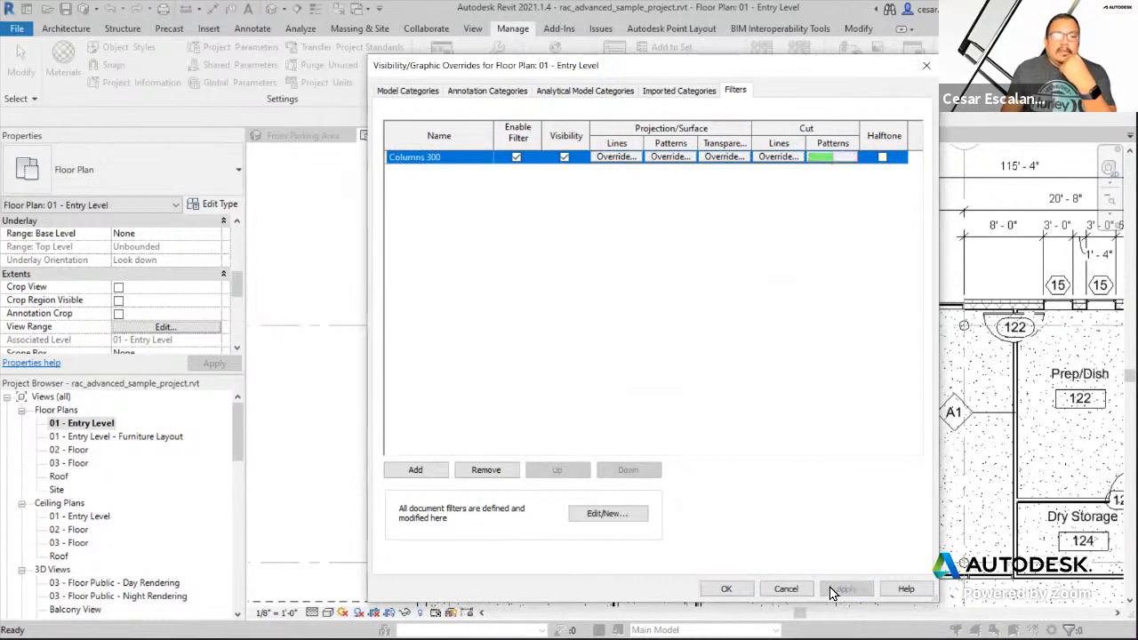
- Close the view's graphic overrides and check the type of the round column in the Cafeteria's upper-left corner
click(738, 589)
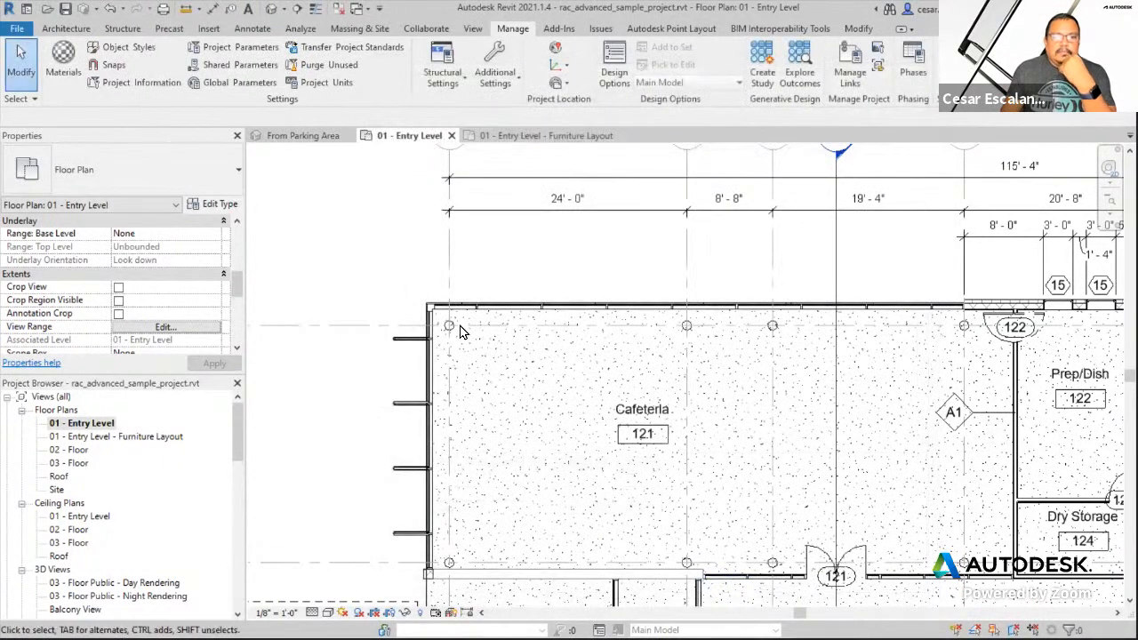
scroll(471, 346, up, 3)
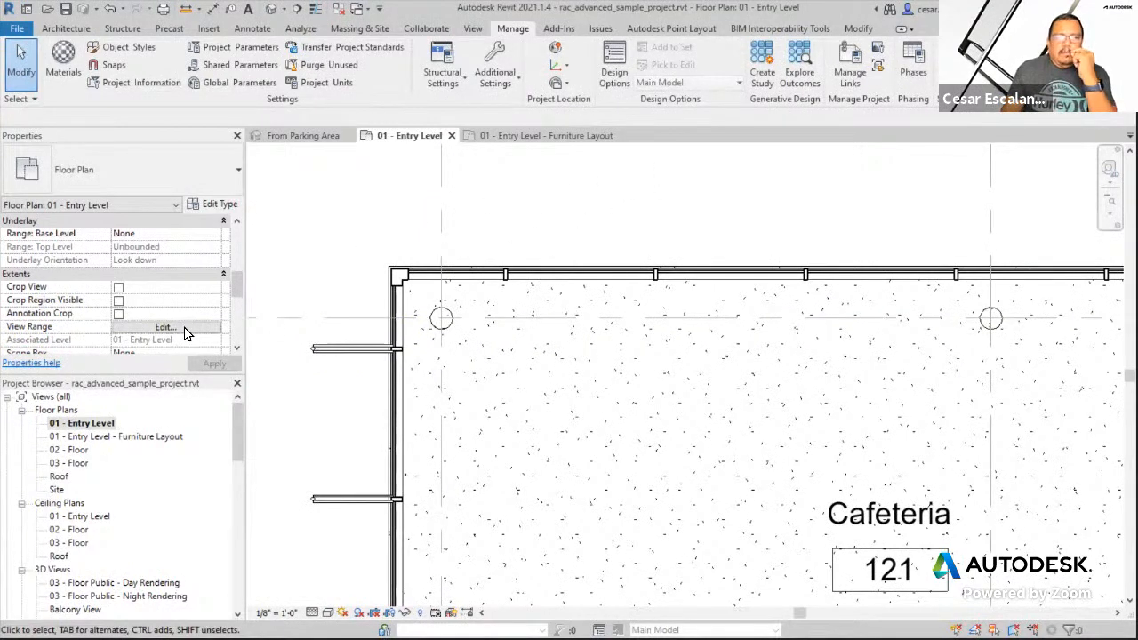
click(451, 331)
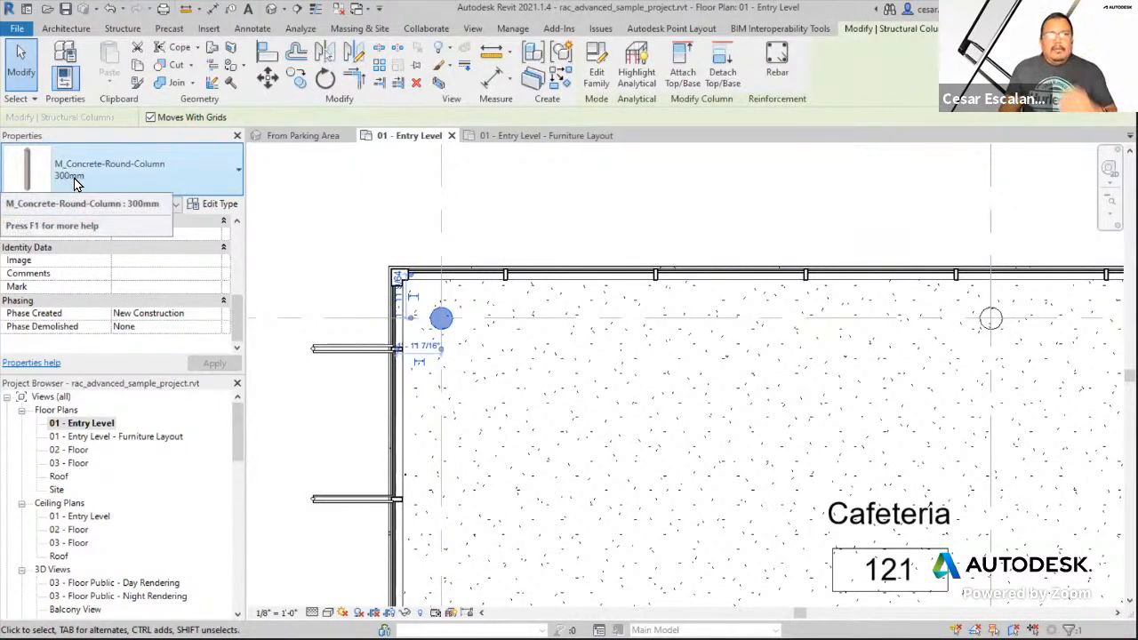
click(293, 196)
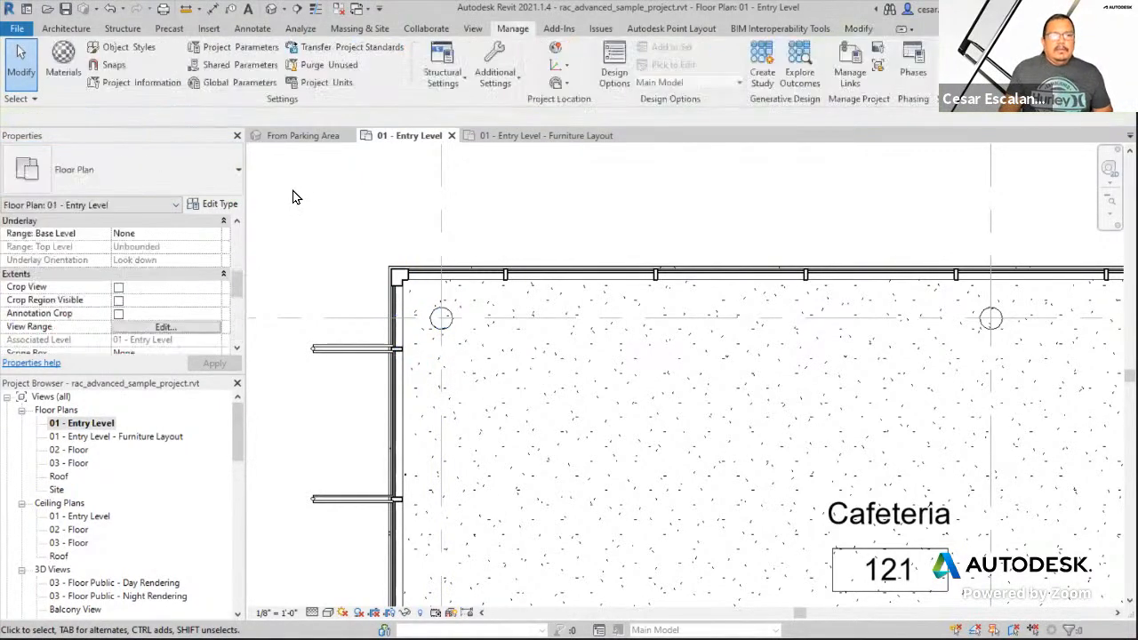
- Review the Columns 300 filter's cut pattern override in the Entry Level plan's graphic overrides
key(v)
key(g)
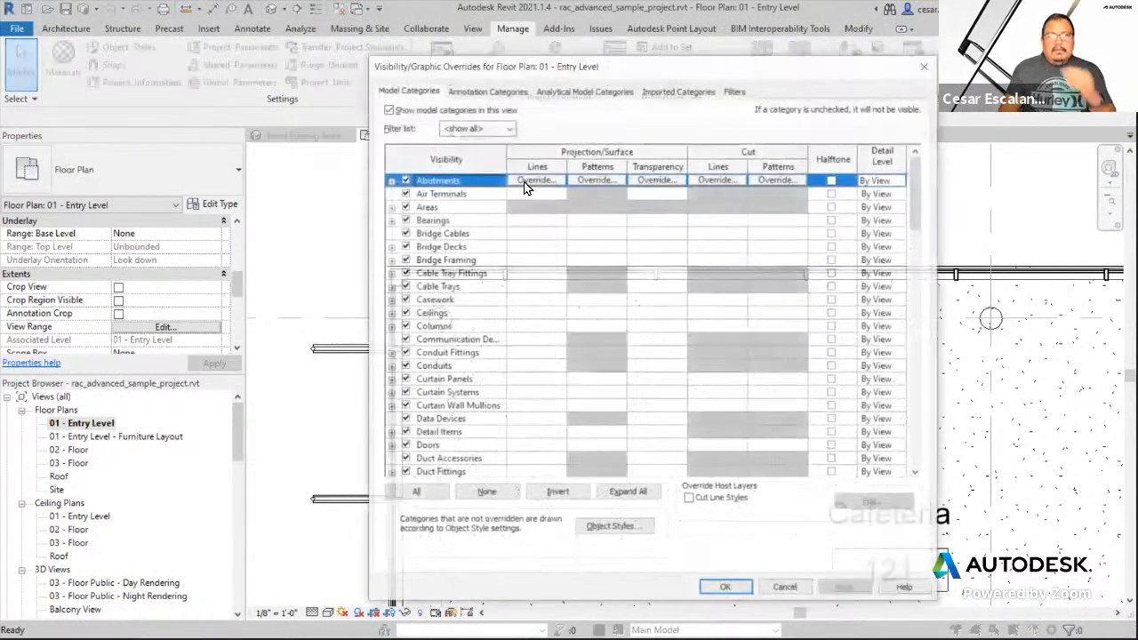
click(735, 90)
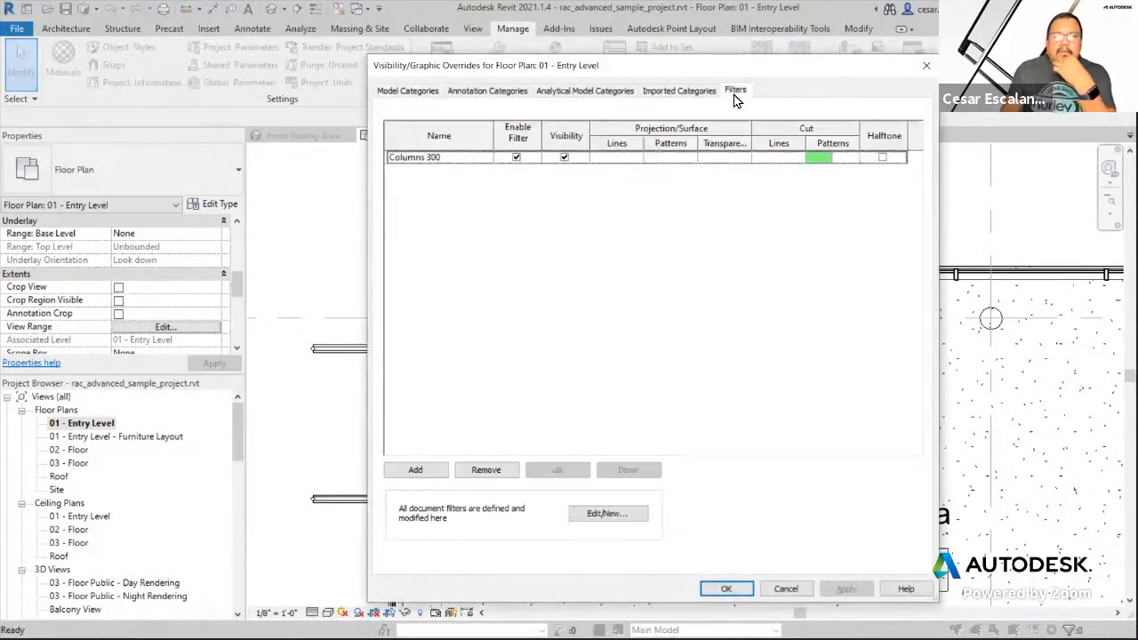
click(484, 160)
click(825, 159)
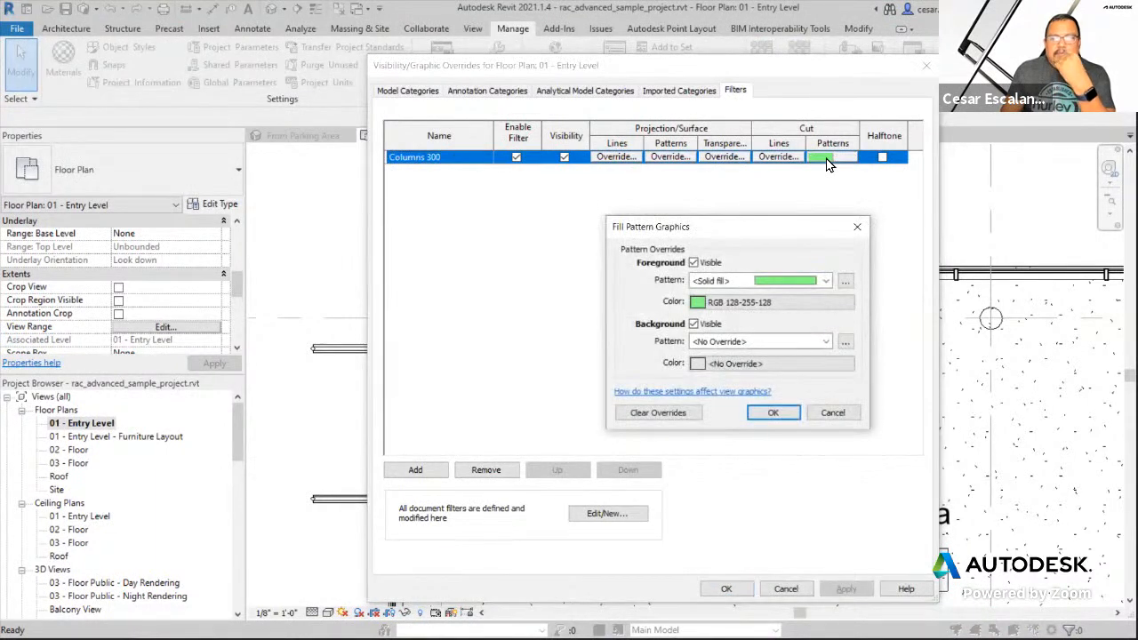
click(774, 412)
- Add the Structural Columns category to the Columns 300 filter, keep its Type Name contains 300 rule, and apply it to the view
click(584, 516)
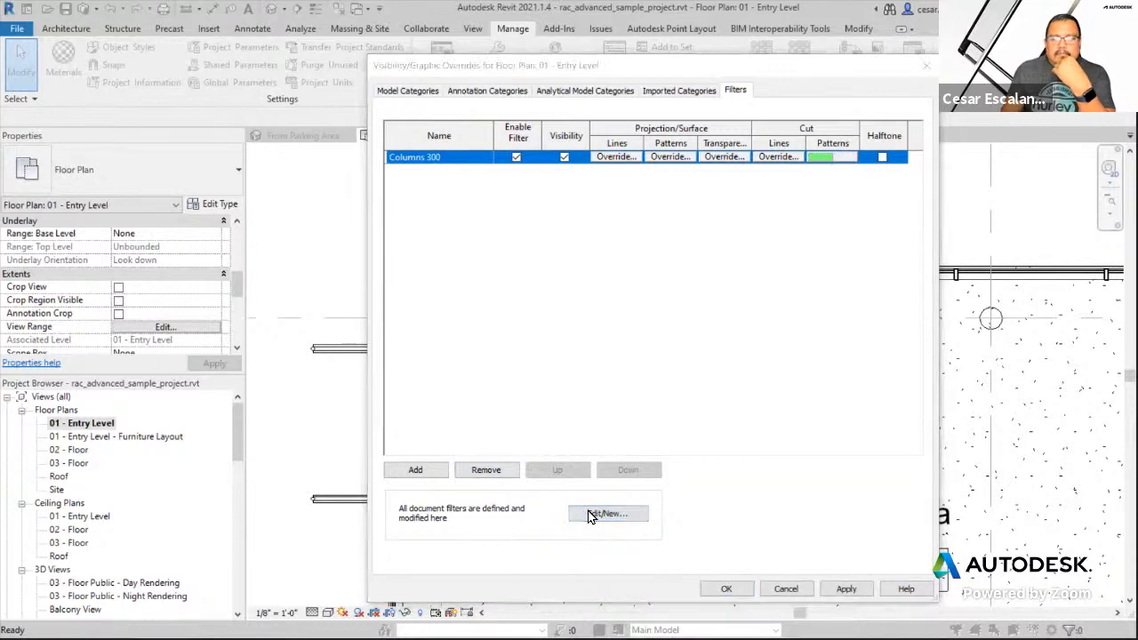
drag(656, 326, 656, 347)
click(506, 347)
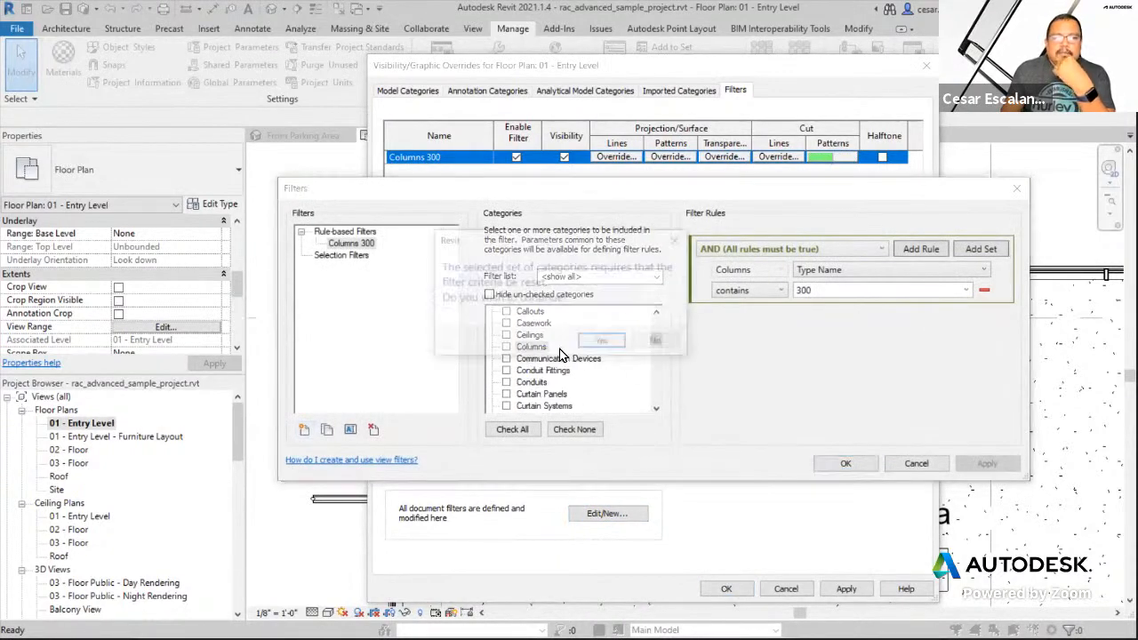
click(655, 343)
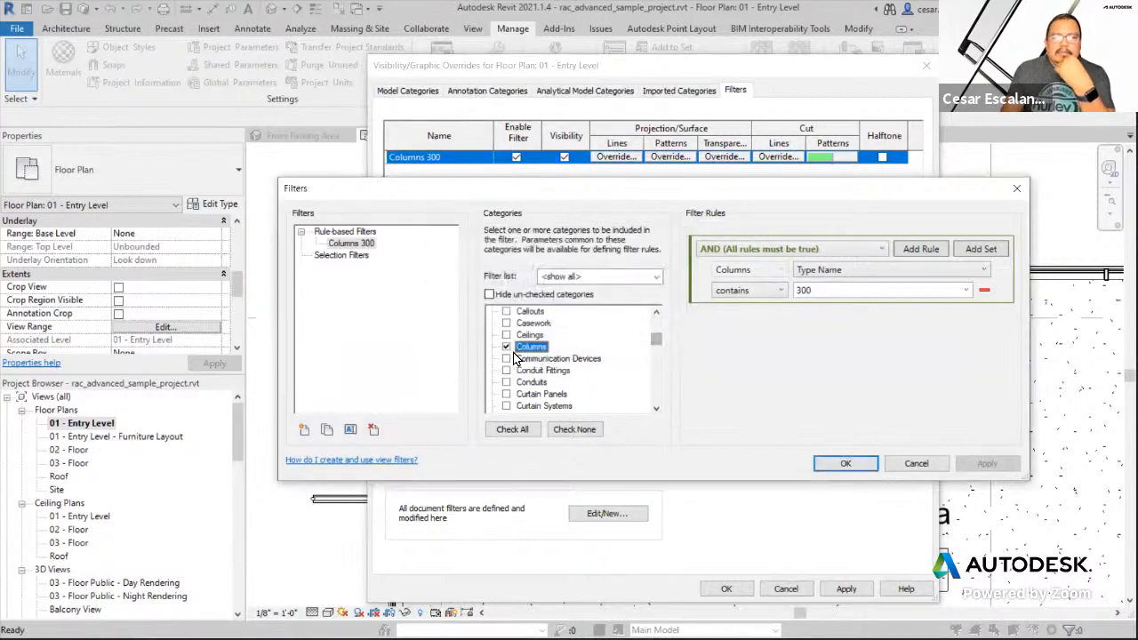
drag(655, 343, 653, 385)
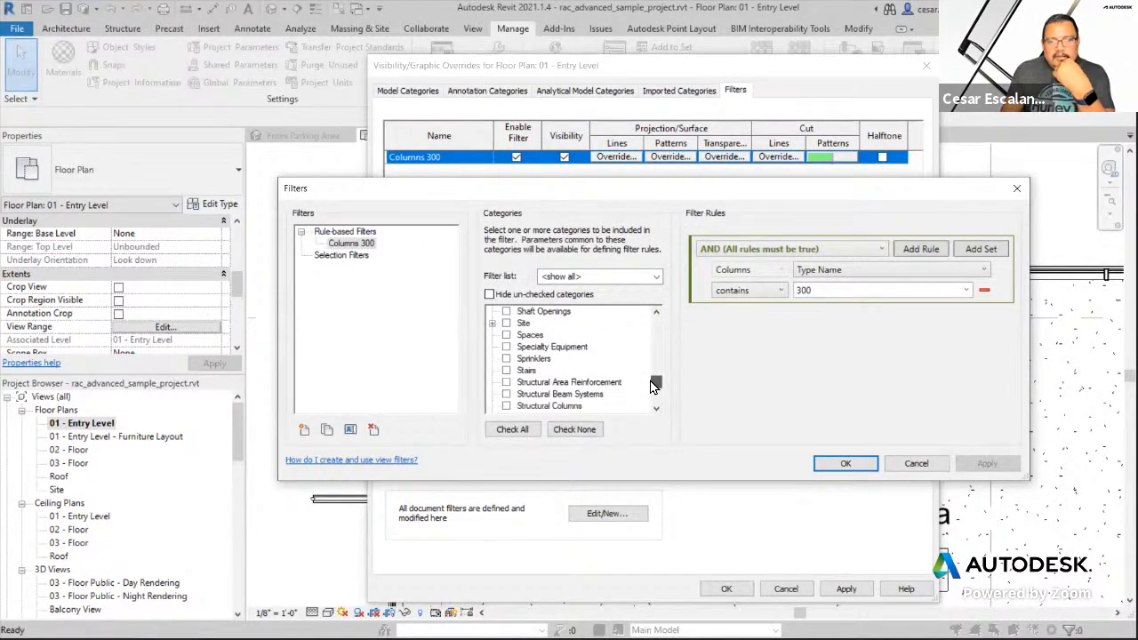
click(506, 405)
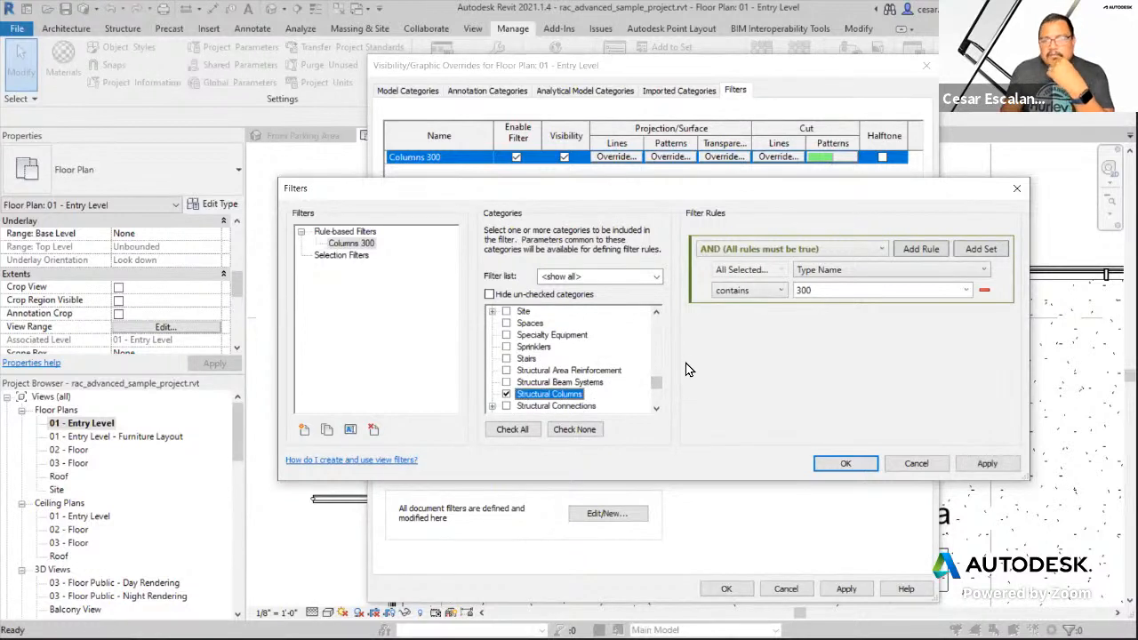
click(779, 291)
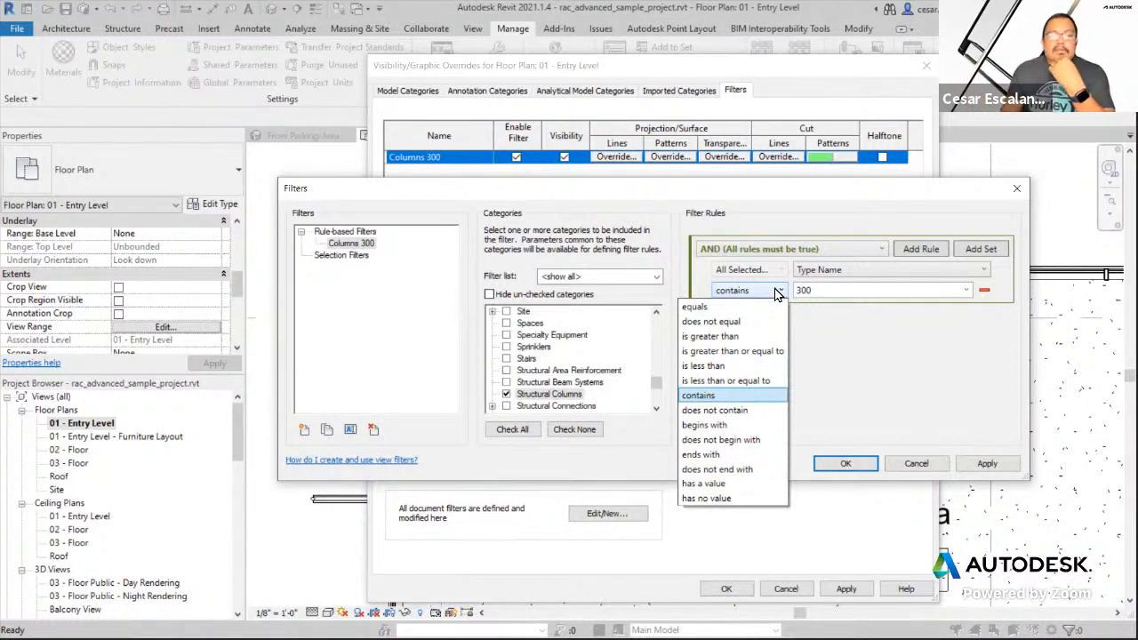
click(775, 294)
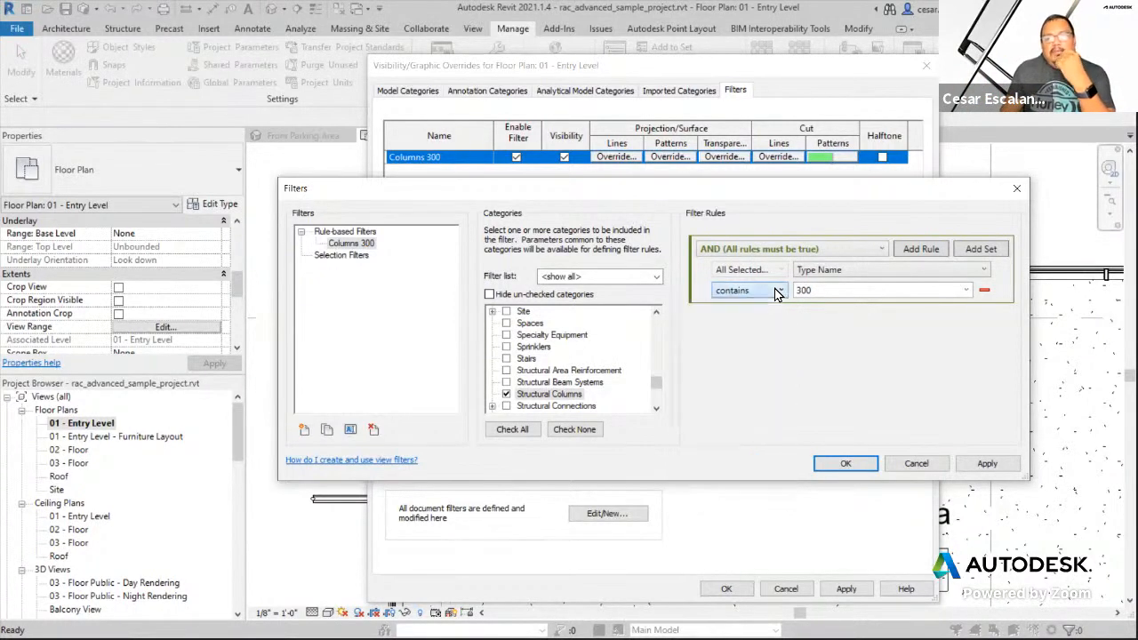
click(985, 463)
click(847, 467)
click(849, 588)
click(727, 588)
- Examine the filtered columns across the Entry Level plan and check the type of the column on grid C below the Cafeteria
scroll(648, 542, down, 5)
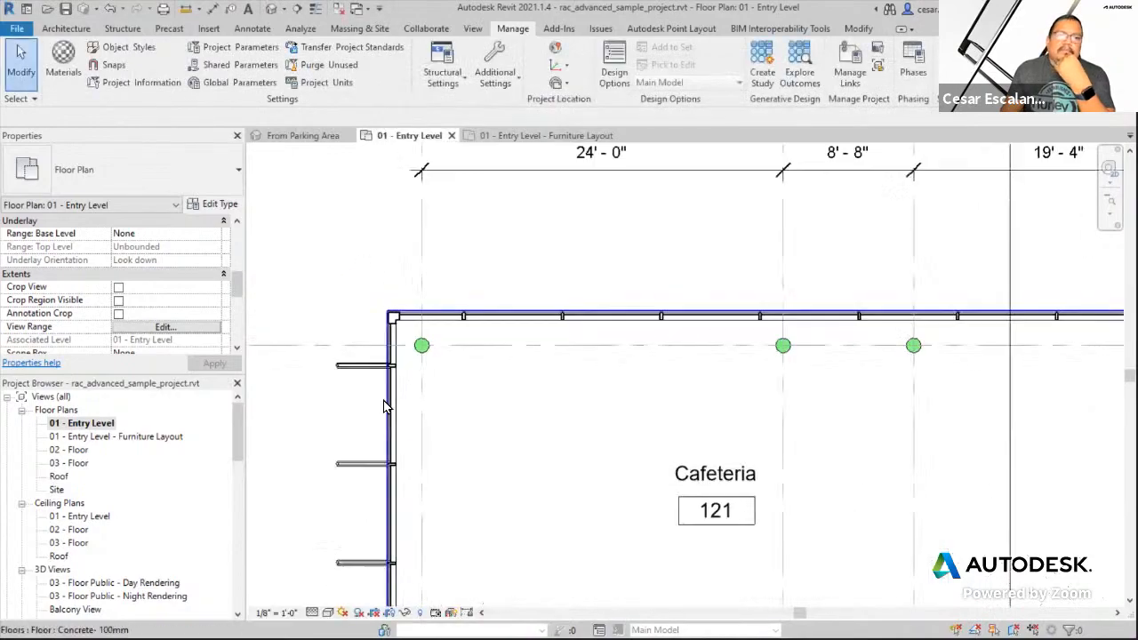
scroll(585, 259, down, 3)
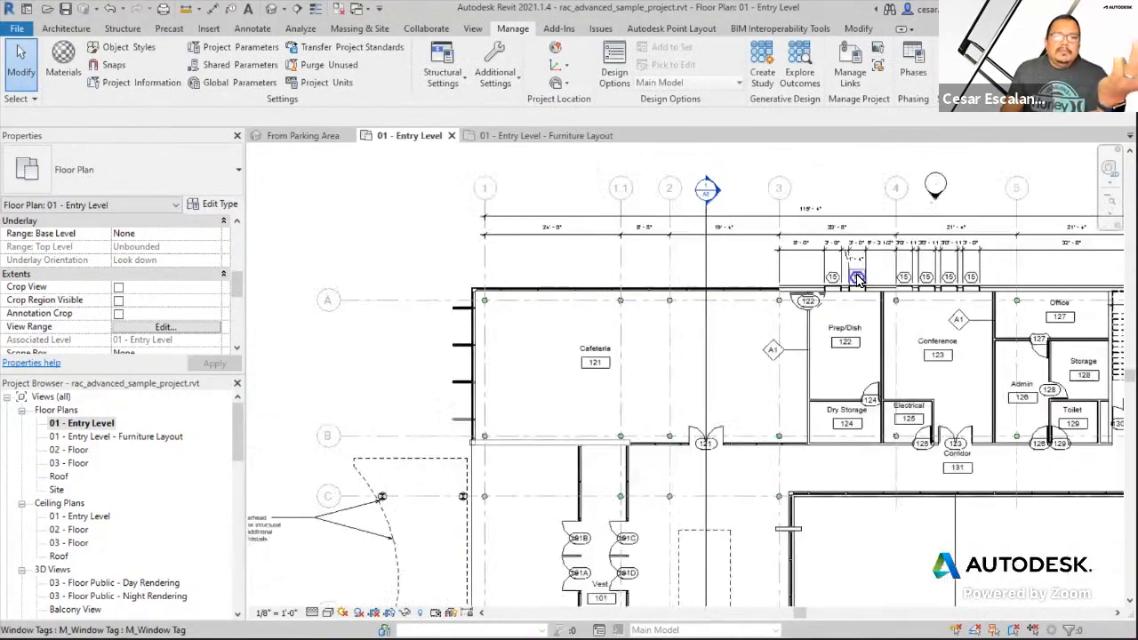
scroll(545, 504, up, 6)
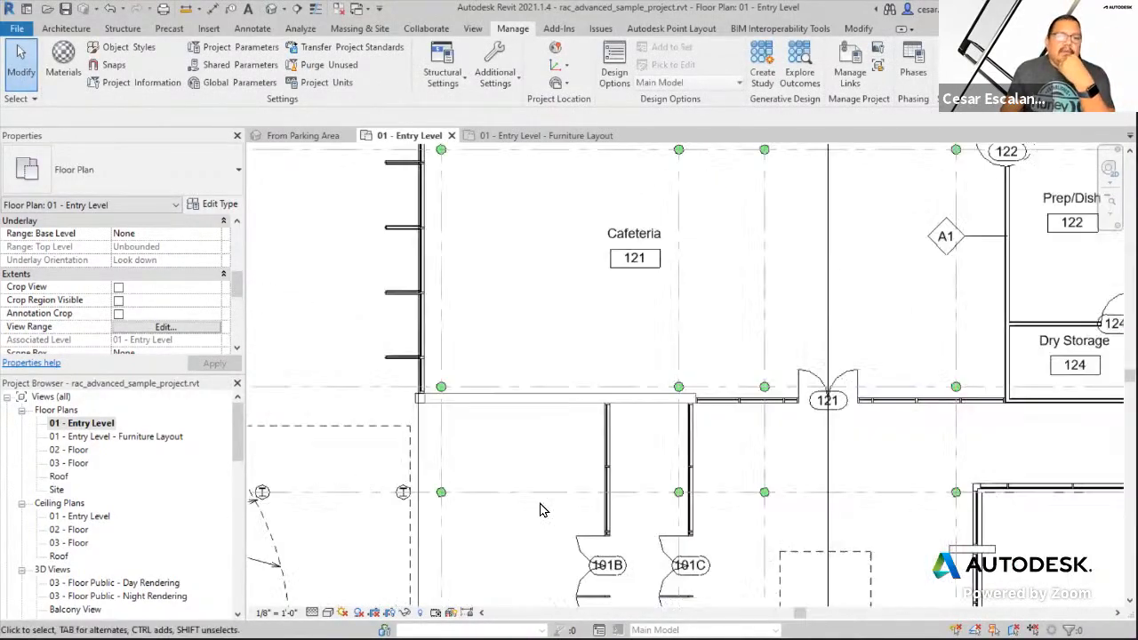
click(442, 493)
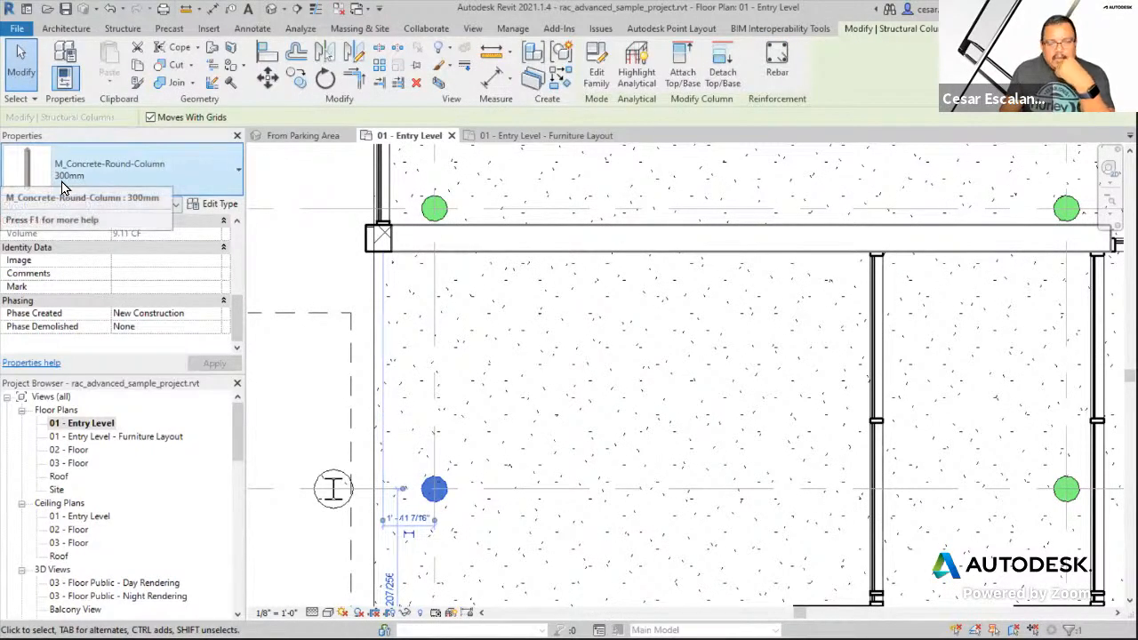
scroll(586, 302, down, 3)
middle_drag(639, 334, 647, 373)
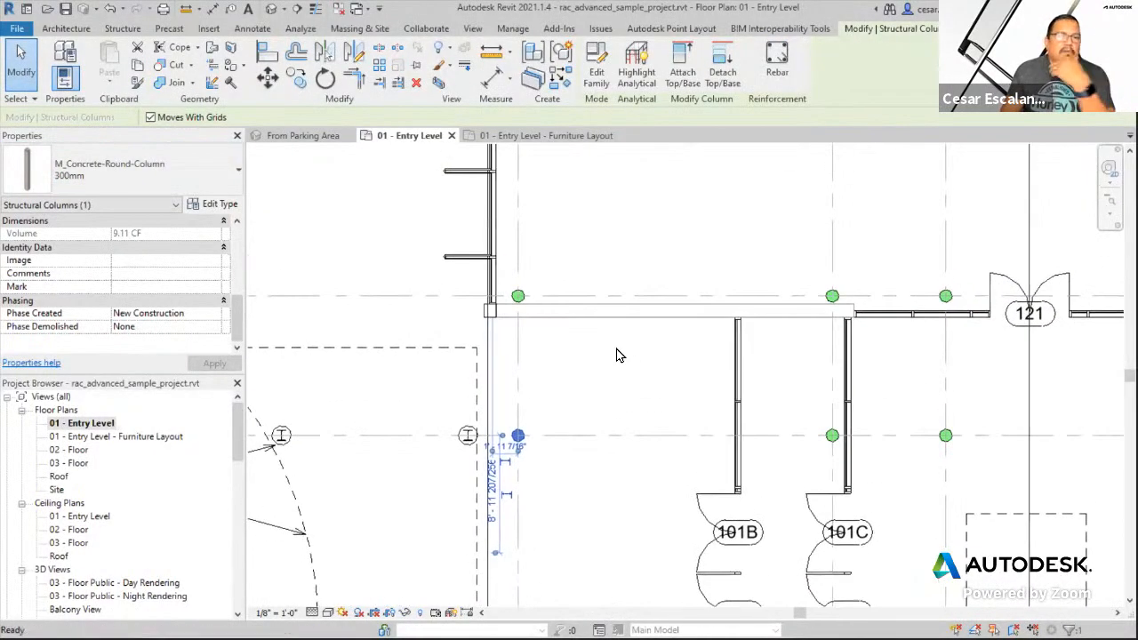
click(336, 250)
scroll(336, 250, down, 2)
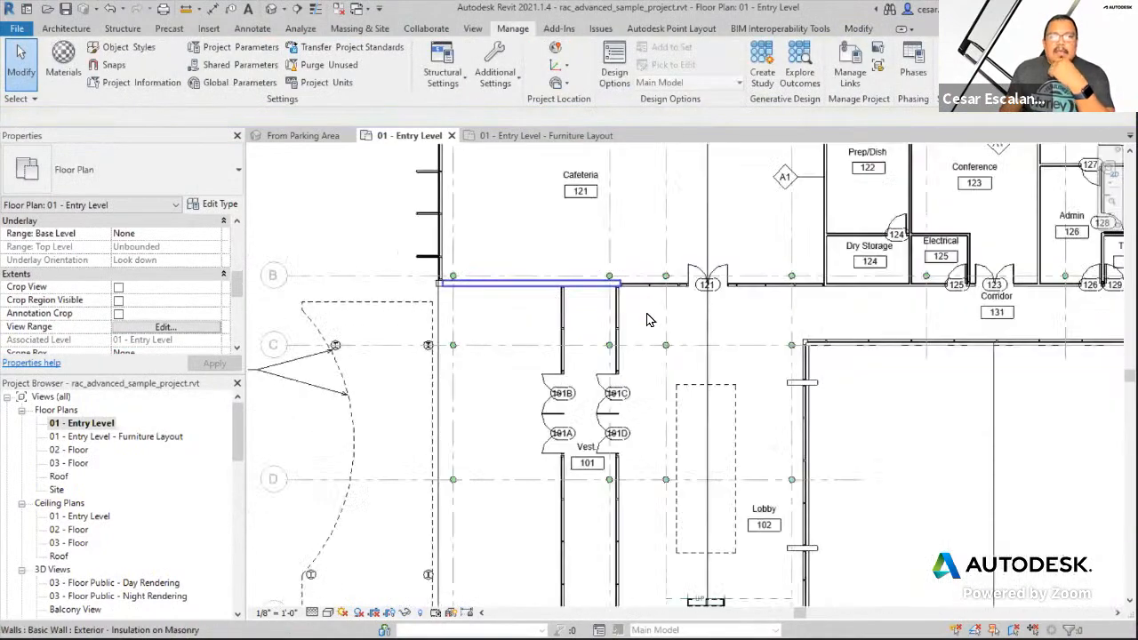
scroll(538, 279, down, 2)
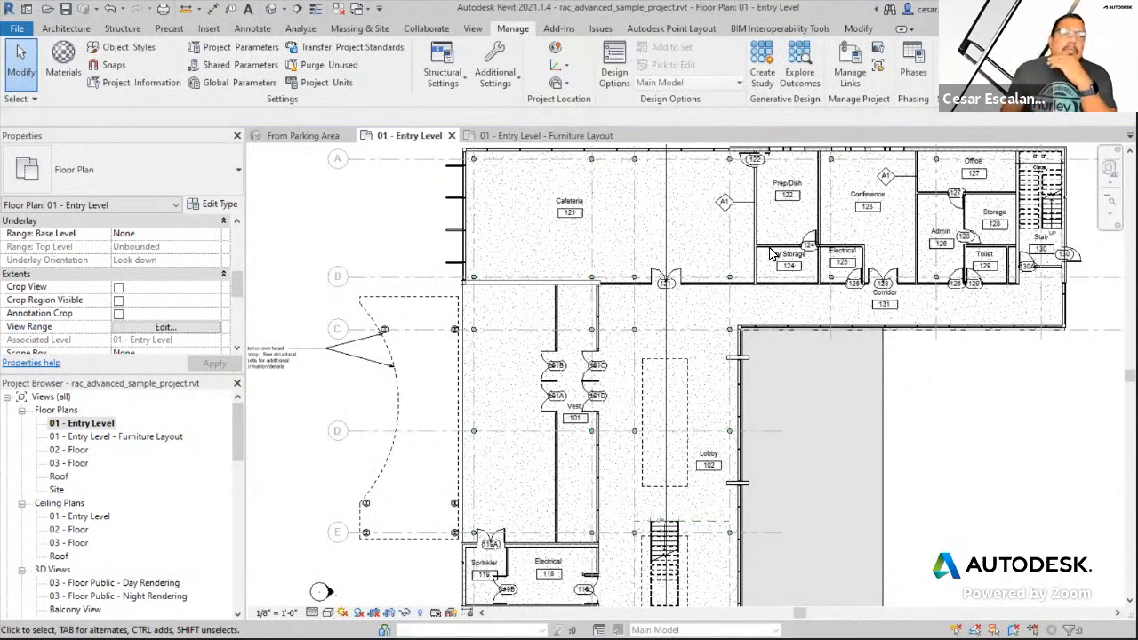
- Open the recent project Audubon_Arch.rvt
click(13, 31)
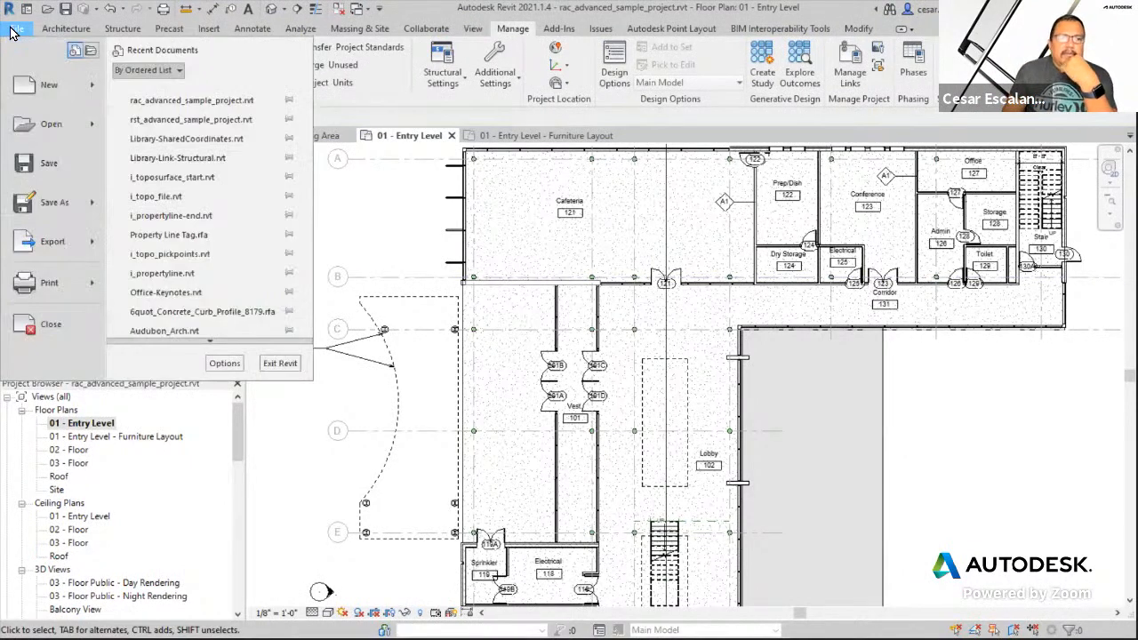
scroll(213, 159, down, 2)
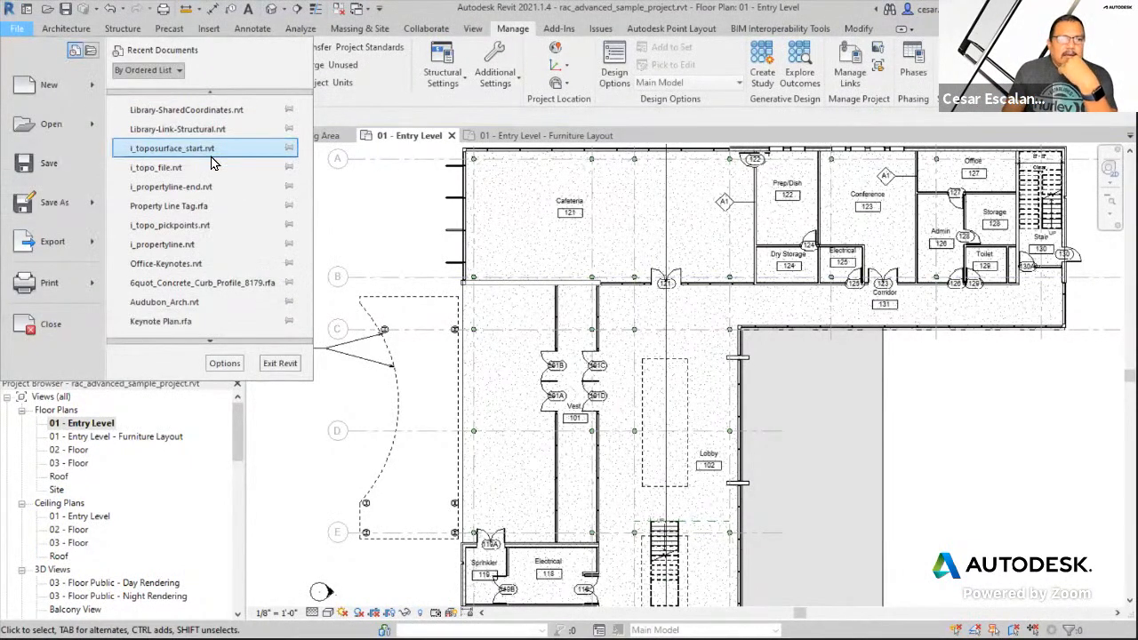
click(202, 288)
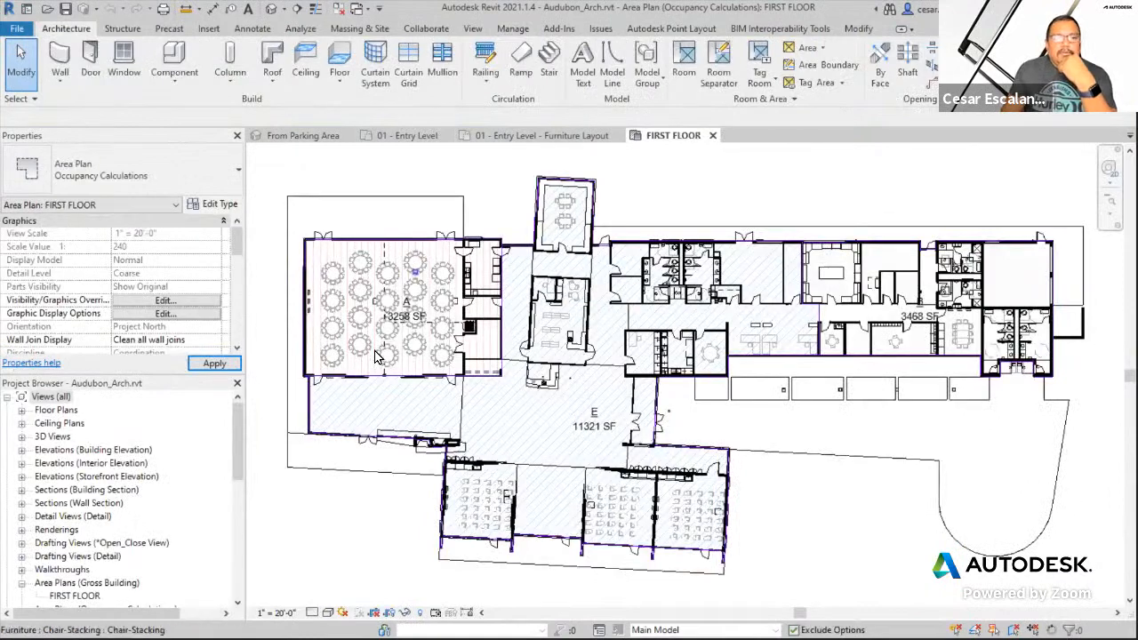
- Open the 1ST FLOOR_CALLOUT floor plan and check its graphic overrides for applied view filters
click(22, 411)
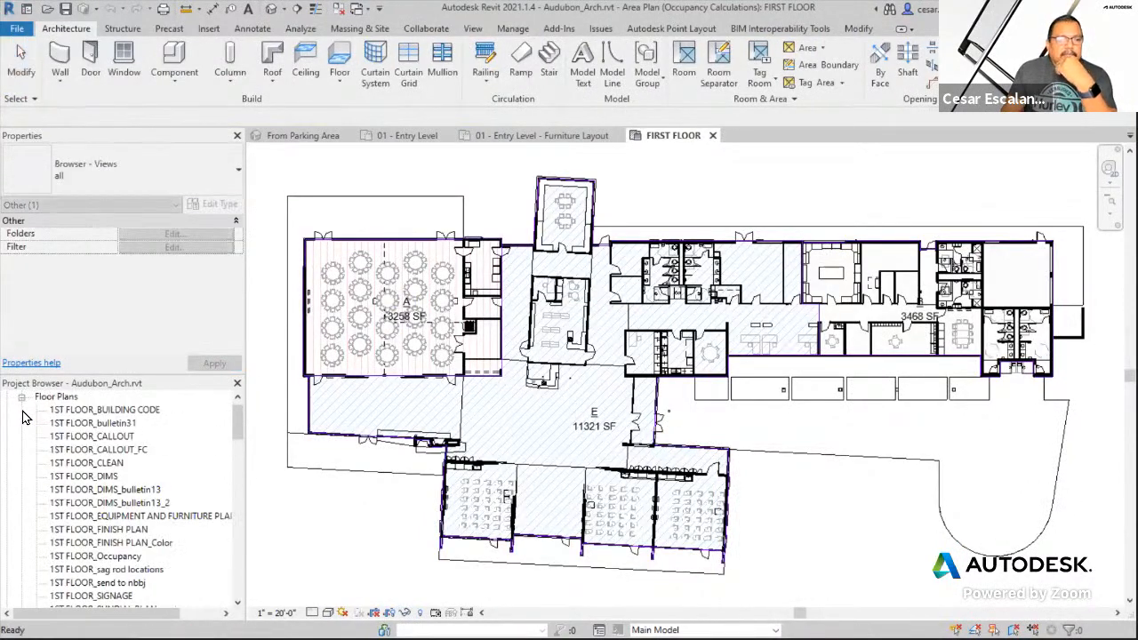
double_click(127, 437)
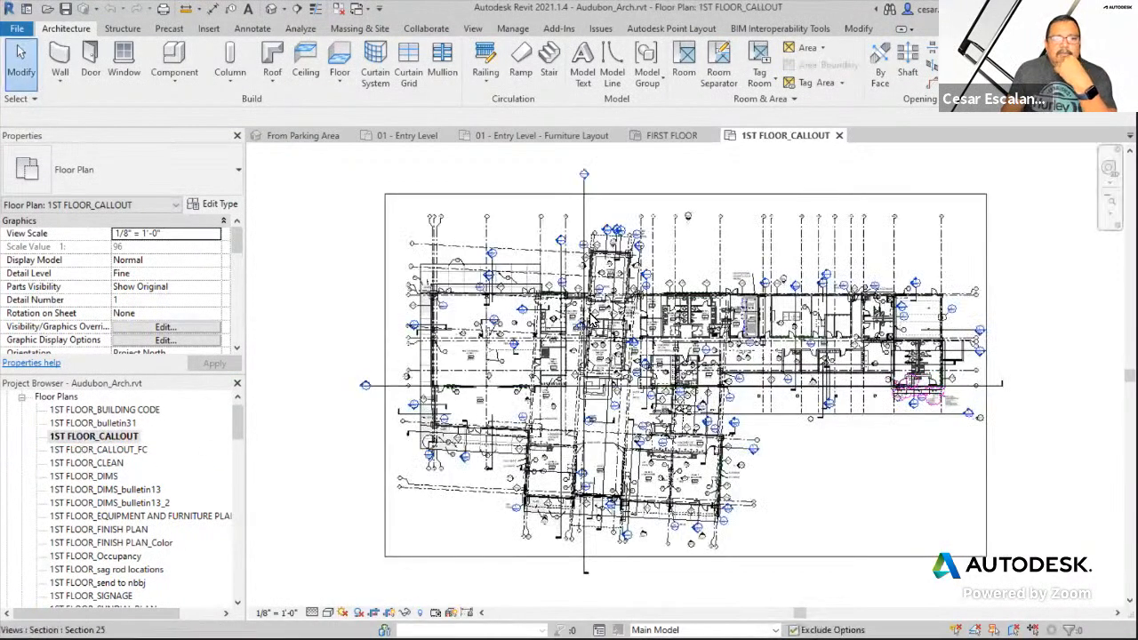
scroll(725, 276, up, 5)
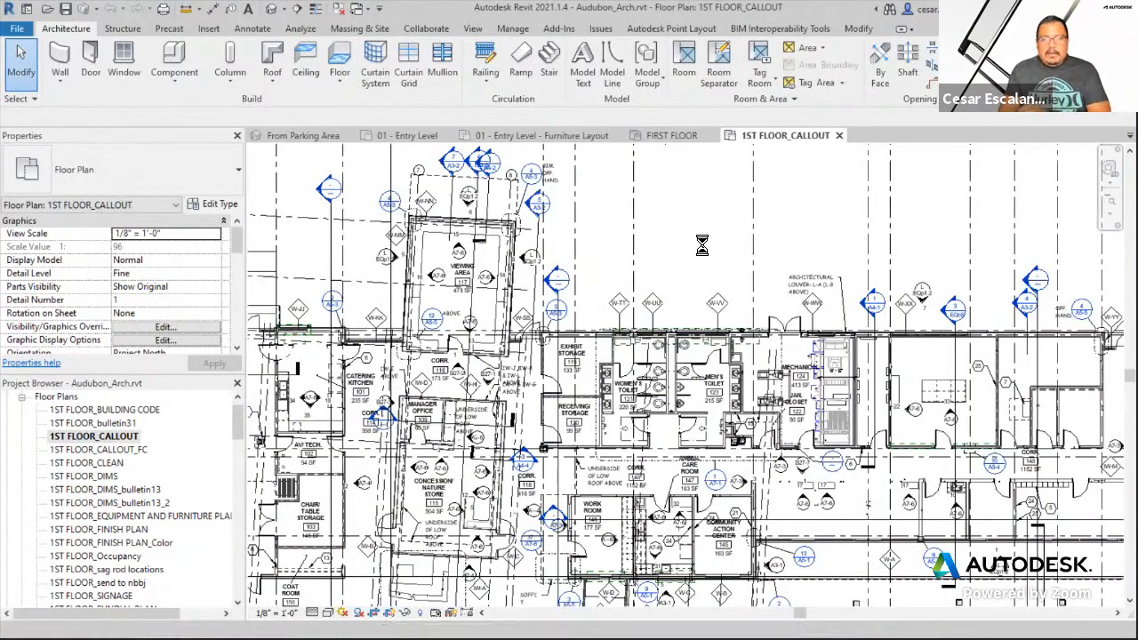
key(v)
key(g)
click(737, 92)
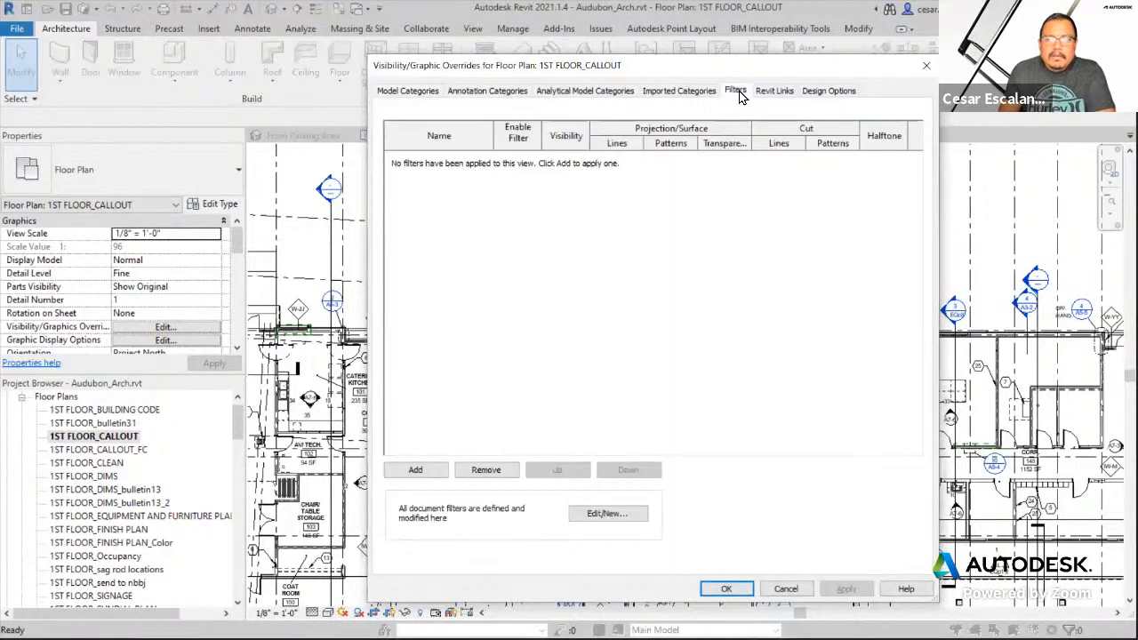
click(785, 589)
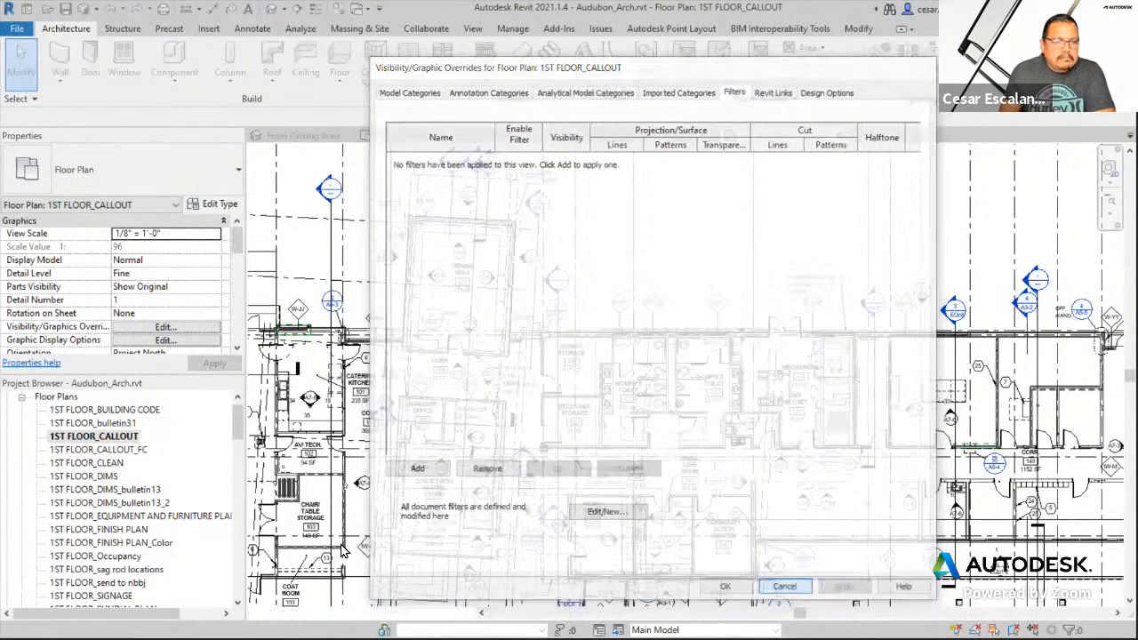
- Open the 1ST FLOOR_CLEAN floor plan and check its graphic overrides for applied view filters
click(89, 463)
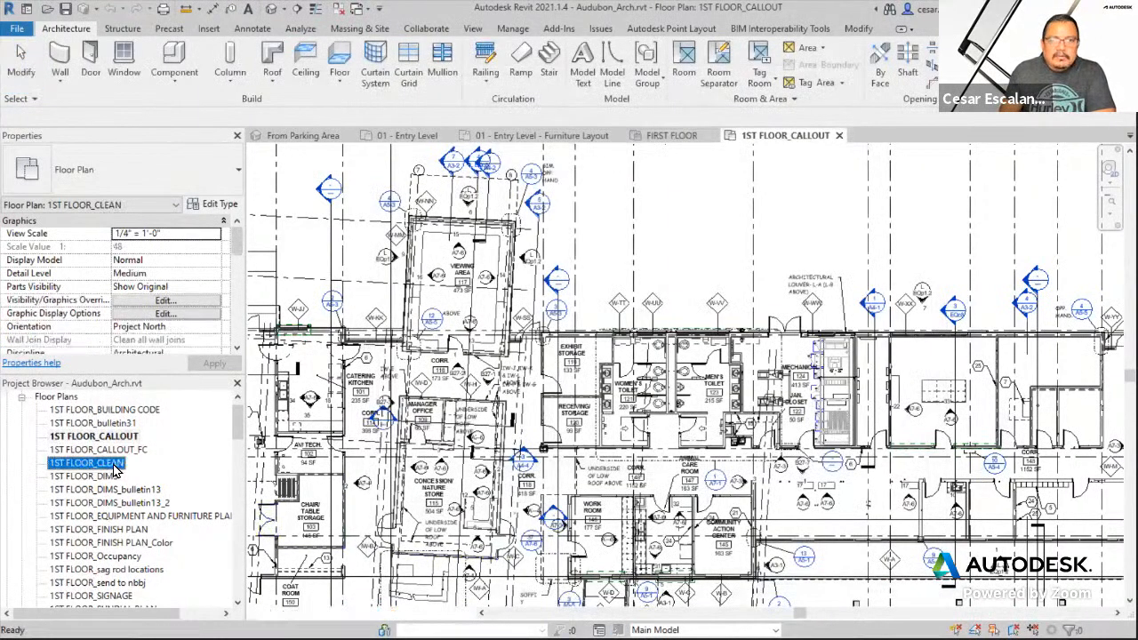
double_click(114, 467)
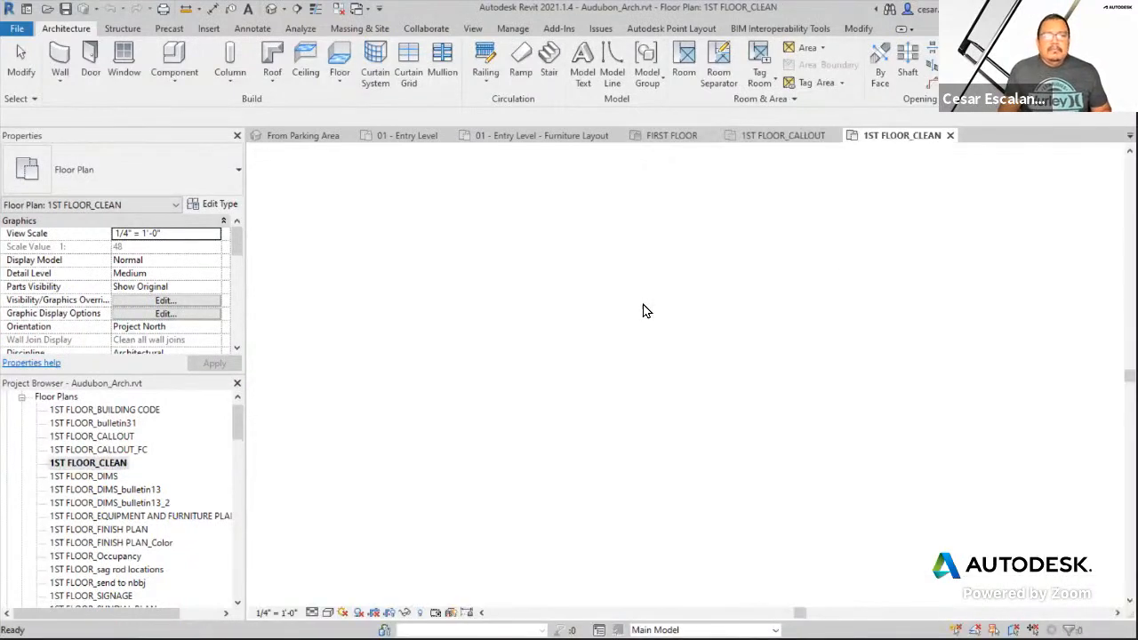
key(v)
key(g)
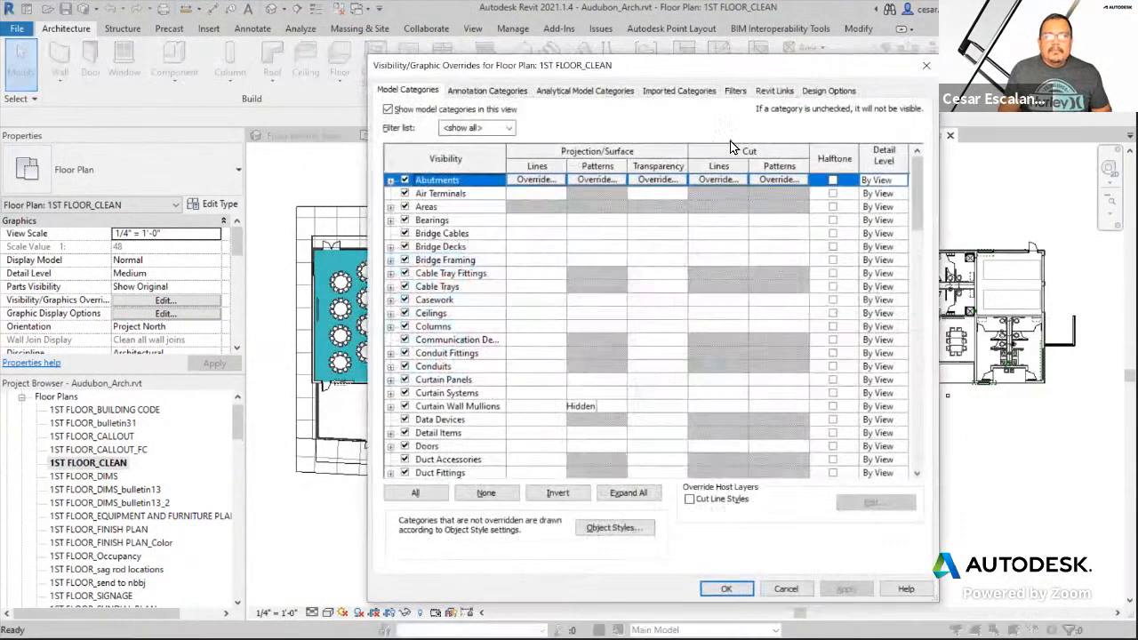
click(743, 91)
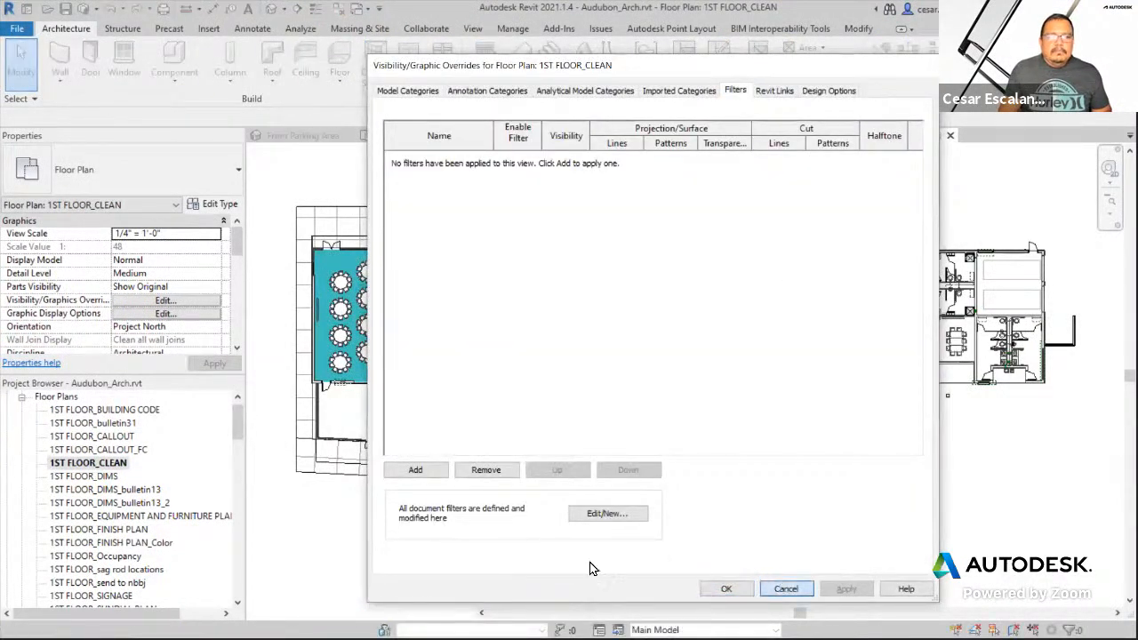
click(720, 589)
- Open the 1ST FLOOR_DIMS floor plan and check its graphic overrides for linked models and applied view filters
click(114, 477)
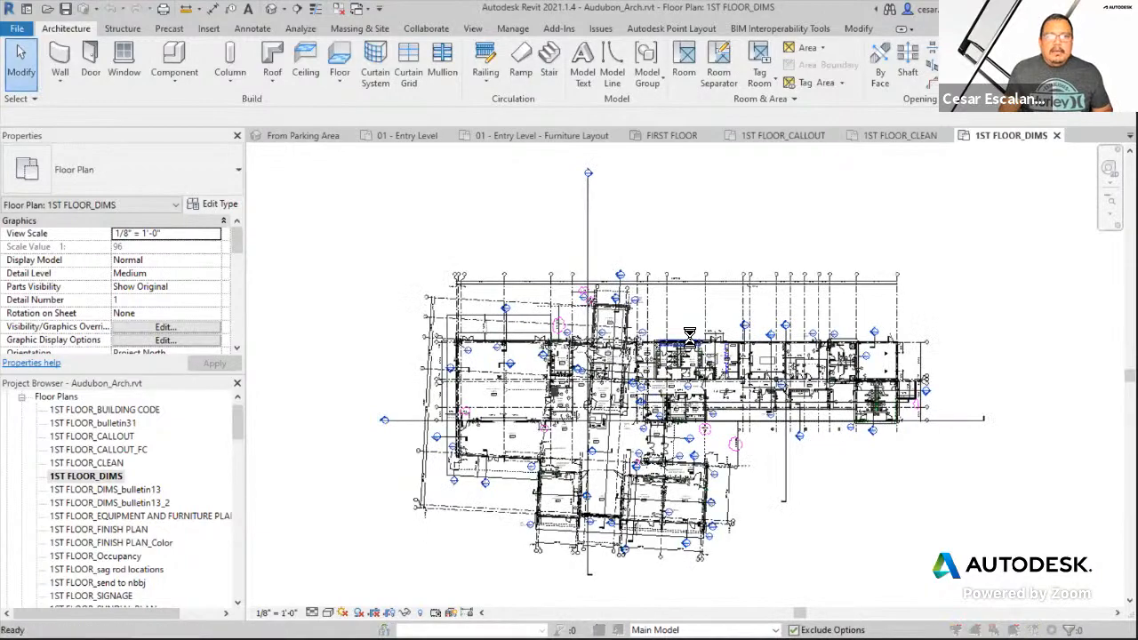
key(v)
key(g)
click(773, 92)
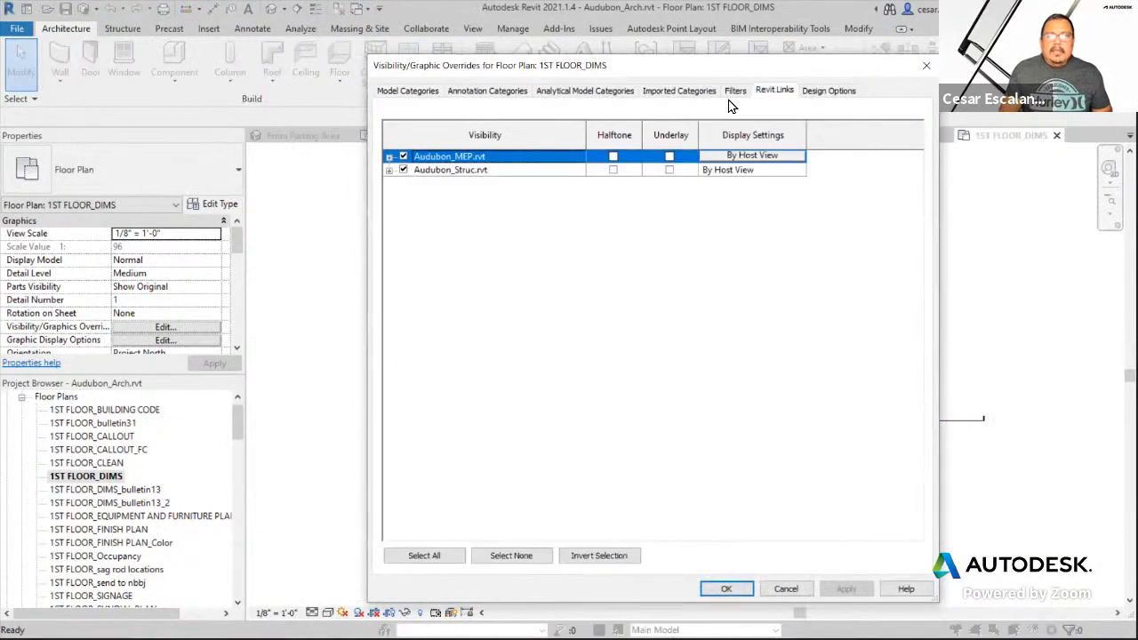
click(734, 96)
click(786, 589)
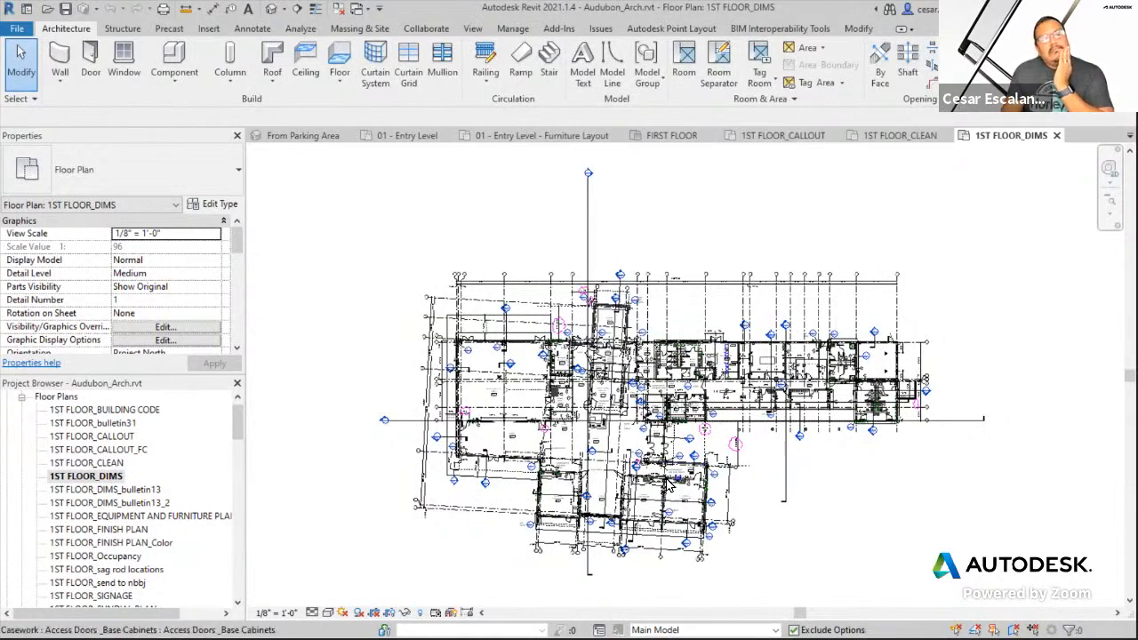
- Examine the section marks, grids and dimensions around the Multipurpose Space and across the 1ST FLOOR_DIMS plan
scroll(705, 440, up, 3)
scroll(705, 440, up, 1)
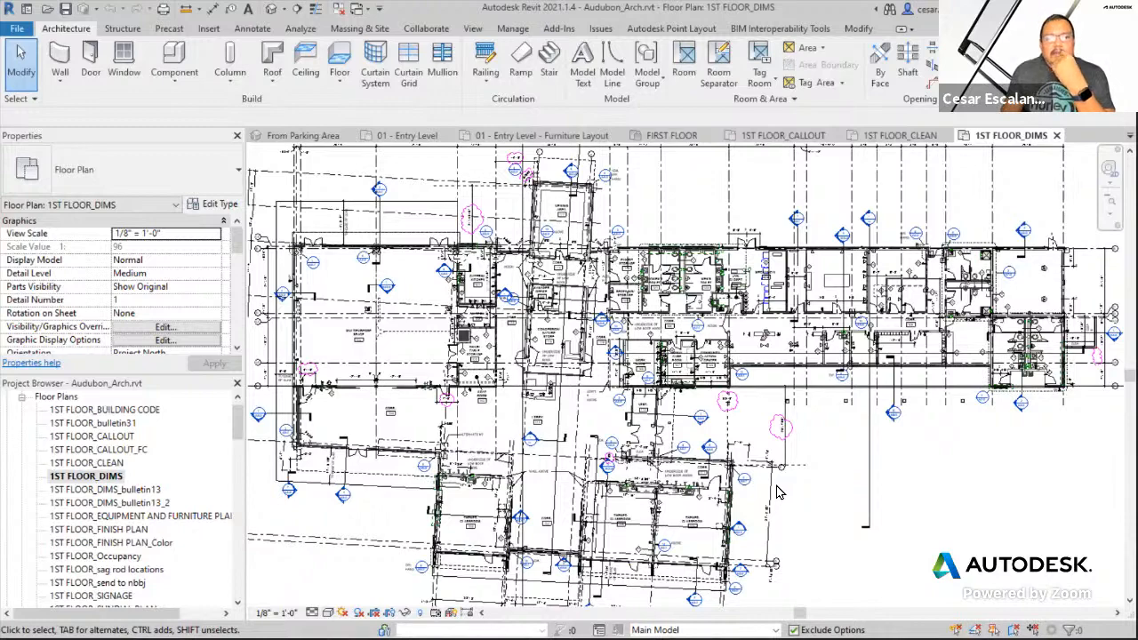
scroll(384, 282, up, 3)
scroll(384, 282, up, 1)
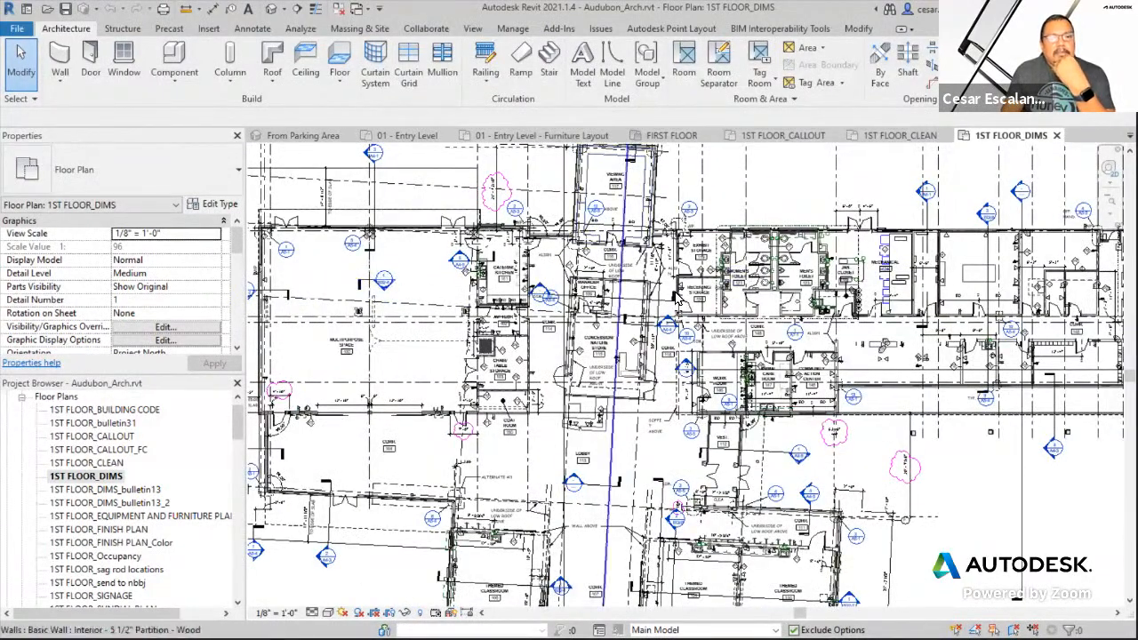
scroll(876, 331, down, 3)
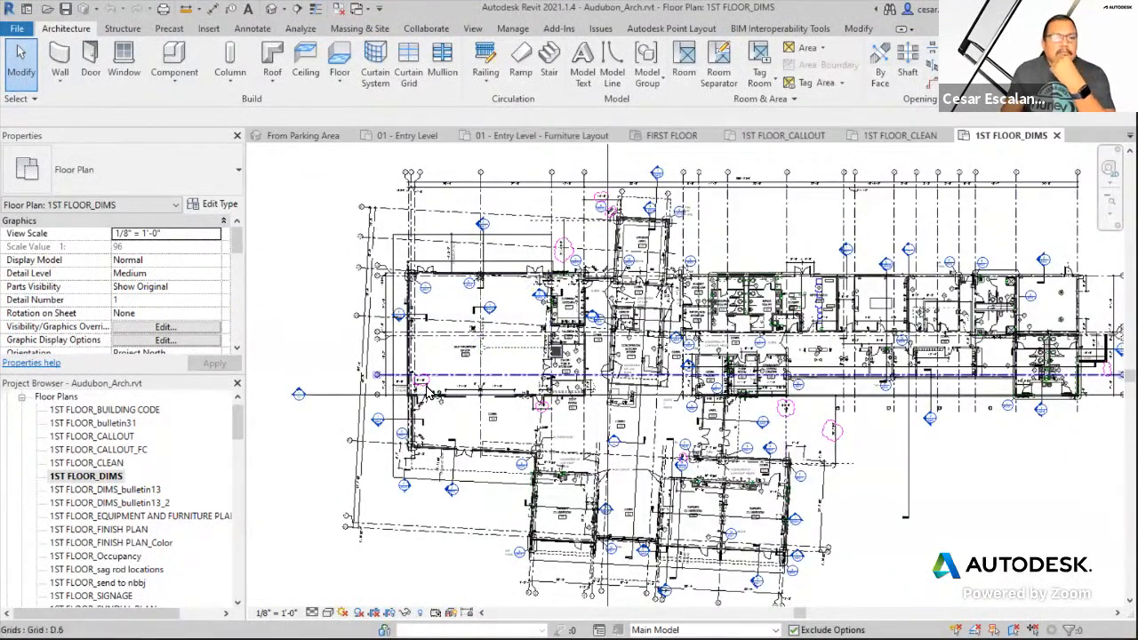
scroll(373, 404, up, 2)
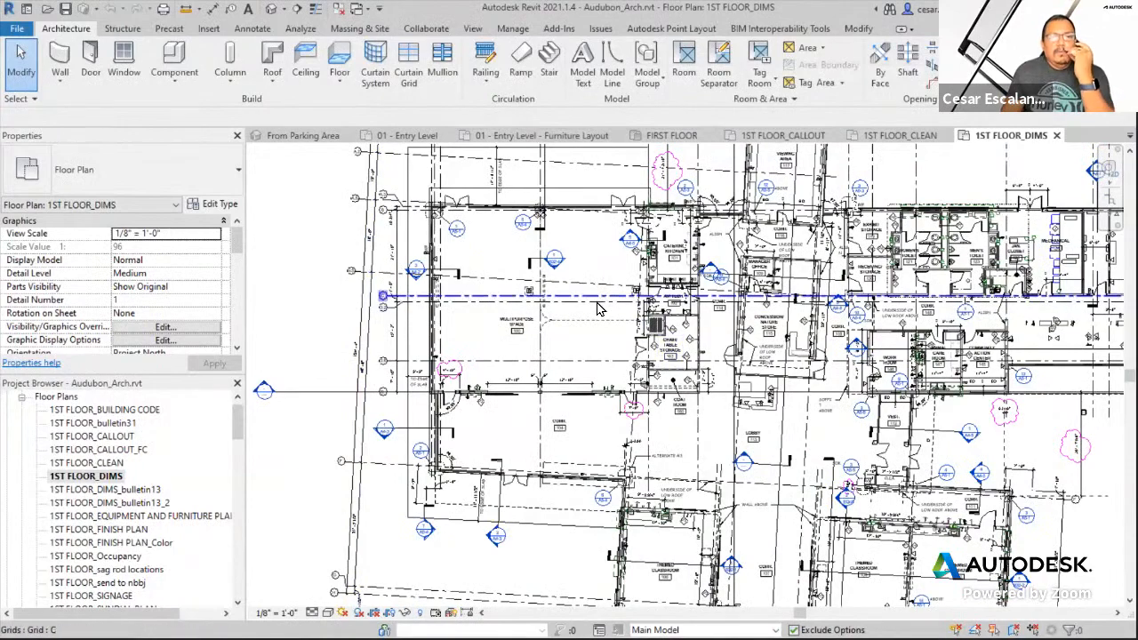
scroll(595, 293, up, 1)
middle_drag(602, 250, 685, 293)
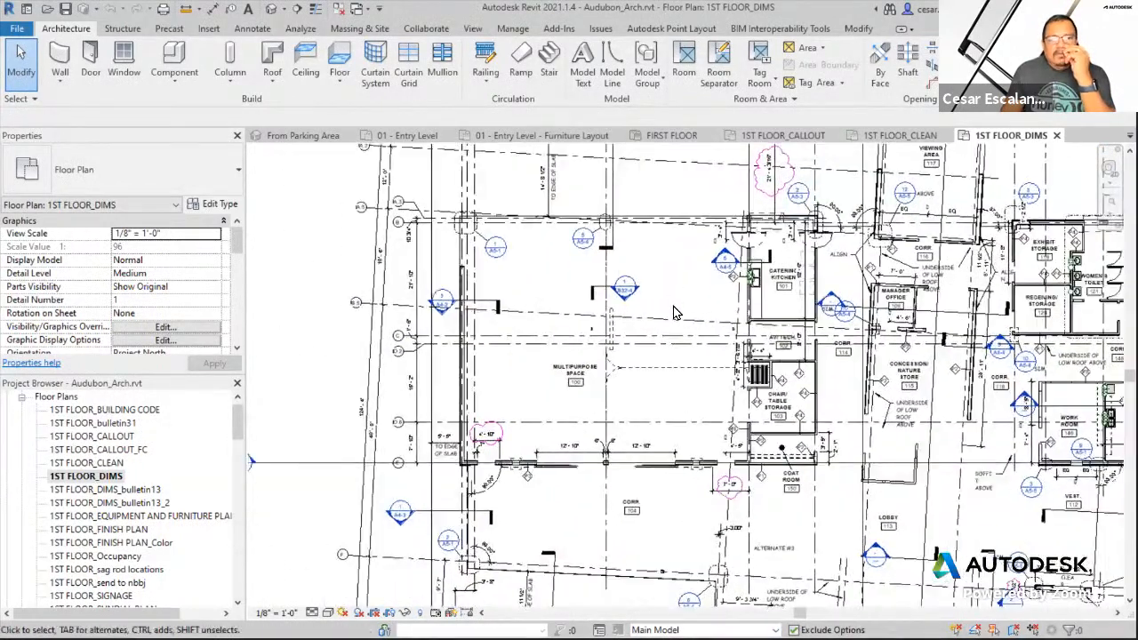
scroll(596, 297, up, 1)
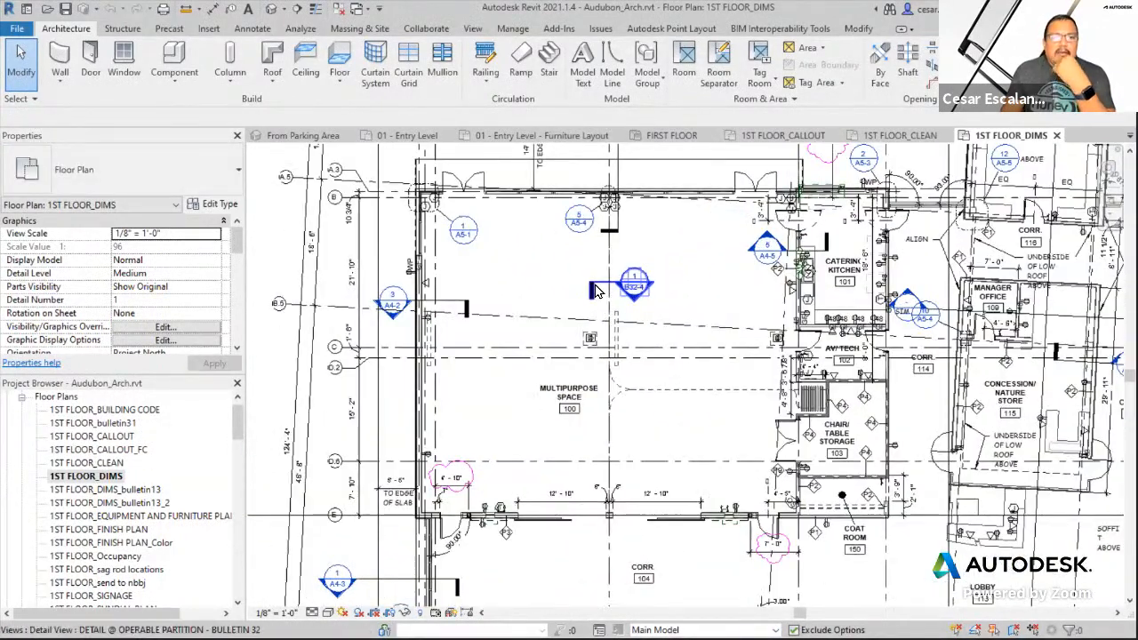
scroll(595, 296, up, 2)
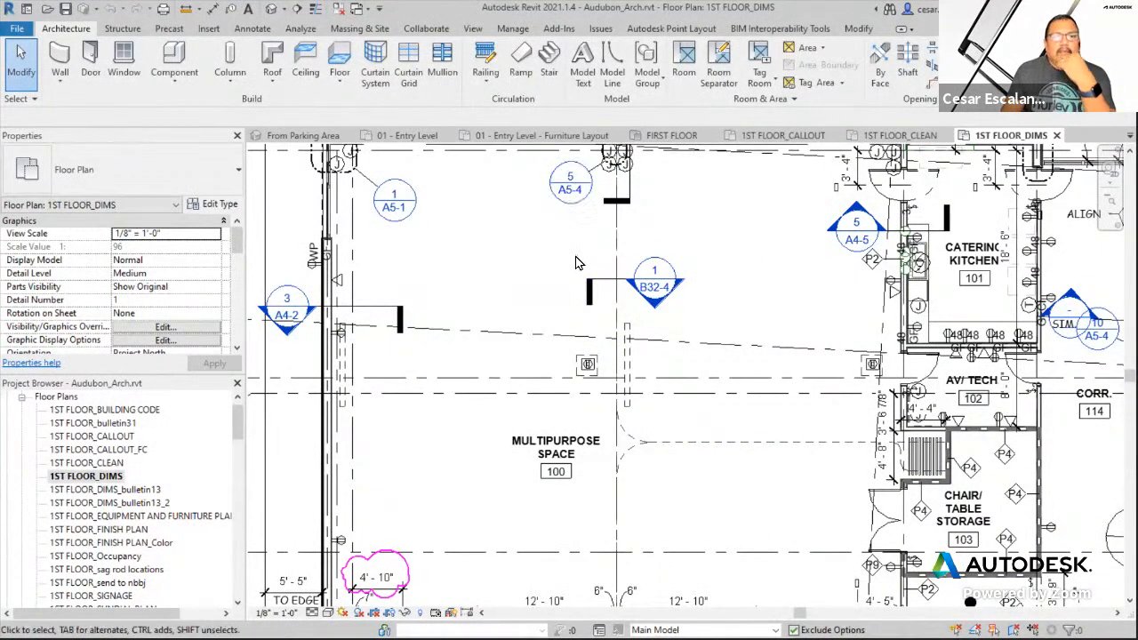
scroll(604, 298, down, 3)
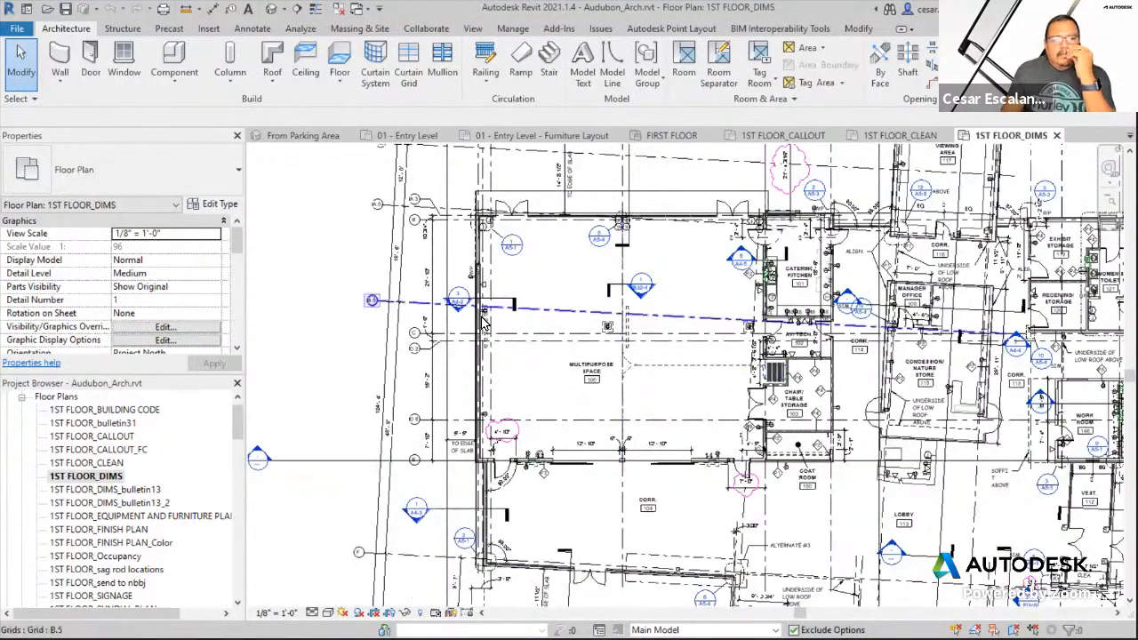
scroll(465, 318, up, 2)
middle_drag(676, 259, 812, 241)
middle_drag(633, 370, 583, 219)
scroll(558, 308, down, 3)
scroll(698, 380, down, 2)
scroll(993, 384, up, 2)
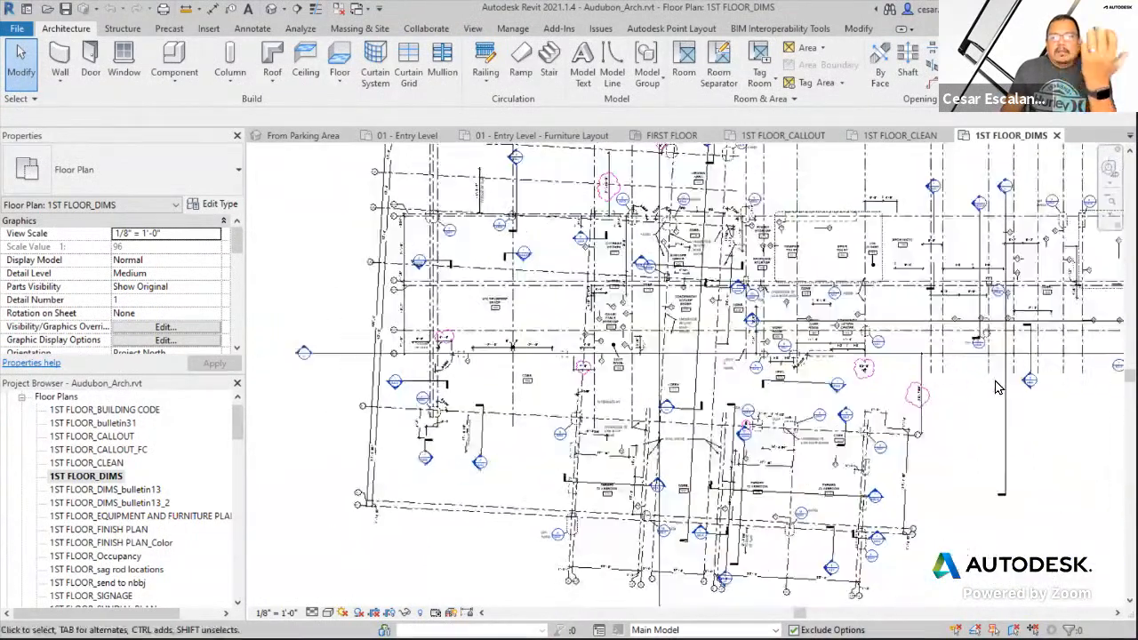
- Check the view properties of the long detail section below the east wing and of the building section in the Lobby
click(1002, 402)
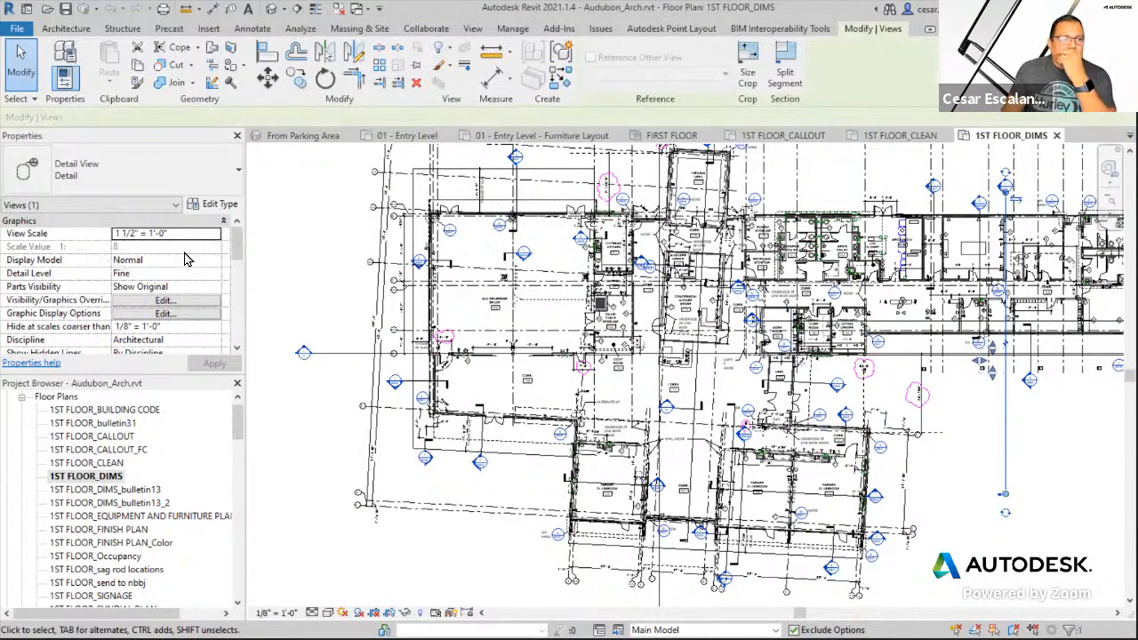
scroll(183, 316, down, 5)
scroll(182, 316, up, 5)
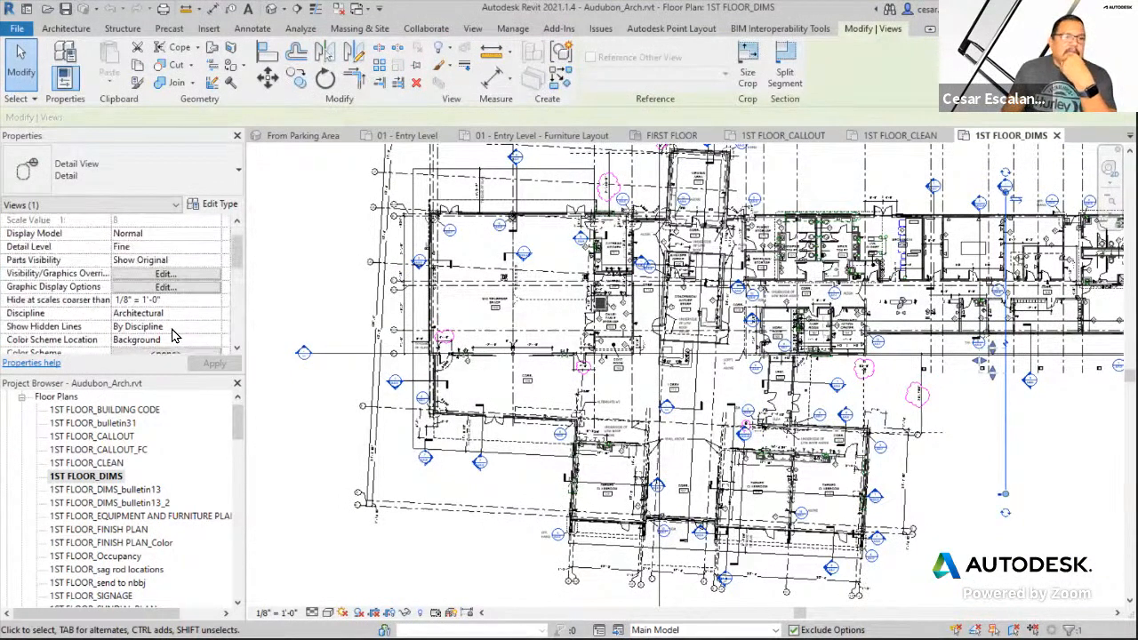
scroll(729, 338, up, 5)
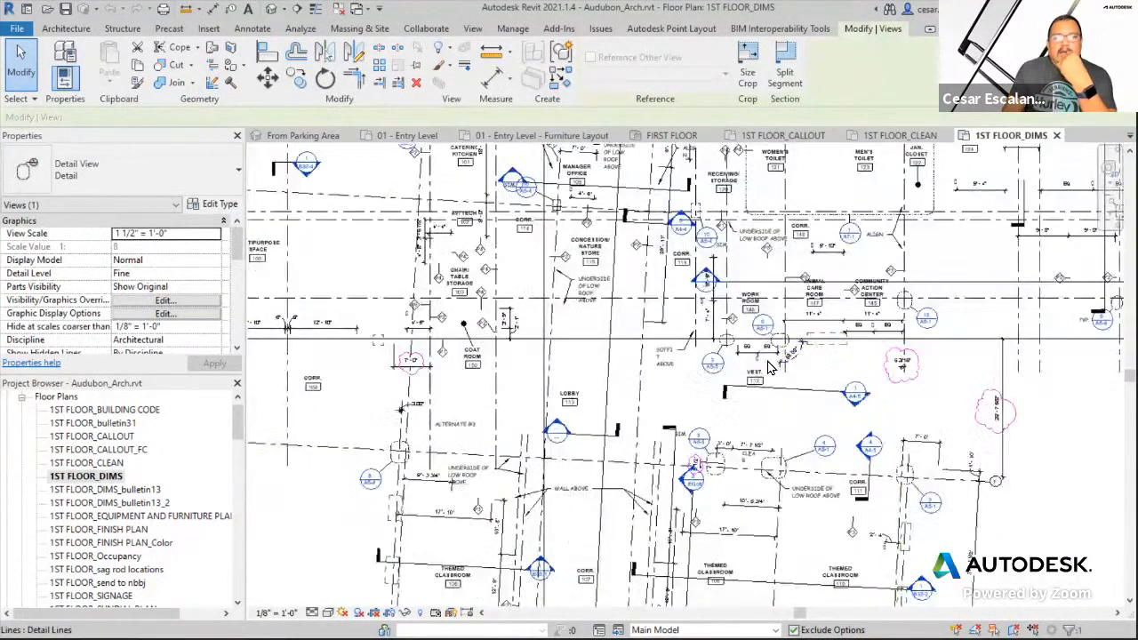
scroll(729, 338, up, 1)
click(556, 441)
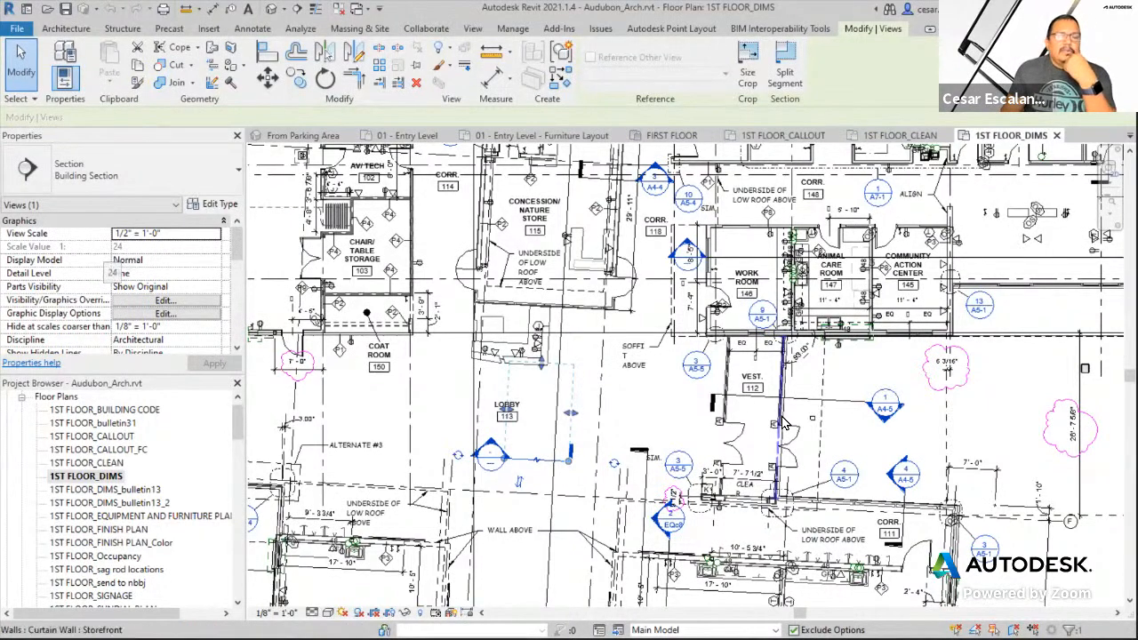
scroll(774, 425, down, 5)
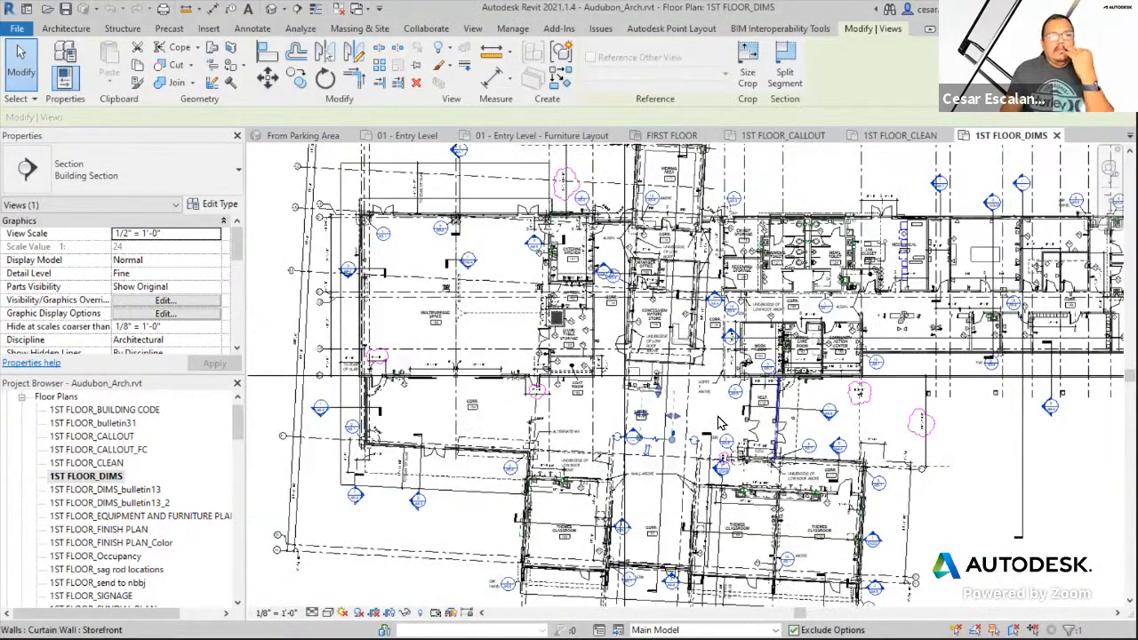
scroll(176, 303, down, 3)
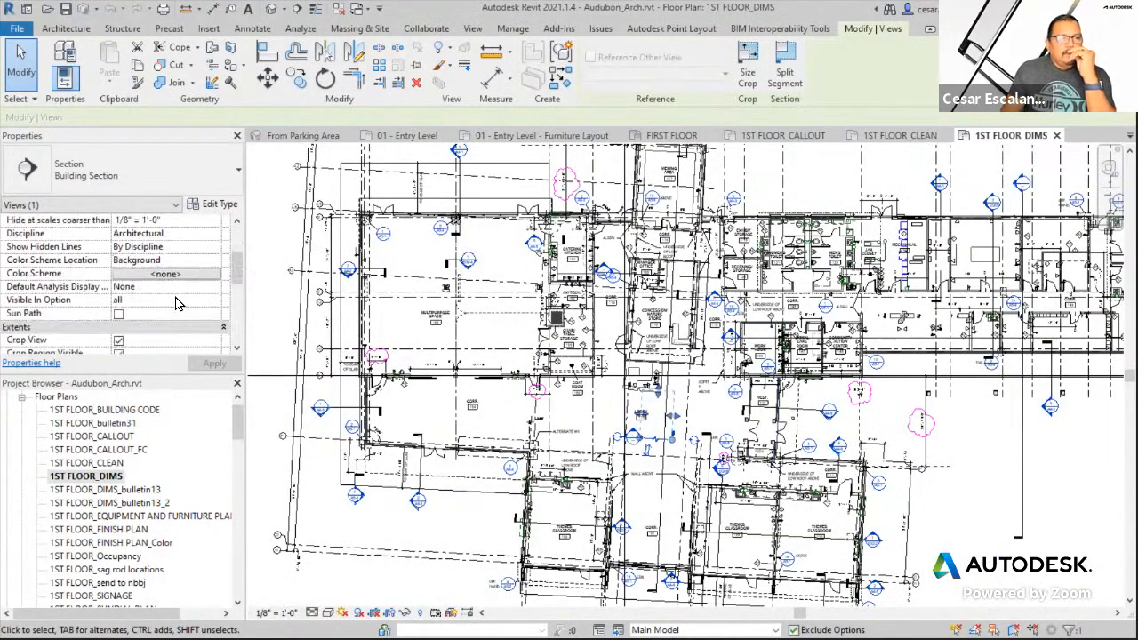
scroll(266, 300, up, 2)
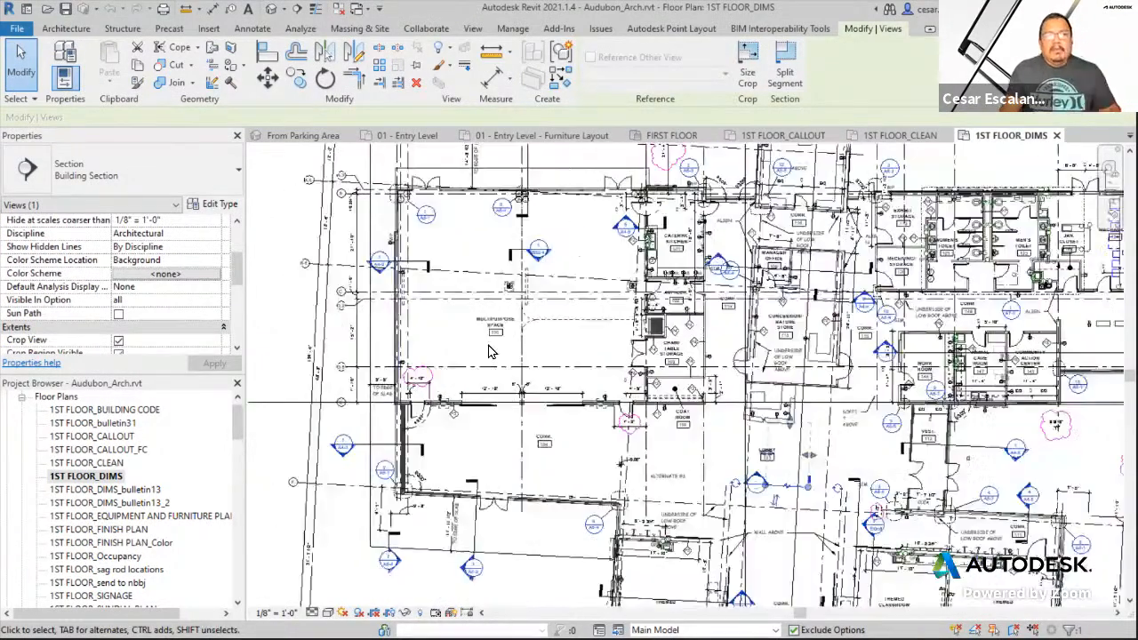
- Create a new rule-based view filter with the default name from the 1ST FLOOR_DIMS plan's graphic overrides
key(v)
key(v)
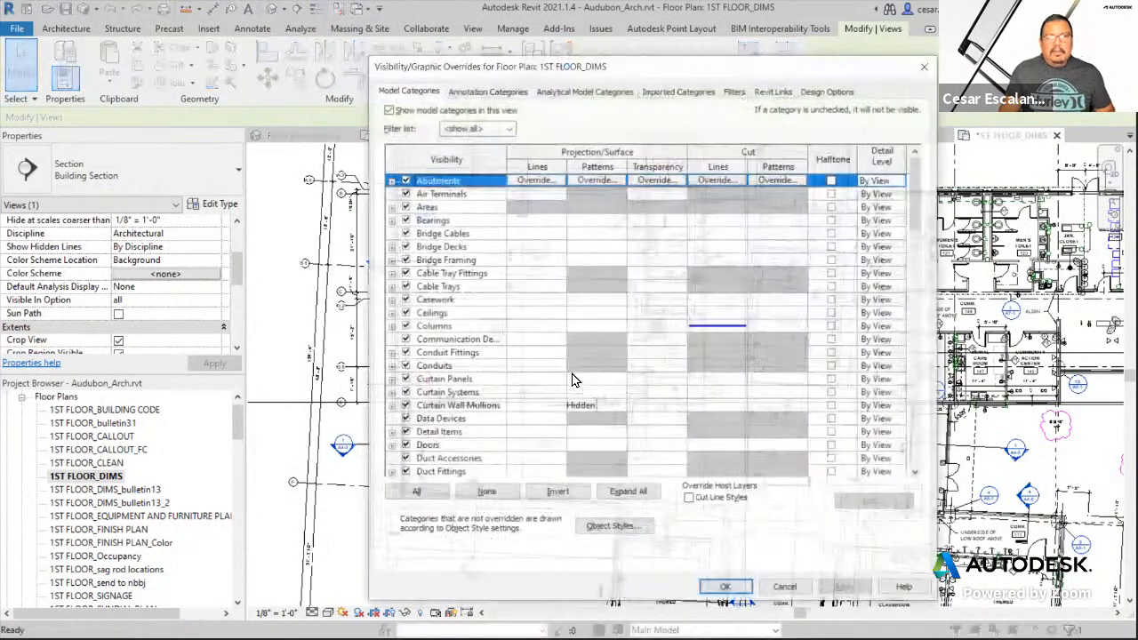
click(738, 91)
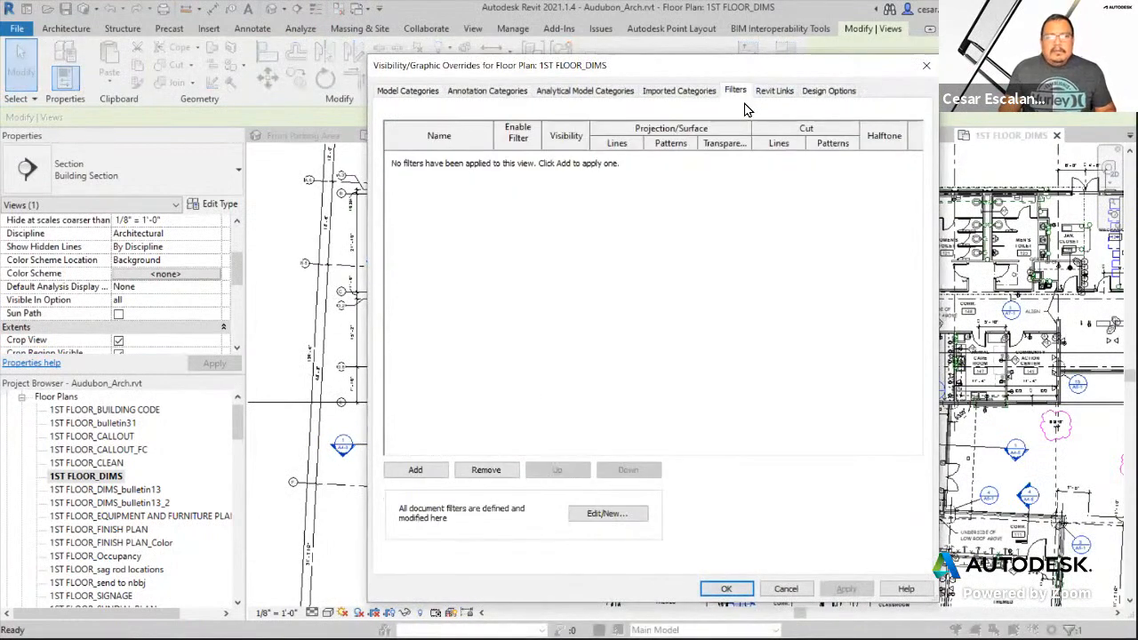
click(435, 469)
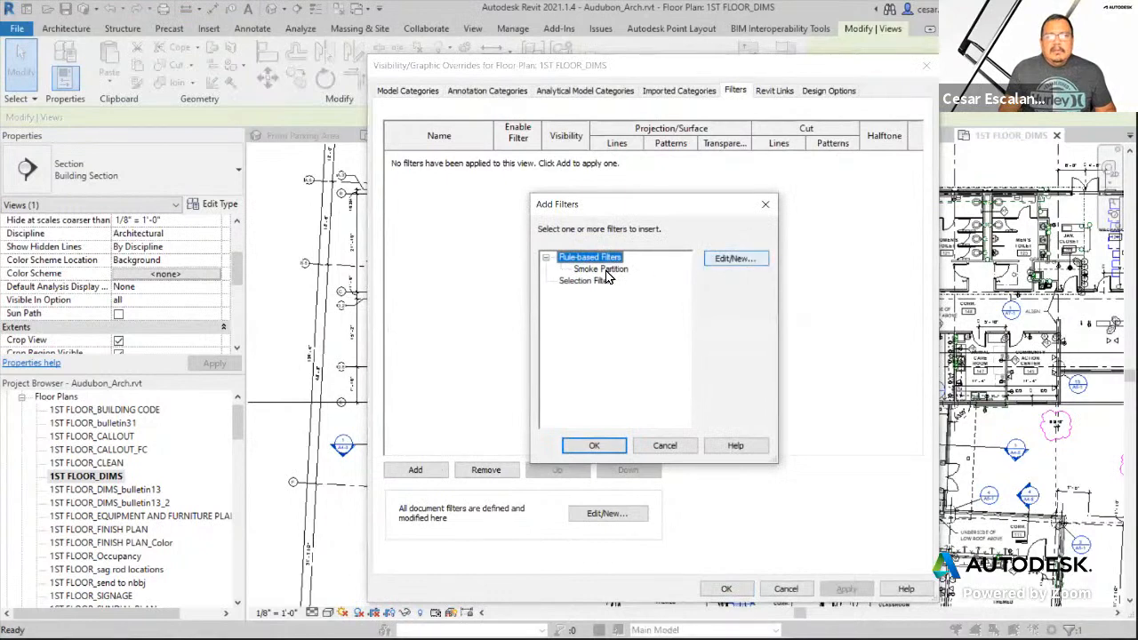
click(736, 258)
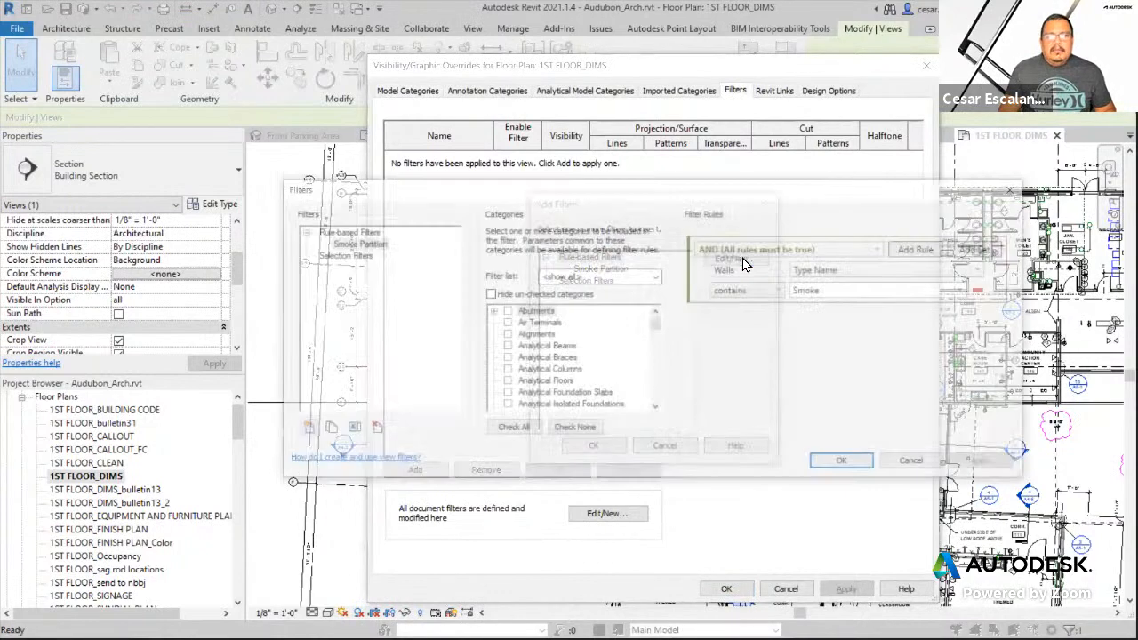
click(304, 430)
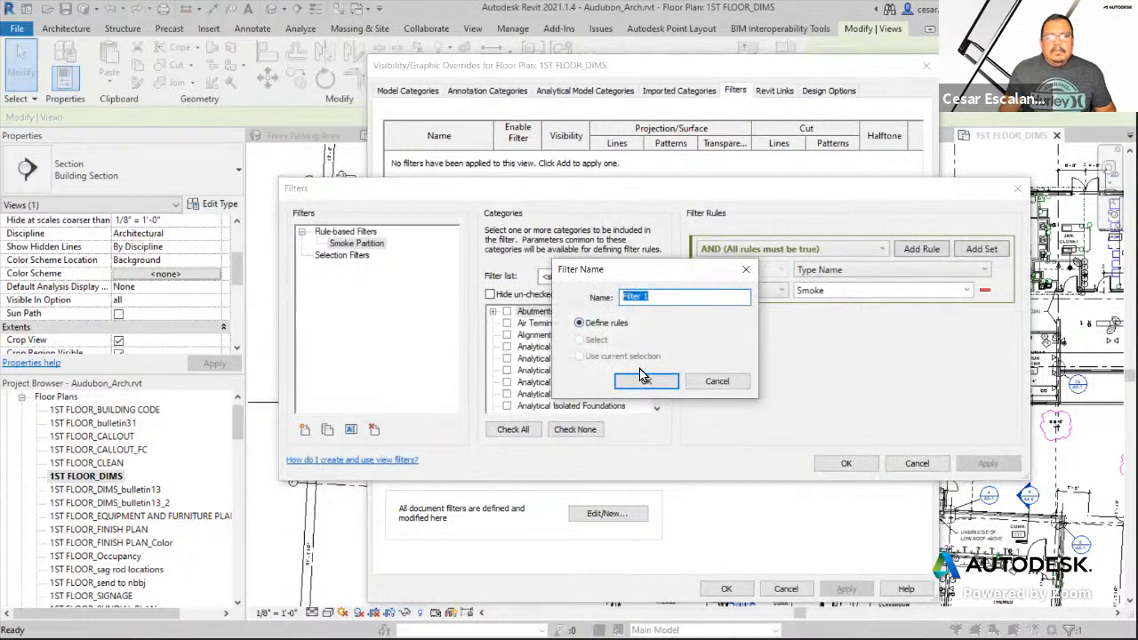
click(646, 381)
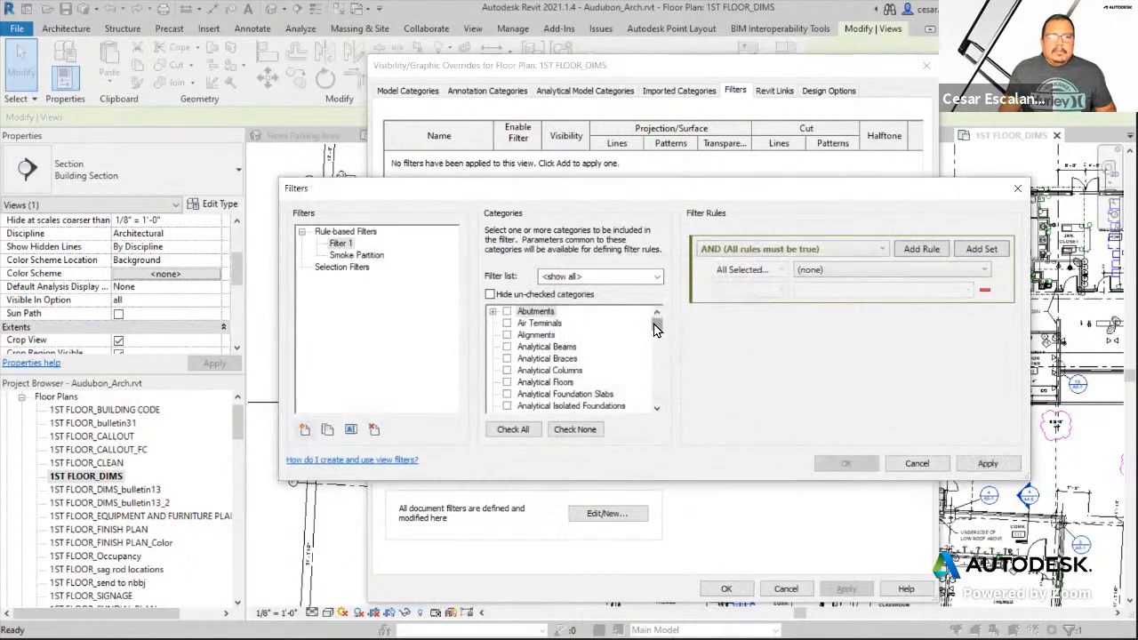
- Include only the Sections category in the new filter
drag(655, 332, 656, 356)
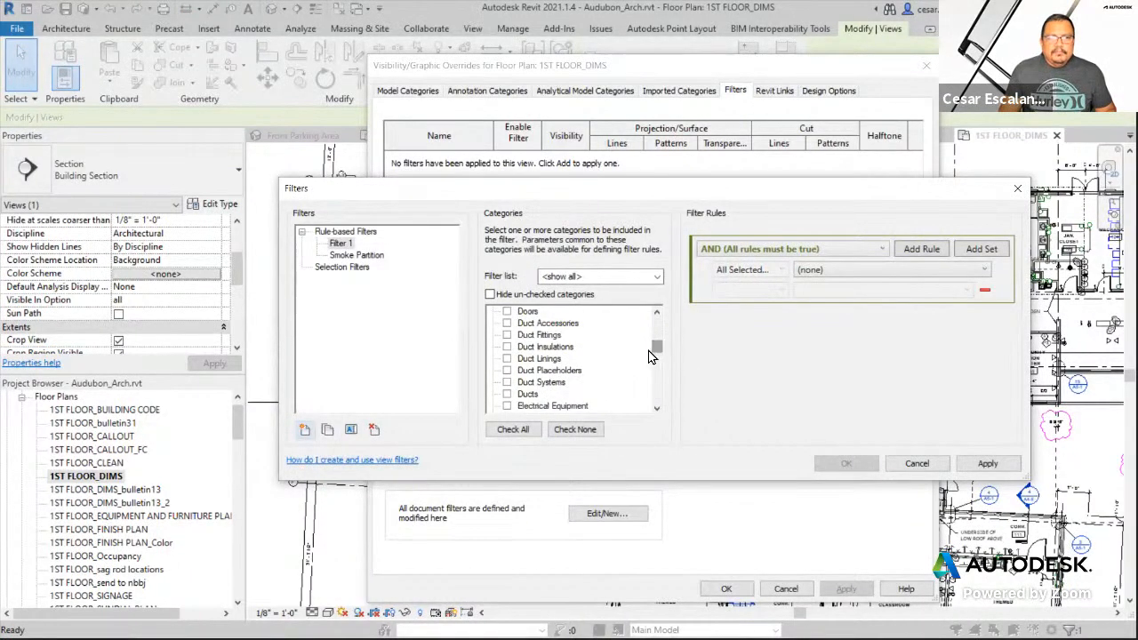
click(593, 374)
key(s)
scroll(596, 381, down, 1)
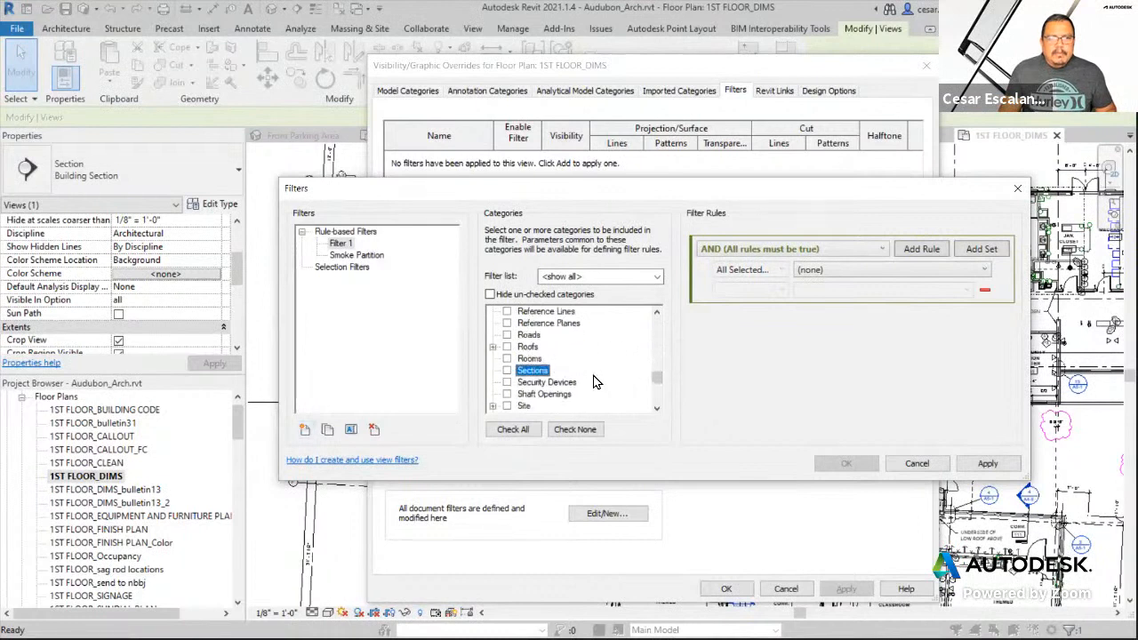
click(507, 371)
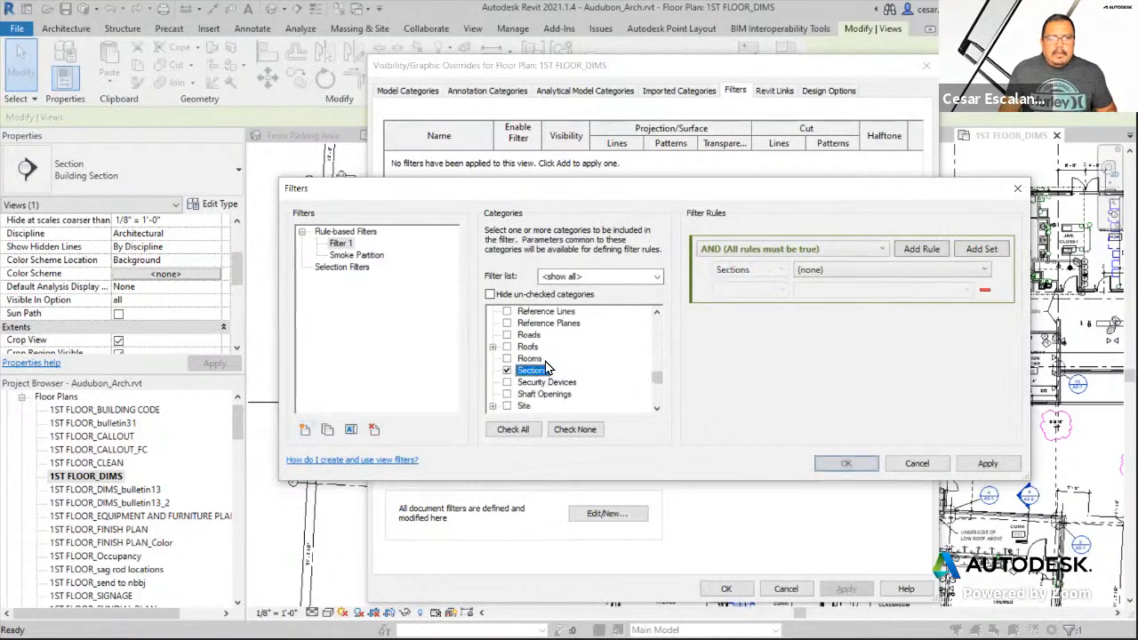
- Define the filter rule as Scale Value is less than 36 and apply it
click(861, 271)
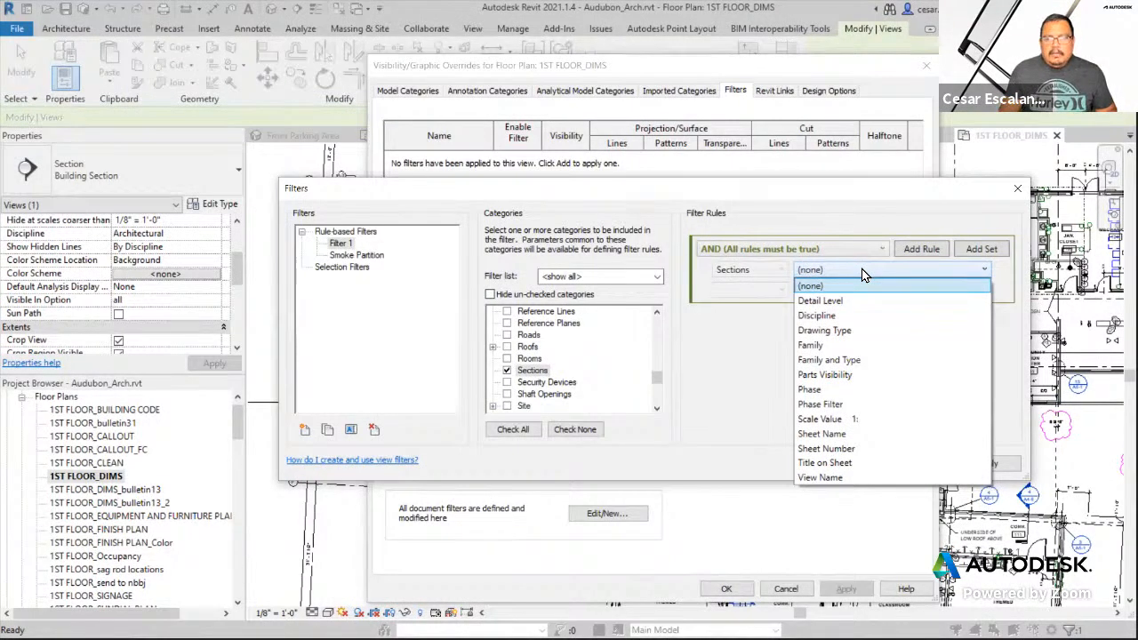
click(840, 419)
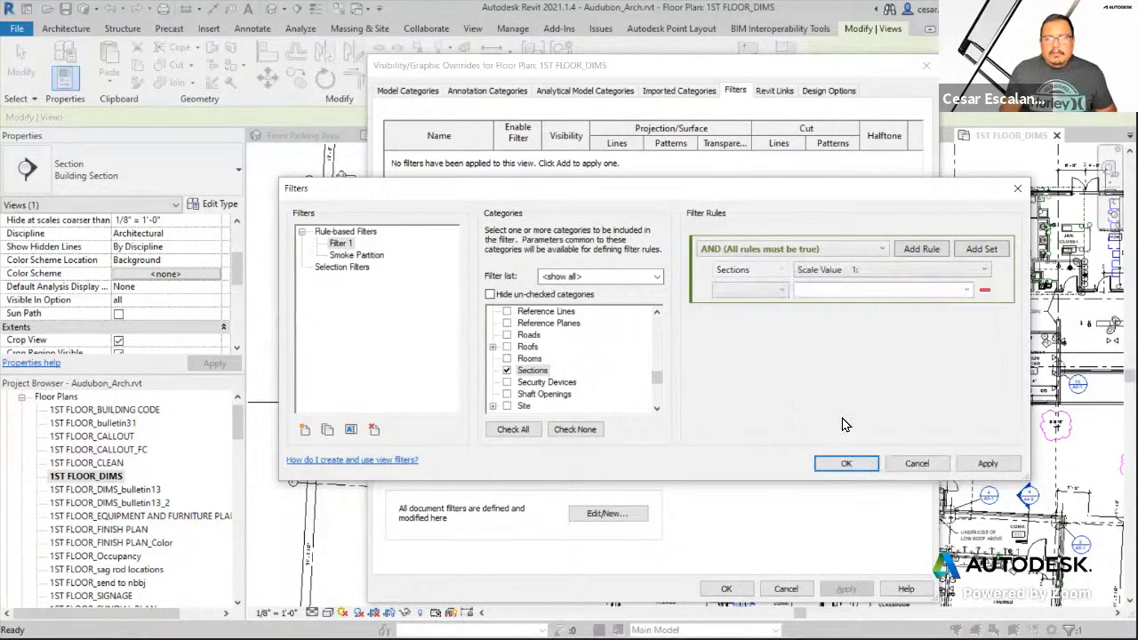
click(784, 290)
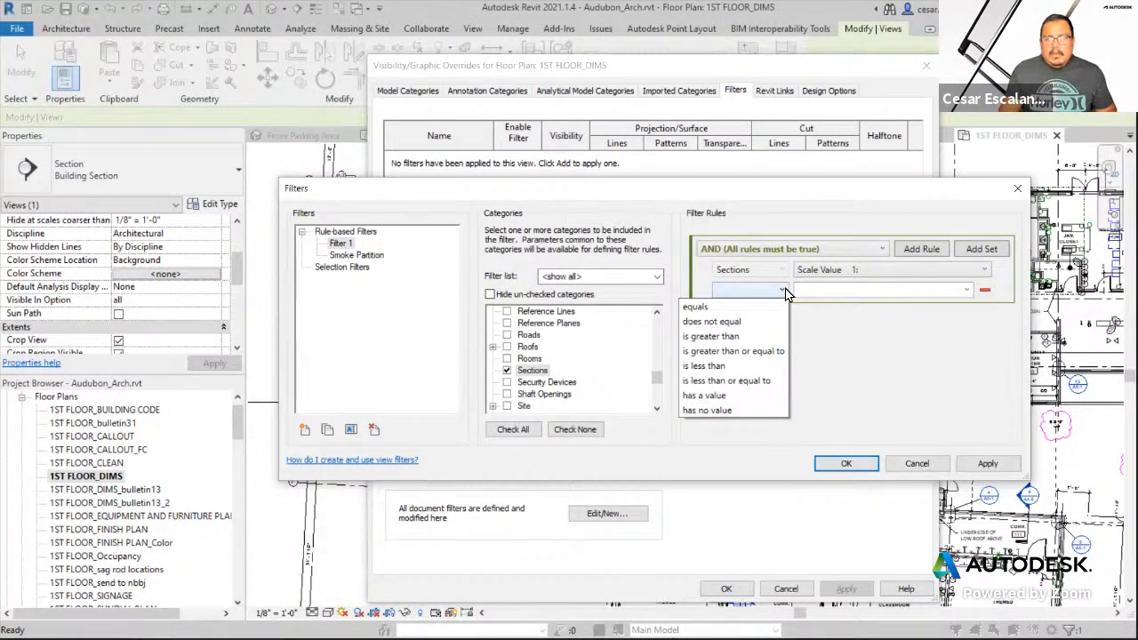
click(711, 365)
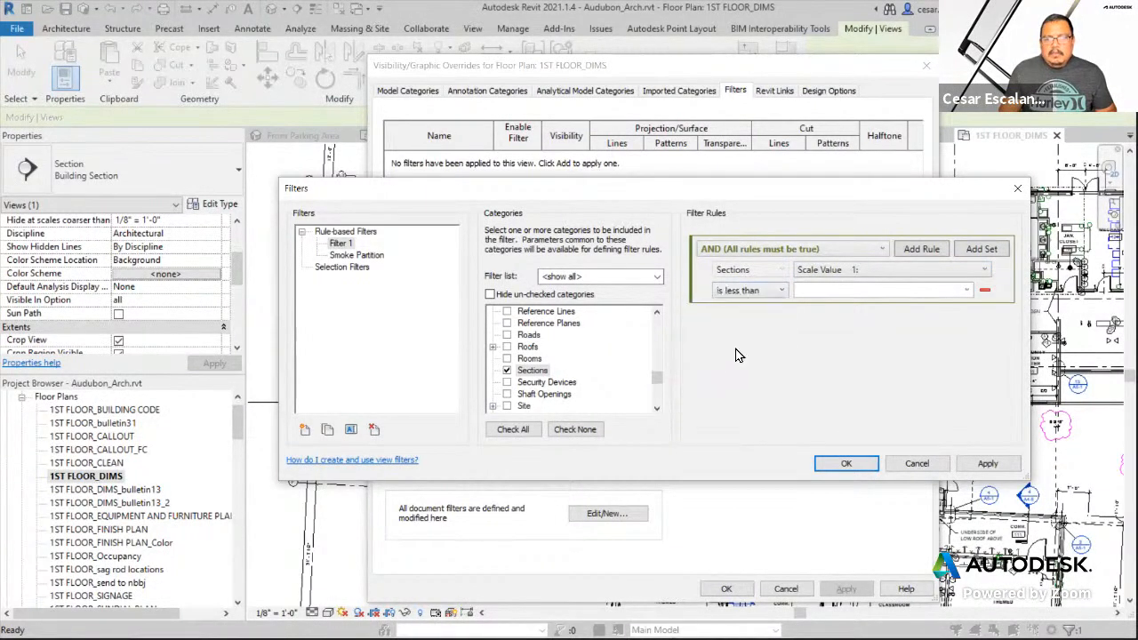
click(845, 293)
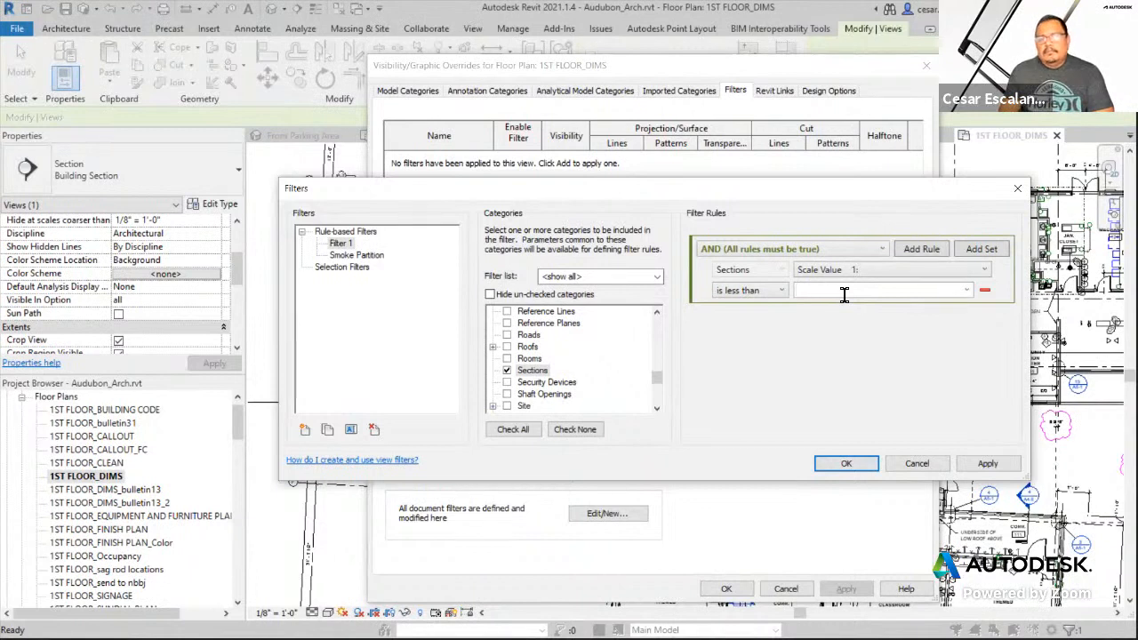
text(36)
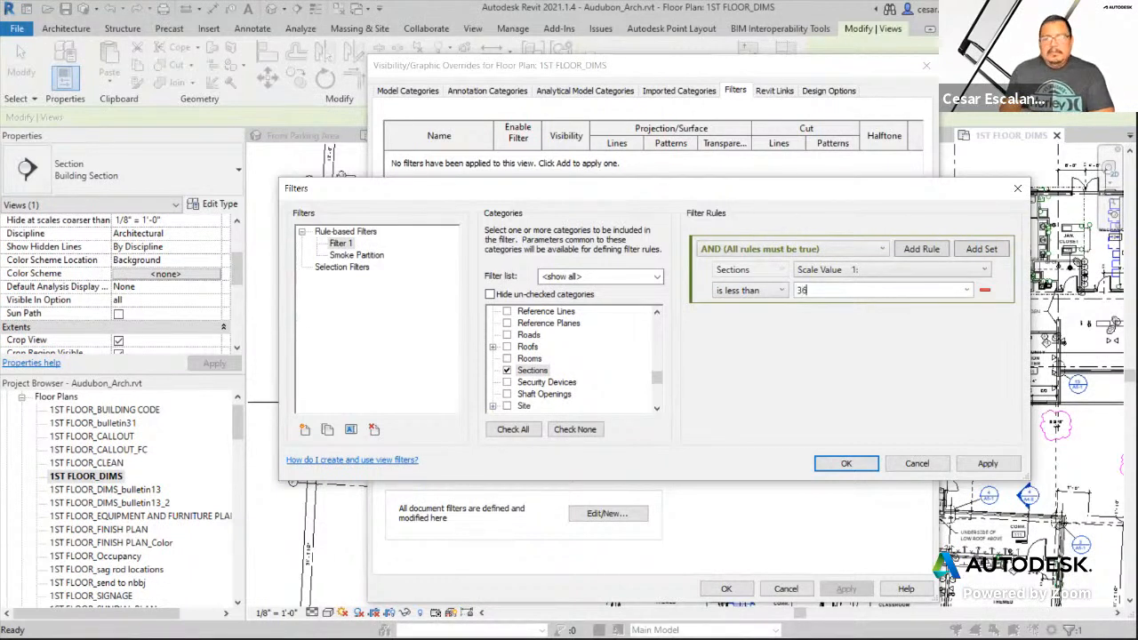
click(989, 465)
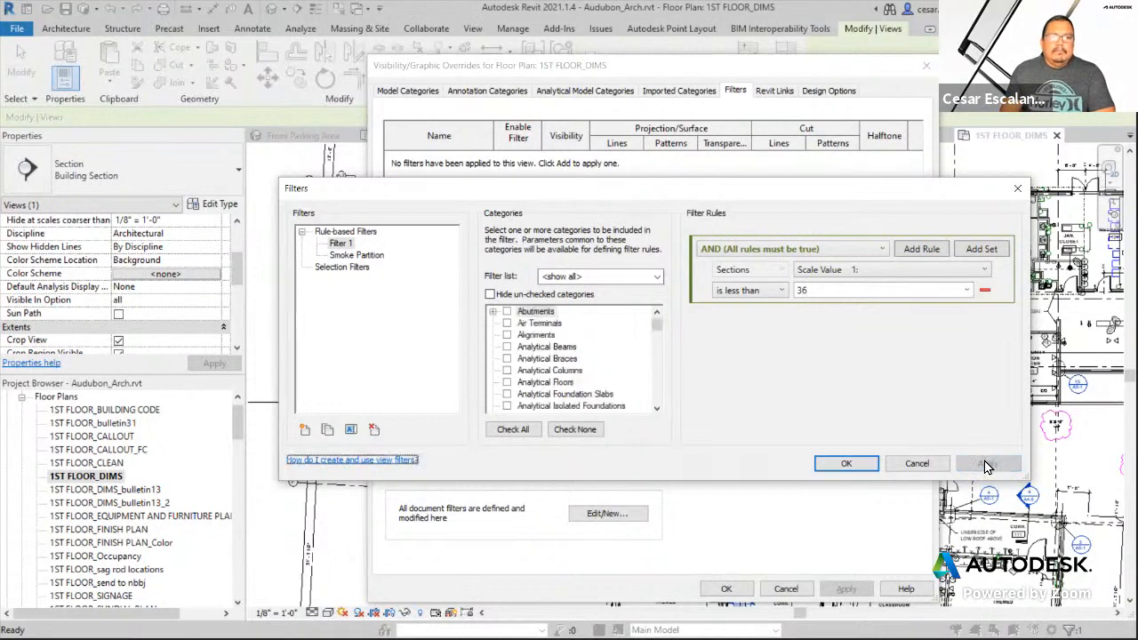
click(845, 463)
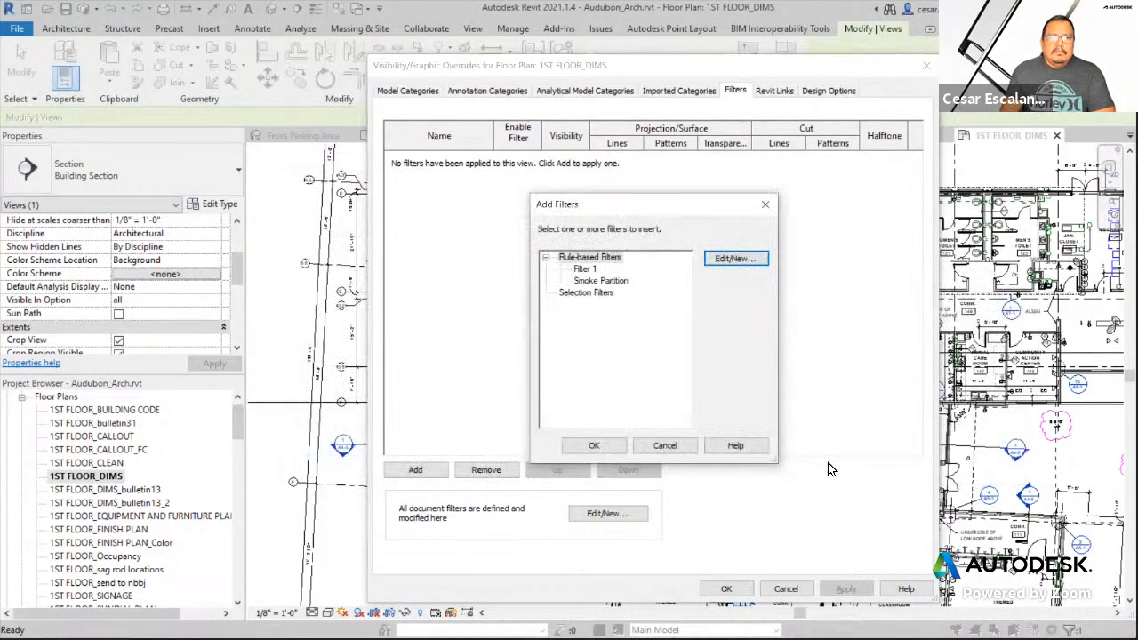
click(584, 268)
click(729, 259)
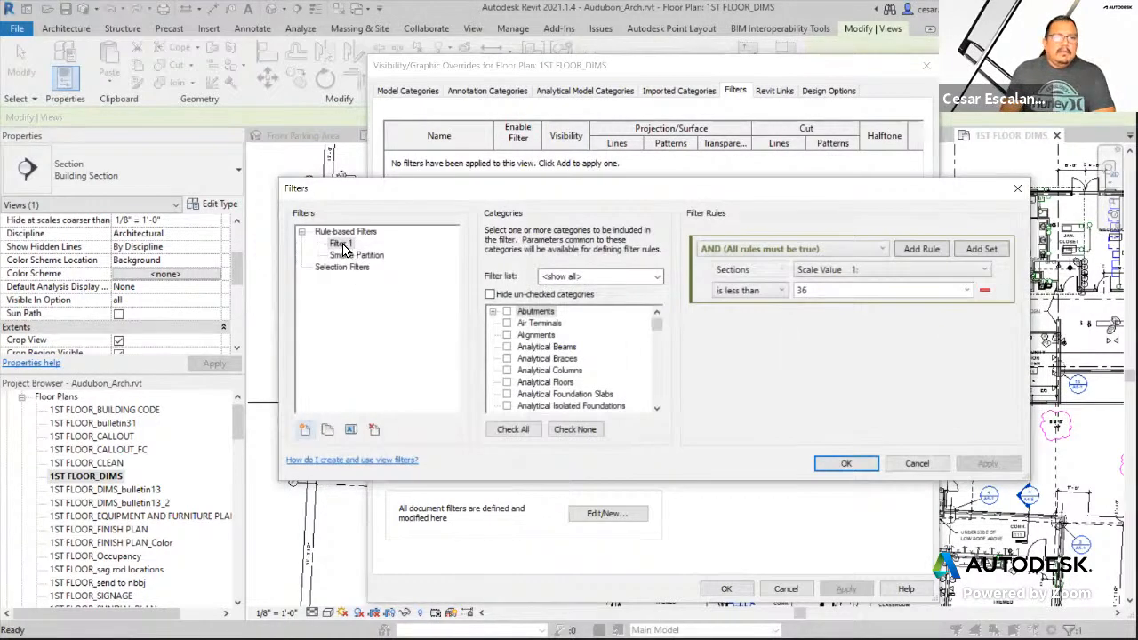
right_click(342, 243)
click(326, 430)
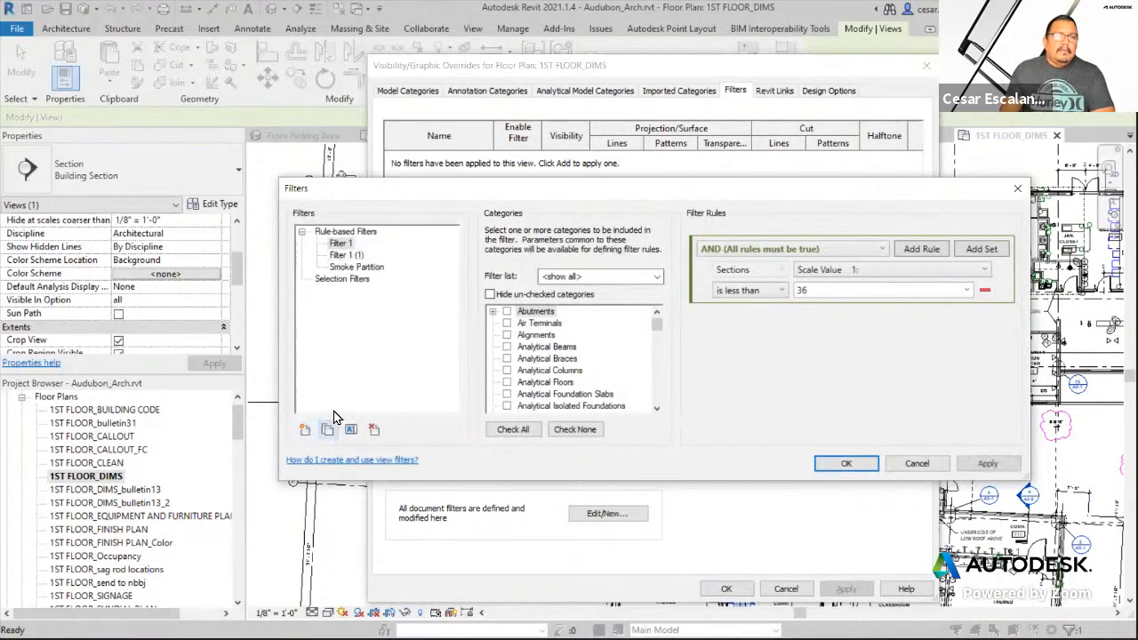
click(347, 255)
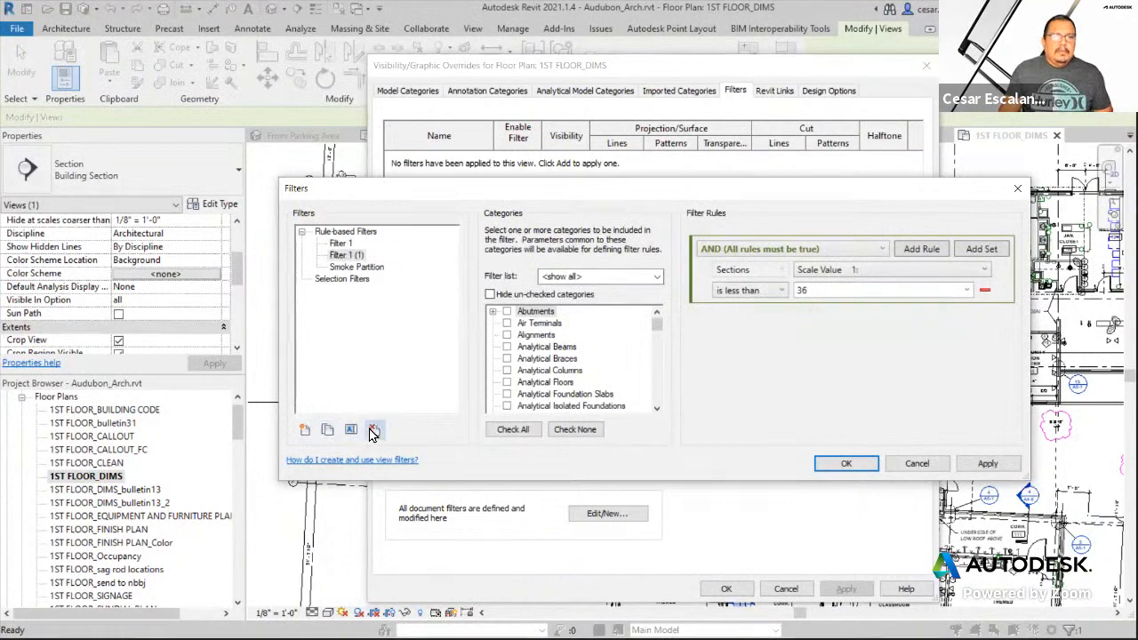
click(374, 430)
click(602, 336)
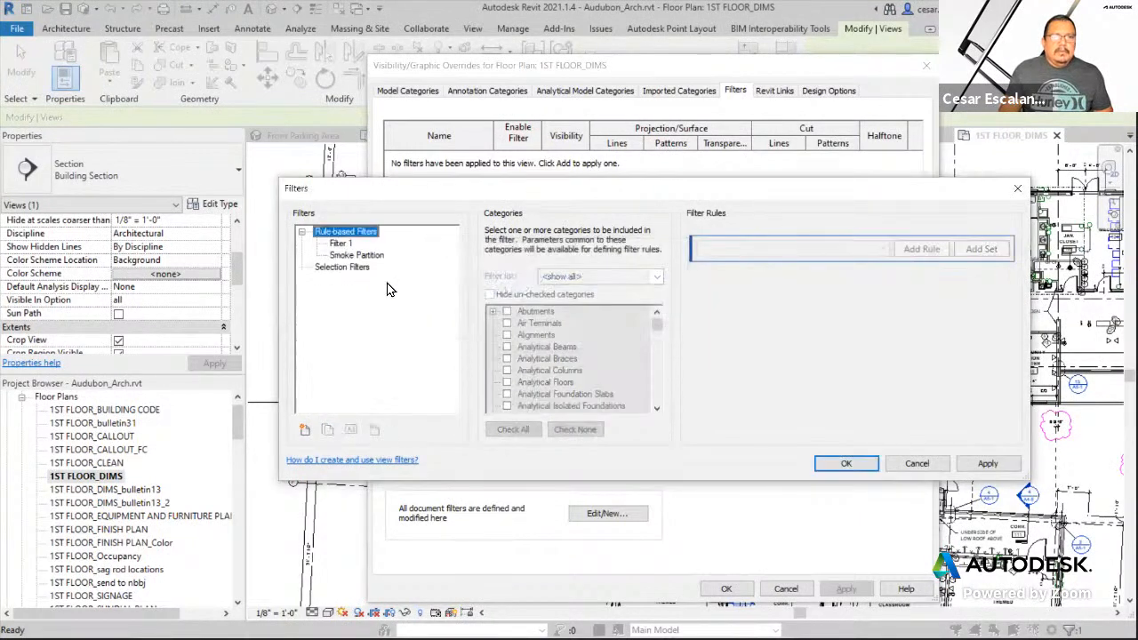
- Rename Filter 1 as "Sections less 24" and accept the filter definitions
click(345, 244)
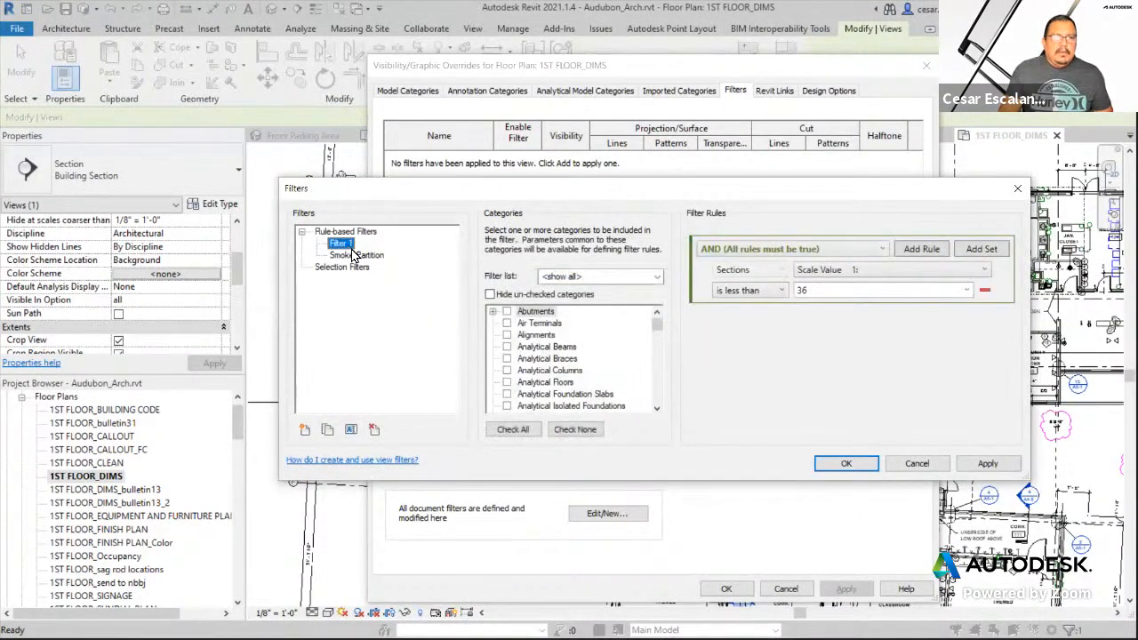
click(350, 429)
text(Sections)
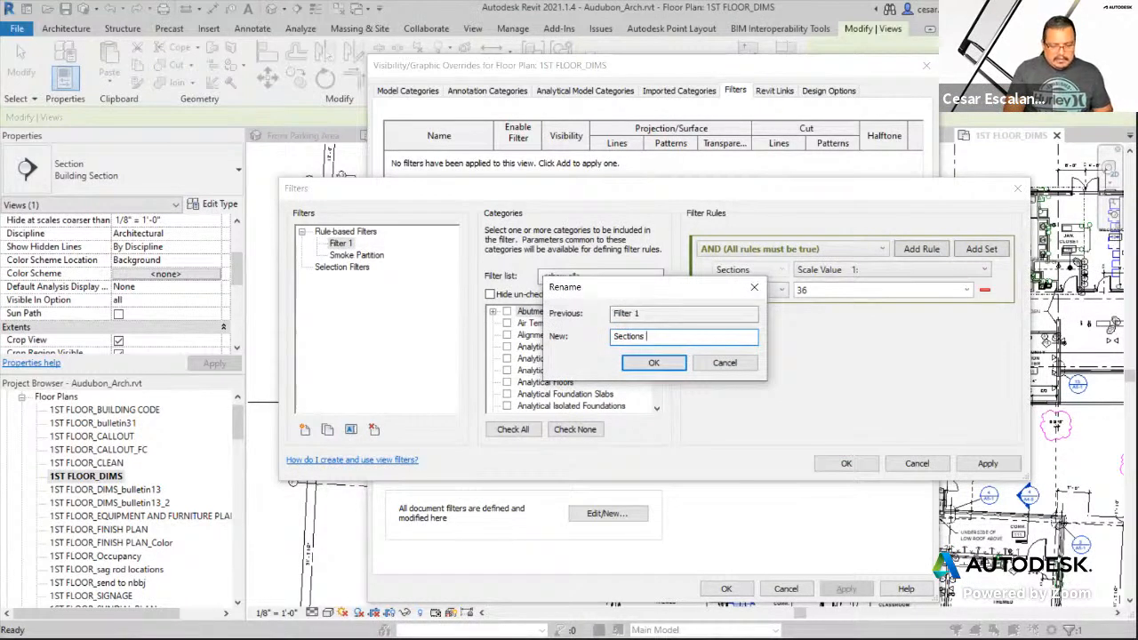
text( < 24)
click(650, 362)
click(657, 352)
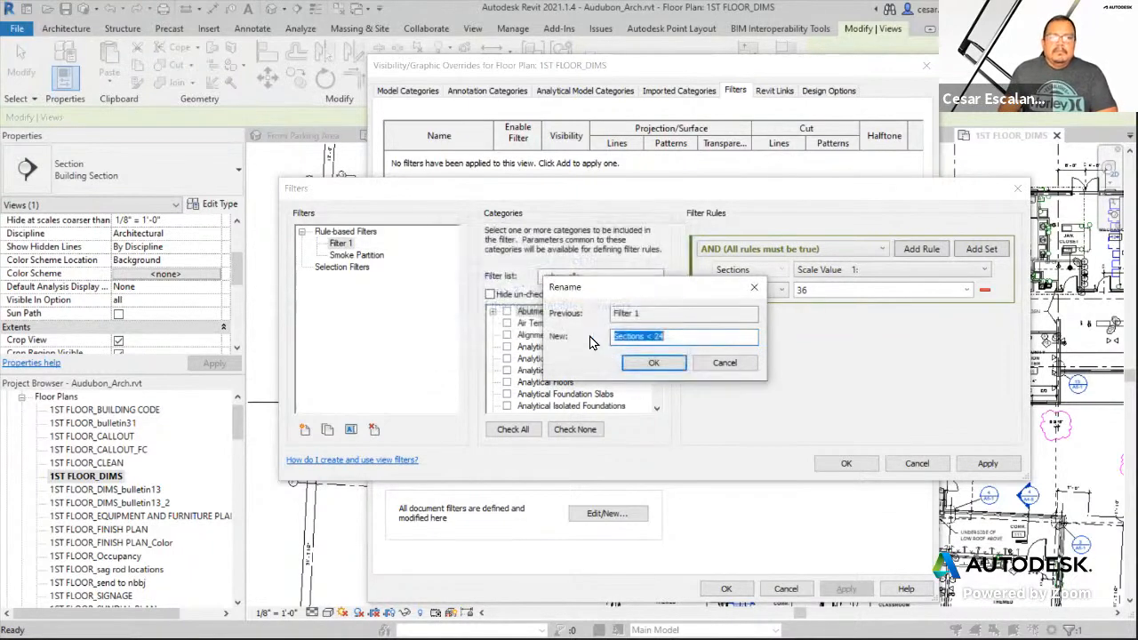
click(656, 336)
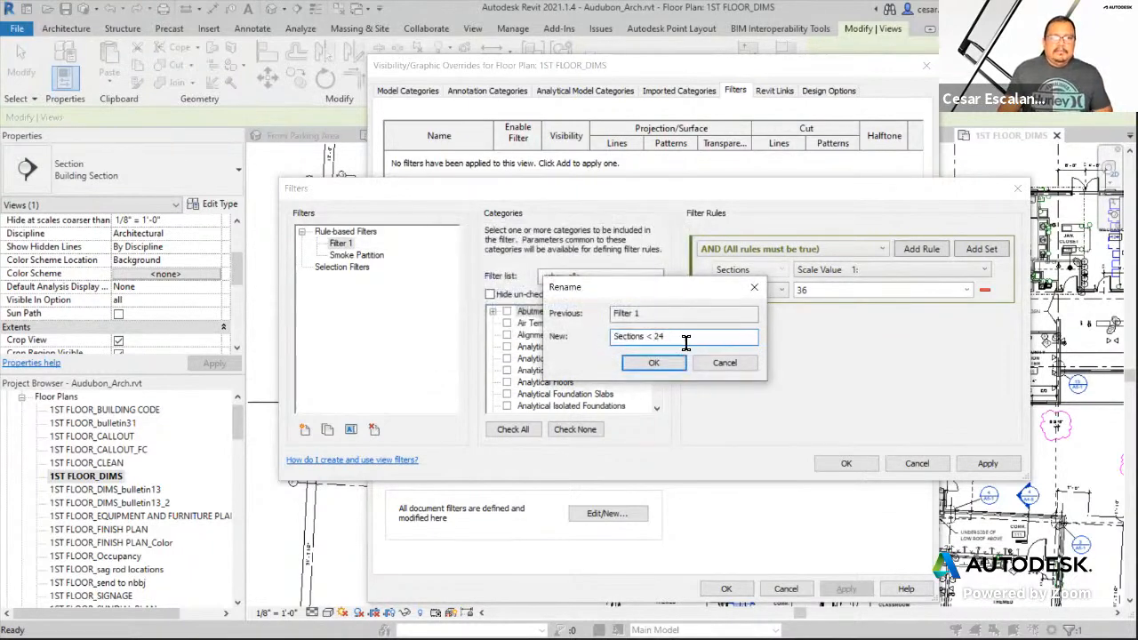
key(BackSpace)
key(BackSpace)
text(less)
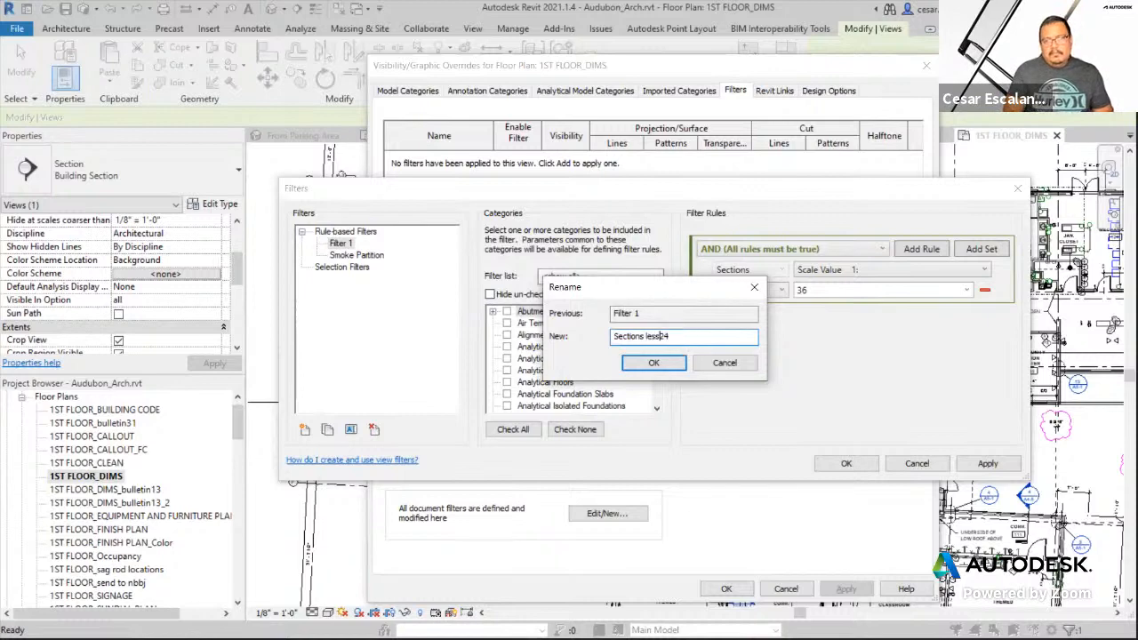
click(653, 363)
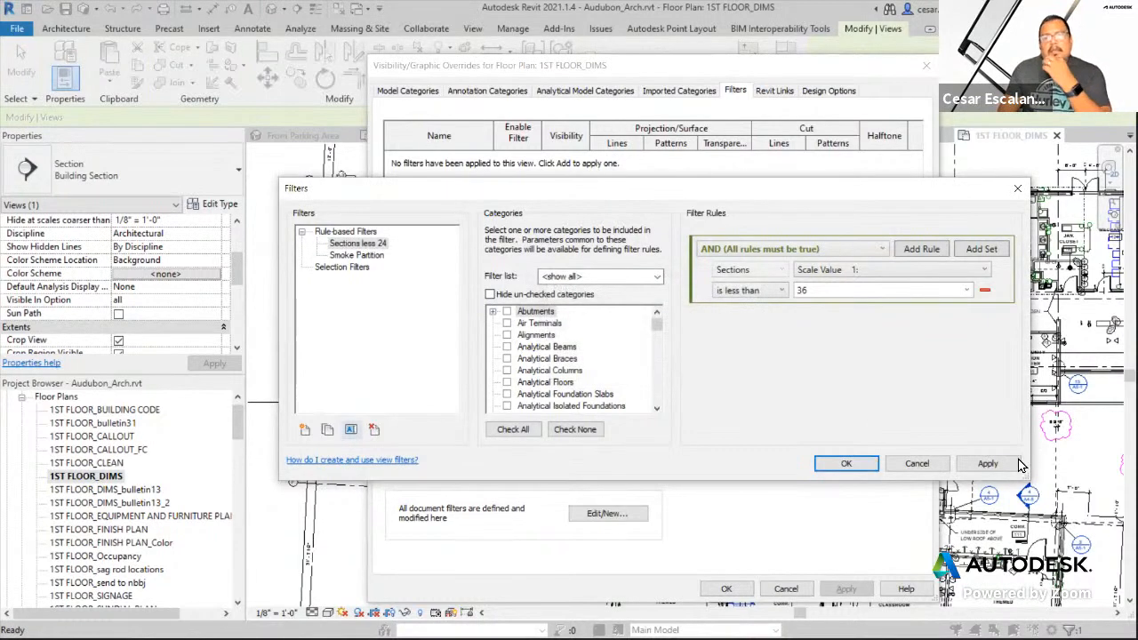
click(846, 463)
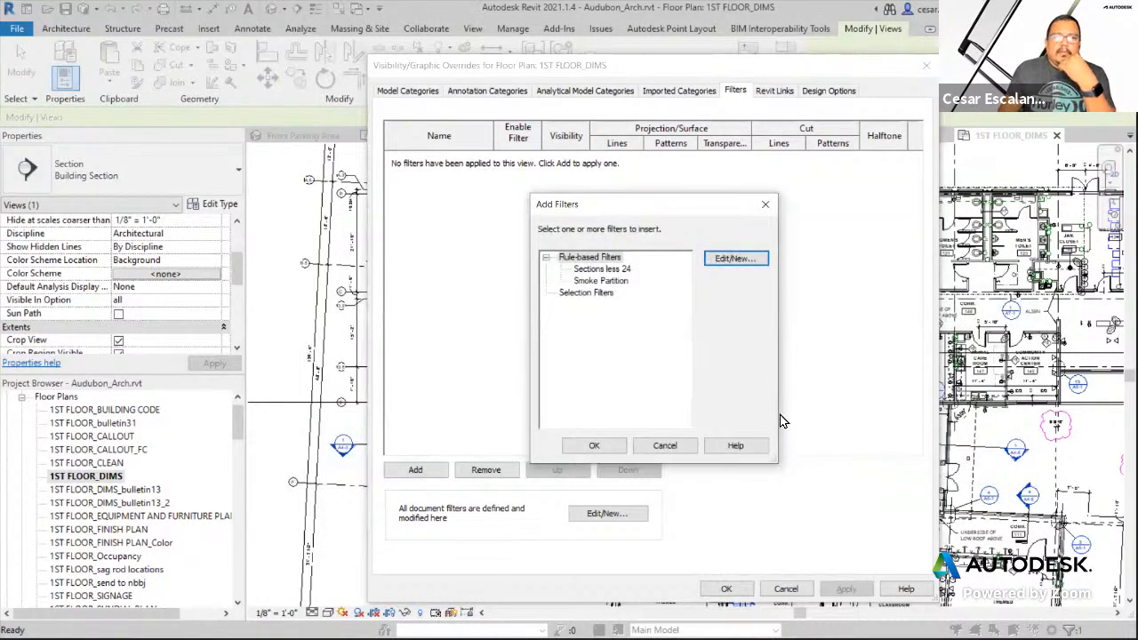
- Add the Sections less 24 filter to the 1ST FLOOR_DIMS plan's graphic overrides
click(603, 447)
click(414, 469)
click(601, 268)
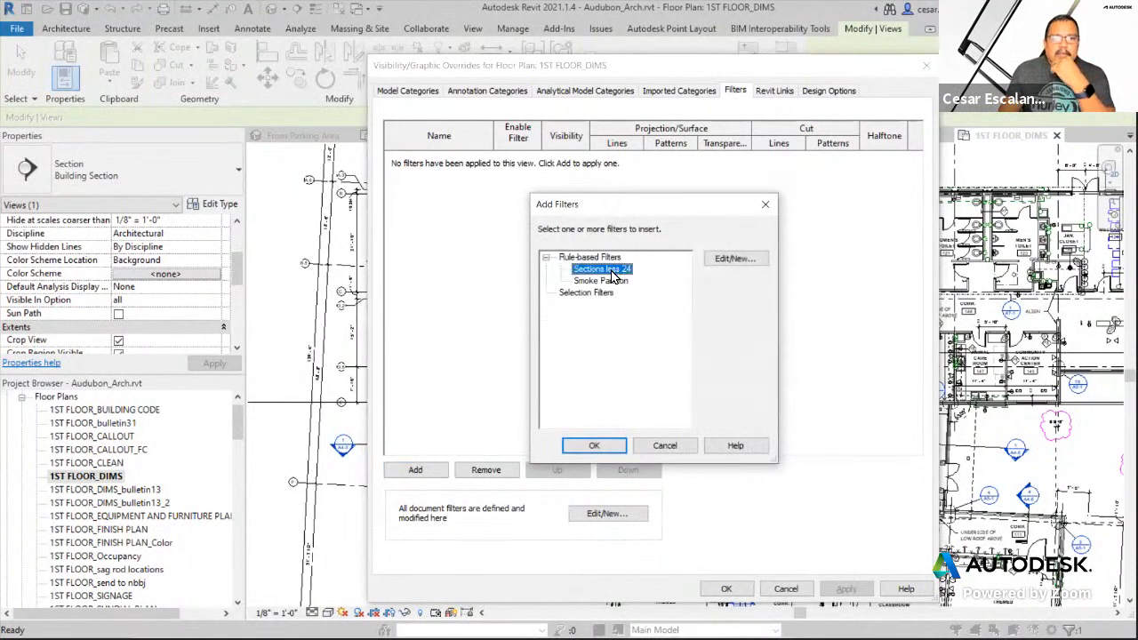
click(593, 445)
- Turn off the visibility of the Sections less 24 filter and apply the overrides to the plan
click(564, 157)
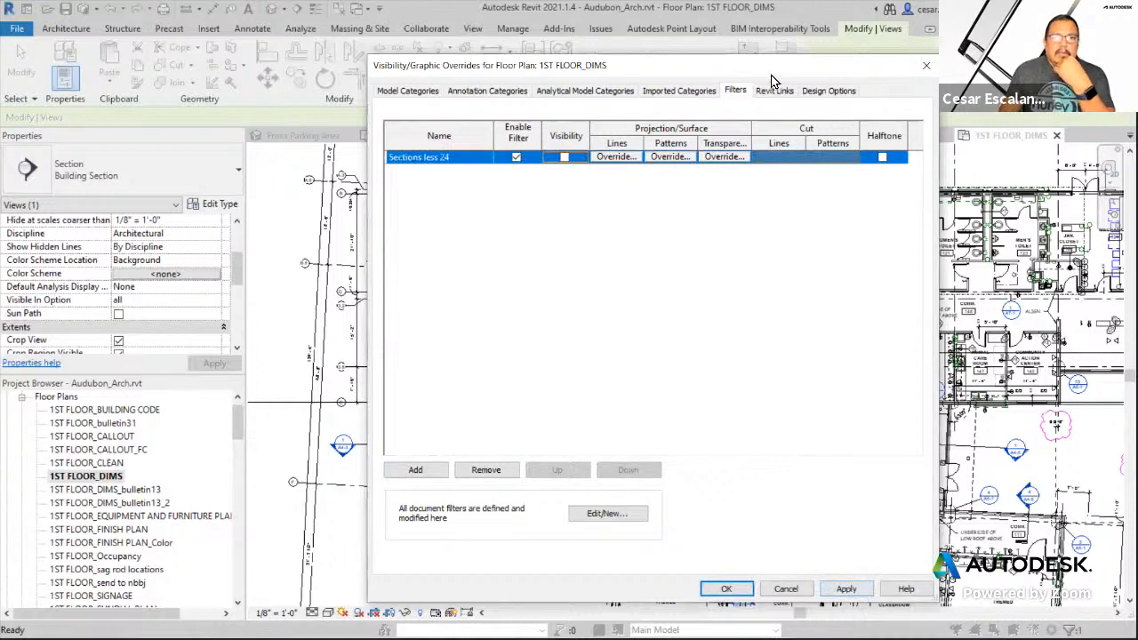
drag(770, 77, 150, 58)
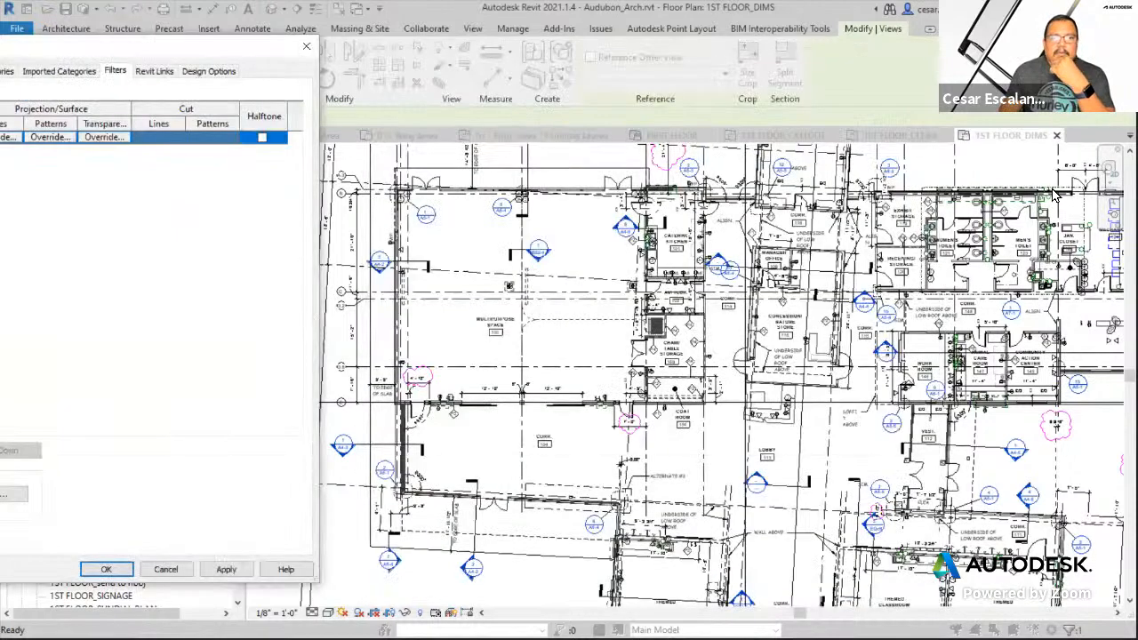
click(244, 573)
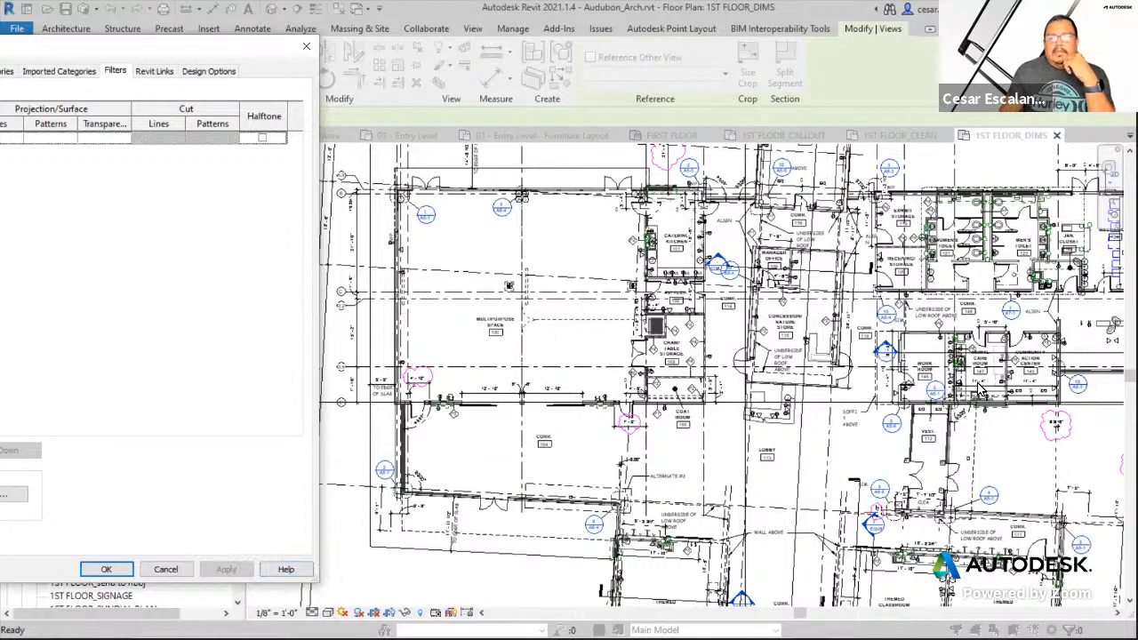
click(105, 569)
- Examine the section marks across the east wing and the themed classrooms in the dimension plan
middle_drag(824, 508, 485, 541)
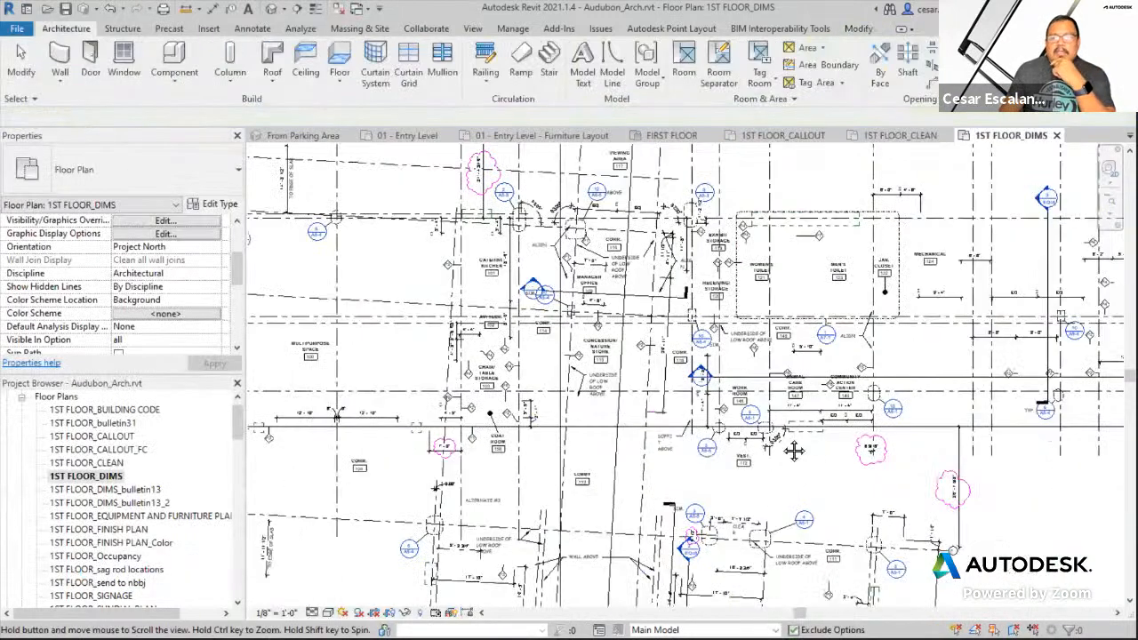
scroll(858, 410, down, 2)
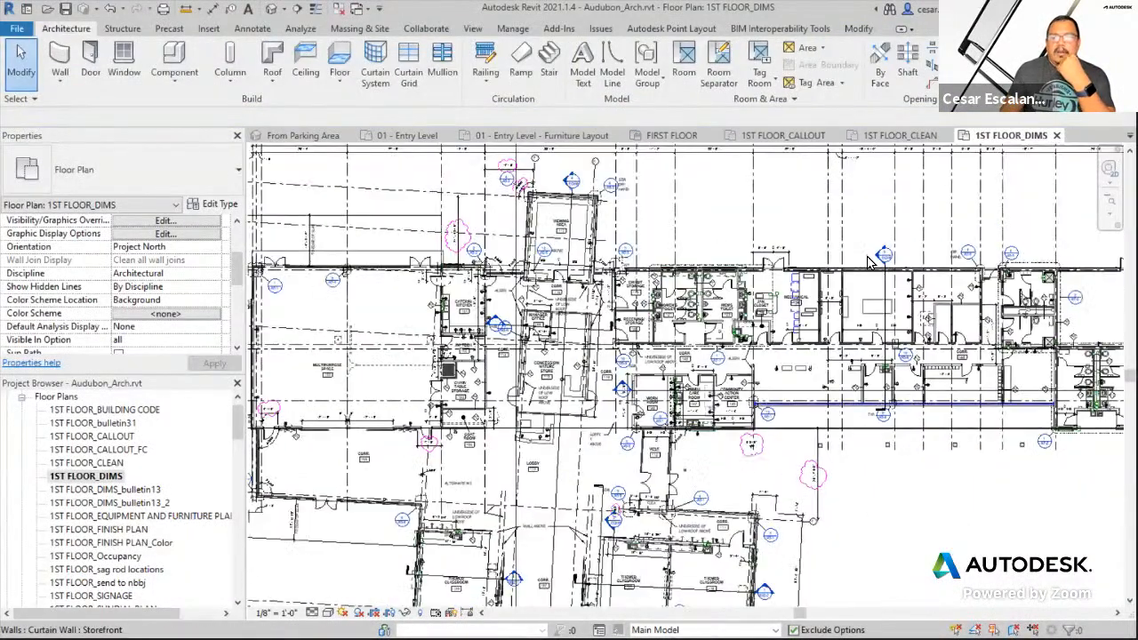
right_click(919, 524)
click(860, 563)
middle_drag(865, 582, 936, 426)
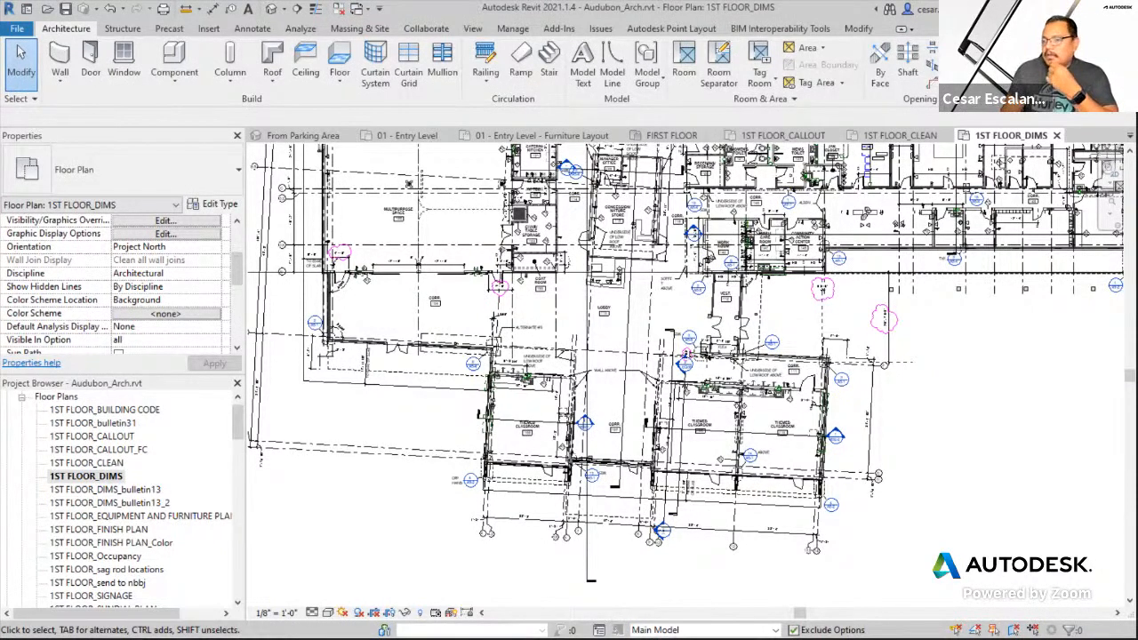
- Switch to the Chrome window showing the Revit Element Visibility Override Hierarchy Pyramid on Twitter
key(alt+Tab)
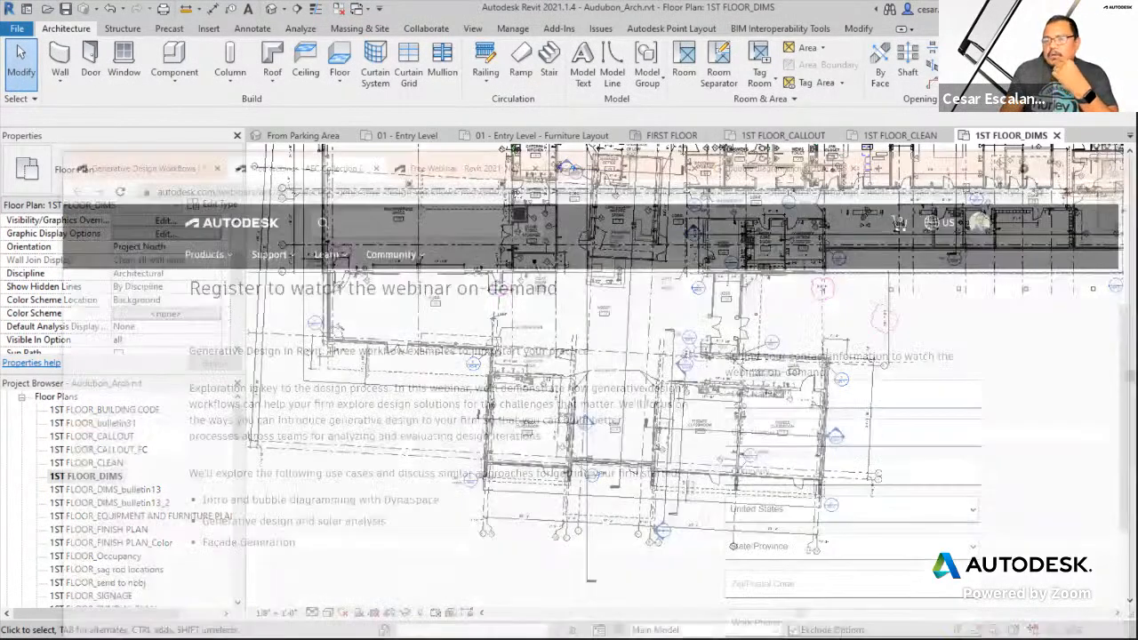
click(958, 104)
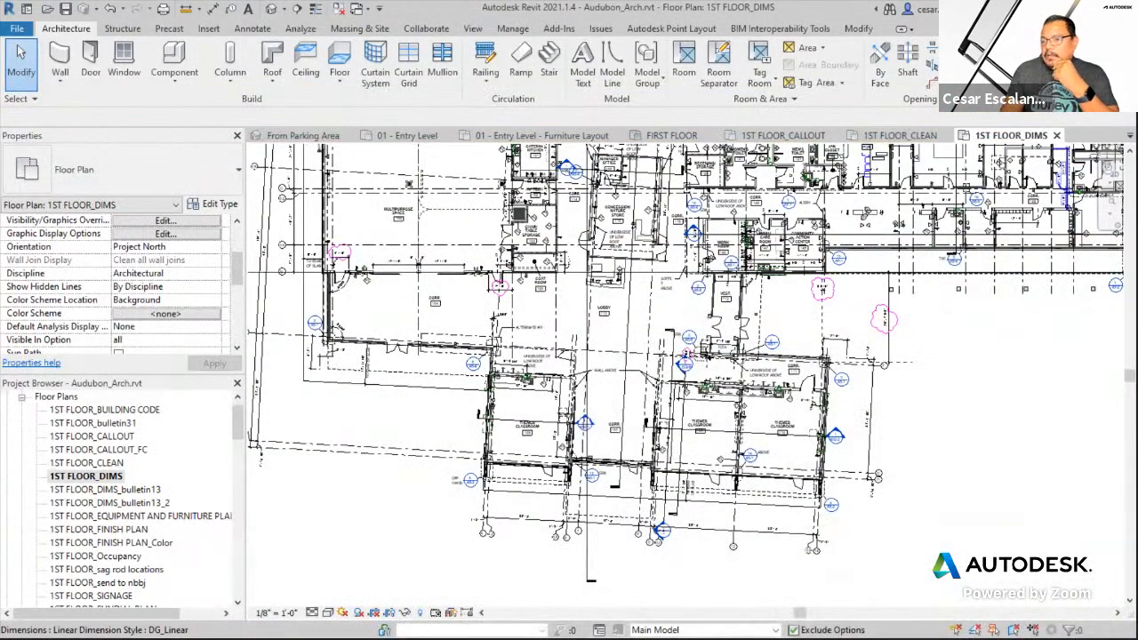
key(alt+Tab)
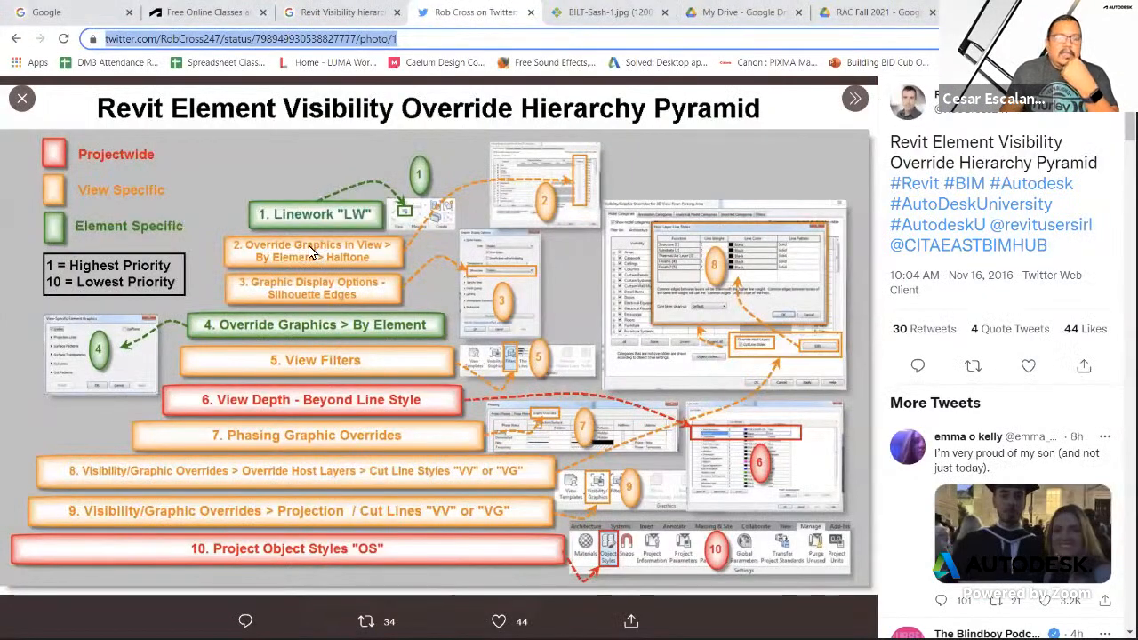